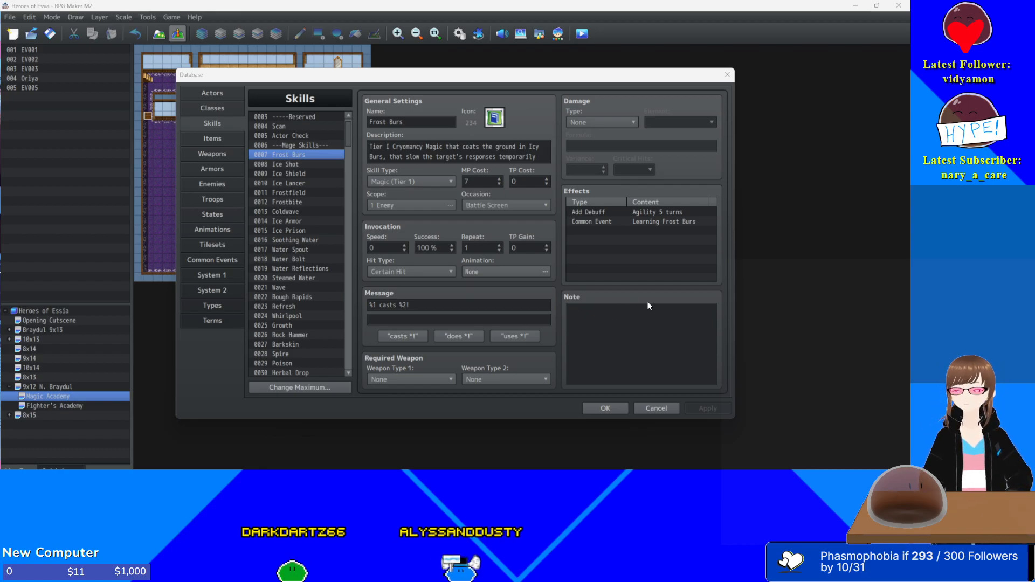
# - Add a second Agility debuff lasting 5 turns to the Frost Burs skill's effects and apply the change
pyautogui.click(646, 260)
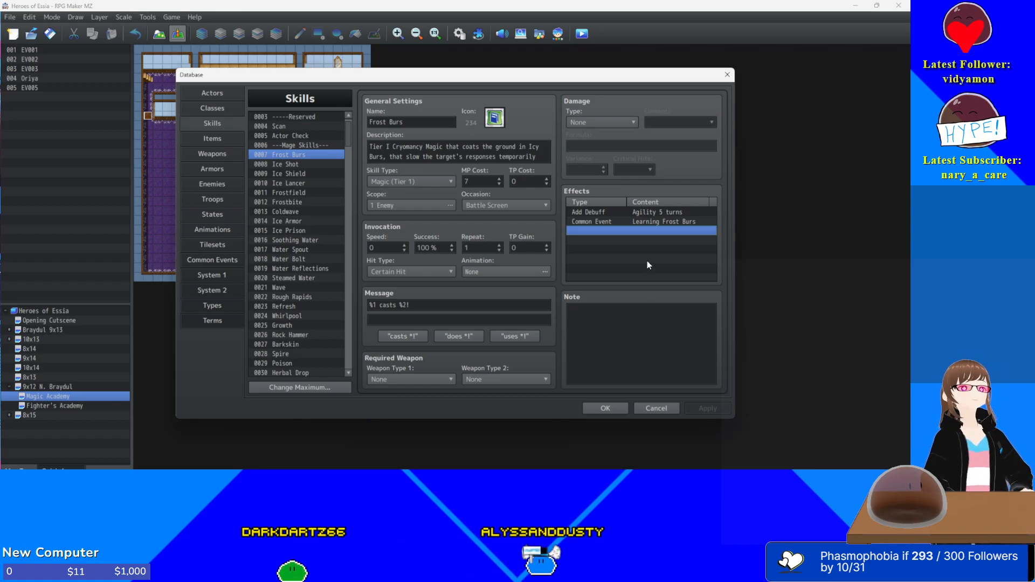
pyautogui.doubleClick(647, 261)
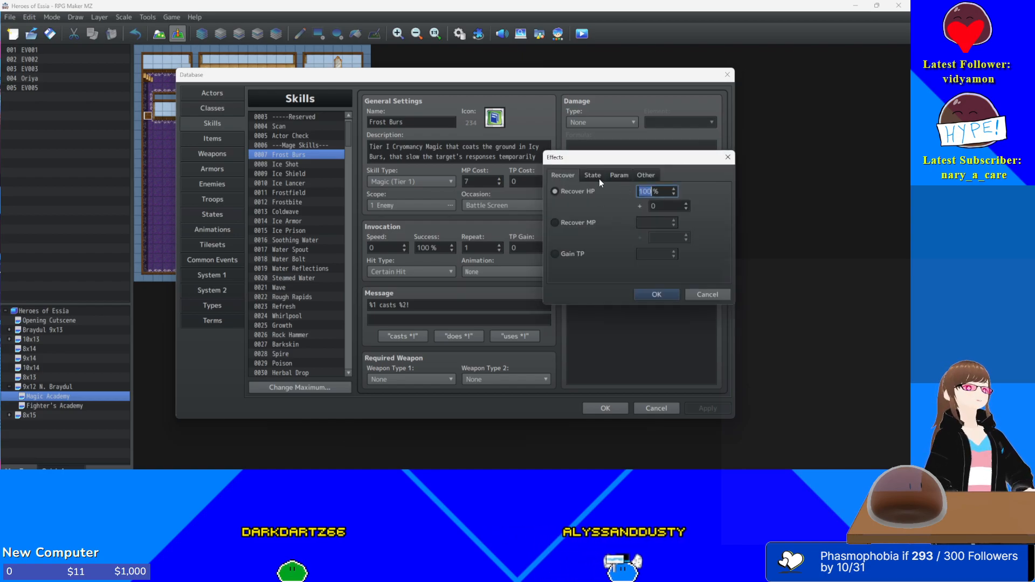
pyautogui.click(599, 179)
pyautogui.click(578, 192)
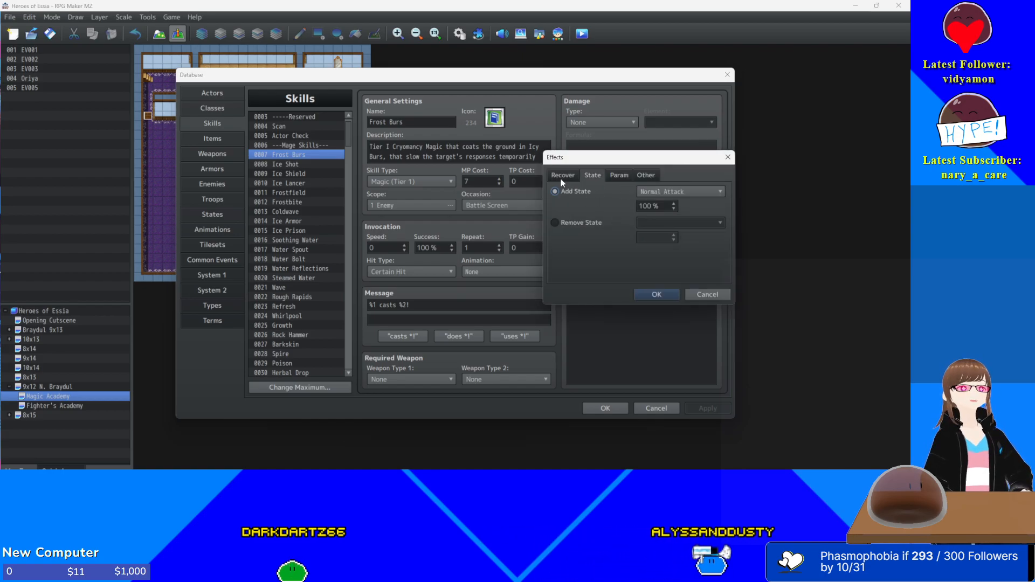
pyautogui.click(563, 178)
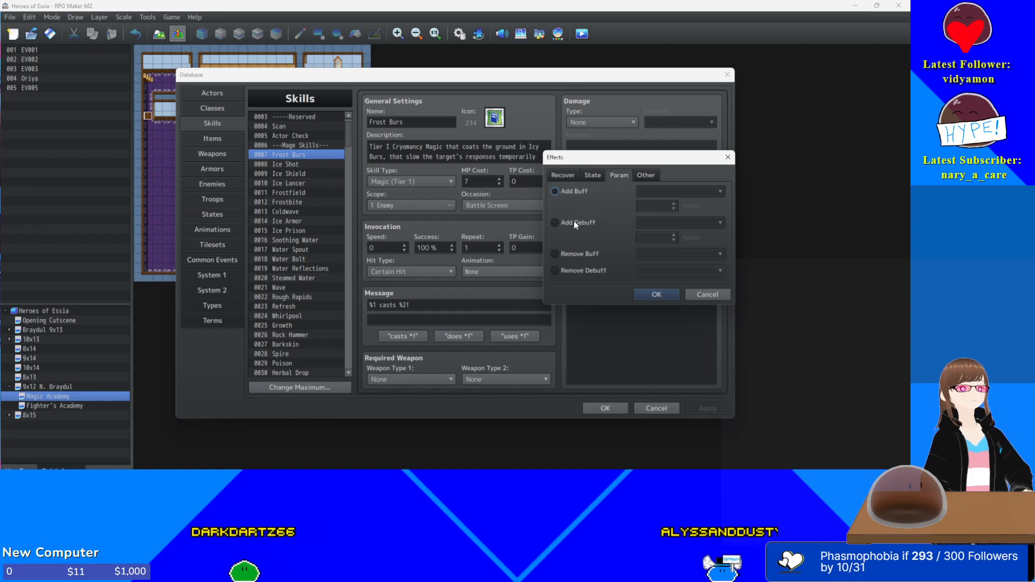
pyautogui.click(619, 175)
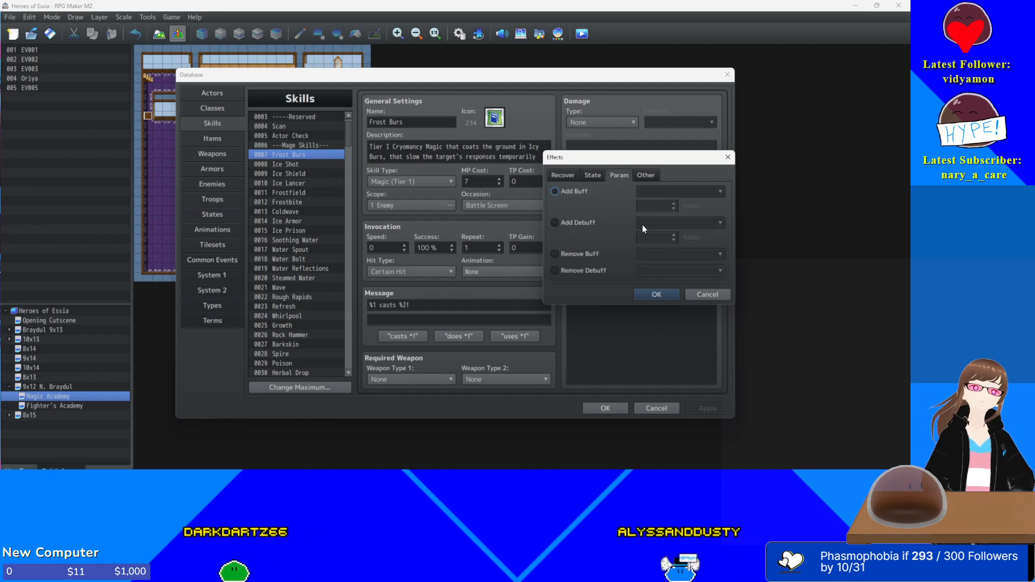
pyautogui.click(580, 223)
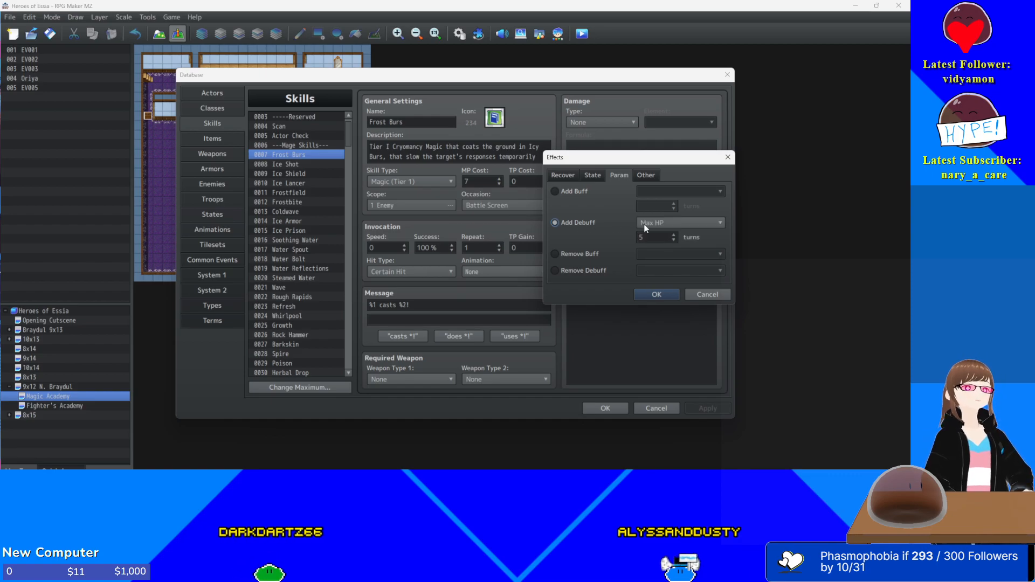
pyautogui.click(686, 223)
pyautogui.click(664, 302)
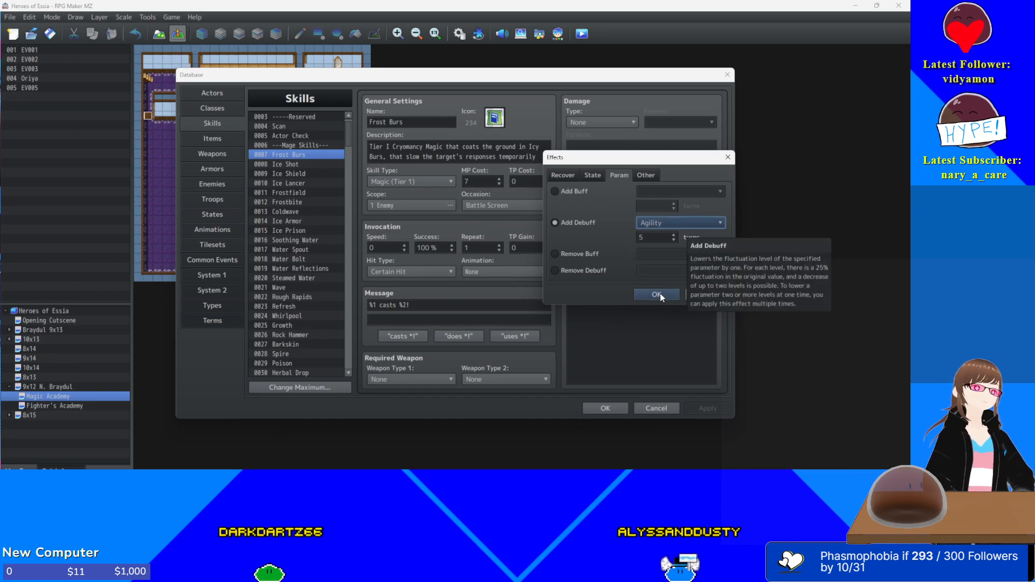
pyautogui.click(660, 293)
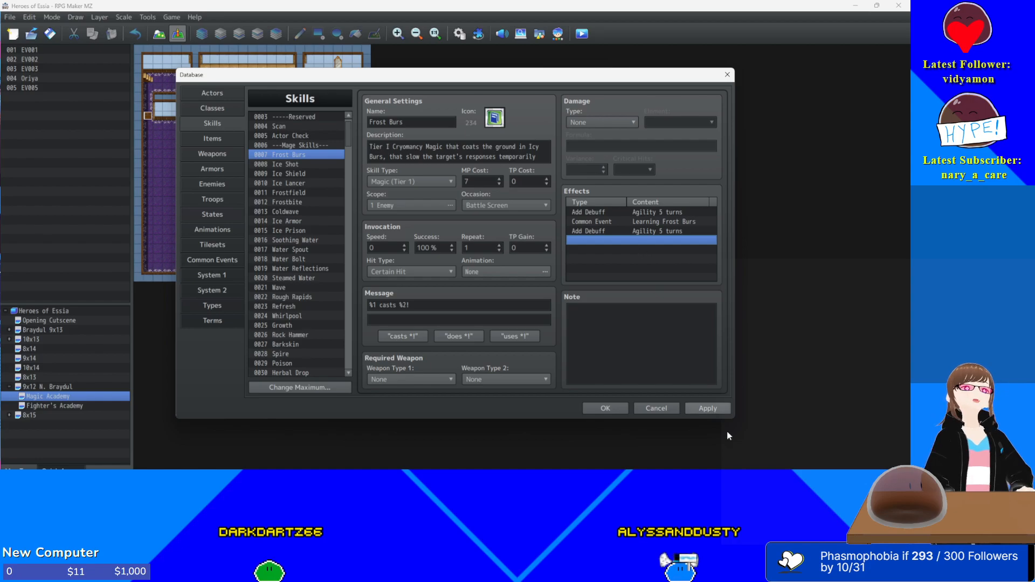
pyautogui.click(693, 408)
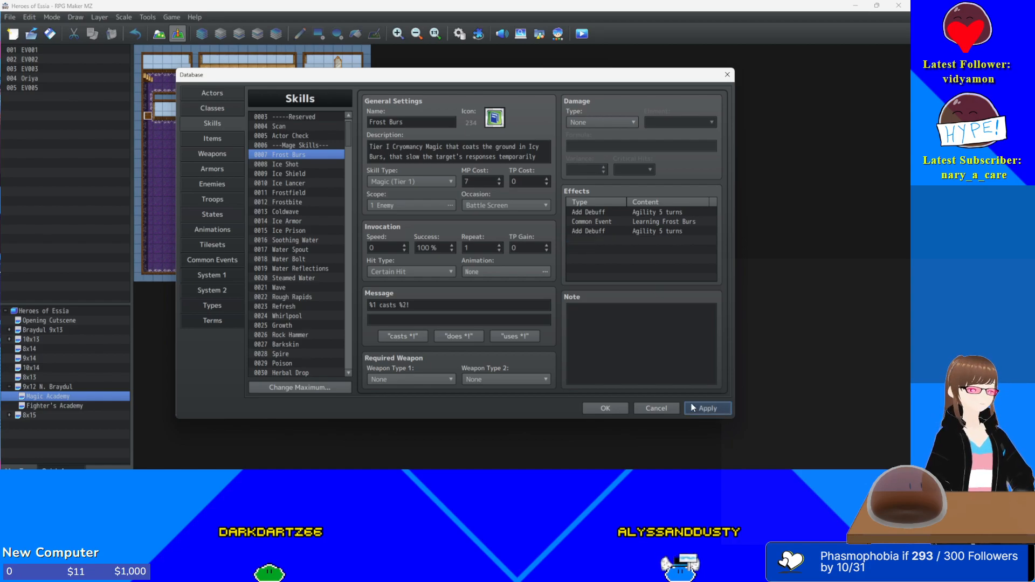
# - Add another Defense buff lasting 5 turns to the effects of the Ice Shield skill
pyautogui.click(296, 163)
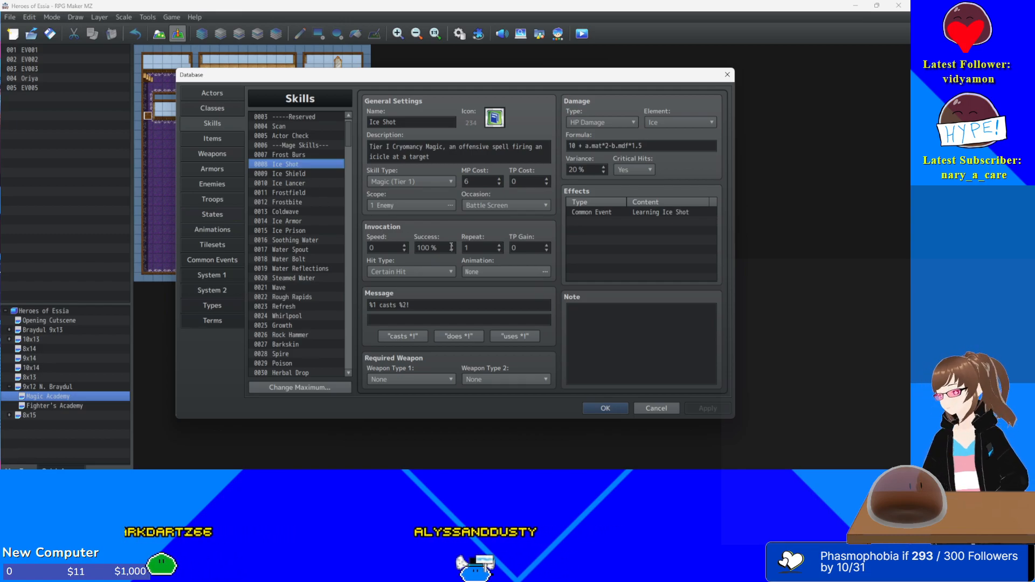
pyautogui.click(297, 173)
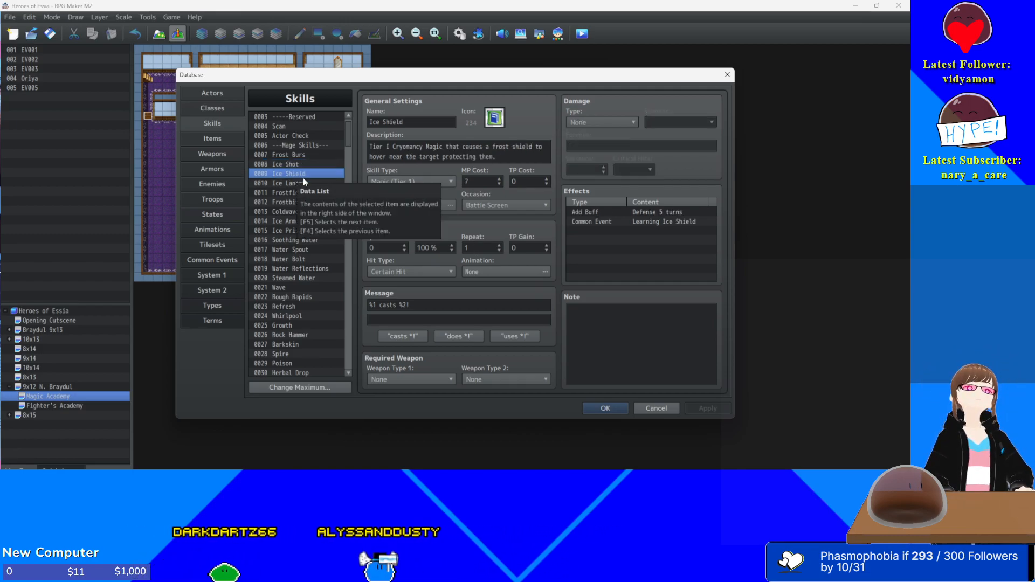
pyautogui.doubleClick(620, 221)
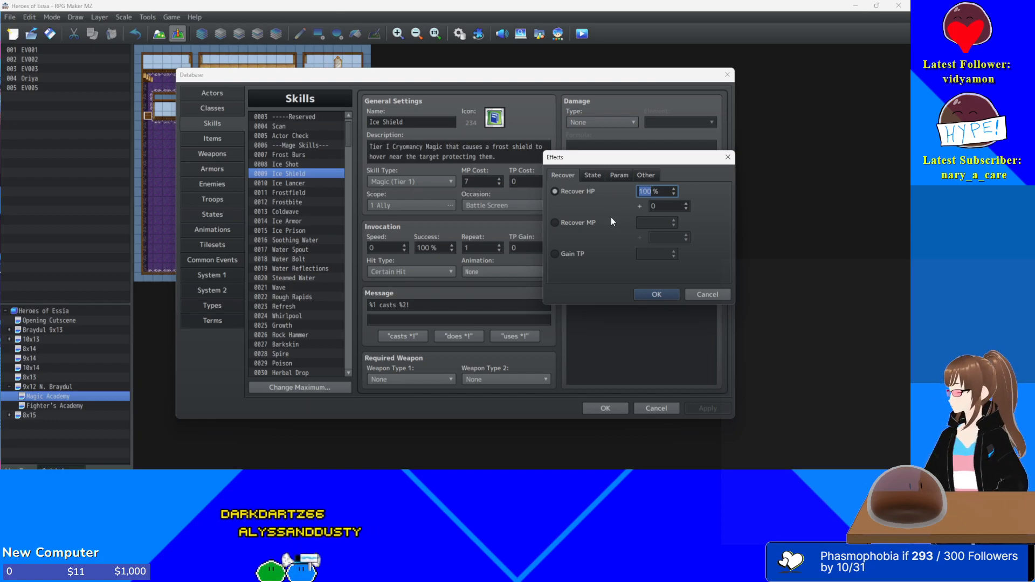
pyautogui.click(618, 176)
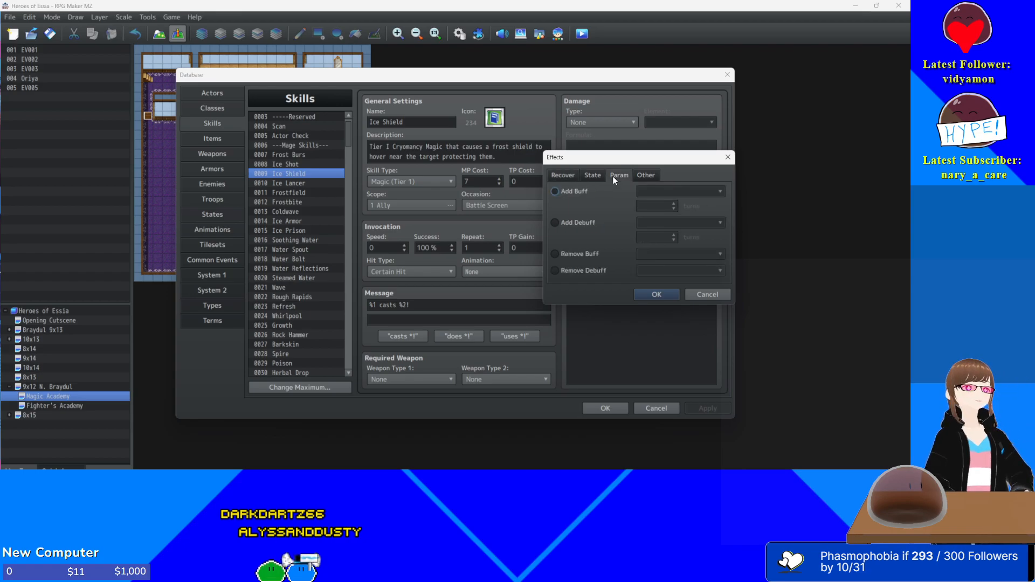
pyautogui.click(581, 224)
pyautogui.click(575, 192)
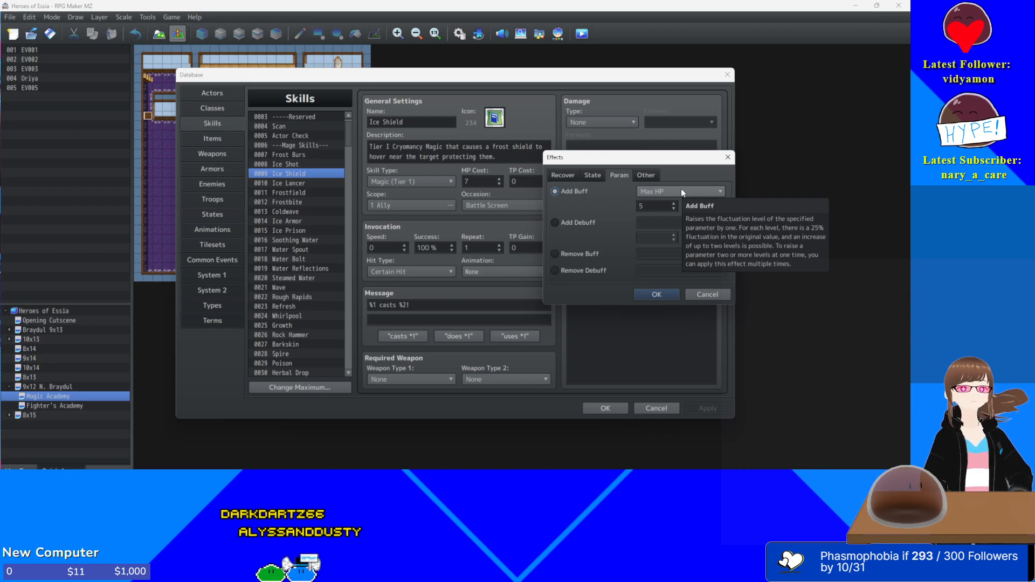
pyautogui.click(681, 188)
pyautogui.click(675, 237)
pyautogui.click(657, 294)
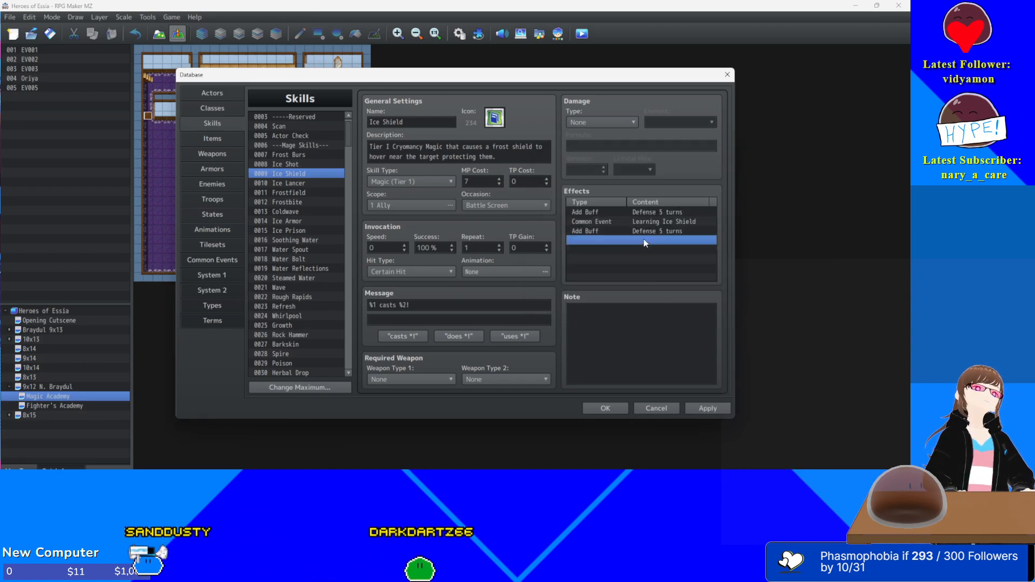
# - Duplicate the 5-turn Agility debuff at the end of the Frost Burs skill's effects and apply the changes
pyautogui.click(287, 155)
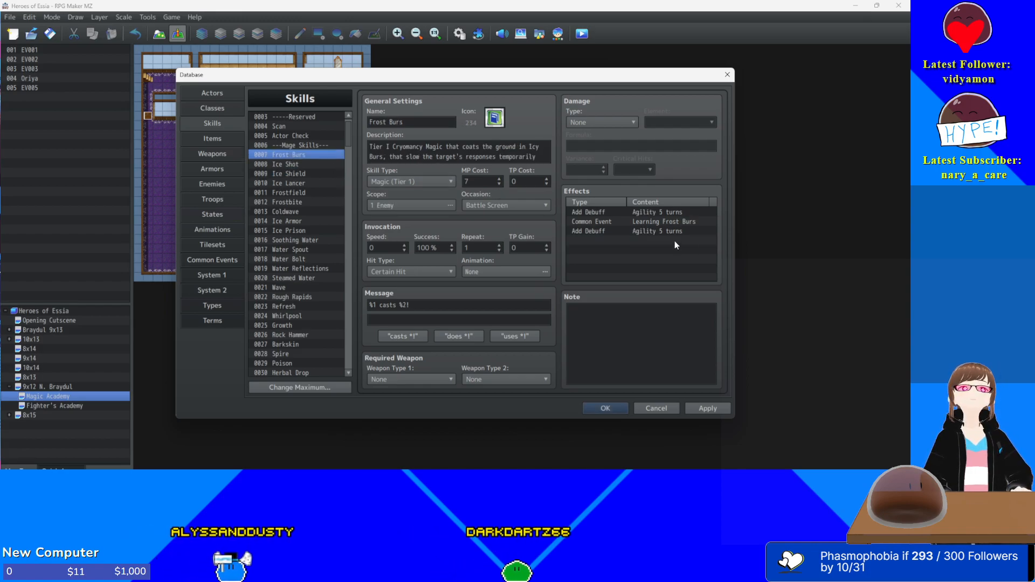
pyautogui.click(660, 231)
pyautogui.hotkey('ctrl', 'c')
pyautogui.hotkey('ctrl', 'v')
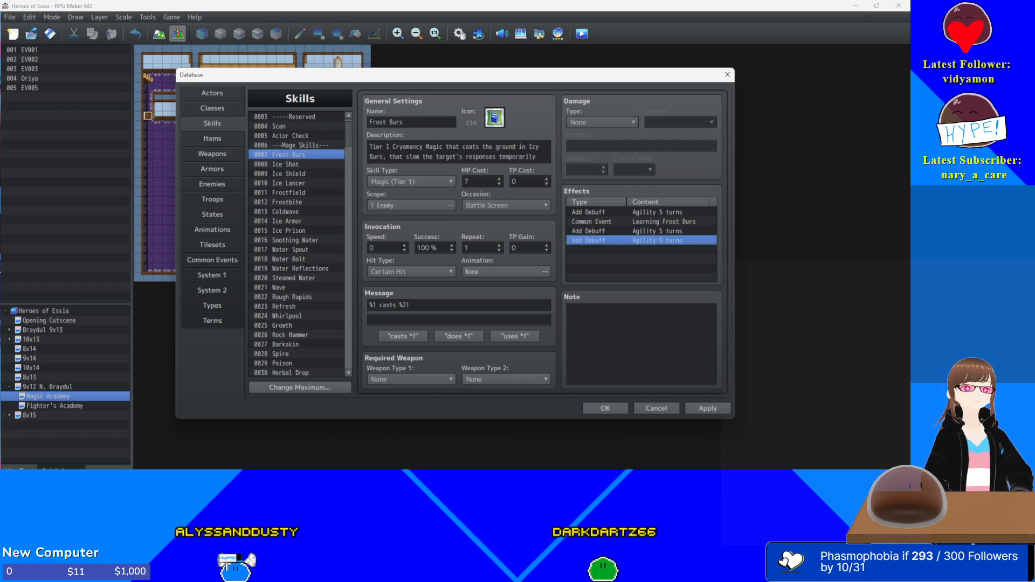
pyautogui.click(706, 413)
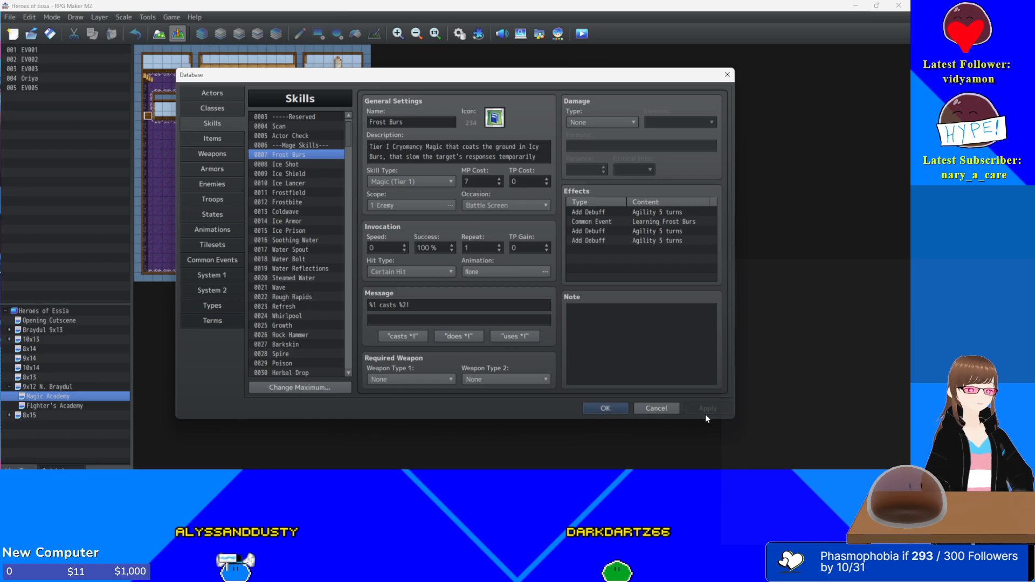
# - Set the base value in the Ice Lancer skill's damage formula to 25
pyautogui.click(301, 173)
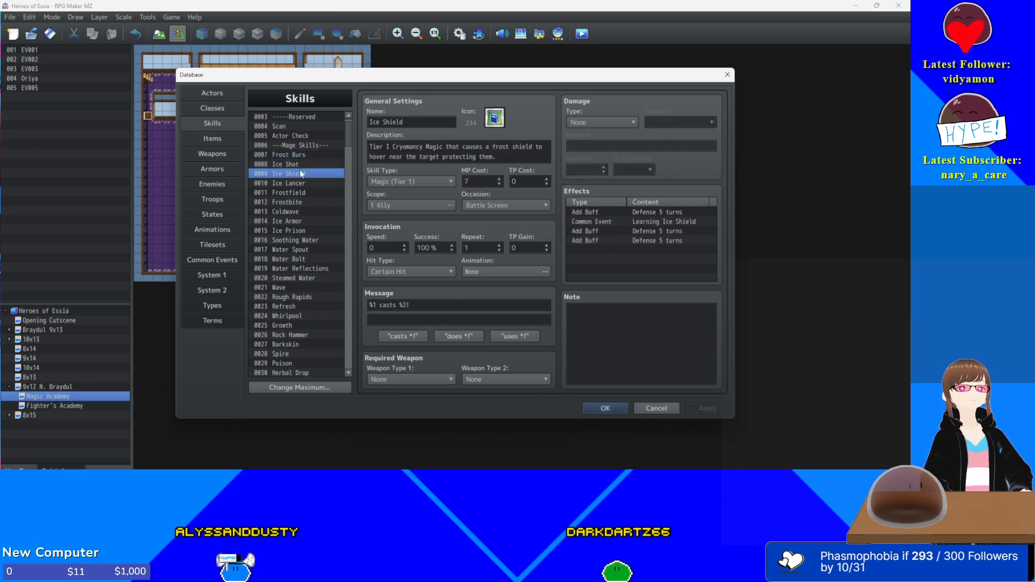
pyautogui.click(301, 183)
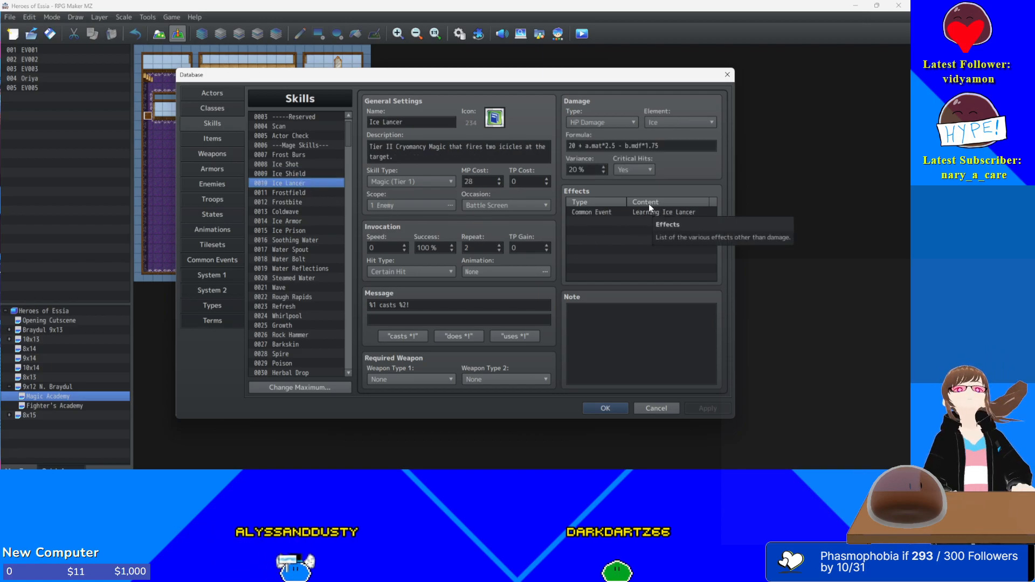
pyautogui.doubleClick(571, 146)
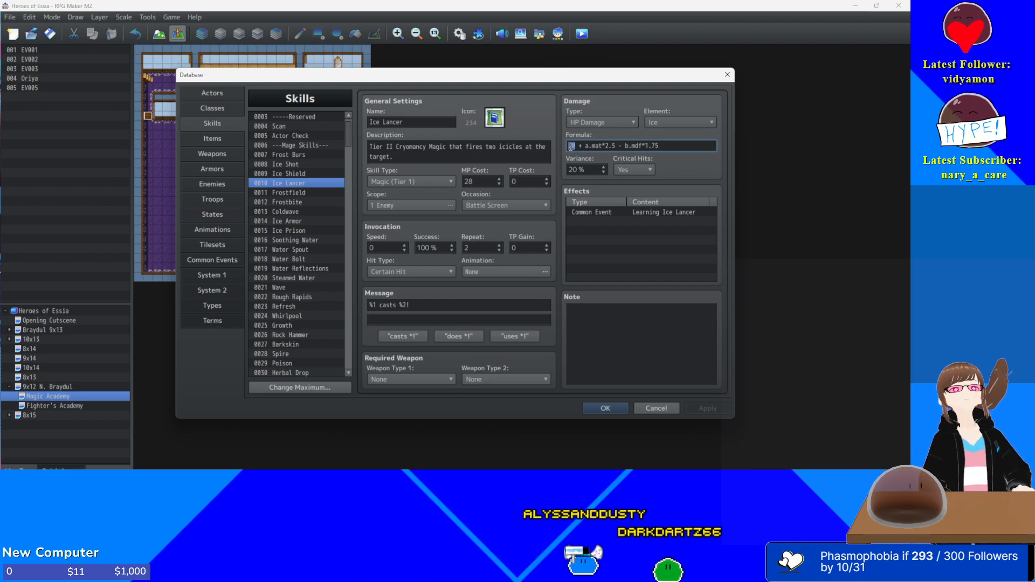
pyautogui.write('25')
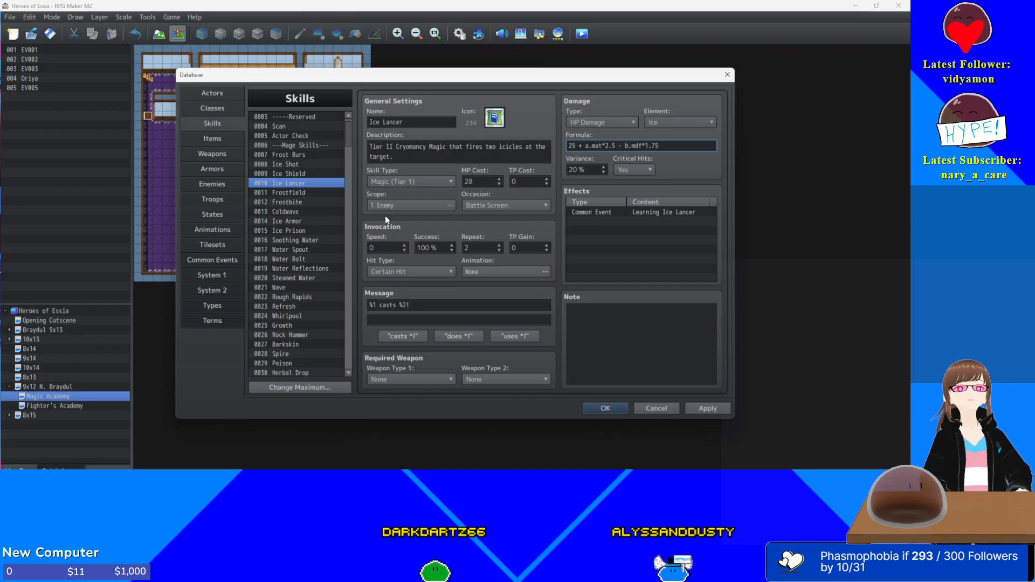
# - Copy the Frostfield skill's 5-turn Agility debuff and add four duplicates of it to the effects list
pyautogui.click(279, 192)
pyautogui.click(649, 211)
pyautogui.hotkey('ctrl', 'c')
pyautogui.click(642, 232)
pyautogui.hotkey('ctrl', 'v')
pyautogui.click(640, 241)
pyautogui.hotkey('ctrl', 'v')
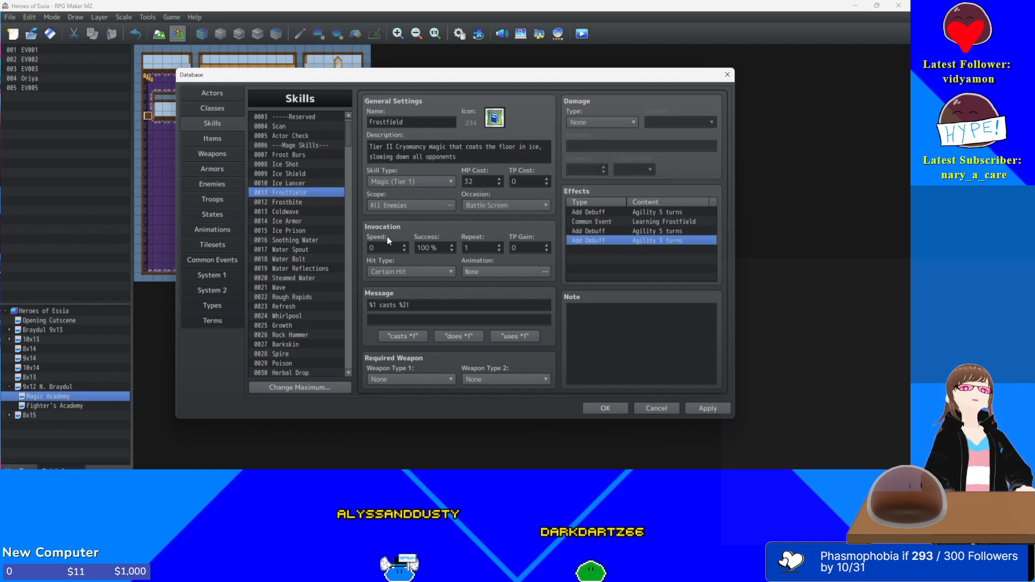
pyautogui.hotkey('ctrl', 'v')
pyautogui.hotkey('ctrl', 'v')
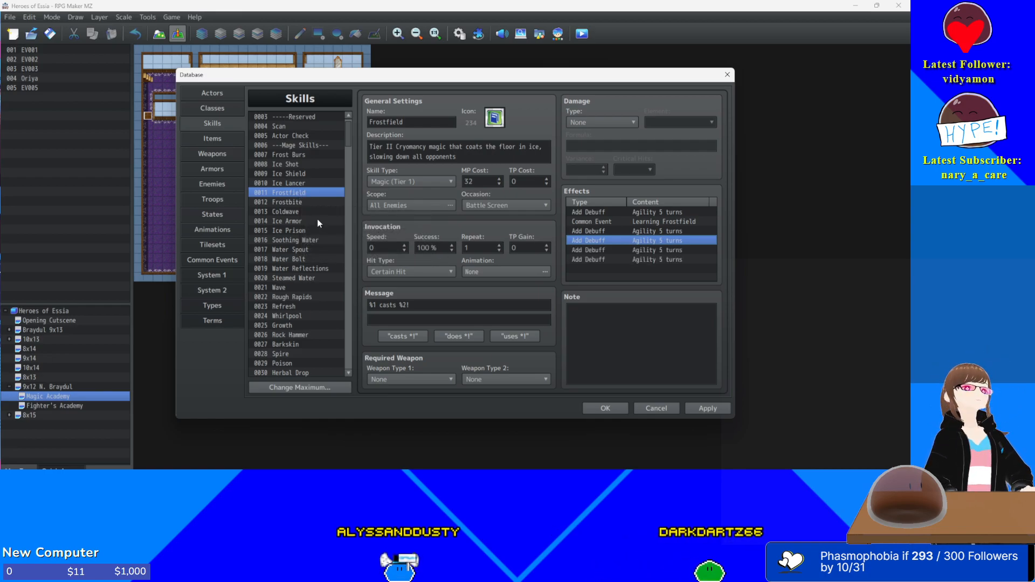
# - Set the chance of the Frostbite skill's added Frostbite state to 40%
pyautogui.click(281, 202)
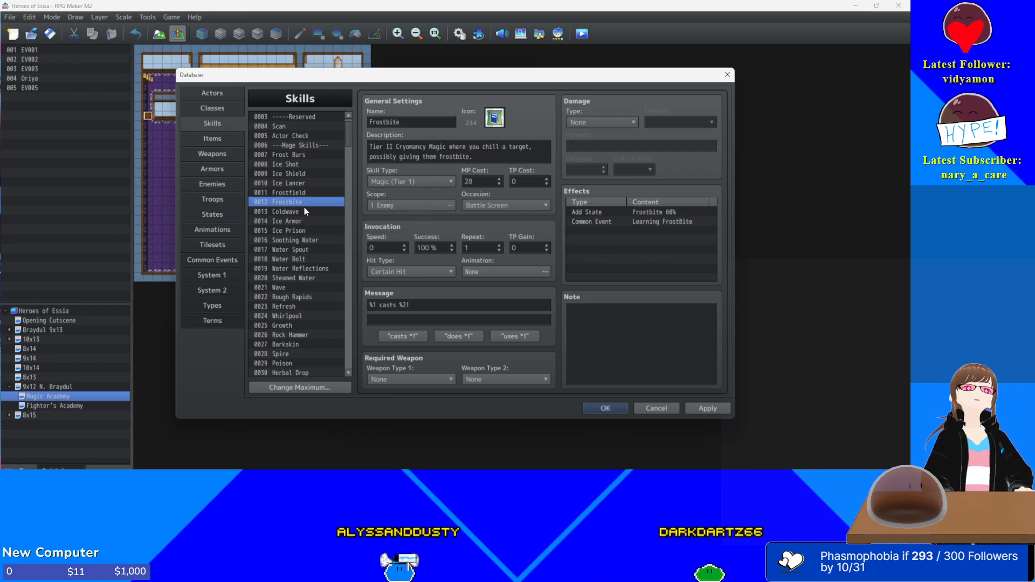
pyautogui.click(649, 211)
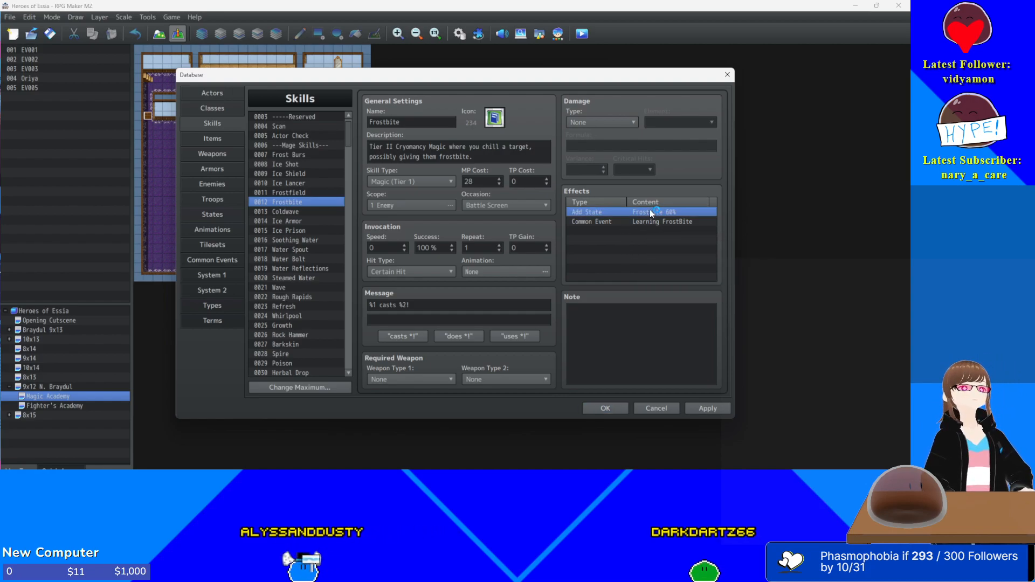
pyautogui.doubleClick(650, 211)
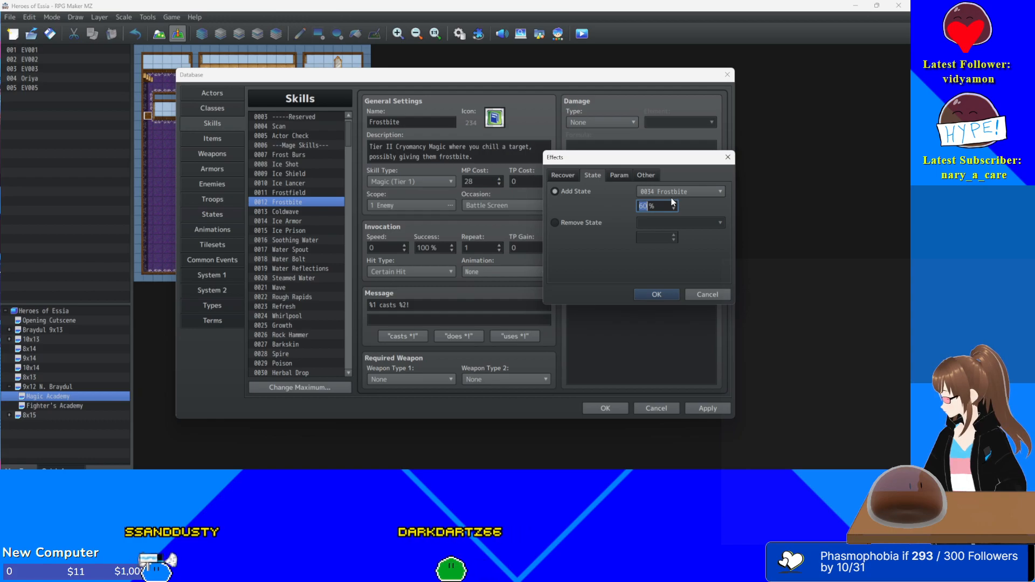
pyautogui.write('40')
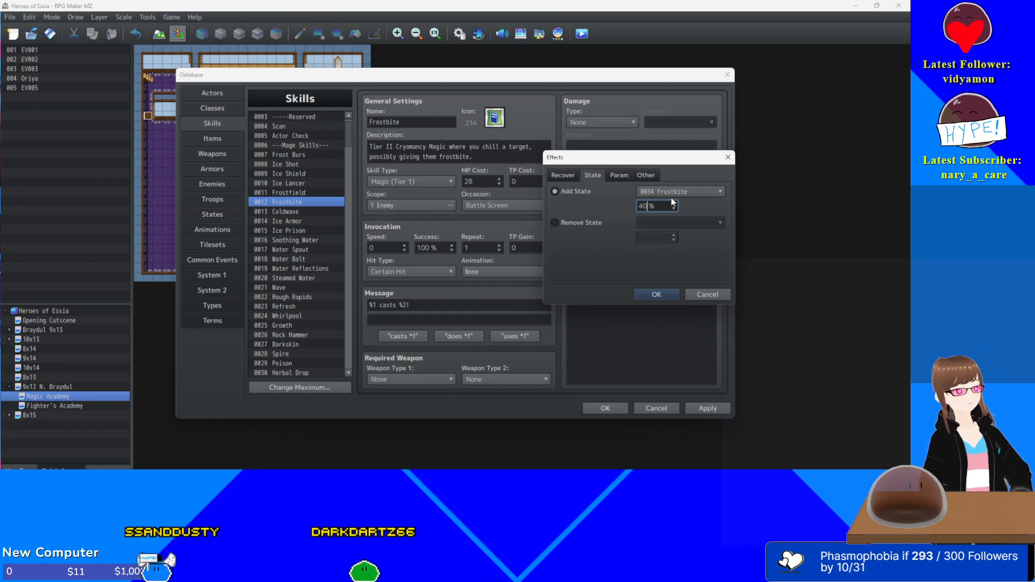
pyautogui.press('Return')
# - Set the chance of the Coldwave skill's added Frostbite state to 25%
pyautogui.click(287, 211)
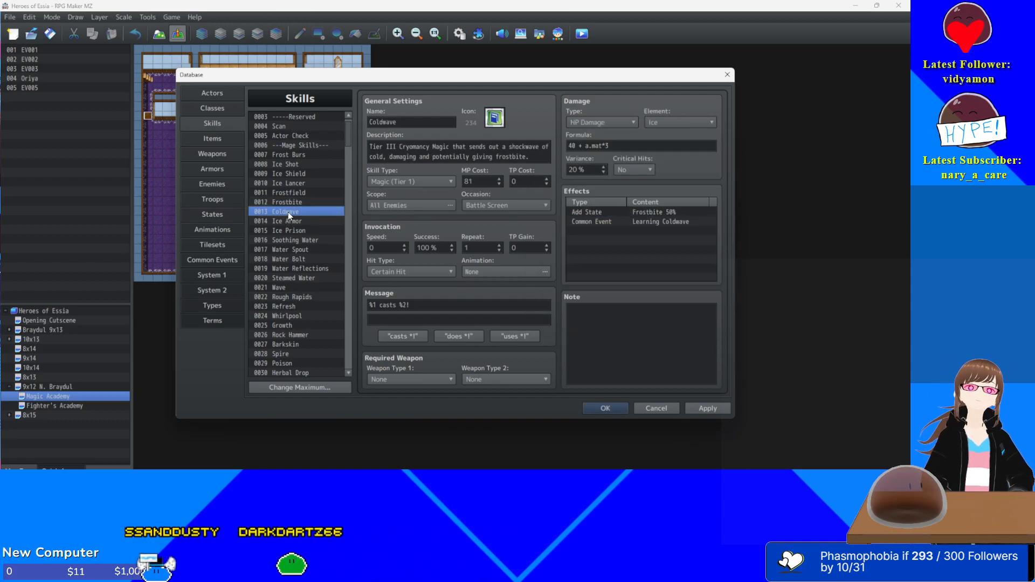
pyautogui.doubleClick(667, 212)
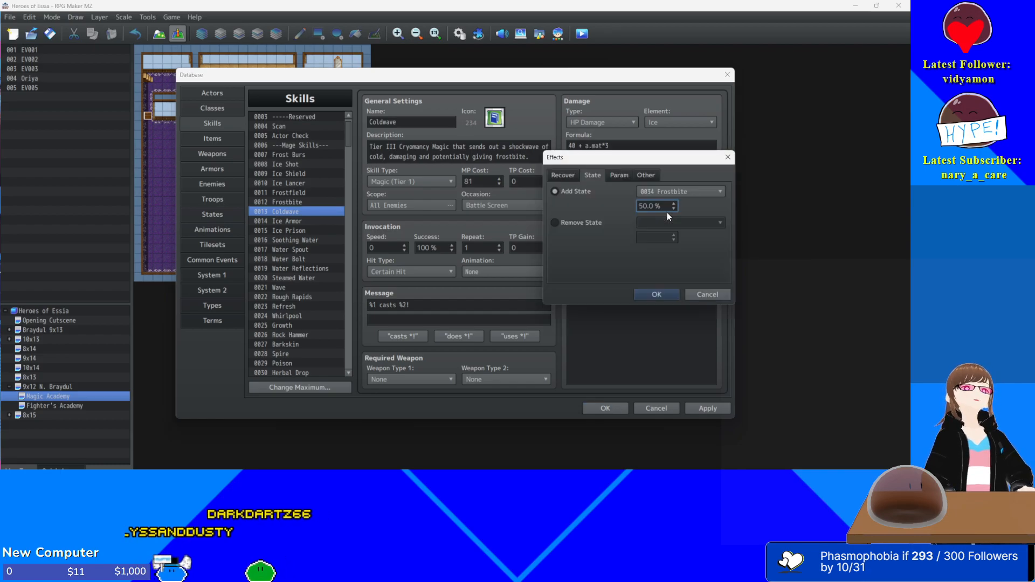
pyautogui.moveTo(661, 168); pyautogui.dragTo(680, 266)
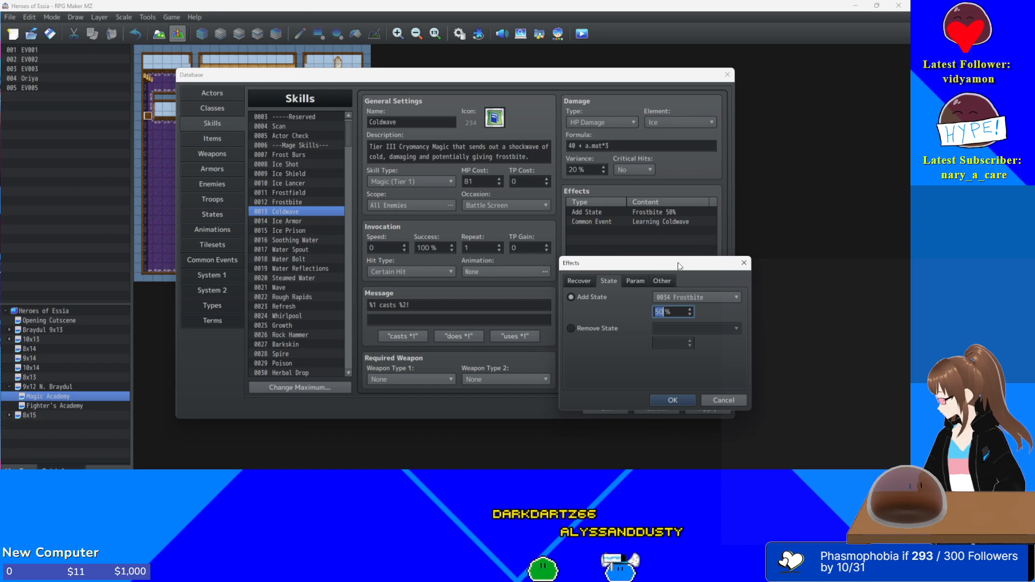
pyautogui.press('Return')
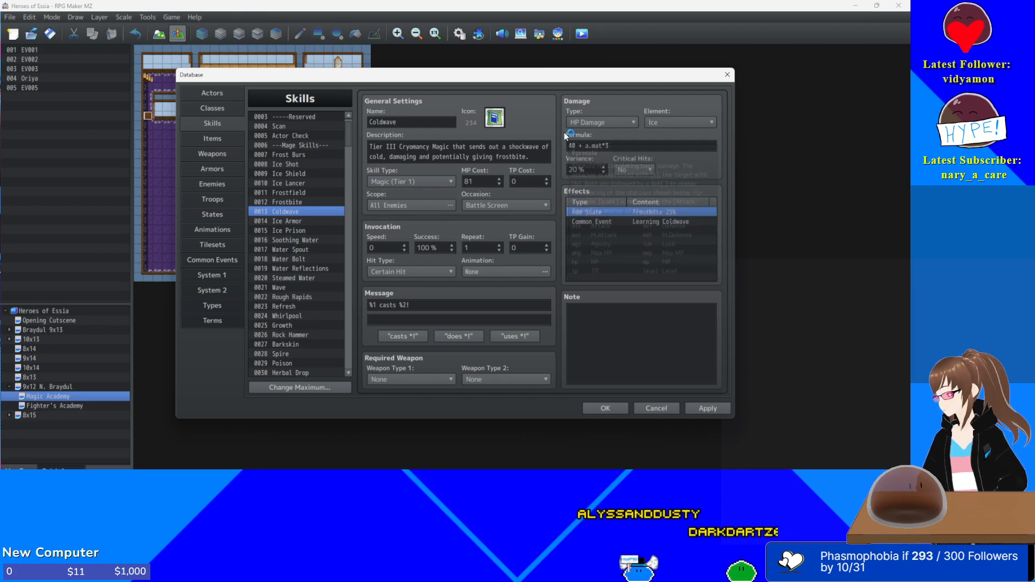
# - Change the Coldwave skill's damage formula to 45 + a.mat*3 and apply the changes
pyautogui.moveTo(569, 145); pyautogui.dragTo(620, 150)
pyautogui.hotkey('ctrl', 'v')
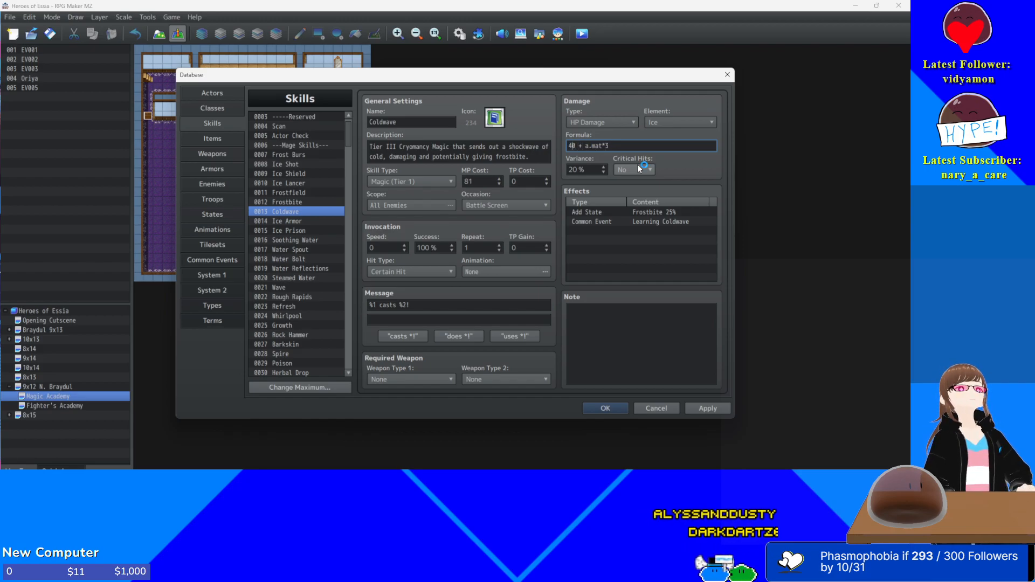
pyautogui.press('BackSpace')
pyautogui.write('5')
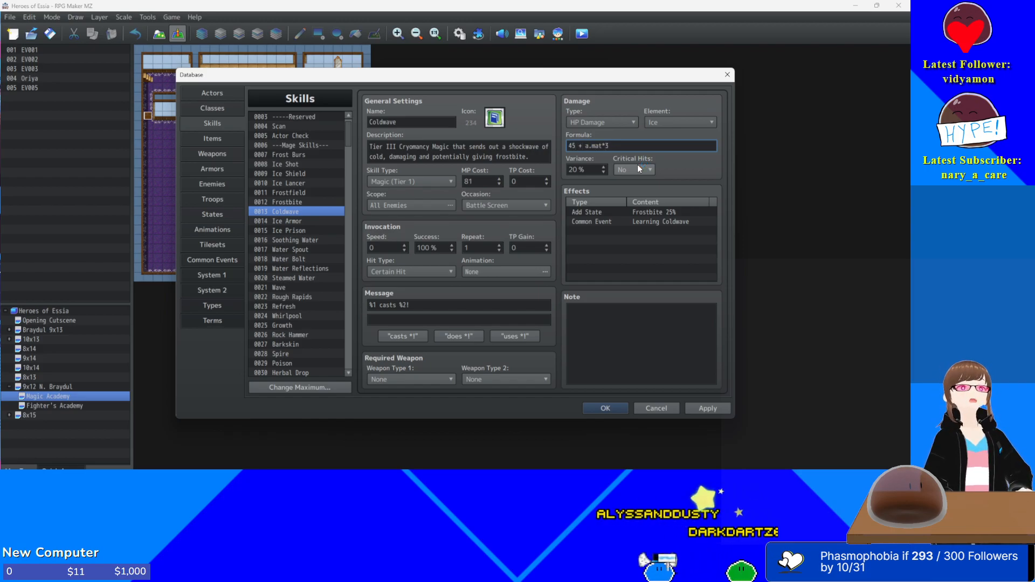
pyautogui.click(701, 410)
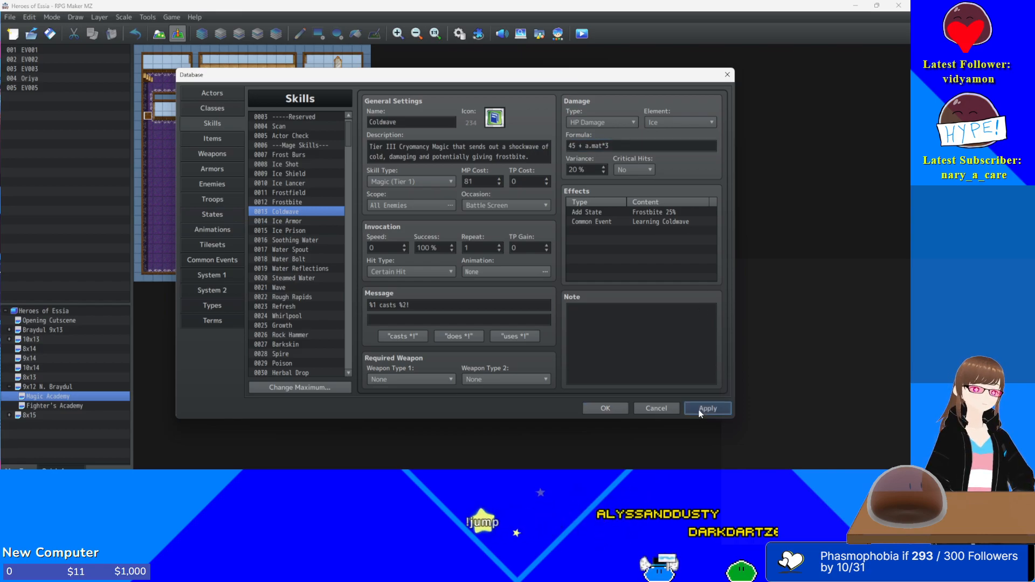
# - Review the damage formulas of the Ice Lancer and Ice Shot skills
pyautogui.click(277, 202)
pyautogui.click(283, 194)
pyautogui.click(284, 181)
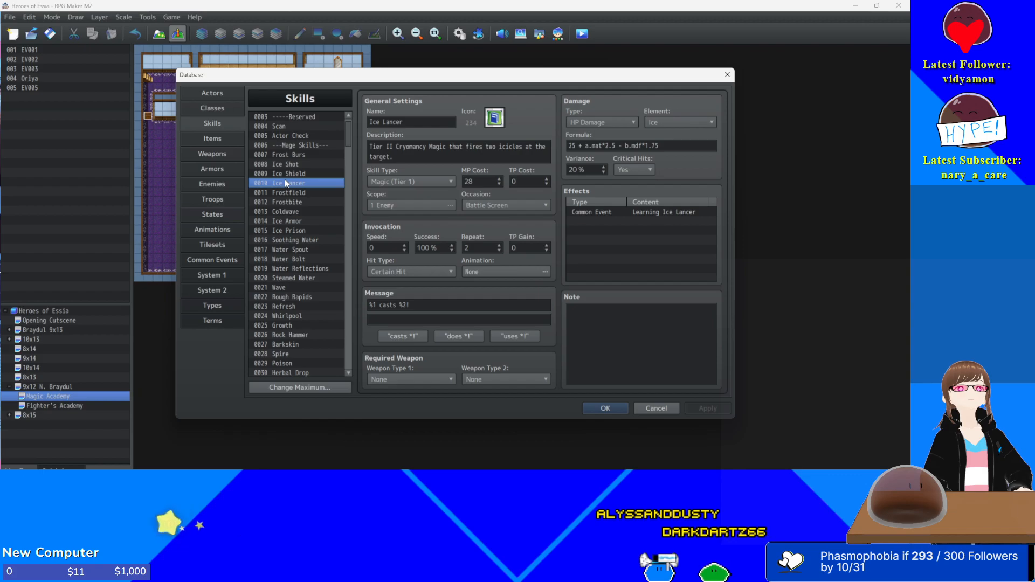
pyautogui.click(283, 164)
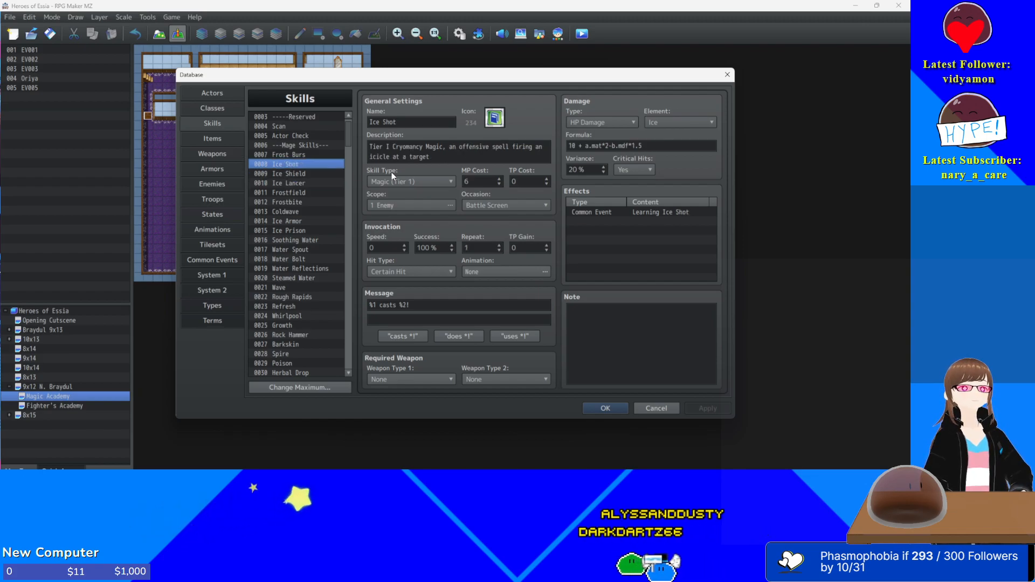
pyautogui.moveTo(600, 156)
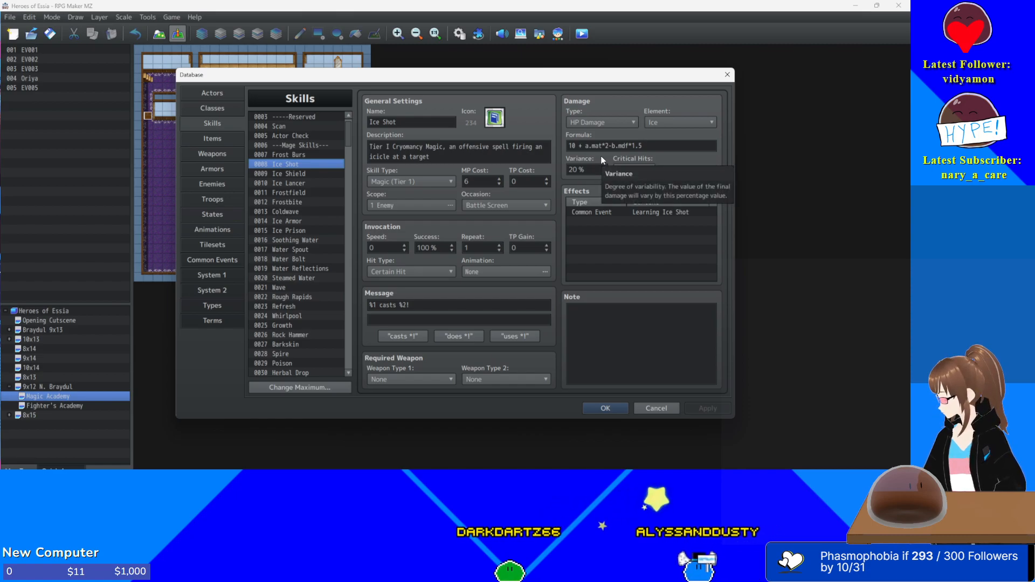
# - Copy the Ice Armor skill's 5-turn Defense buff and add six duplicates of it to the effects list
pyautogui.click(311, 221)
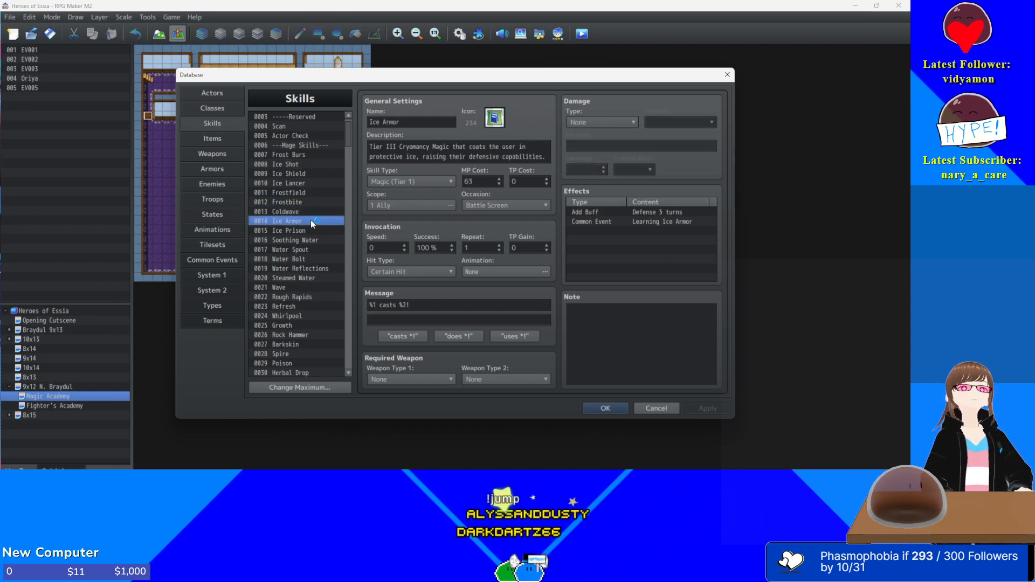
pyautogui.click(677, 211)
pyautogui.hotkey('ctrl', 'c')
pyautogui.hotkey('ctrl', 'v')
pyautogui.hotkey('ctrl', 'v')
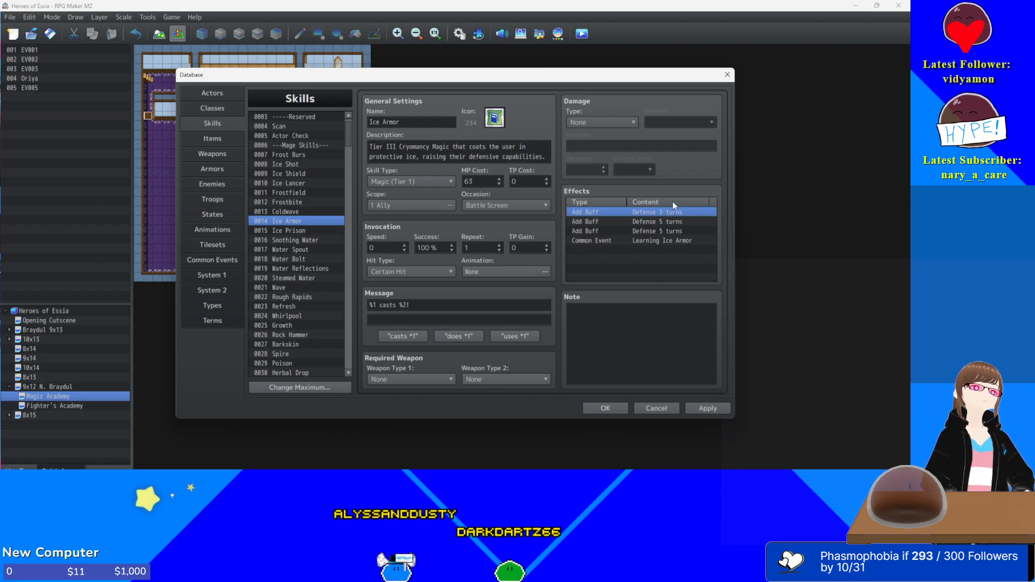
pyautogui.hotkey('ctrl', 'v')
pyautogui.hotkey('ctrl', 'v')
pyautogui.hotkey('ctrl', 'v')
pyautogui.hotkey('ctrl', 'v')
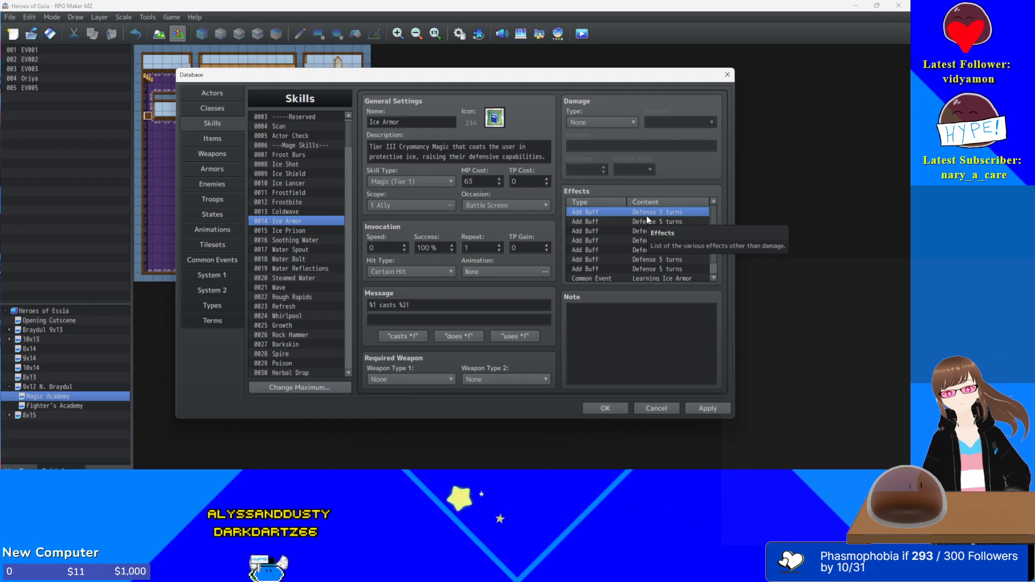
# - Trim the Ice Armor skill's 5-turn Defense buffs to six in total by deleting the duplicates and pasting copies back
pyautogui.press('Delete')
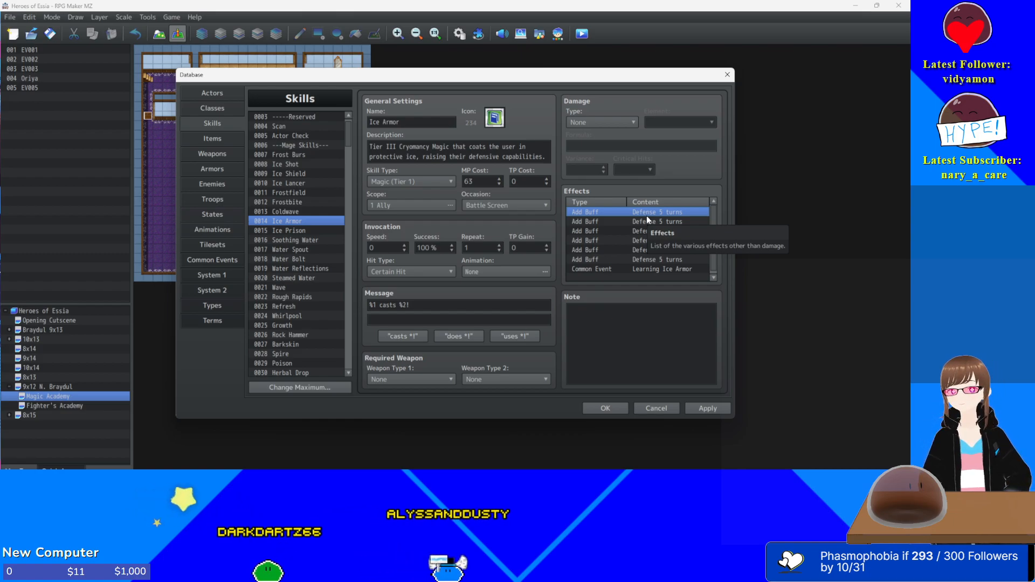
pyautogui.press('Delete')
pyautogui.press('Delete')
pyautogui.press('Delete')
pyautogui.press('Delete')
pyautogui.press('Delete')
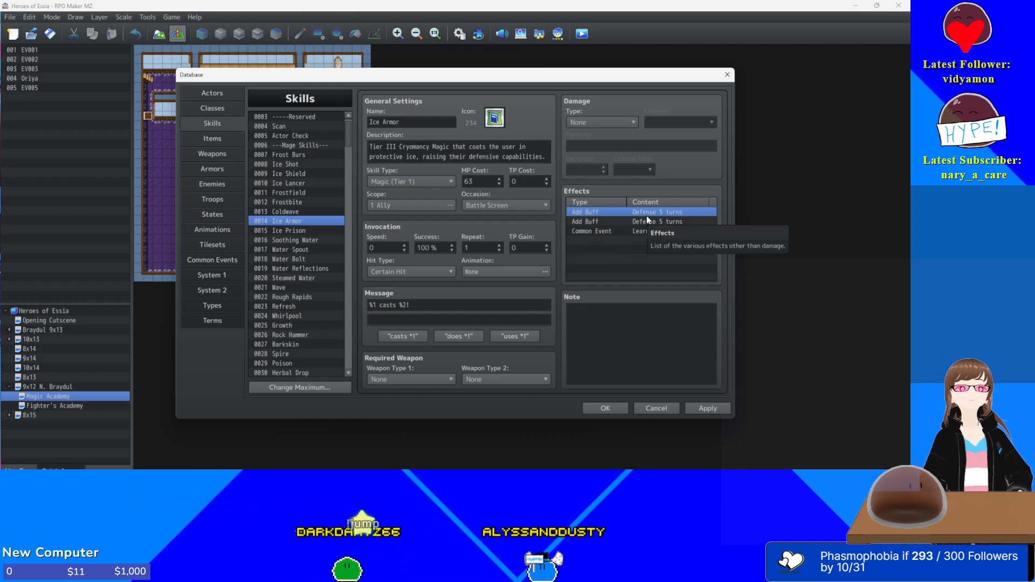
pyautogui.hotkey('ctrl', 'v')
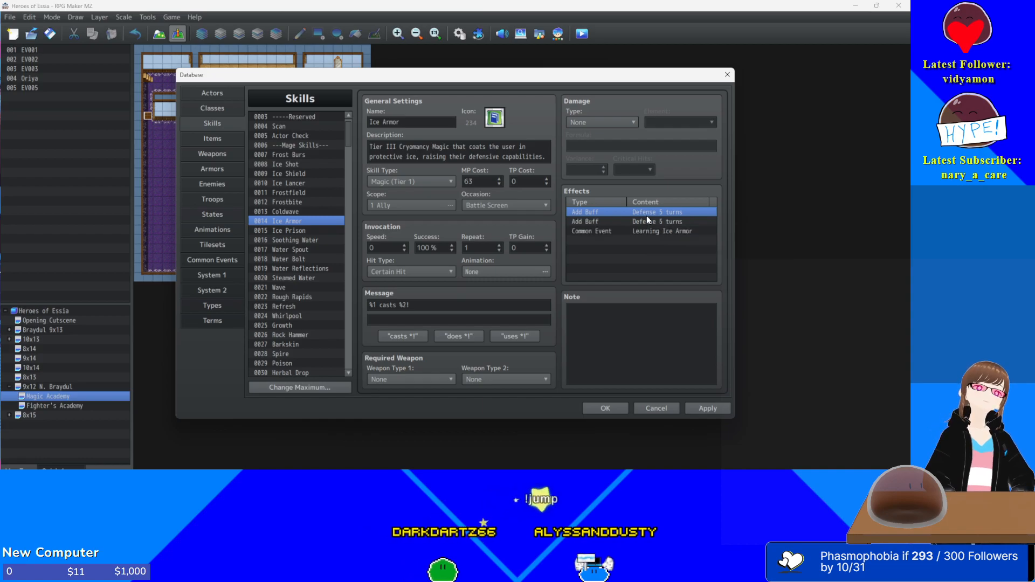
pyautogui.hotkey('ctrl', 'v')
pyautogui.hotkey('ctrl', 'v')
pyautogui.hotkey('ctrl', 'v')
pyautogui.hotkey('ctrl', 'v')
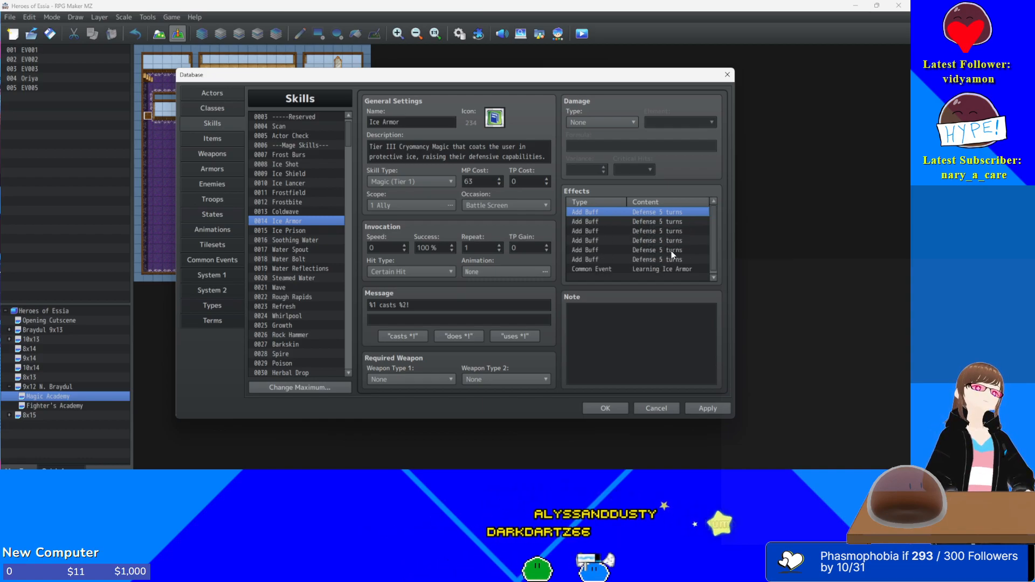
# - Reduce the Frostfield skill's 5-turn Agility debuffs to four in total by deleting three duplicates and pasting two back
pyautogui.click(298, 212)
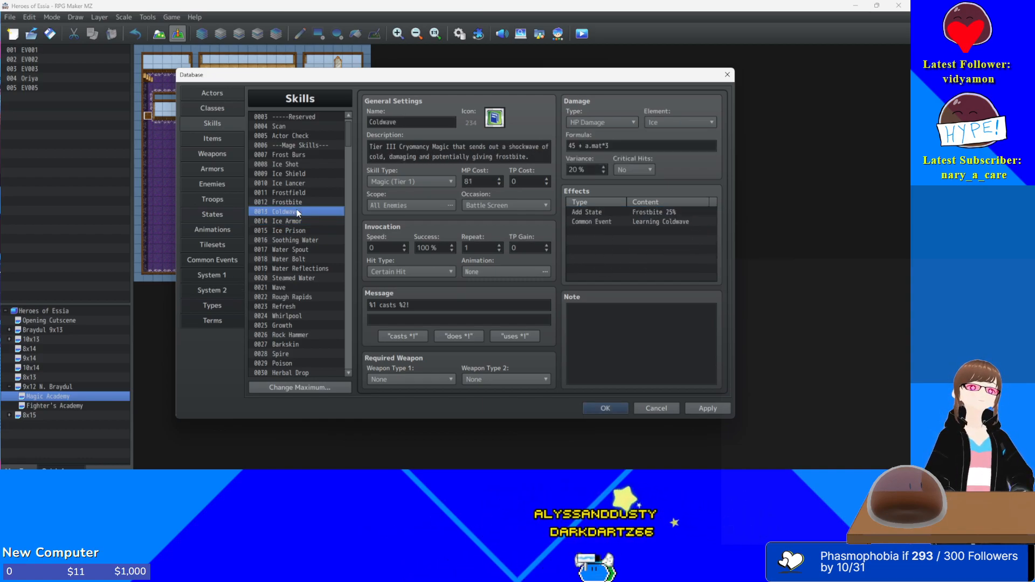
pyautogui.click(299, 202)
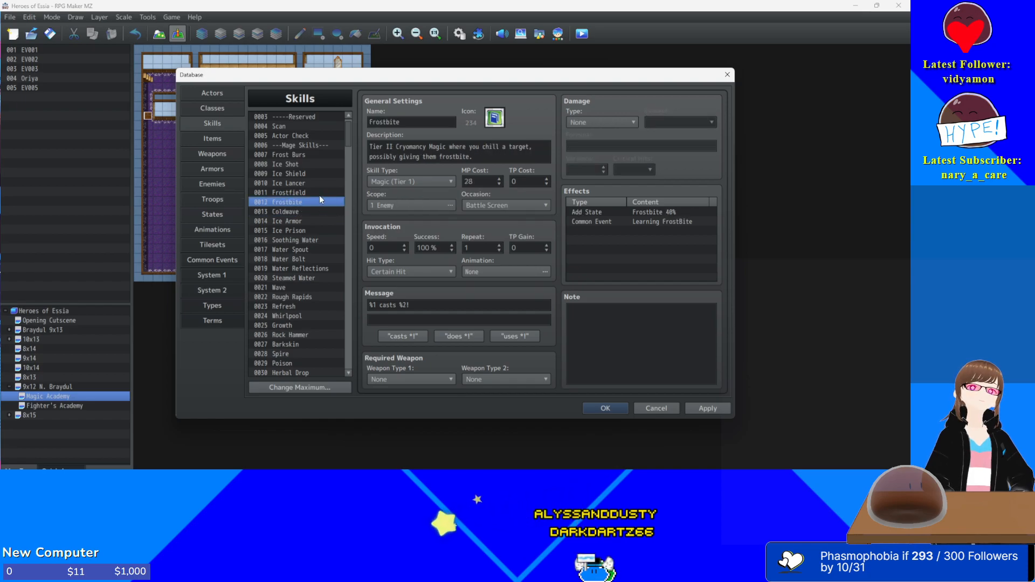
pyautogui.click(314, 194)
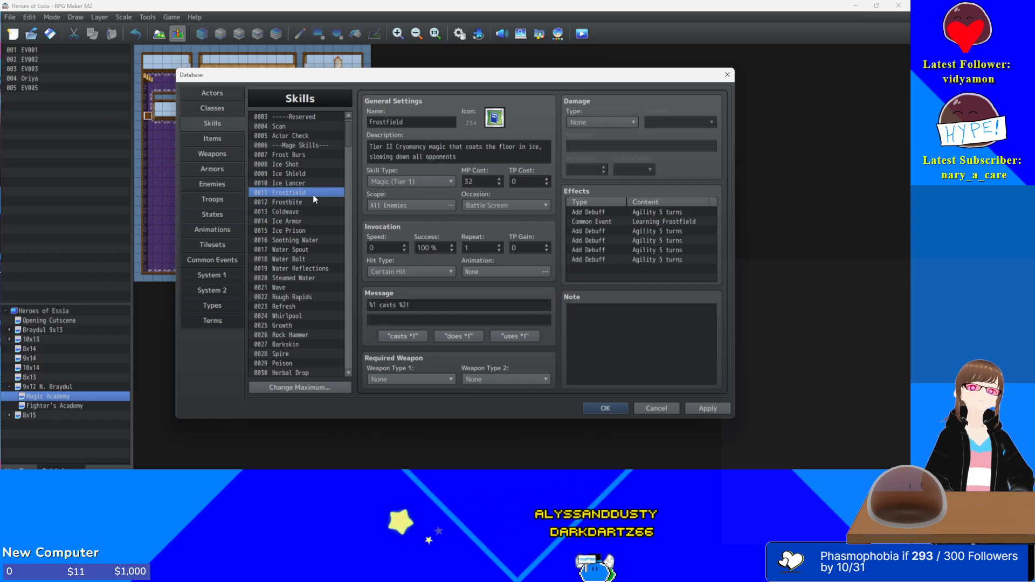
pyautogui.click(641, 232)
pyautogui.press('Delete')
pyautogui.press('Delete')
pyautogui.press('Delete')
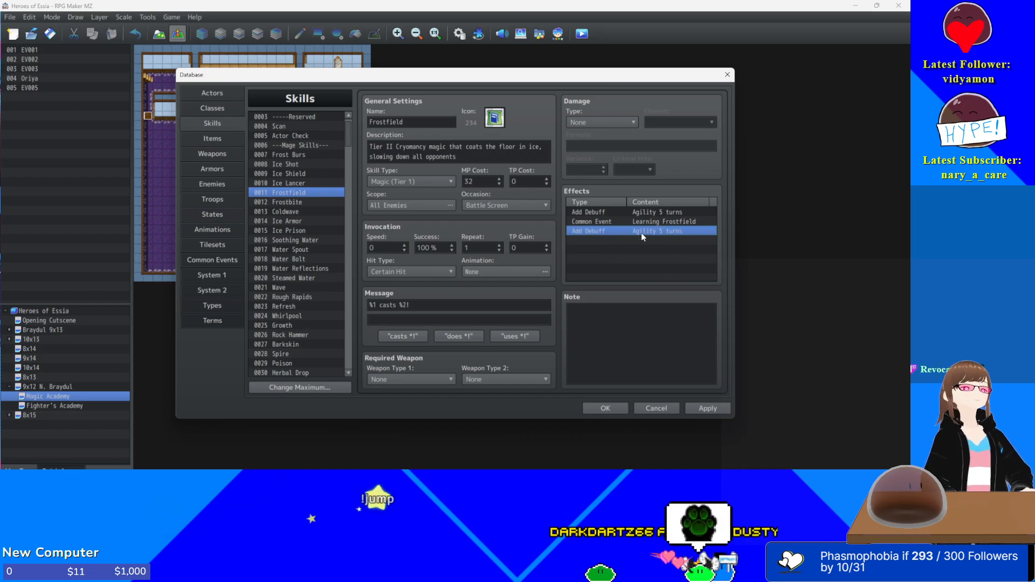
pyautogui.hotkey('ctrl', 'v')
pyautogui.hotkey('ctrl', 'v')
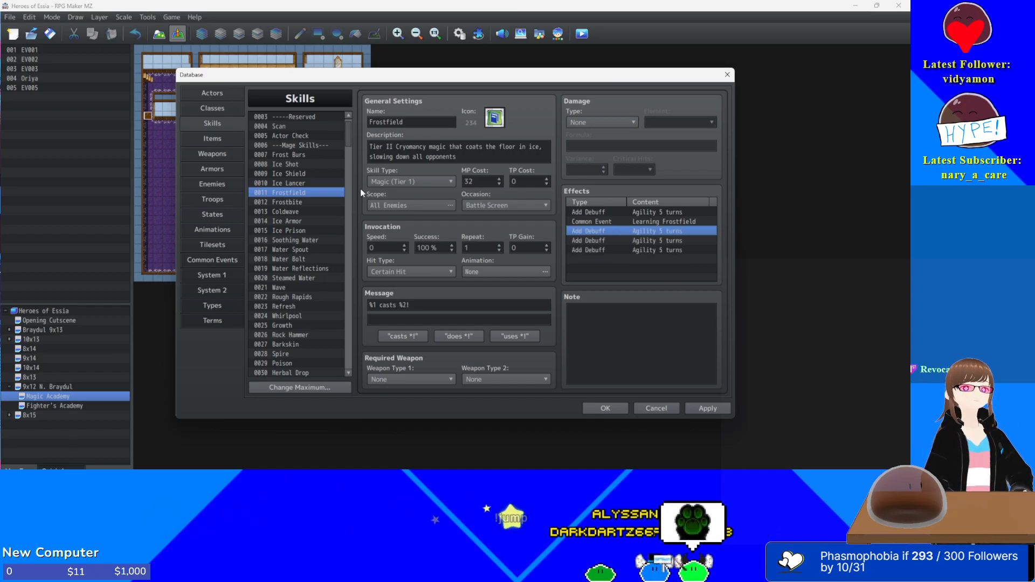
# - Delete the last duplicate 5-turn Defense buff from the Ice Shield skill's effects
pyautogui.click(312, 182)
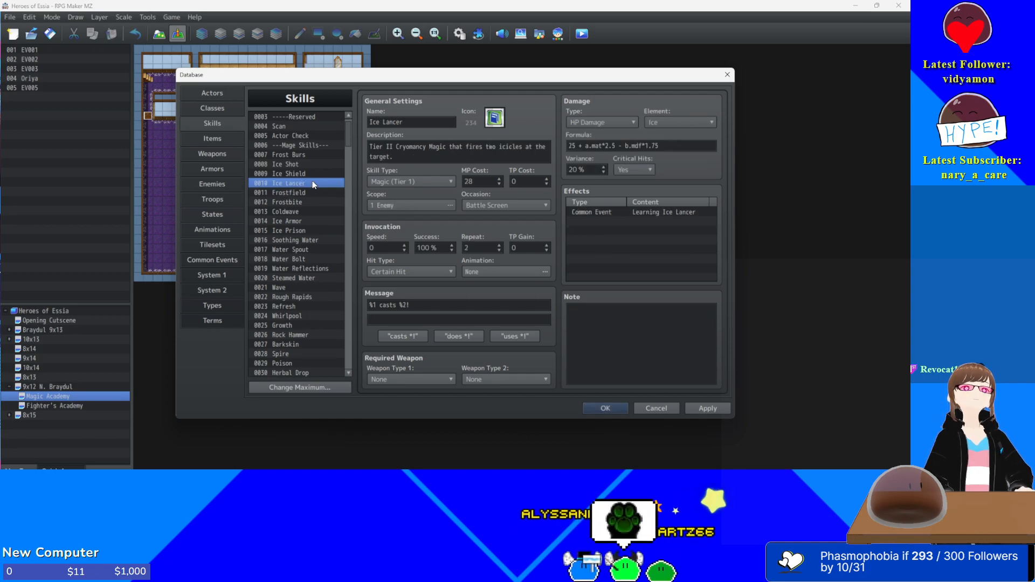
pyautogui.click(312, 173)
pyautogui.click(647, 240)
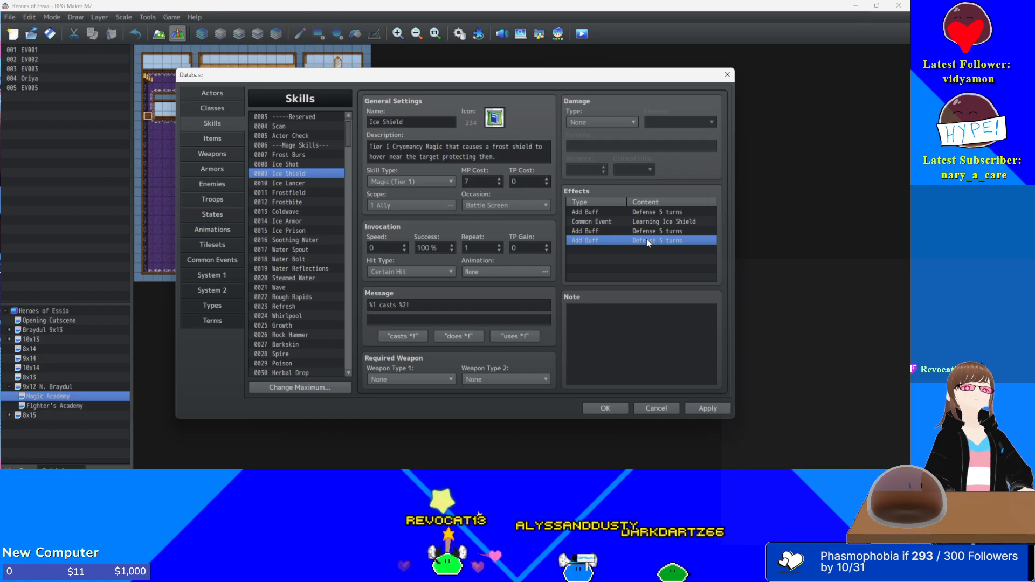
pyautogui.press('Delete')
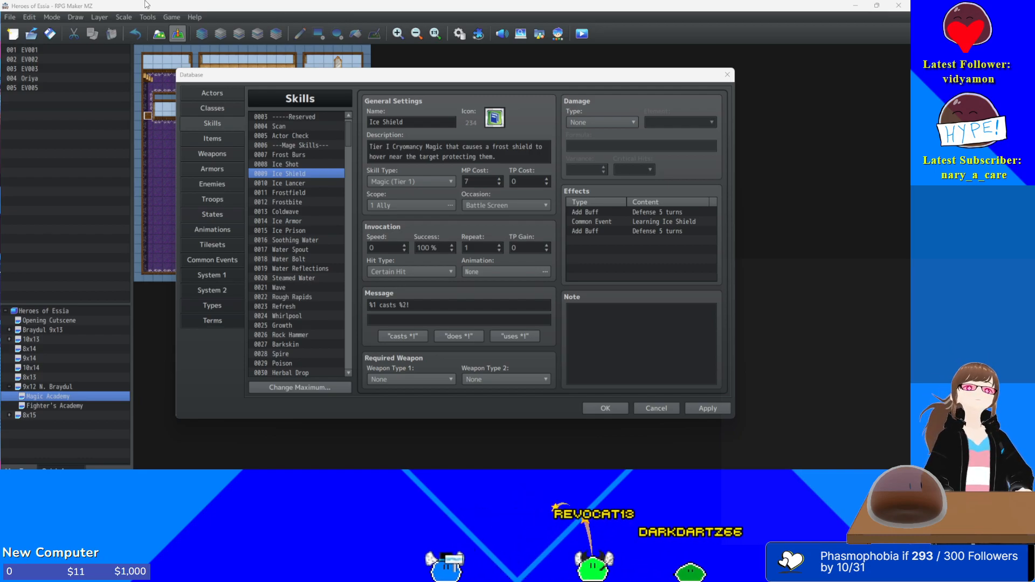
# - Delete the last duplicate 5-turn Agility debuff from the Frost Burs skill's effects
pyautogui.click(318, 164)
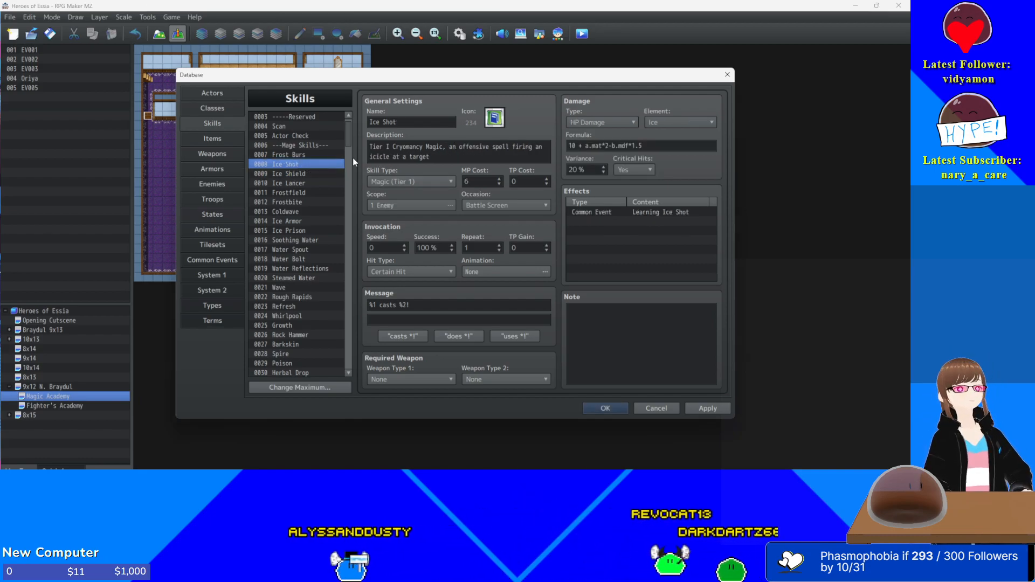
pyautogui.click(283, 154)
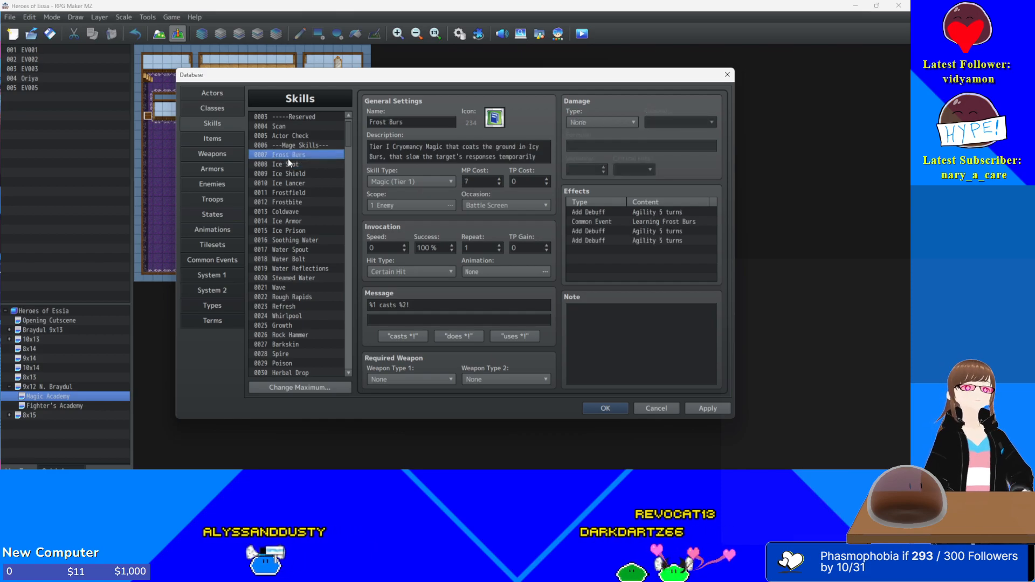
pyautogui.click(664, 241)
pyautogui.press('Delete')
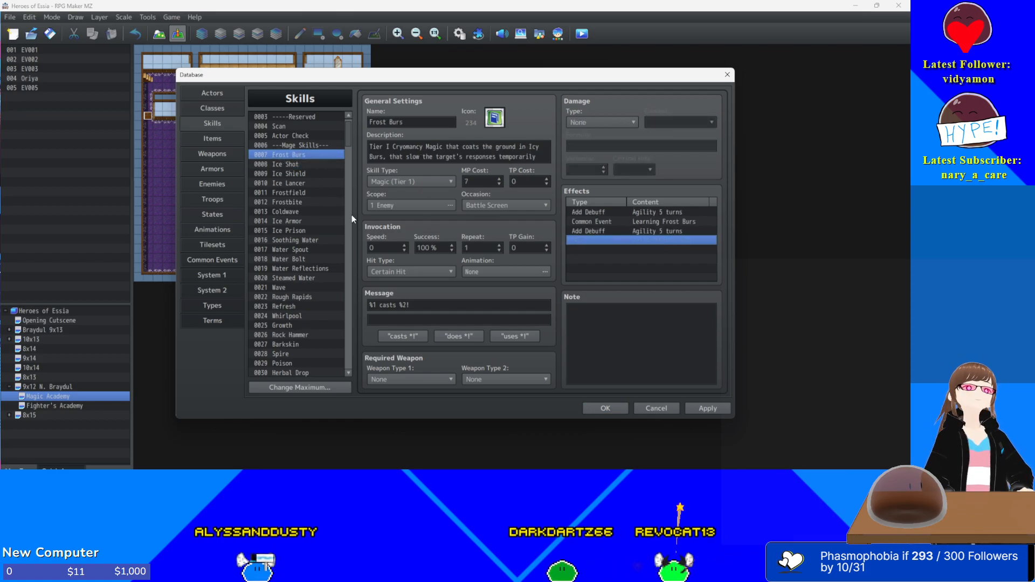
# - Review the settings and effects of the ice skills from Ice Shot through Frostbite
pyautogui.click(281, 164)
pyautogui.click(287, 174)
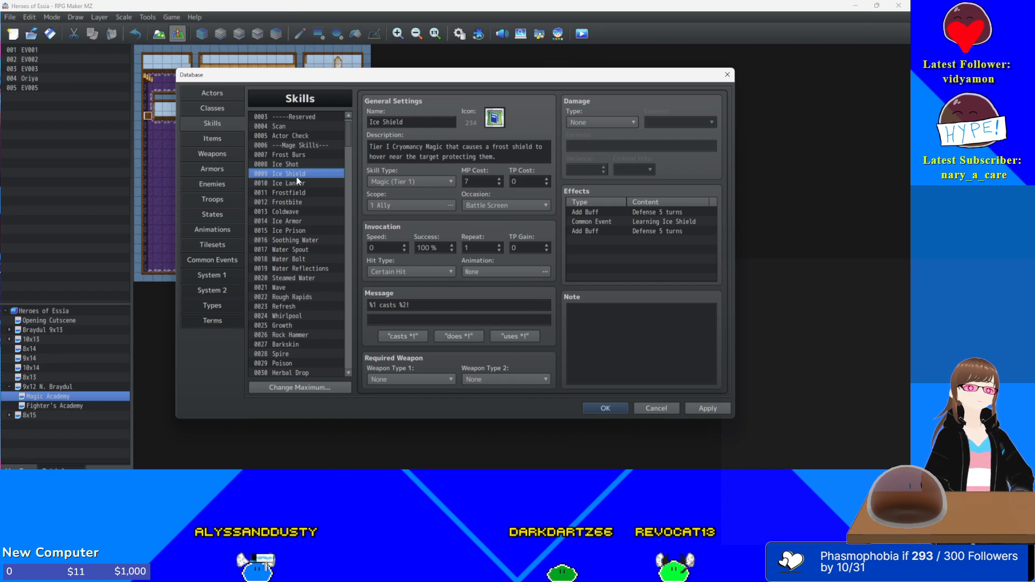
pyautogui.click(298, 184)
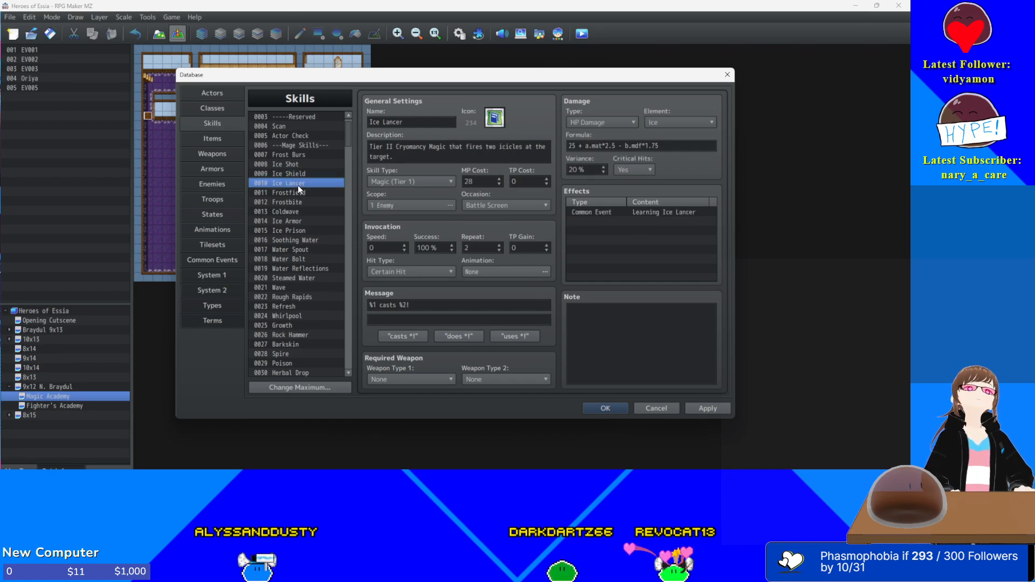
pyautogui.click(296, 192)
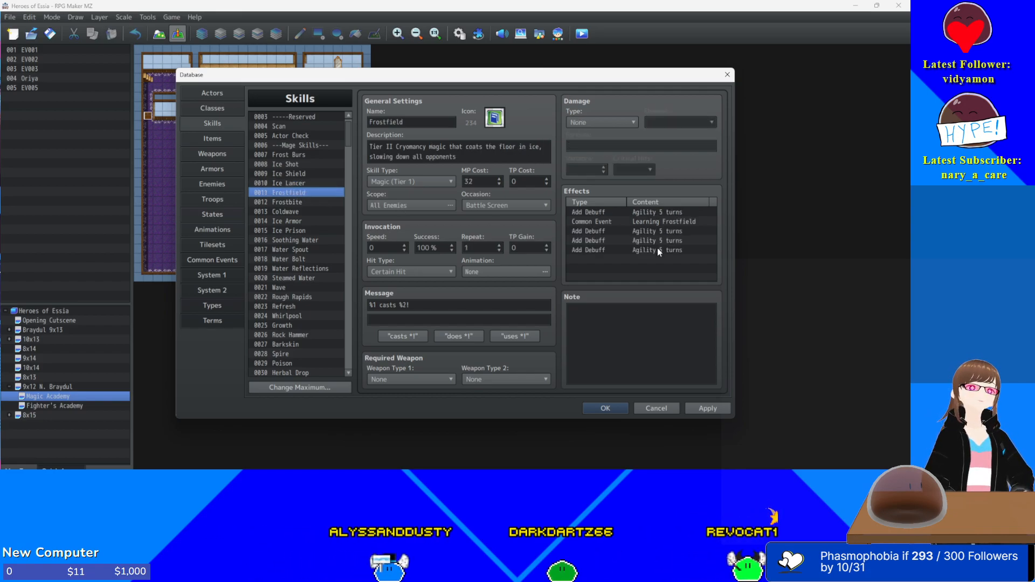
pyautogui.click(281, 203)
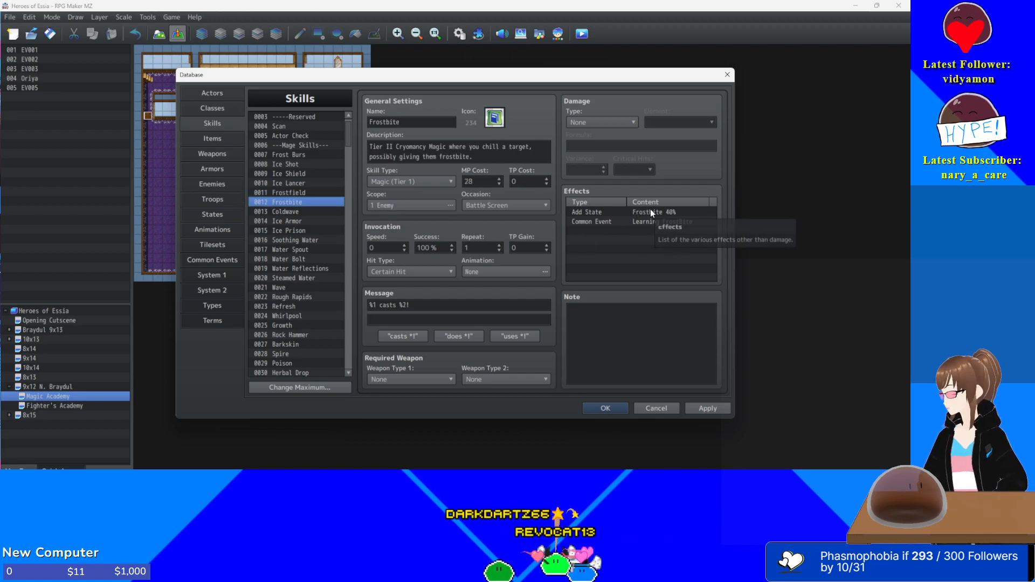
# - Delete five of the Ice Armor skill's 5-turn Defense buffs and paste five copies of the remaining one
pyautogui.click(291, 219)
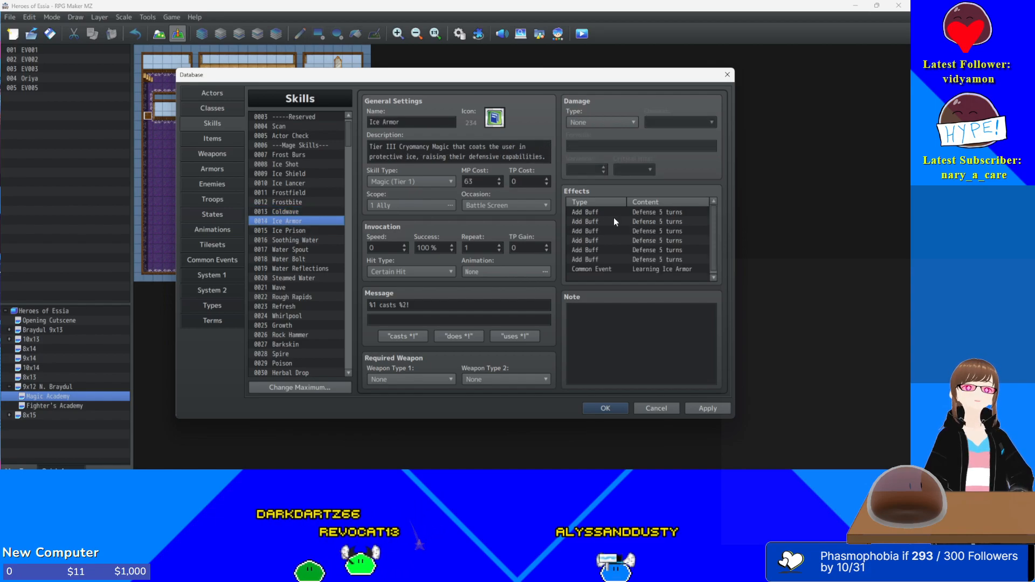
pyautogui.click(674, 213)
pyautogui.press('Delete')
pyautogui.press('Delete')
pyautogui.press('Delete')
pyautogui.press('Delete')
pyautogui.press('Delete')
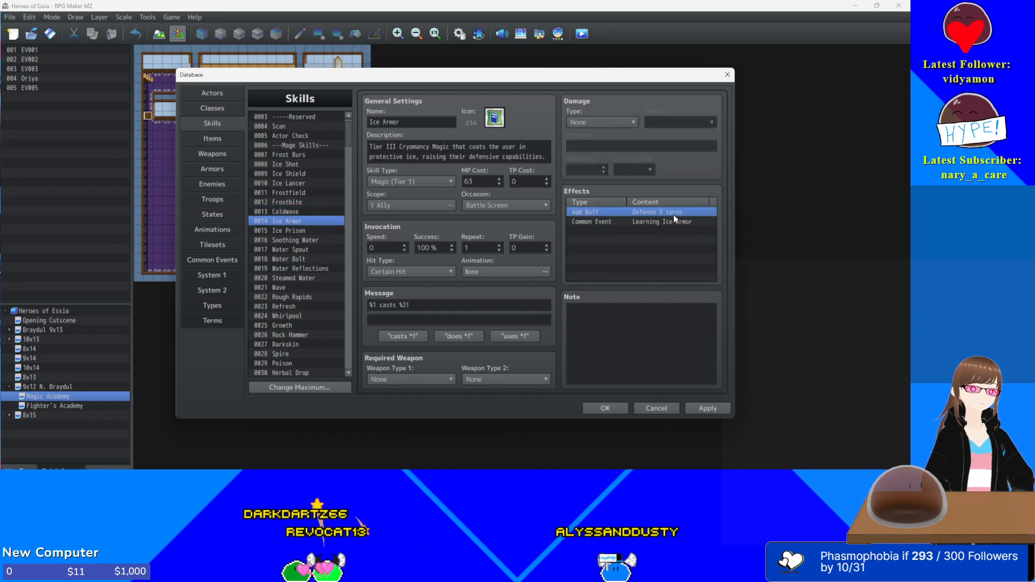
pyautogui.hotkey('ctrl', 'v')
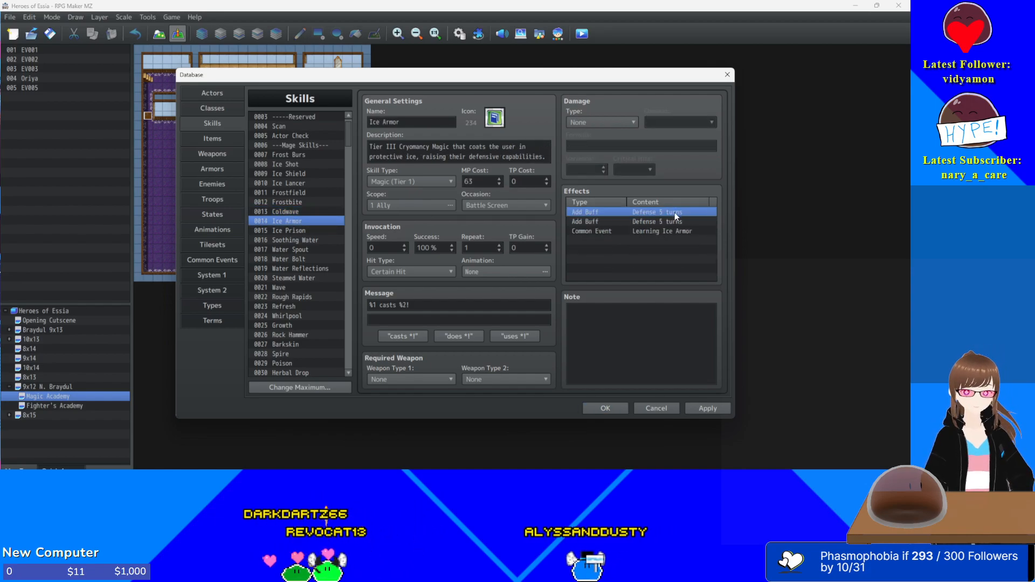
pyautogui.hotkey('ctrl', 'v')
pyautogui.hotkey('ctrl', 'v')
pyautogui.hotkey('ctrl', 'v')
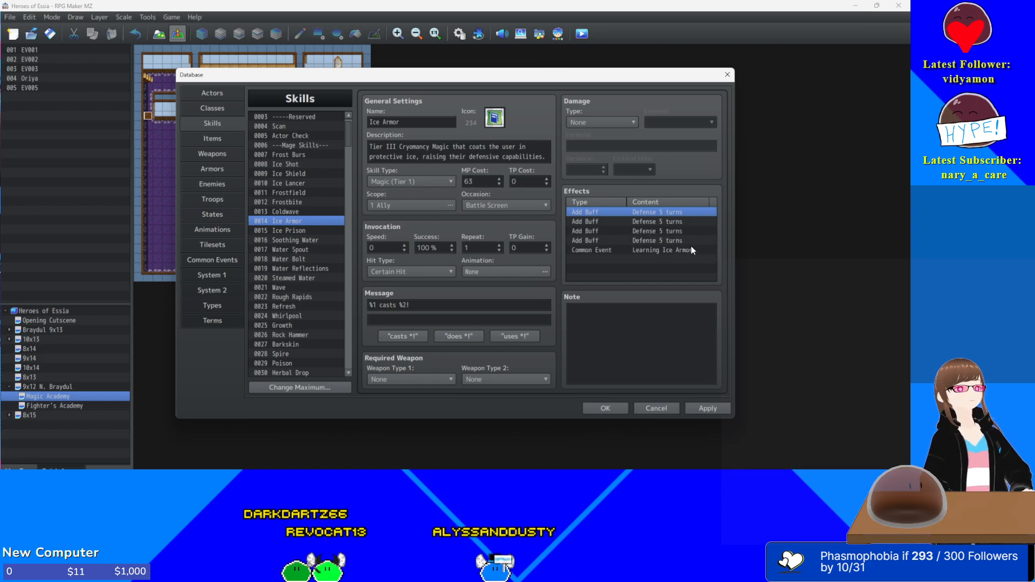
pyautogui.hotkey('ctrl', 'v')
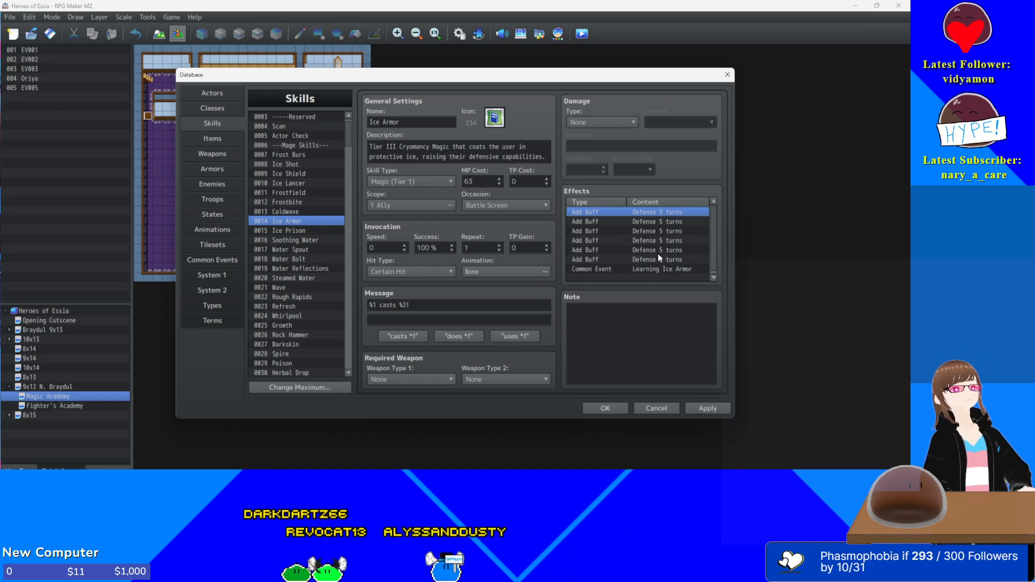
# - Open the Ice Prison skill's added Frozen state effect and confirm its chance value
pyautogui.click(304, 231)
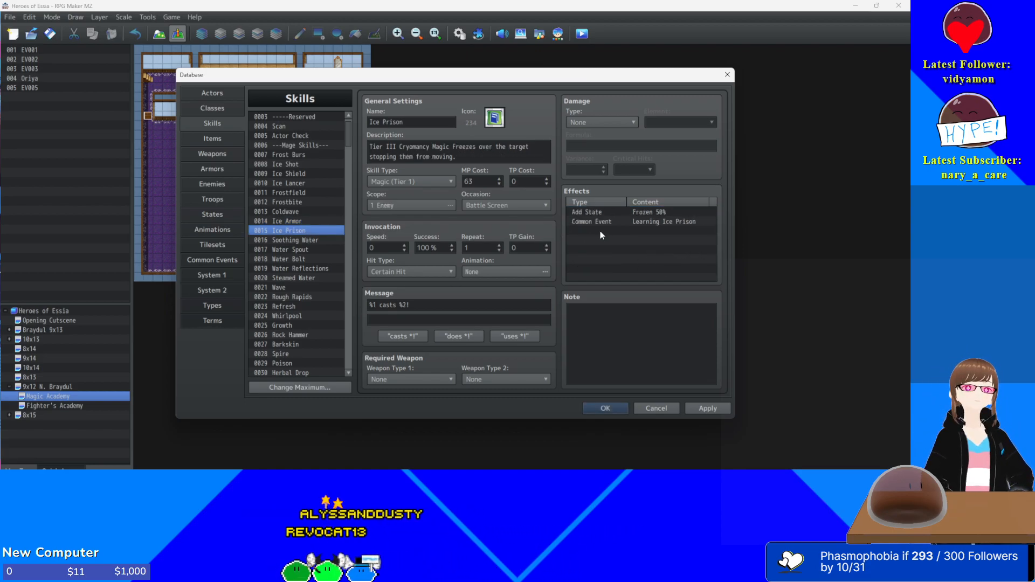
pyautogui.doubleClick(636, 210)
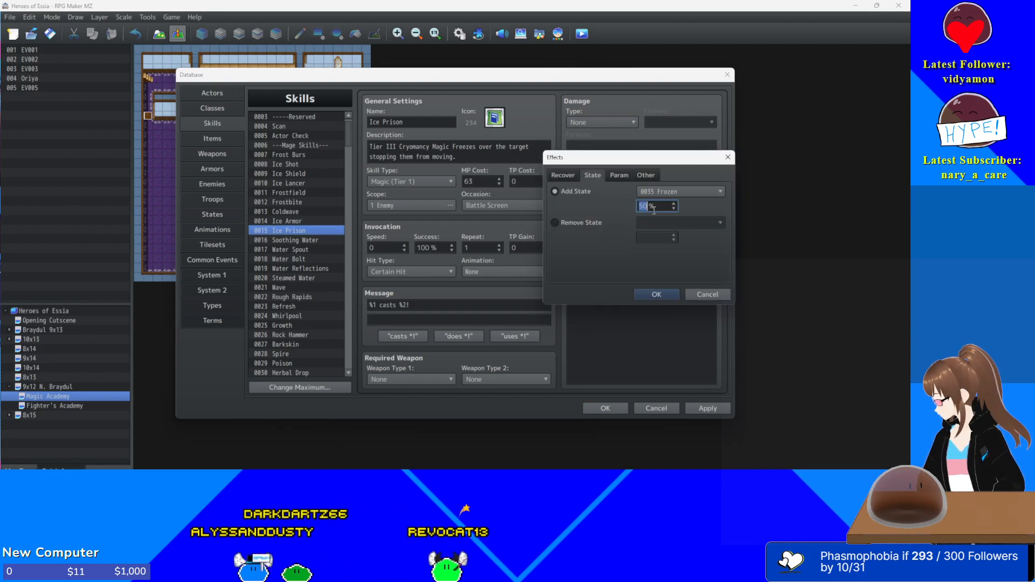
pyautogui.press('Return')
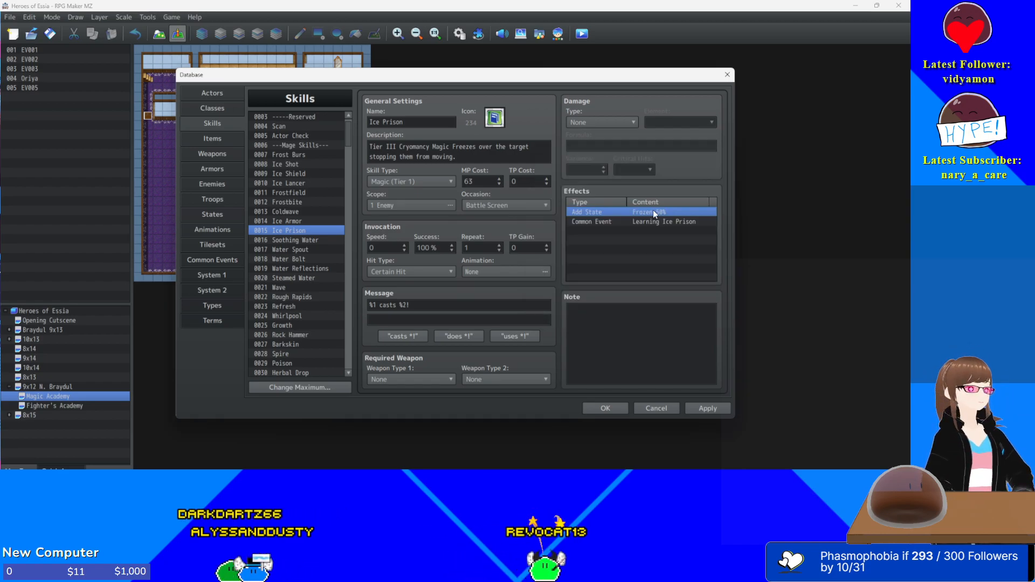
# - Review the Soothing Water skill's HP recovery formula and settings
pyautogui.click(302, 240)
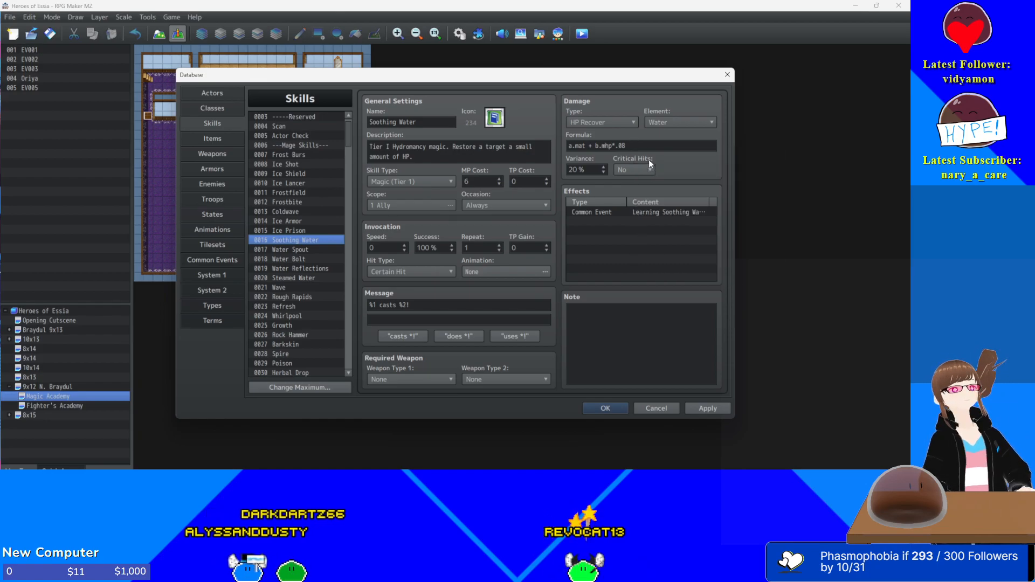
pyautogui.moveTo(648, 158)
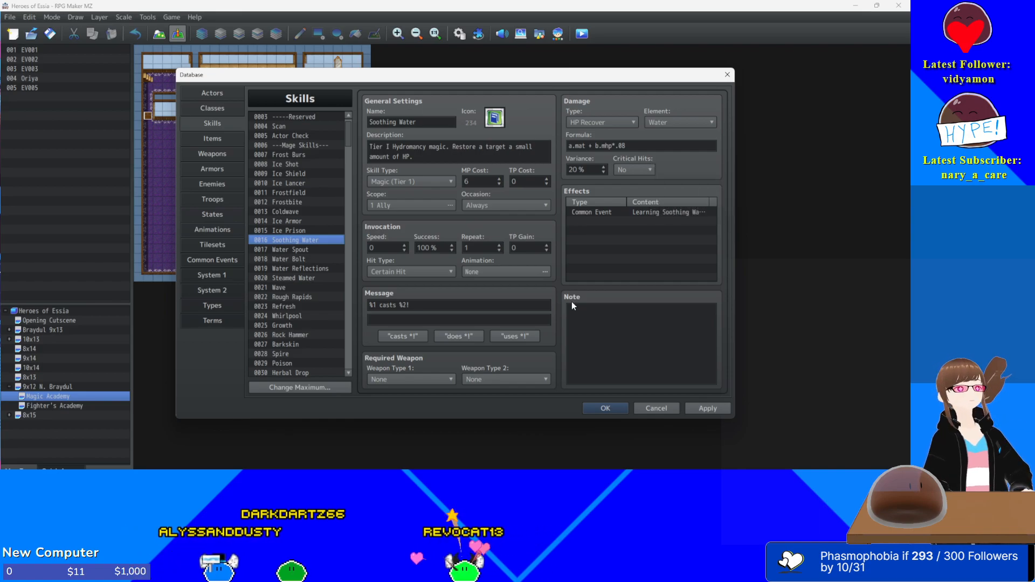
# - Review the Water Spout, Water Bolt and Water Reflections skills and apply the pending database changes
pyautogui.click(292, 250)
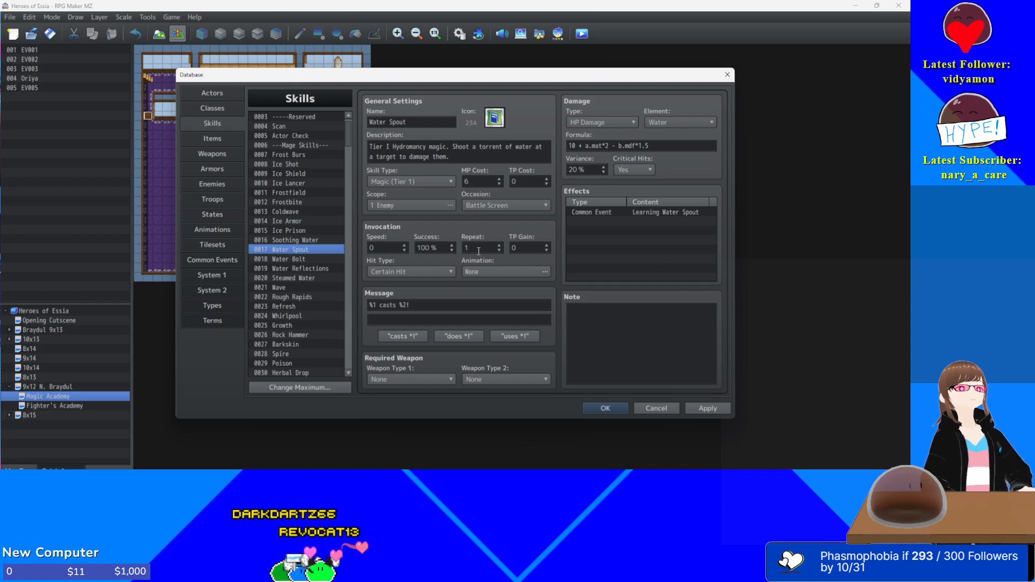
pyautogui.moveTo(577, 148)
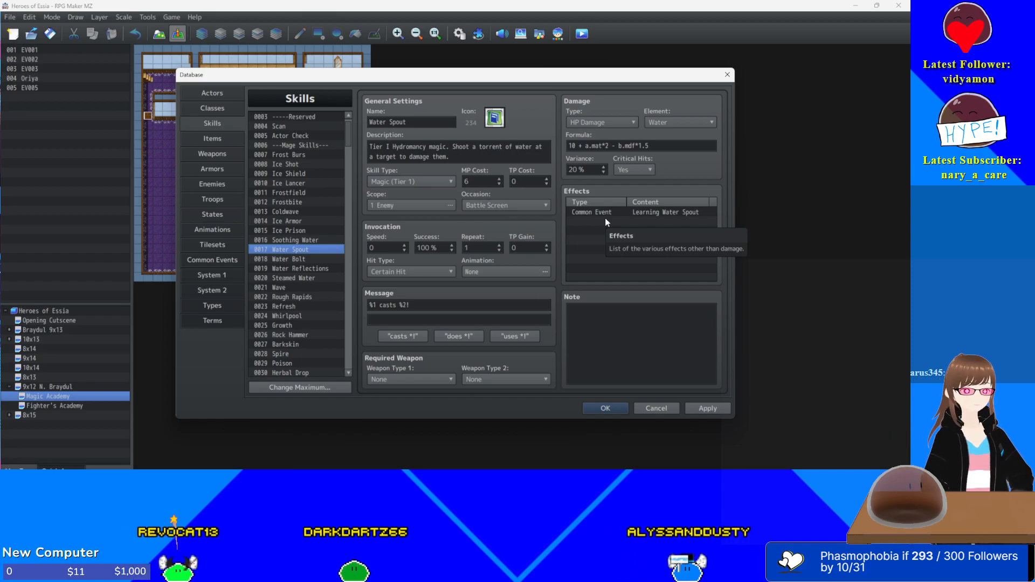
pyautogui.click(282, 260)
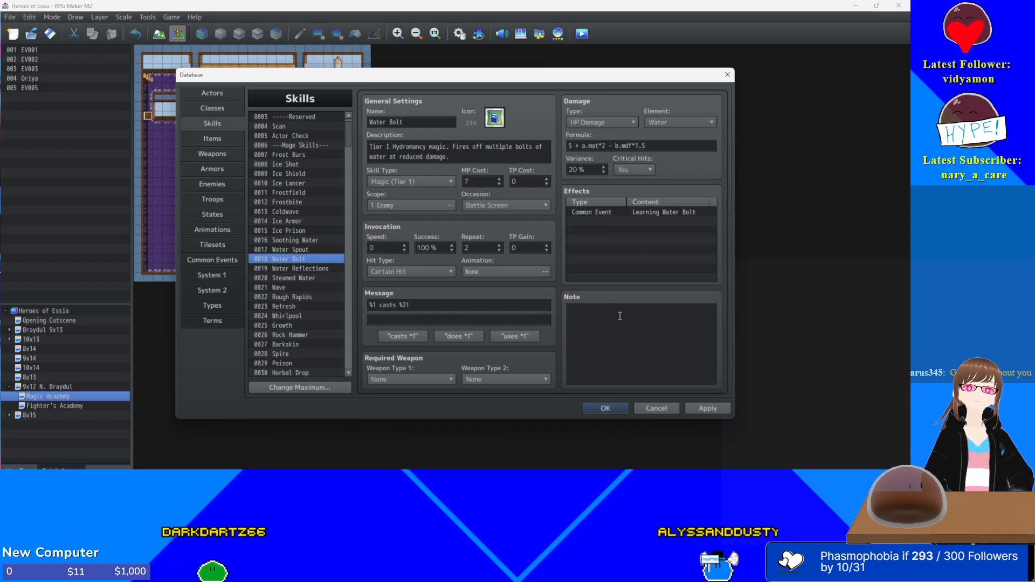
pyautogui.click(697, 408)
pyautogui.click(286, 269)
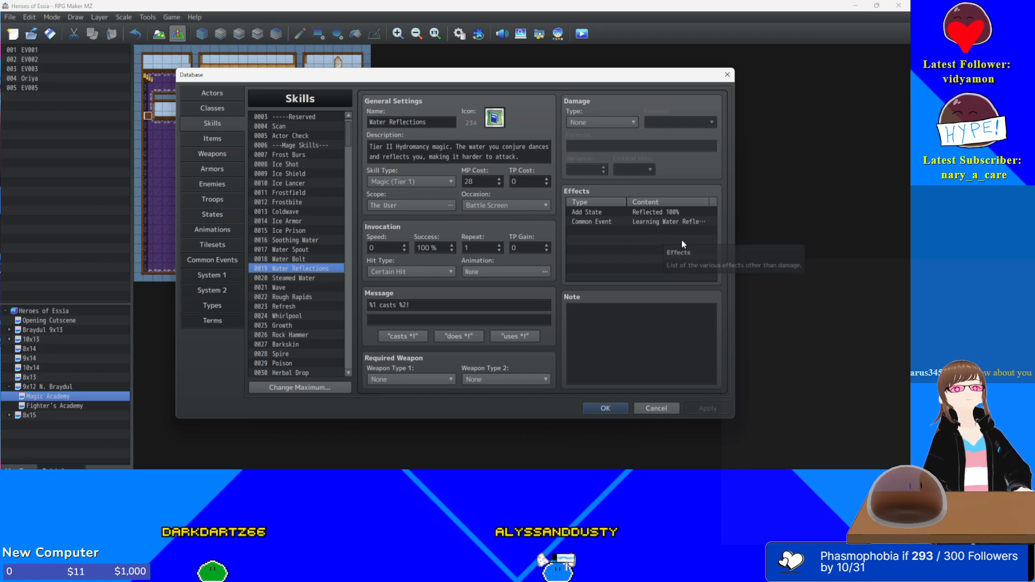
# - Set the Steamed Water skill's added Burn state chance to 25% and apply the change
pyautogui.click(280, 278)
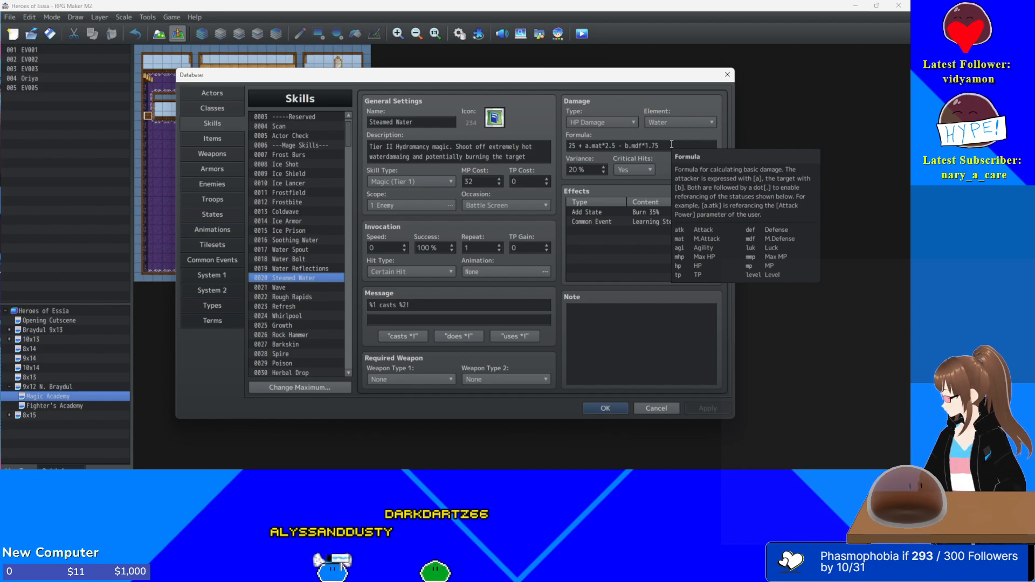
pyautogui.click(626, 147)
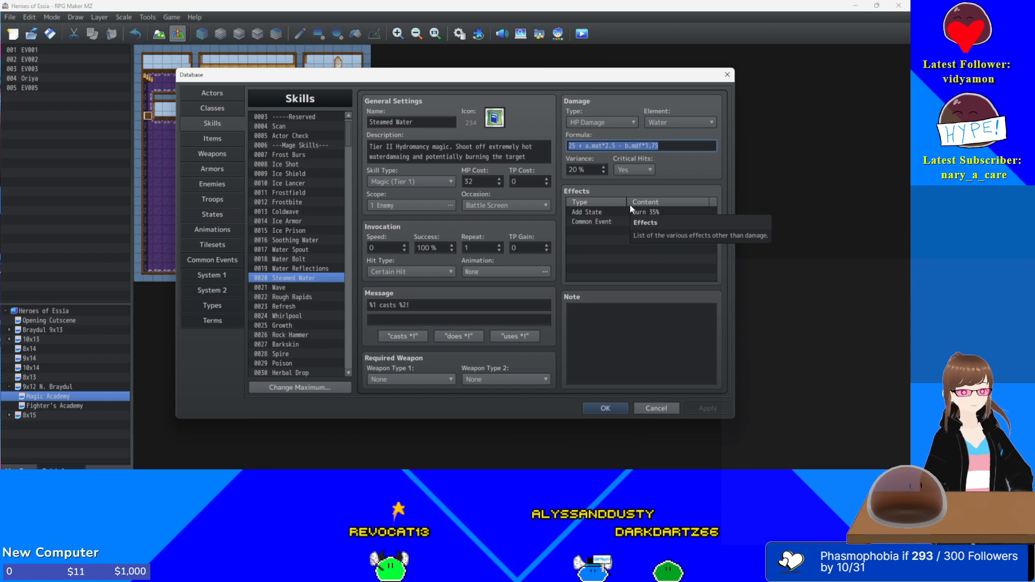
pyautogui.doubleClick(683, 212)
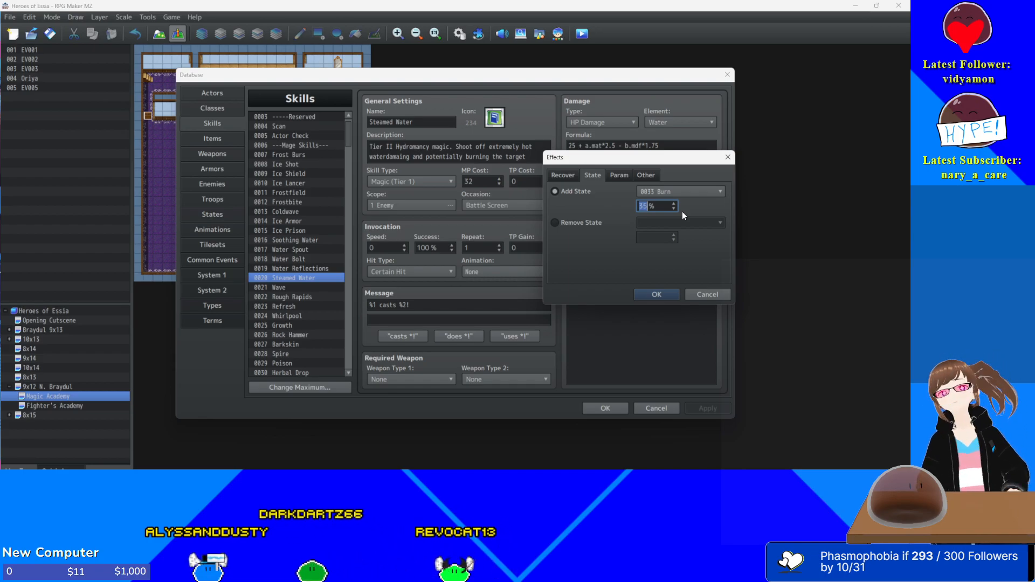
pyautogui.write('25')
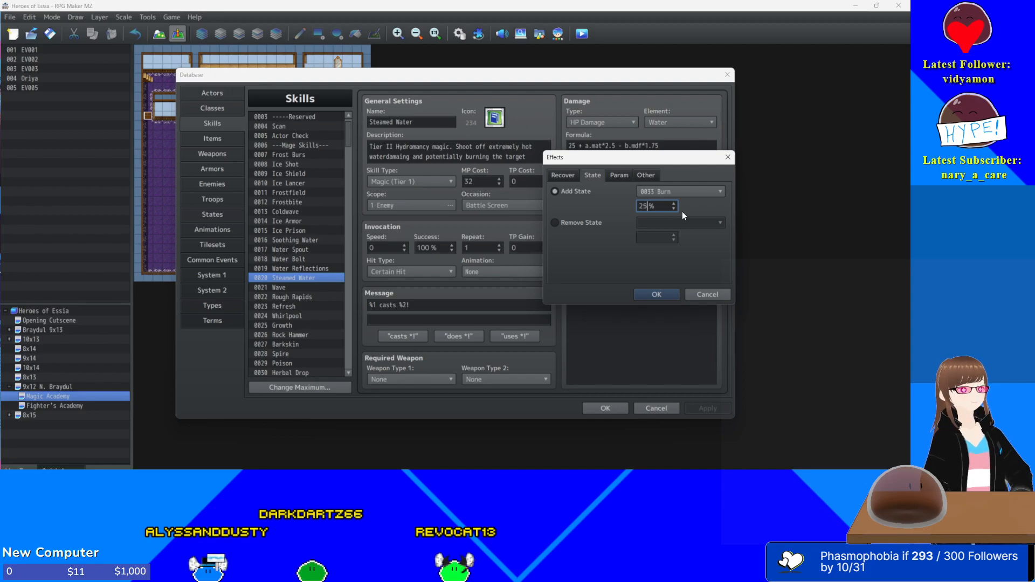
pyautogui.press('Return')
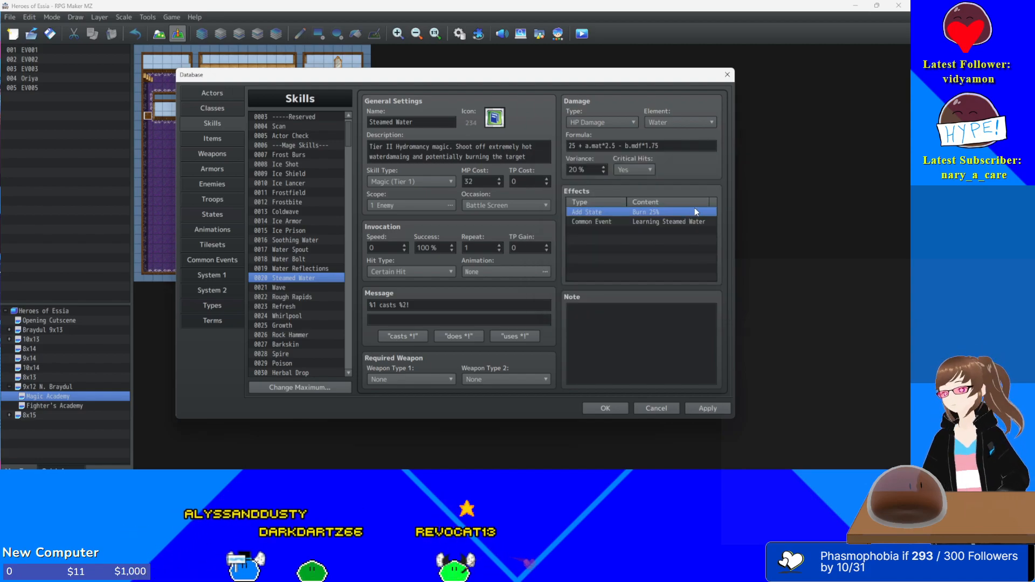
pyautogui.click(712, 408)
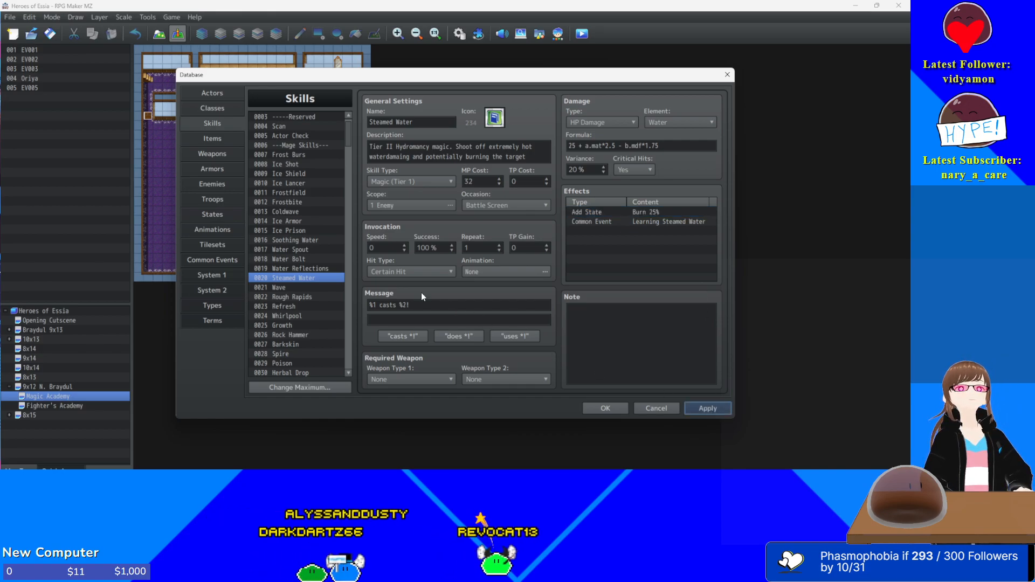
# - Review the damage formulas, costs and effects of the Wave and Rough Rapids skills
pyautogui.click(301, 288)
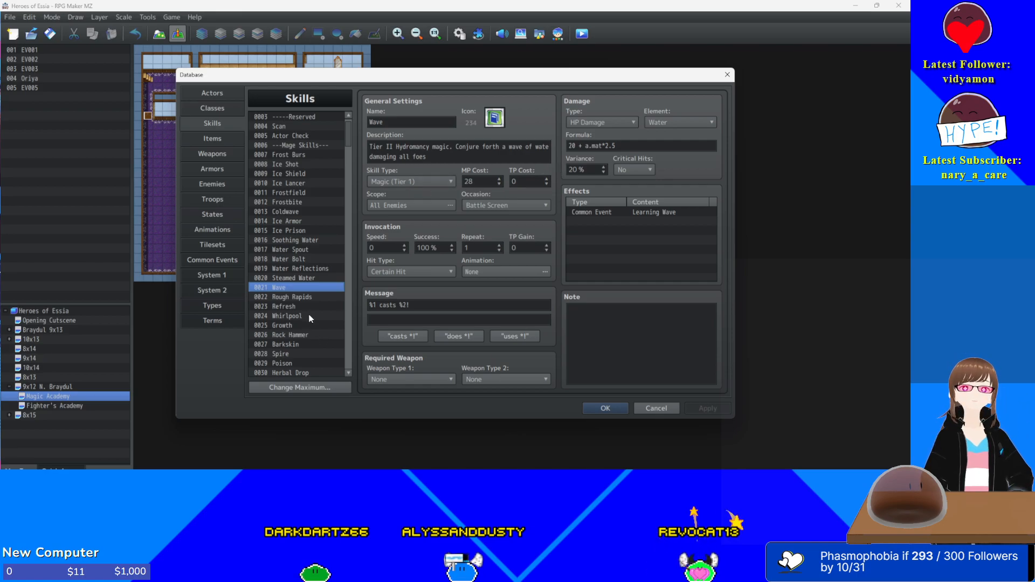
pyautogui.click(296, 298)
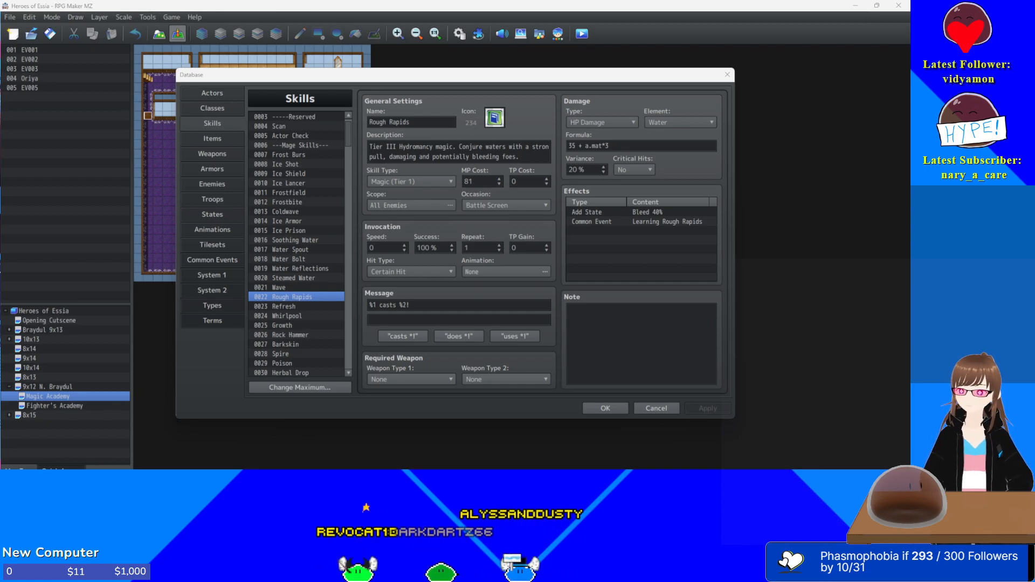
# - Switch to a blank Notepad note and list "Fantasy", "Adventure" and "Job Class" on separate lines
pyautogui.moveTo(1, 109); pyautogui.dragTo(531, 106)
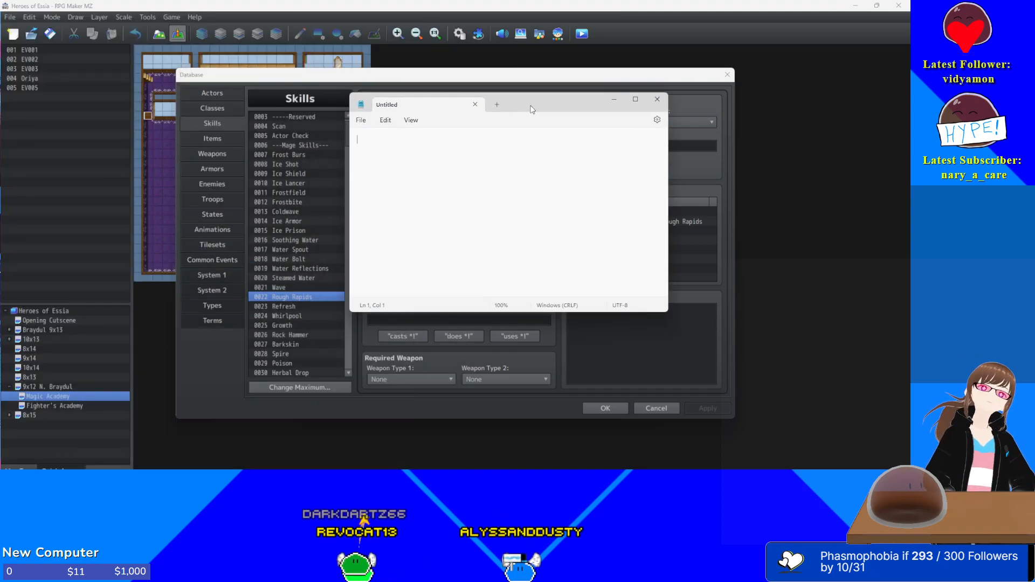
pyautogui.press('BackSpace')
pyautogui.press('BackSpace')
pyautogui.press('BackSpace')
pyautogui.press('BackSpace')
pyautogui.write('Fantasy')
pyautogui.press('Return')
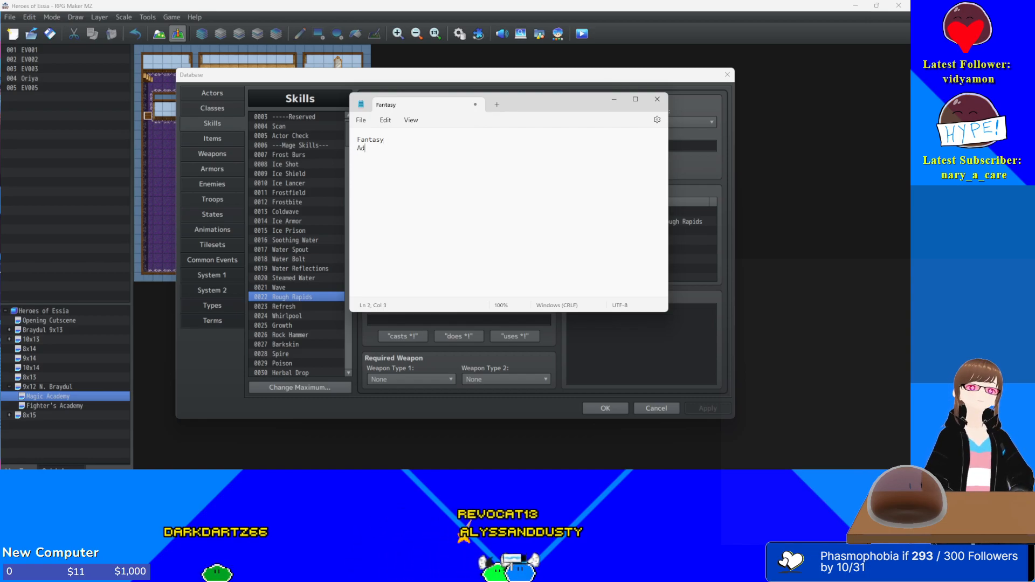
pyautogui.write('ob ')
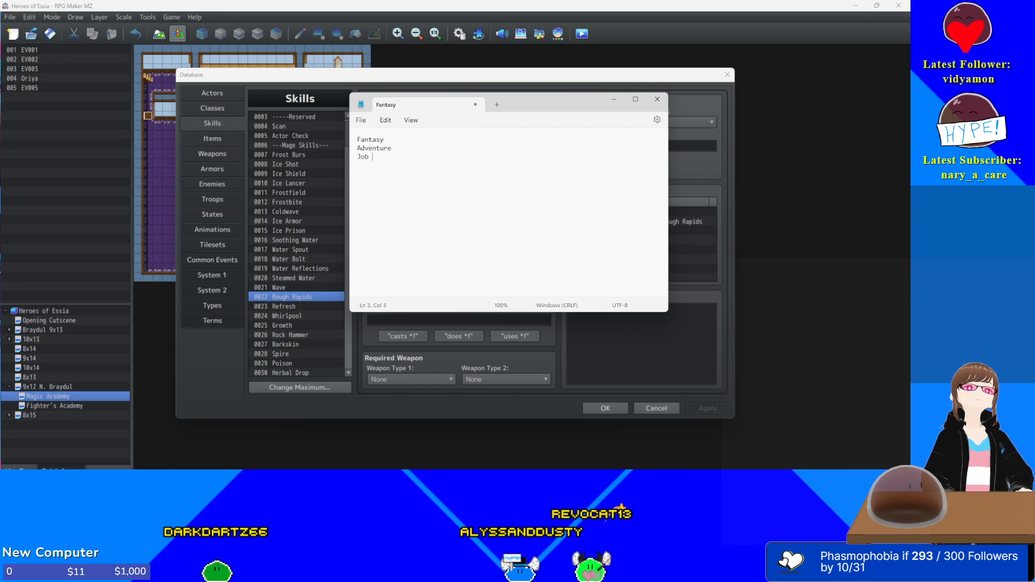
pyautogui.write('Class')
pyautogui.press('Return')
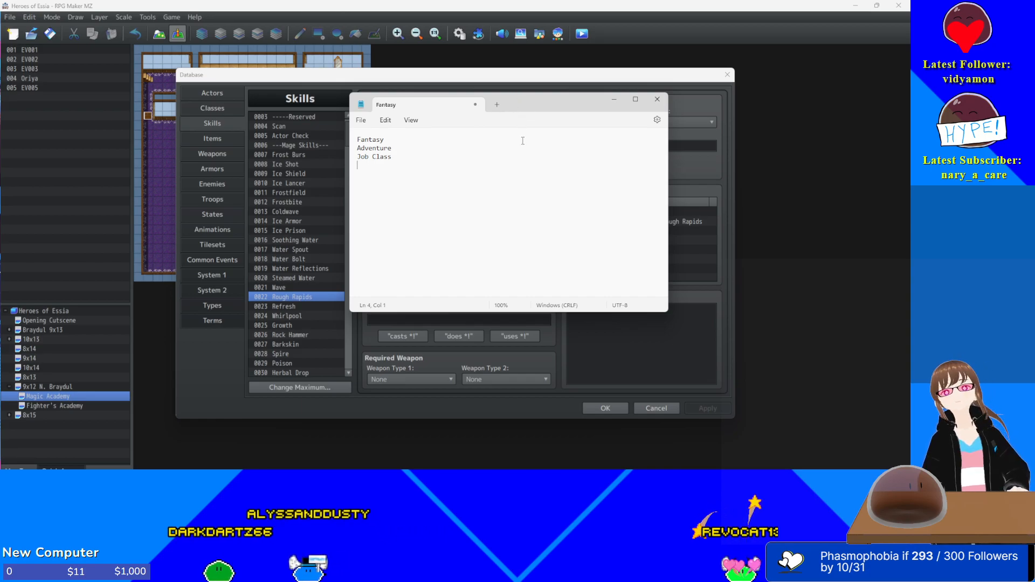
# - Change the note's third line to "Job System"
pyautogui.press('BackSpace')
pyautogui.press('BackSpace')
pyautogui.press('BackSpace')
pyautogui.press('BackSpace')
pyautogui.press('BackSpace')
pyautogui.press('BackSpace')
pyautogui.write('S')
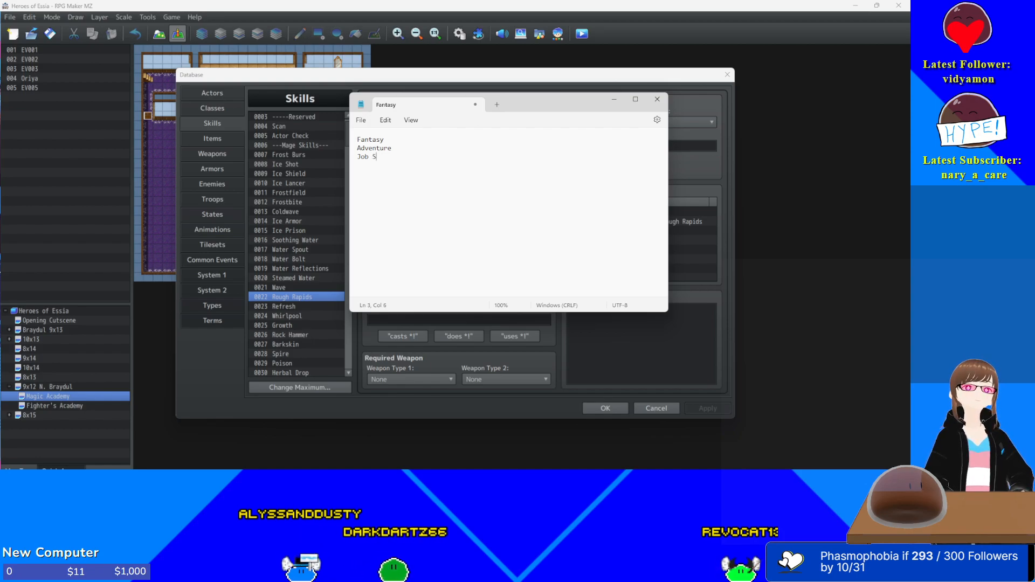
pyautogui.write('ystem')
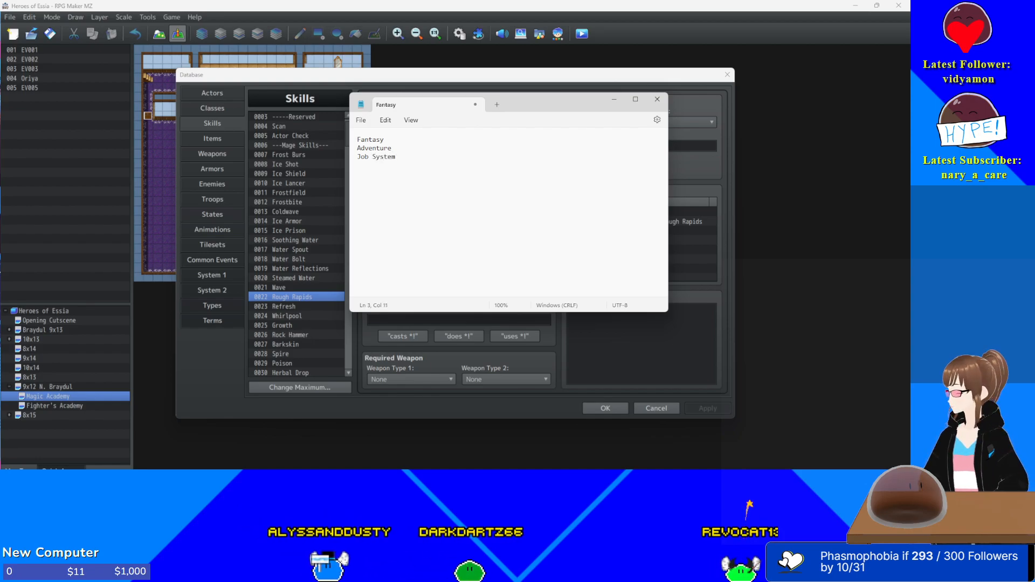
# - Add the lines "Skill Learning System" and "Evolving Shop System" to the note's list
pyautogui.press('Return')
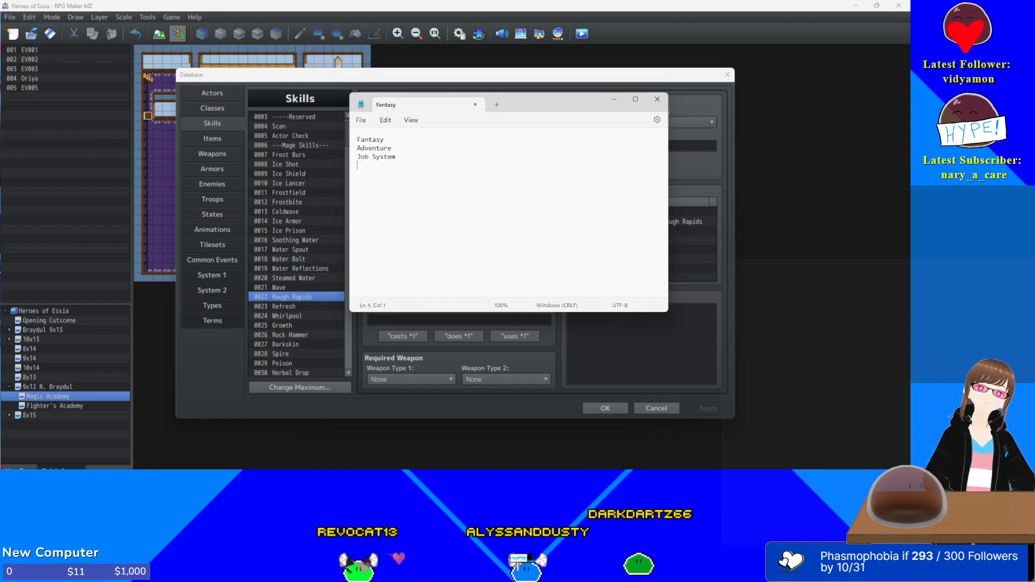
pyautogui.write('arning')
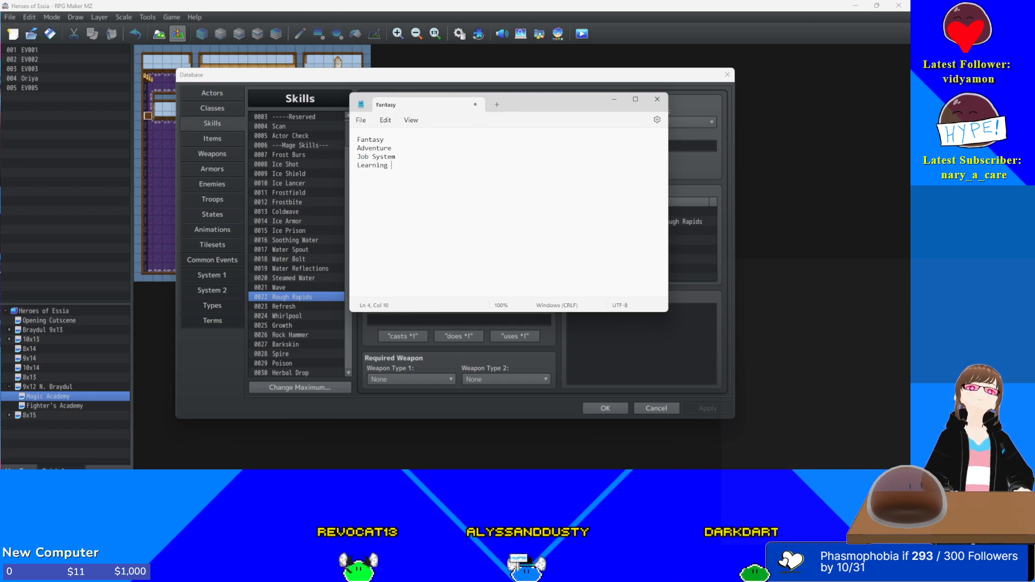
pyautogui.write('Skill')
pyautogui.write('rning System')
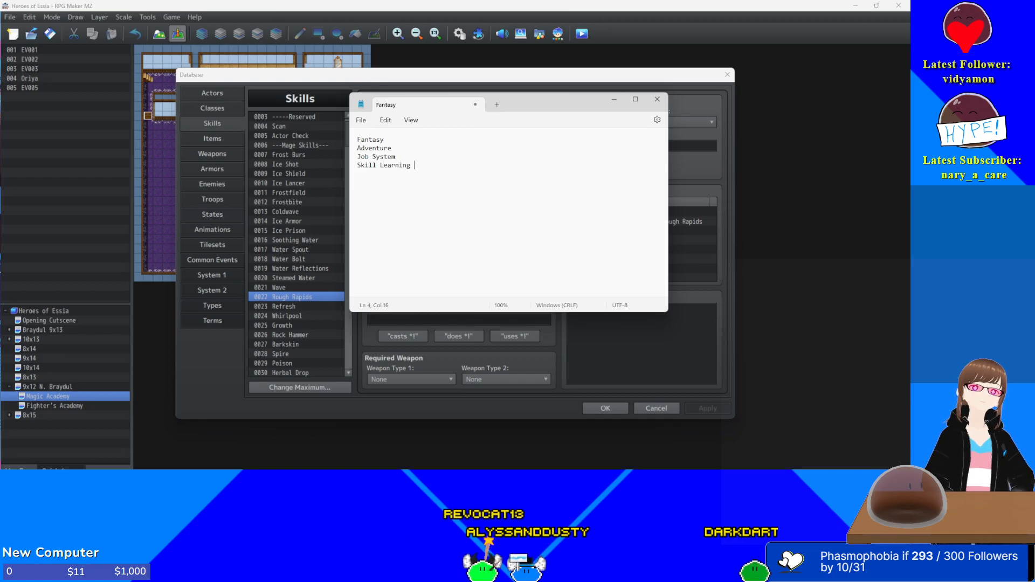
pyautogui.press('Return')
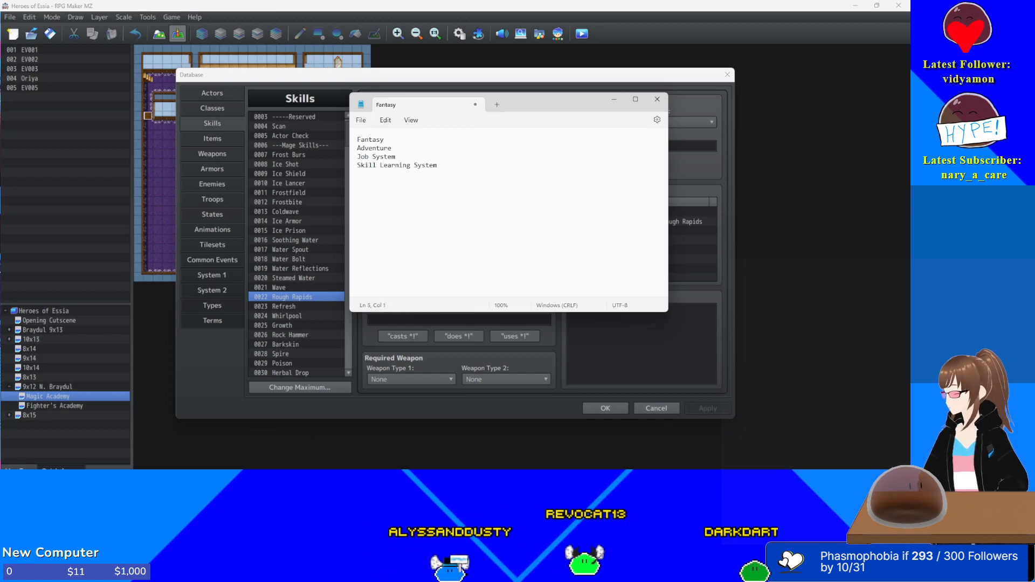
pyautogui.write('E')
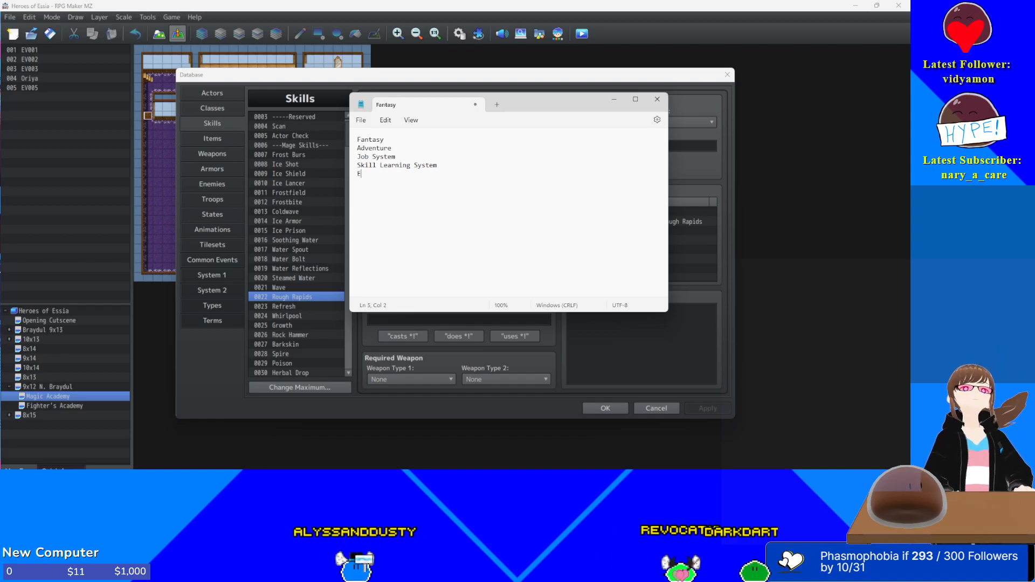
pyautogui.write('volving Shop System')
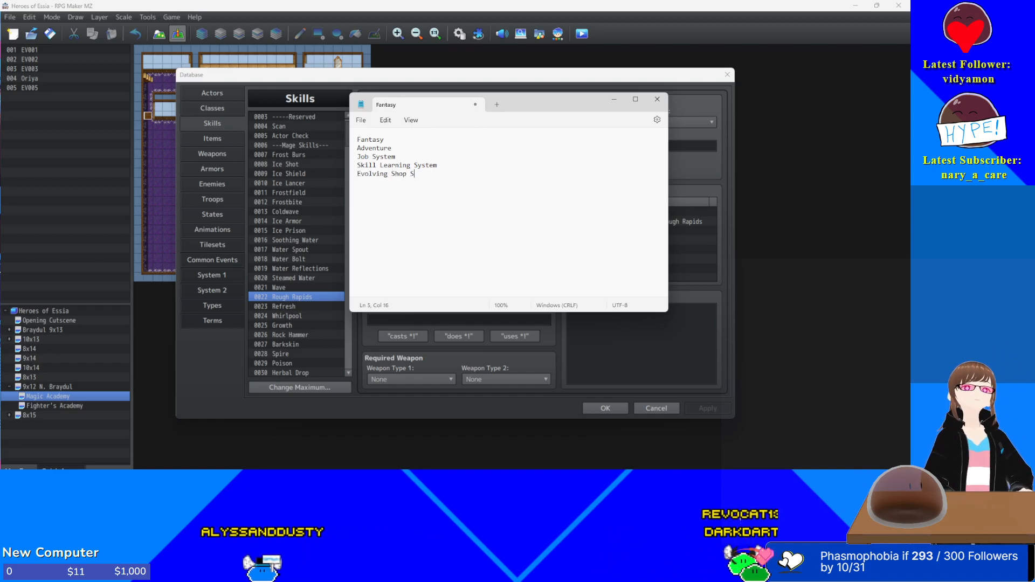
# - Below the list, write "Fantasy game with a sprawling world, simple job system, with evolving skills and shops." and minimise the note
pyautogui.press('Return')
pyautogui.press('Return')
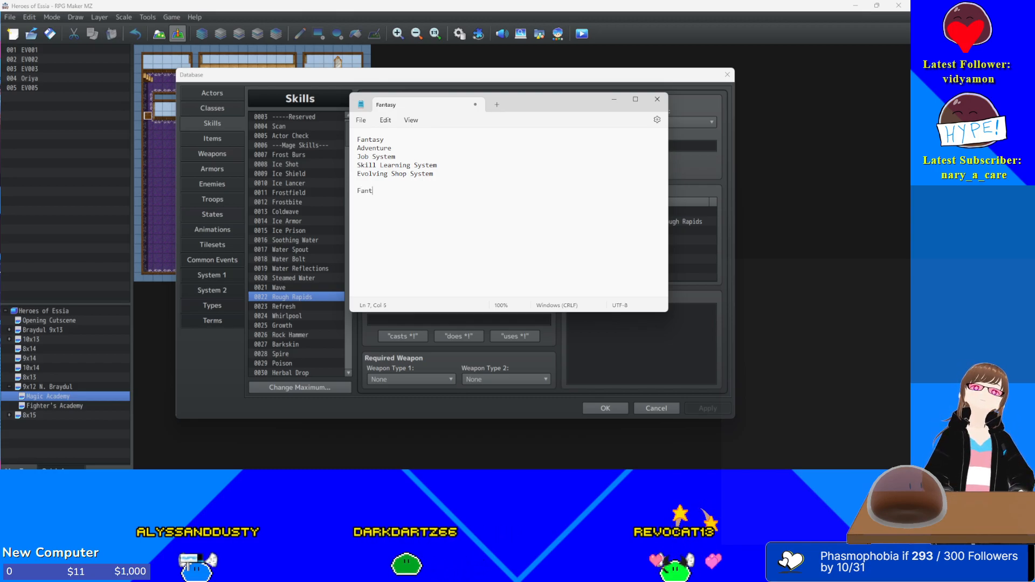
pyautogui.write('th a sprawling world,')
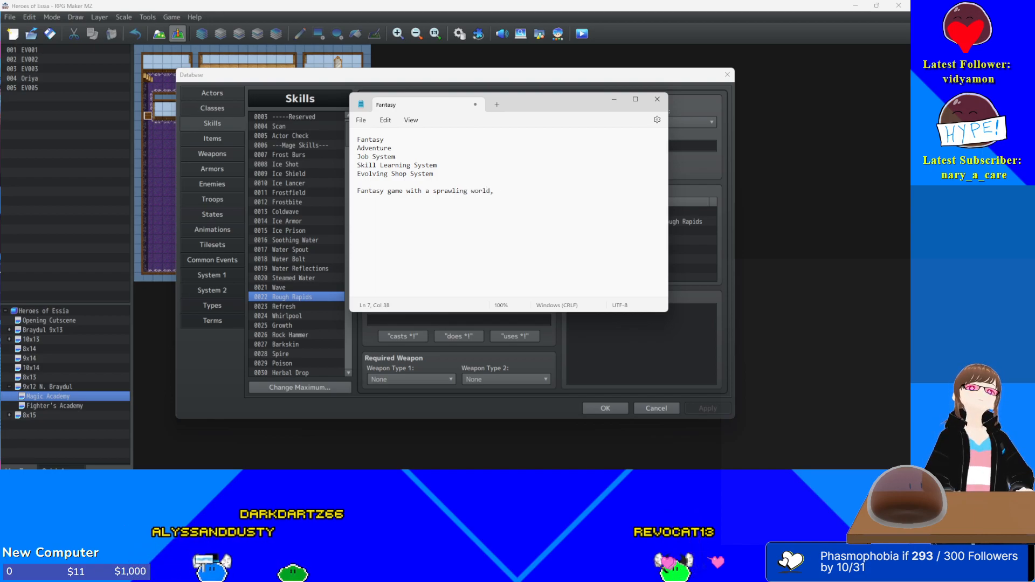
pyautogui.write('simple job system,')
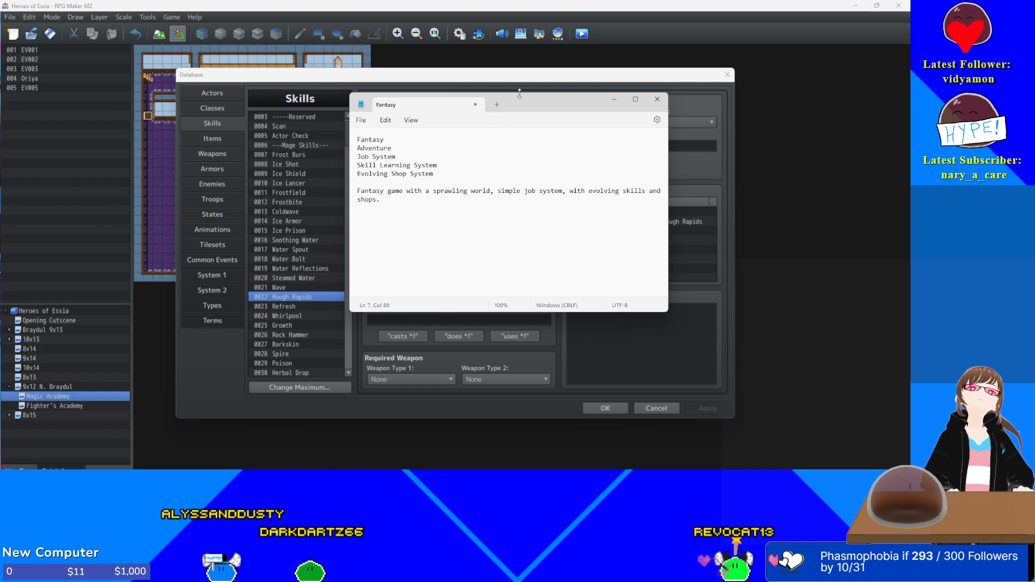
pyautogui.click(614, 100)
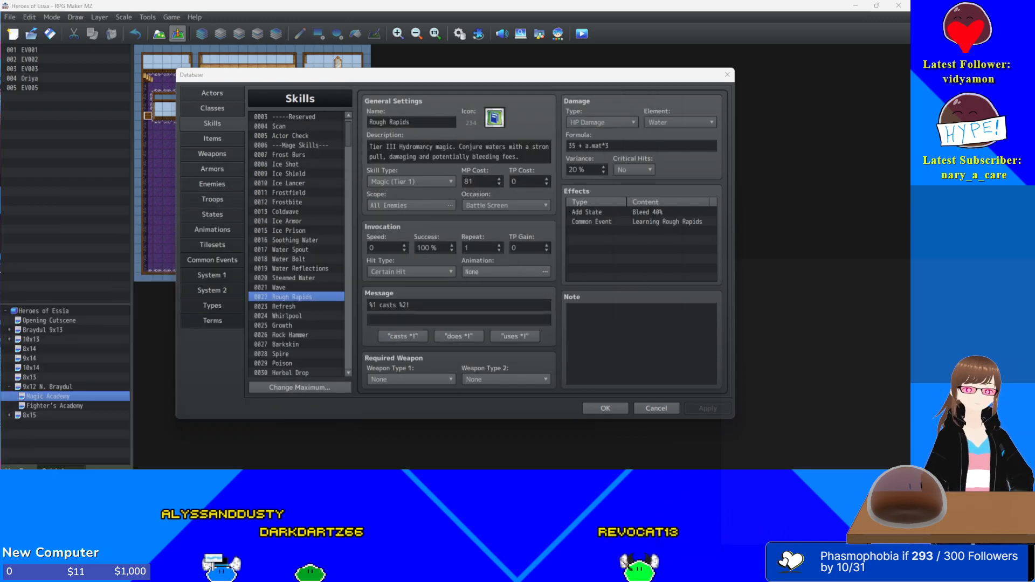
# - Bring the Notepad note back over the skill database to reread it, and move it out of view
pyautogui.moveTo(0, 161); pyautogui.dragTo(395, 121)
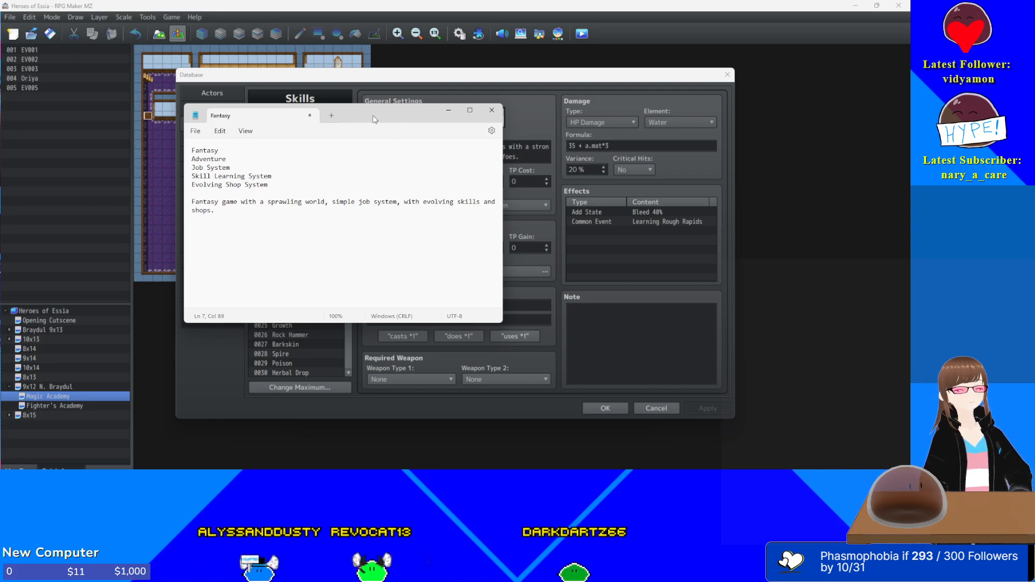
pyautogui.moveTo(371, 125); pyautogui.dragTo(0, 145)
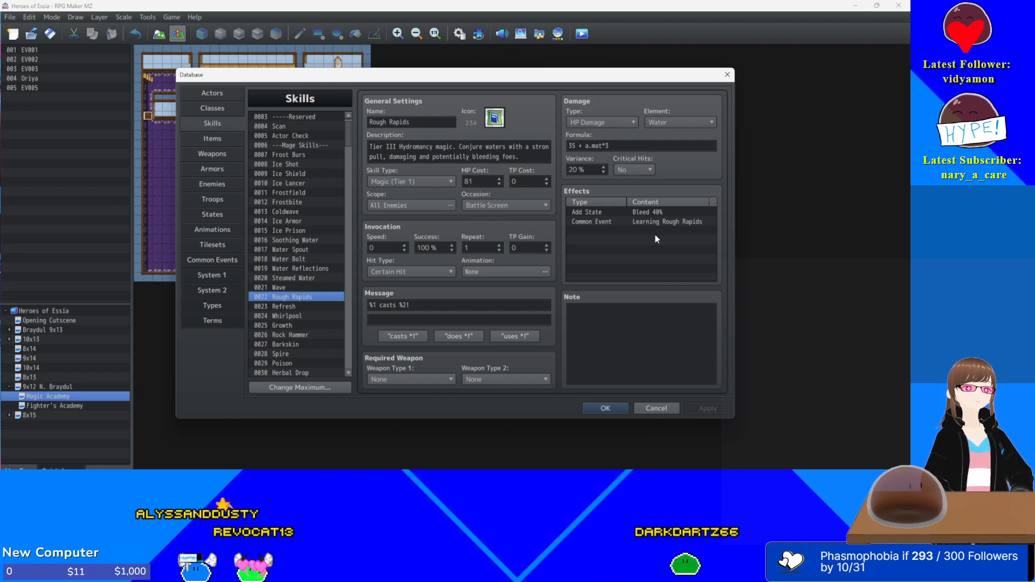
# - Set the Rough Rapids skill's added Bleed state chance to 25%
pyautogui.click(633, 212)
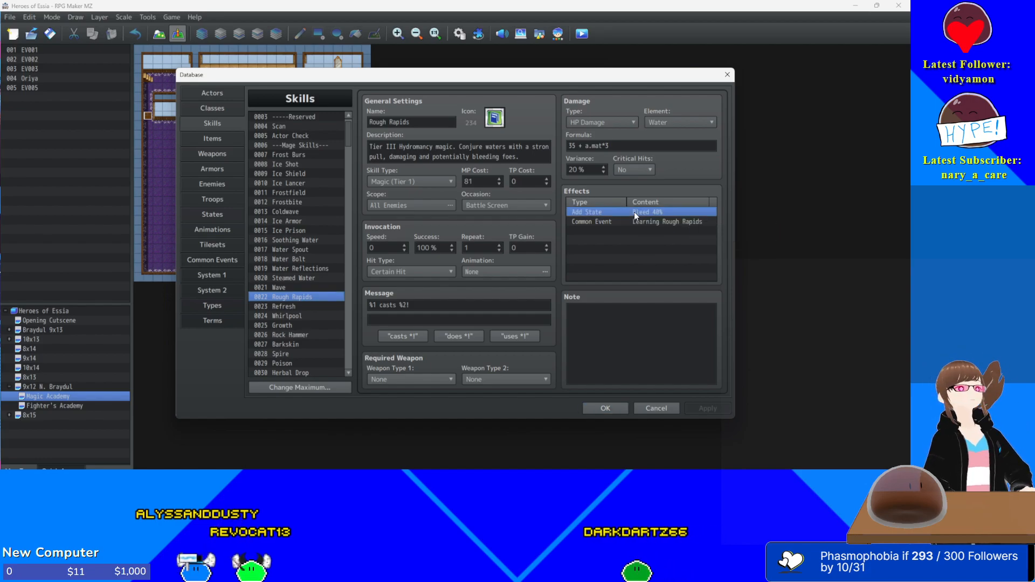
pyautogui.doubleClick(634, 211)
pyautogui.press('BackSpace')
pyautogui.press('BackSpace')
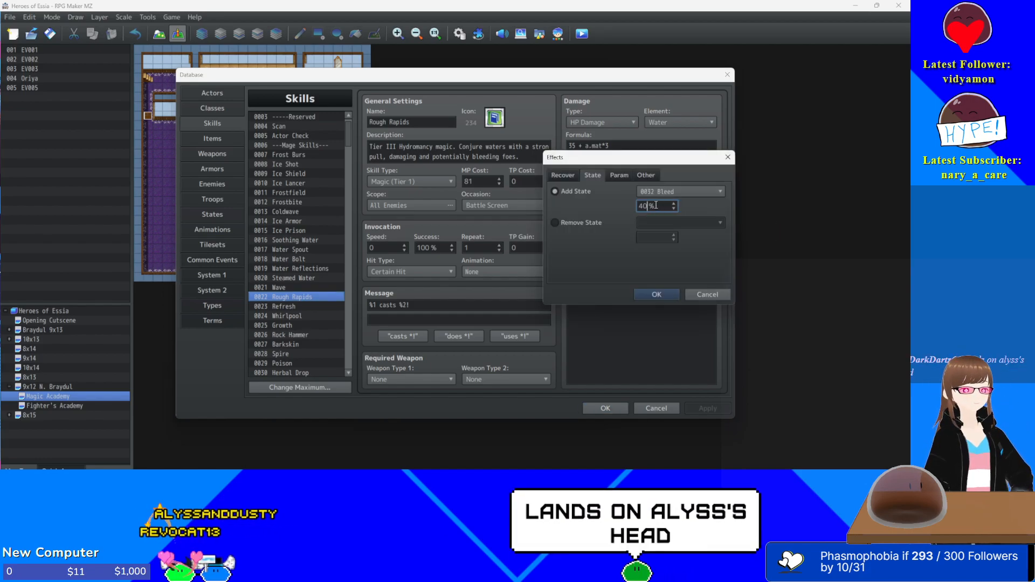
pyautogui.press('BackSpace')
pyautogui.press('BackSpace')
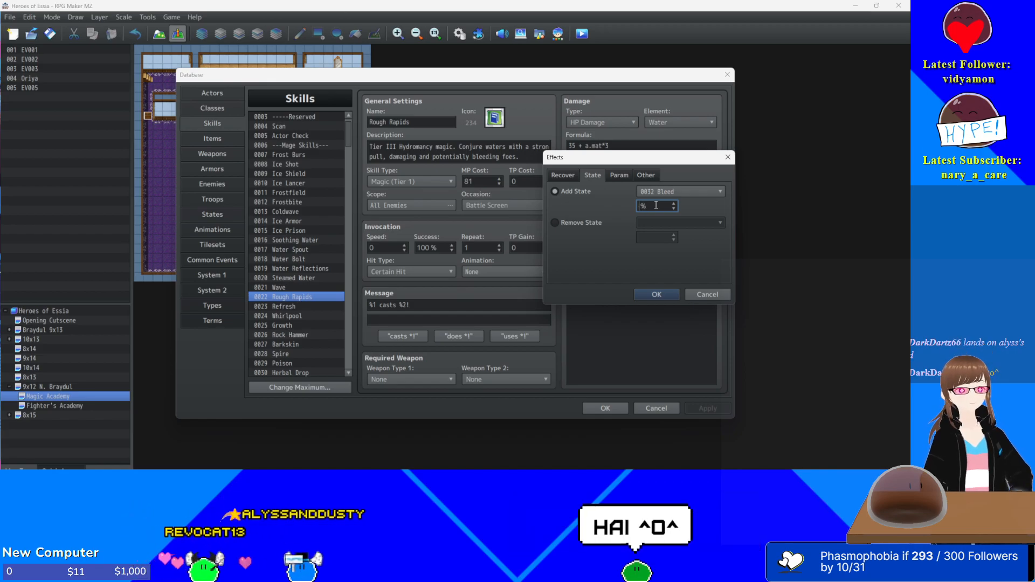
pyautogui.write('25')
pyautogui.press('Return')
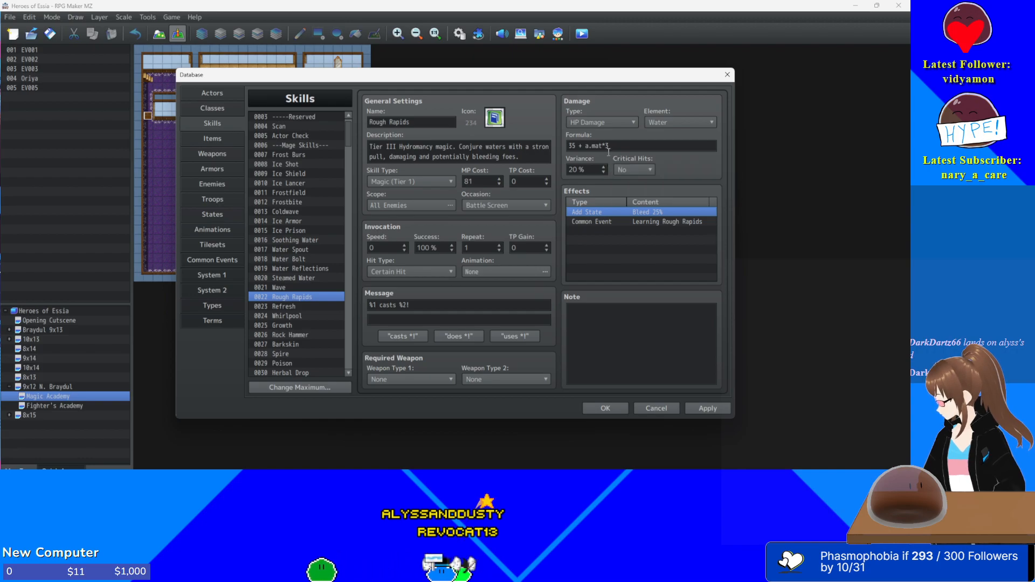
# - Try a base value of 45 in the Rough Rapids damage formula, and return it to 35
pyautogui.click(568, 146)
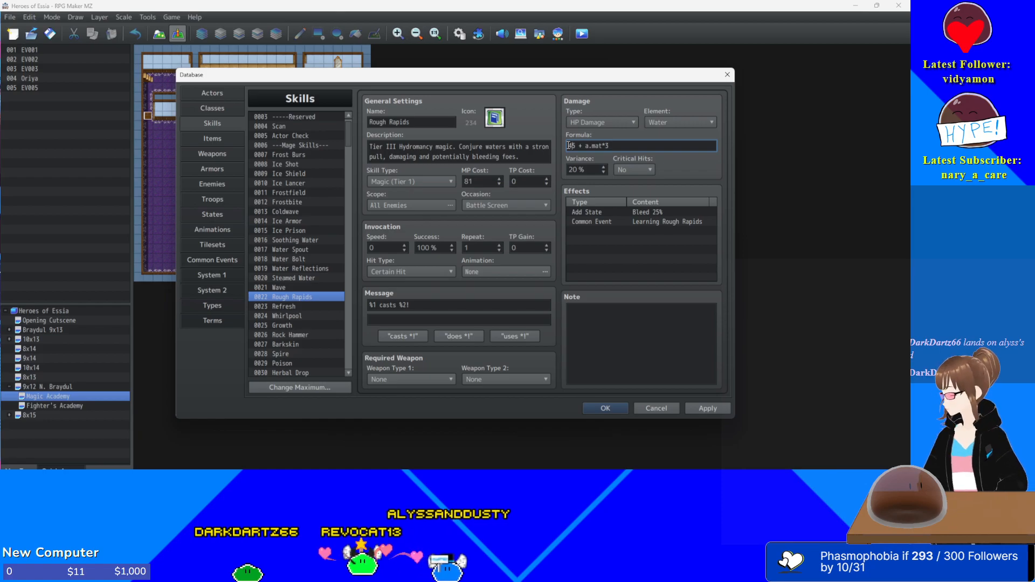
pyautogui.press('Delete')
pyautogui.write('4')
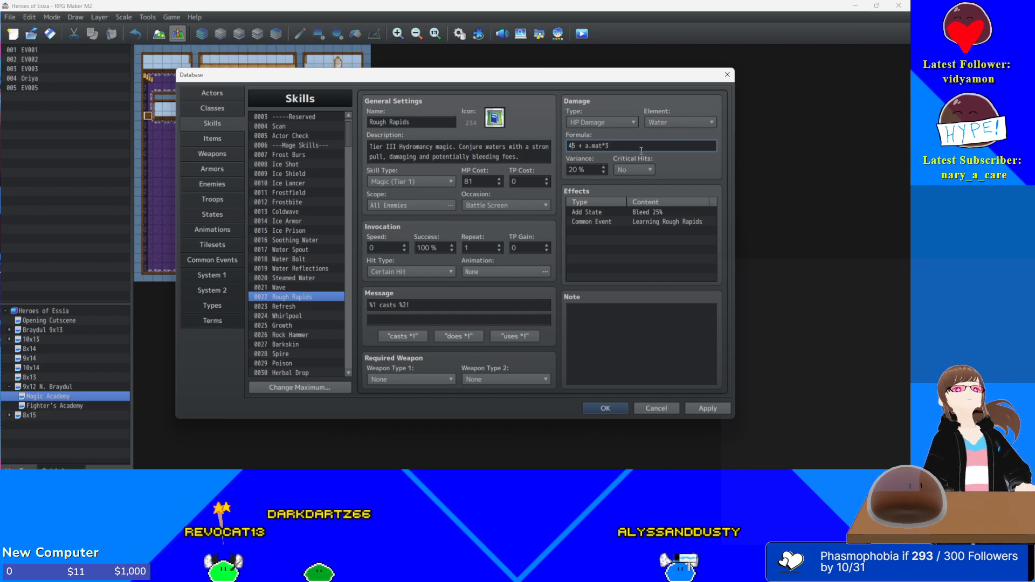
pyautogui.press('BackSpace')
pyautogui.press('BackSpace')
pyautogui.write('35')
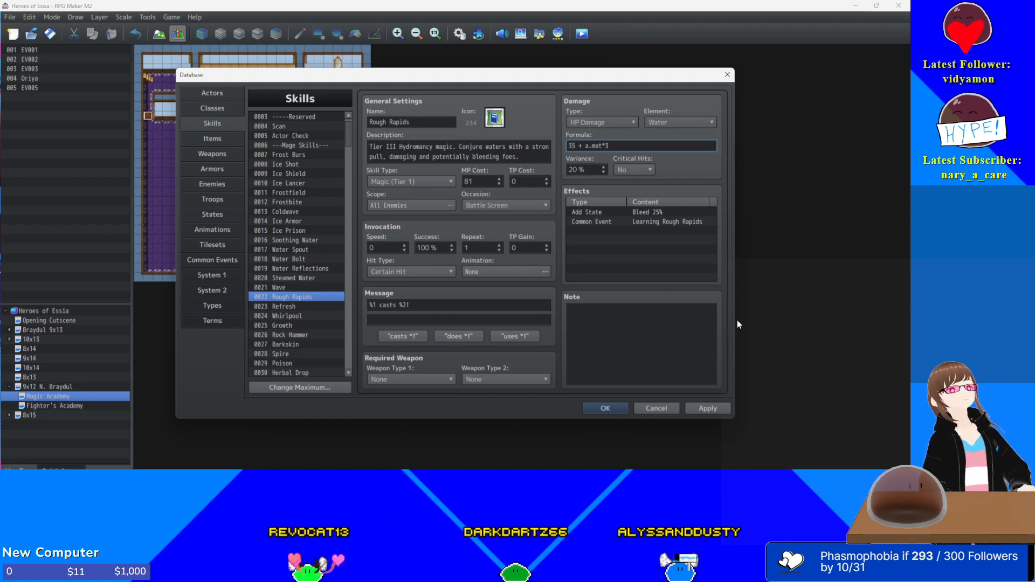
# - Apply the Rough Rapids changes and check the recovery formula of the Refresh skill
pyautogui.click(707, 408)
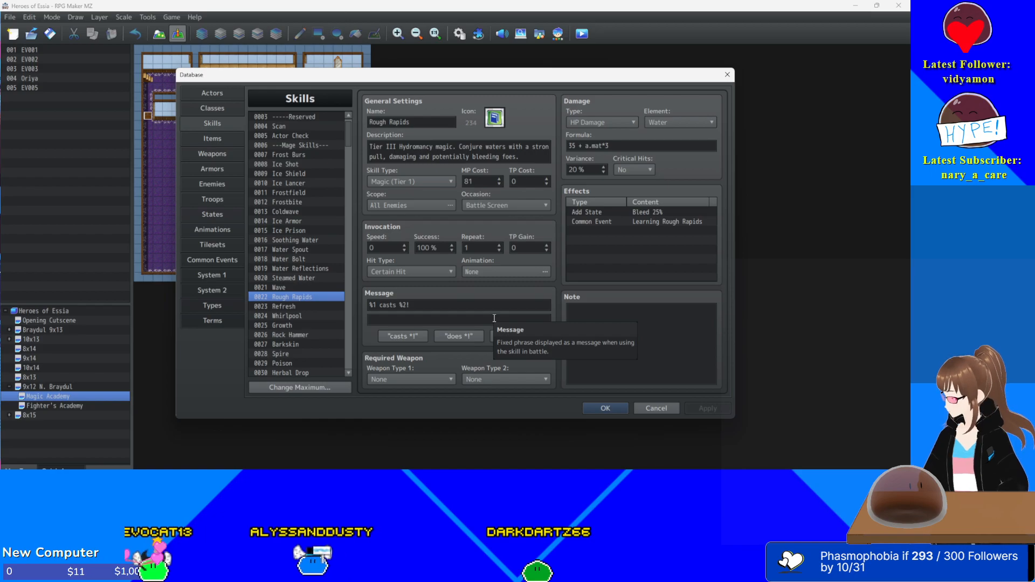
pyautogui.click(303, 308)
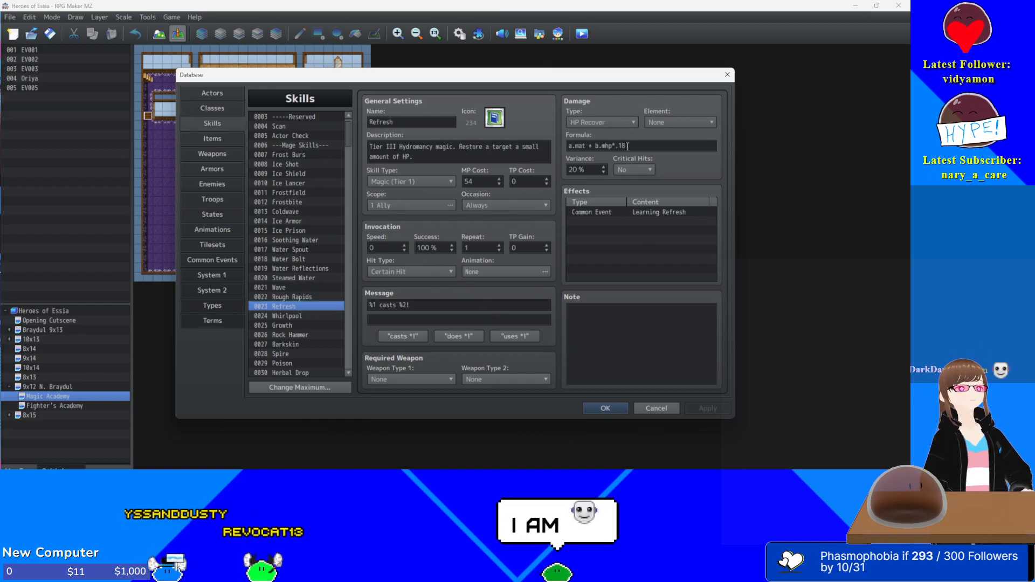
pyautogui.moveTo(627, 146)
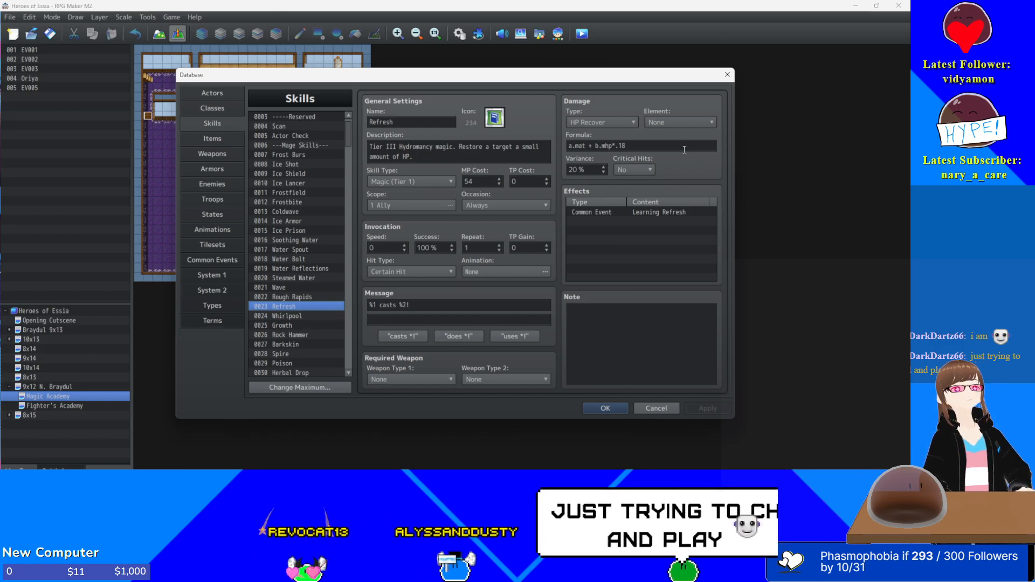
pyautogui.moveTo(680, 148)
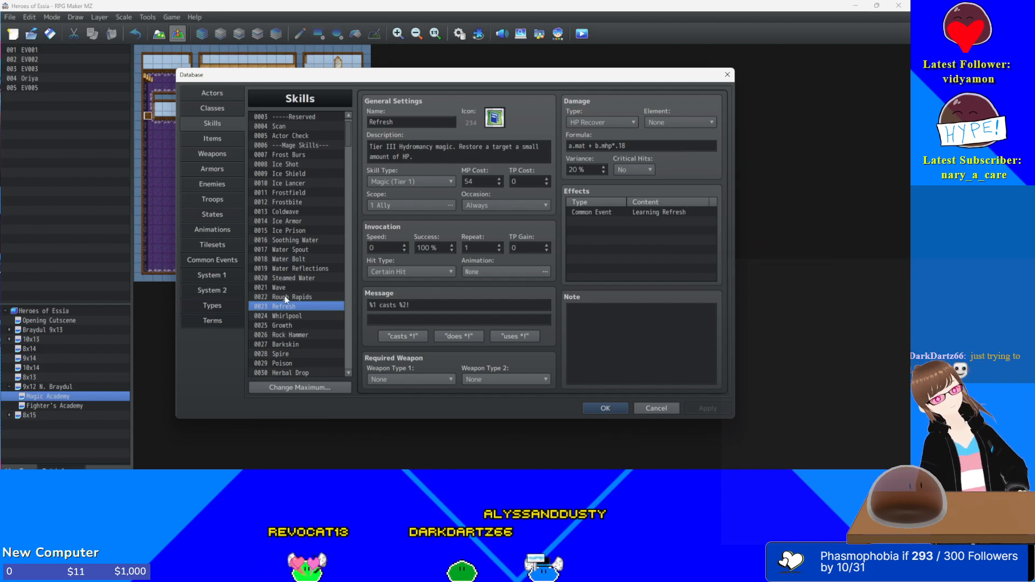
# - Compare Whirlpool with Rough Rapids, set Whirlpool's added Whirlpool state chance to 25%, and apply the change
pyautogui.click(278, 316)
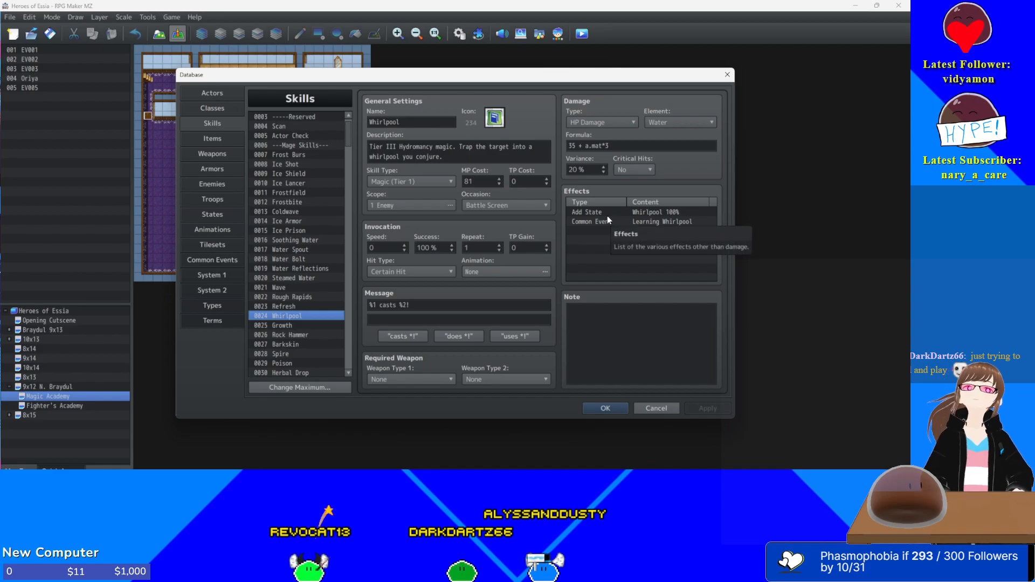
pyautogui.click(302, 298)
pyautogui.click(303, 315)
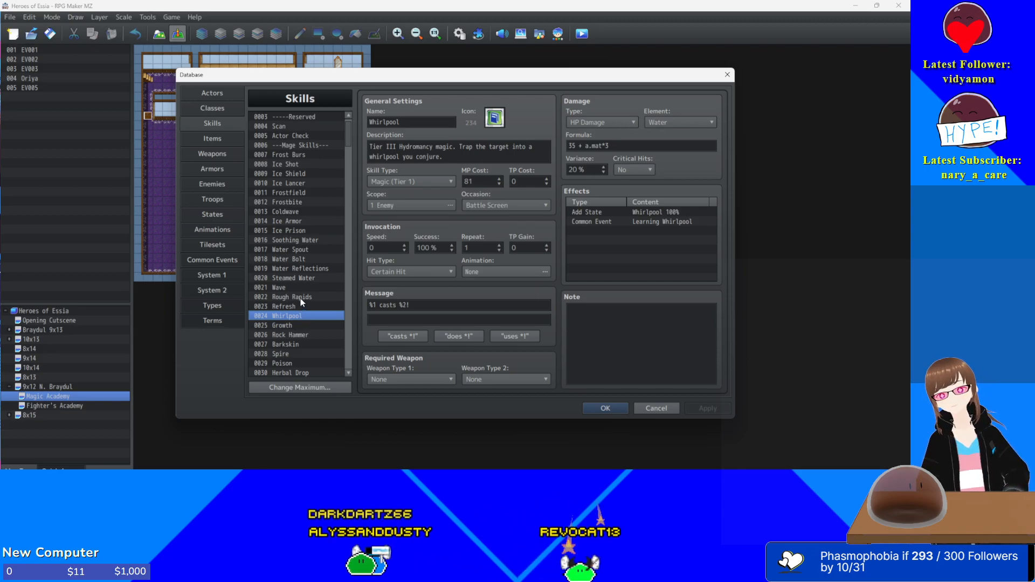
pyautogui.click(300, 298)
pyautogui.click(302, 315)
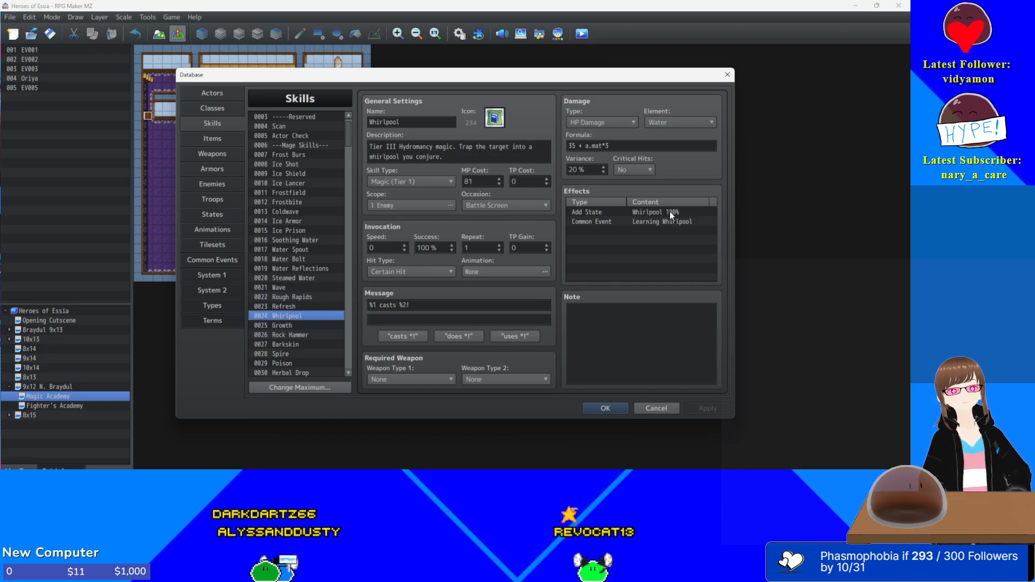
pyautogui.doubleClick(649, 212)
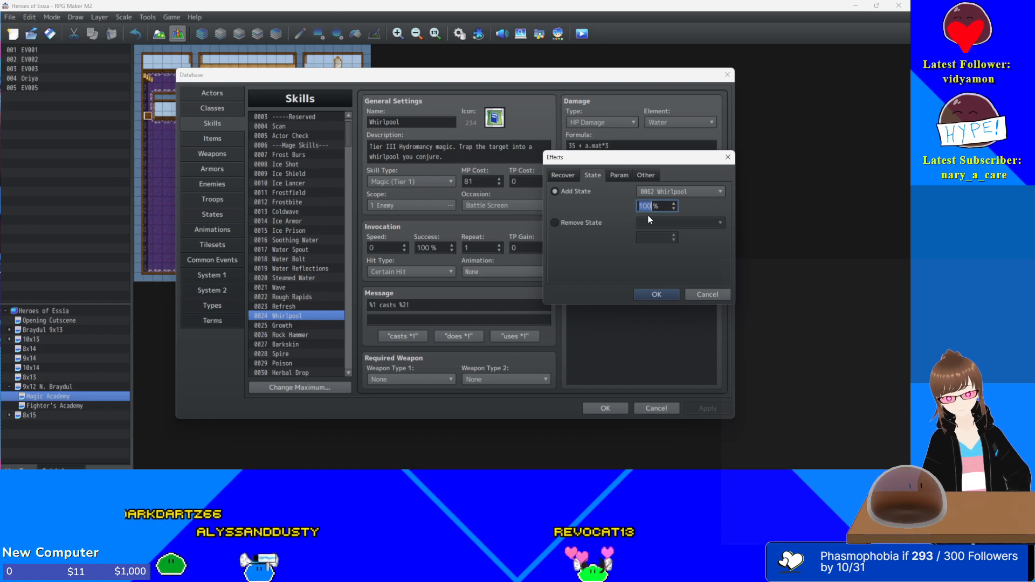
pyautogui.write('25')
pyautogui.press('Return')
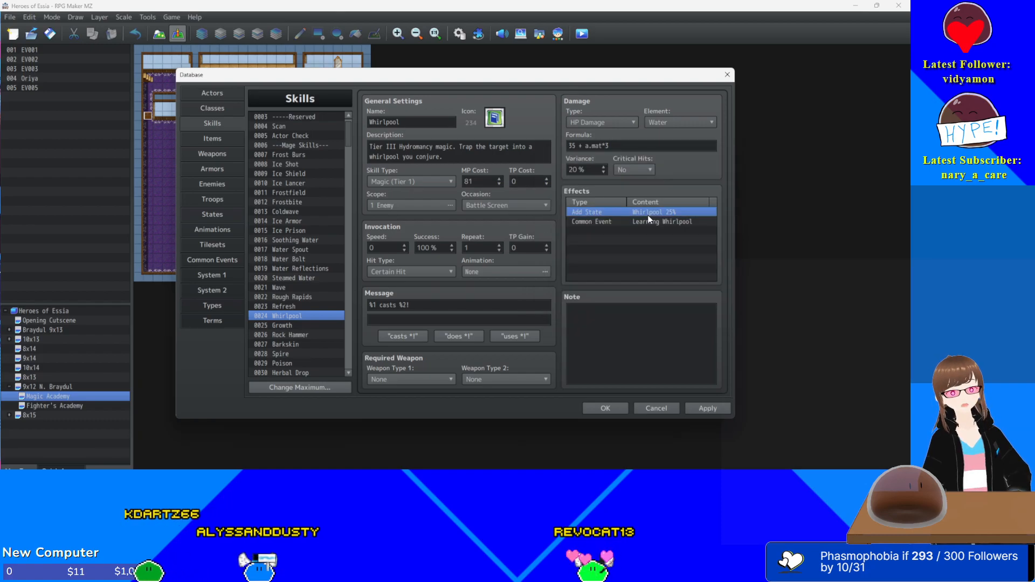
pyautogui.click(723, 411)
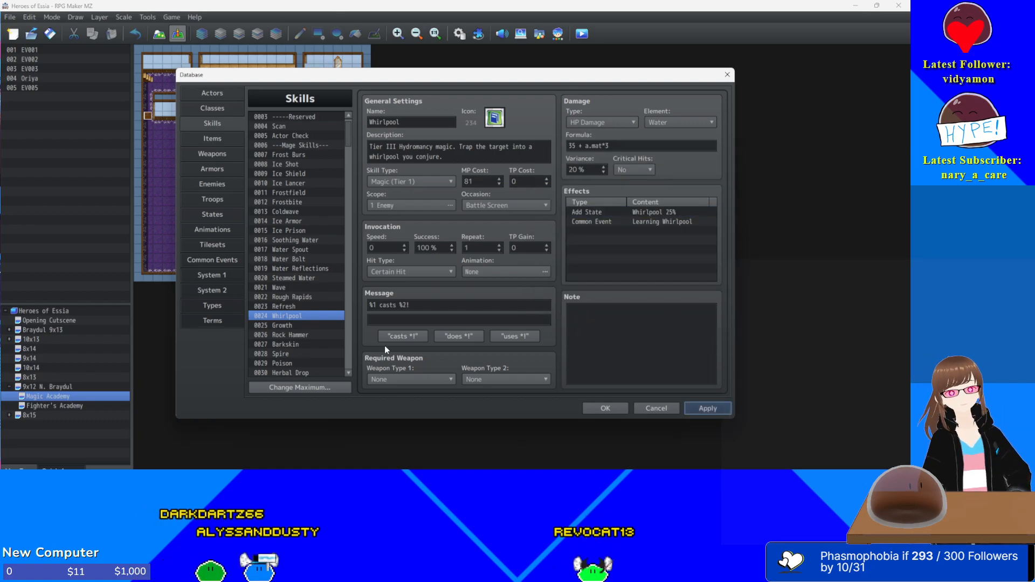
# - Duplicate the five-turn Agility debuff effect in the Growth skill
pyautogui.click(311, 326)
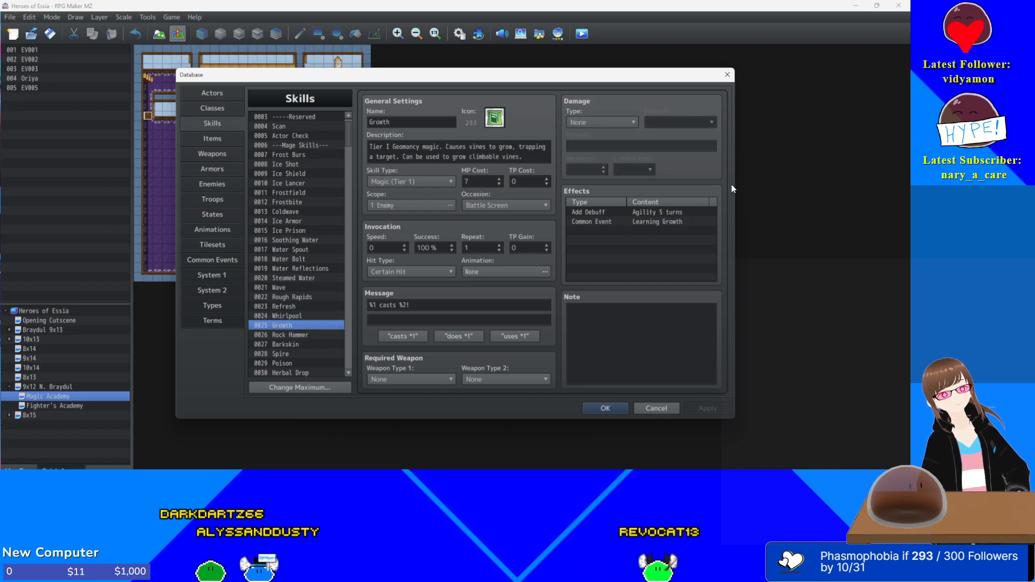
pyautogui.click(639, 212)
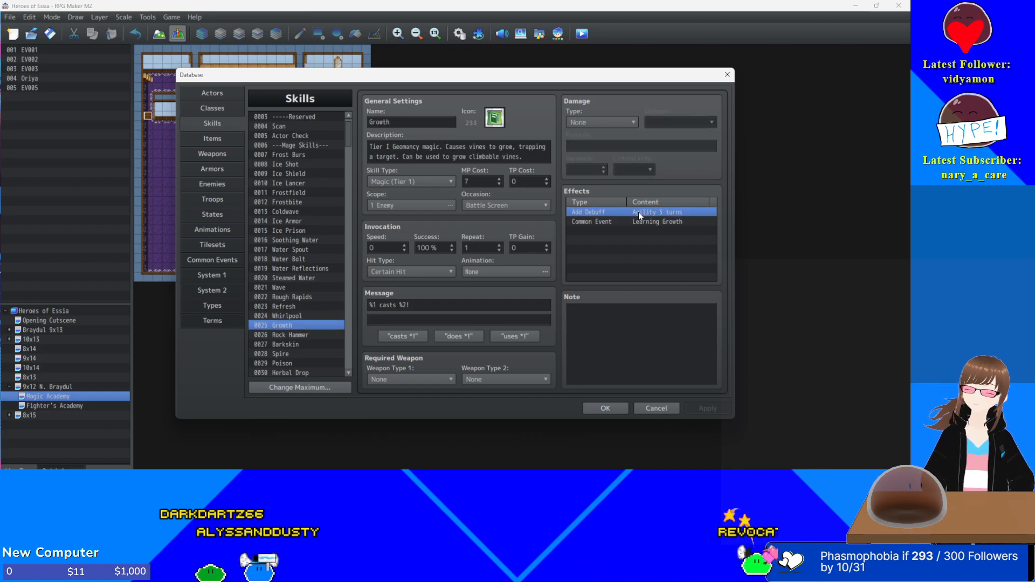
pyautogui.hotkey('ctrl', 'c')
pyautogui.hotkey('ctrl', 'v')
# - Duplicate the five-turn Defense buff effect in the Barkskin skill, checking it against Growth's doubled debuff
pyautogui.click(312, 334)
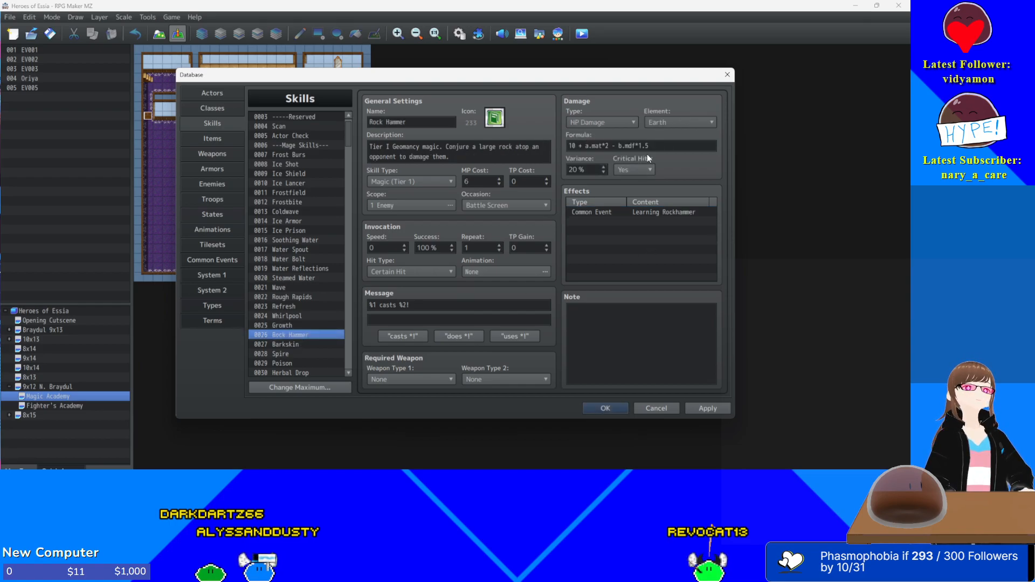
pyautogui.click(285, 344)
pyautogui.click(674, 211)
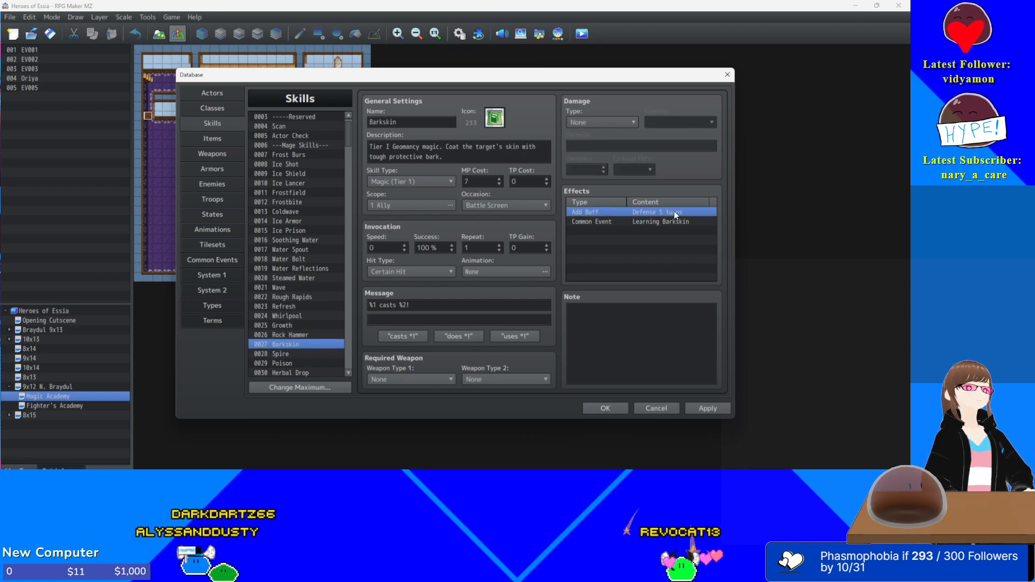
pyautogui.click(283, 325)
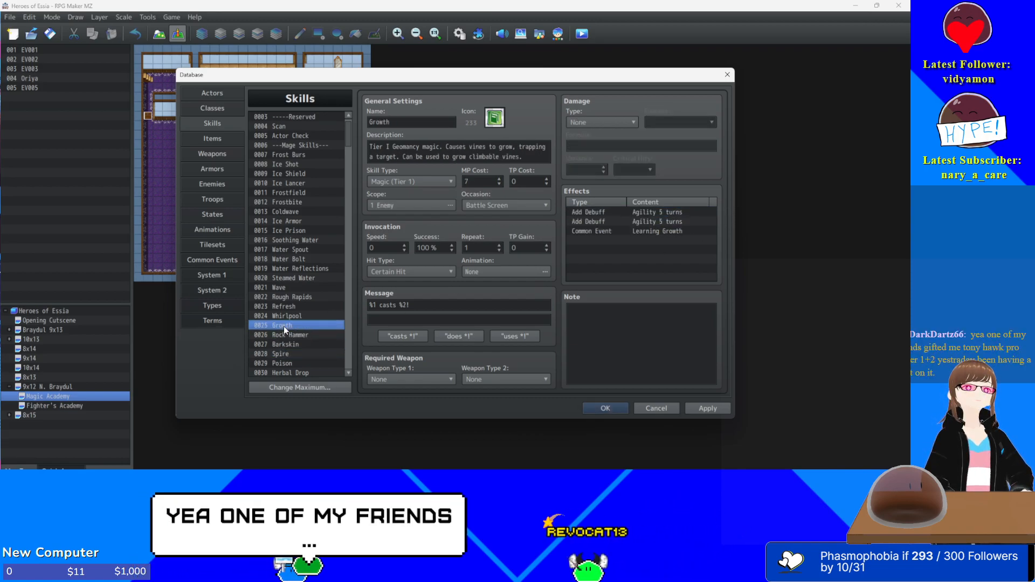
pyautogui.click(290, 344)
# - Open the Spire skill and examine its damage formula
pyautogui.scroll(-1, 289, 343)
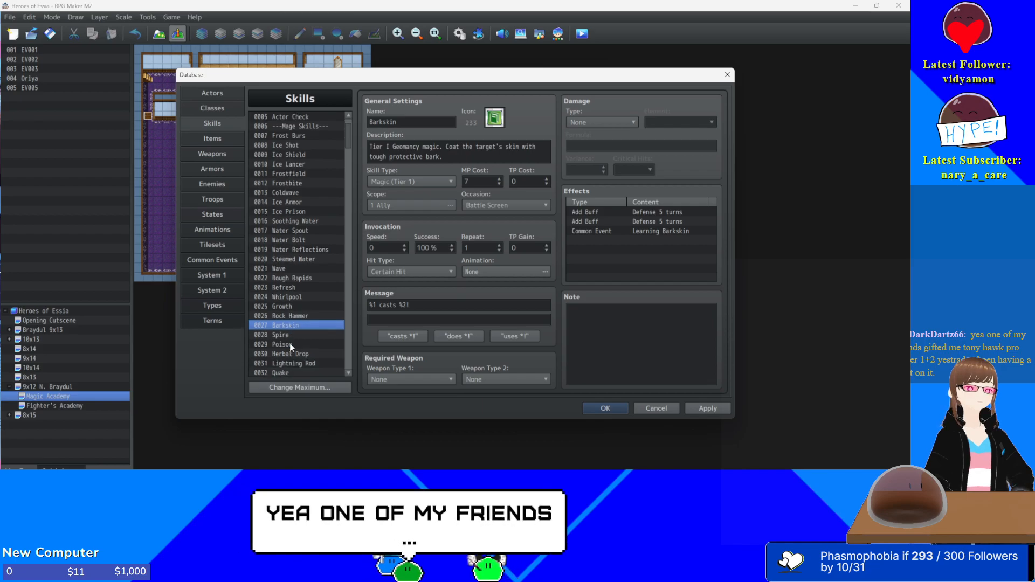
pyautogui.scroll(-4, 289, 343)
pyautogui.scroll(-2, 290, 341)
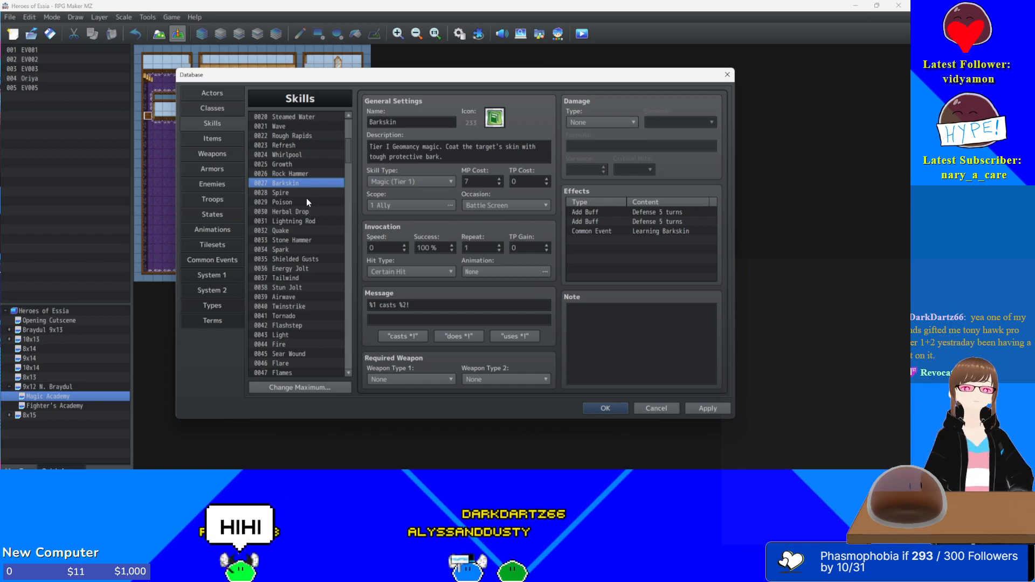
pyautogui.click(299, 192)
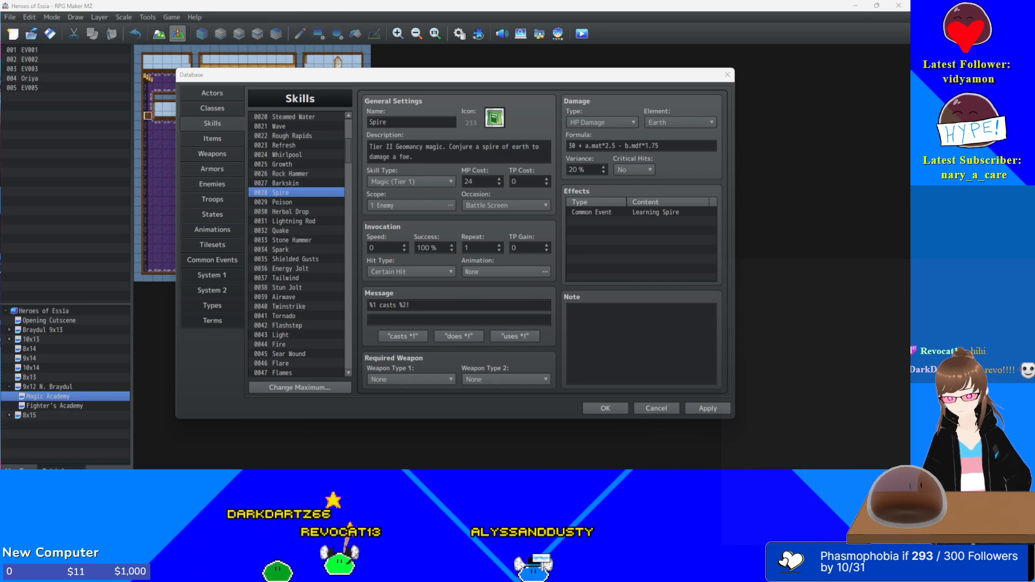
# - Bring the Notepad note over the database and add the line "joke description: The over ambitious first project" below the description
pyautogui.moveTo(0, 142); pyautogui.dragTo(521, 138)
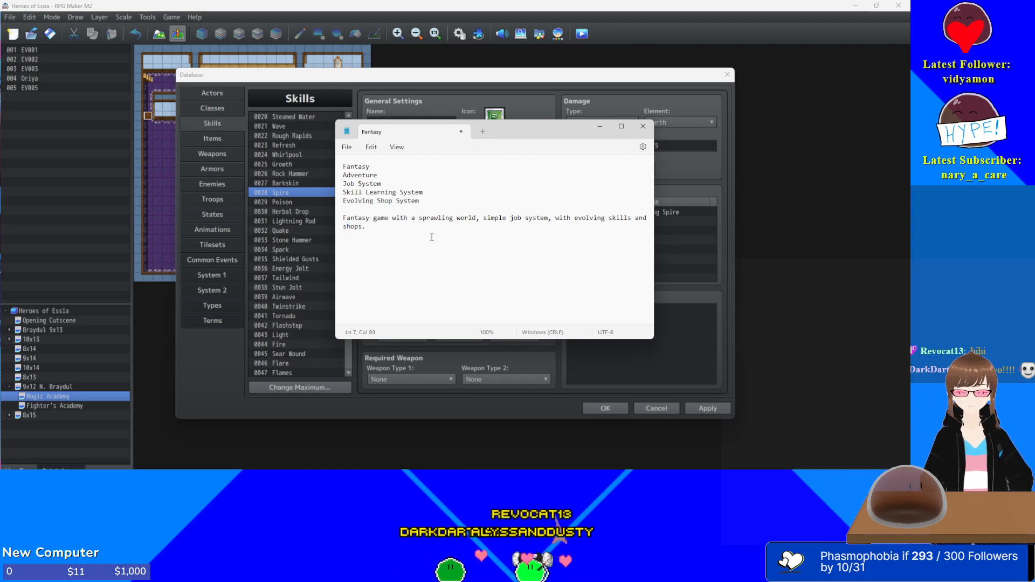
pyautogui.press('Return')
pyautogui.press('Return')
pyautogui.write('joke description: The over ambitious first project')
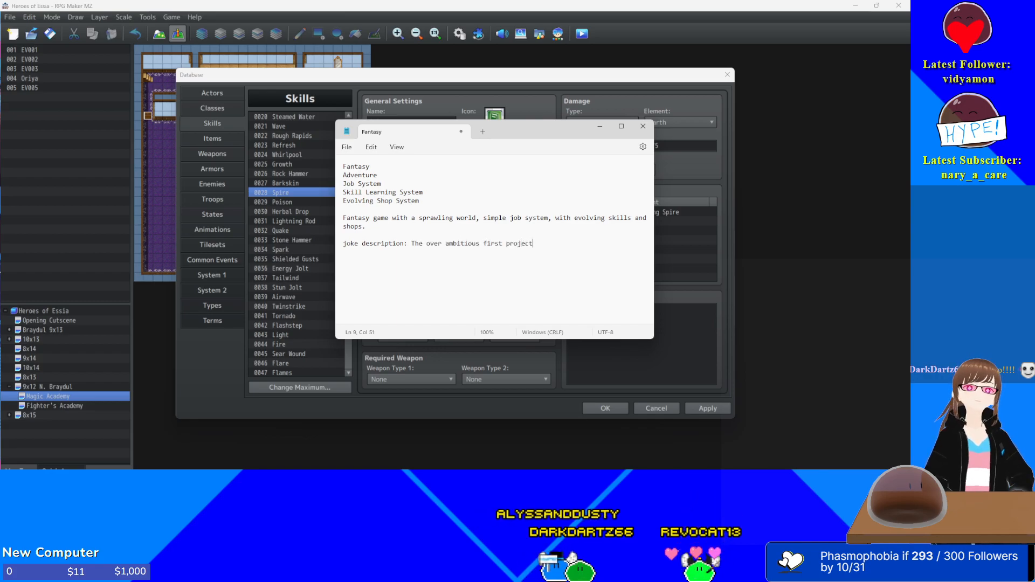
# - Reread the game description and the joke description in the note, and move the note out of view
pyautogui.moveTo(344, 218)
pyautogui.mouseDown()
pyautogui.moveTo(377, 226)
pyautogui.moveTo(426, 218)
pyautogui.moveTo(352, 218)
pyautogui.mouseUp()
pyautogui.moveTo(452, 213); pyautogui.dragTo(625, 222)
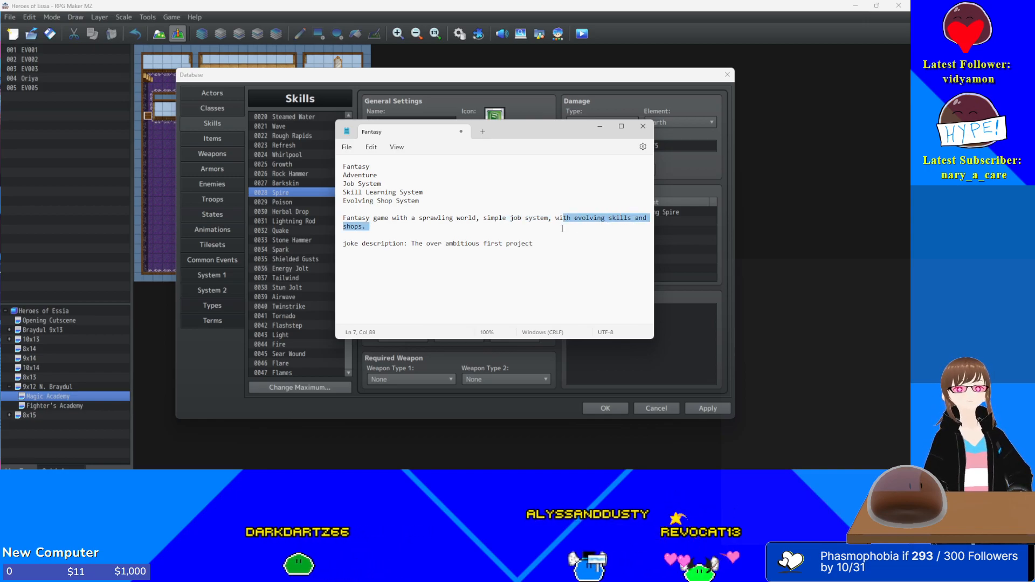
pyautogui.click(444, 244)
pyautogui.moveTo(406, 246); pyautogui.dragTo(455, 245)
pyautogui.click(472, 242)
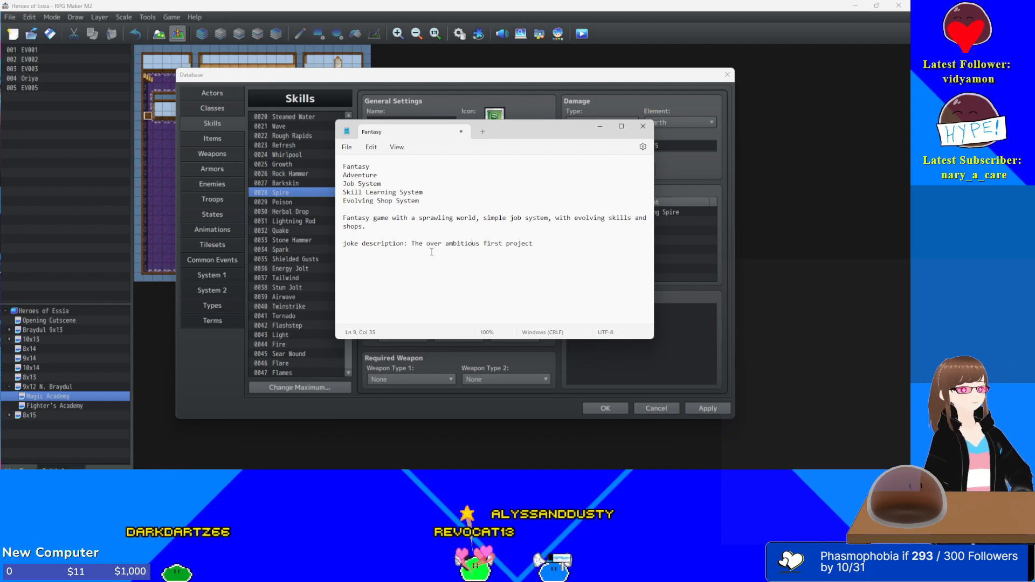
pyautogui.moveTo(422, 229); pyautogui.dragTo(355, 226)
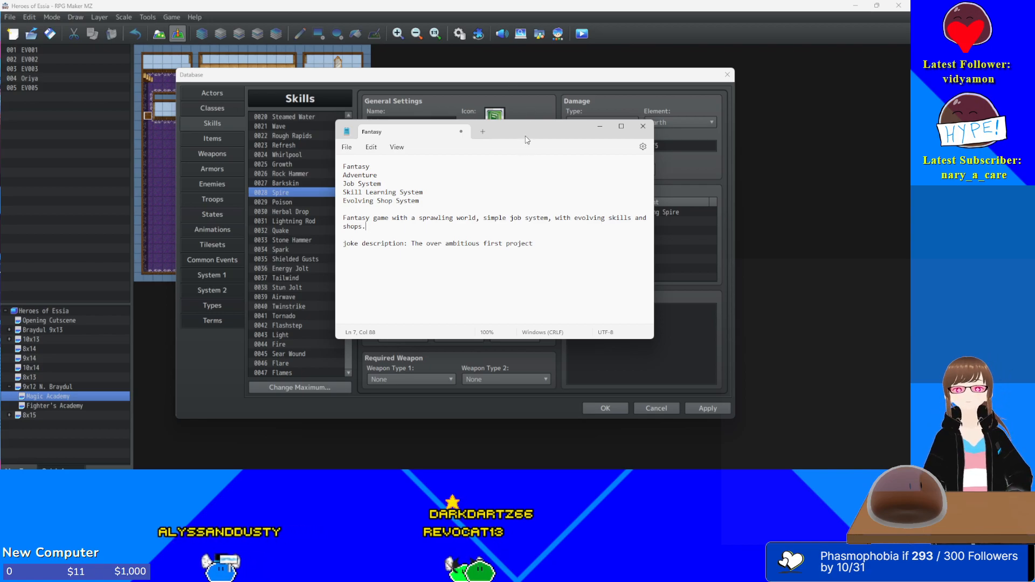
pyautogui.moveTo(527, 136); pyautogui.dragTo(0, 188)
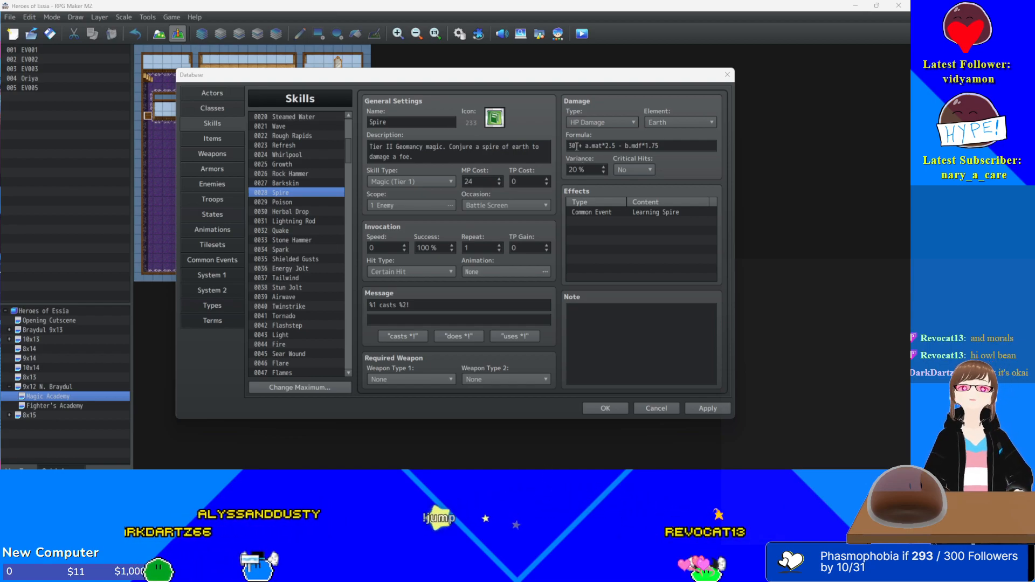
# - Set the Poison skill's added Poison state chance to 40% and apply the change
pyautogui.click(298, 200)
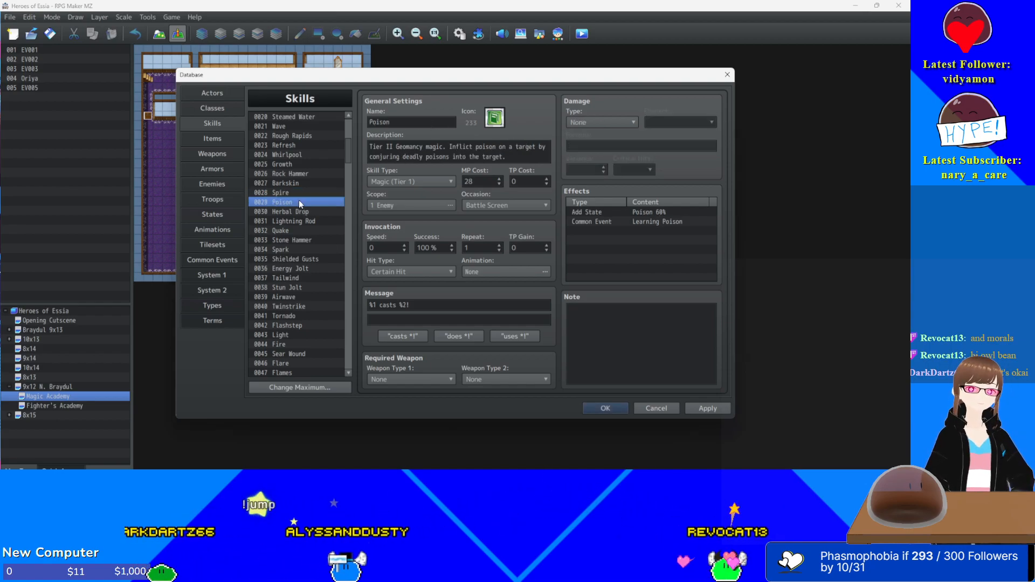
pyautogui.doubleClick(634, 215)
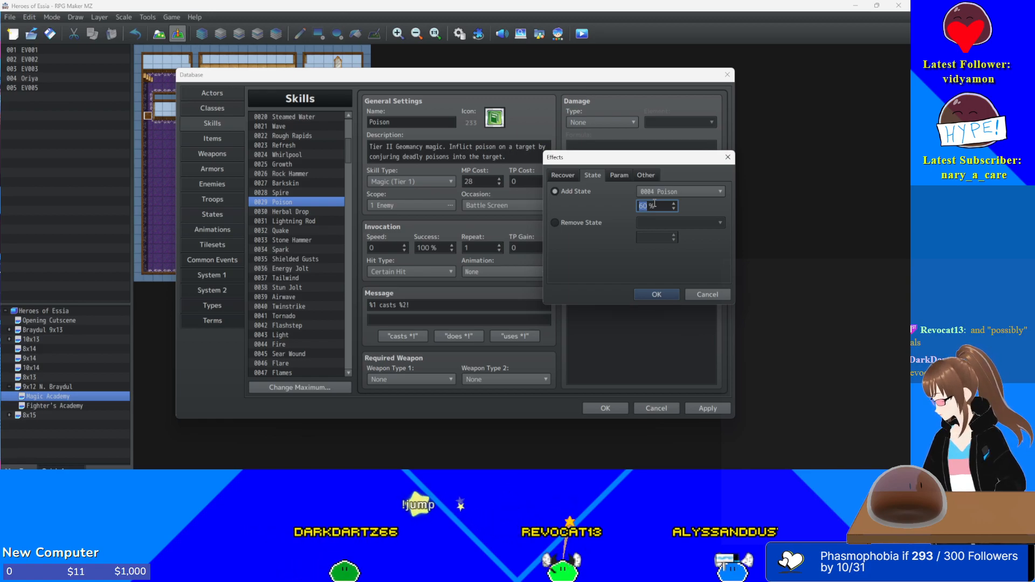
pyautogui.write('40')
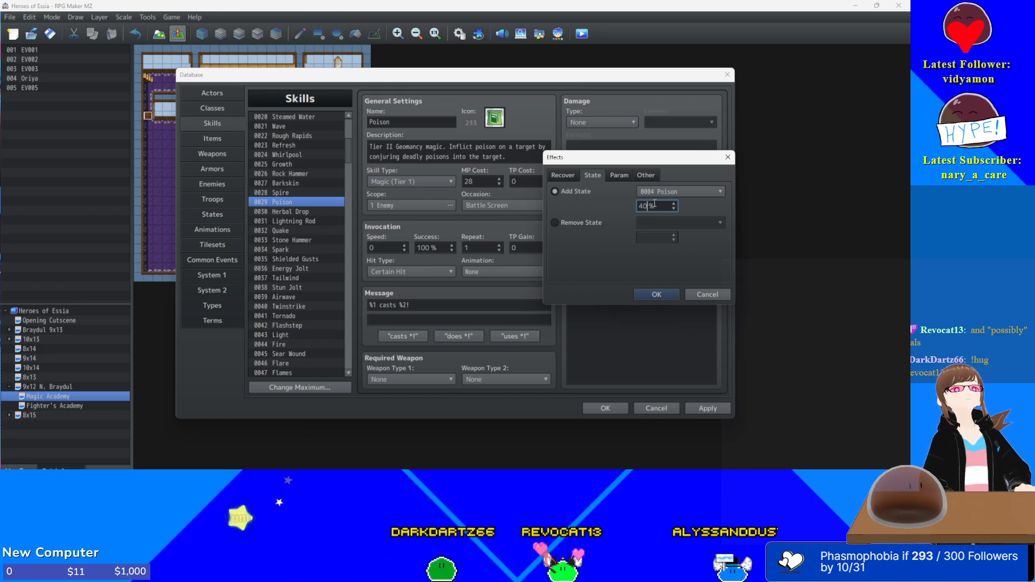
pyautogui.press('Return')
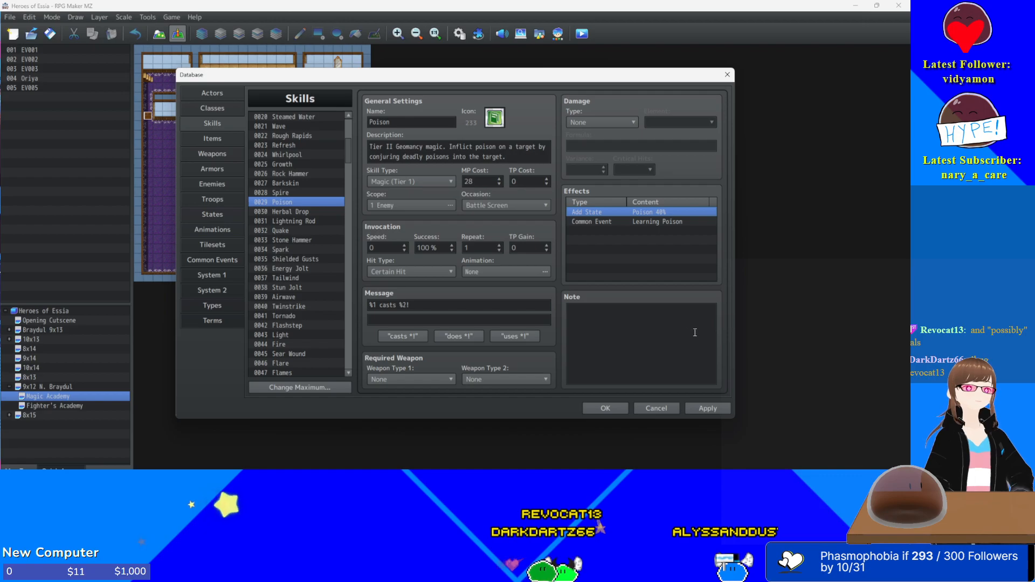
pyautogui.click(706, 409)
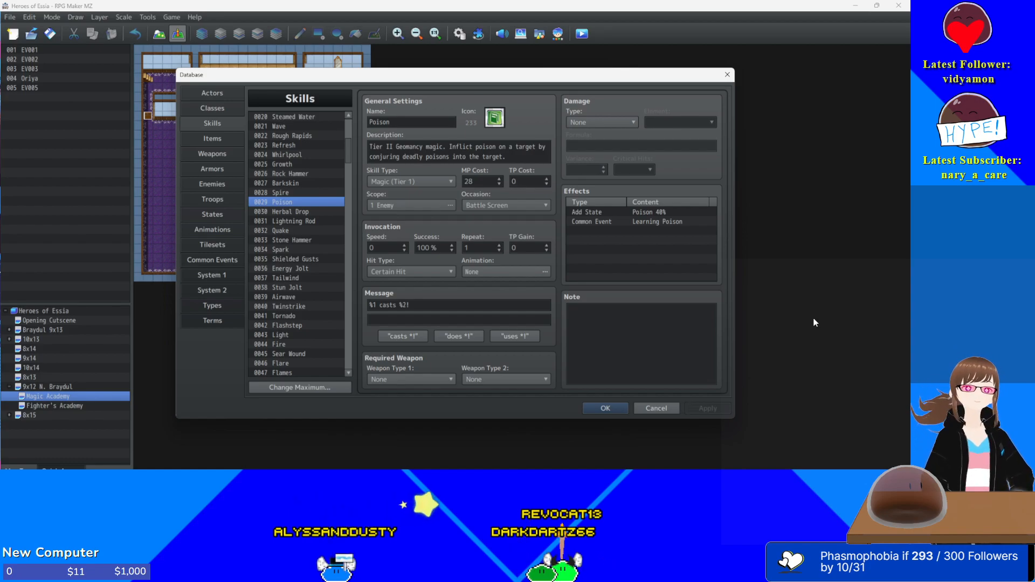
# - Review Herbal Drop's recovery formula, Lightning Rod's Conductive state chance and Quake's damage formula
pyautogui.click(309, 212)
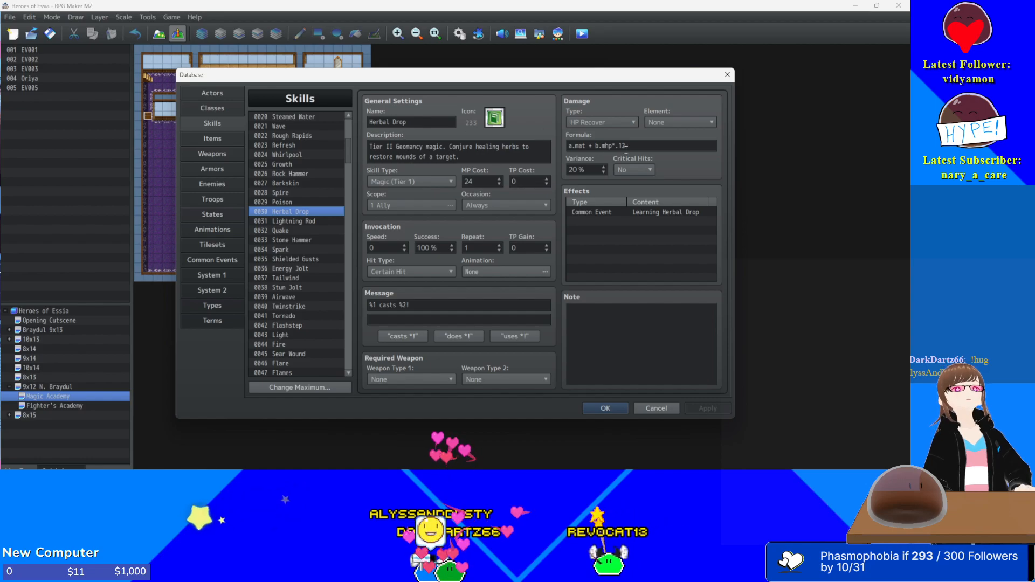
pyautogui.click(320, 221)
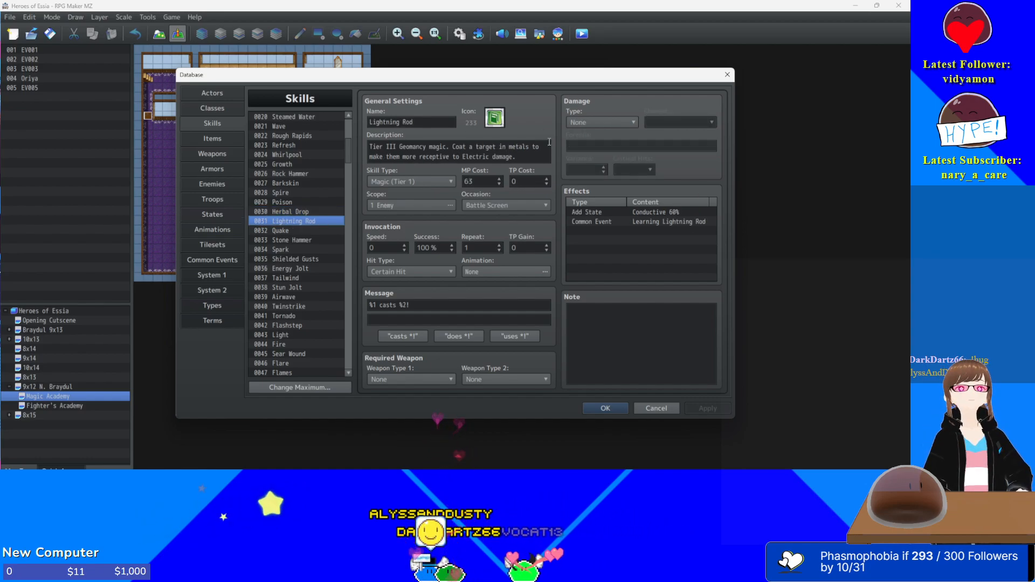
pyautogui.doubleClick(661, 212)
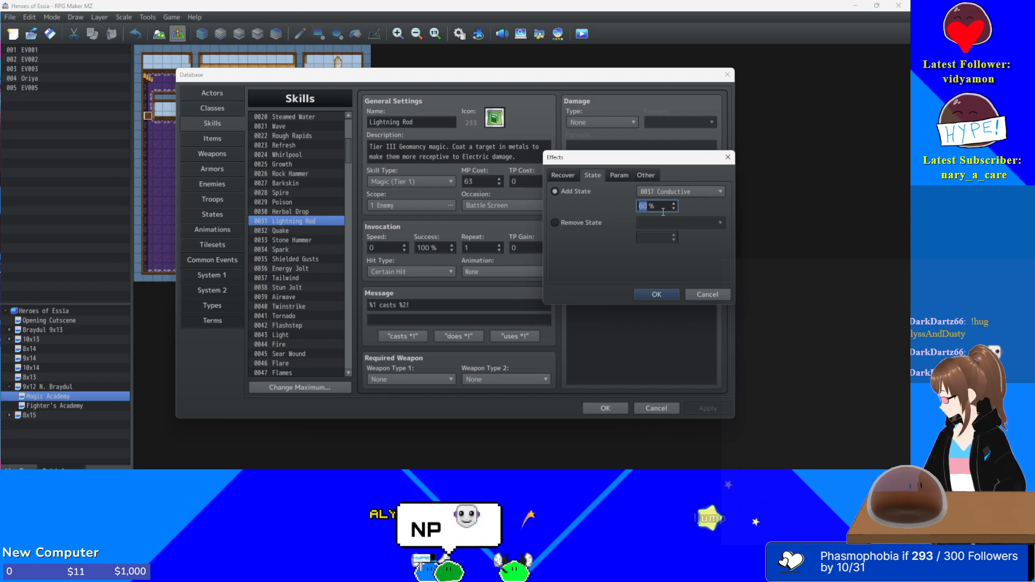
pyautogui.press('Return')
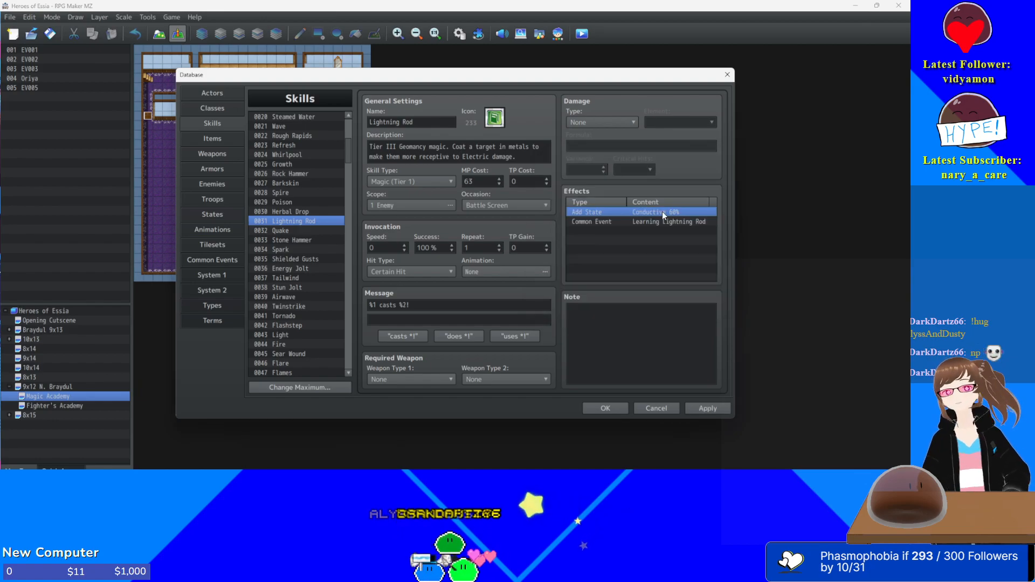
pyautogui.click(298, 231)
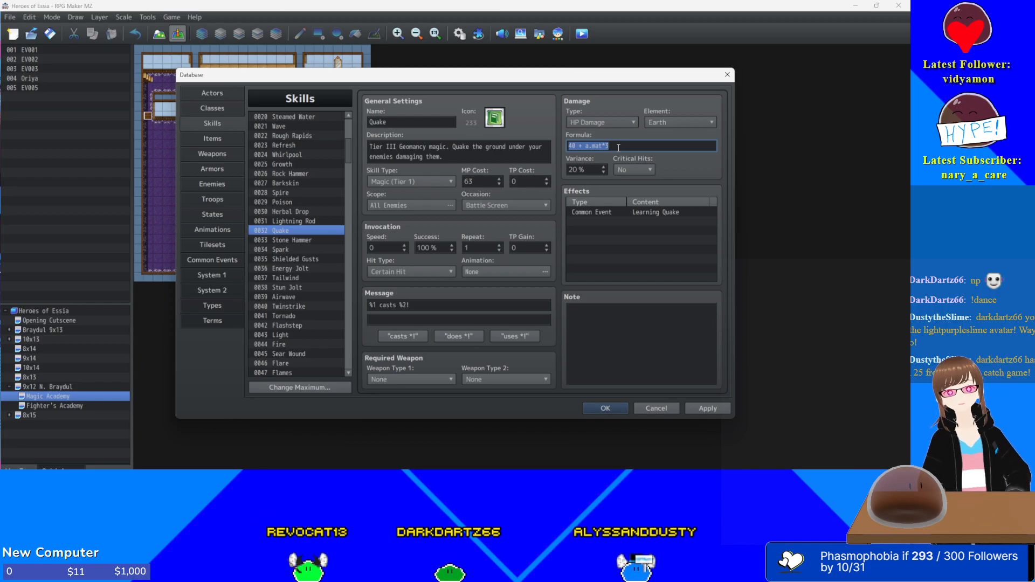
# - In Stone Hammer's damage formula, set the base damage to 70 and the a.mat multiplier to 3.5
pyautogui.click(290, 242)
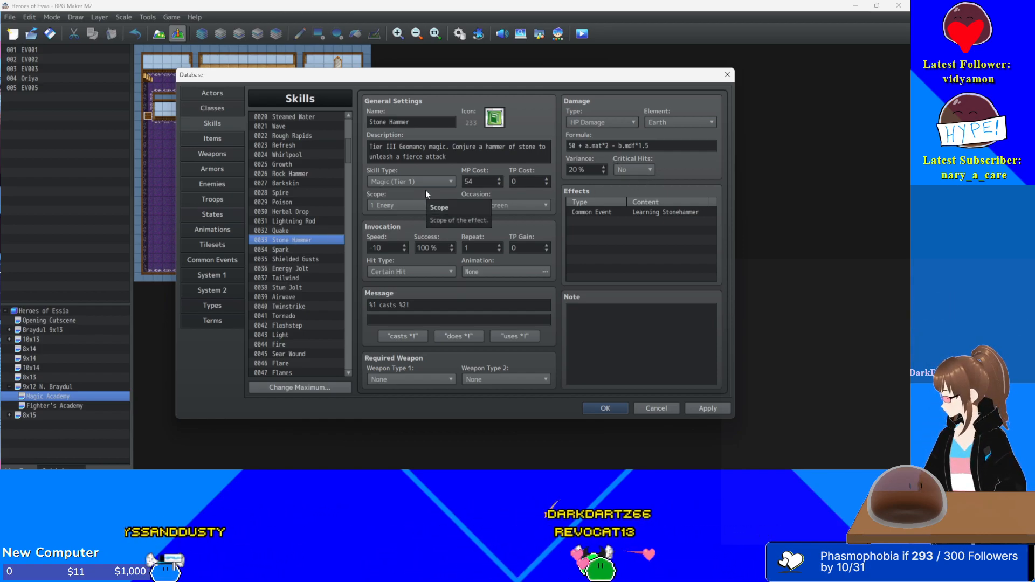
pyautogui.tripleClick(572, 145)
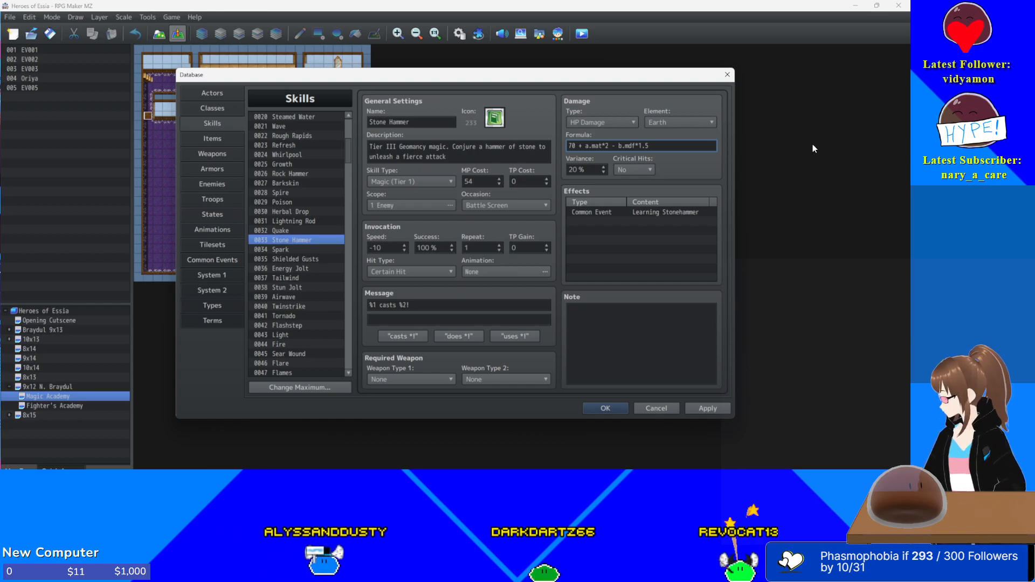
pyautogui.press('BackSpace')
pyautogui.write('3')
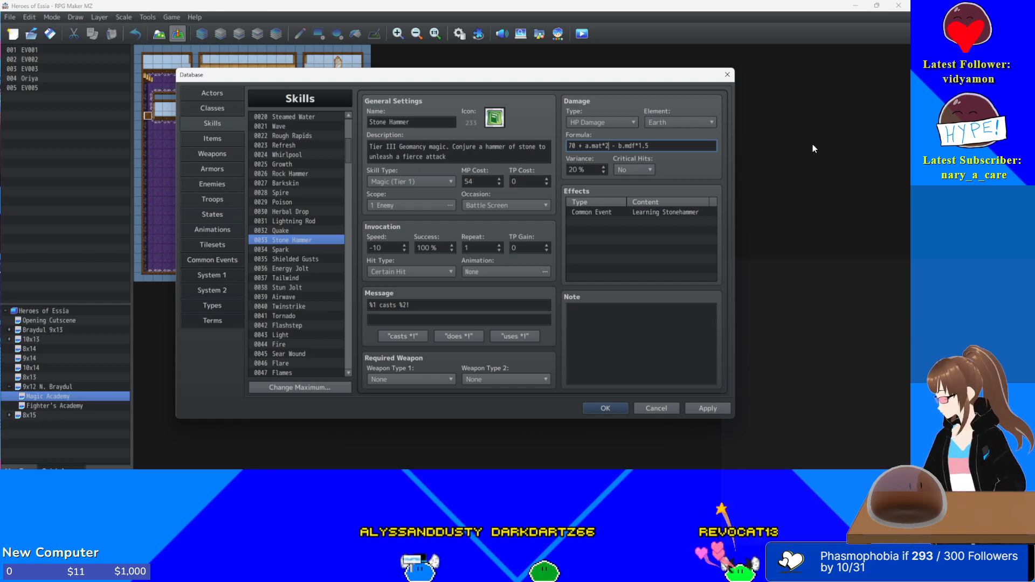
pyautogui.write('.5')
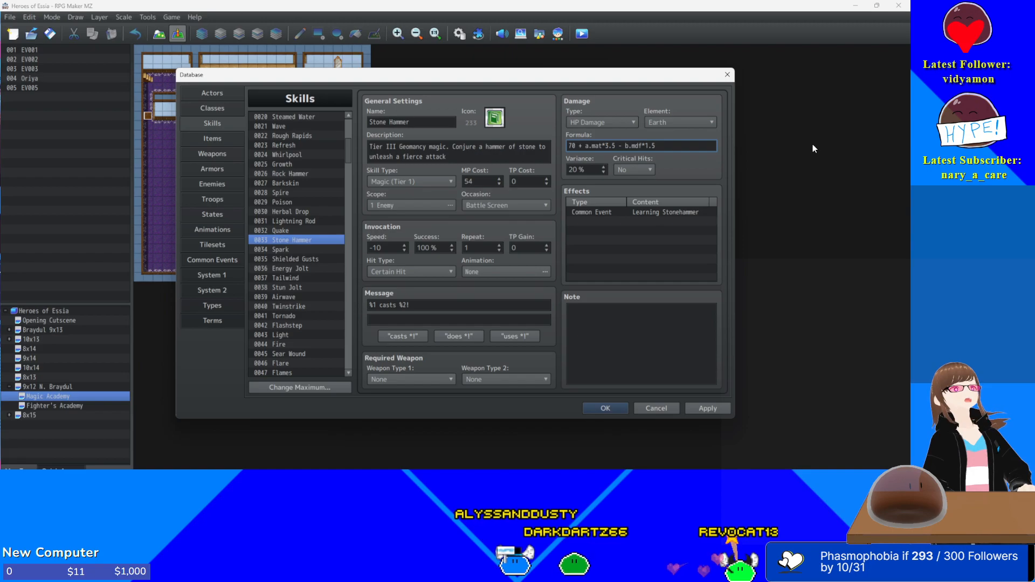
# - Set the b.mdf multiplier in Stone Hammer's damage formula to 2.25 and apply the change
pyautogui.press('Right')
pyautogui.press('Right')
pyautogui.press('Right')
pyautogui.press('Right')
pyautogui.press('Right')
pyautogui.press('Right')
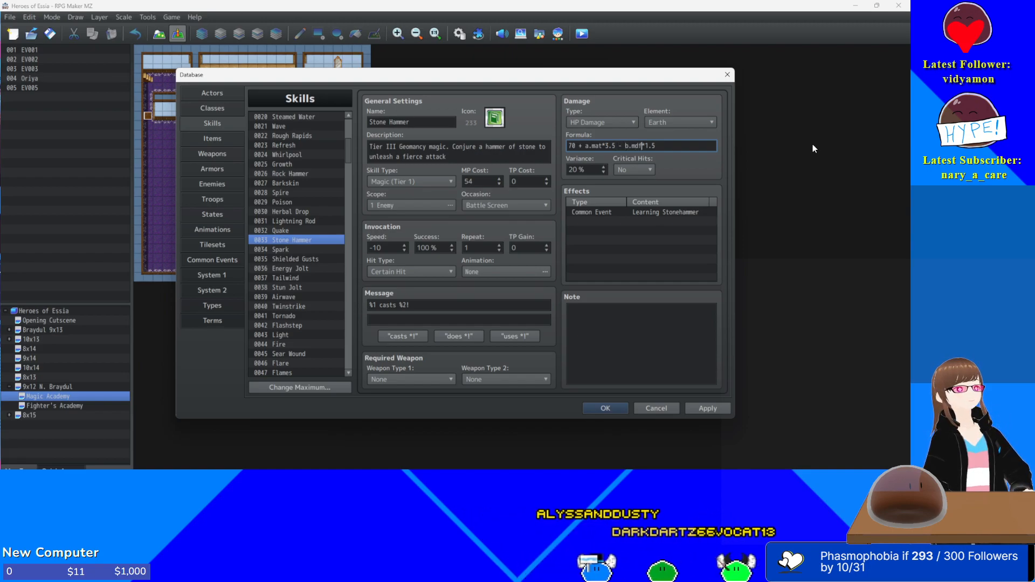
pyautogui.hotkey('shift', 'Right')
pyautogui.hotkey('shift', 'Right')
pyautogui.hotkey('shift', 'Right')
pyautogui.write('1.25')
pyautogui.press('Left')
pyautogui.press('Left')
pyautogui.press('Left')
pyautogui.press('BackSpace')
pyautogui.write('2')
pyautogui.click(705, 410)
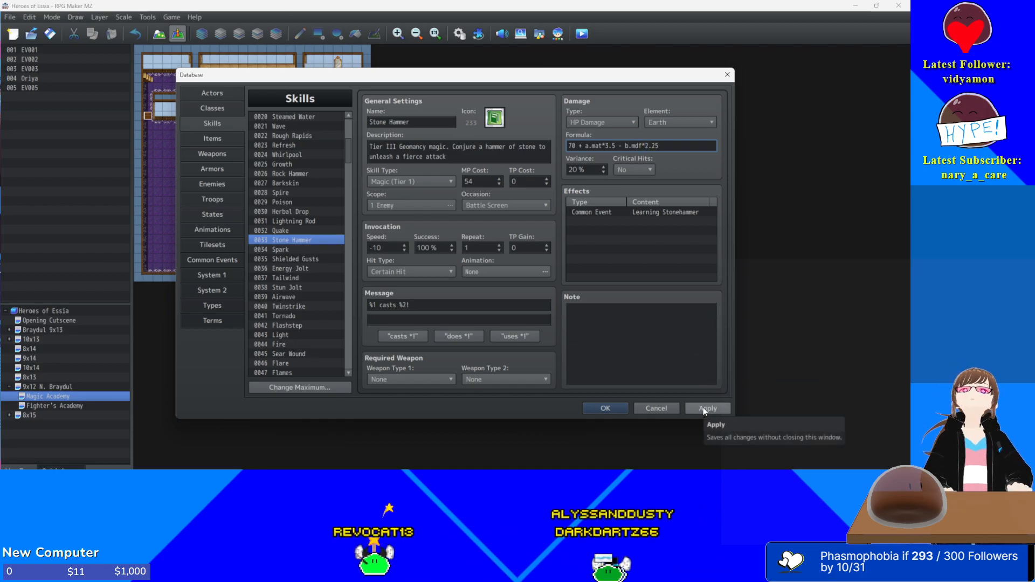
pyautogui.click(704, 410)
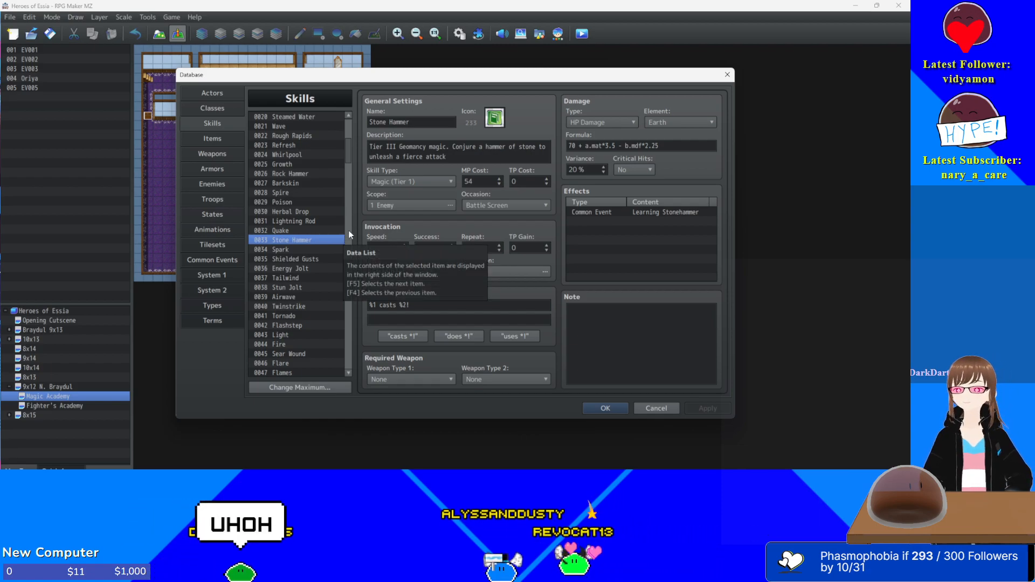
# - Examine the damage and effect settings of the Spark, Shielded Gusts and Energy Jolt skills
pyautogui.click(292, 249)
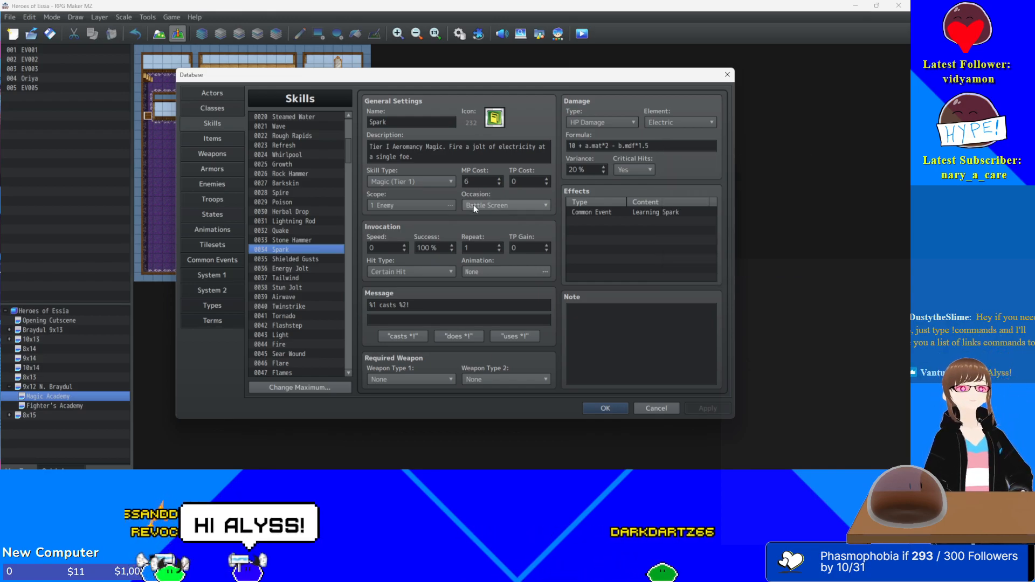
pyautogui.click(274, 260)
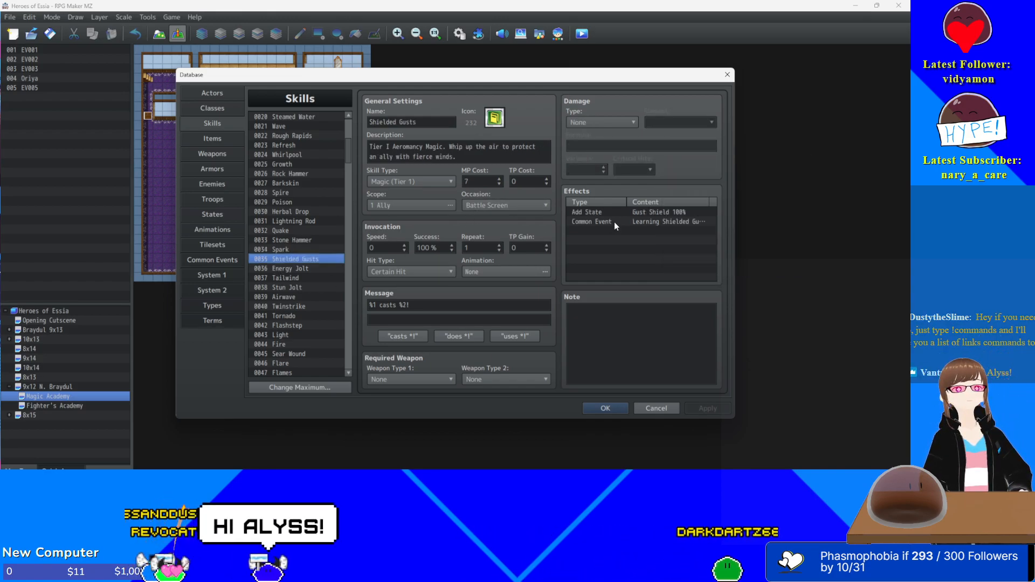
pyautogui.click(284, 268)
# - Duplicate the 5-turn Agility buff in Tailwind's effects so it is listed exactly twice, and apply the change
pyautogui.click(641, 213)
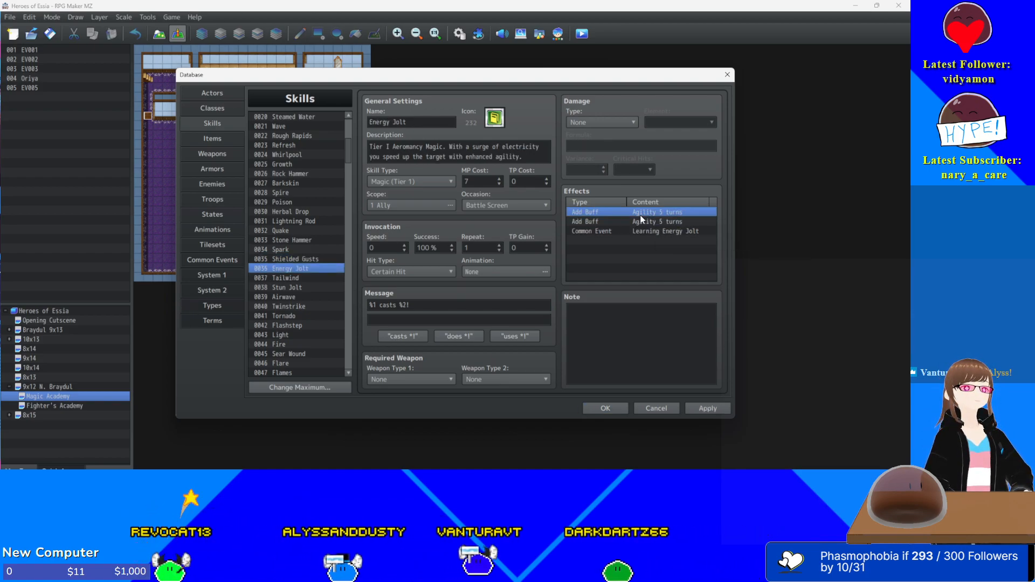
pyautogui.click(295, 280)
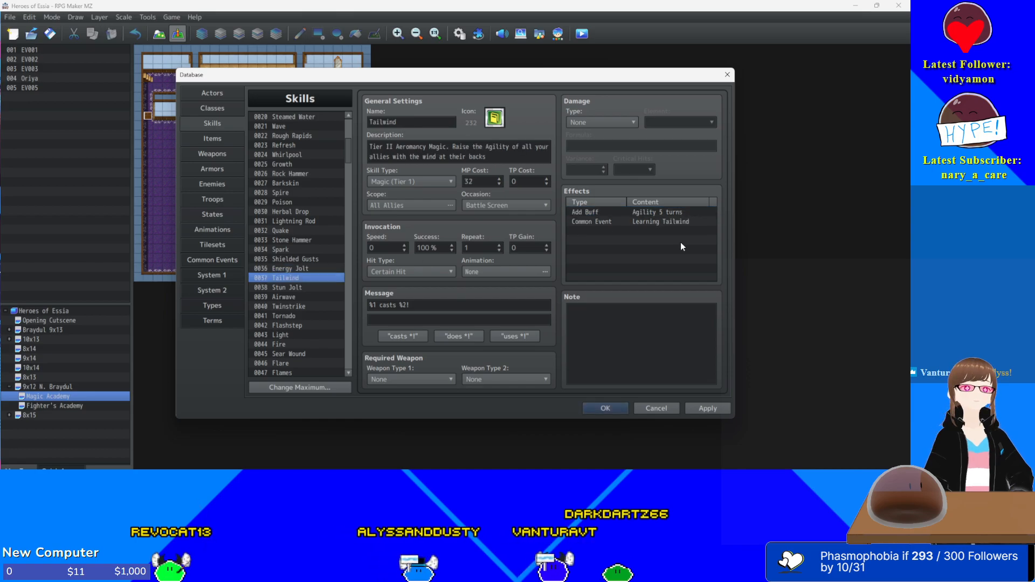
pyautogui.click(656, 213)
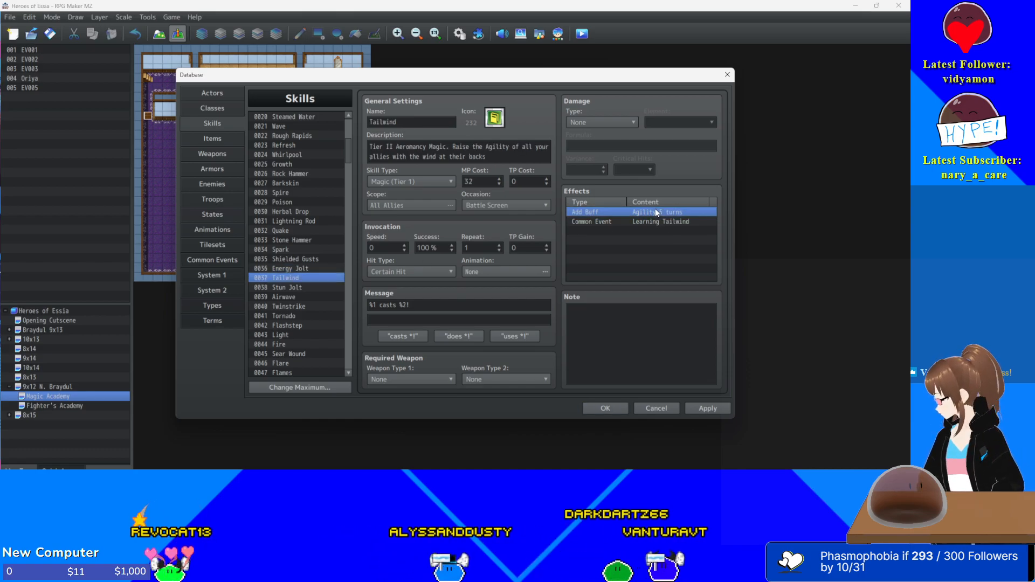
pyautogui.hotkey('ctrl', 'v')
pyautogui.hotkey('ctrl', 'v')
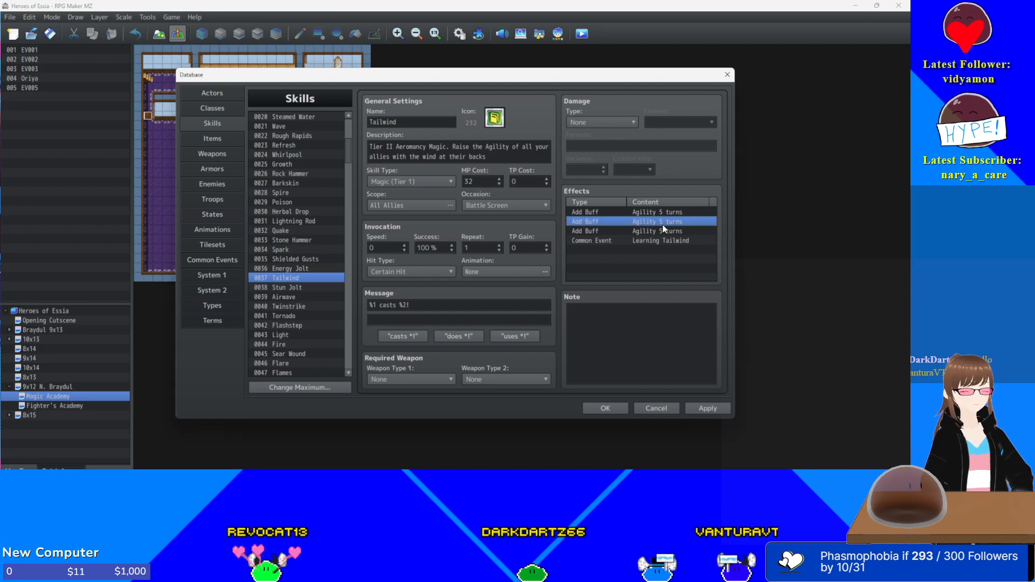
pyautogui.press('Delete')
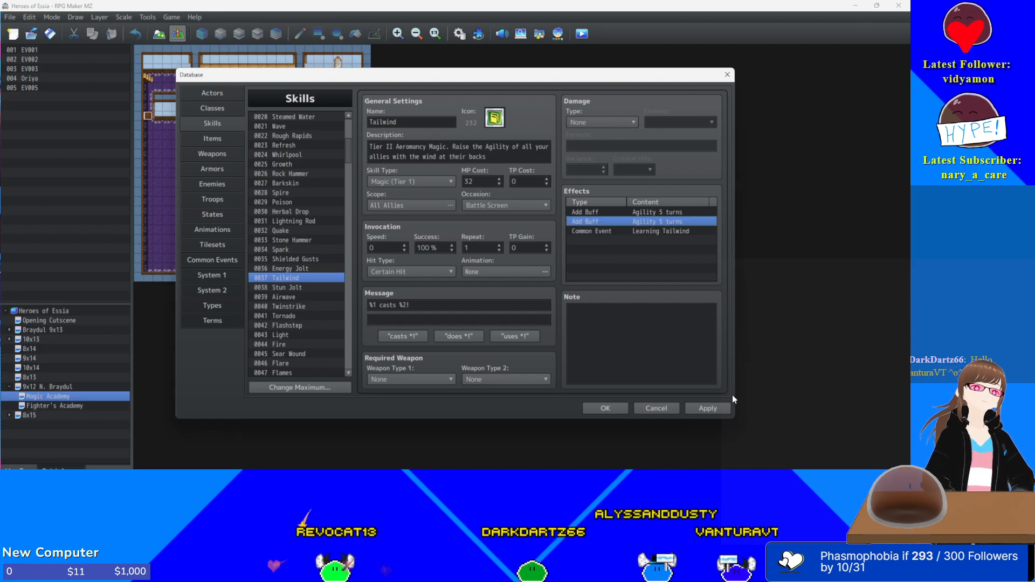
pyautogui.click(713, 408)
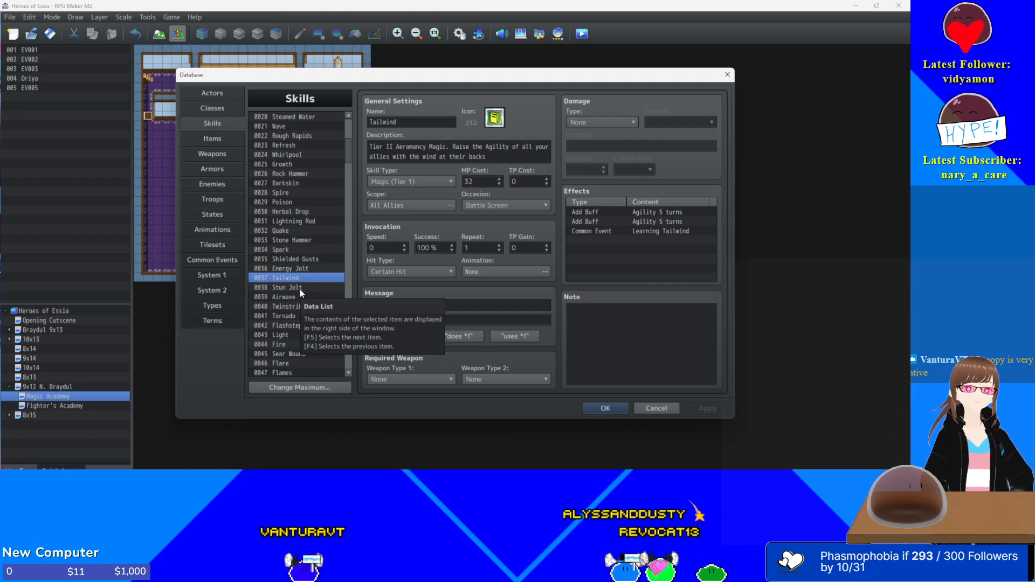
# - Set the base damage in Stun Jolt's formula to 30 and apply the change
pyautogui.click(289, 288)
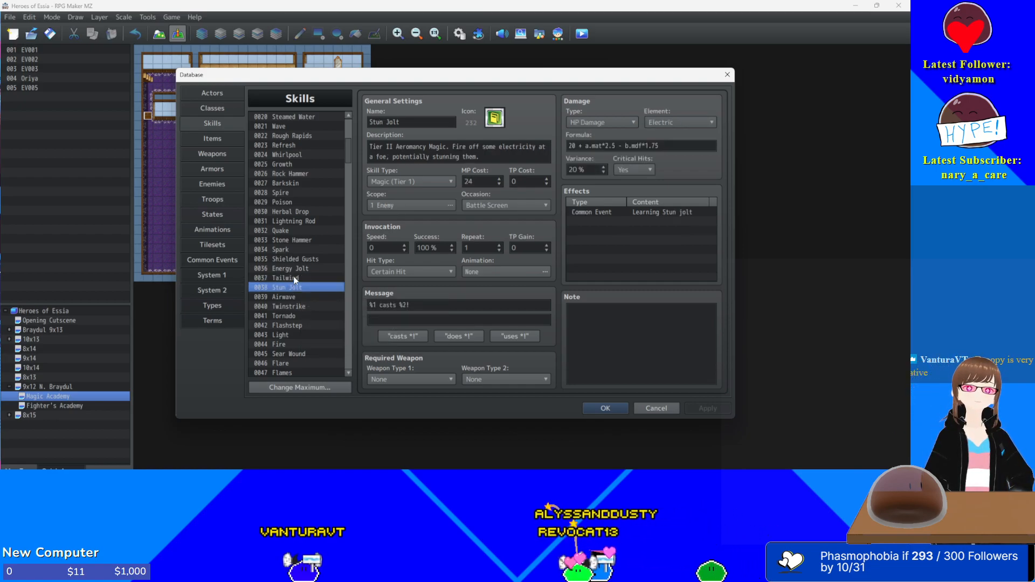
pyautogui.click(294, 278)
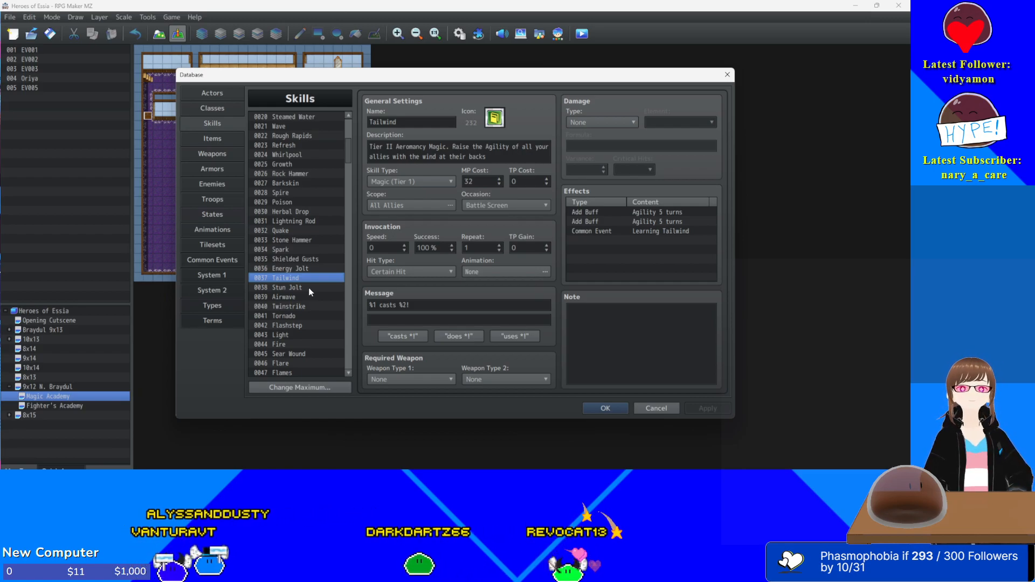
pyautogui.click(310, 288)
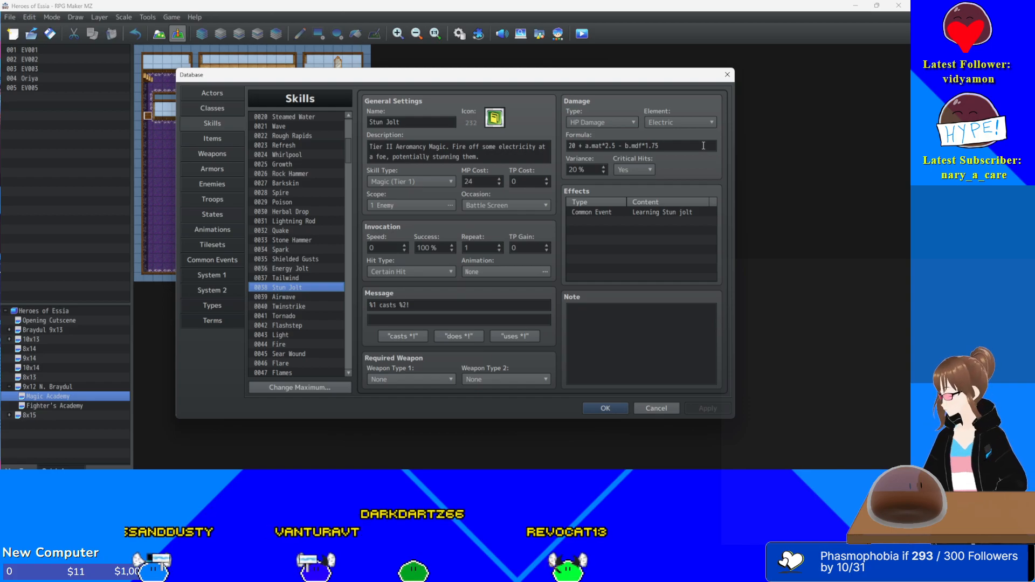
pyautogui.moveTo(703, 145)
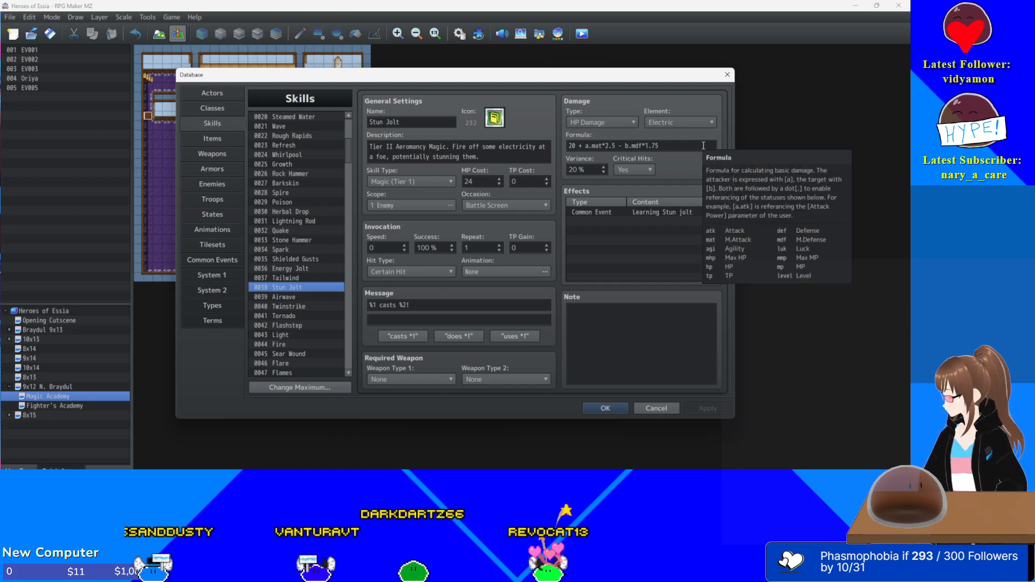
pyautogui.doubleClick(571, 145)
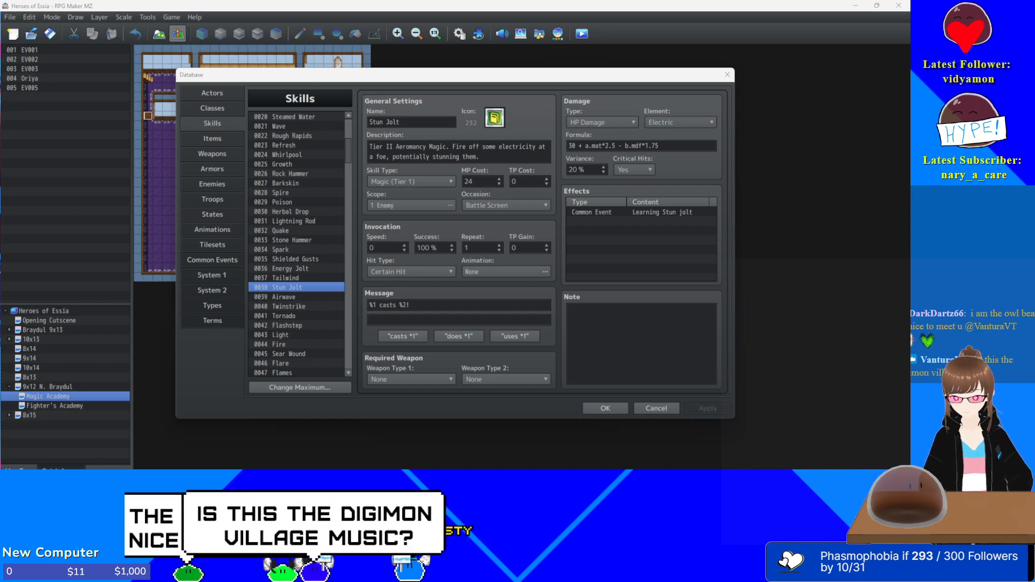
# - Bring the browser window with the Digimon lo-fi music video into view, and move it away again
pyautogui.moveTo(260, 159); pyautogui.dragTo(414, 4)
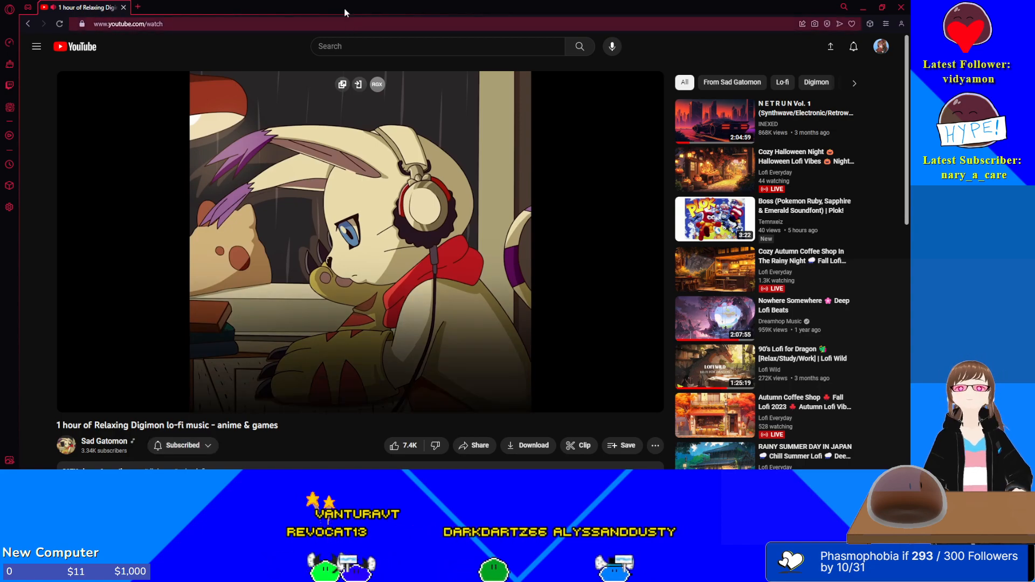
pyautogui.moveTo(341, 5); pyautogui.dragTo(0, 7)
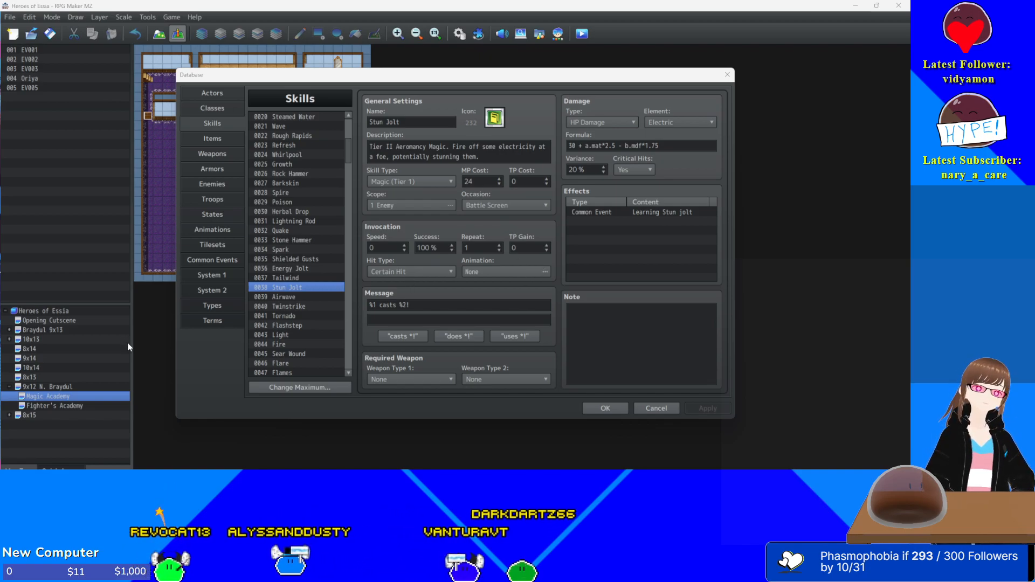
# - Examine the damage formulas and critical hit settings of the Airwave, Twinstrike and Tornado skills
pyautogui.click(287, 296)
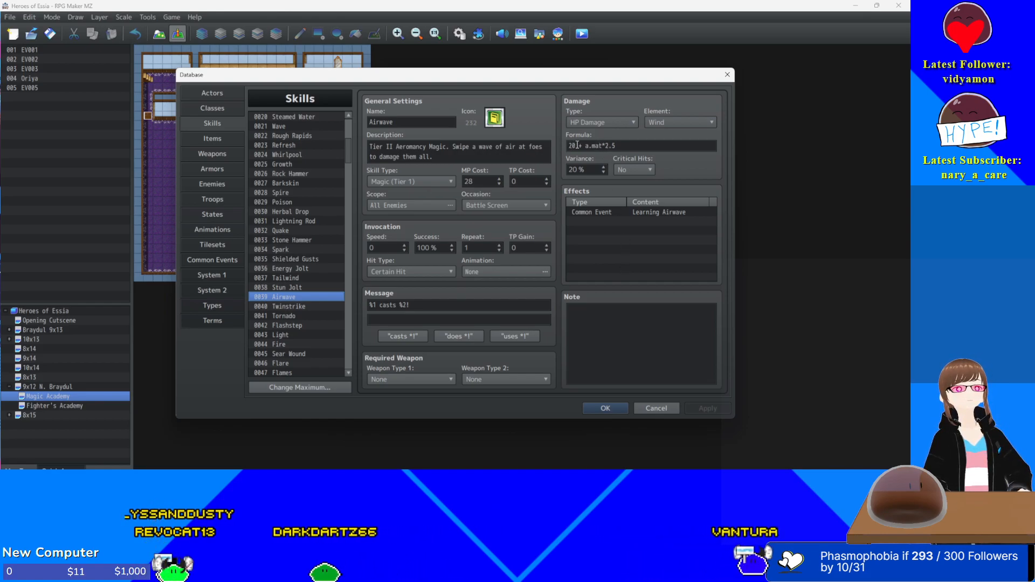
pyautogui.click(283, 308)
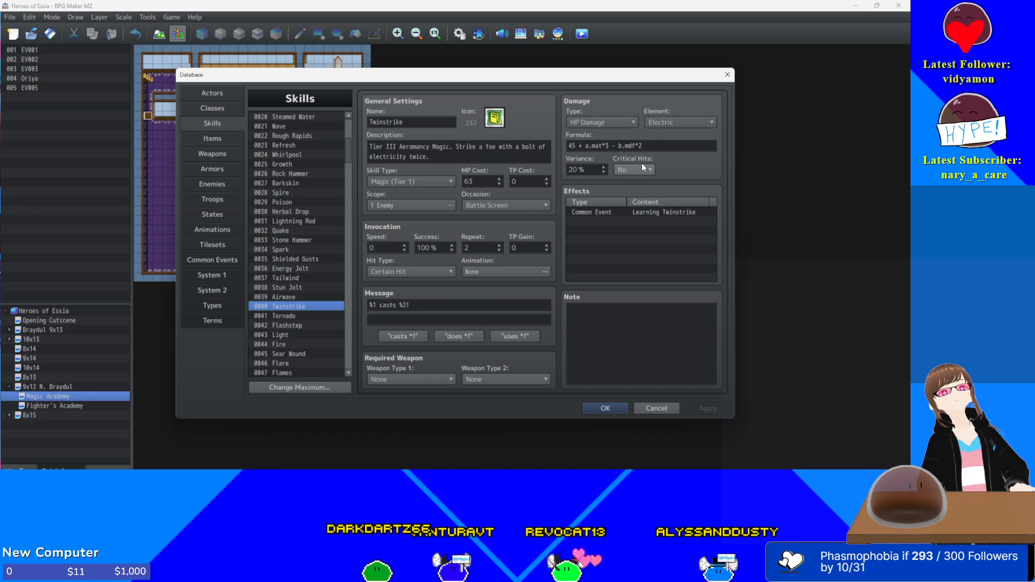
pyautogui.moveTo(677, 148)
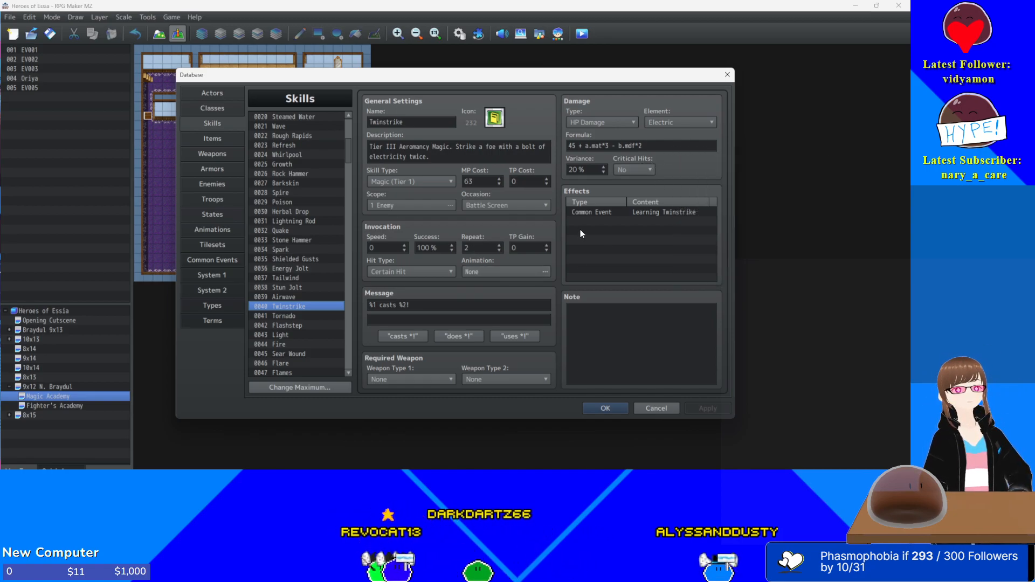
pyautogui.moveTo(542, 159)
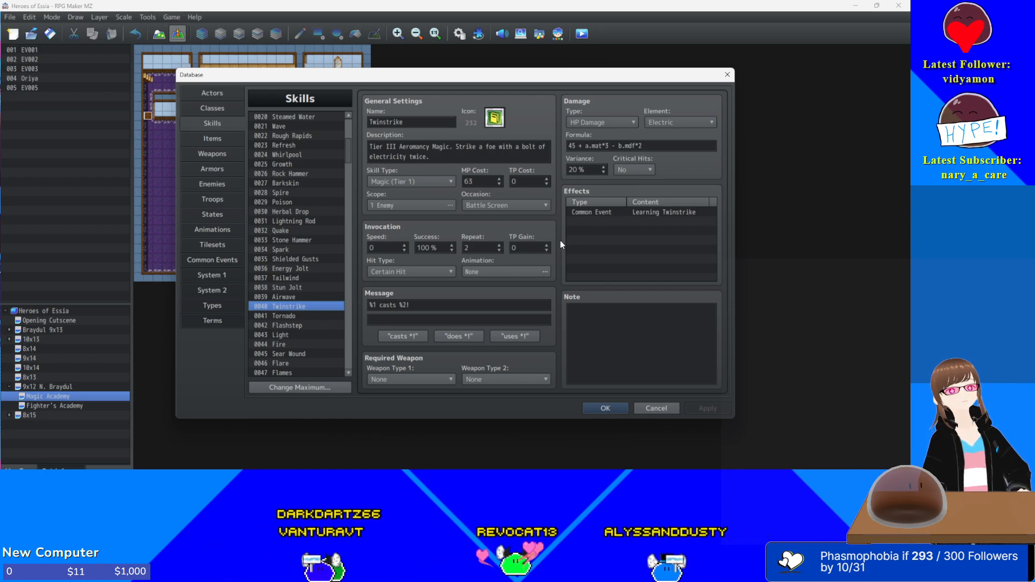
pyautogui.click(279, 315)
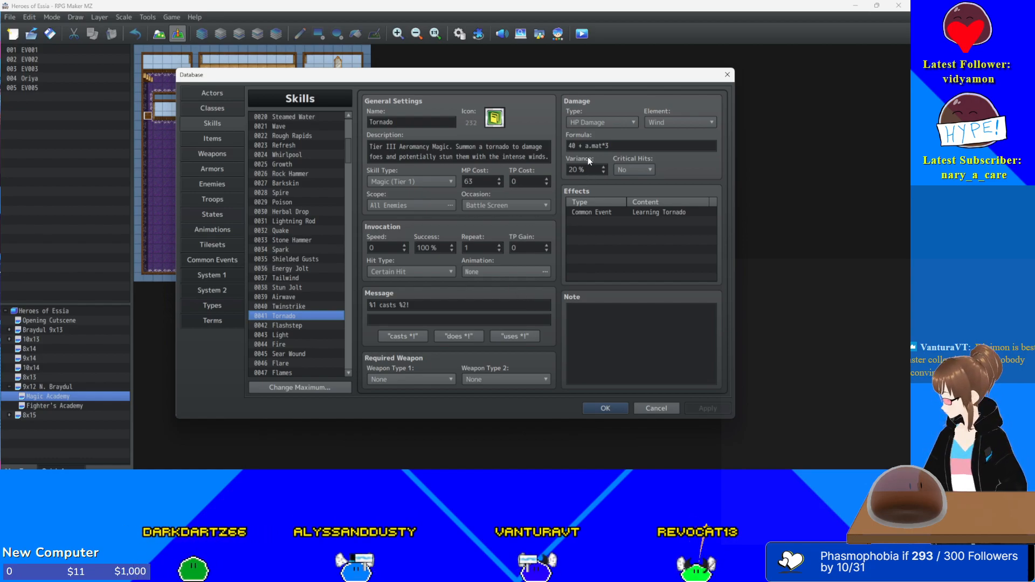
pyautogui.moveTo(588, 159)
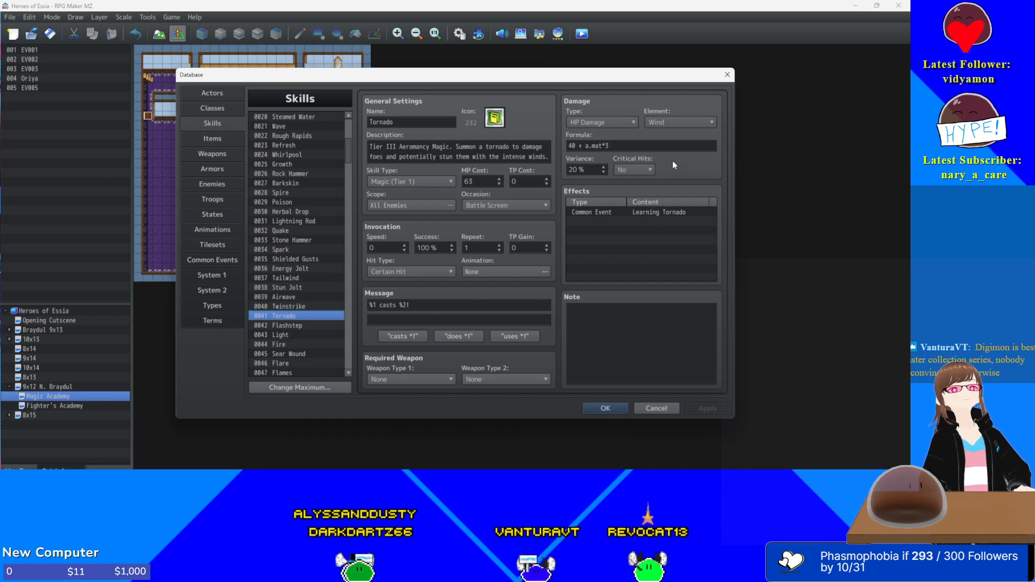
# - Set Twinstrike's Critical Hits option to Yes
pyautogui.click(294, 306)
pyautogui.click(637, 169)
pyautogui.click(641, 184)
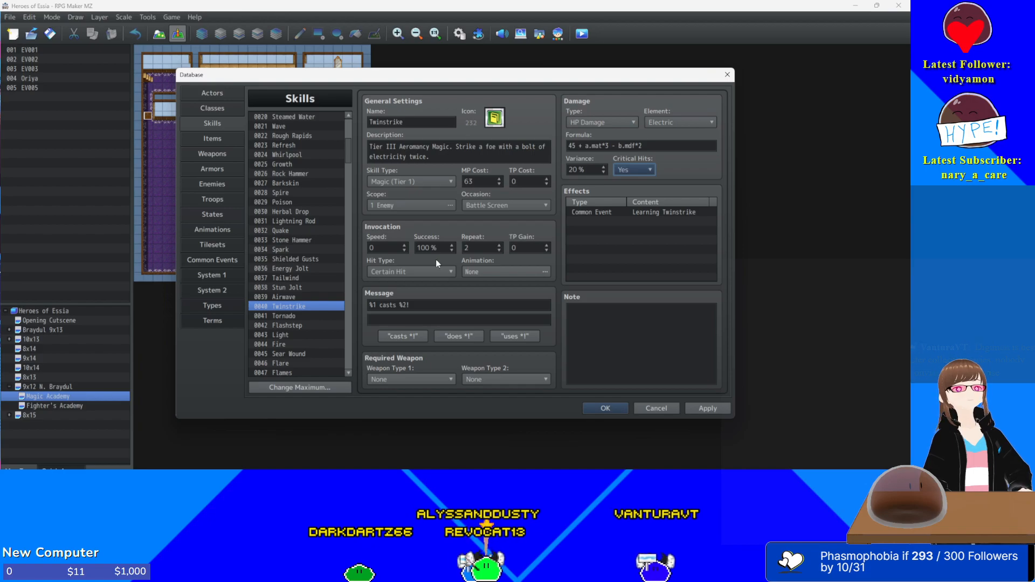
# - Set the Critical Hits option of the Stone Hammer skill to Yes
pyautogui.click(306, 287)
pyautogui.click(305, 279)
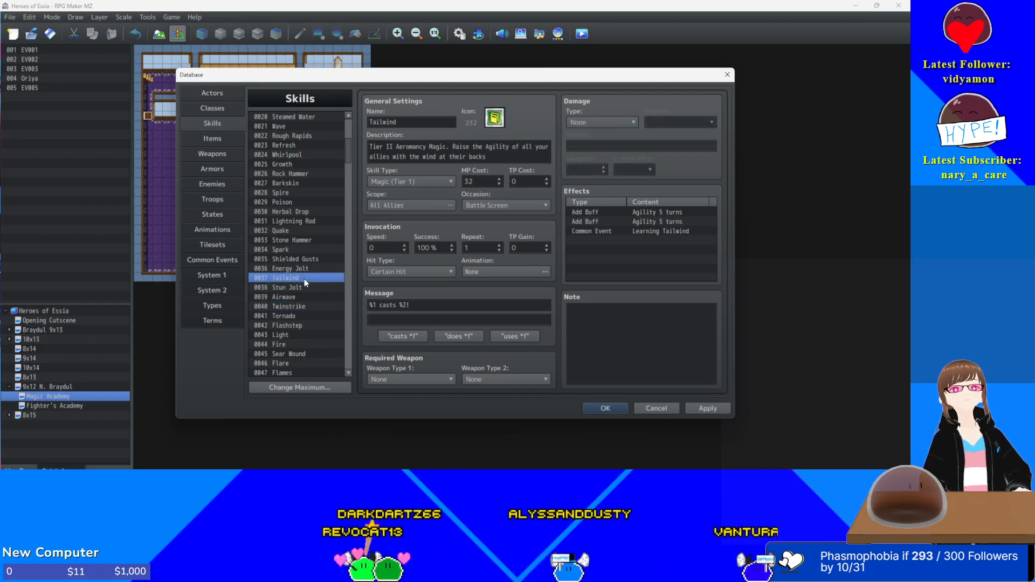
pyautogui.press('Up')
pyautogui.press('Up')
pyautogui.press('Up')
pyautogui.press('Up')
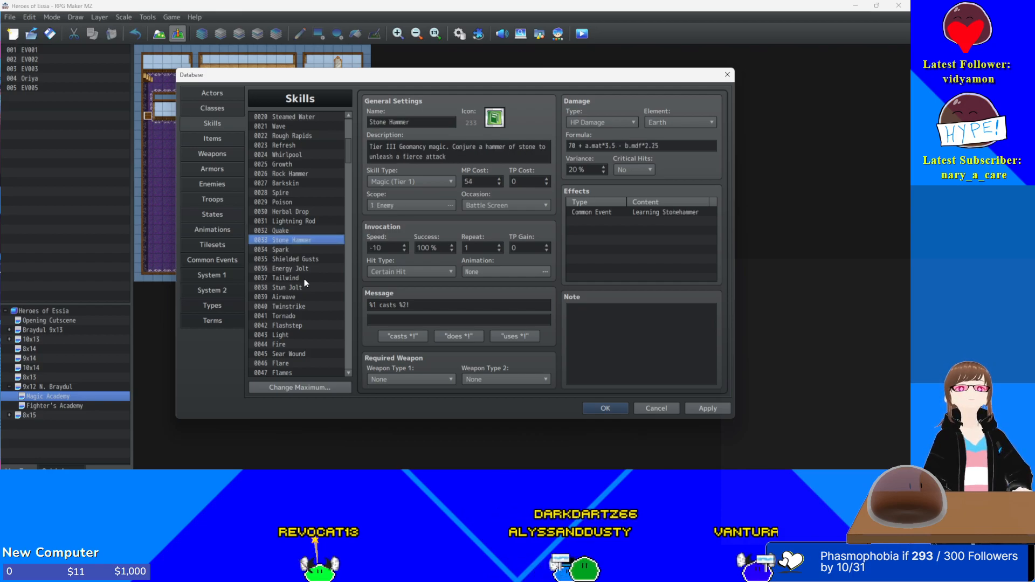
pyautogui.click(631, 193)
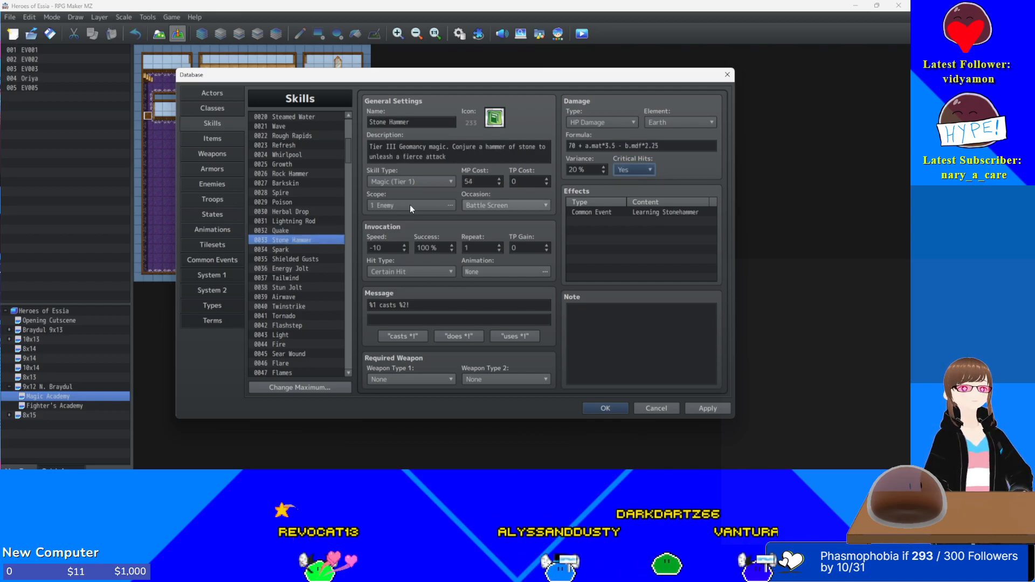
# - Set the Critical Hits option of the Spire skill to Yes
pyautogui.click(306, 231)
pyautogui.press('Up')
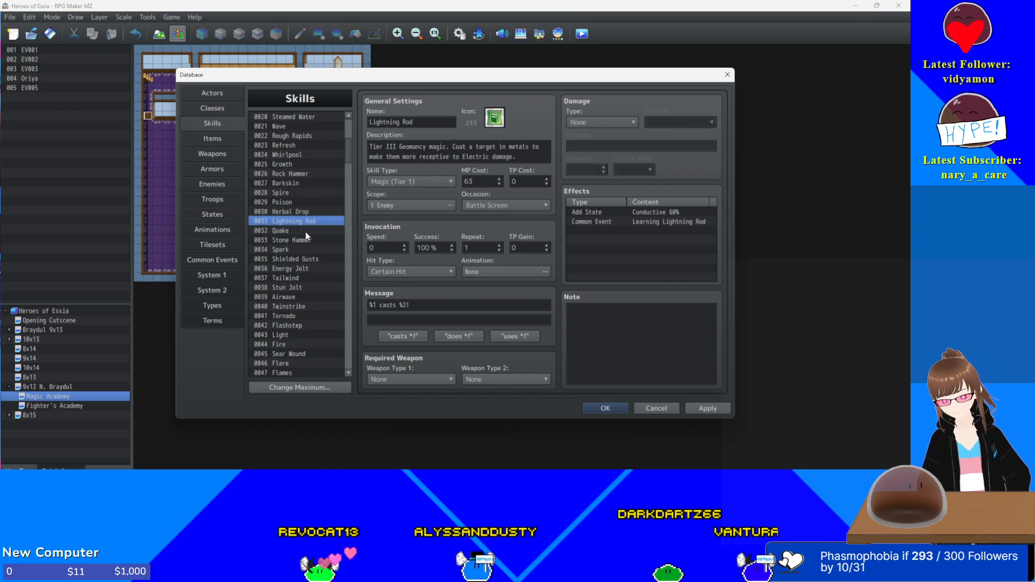
pyautogui.press('Up')
pyautogui.press('Up')
pyautogui.press('Down')
pyautogui.press('Up')
pyautogui.press('Up')
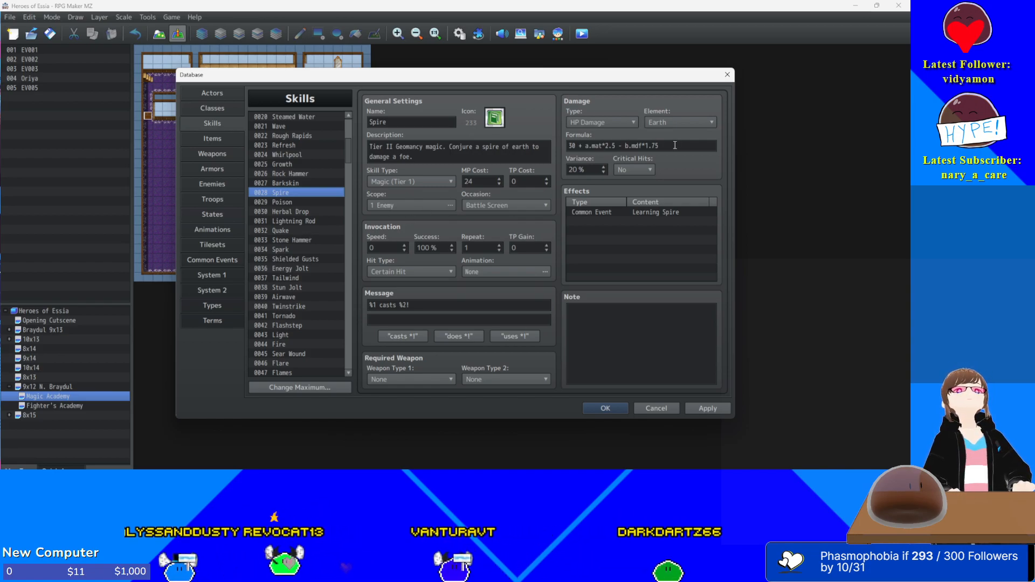
pyautogui.click(639, 169)
pyautogui.click(641, 181)
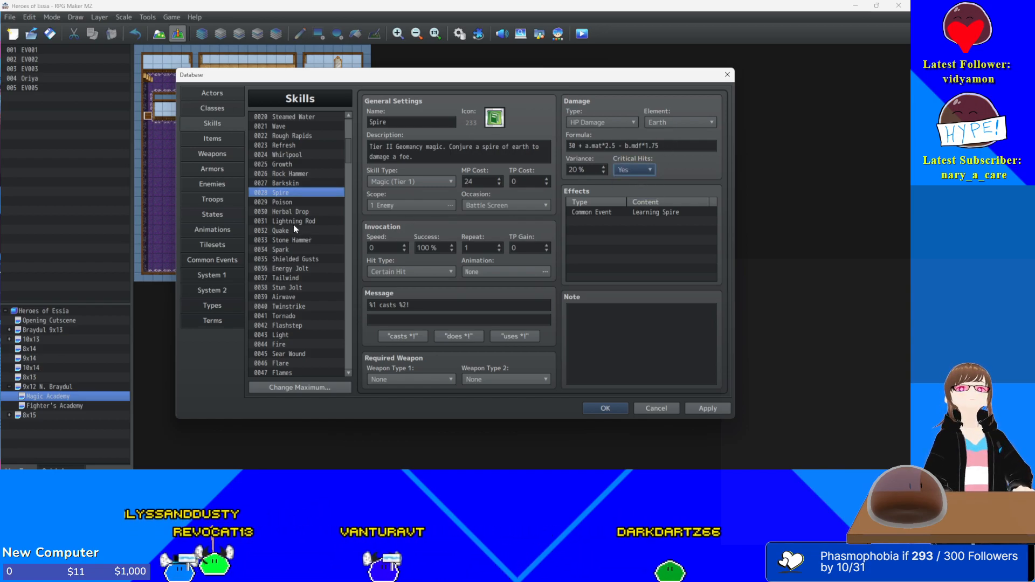
# - Examine the critical hit settings and formulas of Rock Hammer, Water Bolt, Steamed Water, Frostbite, Ice Lancer, Ice Shot, Tailwind and Tornado
pyautogui.click(285, 173)
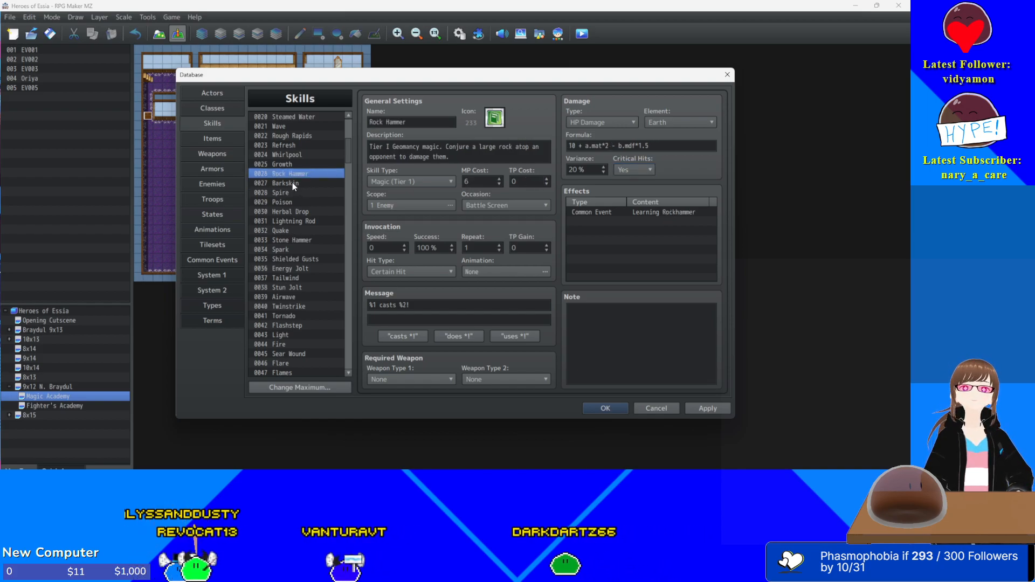
pyautogui.scroll(2, 294, 183)
pyautogui.scroll(1, 302, 184)
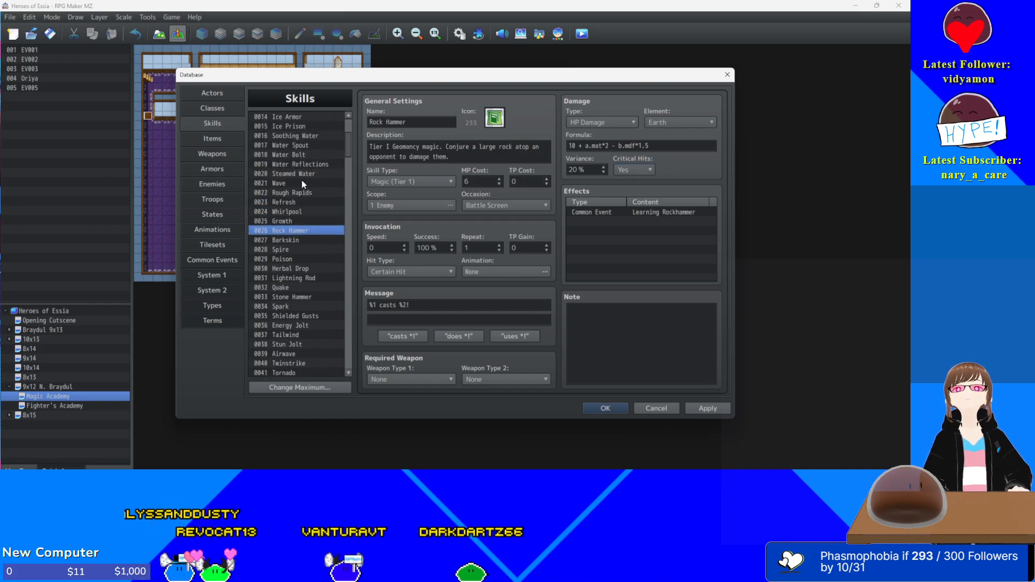
pyautogui.click(308, 150)
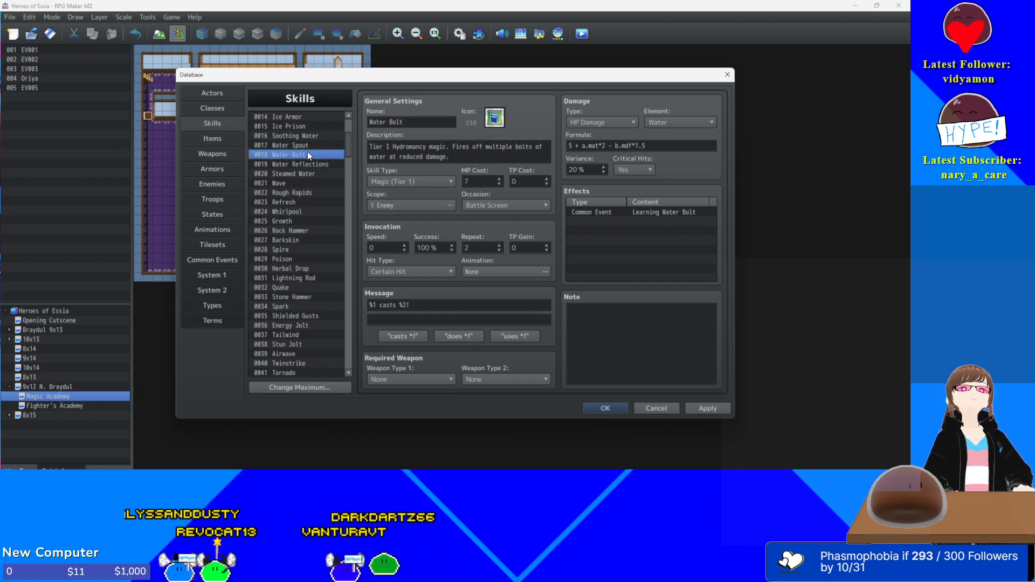
pyautogui.scroll(1, 303, 172)
pyautogui.click(302, 186)
pyautogui.scroll(1, 302, 186)
pyautogui.scroll(1, 302, 186)
pyautogui.scroll(1, 285, 162)
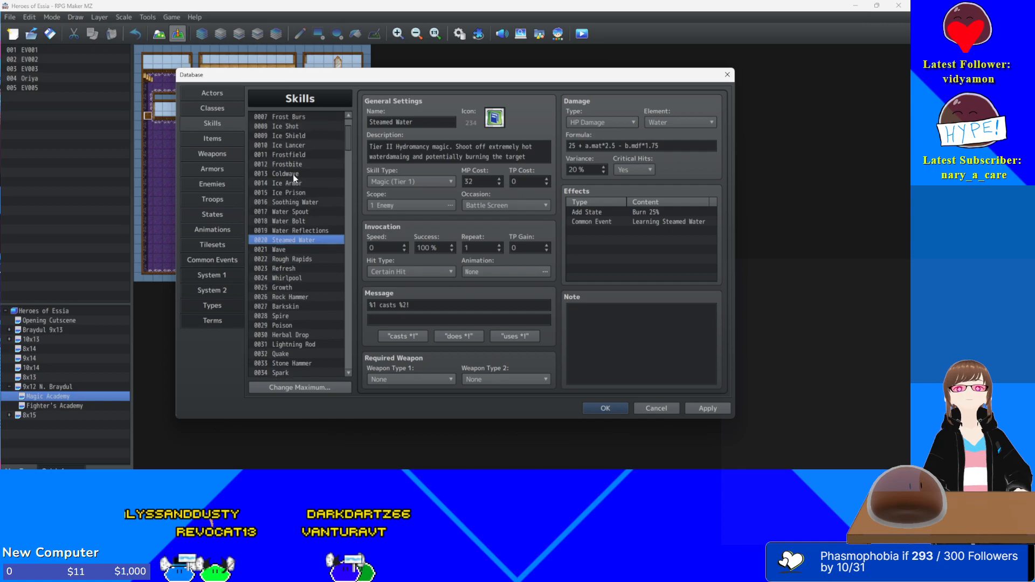
pyautogui.click(299, 165)
pyautogui.scroll(1, 299, 166)
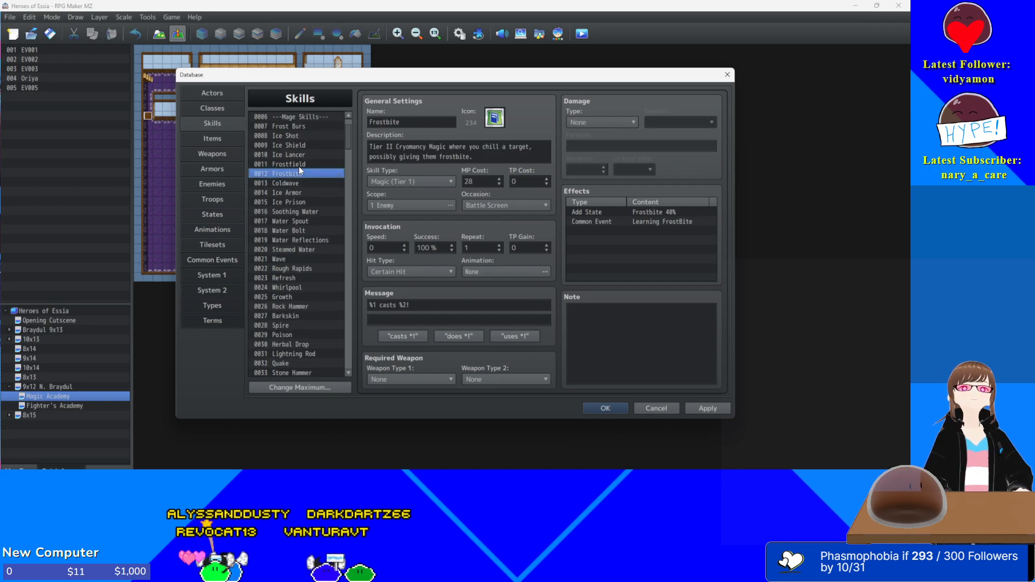
pyautogui.click(301, 156)
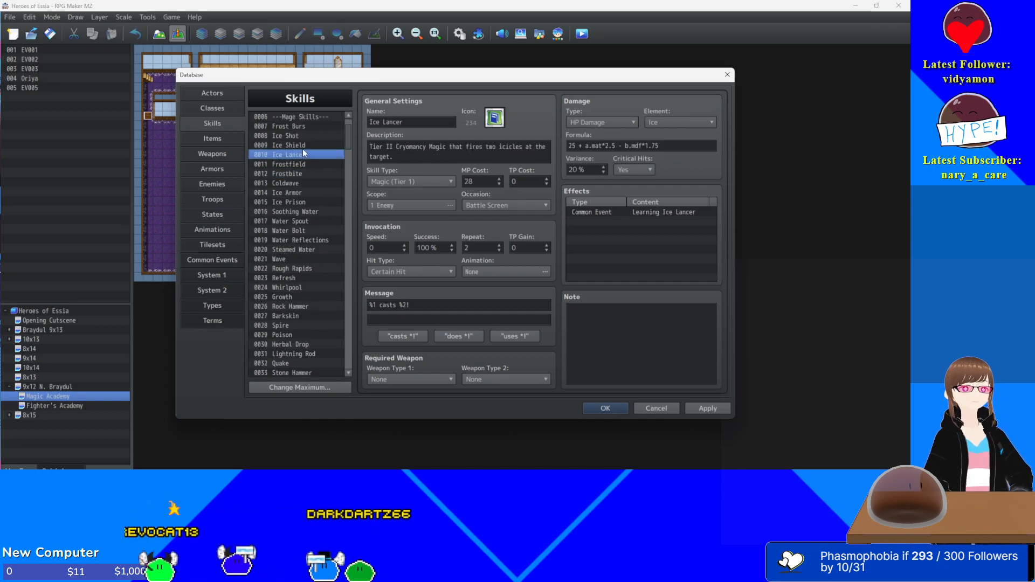
pyautogui.scroll(-4, 315, 173)
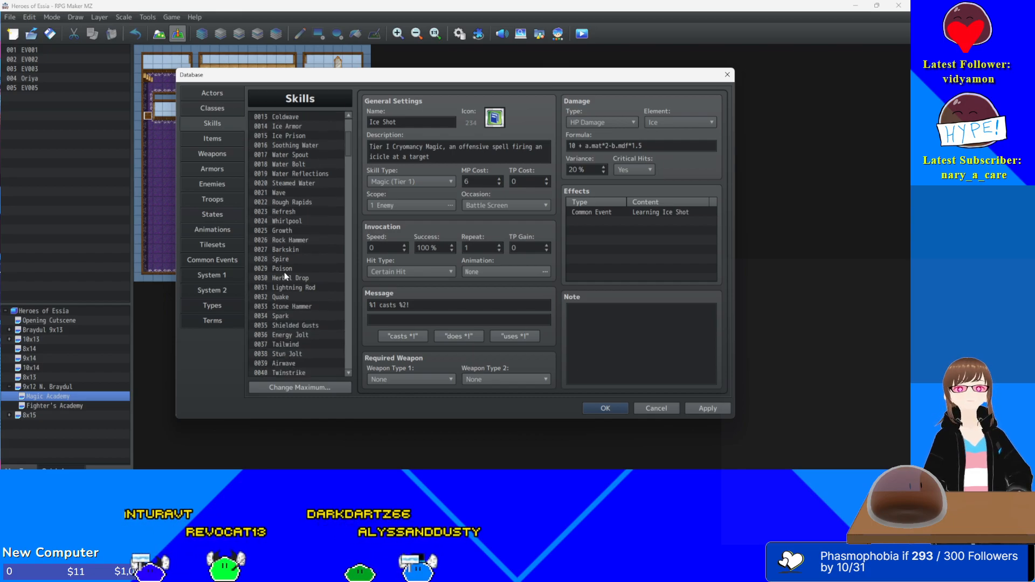
pyautogui.scroll(-1, 285, 343)
pyautogui.click(283, 336)
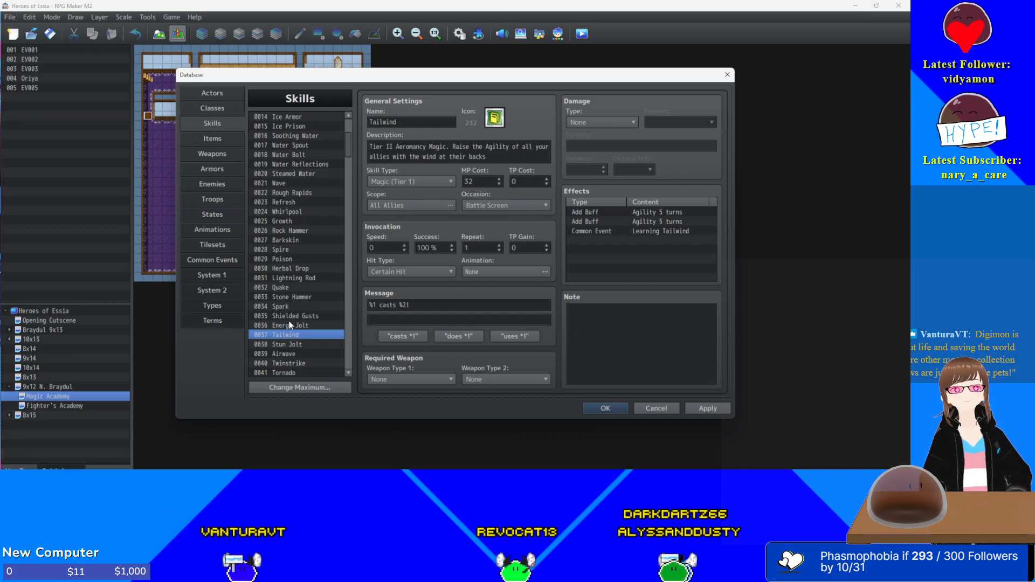
pyautogui.scroll(-2, 290, 325)
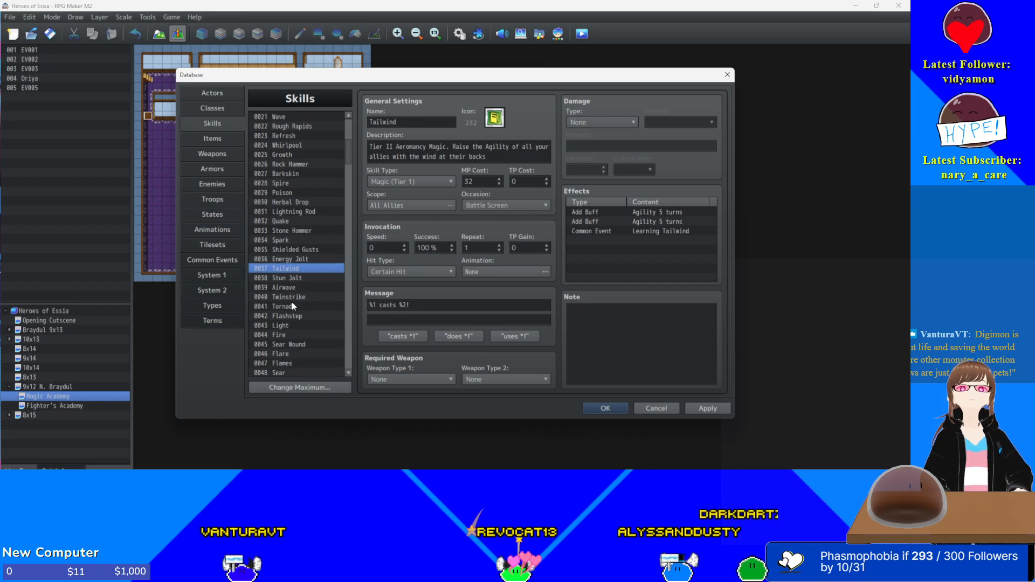
pyautogui.click(286, 305)
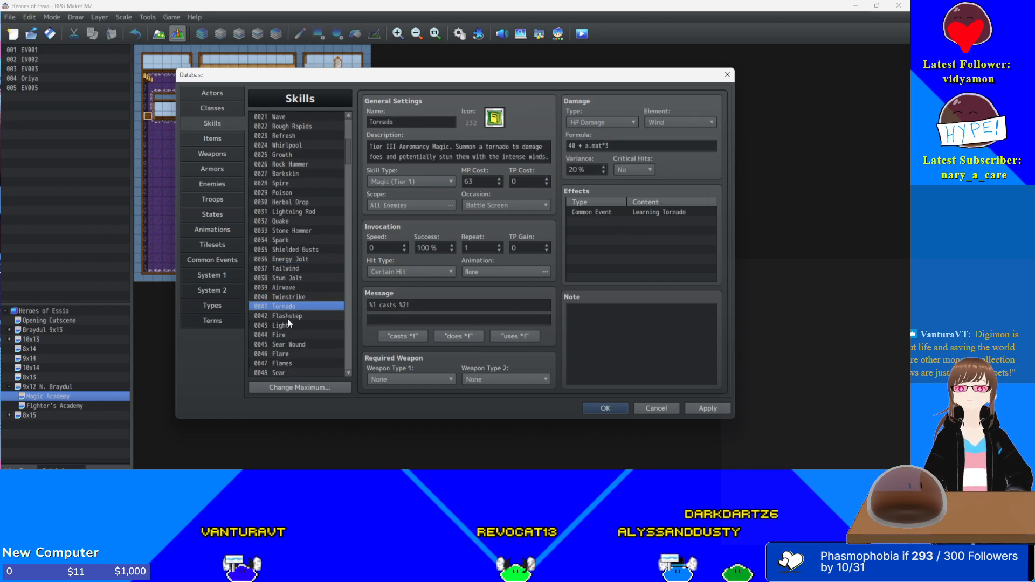
# - Duplicate the 5-turn Agility buff in Flashstep's effects and apply the change
pyautogui.click(288, 318)
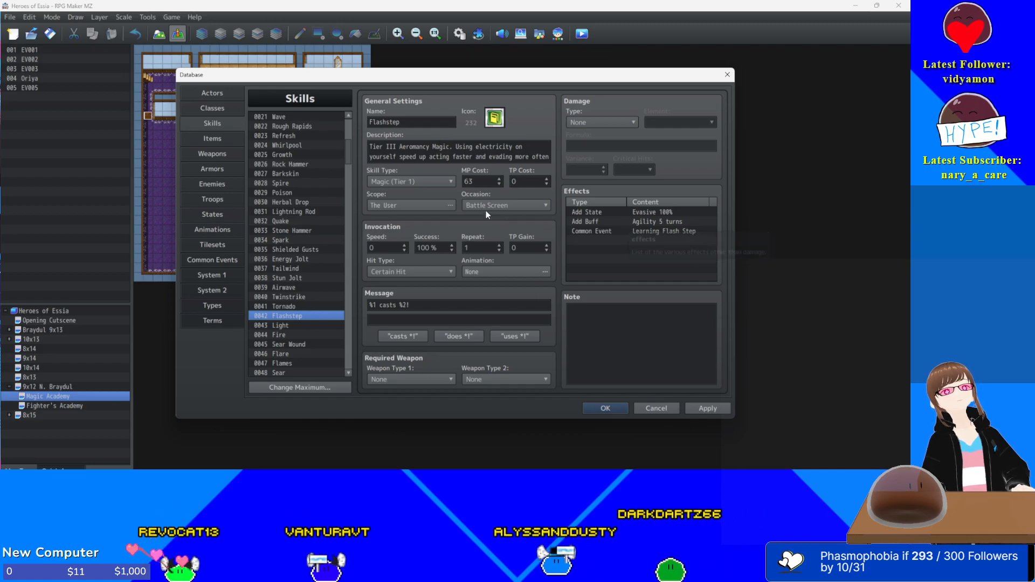
pyautogui.click(648, 221)
pyautogui.hotkey('ctrl', 'c')
pyautogui.hotkey('ctrl', 'v')
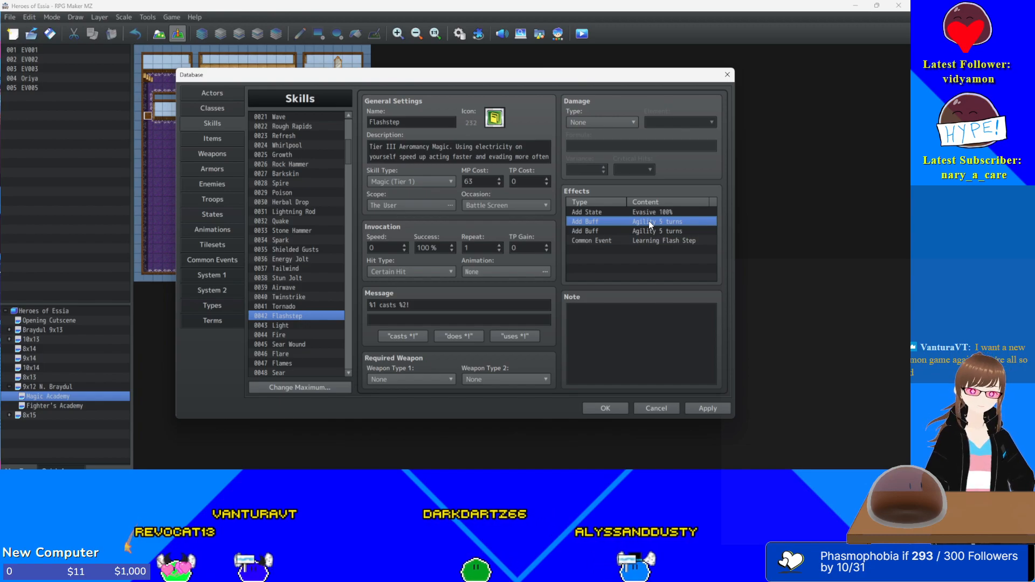
pyautogui.click(723, 408)
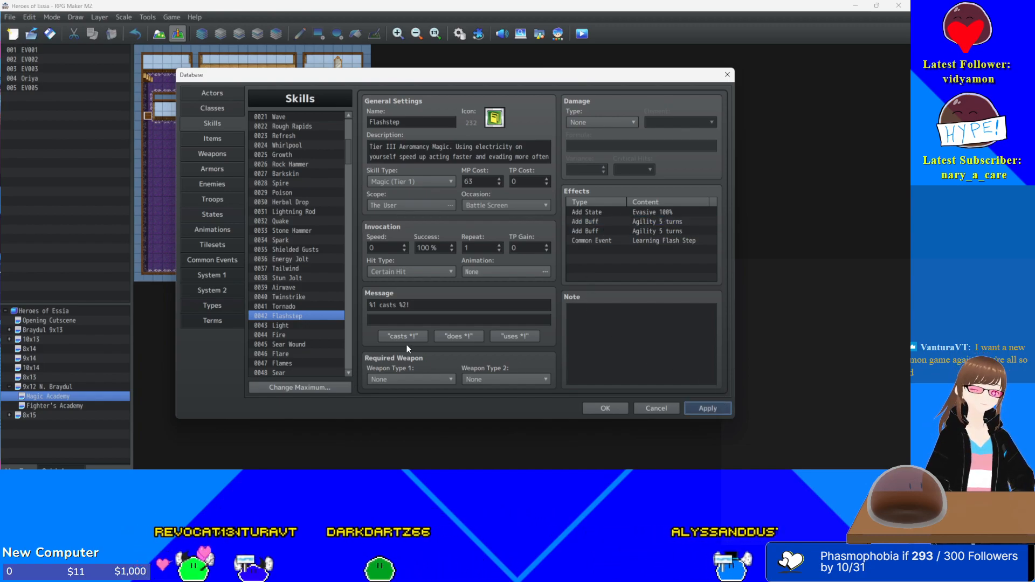
# - Set the MP Cost of the Fire skill to 6
pyautogui.click(310, 336)
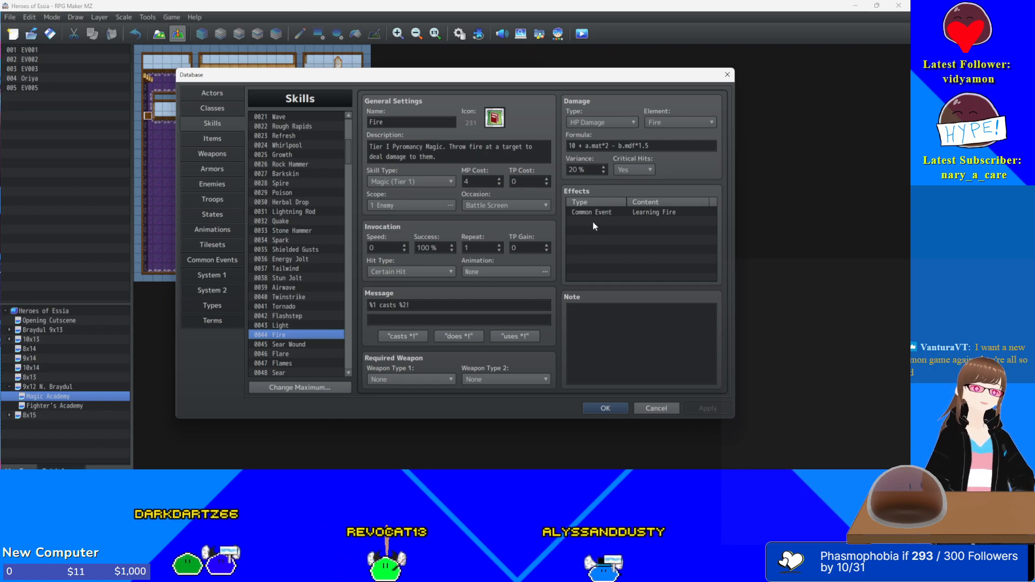
pyautogui.scroll(-1, 304, 321)
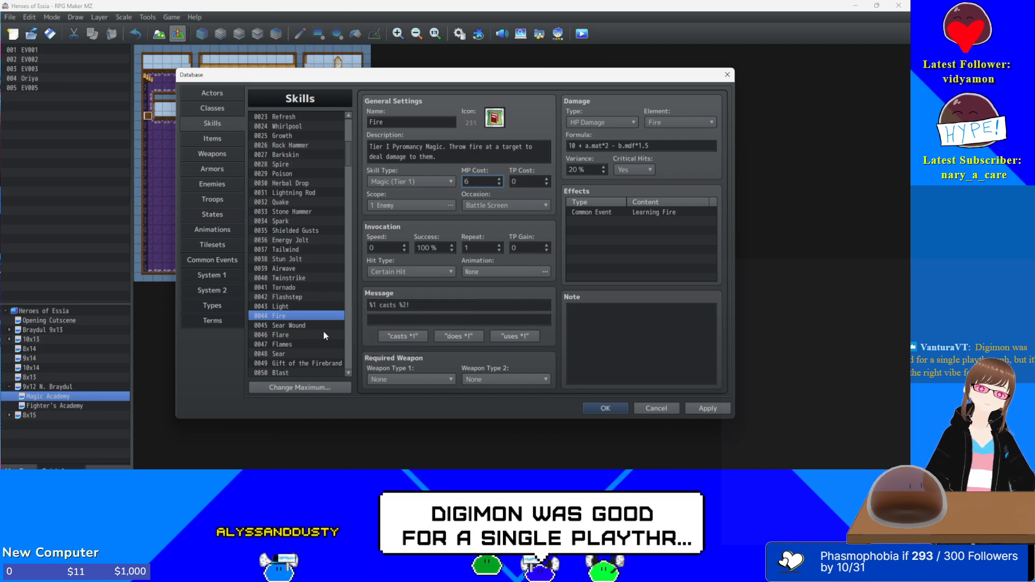
# - Examine the settings of the Sear Wound, Flare, Flames and Sear skills, including the chance of Flare's Blind state
pyautogui.click(309, 326)
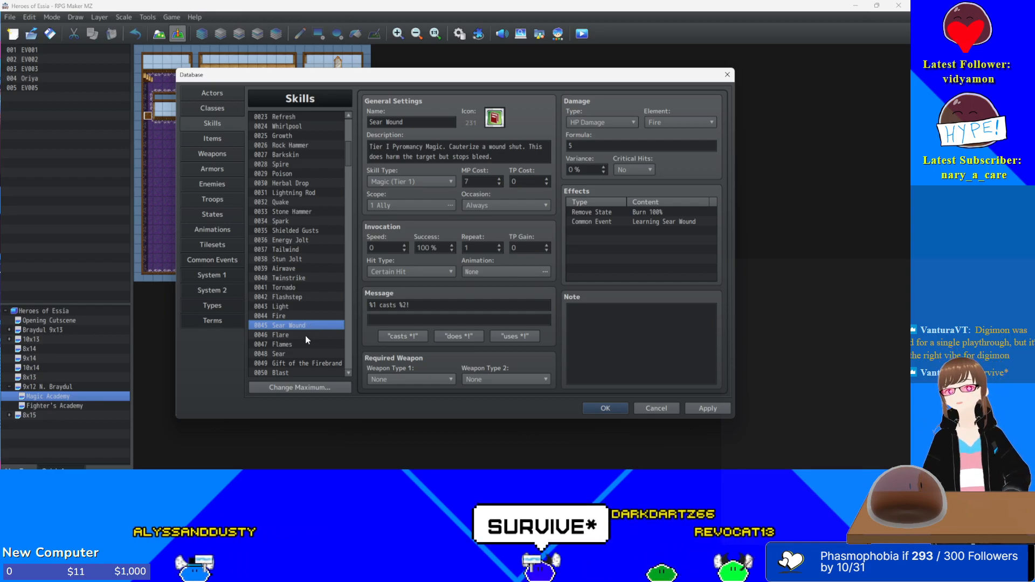
pyautogui.click(305, 337)
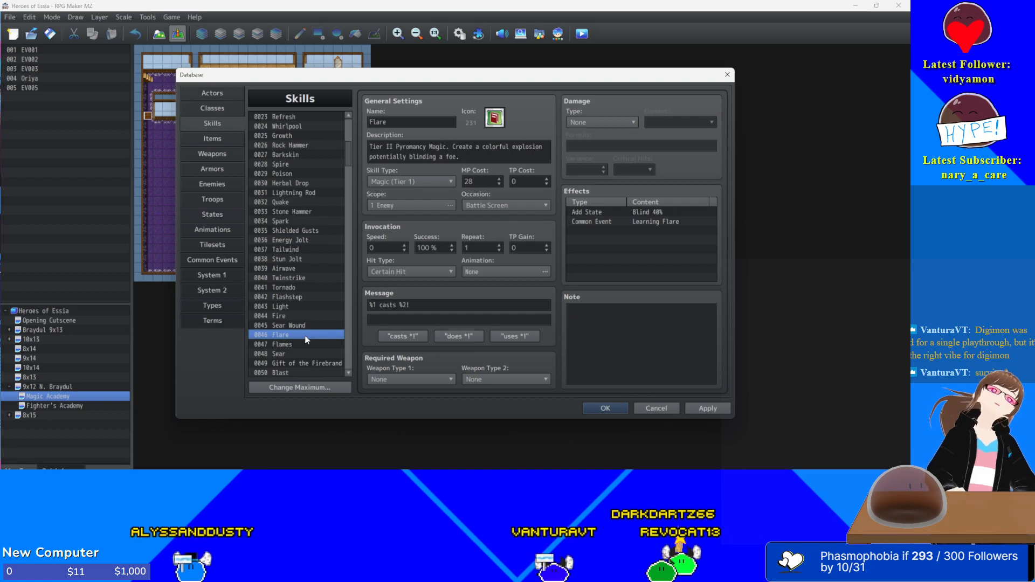
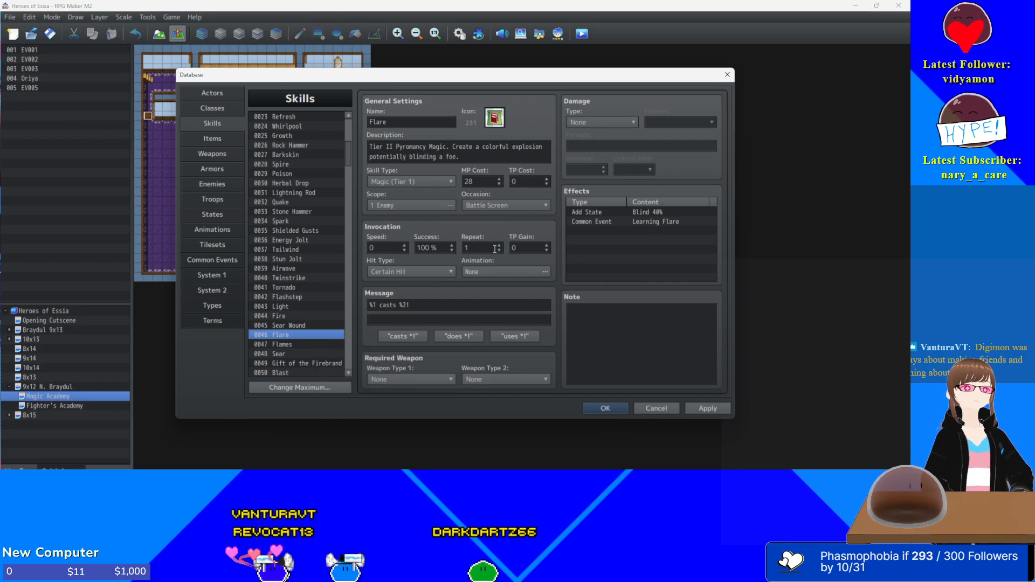
pyautogui.doubleClick(623, 212)
pyautogui.moveTo(643, 160); pyautogui.dragTo(492, 190)
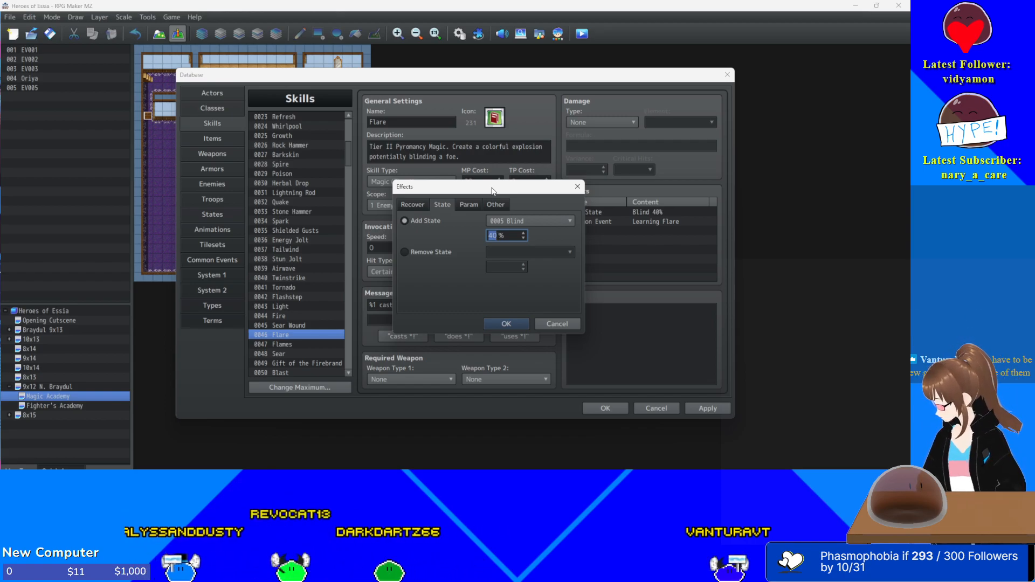
pyautogui.press('Return')
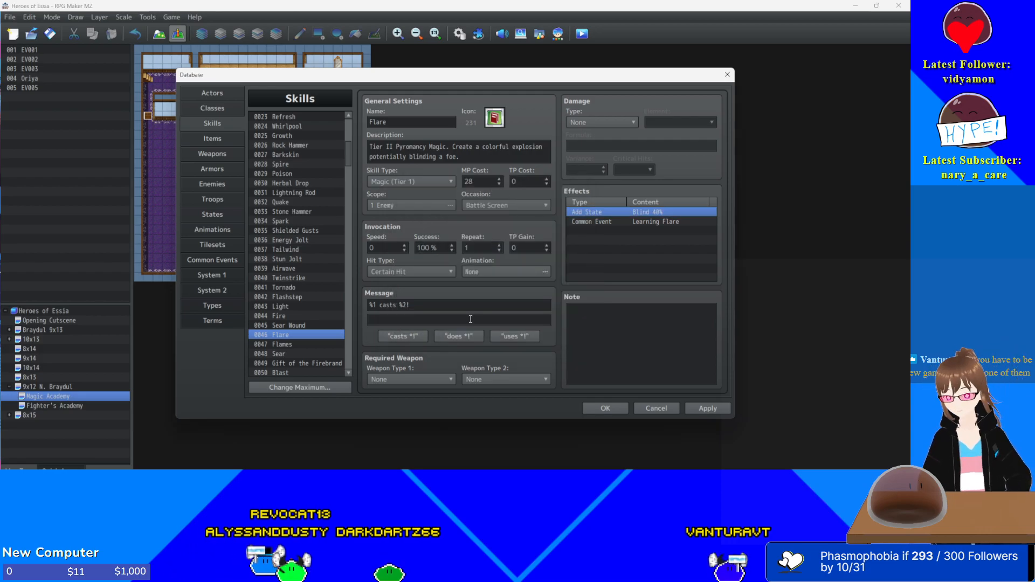
pyautogui.click(291, 345)
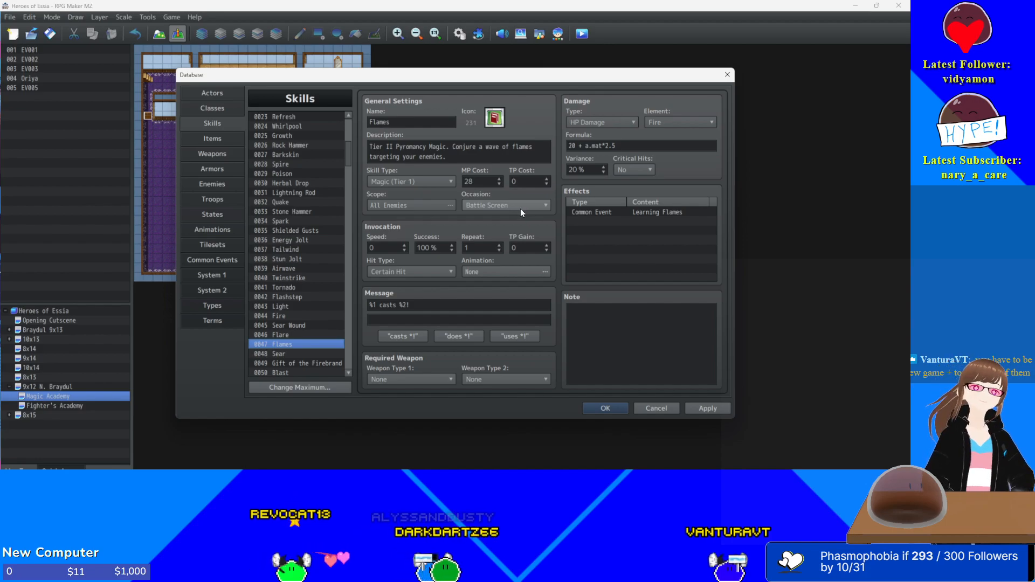
pyautogui.click(318, 354)
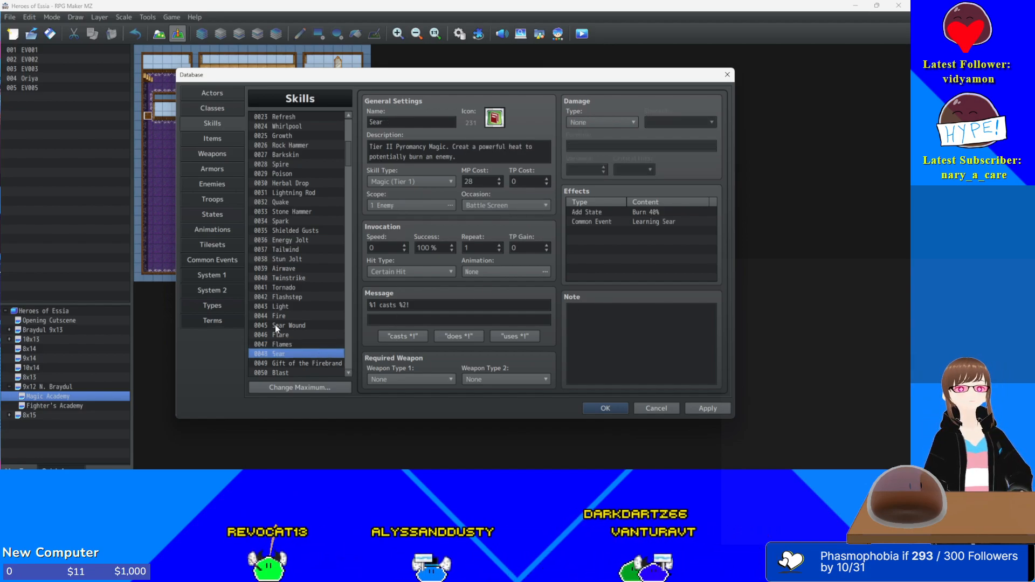
pyautogui.scroll(-3, 290, 318)
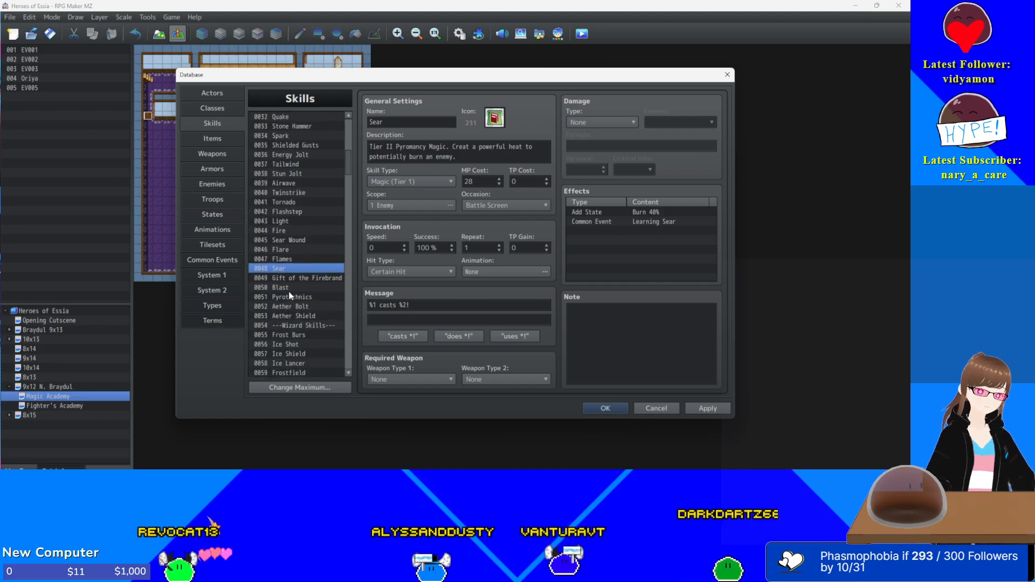
# - Change the scope of the Blast skill to all enemies
pyautogui.click(288, 287)
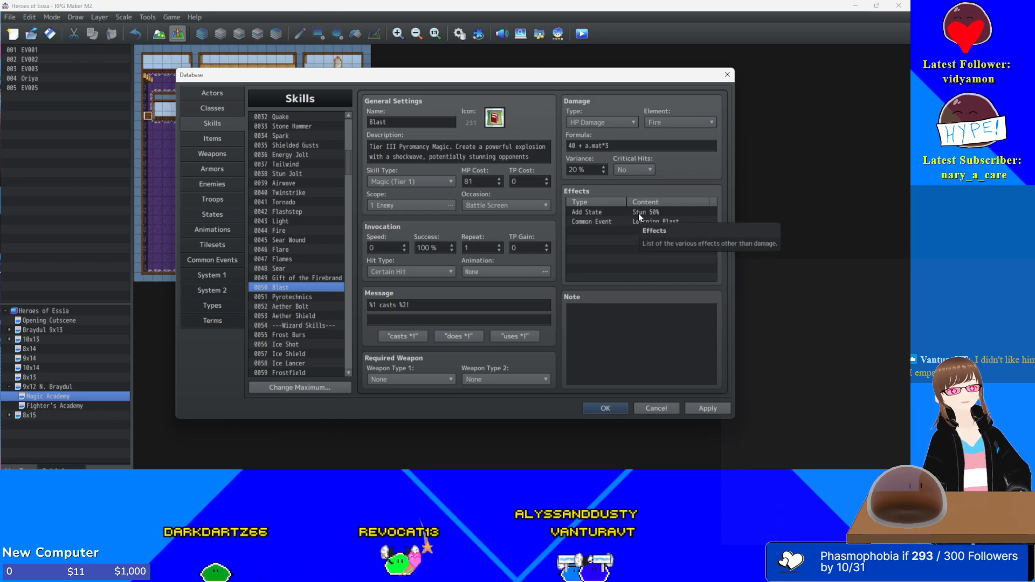
pyautogui.tripleClick(631, 150)
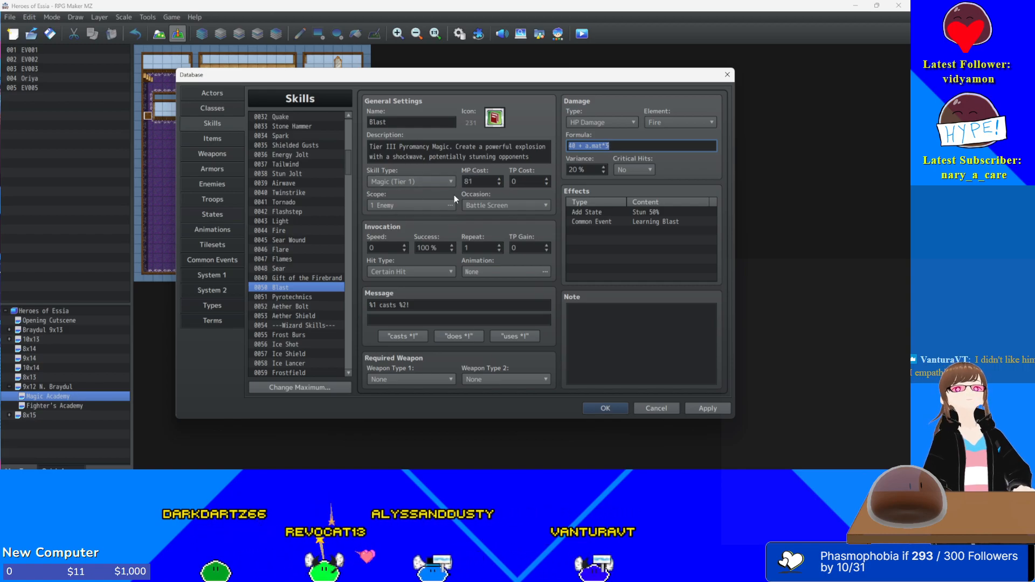
pyautogui.click(437, 207)
pyautogui.click(437, 233)
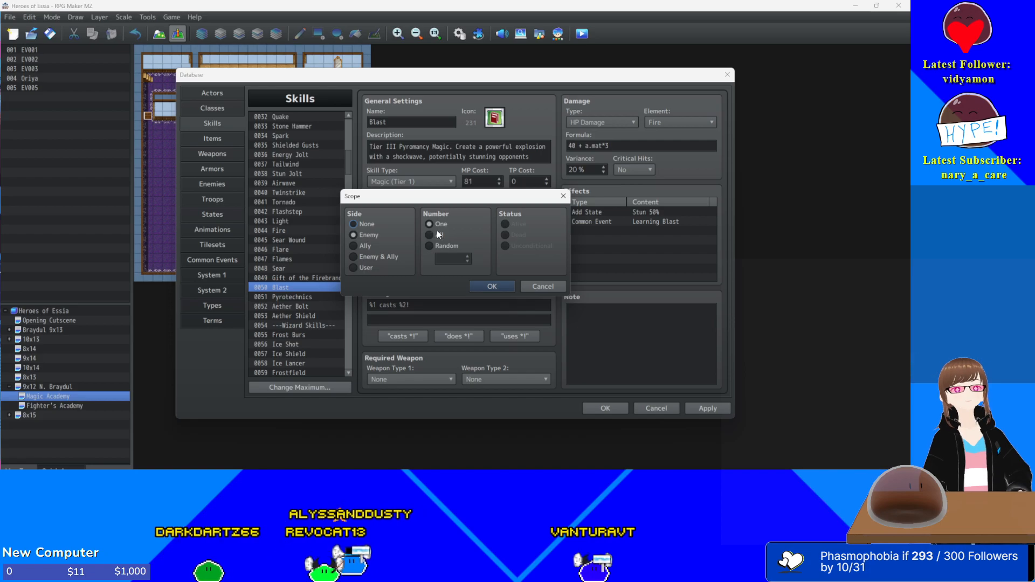
pyautogui.click(492, 286)
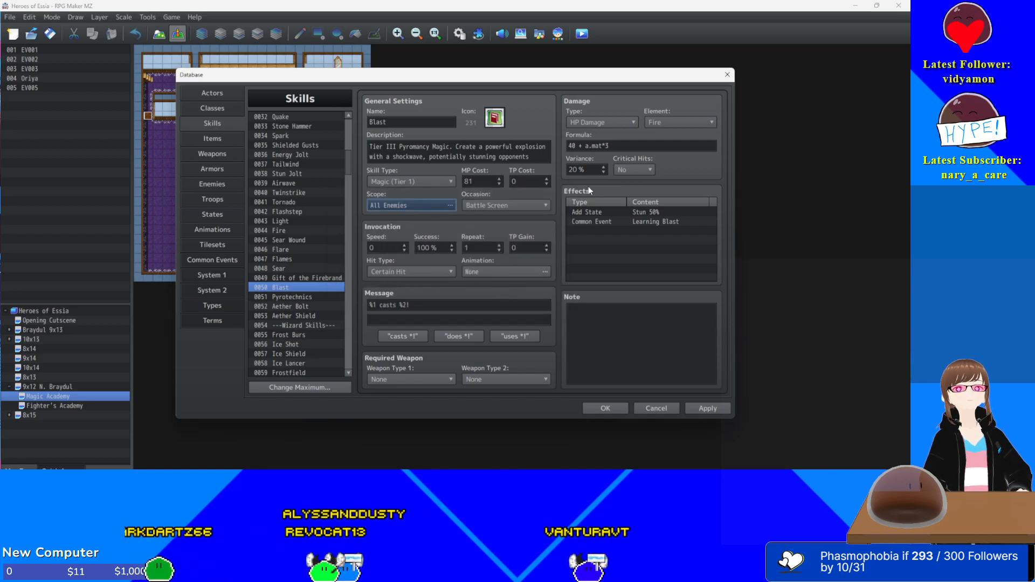
# - Set the base value in the Blast skill's damage formula to 60
pyautogui.click(572, 145)
pyautogui.press('BackSpace')
pyautogui.write('6')
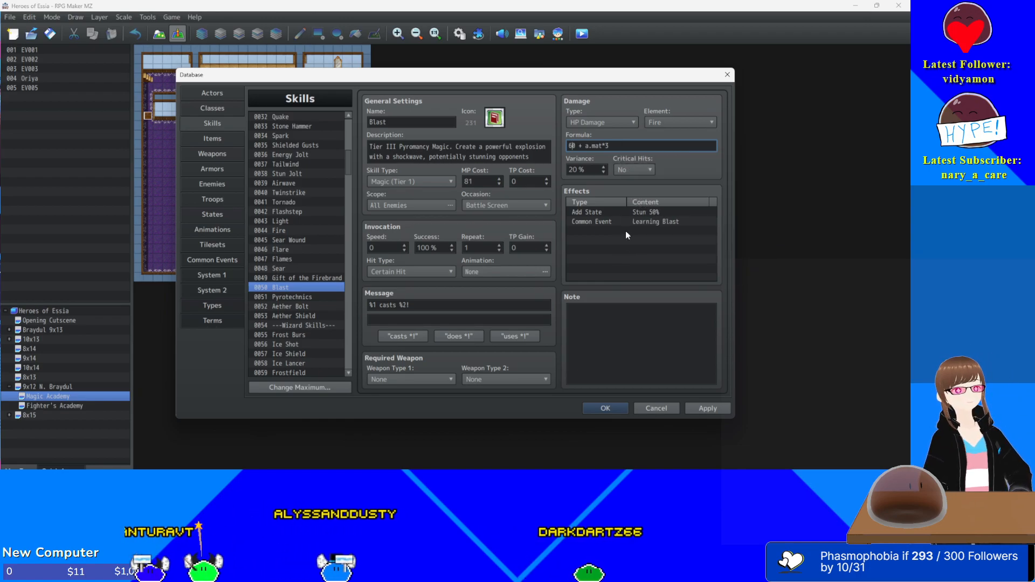
# - Set the chance of Blast's Stun state to 25%
pyautogui.doubleClick(630, 212)
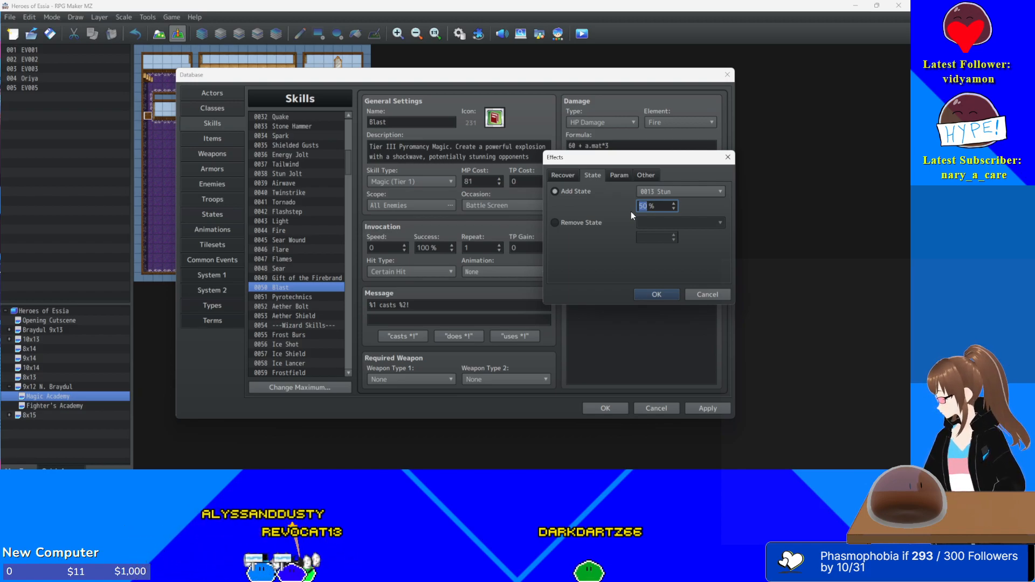
pyautogui.write('25')
pyautogui.press('Return')
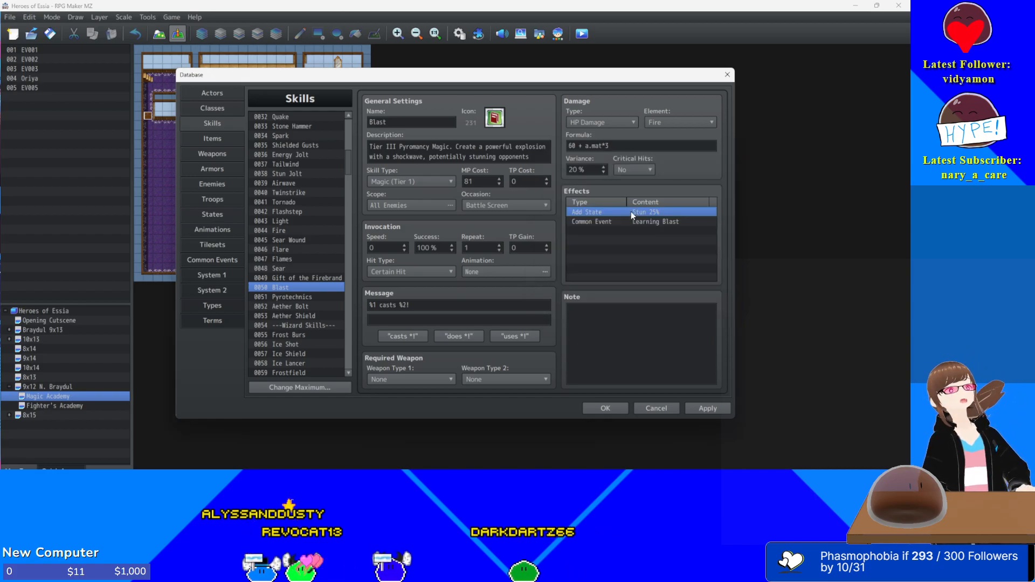
# - Change Blast's damage formula to 50 + a.mat*2.5
pyautogui.tripleClick(573, 147)
pyautogui.doubleClick(570, 145)
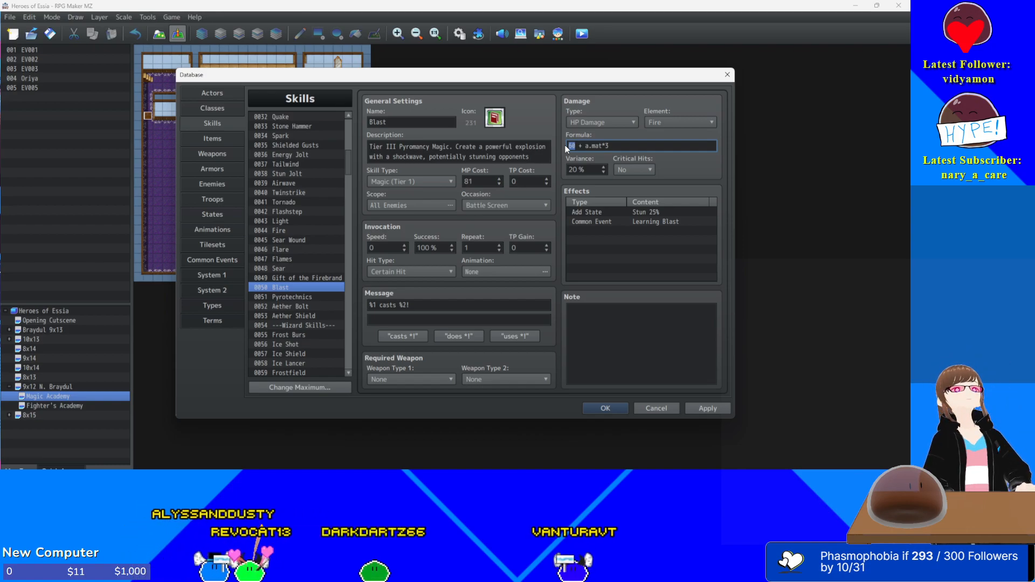
pyautogui.write('50')
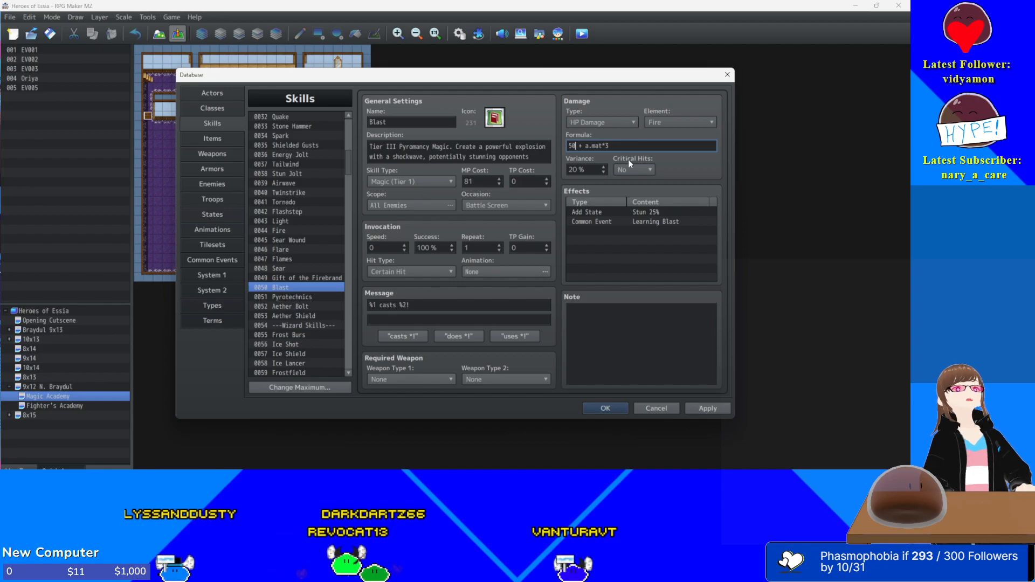
pyautogui.doubleClick(606, 146)
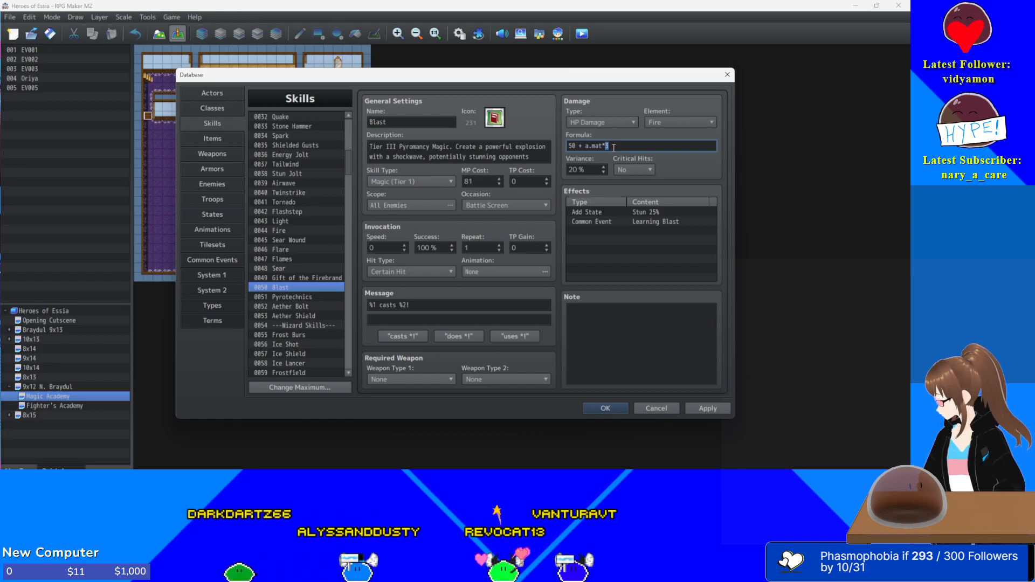
pyautogui.write('2.5')
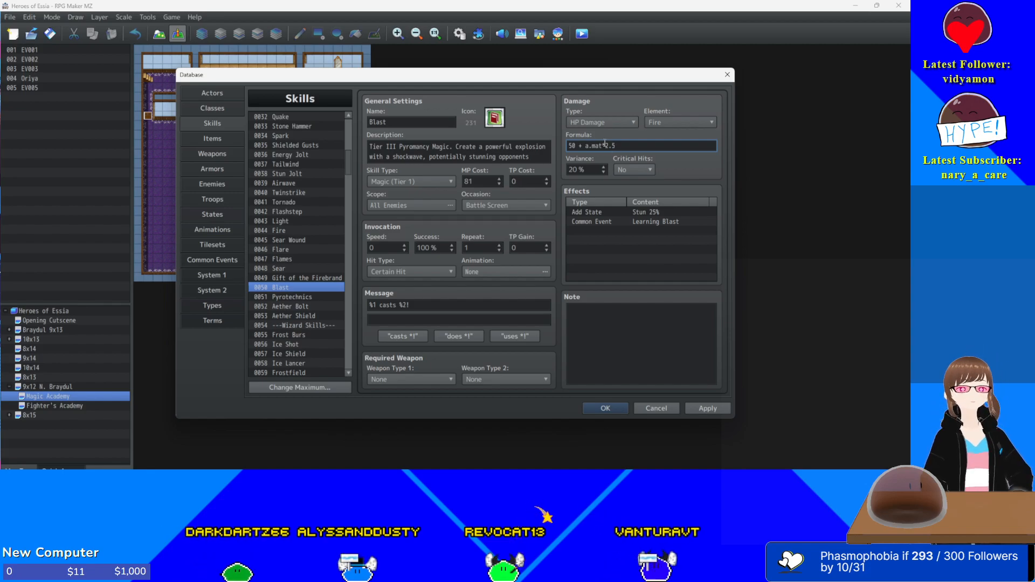
# - Check the Airwave skill, change the Whirlpool skill's damage formula to 45 + a.mat*2.5, and apply the changes
pyautogui.scroll(1, 300, 278)
pyautogui.scroll(1, 296, 227)
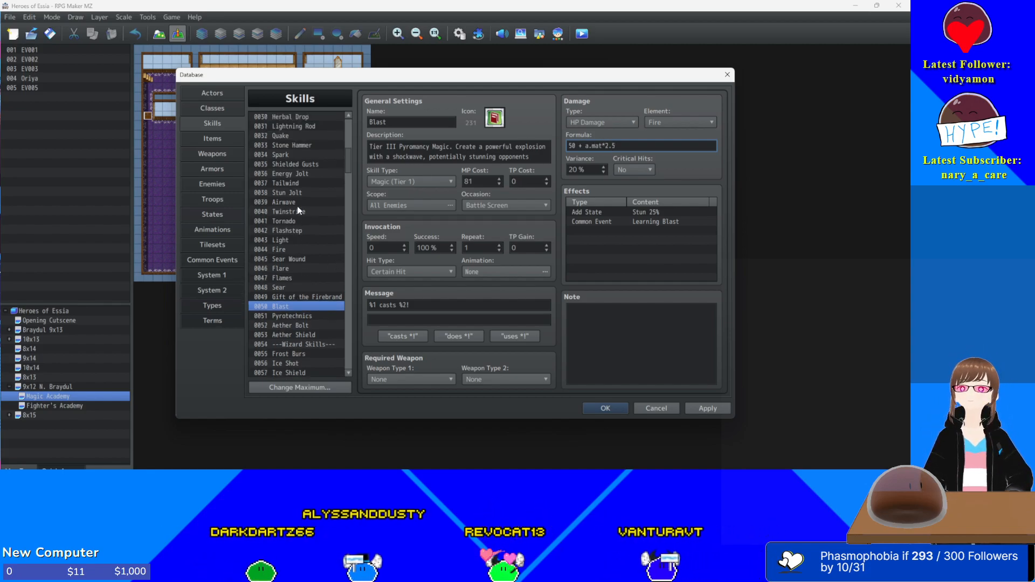
pyautogui.click(295, 202)
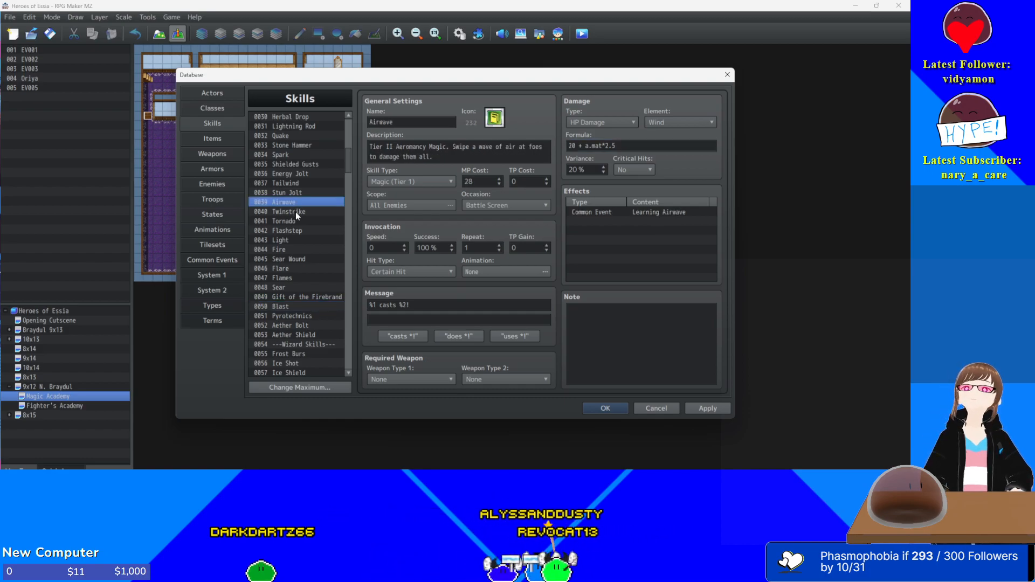
pyautogui.scroll(7, 296, 207)
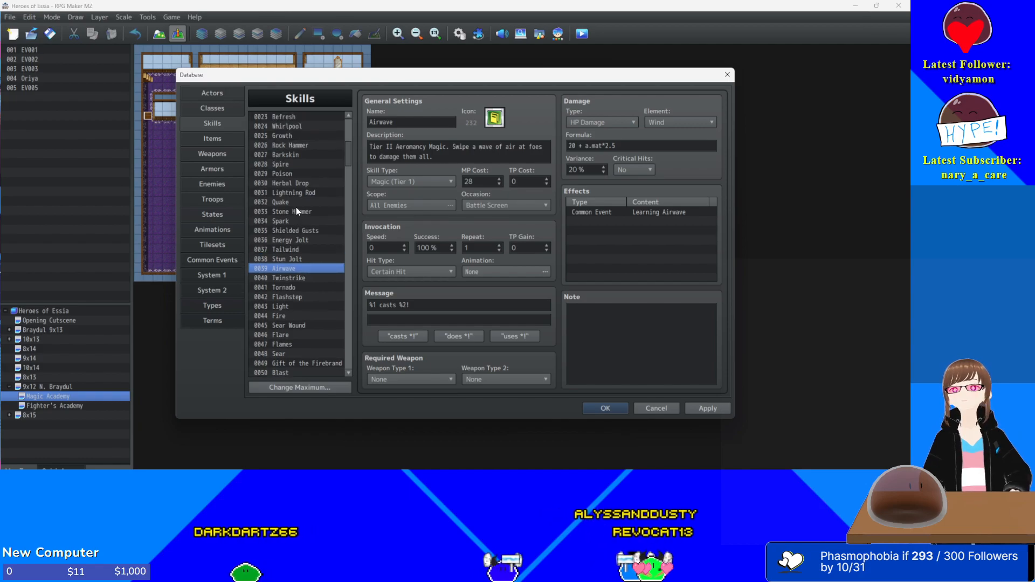
pyautogui.scroll(2, 296, 207)
pyautogui.click(296, 144)
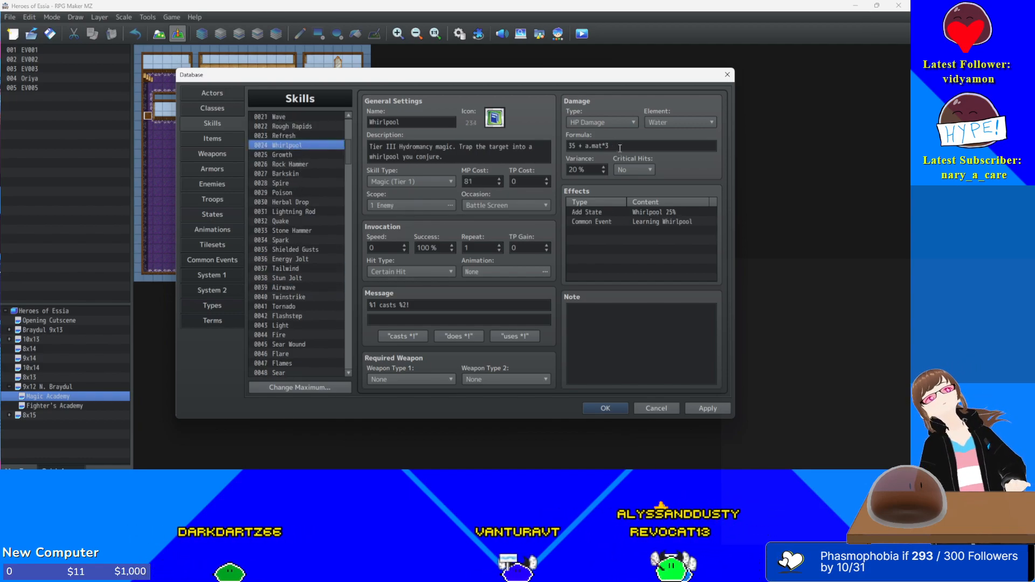
pyautogui.moveTo(619, 149)
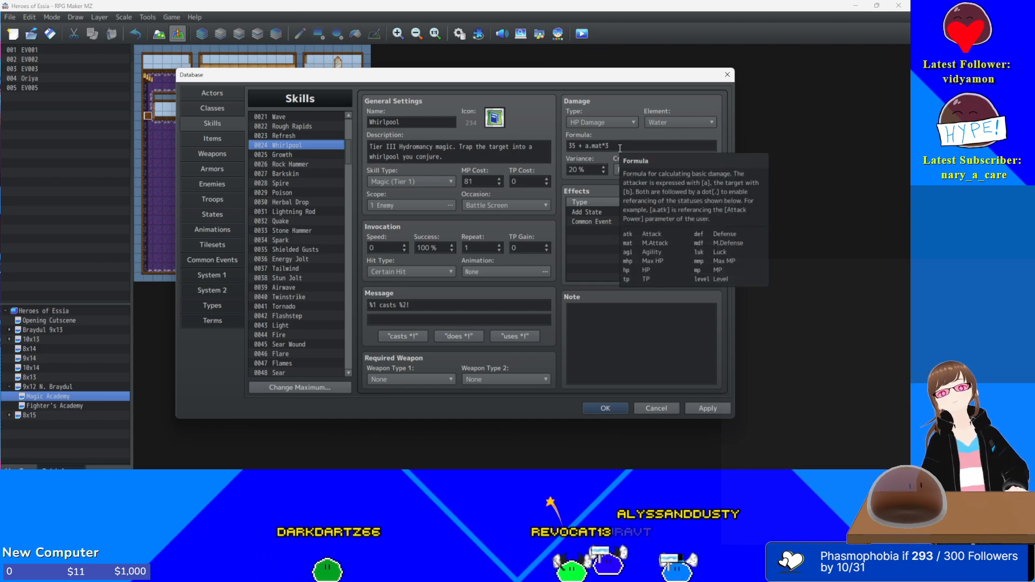
pyautogui.click(582, 146)
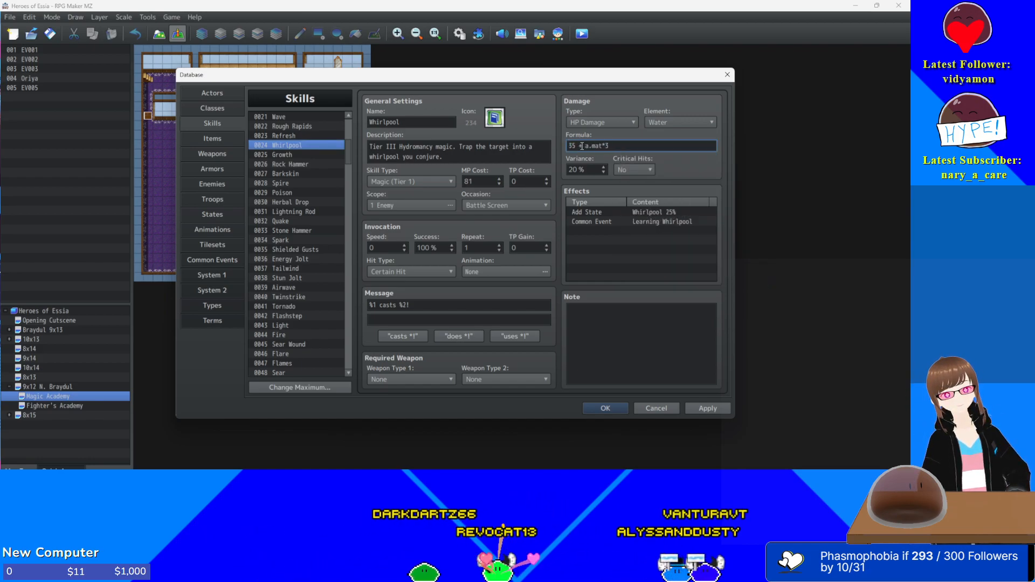
pyautogui.moveTo(579, 146); pyautogui.dragTo(568, 146)
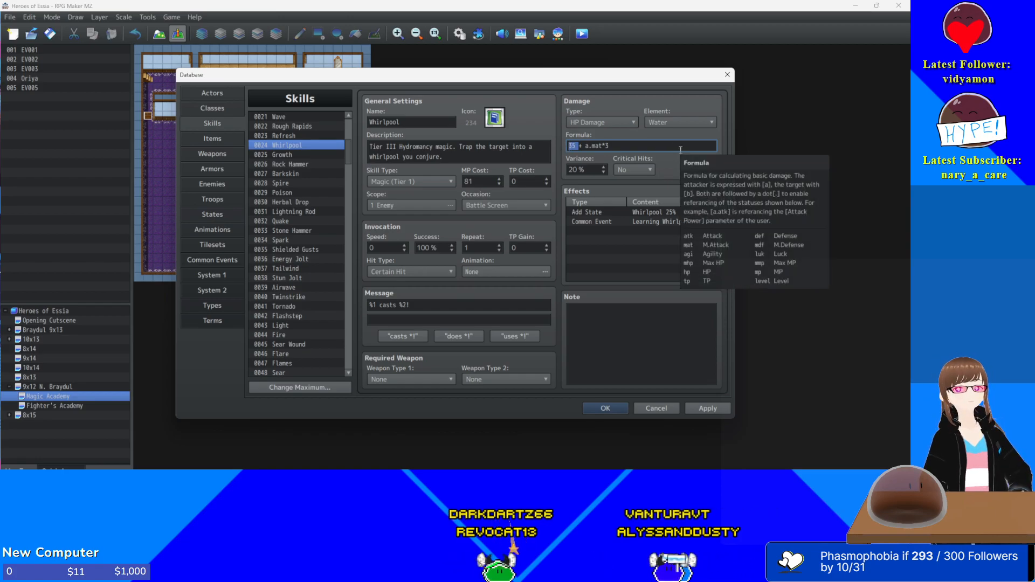
pyautogui.write('45')
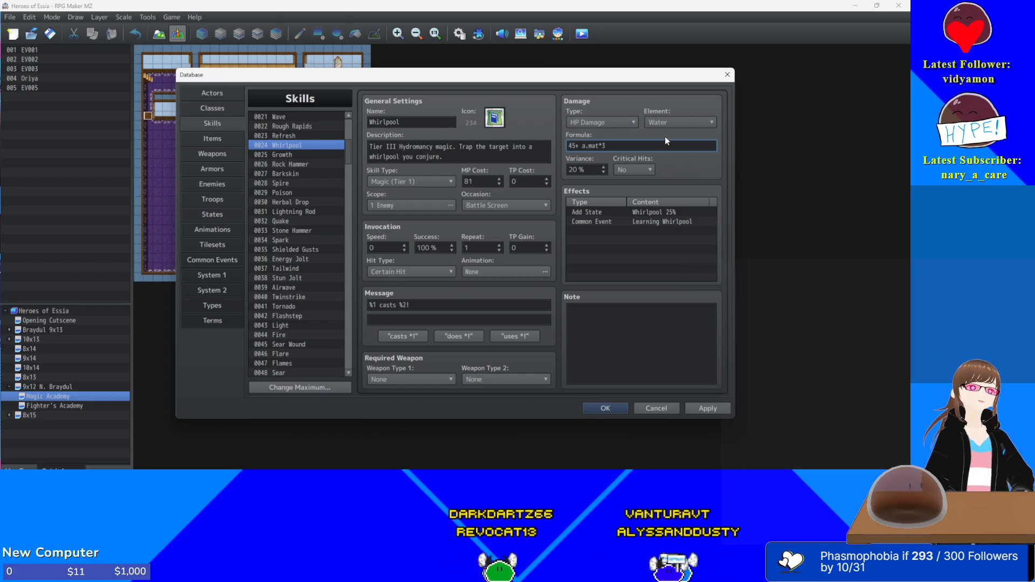
pyautogui.press('BackSpace')
pyautogui.press('BackSpace')
pyautogui.write('2.5')
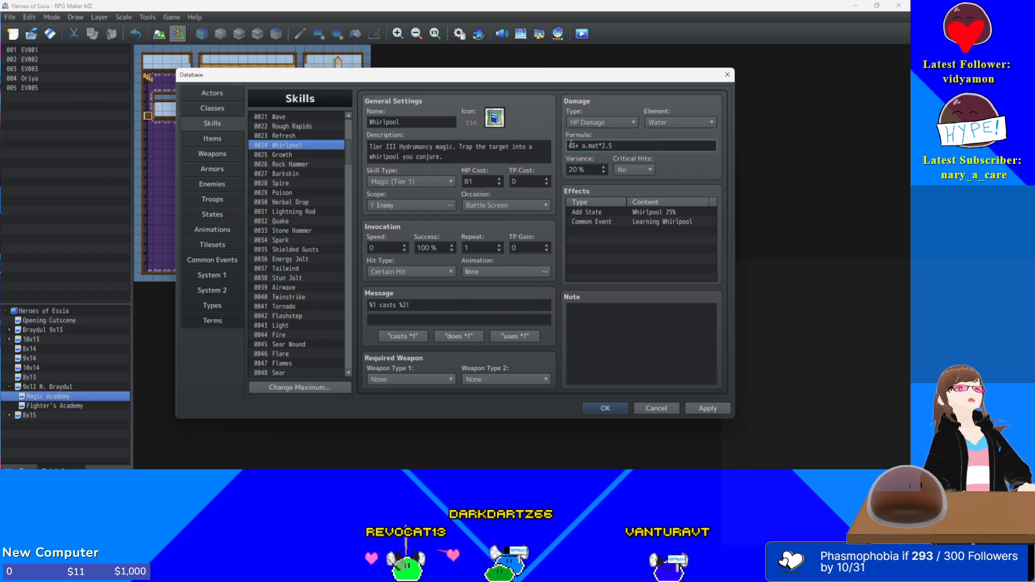
pyautogui.click(575, 146)
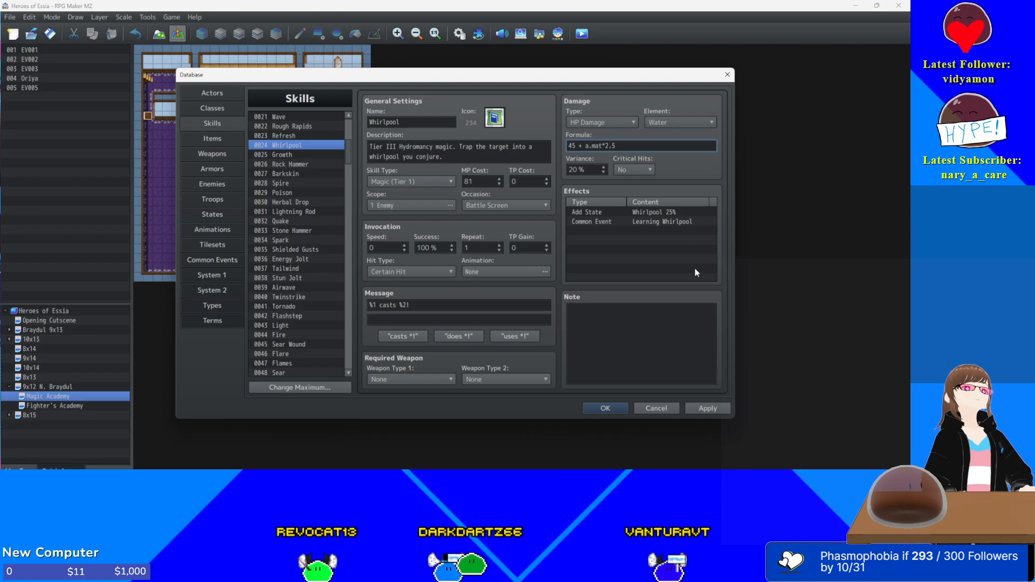
pyautogui.click(695, 409)
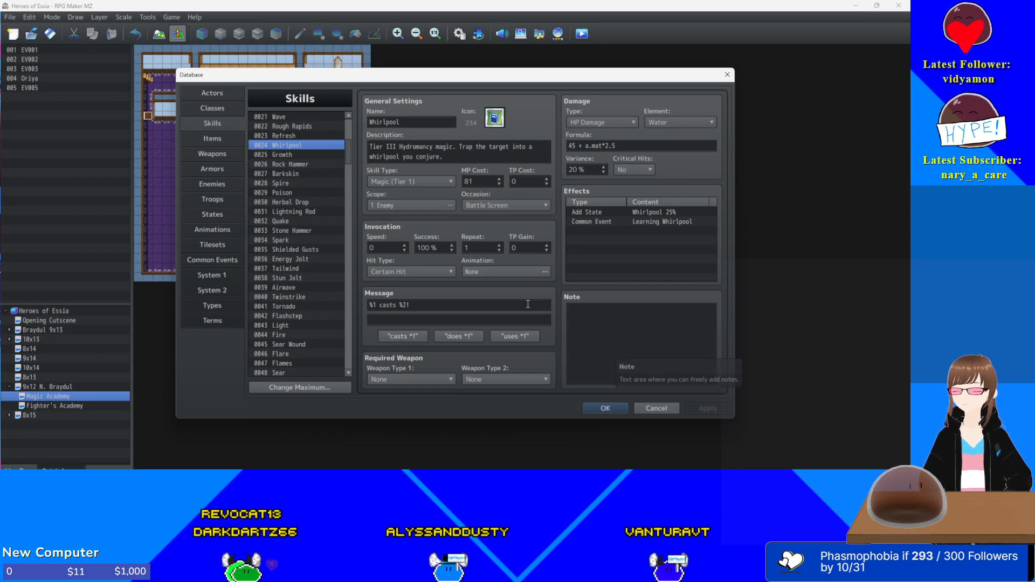
# - Set the chances of the Pyrotechnics skill's Blind and Stun states to 45% each and apply the change
pyautogui.scroll(-2, 296, 335)
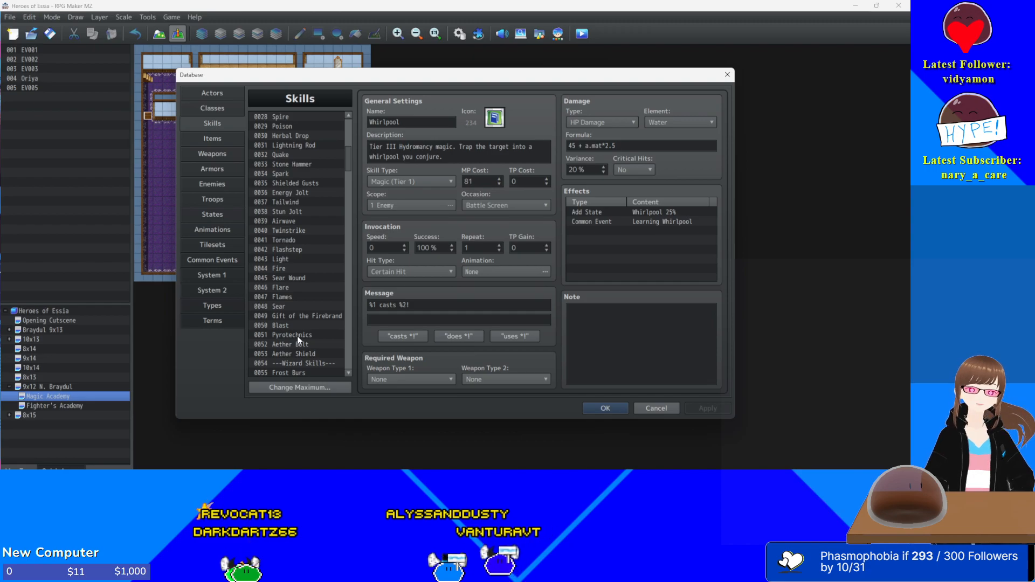
pyautogui.click(297, 335)
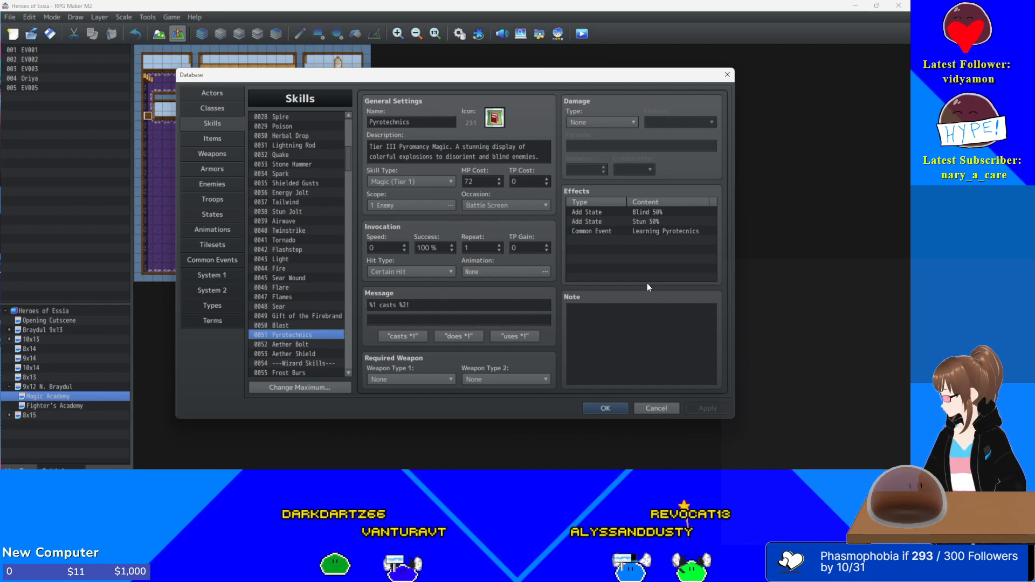
pyautogui.click(636, 212)
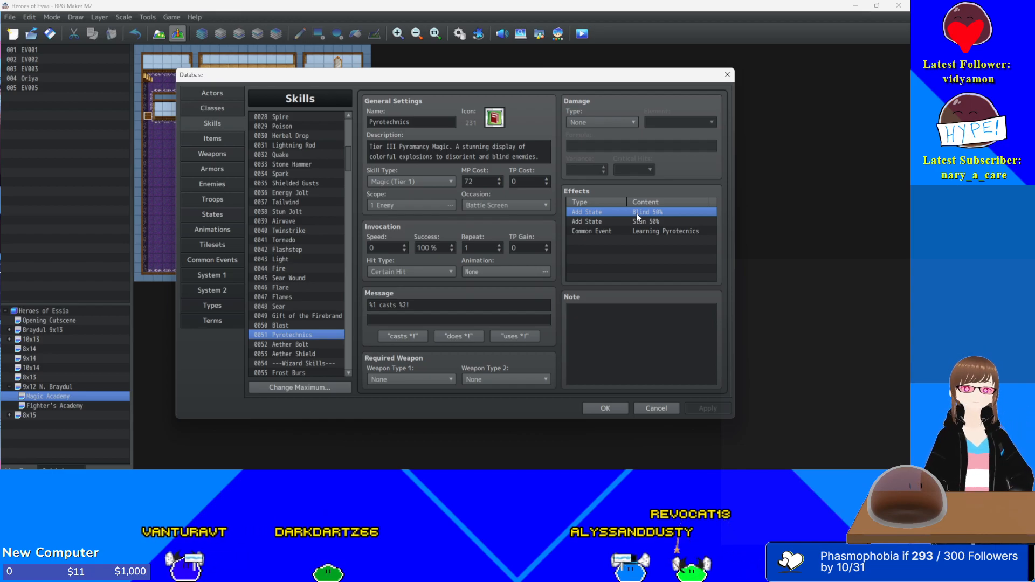
pyautogui.doubleClick(636, 213)
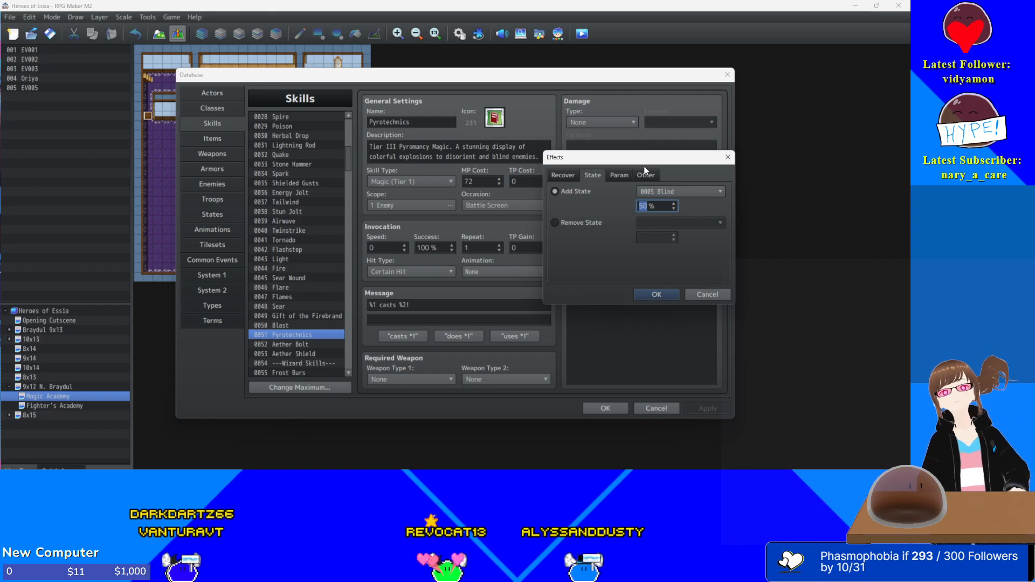
pyautogui.press('Return')
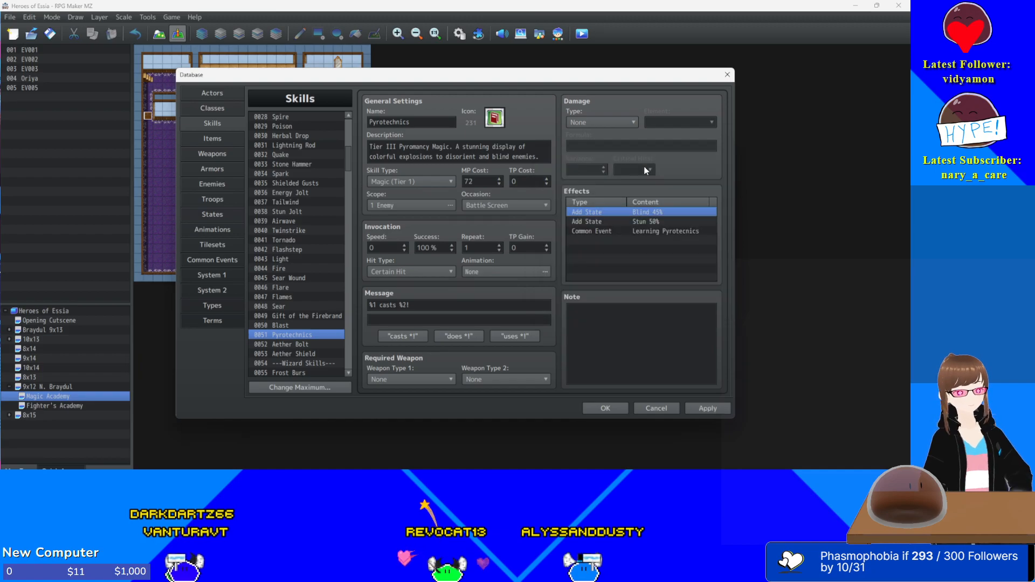
pyautogui.doubleClick(669, 220)
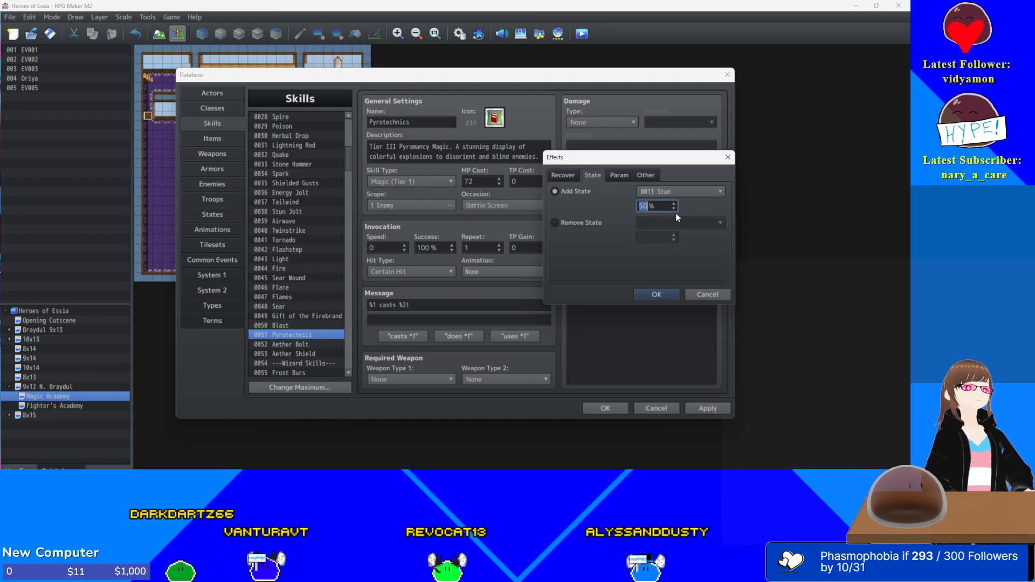
pyautogui.write('45')
pyautogui.press('Return')
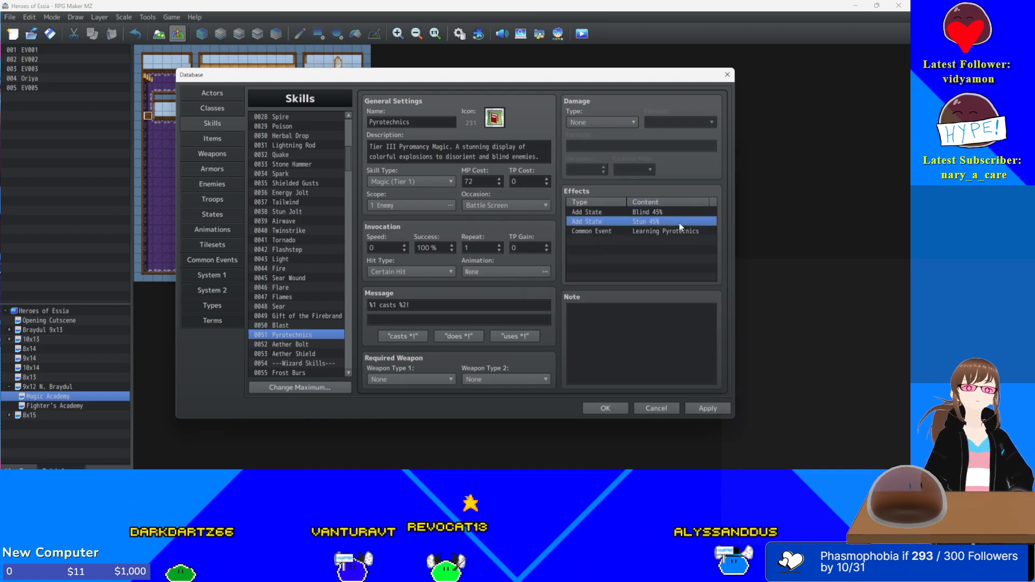
pyautogui.click(715, 408)
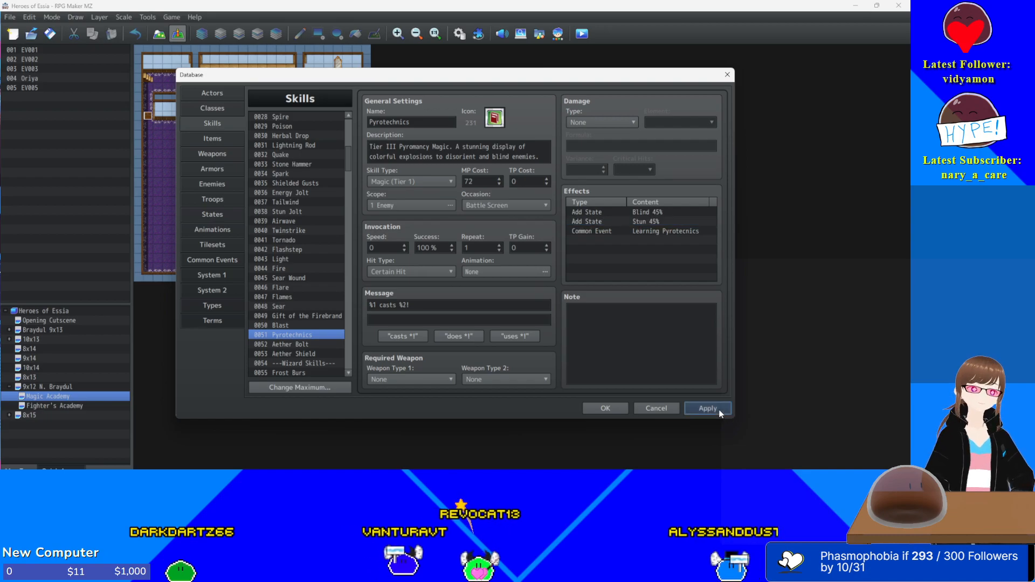
# - Duplicate the 5-turn Defense buff in the Aether Shield skill's effects and apply the change
pyautogui.click(290, 353)
pyautogui.click(619, 212)
pyautogui.hotkey('ctrl', 'c')
pyautogui.hotkey('ctrl', 'v')
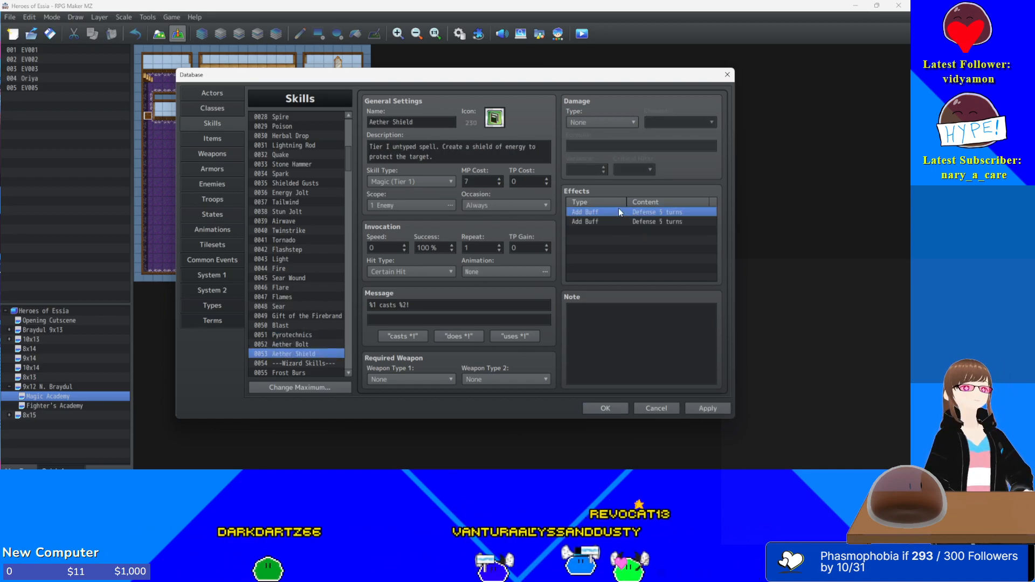
pyautogui.click(702, 407)
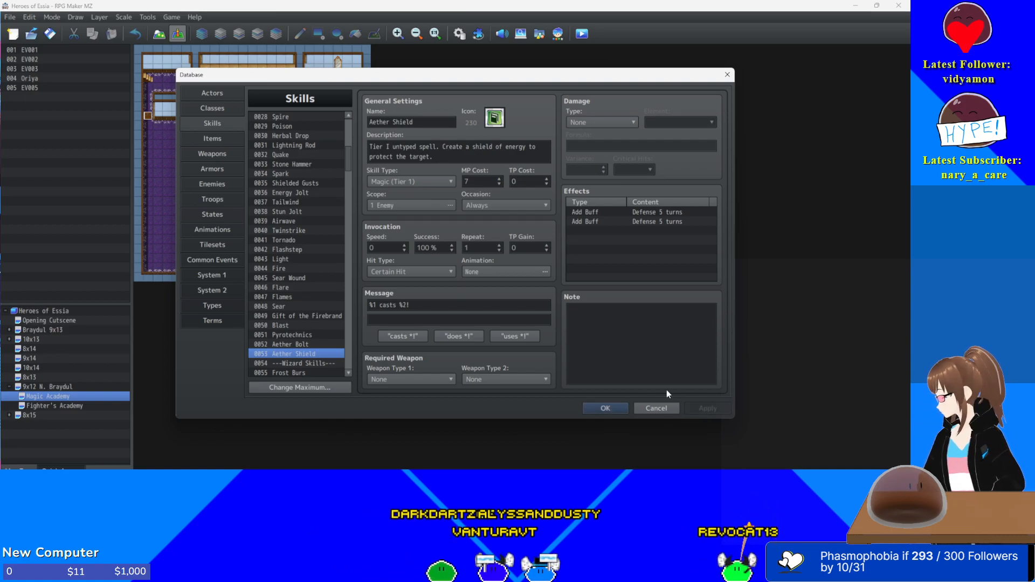
# - Copy the mage skills Frost Burs through Ice Prison over the matching wizard skills, starting at entry 0055
pyautogui.scroll(9, 309, 309)
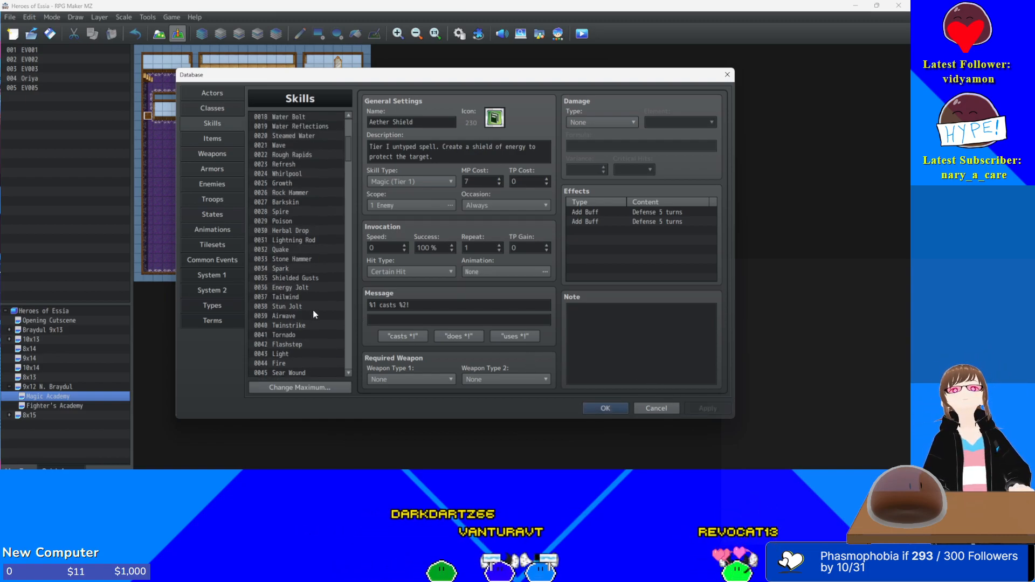
pyautogui.click(302, 173)
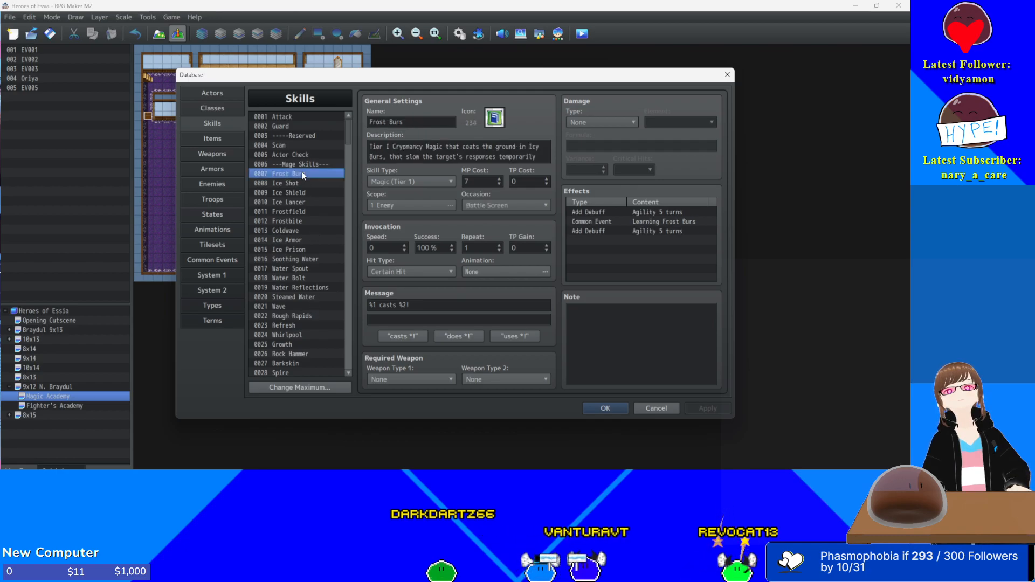
pyautogui.keyDown('shift'); pyautogui.click(298, 250); pyautogui.keyUp('shift')
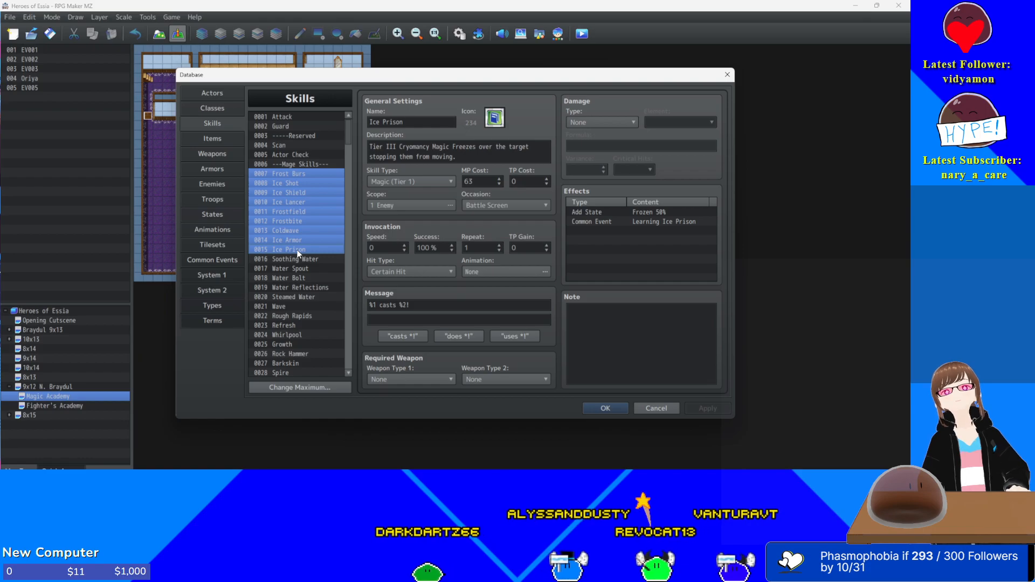
pyautogui.scroll(-3, 298, 254)
pyautogui.scroll(-8, 298, 254)
pyautogui.click(289, 305)
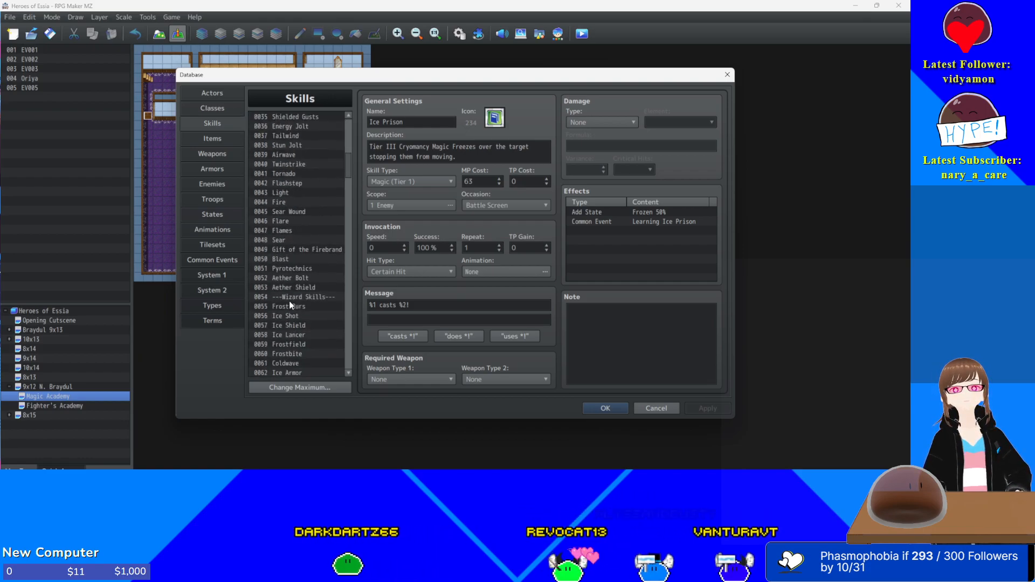
pyautogui.hotkey('ctrl', 'v')
pyautogui.scroll(-3, 293, 305)
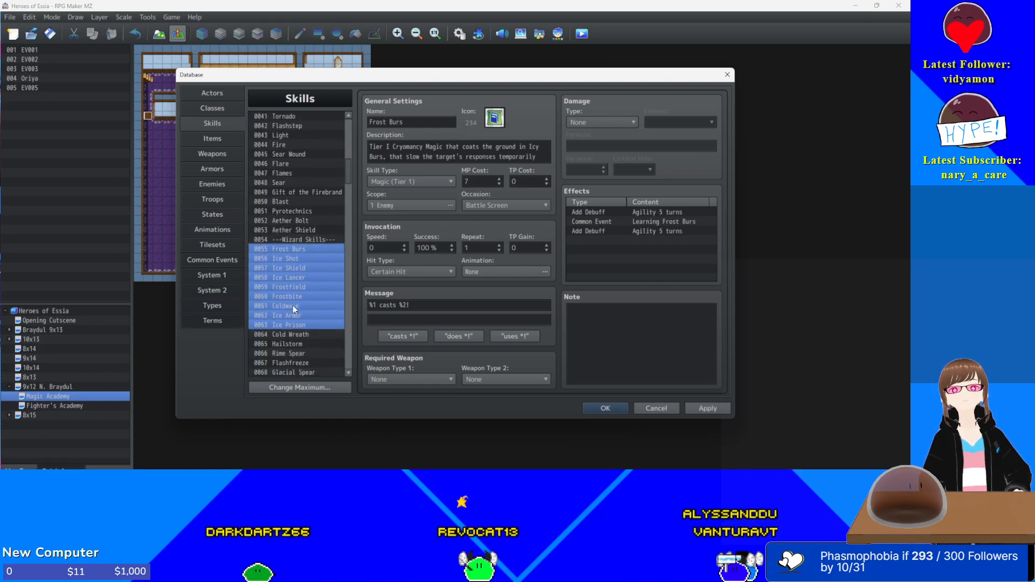
# - Review the skill type choices for the wizard's Frost Burs, keep Magic (Tier 1), and open the wizard's Ice Shot
pyautogui.click(396, 180)
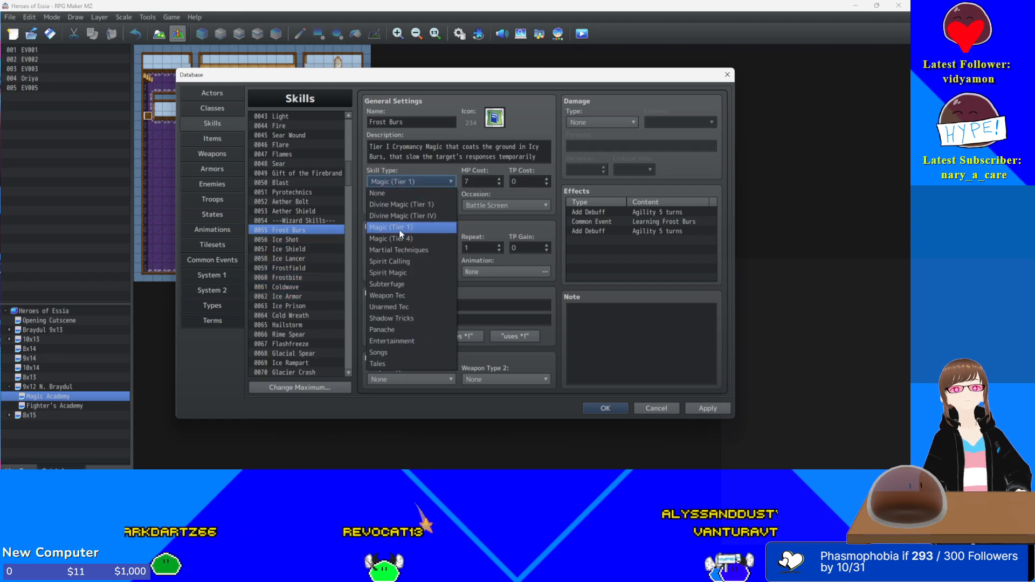
pyautogui.click(412, 229)
pyautogui.click(286, 240)
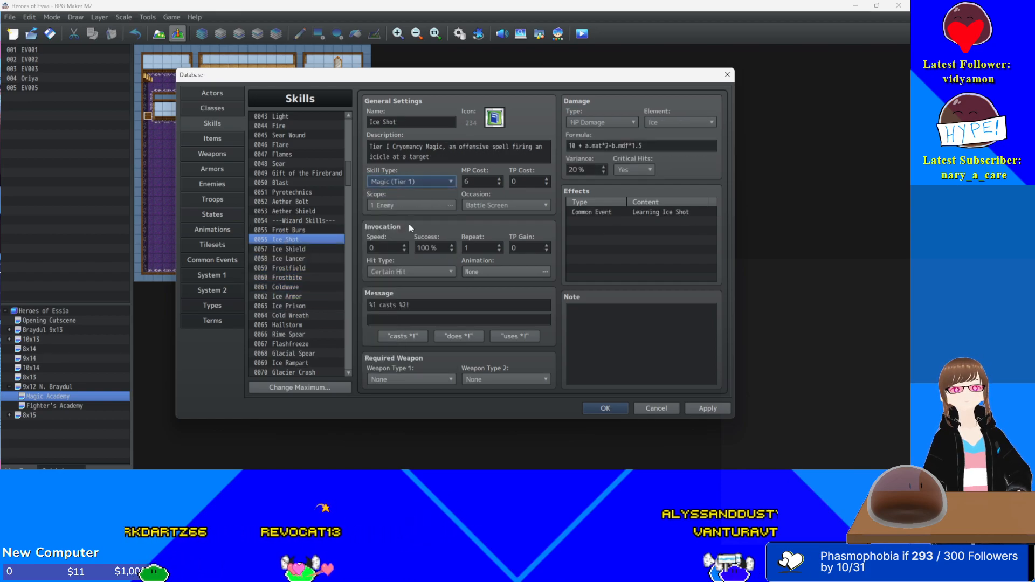
# - Set the skill type of the wizard's Ice Shot, Ice Shield and Ice Lancer to Magic (Tier 4)
pyautogui.click(410, 182)
pyautogui.click(406, 238)
pyautogui.click(304, 249)
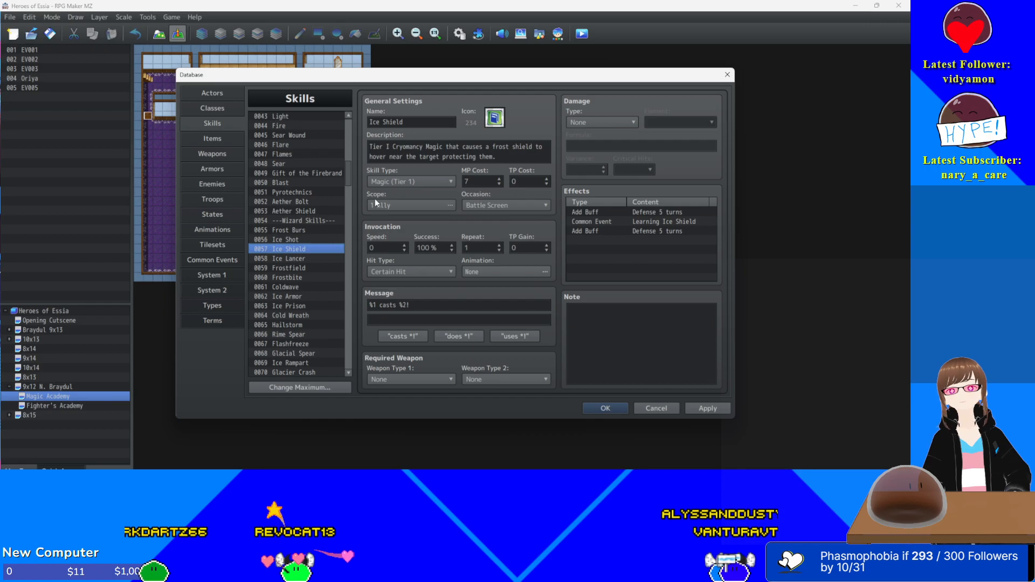
pyautogui.click(398, 181)
pyautogui.click(399, 241)
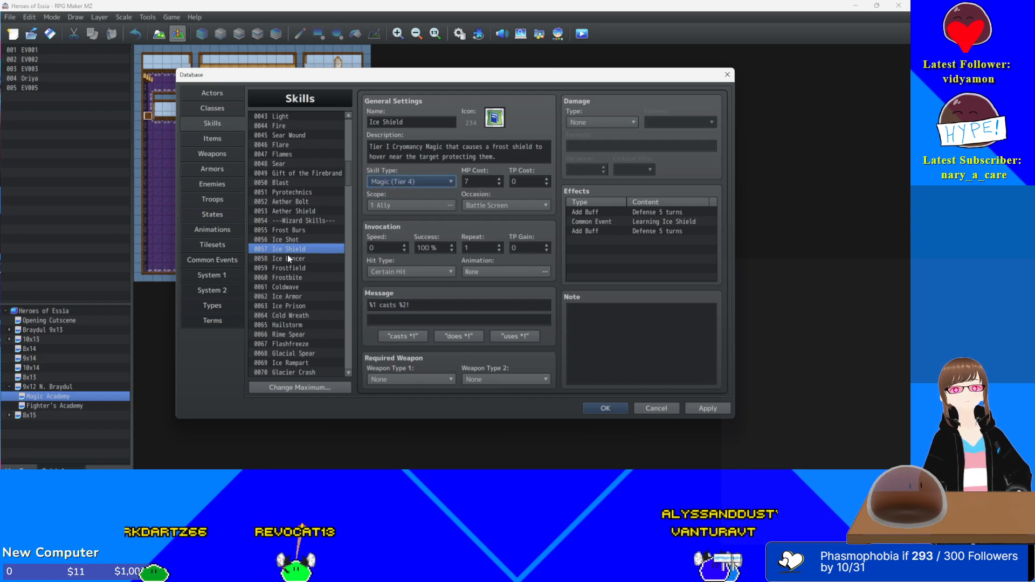
pyautogui.click(287, 257)
pyautogui.click(409, 179)
pyautogui.click(415, 238)
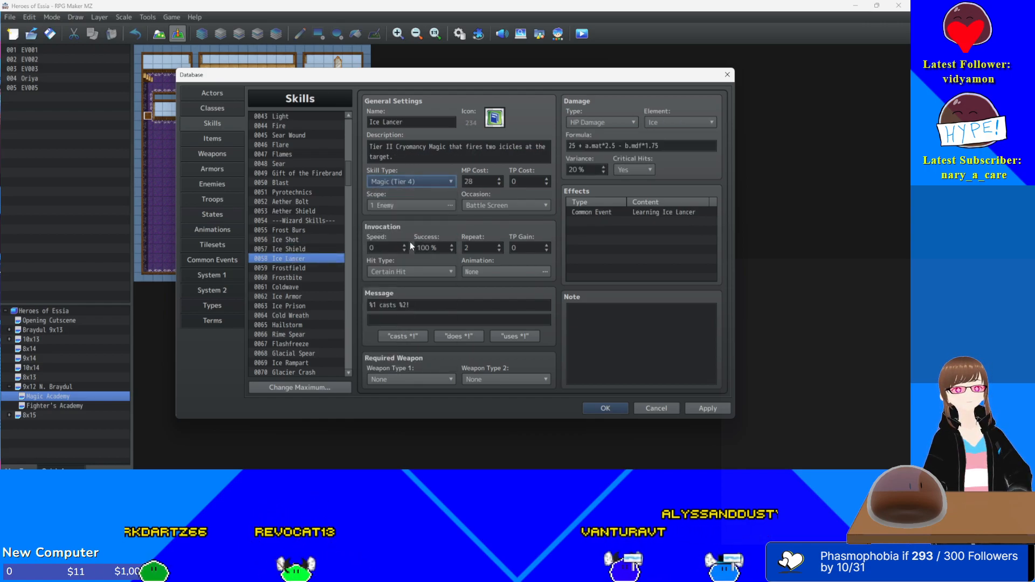
# - Change the wizard's Frostfield, Frostbite and Coldwave to the Magic (Tier 4) skill type
pyautogui.click(291, 269)
pyautogui.click(396, 183)
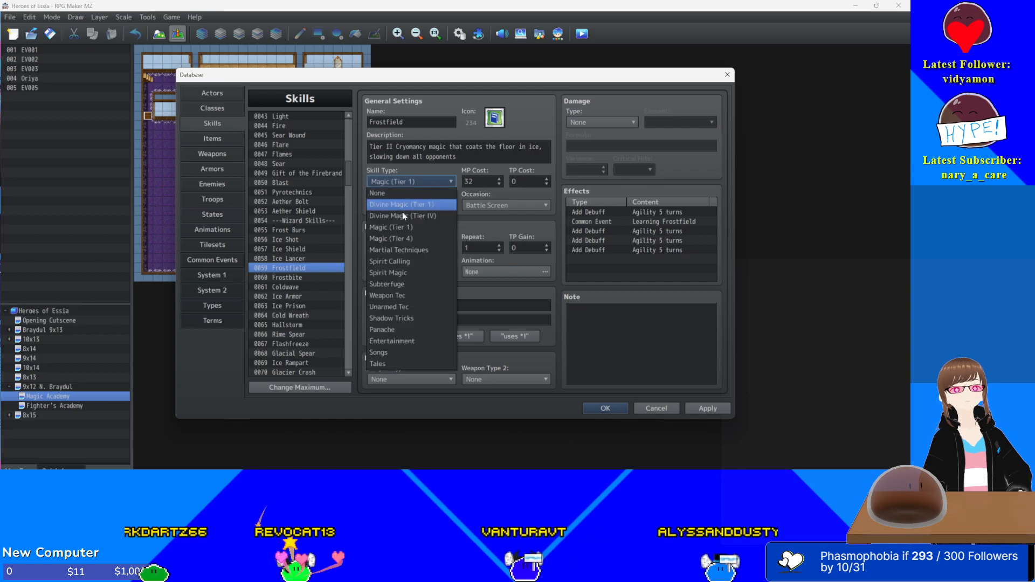
pyautogui.click(407, 238)
pyautogui.click(277, 278)
pyautogui.click(405, 182)
pyautogui.click(405, 239)
pyautogui.click(281, 287)
pyautogui.click(445, 181)
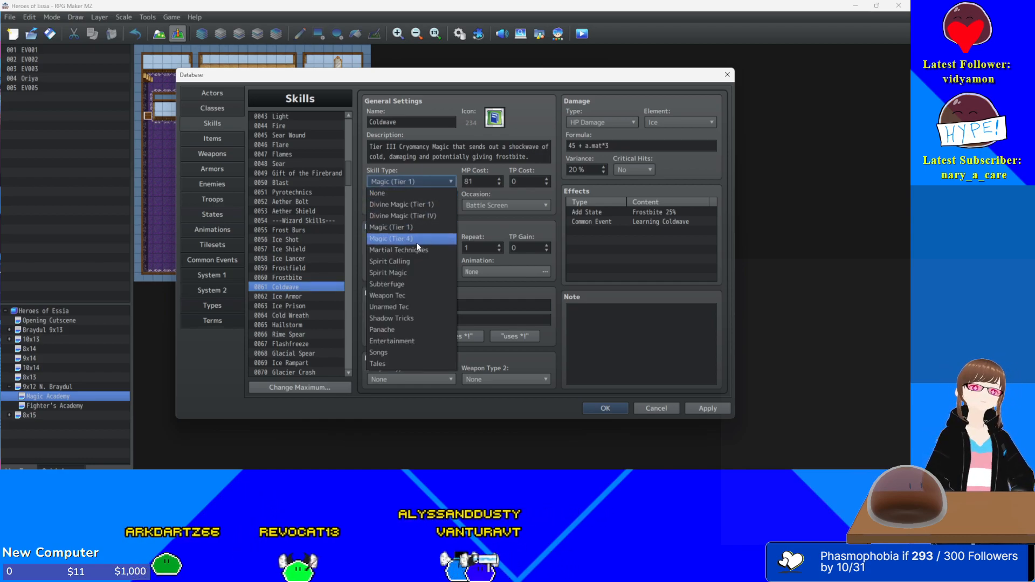
pyautogui.click(416, 239)
# - Assign the Magic (Tier 4) skill type to the wizard's Ice Armor and Ice Prison
pyautogui.click(280, 296)
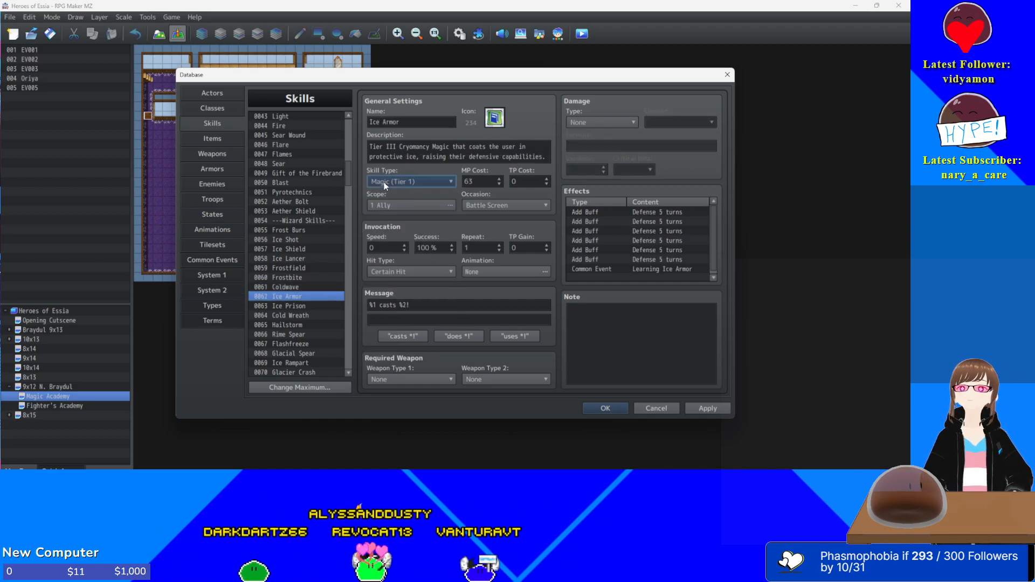
pyautogui.click(409, 182)
pyautogui.click(409, 237)
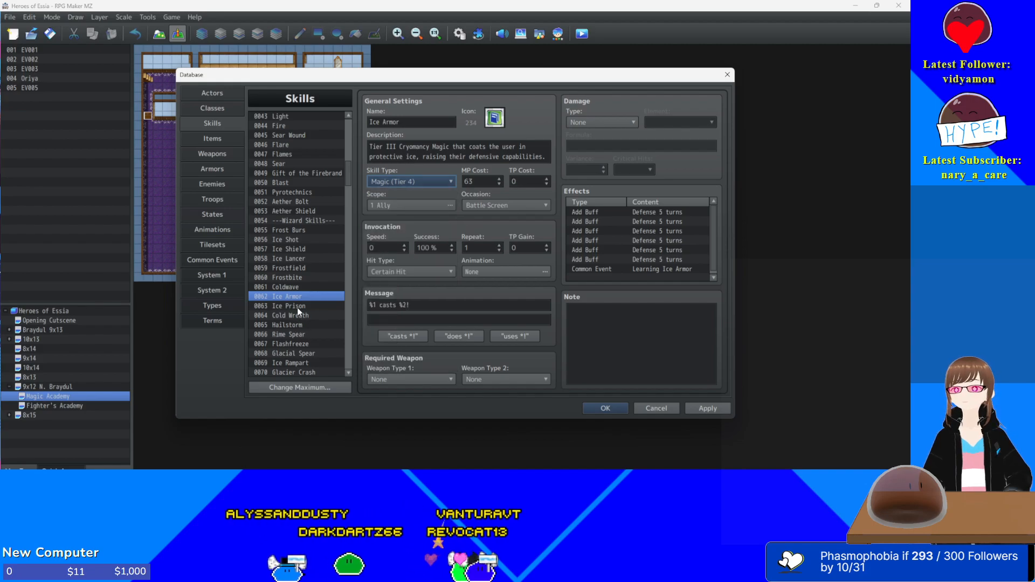
pyautogui.click(297, 306)
pyautogui.click(415, 183)
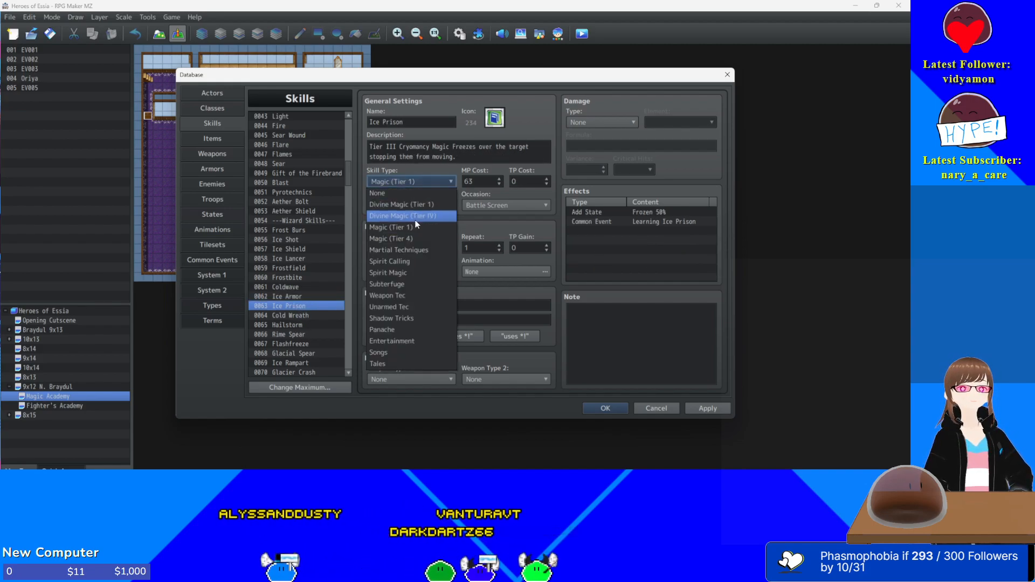
pyautogui.click(409, 241)
# - Rename the wizard skill Cold Wreath as Gift of the Frostbrand
pyautogui.click(292, 315)
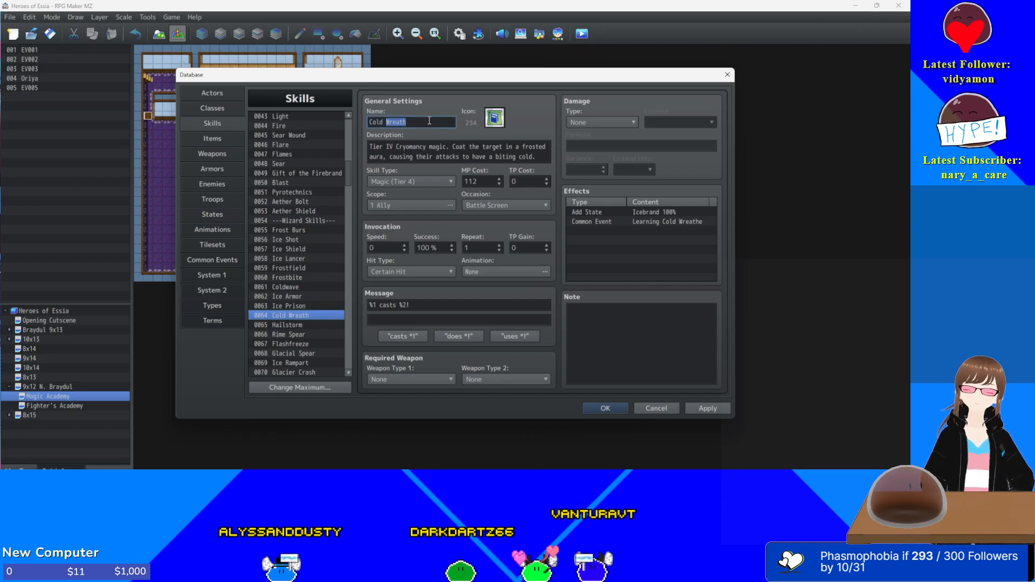
pyautogui.write('Gift of the Frostbrand')
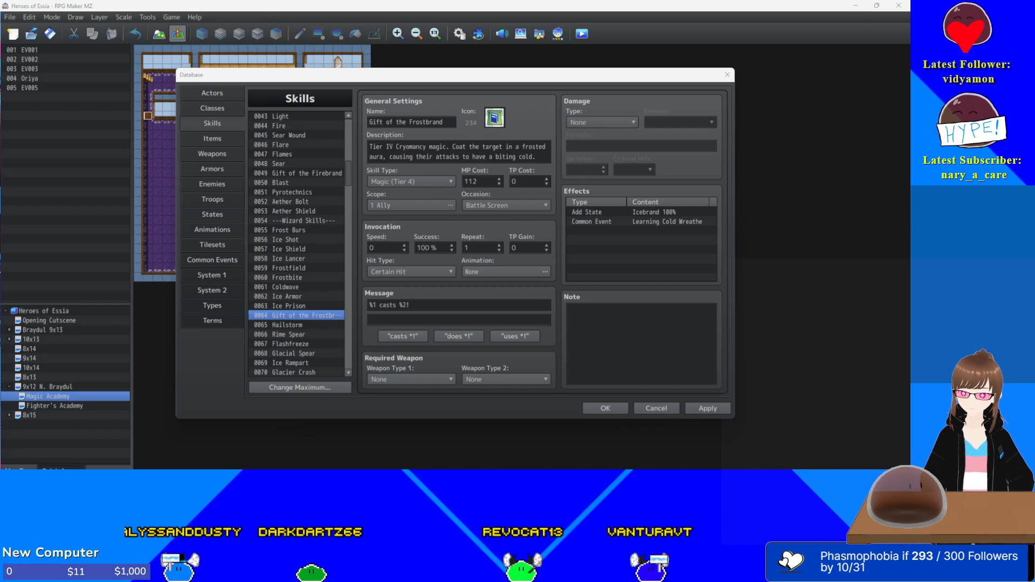
# - Switch to the web browser, run a Google image search for kunemon, and move the window away after viewing the pictures
pyautogui.moveTo(1, 183); pyautogui.dragTo(356, 105)
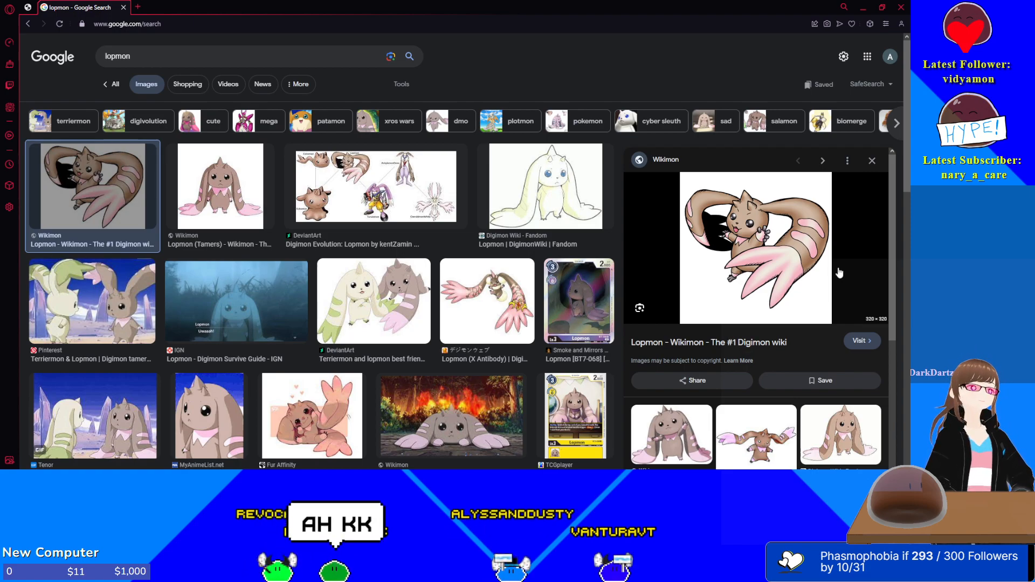
pyautogui.doubleClick(124, 58)
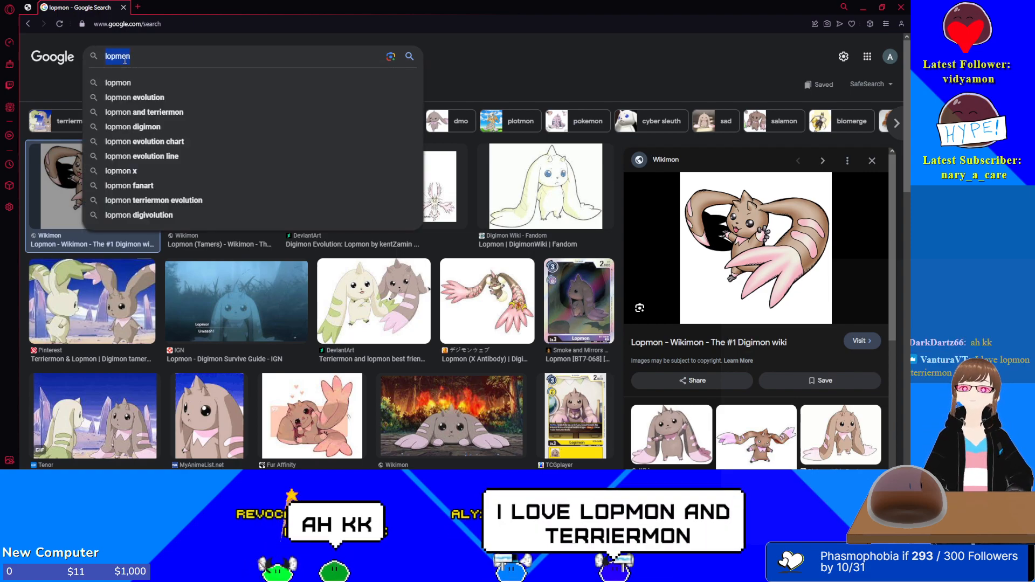
pyautogui.write('kunemon')
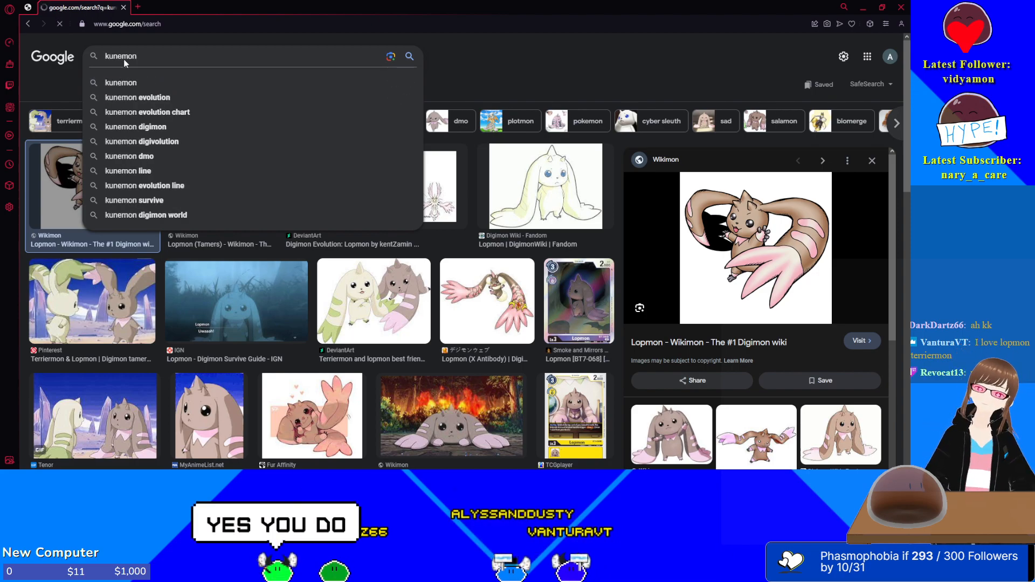
pyautogui.press('Return')
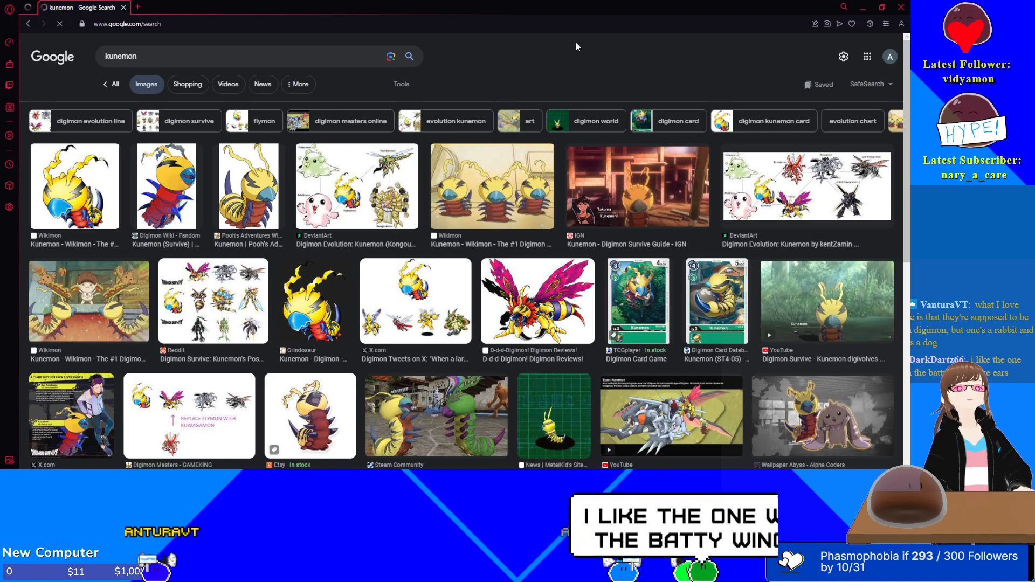
pyautogui.moveTo(566, 11); pyautogui.dragTo(0, 108)
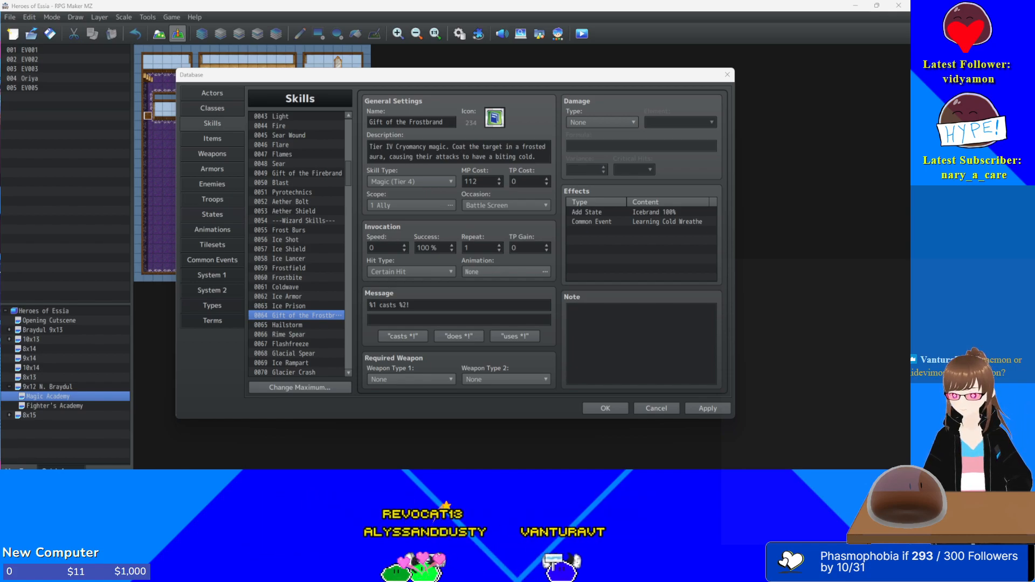
# - Compare the Tsukaimon and Patamon image results in the browser, enlarging the Wikimon picture of Patamon
pyautogui.moveTo(0, 108); pyautogui.dragTo(374, 88)
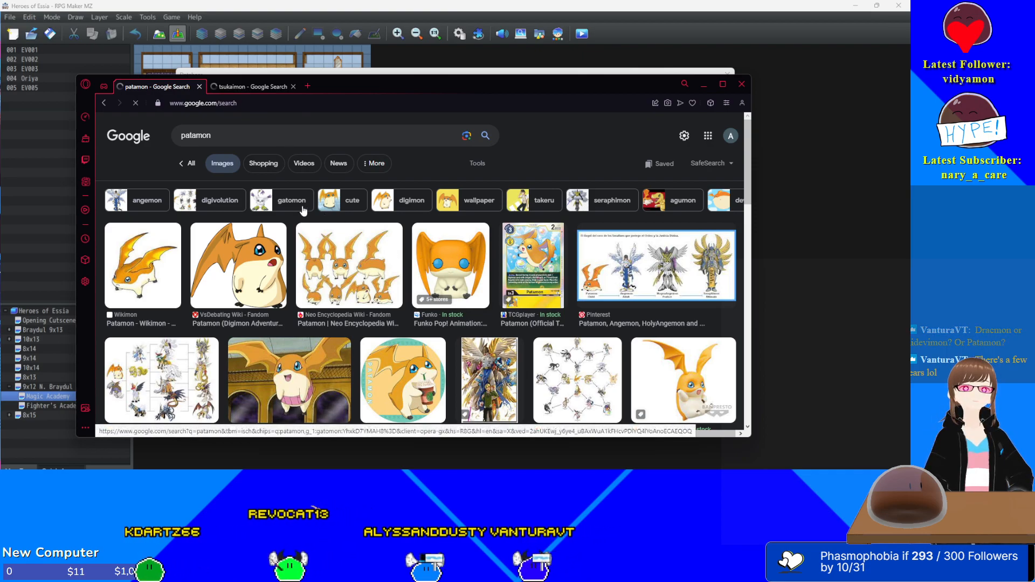
pyautogui.click(240, 93)
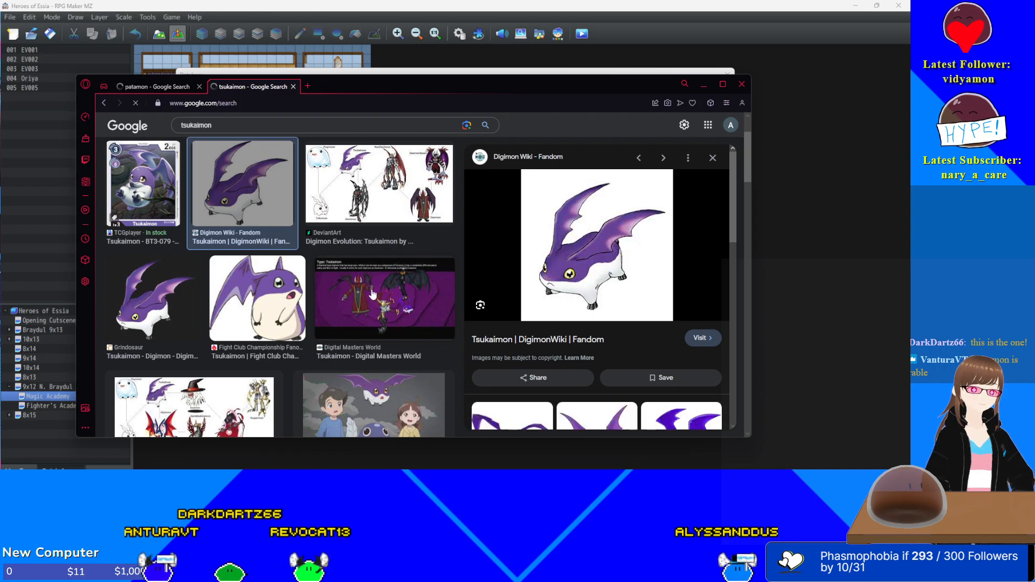
pyautogui.click(141, 89)
pyautogui.click(154, 271)
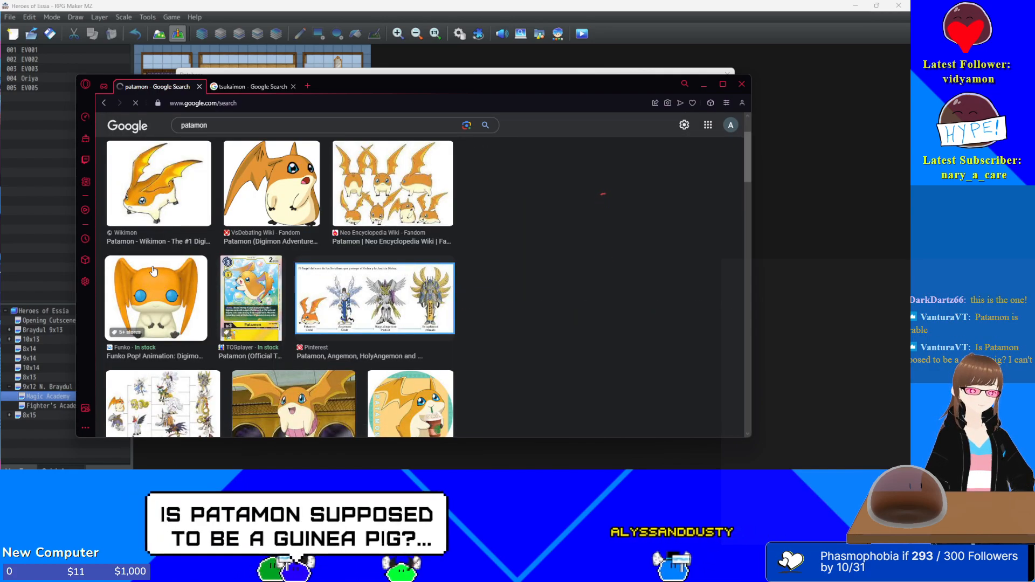
pyautogui.click(165, 204)
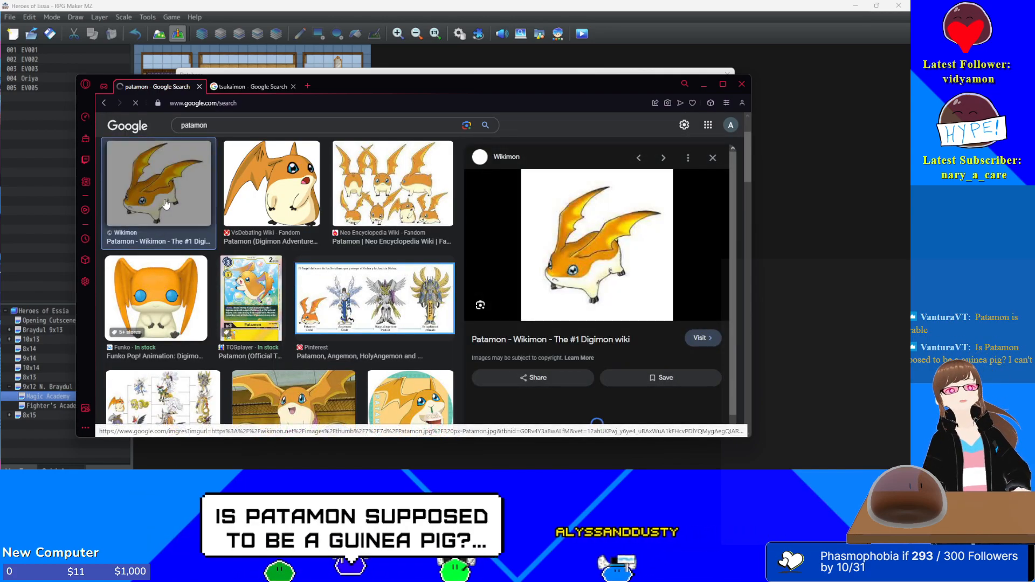
pyautogui.moveTo(483, 89); pyautogui.dragTo(0, 49)
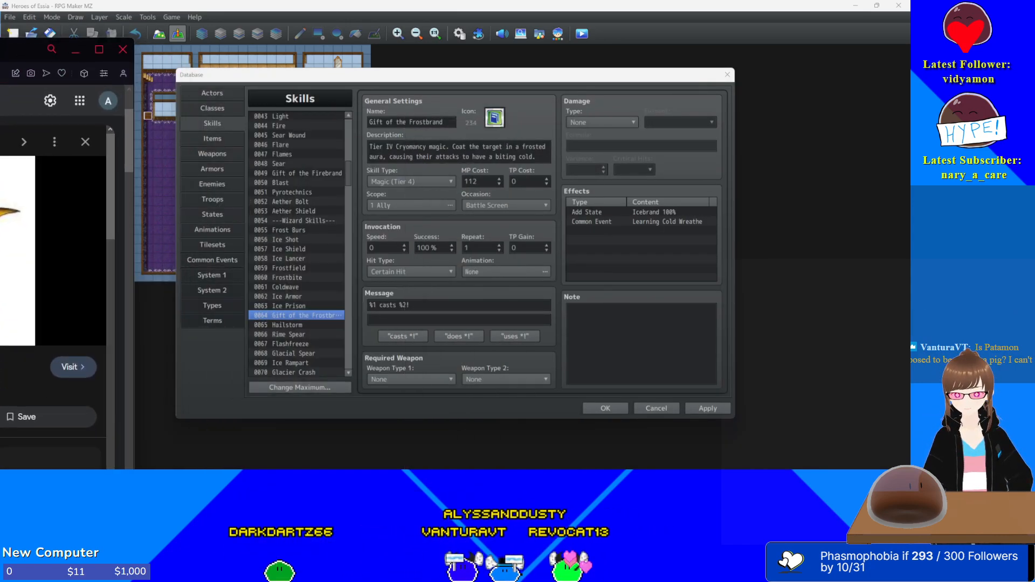
pyautogui.scroll(2, 63, 242)
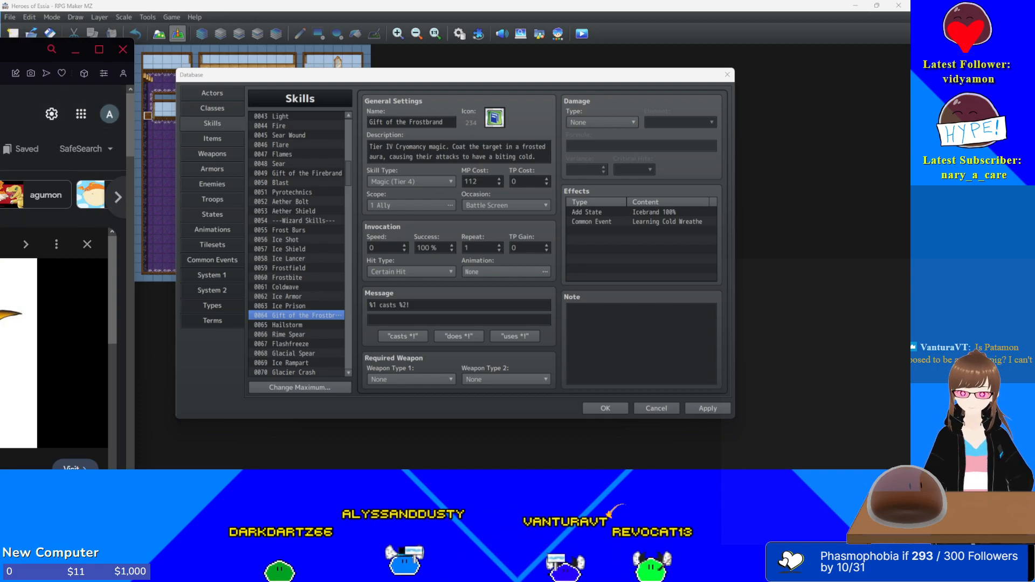
pyautogui.hotkey('alt', 'Tab')
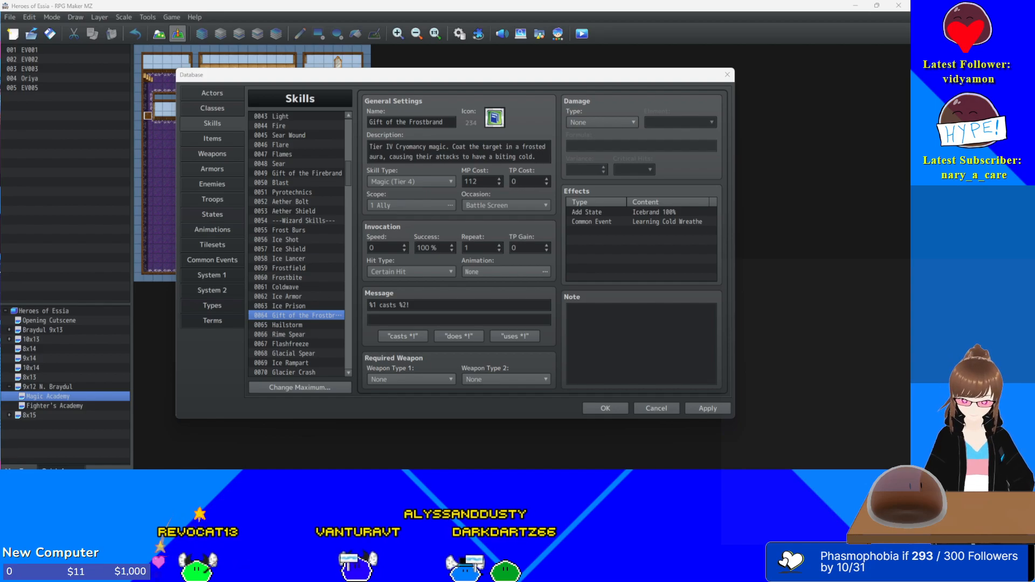
# - View the DigimonWiki pages for Kumamon and Daipenmon, including Daipenmon's enlarged picture, and move the browser away
pyautogui.moveTo(0, 112); pyautogui.dragTo(444, 105)
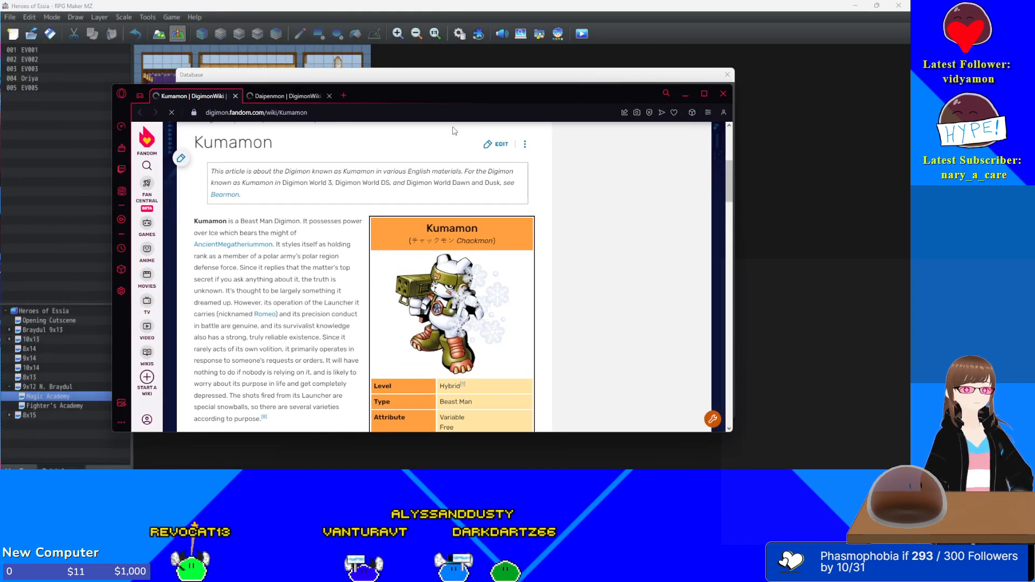
pyautogui.scroll(-1, 539, 279)
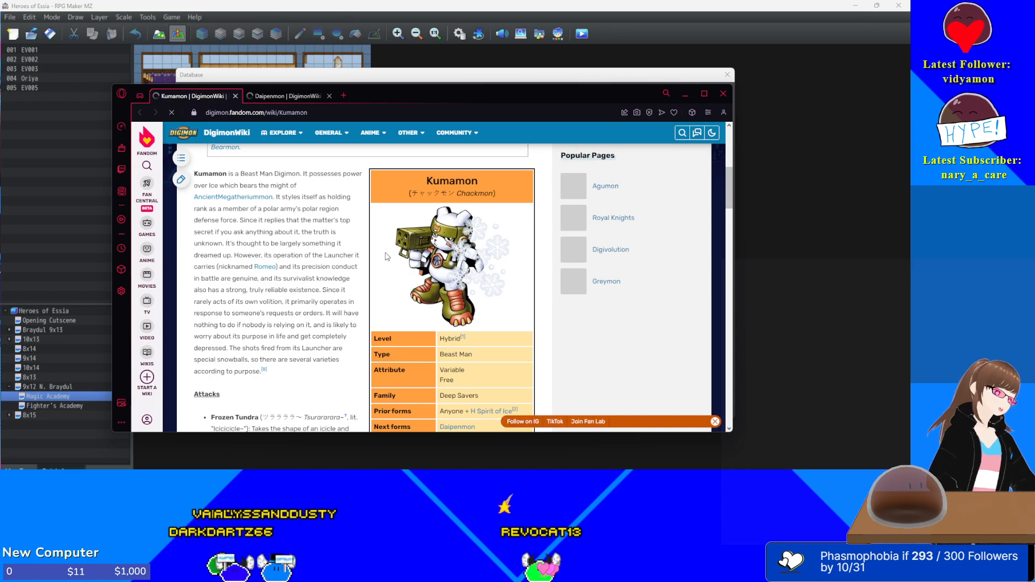
pyautogui.scroll(1, 345, 305)
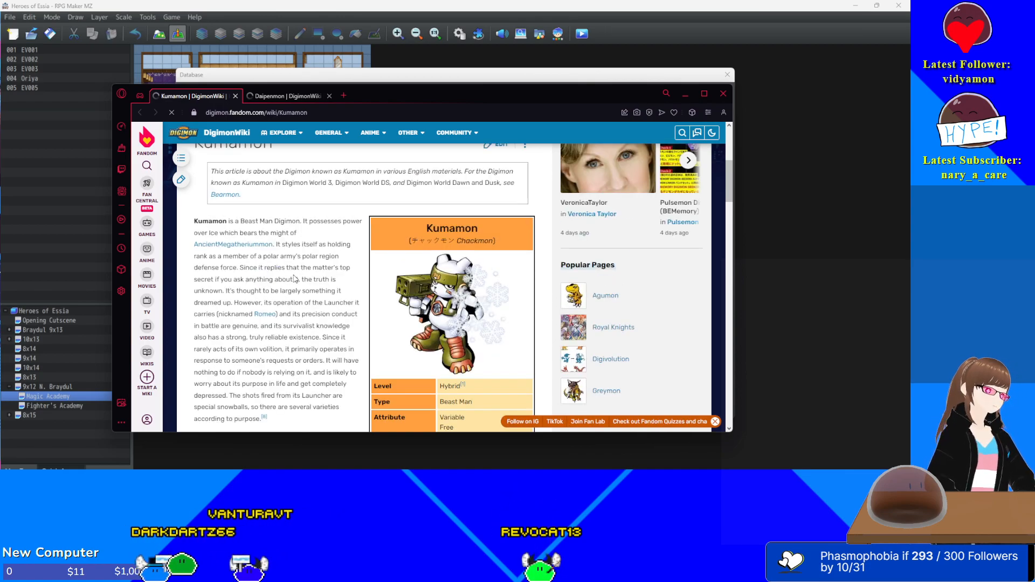
pyautogui.click(267, 98)
pyautogui.scroll(3, 314, 214)
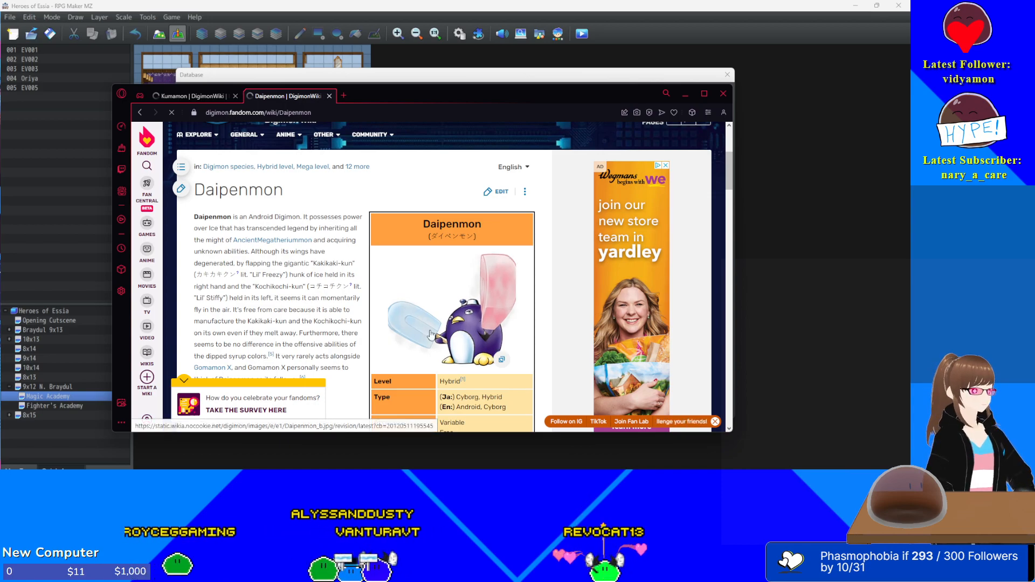
pyautogui.click(446, 335)
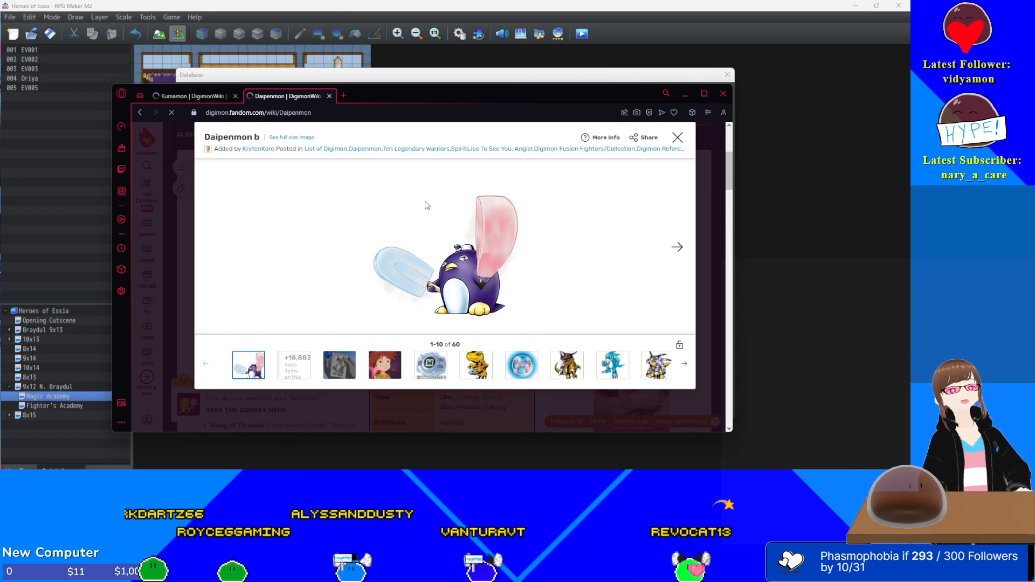
pyautogui.click(677, 137)
pyautogui.moveTo(444, 91); pyautogui.dragTo(0, 93)
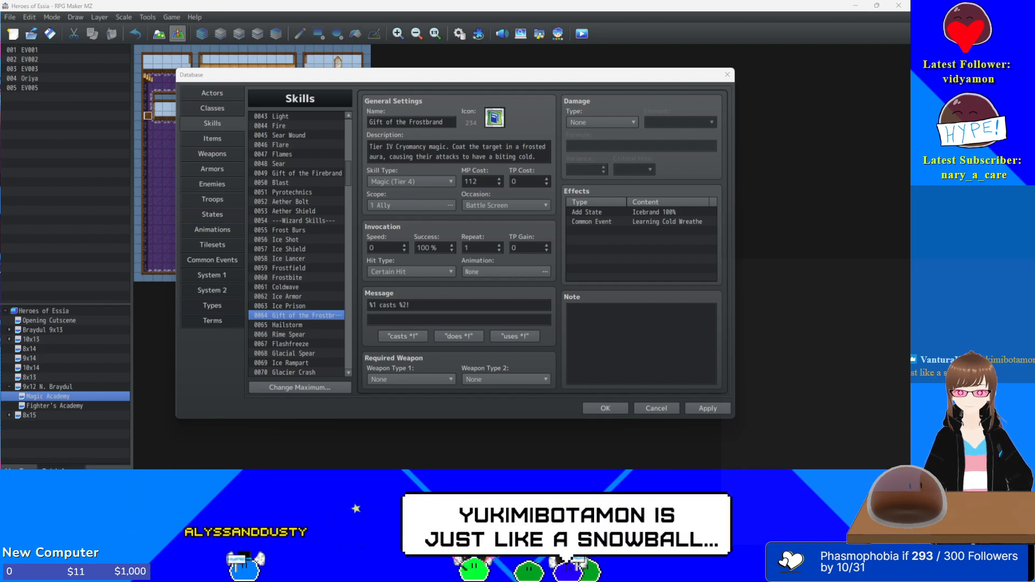
# - Follow YukimiBotamon's evolution line on DigimonWiki through the Nyaromon, Salamon and Gatomon pages
pyautogui.moveTo(0, 97); pyautogui.dragTo(536, 90)
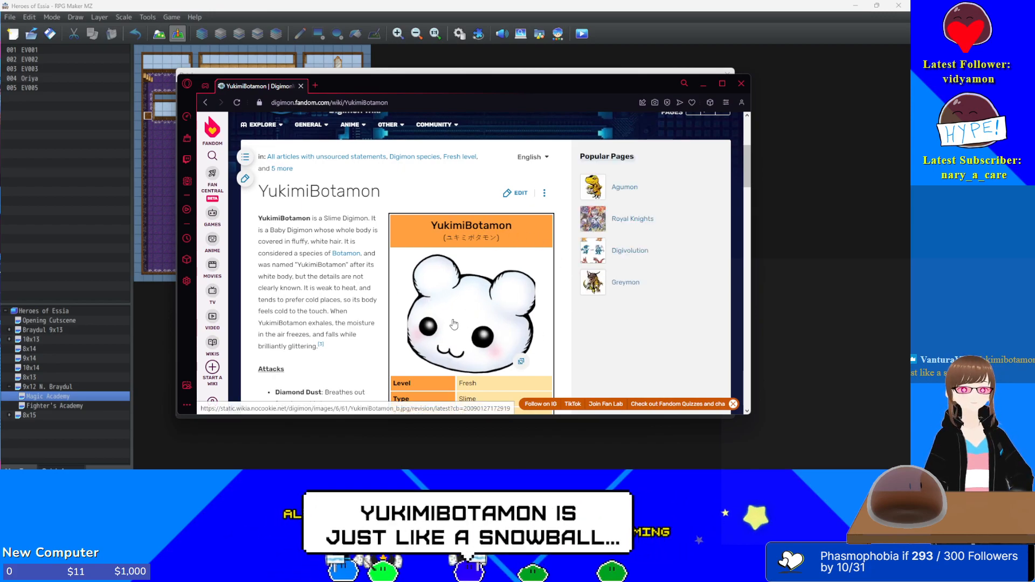
pyautogui.scroll(-2, 444, 304)
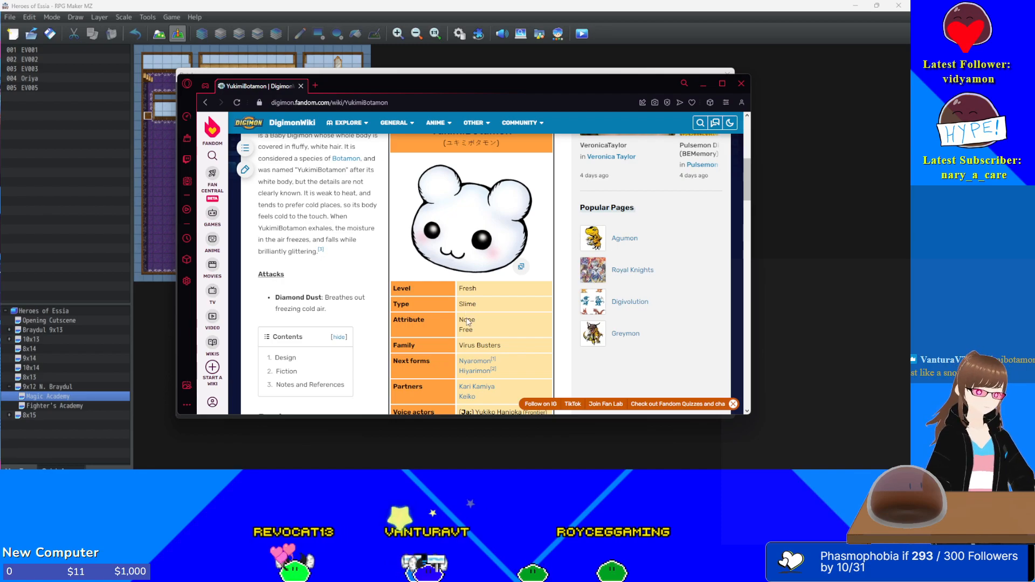
pyautogui.click(432, 362)
pyautogui.scroll(-3, 431, 323)
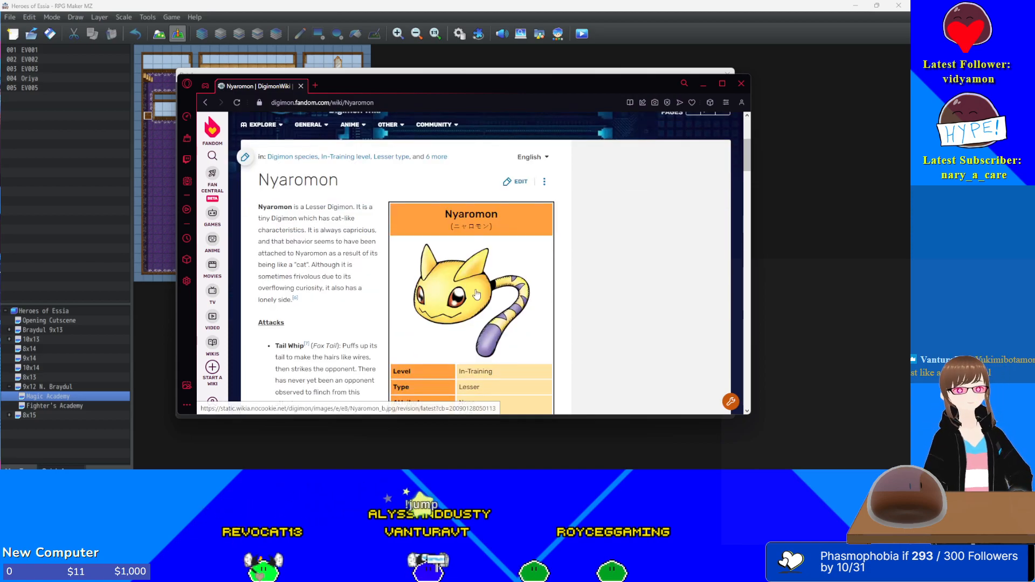
pyautogui.scroll(-2, 489, 303)
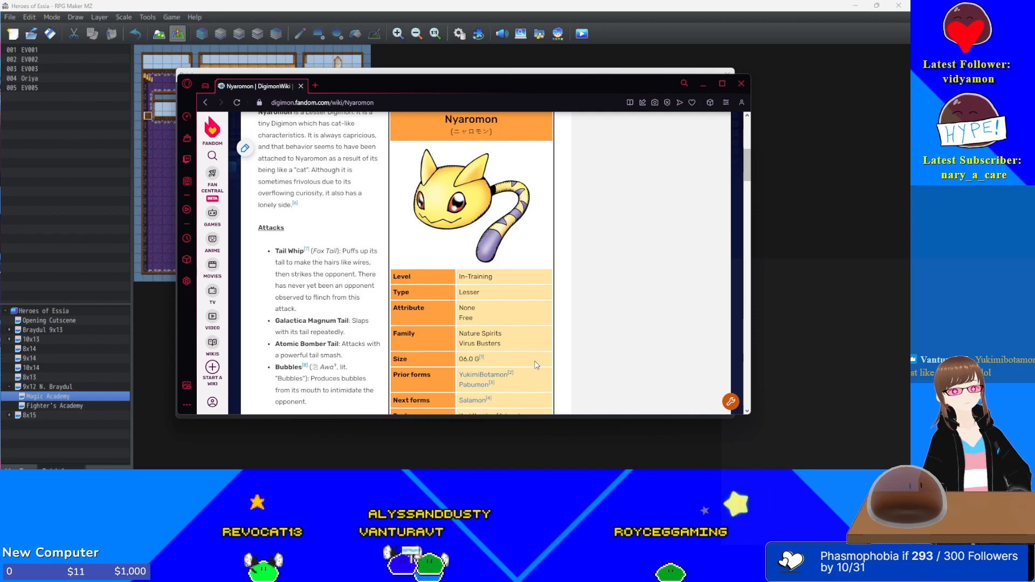
pyautogui.scroll(-1, 507, 335)
pyautogui.click(472, 353)
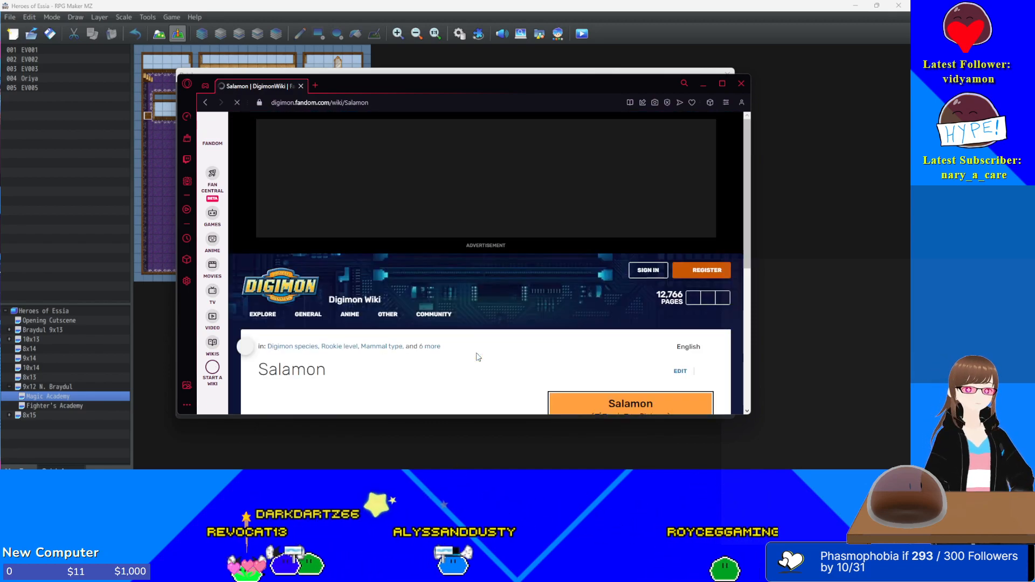
pyautogui.scroll(-1, 467, 338)
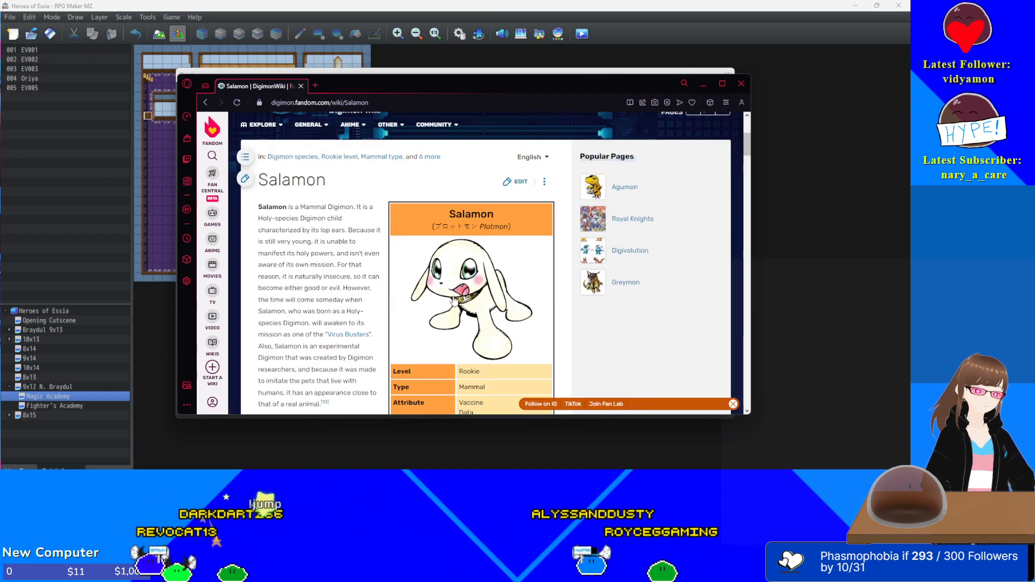
pyautogui.scroll(-4, 463, 328)
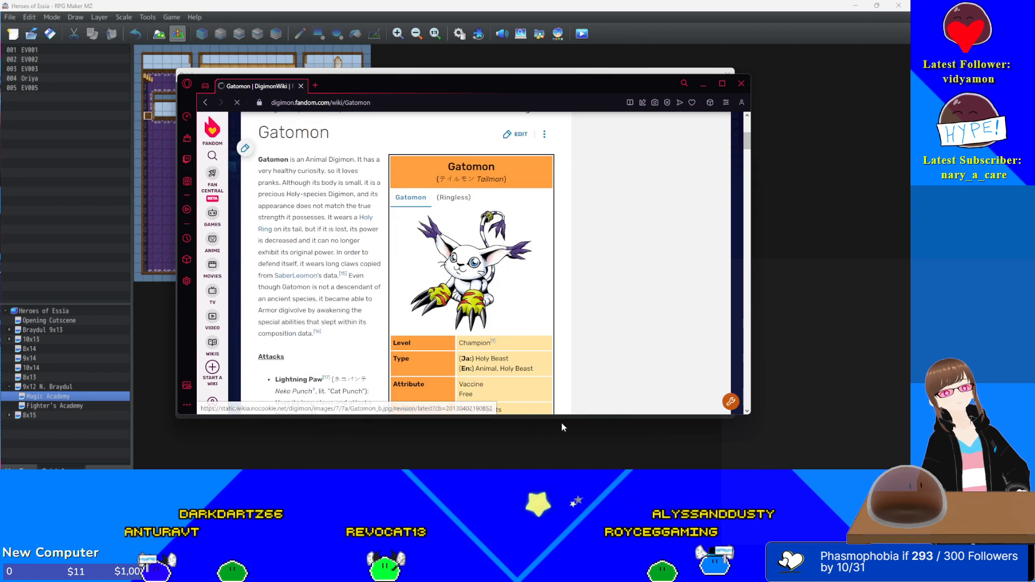
# - Open Angewomon's DigimonWiki page from Gatomon's next forms and look through its profile and evolution list
pyautogui.scroll(-3, 514, 309)
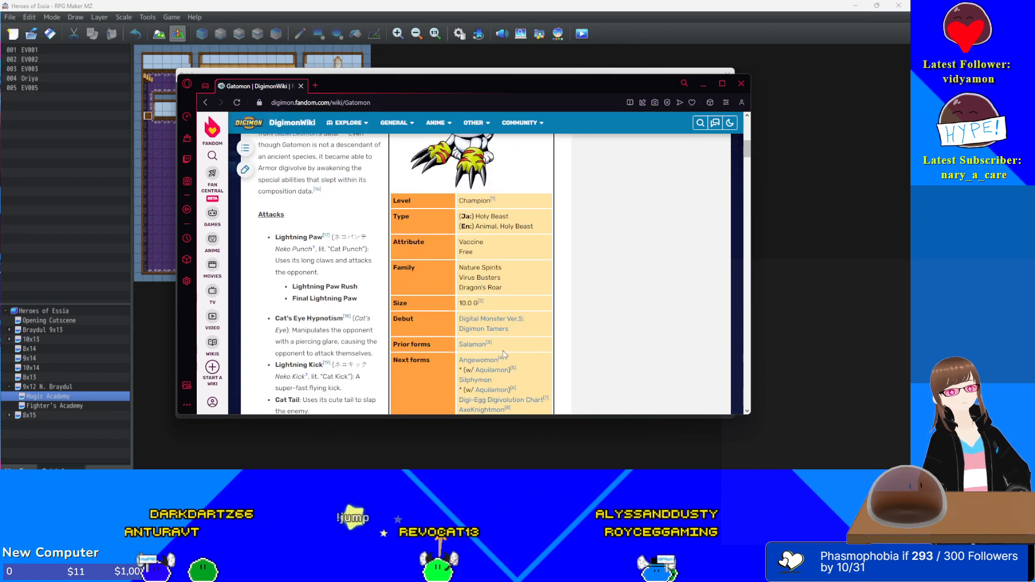
pyautogui.click(482, 361)
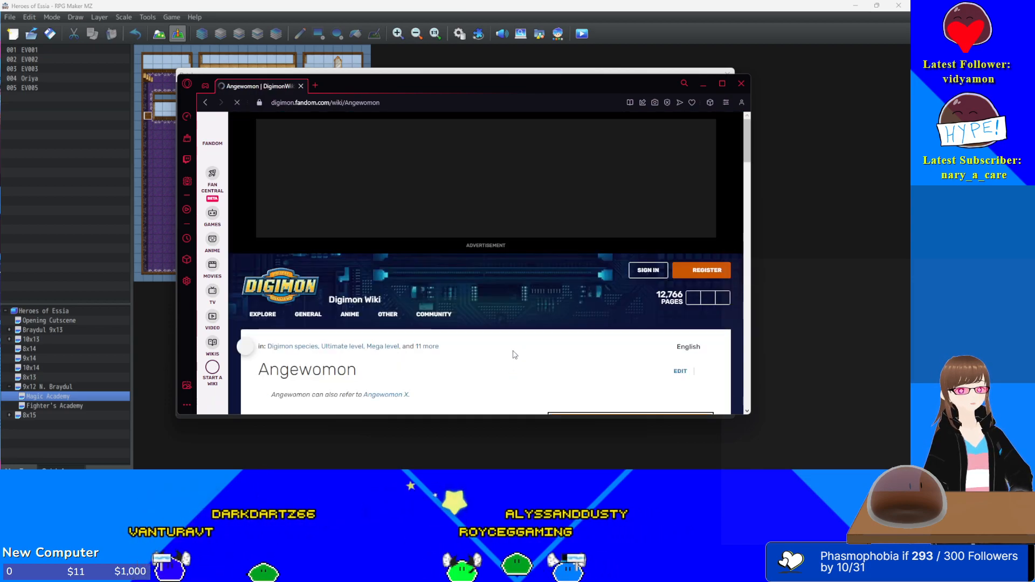
pyautogui.scroll(-4, 515, 354)
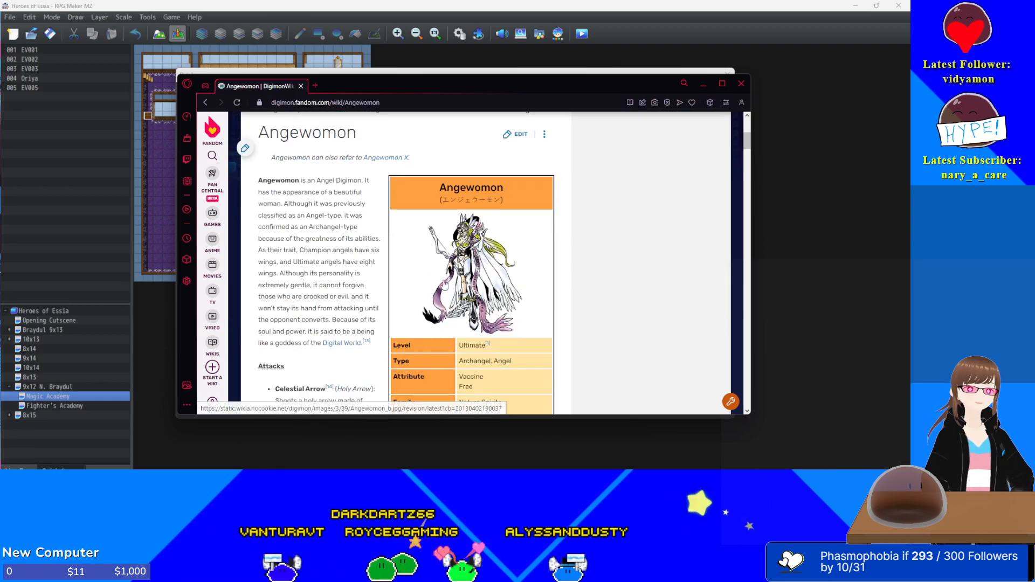
pyautogui.scroll(-2, 443, 309)
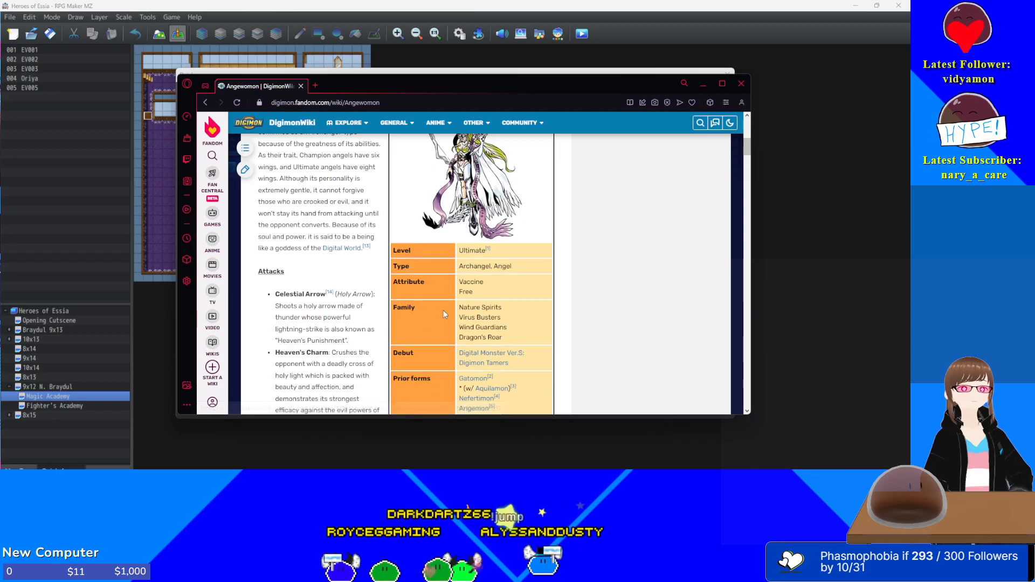
pyautogui.scroll(-1, 418, 292)
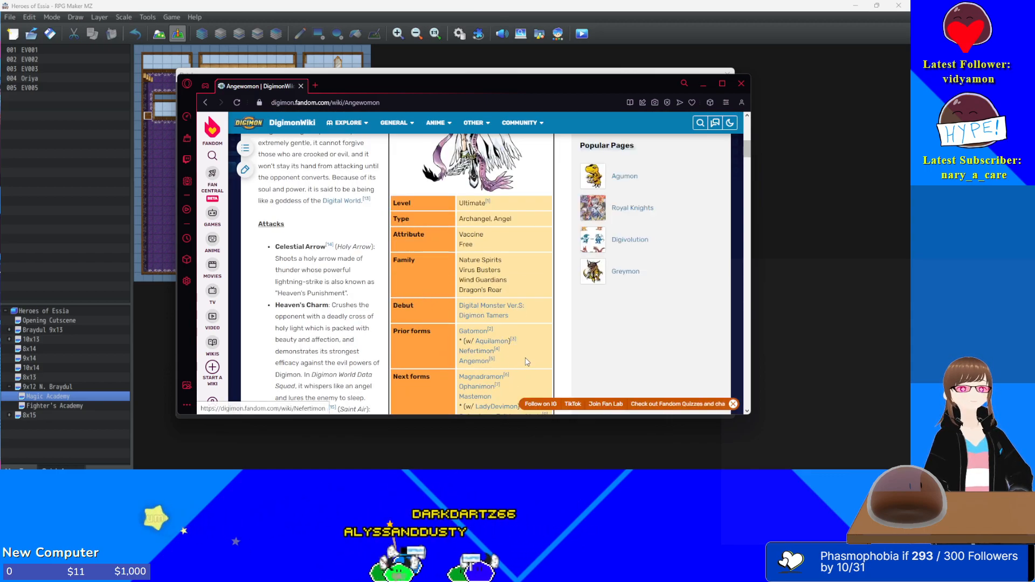
pyautogui.scroll(-1, 527, 361)
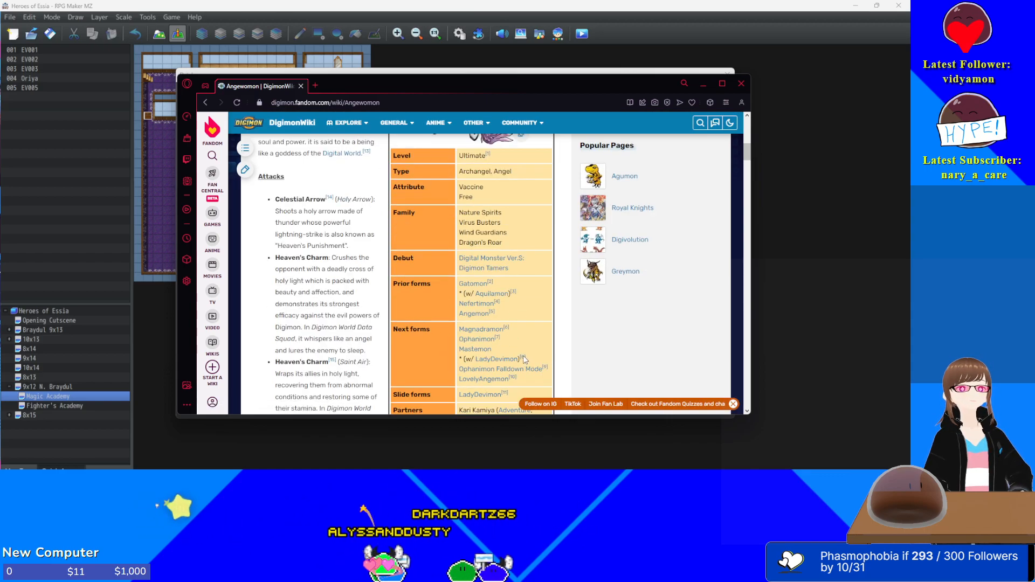
# - Open Magnadramon's page from Angewomon's next forms, viewing its enlarged picture and reading its attacks and evolution details
pyautogui.click(484, 331)
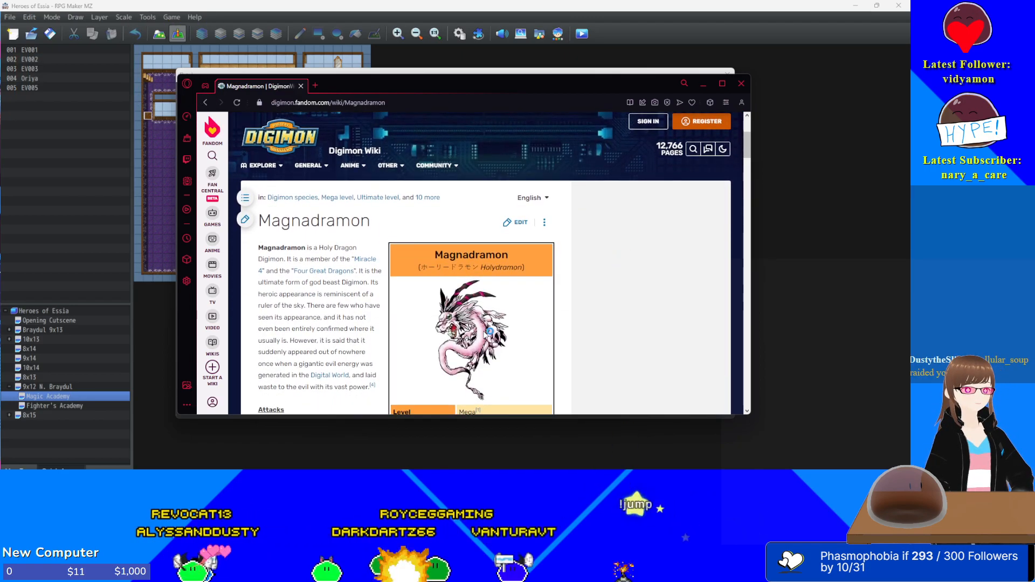
pyautogui.scroll(-2, 513, 277)
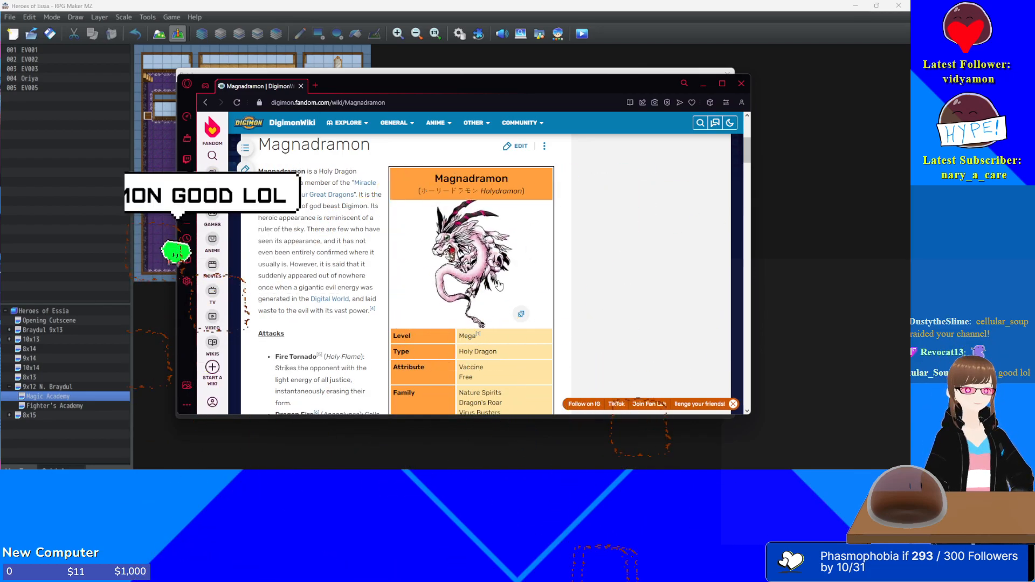
pyautogui.click(463, 285)
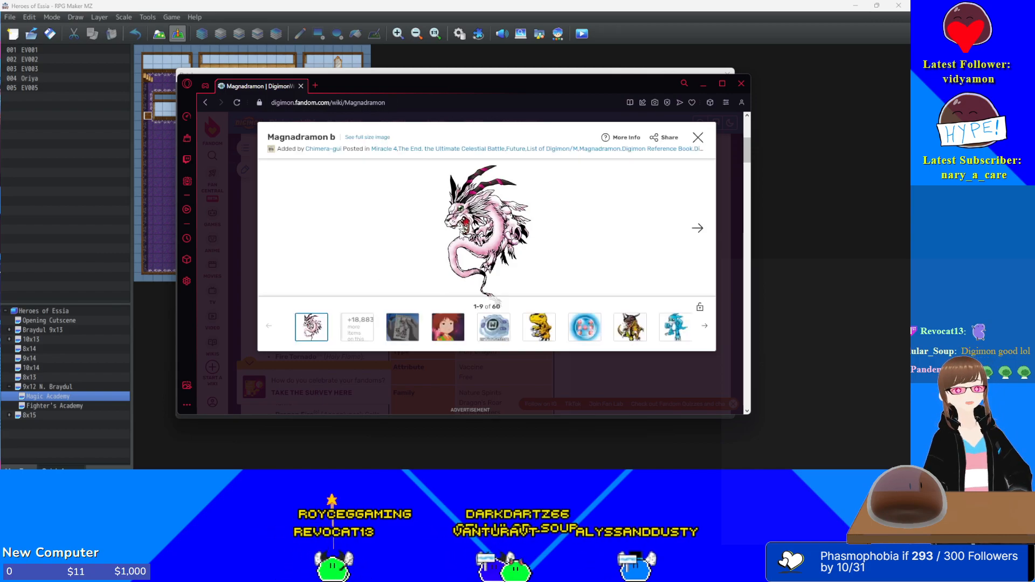
pyautogui.press('Escape')
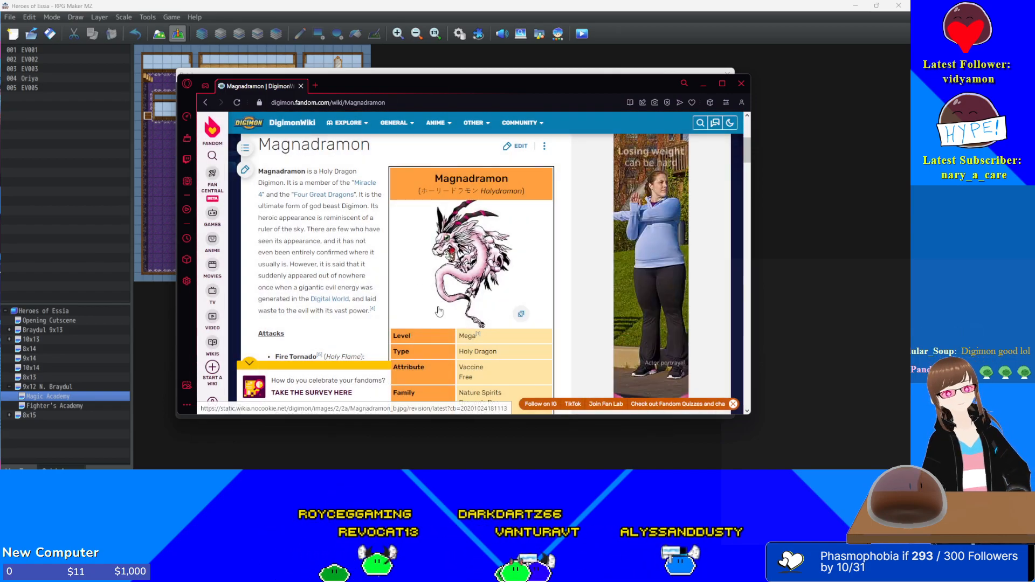
pyautogui.scroll(-3, 439, 312)
pyautogui.scroll(-2, 439, 312)
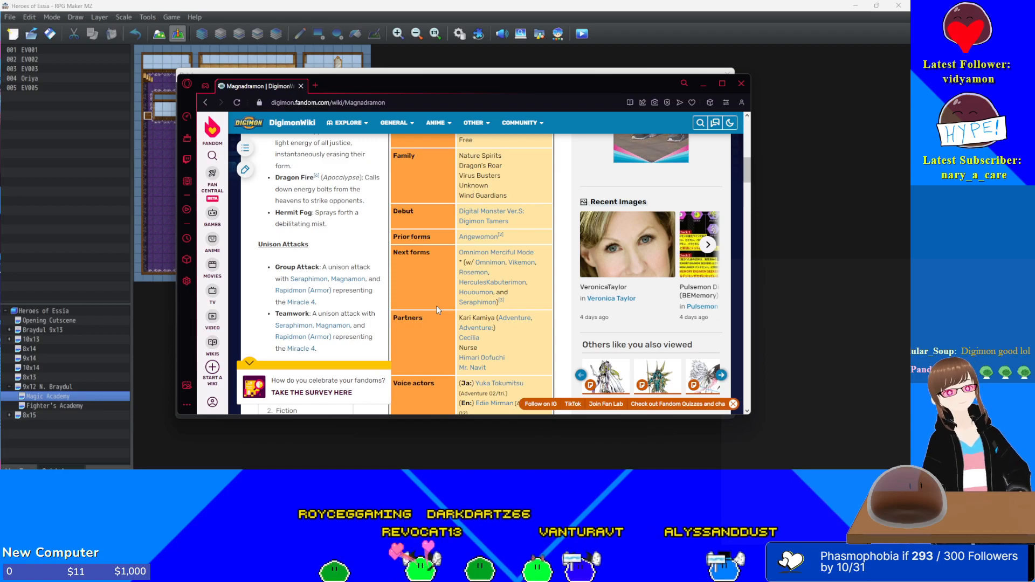
pyautogui.scroll(-2, 438, 304)
pyautogui.scroll(2, 439, 304)
# - Return to Angewomon's page and open its next form Ophanimon to view the picture and profile
pyautogui.hotkey('alt', 'Left')
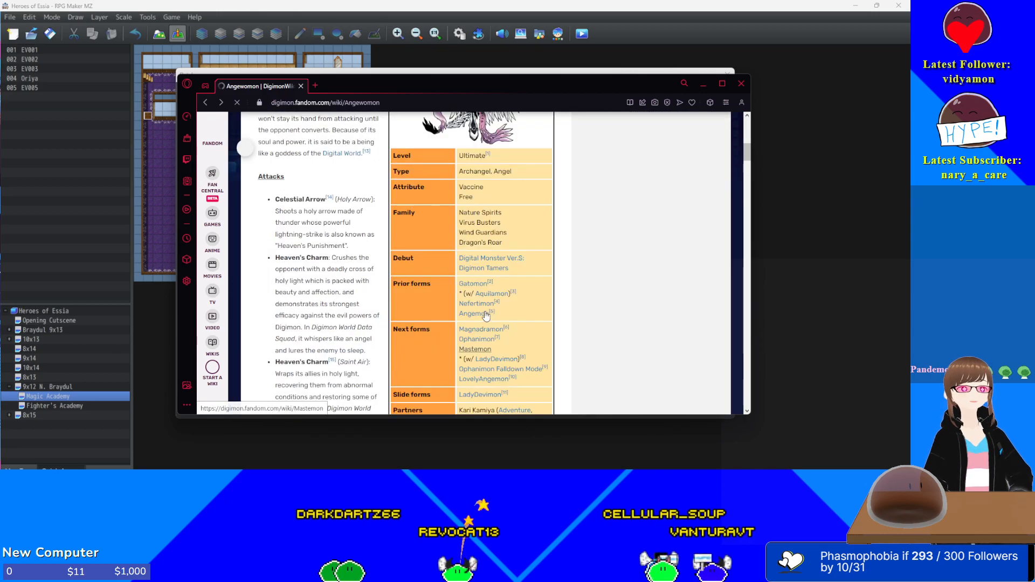
pyautogui.click(478, 341)
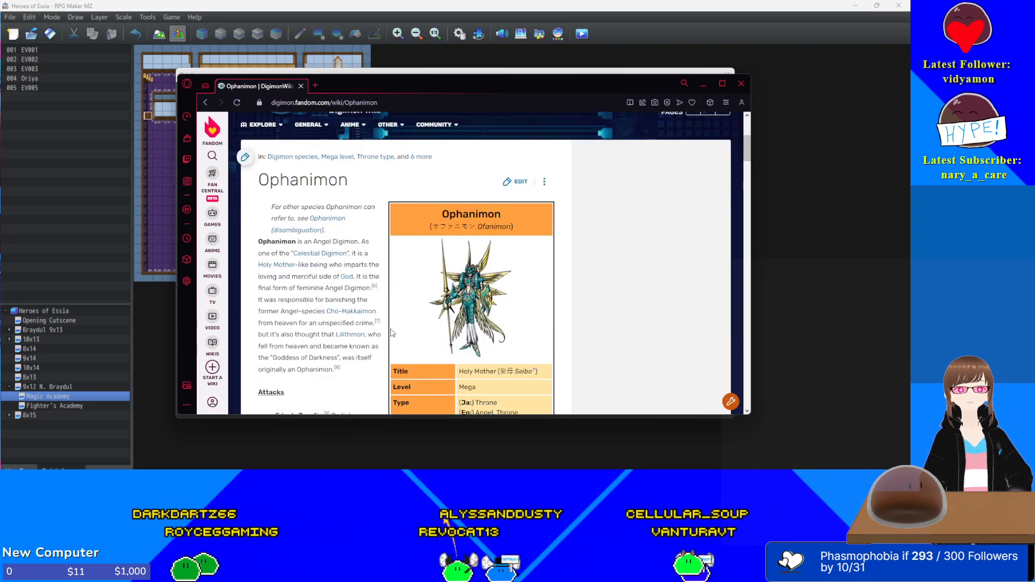
pyautogui.scroll(-2, 391, 333)
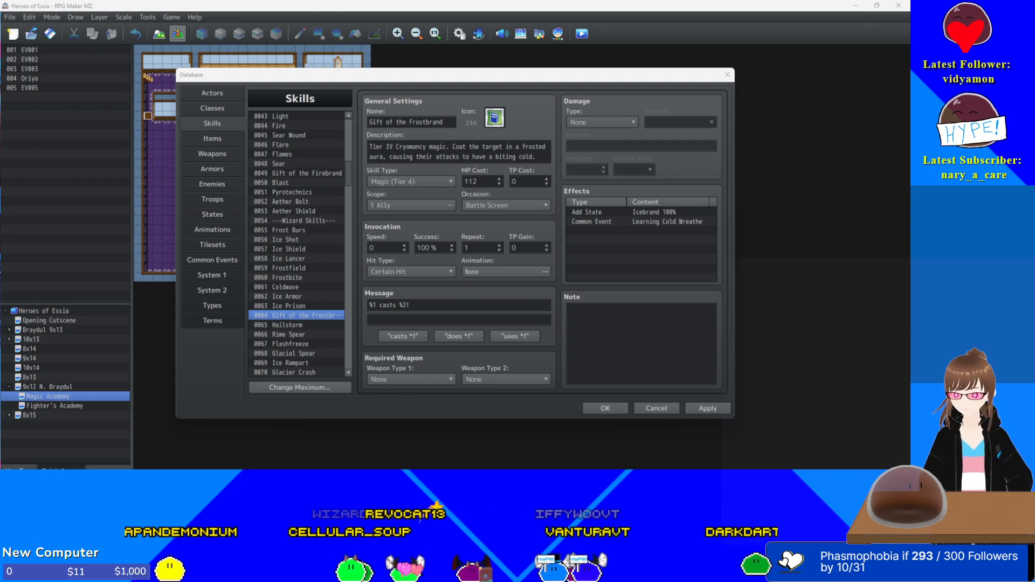
# - Bring the browser into view, look through the Google image results for chaosdramon, and close the browser window
pyautogui.moveTo(0, 184); pyautogui.dragTo(300, 37)
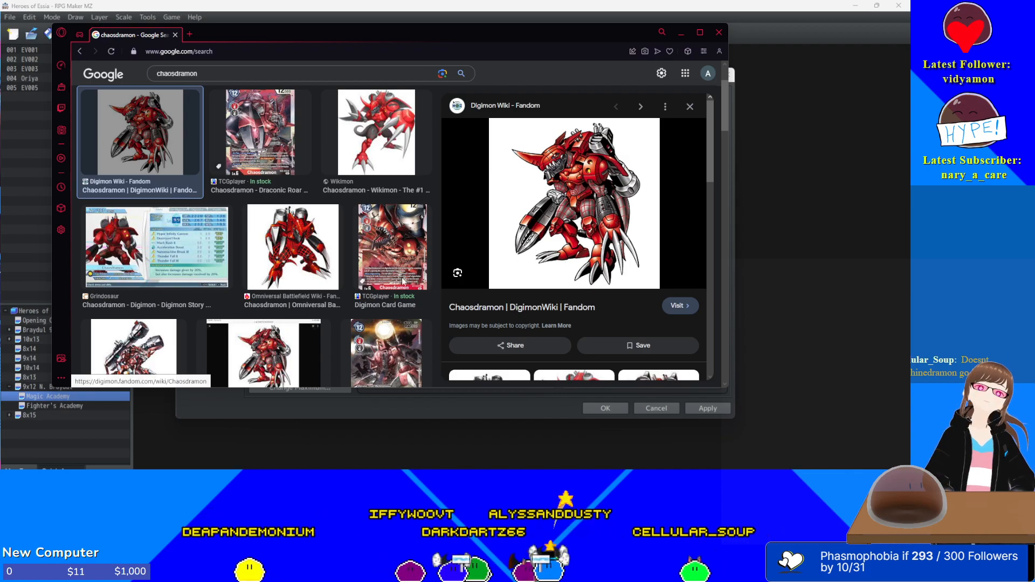
pyautogui.scroll(-3, 365, 264)
pyautogui.scroll(-3, 365, 263)
pyautogui.scroll(-1, 364, 263)
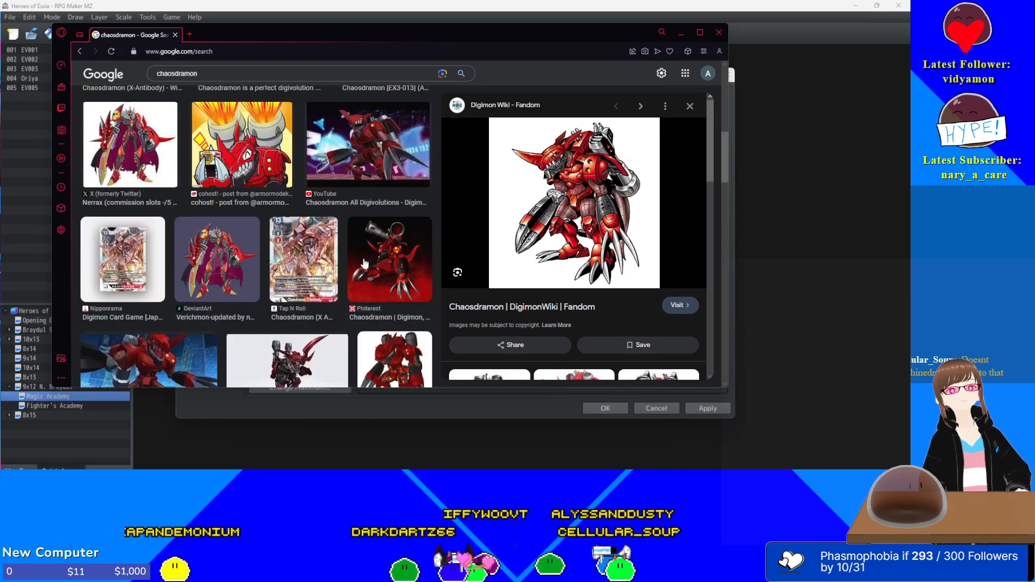
pyautogui.scroll(1, 298, 261)
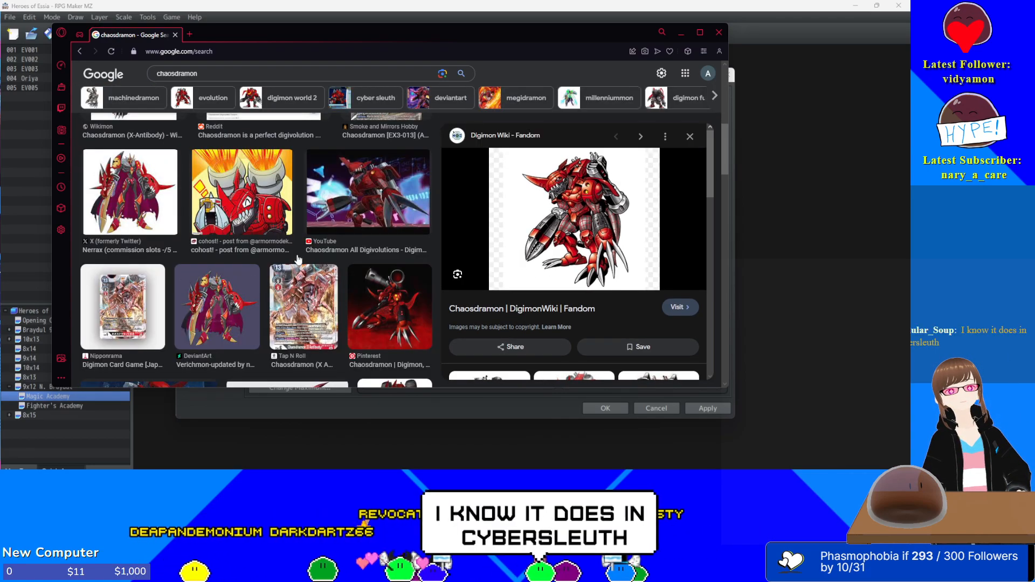
pyautogui.scroll(1, 298, 265)
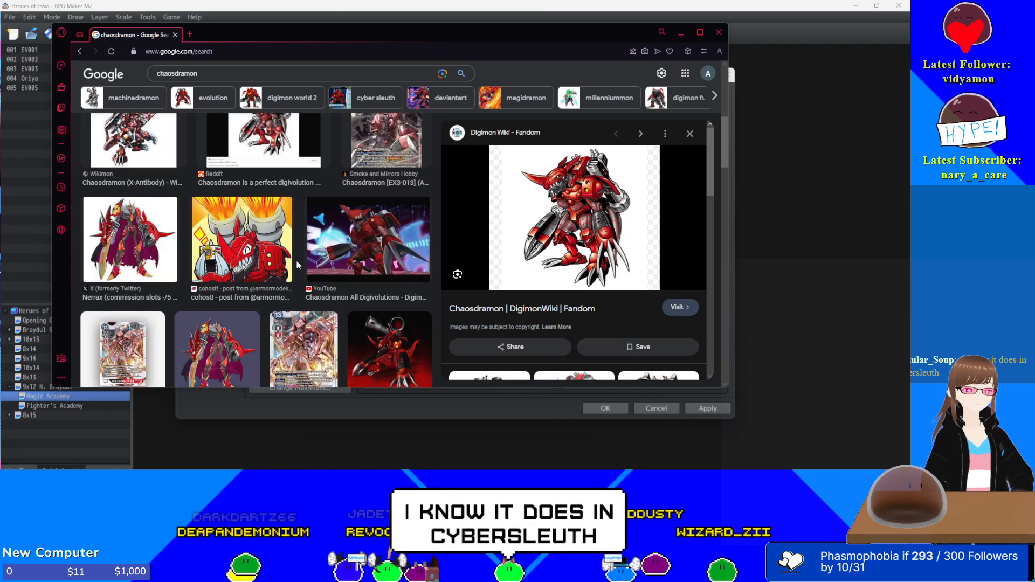
pyautogui.scroll(5, 298, 264)
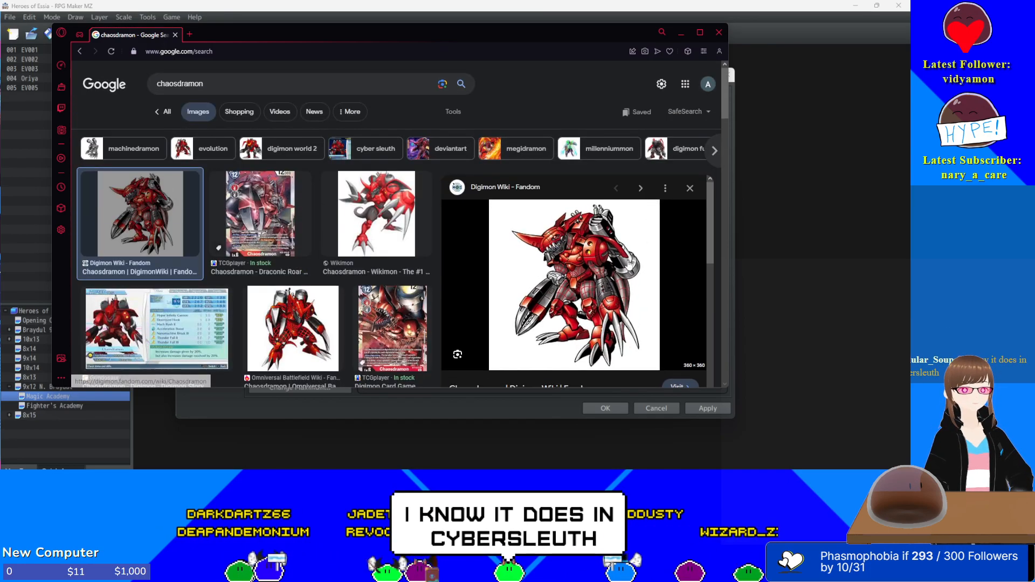
pyautogui.click(720, 32)
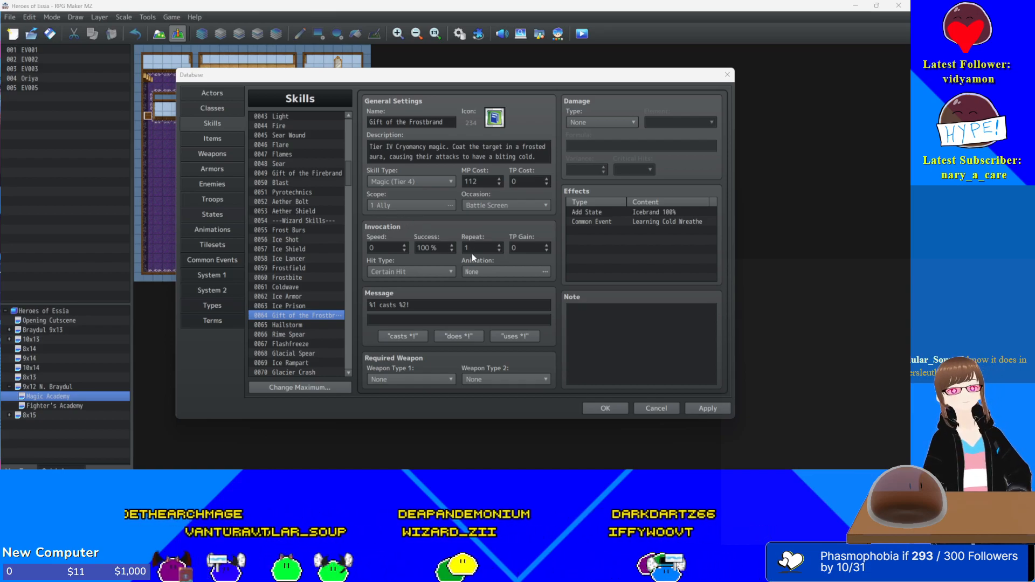
# - Review the settings of the wizard skills Hailstorm and Flashfreeze in the game's database
pyautogui.click(319, 326)
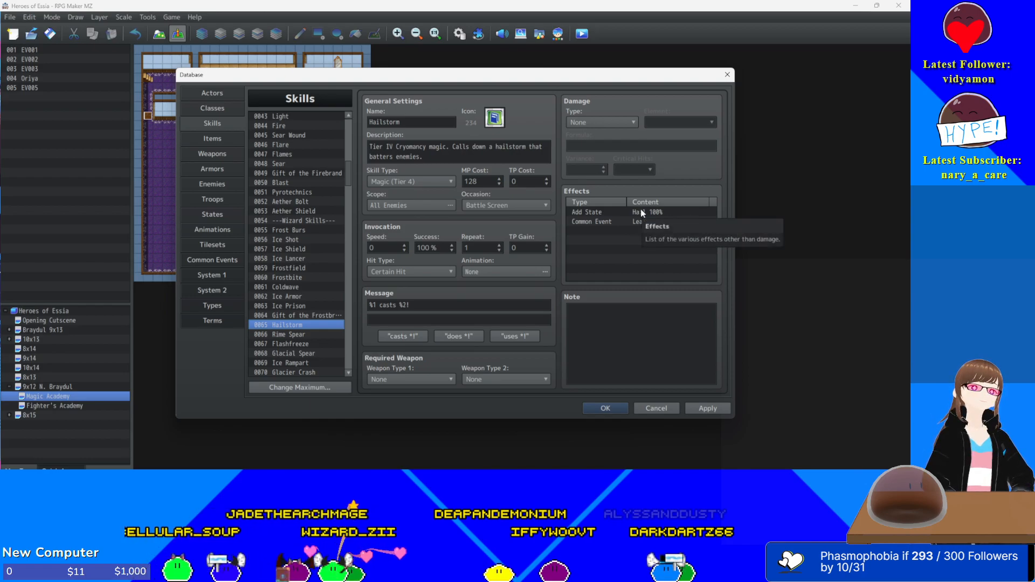
pyautogui.click(285, 343)
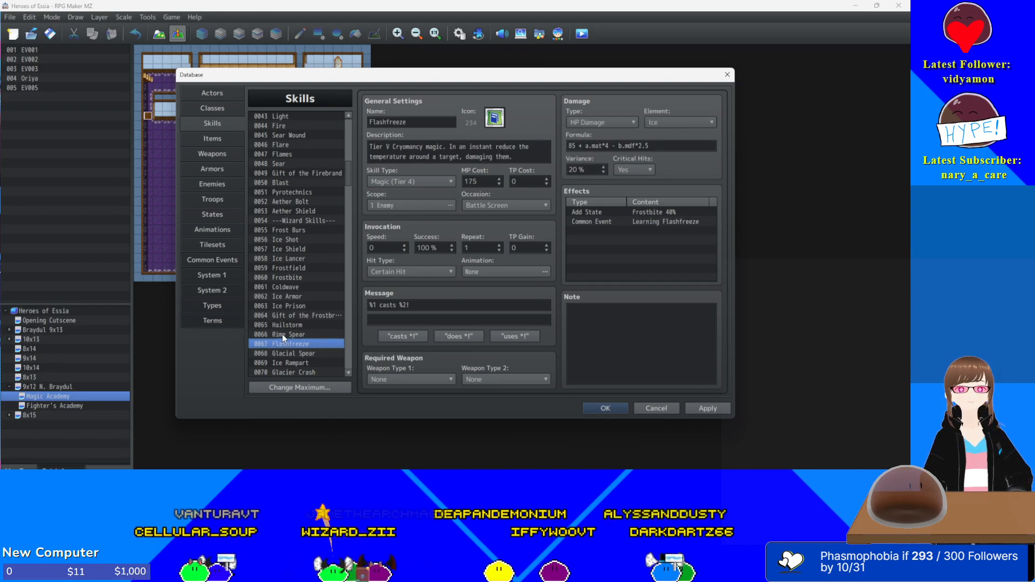
# - Compare the damage formulas and effects of the Rime Spear, Coldwave and Flashfreeze skills, including Flashfreeze's Frostbite chance
pyautogui.click(283, 334)
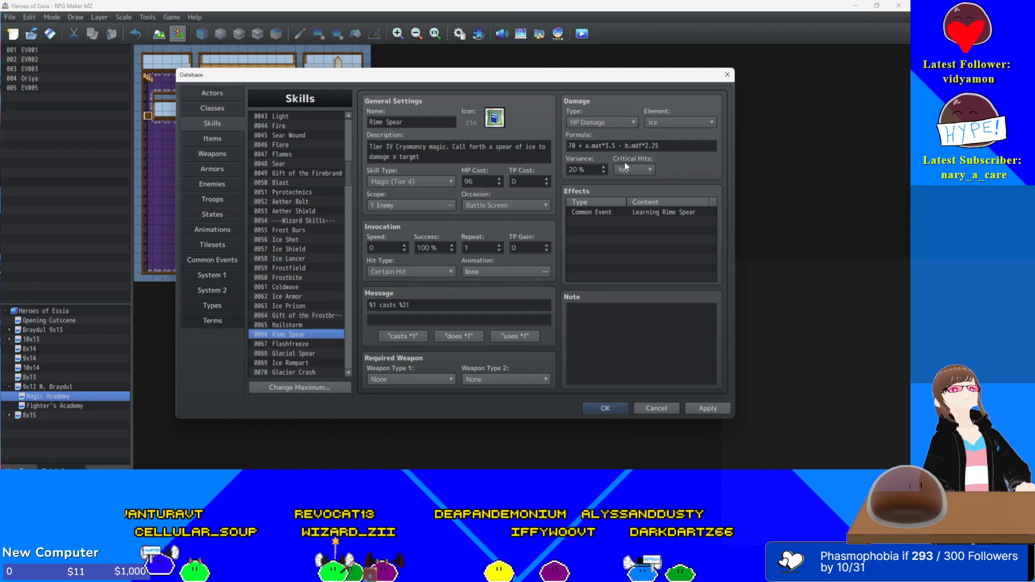
pyautogui.moveTo(624, 162)
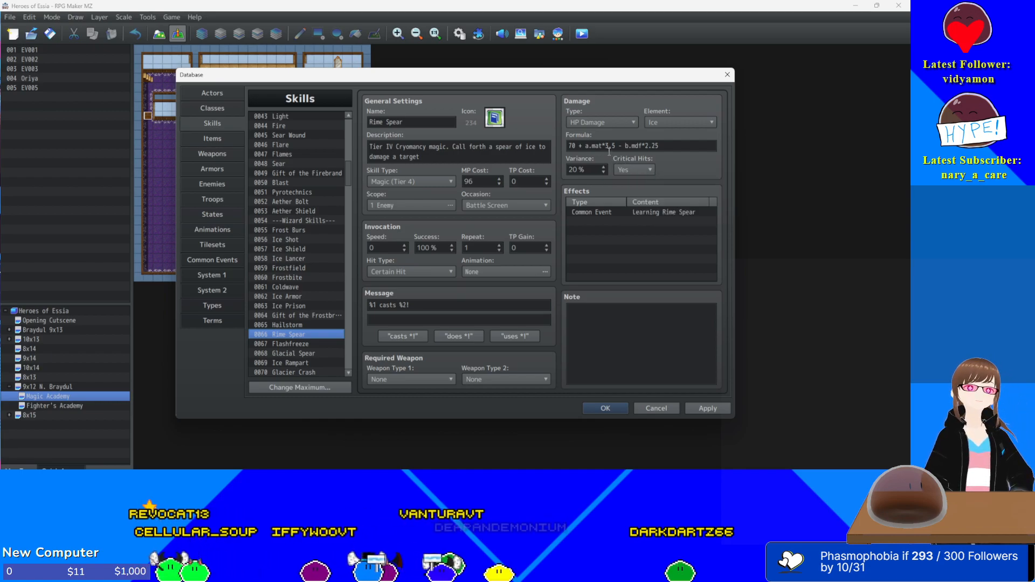
pyautogui.moveTo(584, 146)
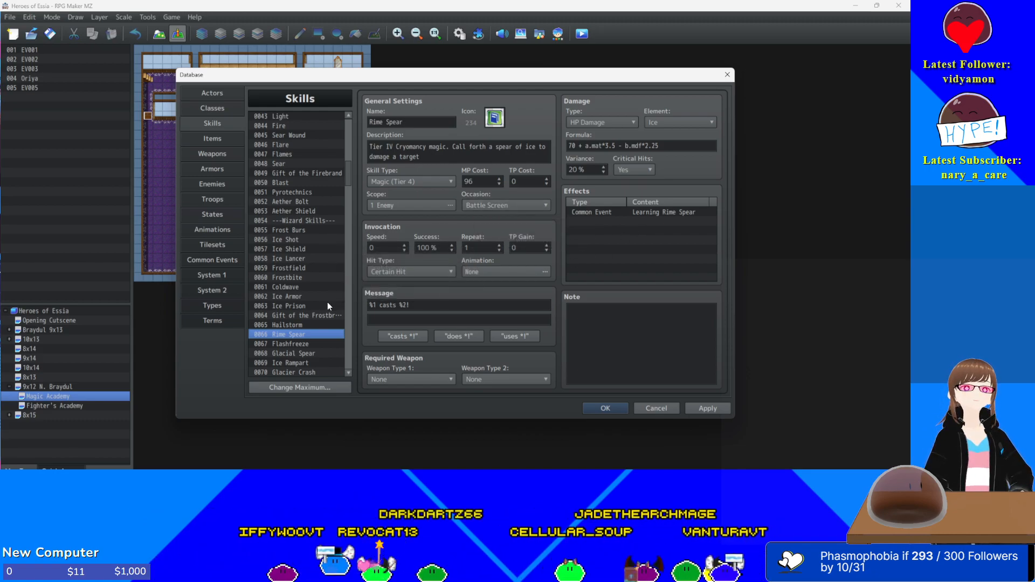
pyautogui.click(303, 288)
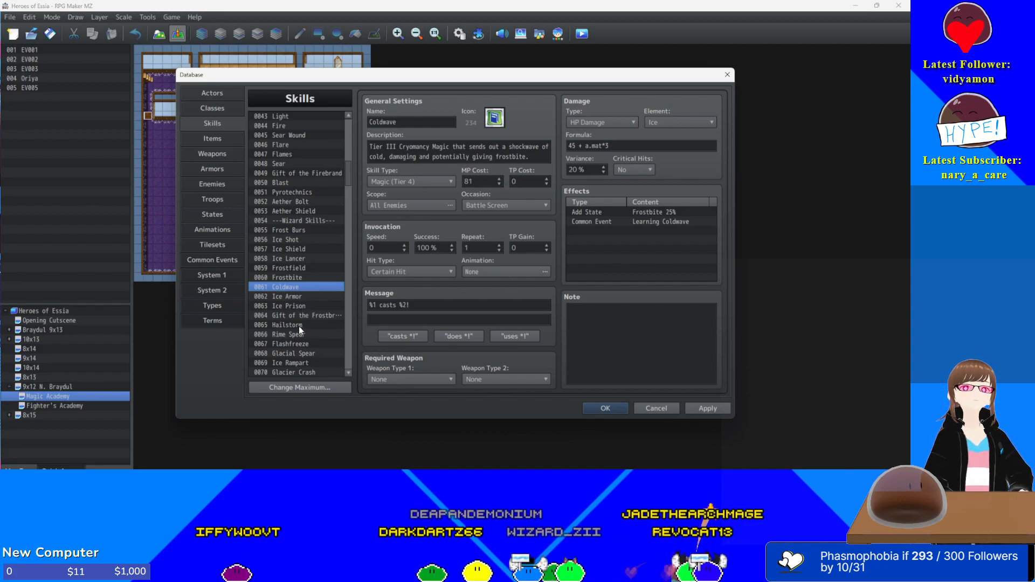
pyautogui.click(291, 337)
pyautogui.scroll(-1, 294, 340)
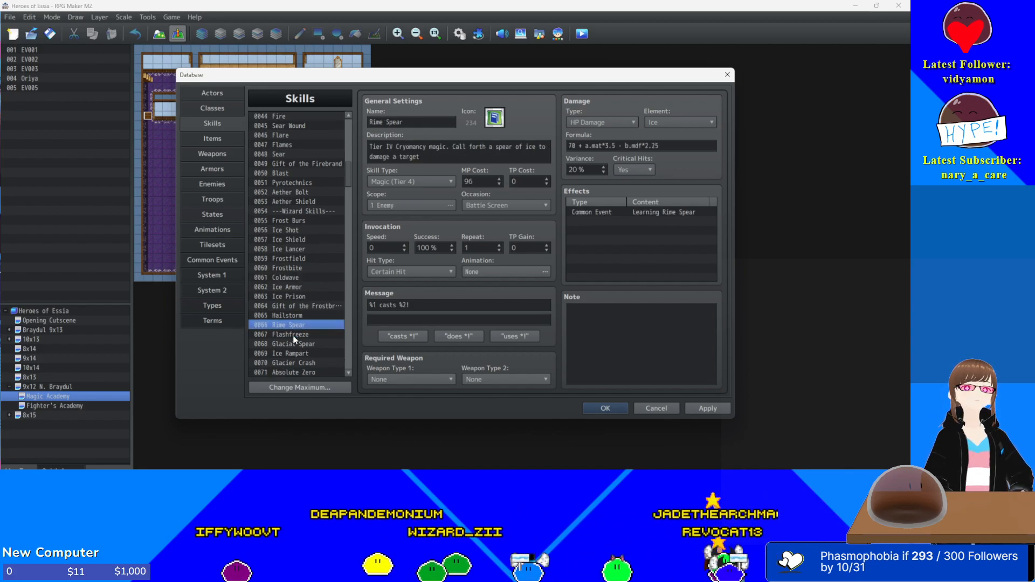
pyautogui.click(293, 336)
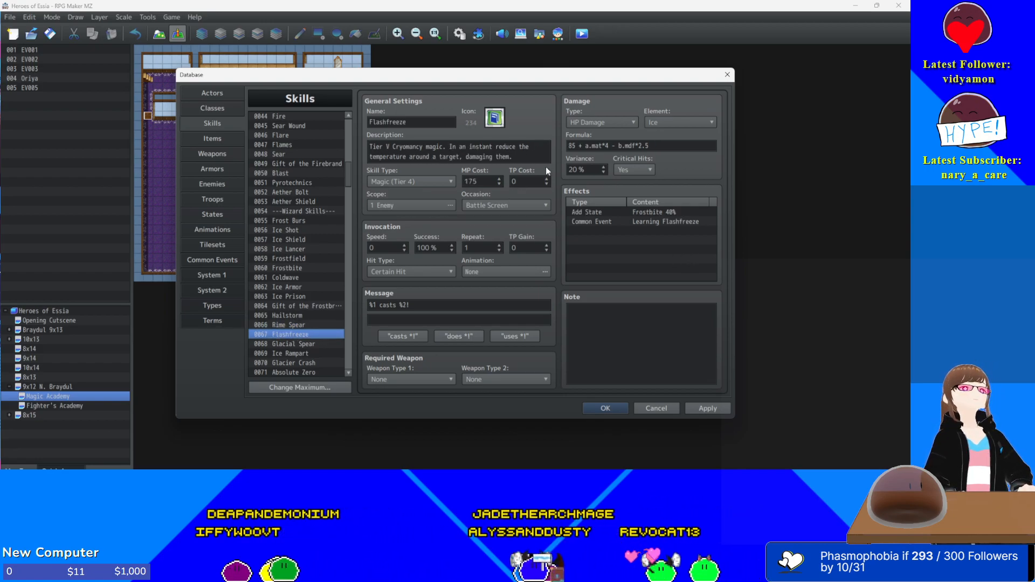
pyautogui.tripleClick(579, 143)
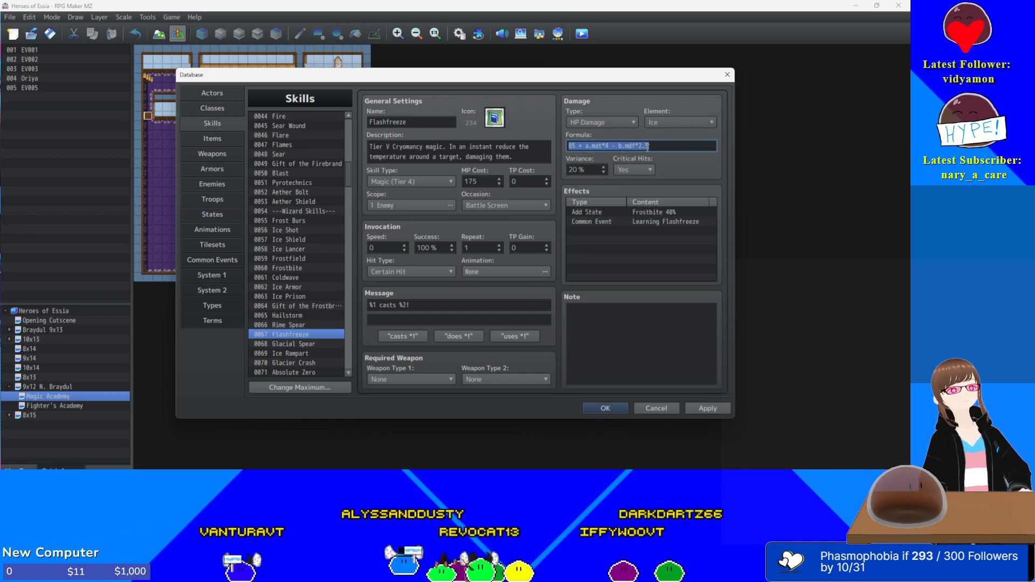
pyautogui.doubleClick(661, 208)
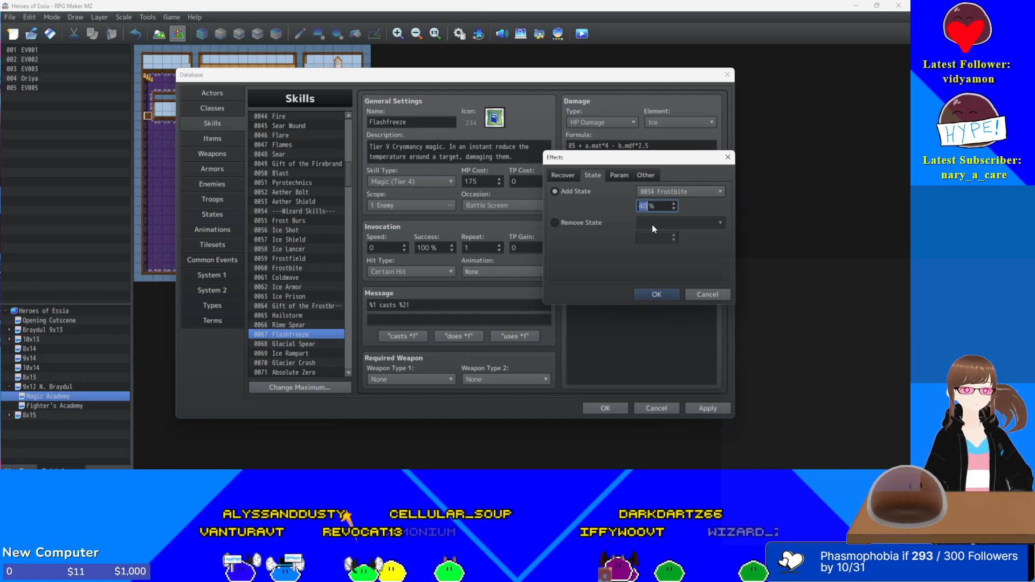
pyautogui.click(659, 294)
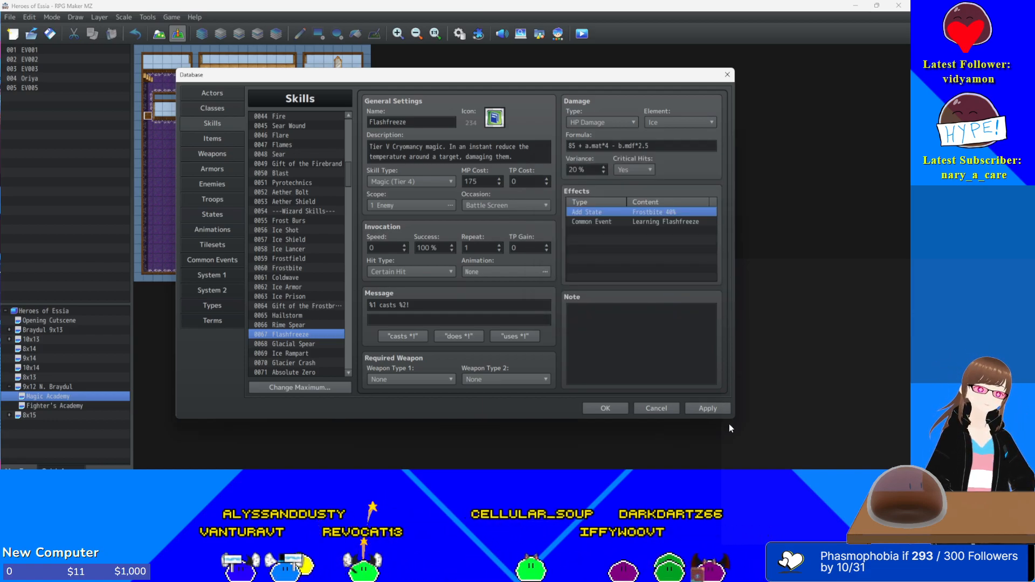
pyautogui.click(718, 412)
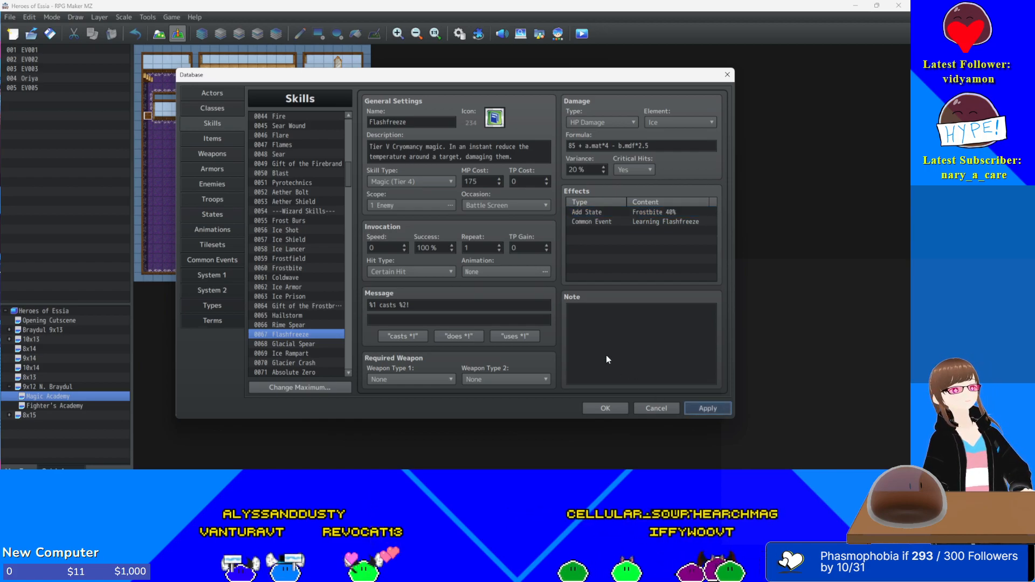
# - Add two more copies of the 5-turn Defense buff to the Ice Rampart skill's effects and apply the change
pyautogui.scroll(-2, 306, 328)
pyautogui.scroll(-3, 313, 326)
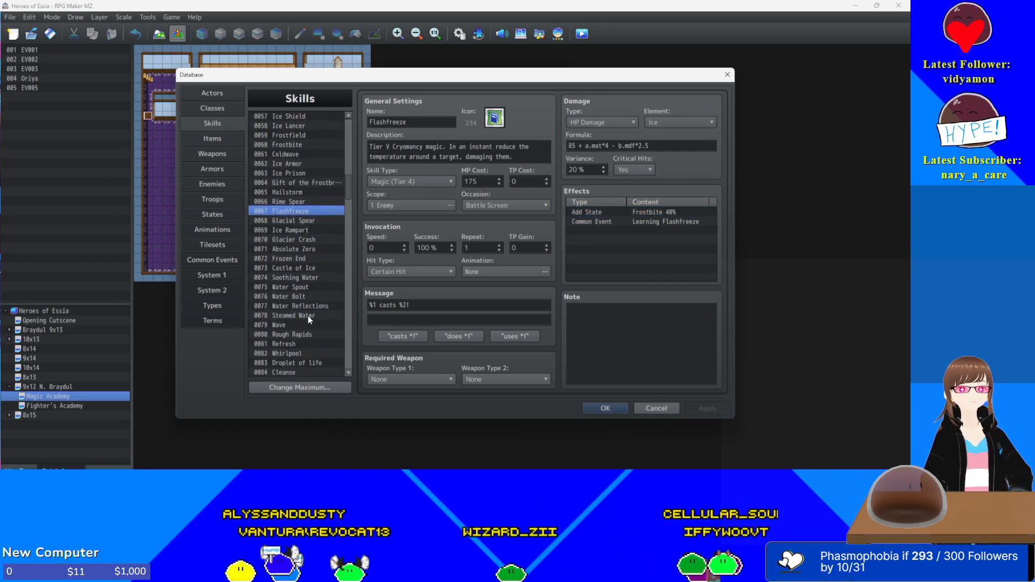
pyautogui.click(303, 222)
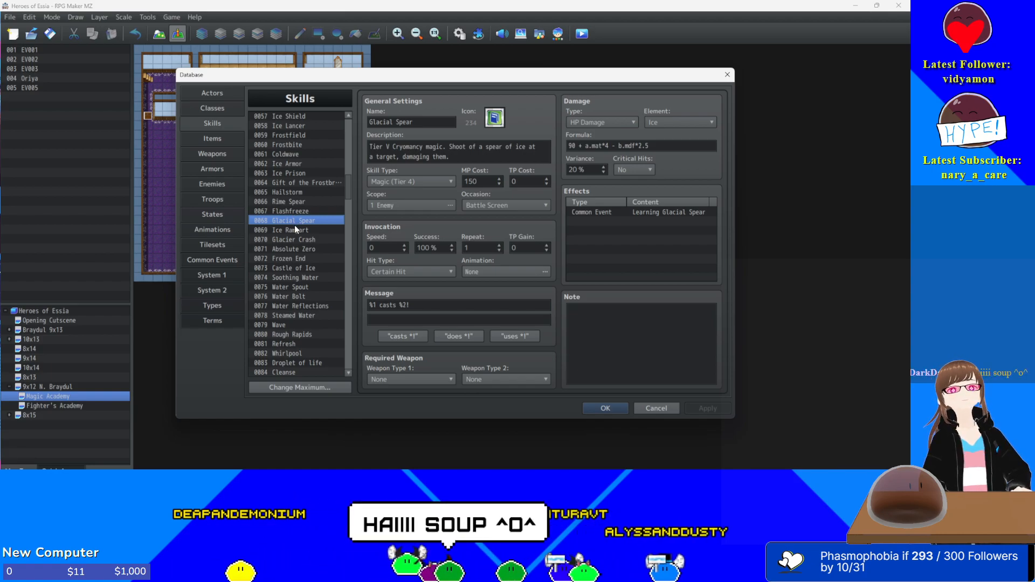
pyautogui.click(294, 231)
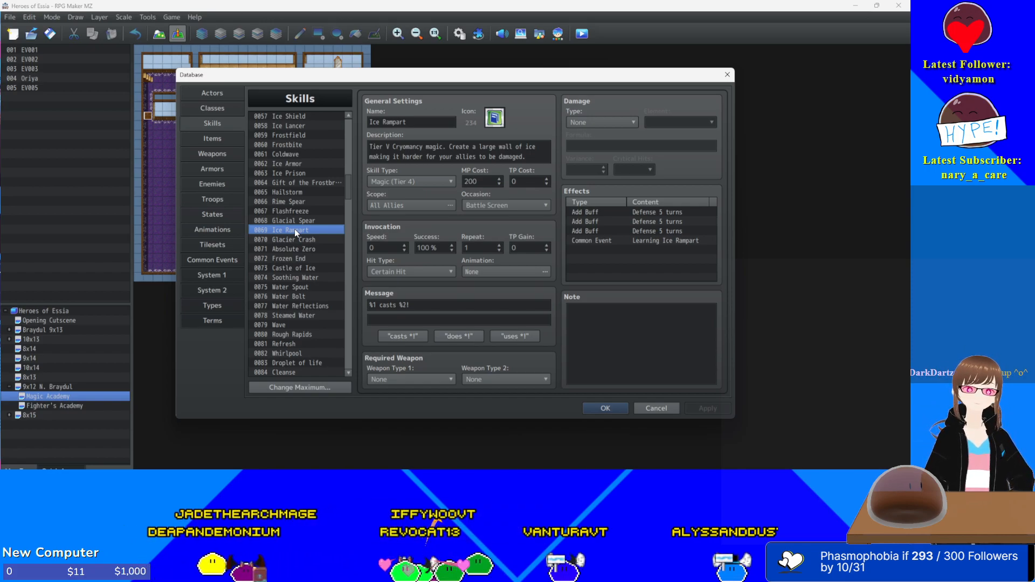
pyautogui.click(687, 219)
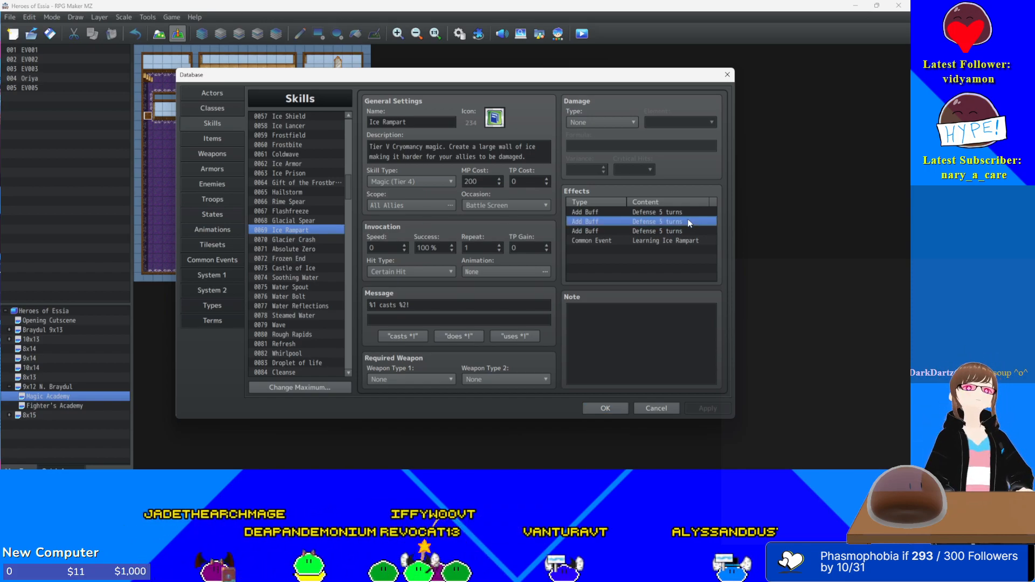
pyautogui.hotkey('ctrl', 'c')
pyautogui.hotkey('ctrl', 'v')
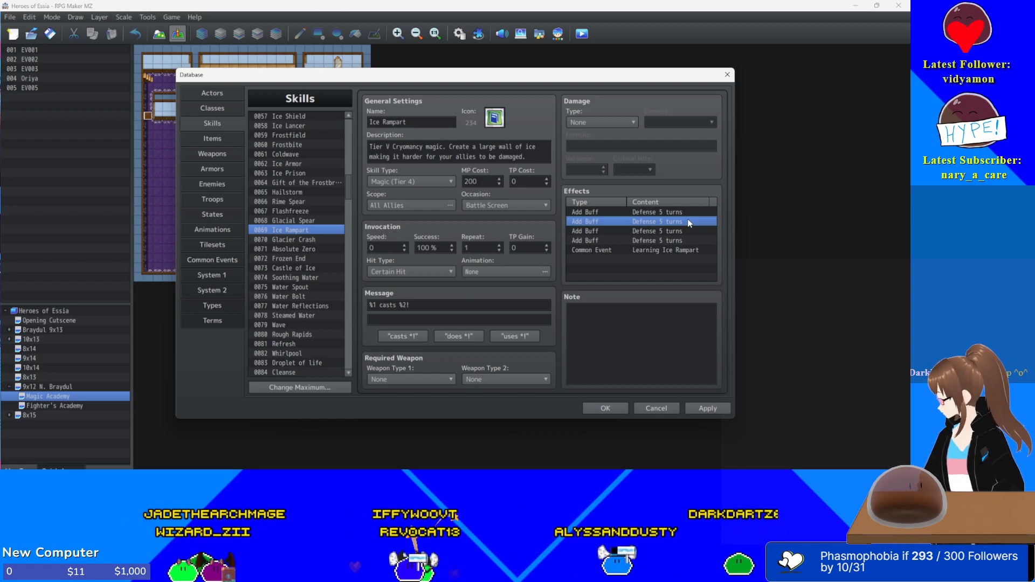
pyautogui.hotkey('ctrl', 'v')
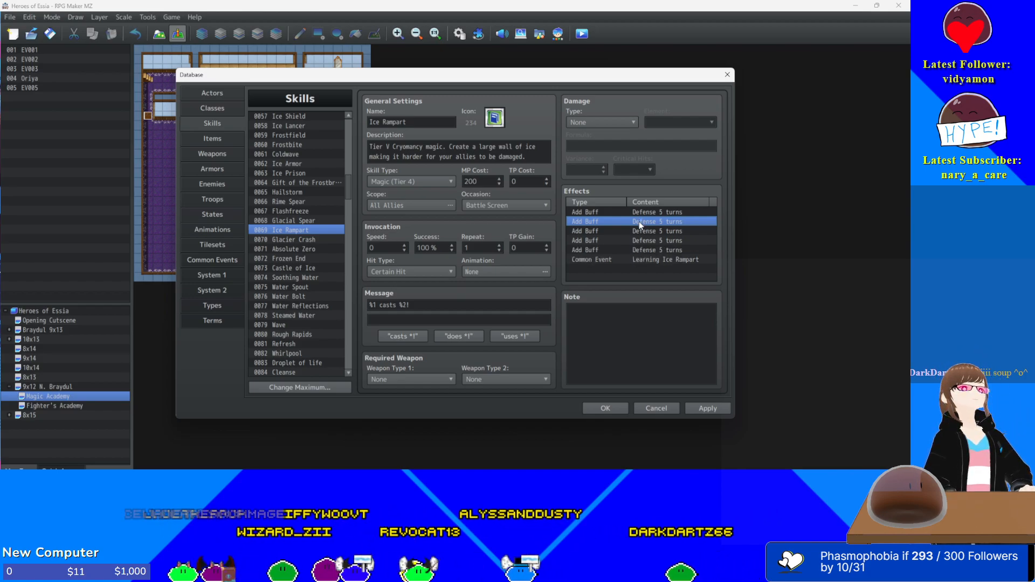
pyautogui.click(697, 407)
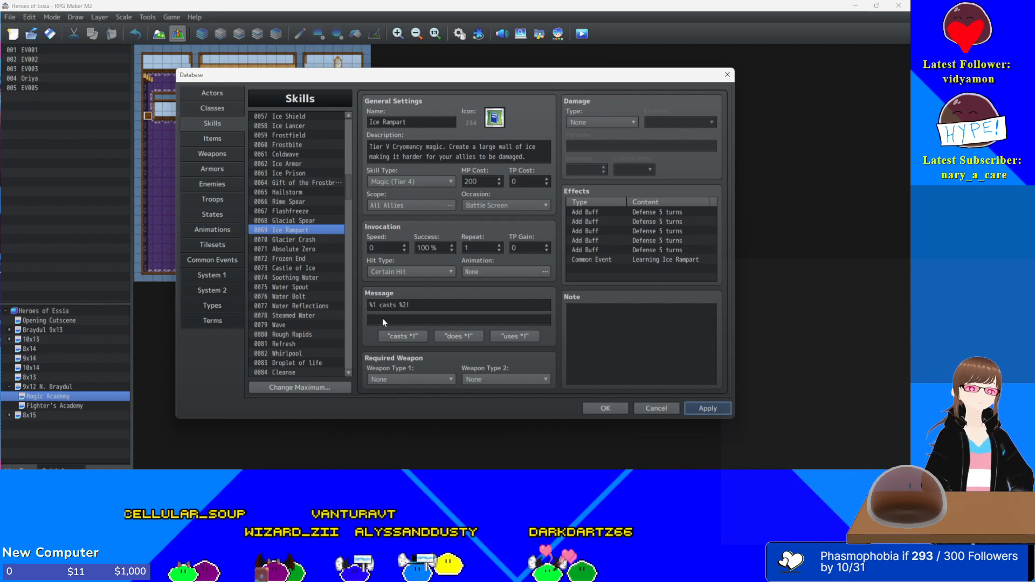
# - Set the base value in the Absolute Zero skill's damage formula to 80, giving 80 + a.mat*4.5
pyautogui.click(305, 241)
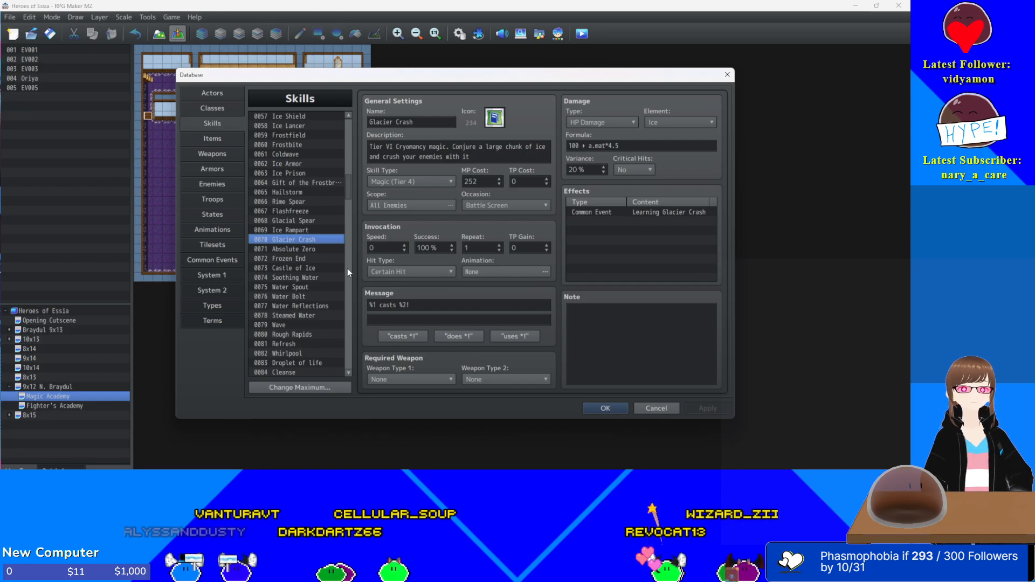
pyautogui.click(291, 249)
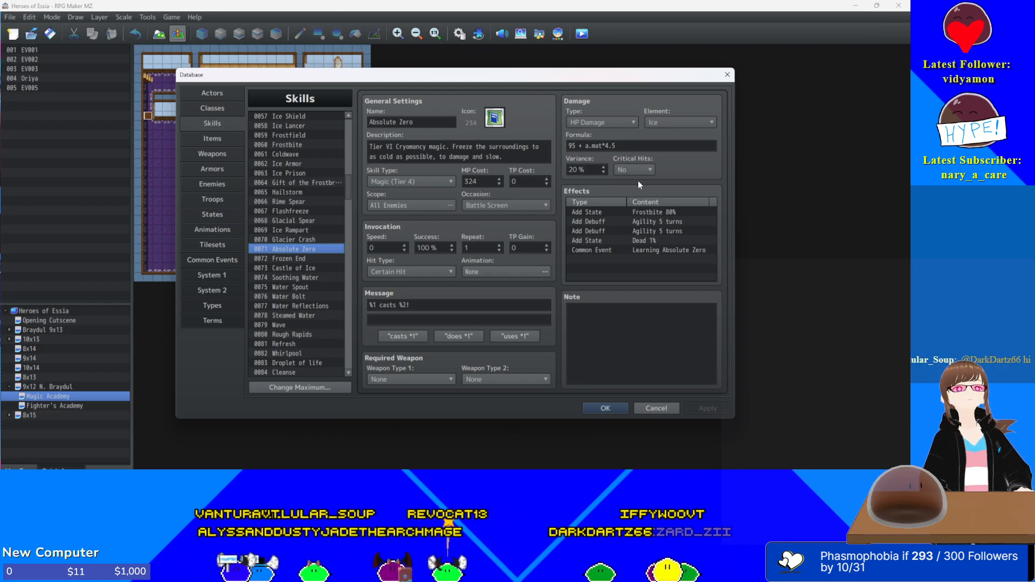
pyautogui.moveTo(636, 156)
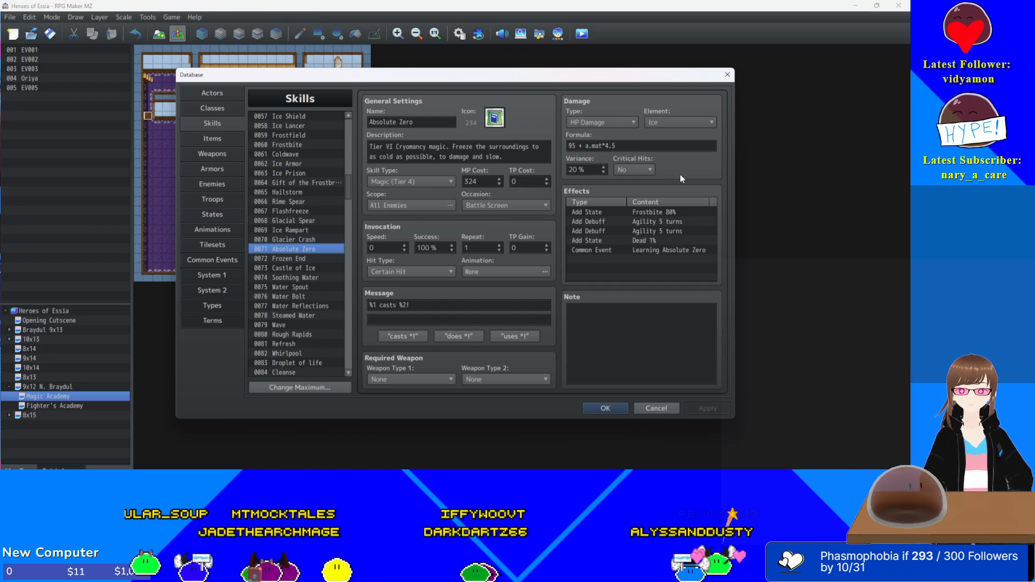
pyautogui.click(570, 146)
pyautogui.doubleClick(571, 145)
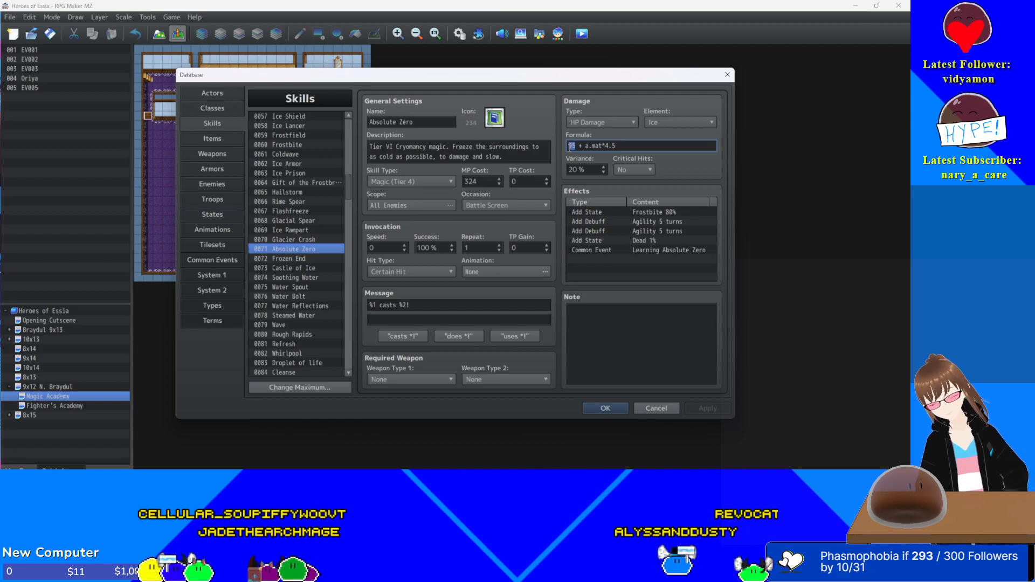
pyautogui.write('80')
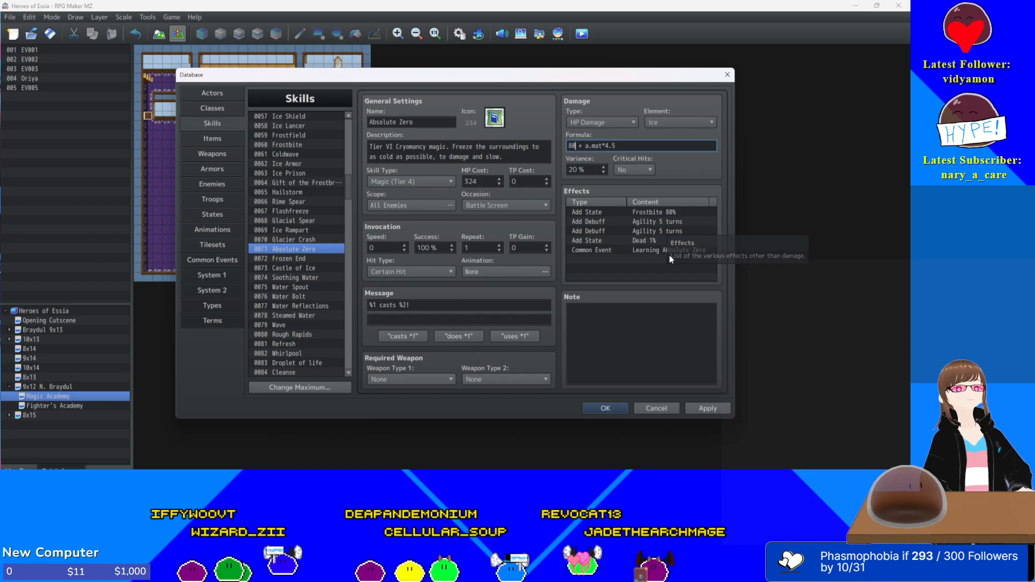
# - Set the chance of Absolute Zero's Frostbite state effect to 35%
pyautogui.click(673, 213)
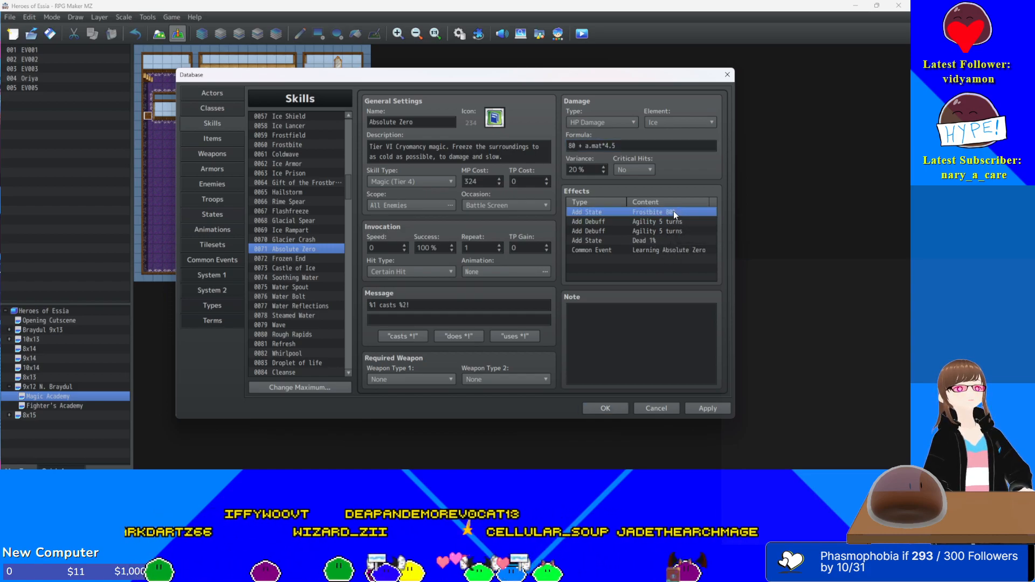
pyautogui.doubleClick(674, 212)
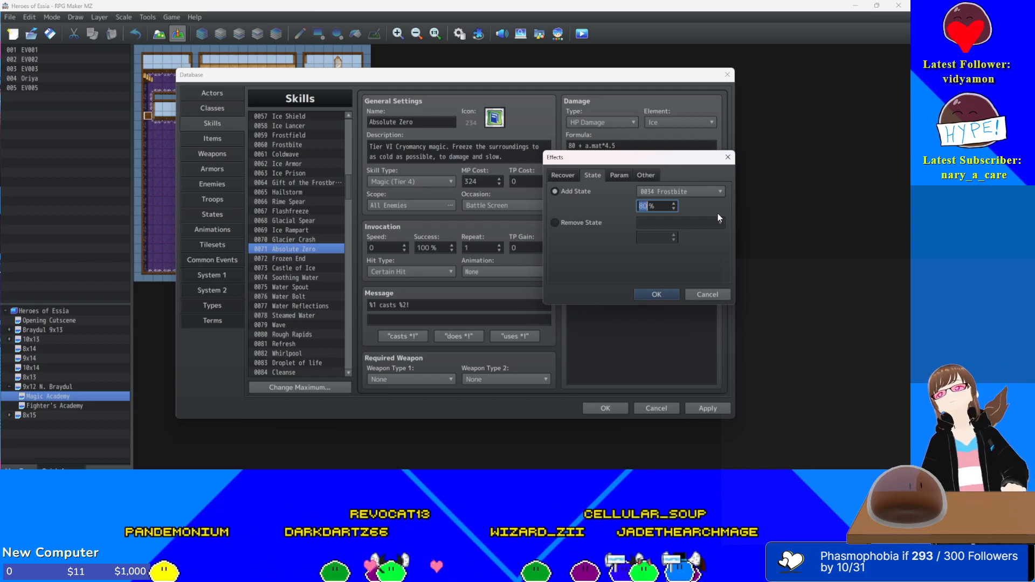
pyautogui.write('35')
pyautogui.press('Return')
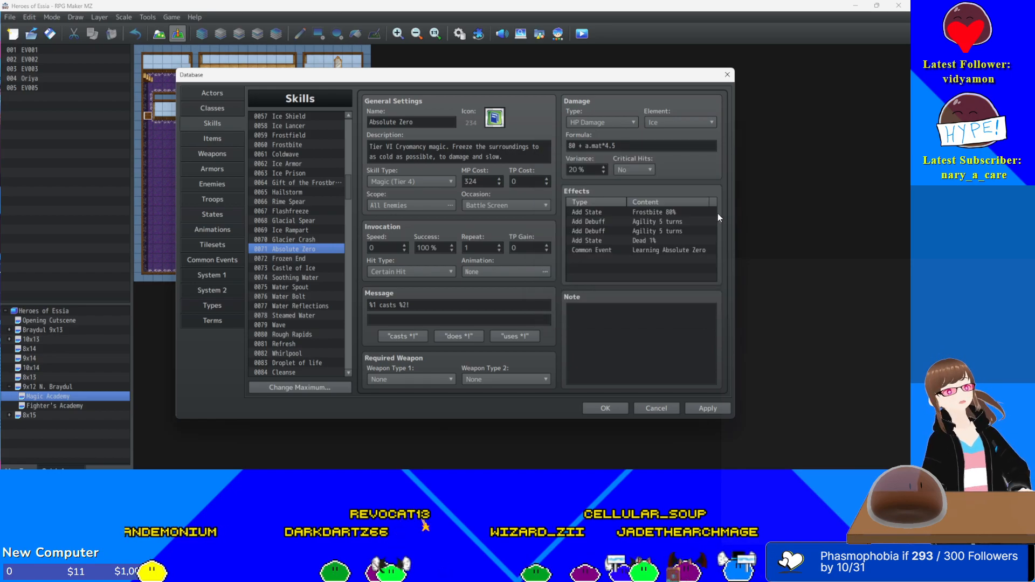
# - Add two more copies of the 5-turn Agility debuff to Absolute Zero's effects and apply the changes
pyautogui.click(676, 221)
pyautogui.hotkey('ctrl', 'c')
pyautogui.hotkey('ctrl', 'v')
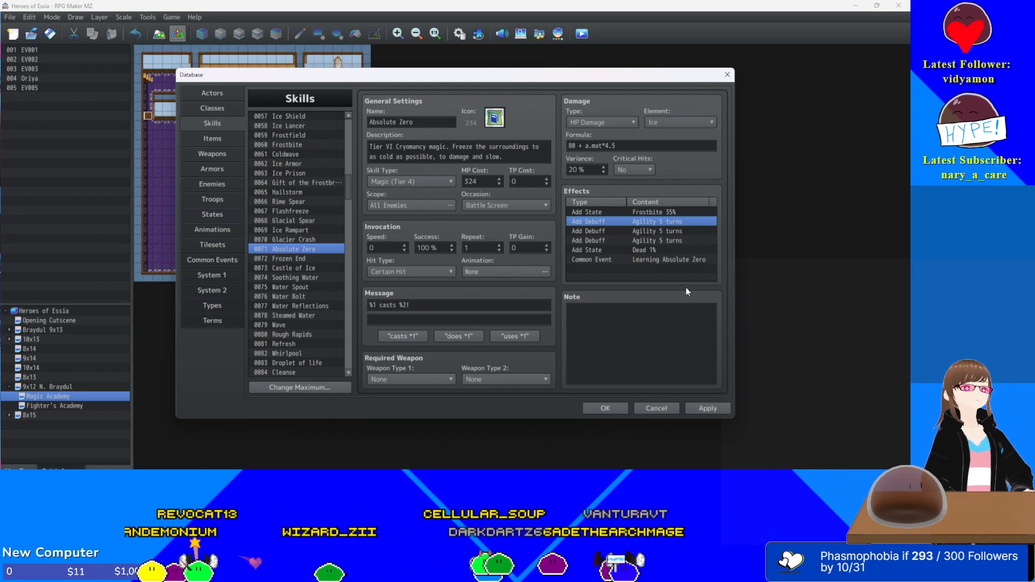
pyautogui.hotkey('ctrl', 'v')
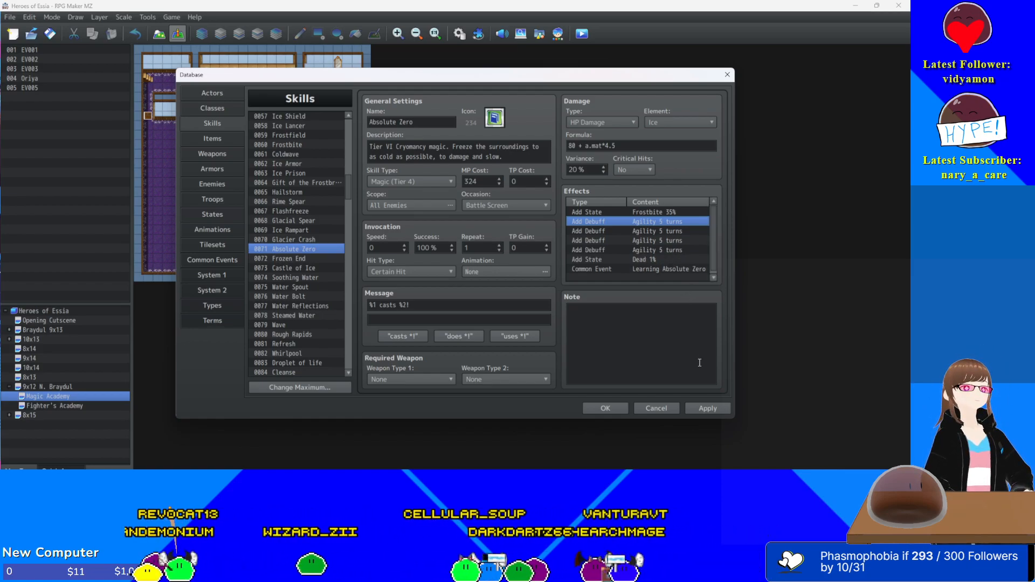
pyautogui.click(712, 410)
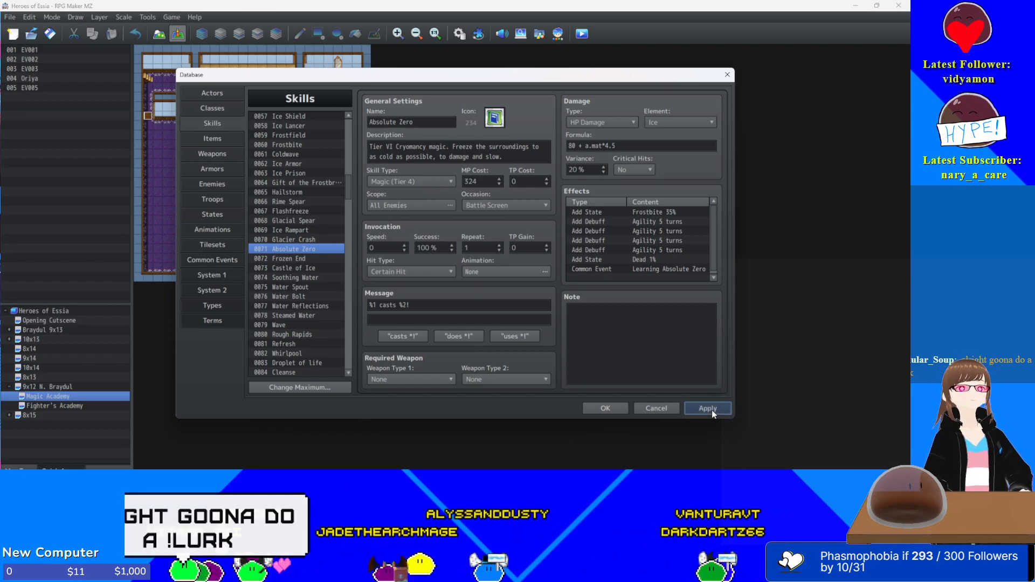
# - Strip the stacked 5-turn Agility debuffs from the Frozen End skill's effects down to a single one, keeping the Dead state chance as is
pyautogui.click(292, 259)
pyautogui.scroll(-3, 642, 254)
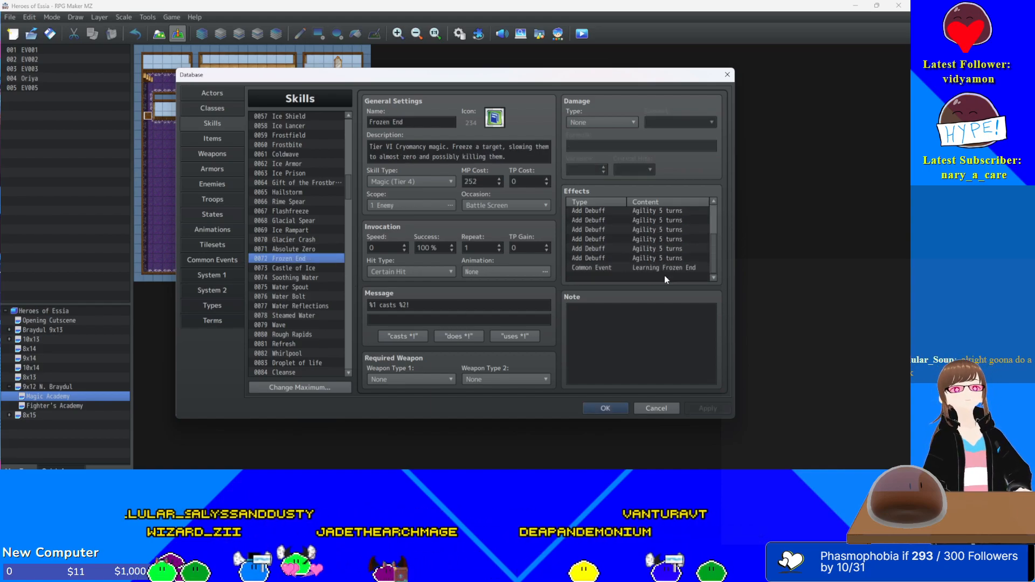
pyautogui.scroll(3, 664, 275)
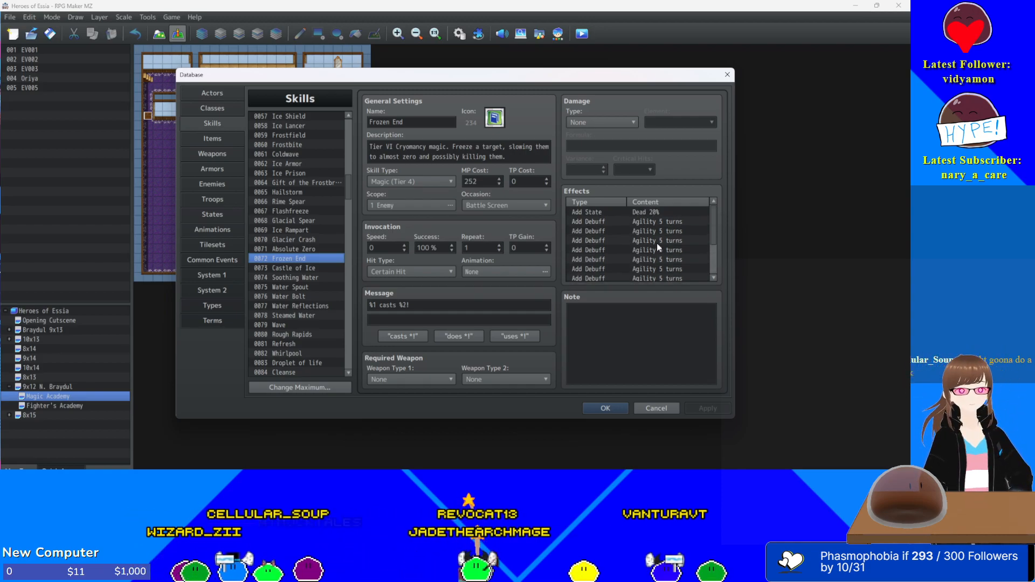
pyautogui.doubleClick(652, 213)
pyautogui.click(709, 298)
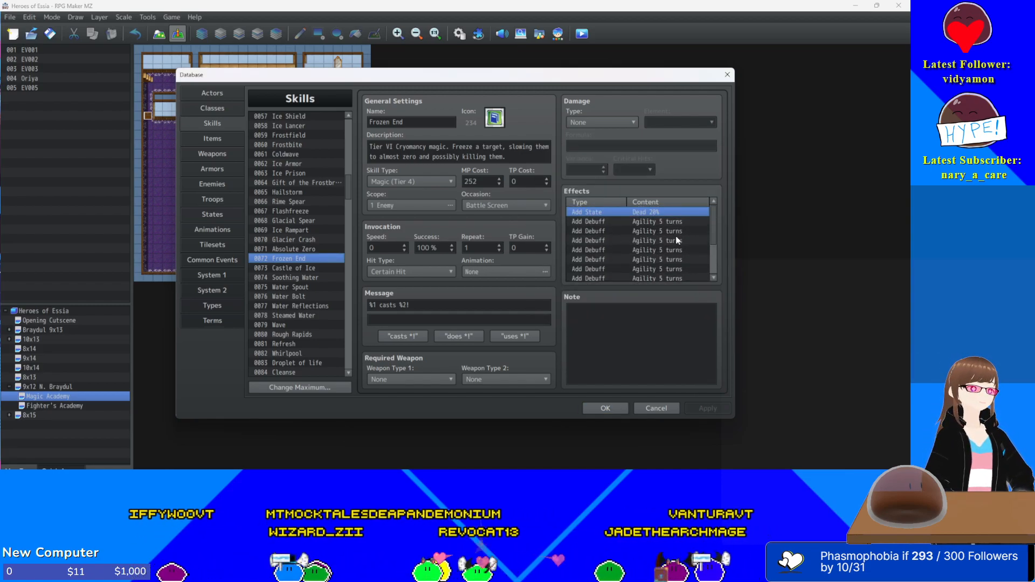
pyautogui.click(678, 221)
pyautogui.scroll(-1, 684, 263)
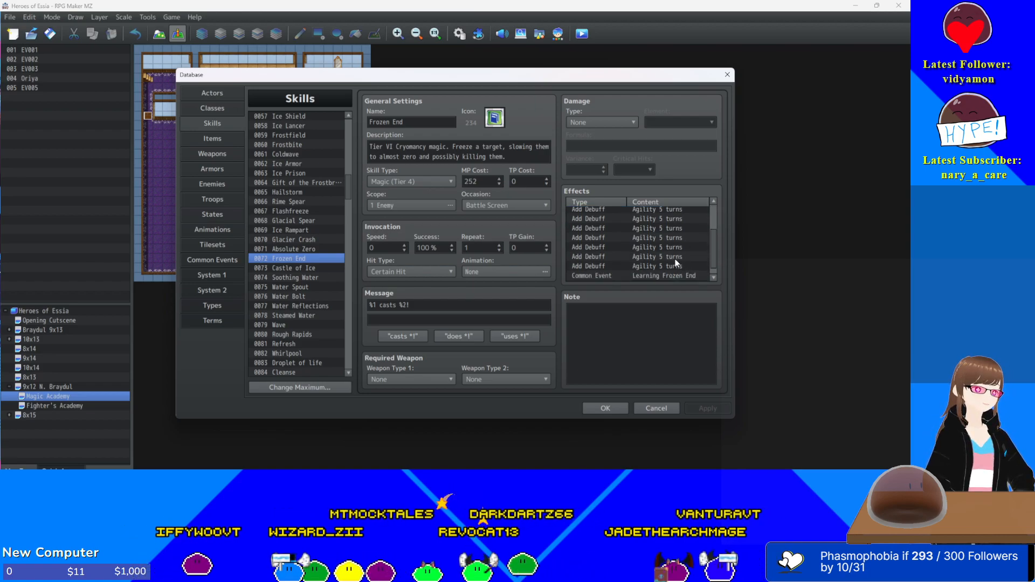
pyautogui.keyDown('shift'); pyautogui.click(674, 258); pyautogui.keyUp('shift')
pyautogui.press('Delete')
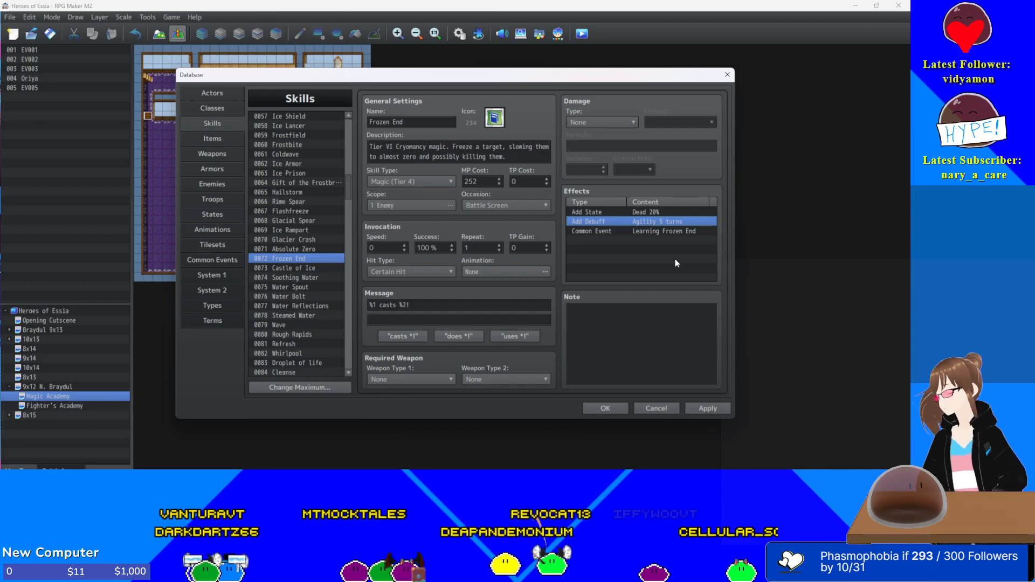
# - Stack repeated copies of the 5-turn Agility debuff in Frozen End's effects and apply the change
pyautogui.hotkey('ctrl', 'v')
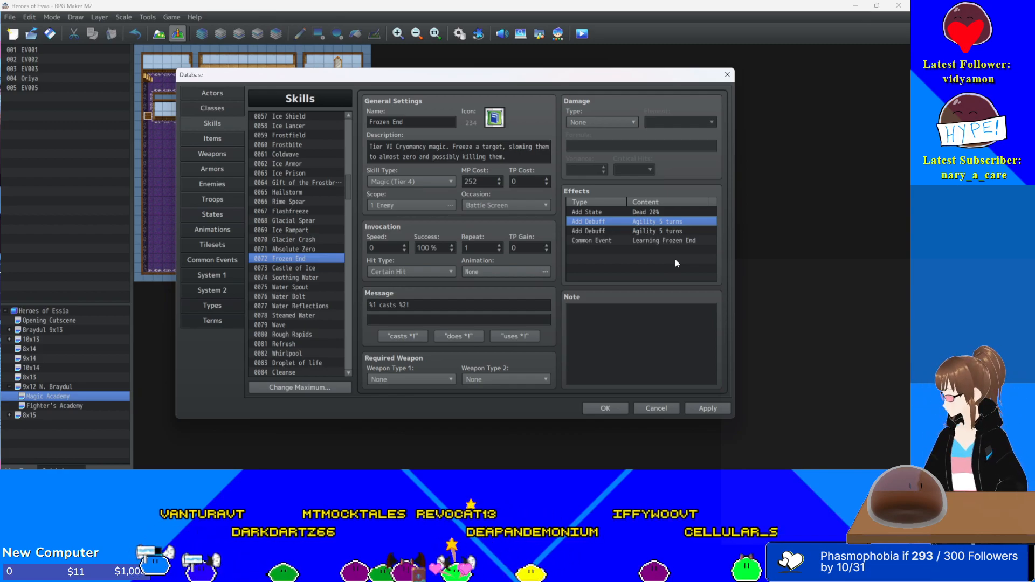
pyautogui.hotkey('ctrl', 'v')
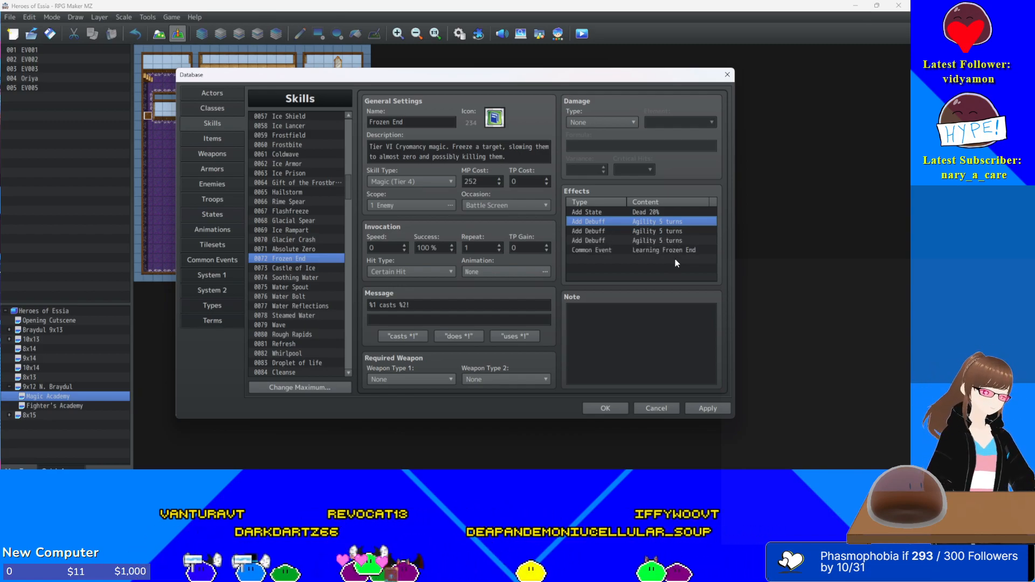
pyautogui.hotkey('ctrl', 'v')
pyautogui.hotkey('ctrl', 'v')
pyautogui.hotkey('ctrl', 'v')
pyautogui.hotkey('ctrl', 'v')
pyautogui.hotkey('ctrl', 'v')
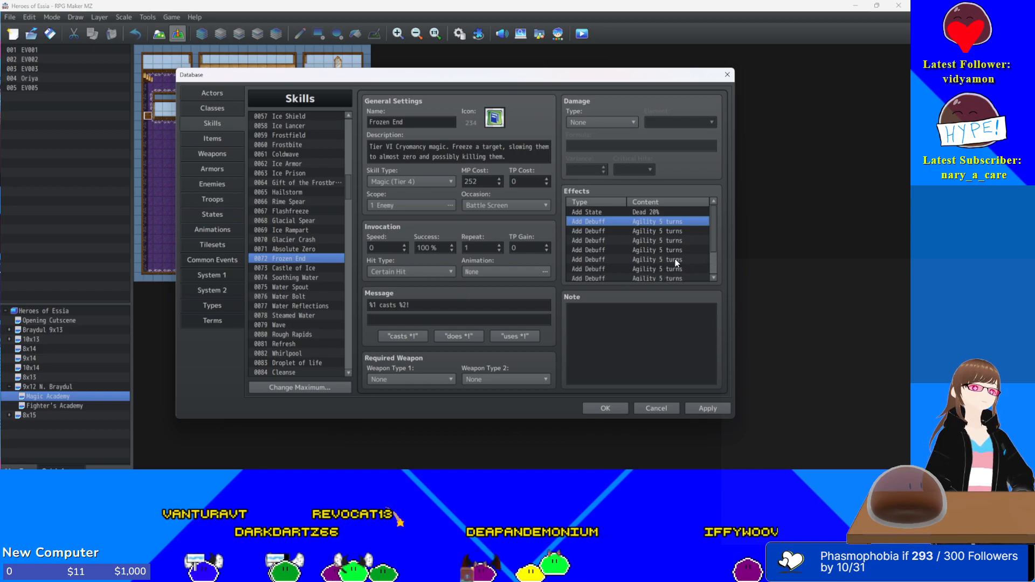
pyautogui.scroll(-3, 677, 263)
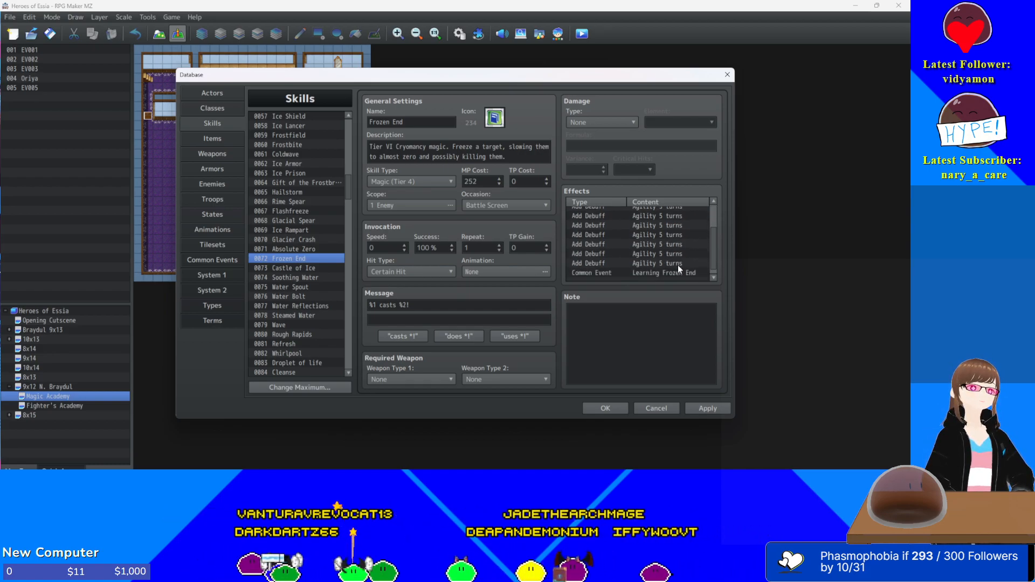
pyautogui.scroll(3, 677, 264)
pyautogui.click(705, 409)
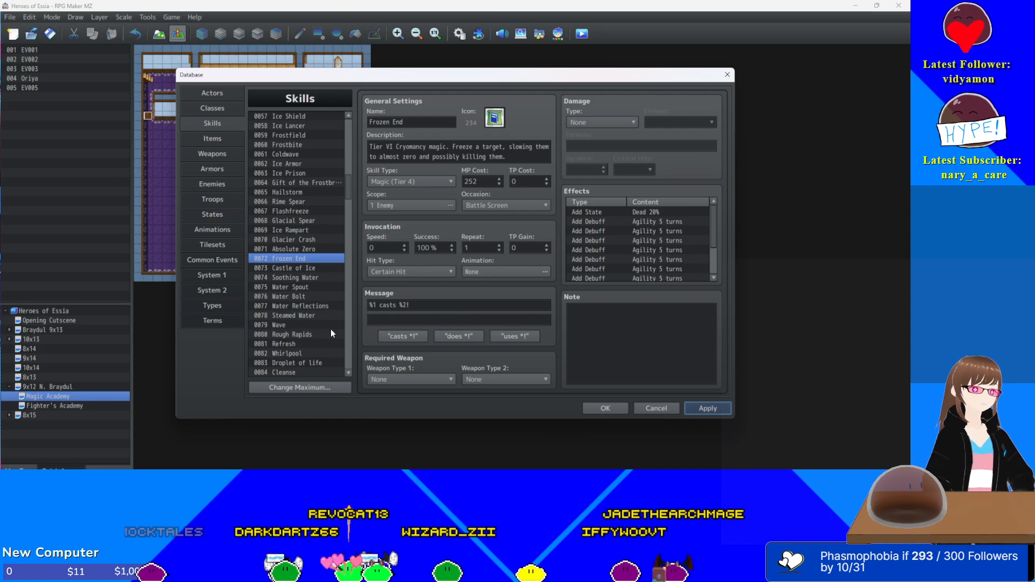
# - Change the Castle of Ice skill's damage formula to 65 + a.mat*4.5 and apply the change
pyautogui.click(294, 277)
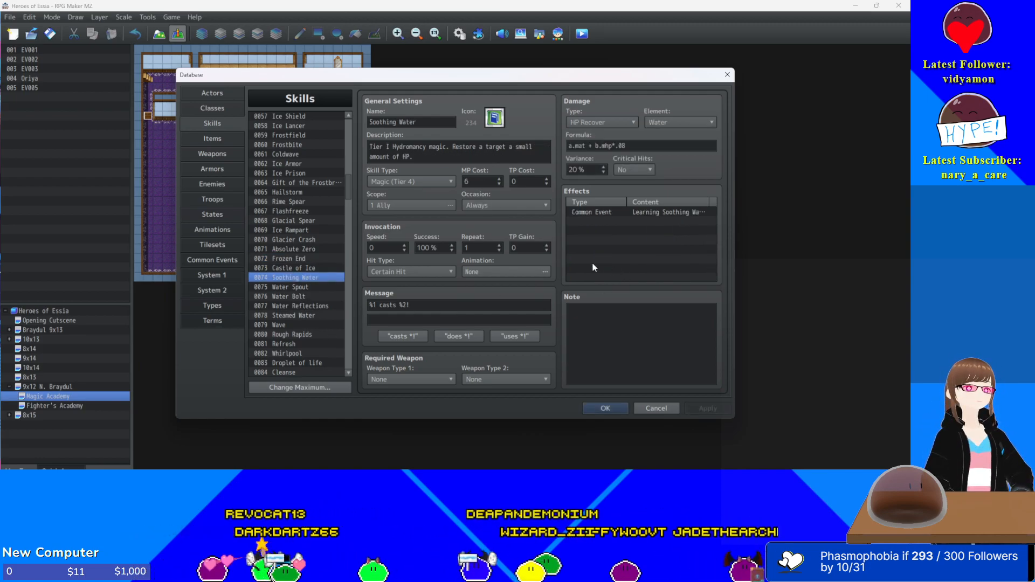
pyautogui.click(307, 267)
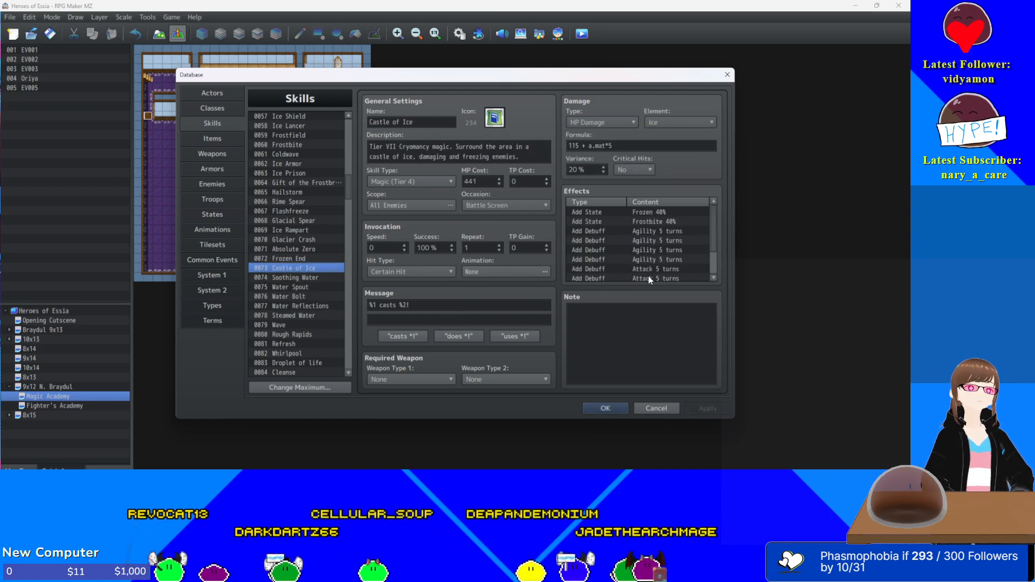
pyautogui.scroll(-1, 649, 275)
pyautogui.scroll(1, 649, 274)
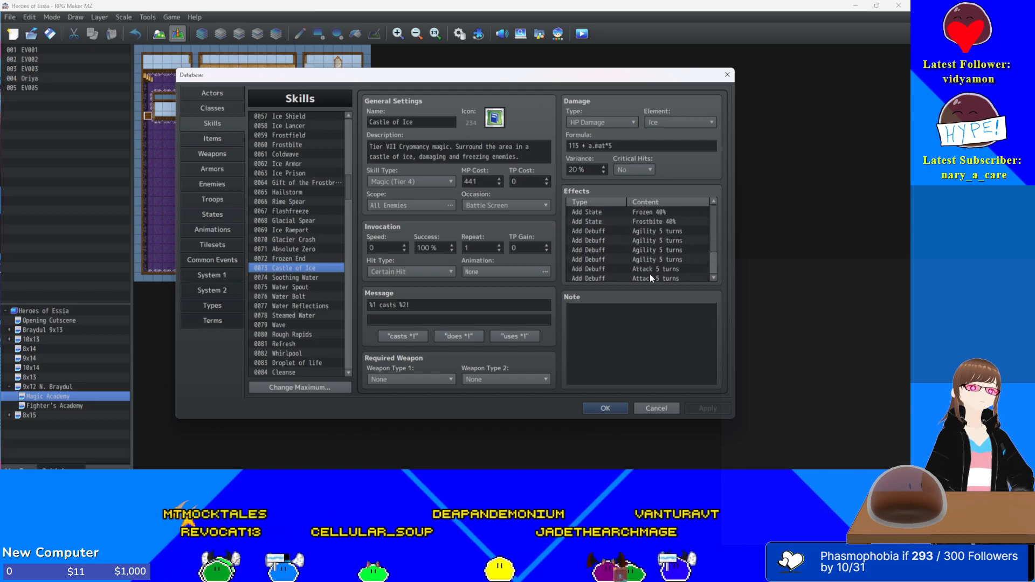
pyautogui.click(636, 145)
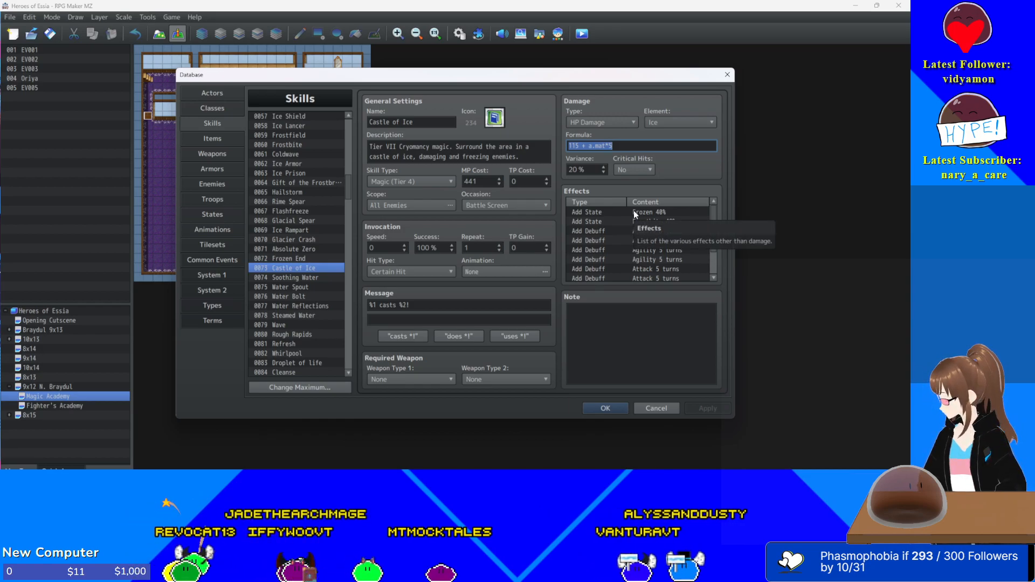
pyautogui.click(579, 146)
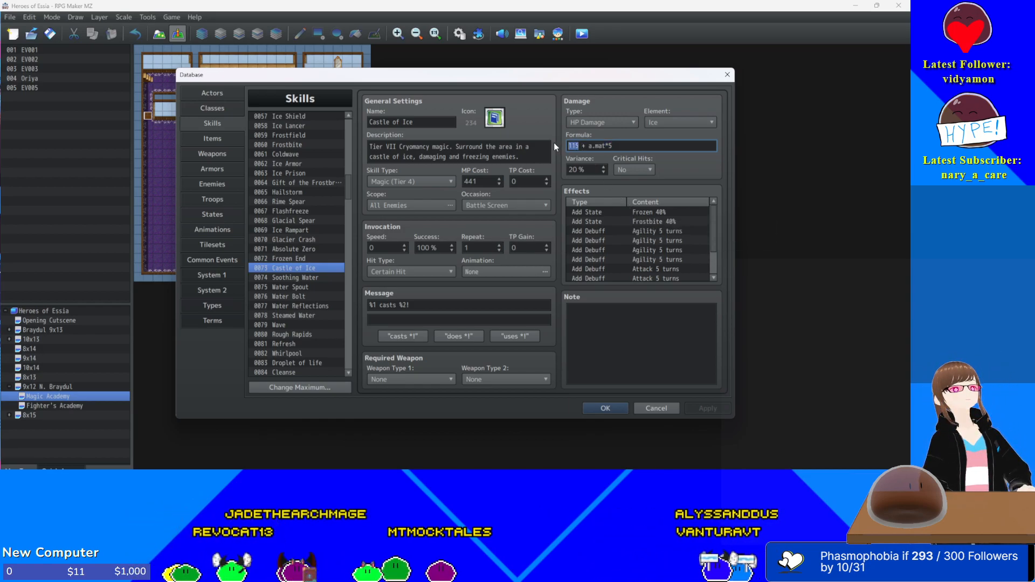
pyautogui.press('BackSpace')
pyautogui.press('BackSpace')
pyautogui.press('BackSpace')
pyautogui.write('65')
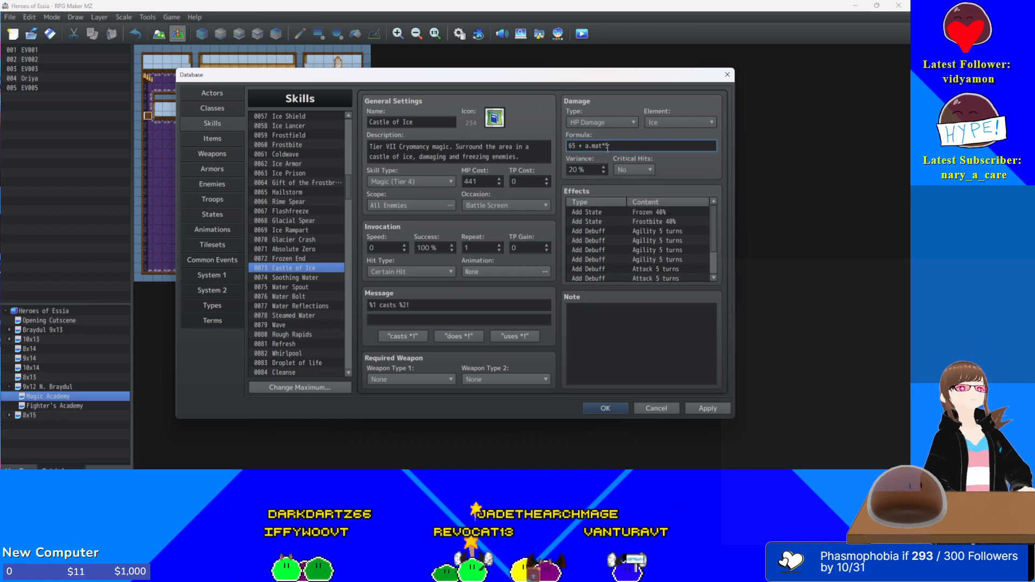
pyautogui.write('4.')
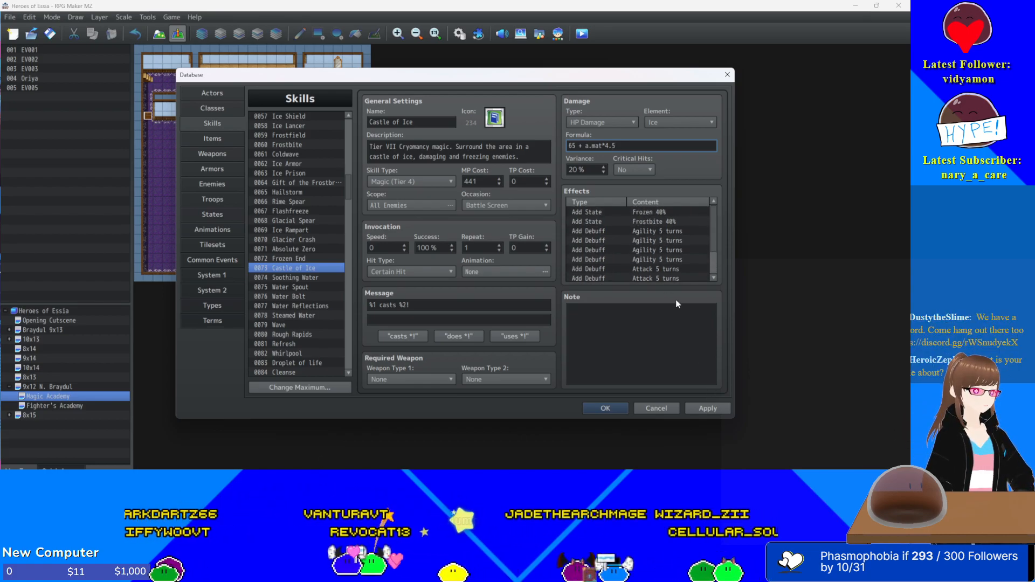
pyautogui.scroll(-1, 668, 277)
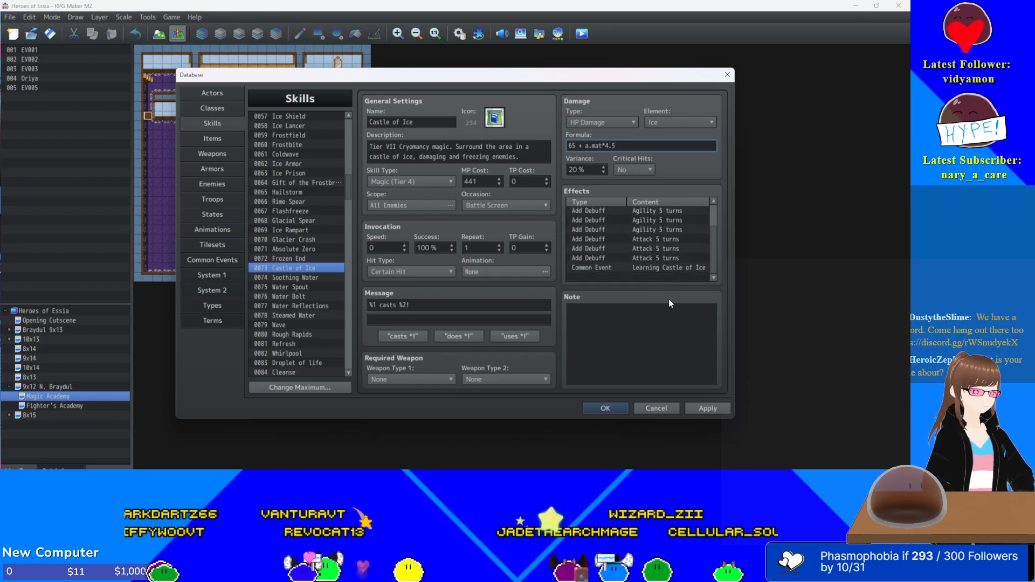
pyautogui.click(700, 411)
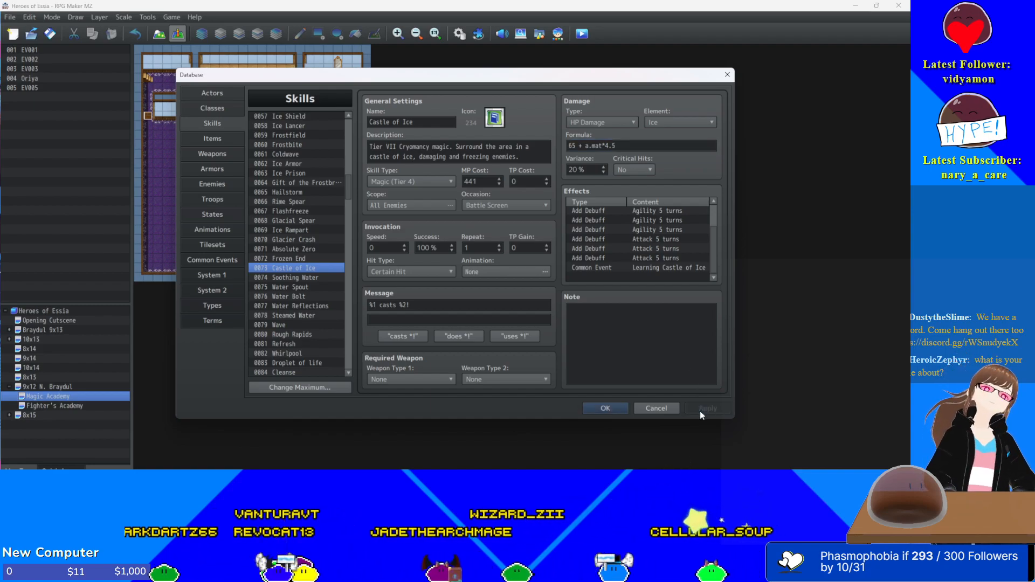
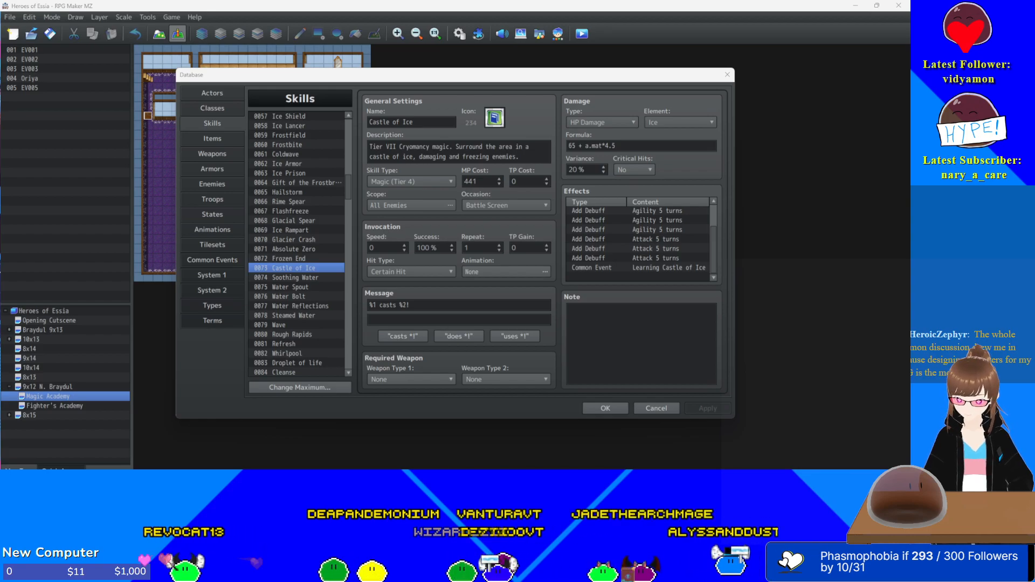
# - Bring the Snipping Tool capture of the RPG Maker VX Ace launch page into view, and close it
pyautogui.moveTo(0, 173); pyautogui.dragTo(491, 89)
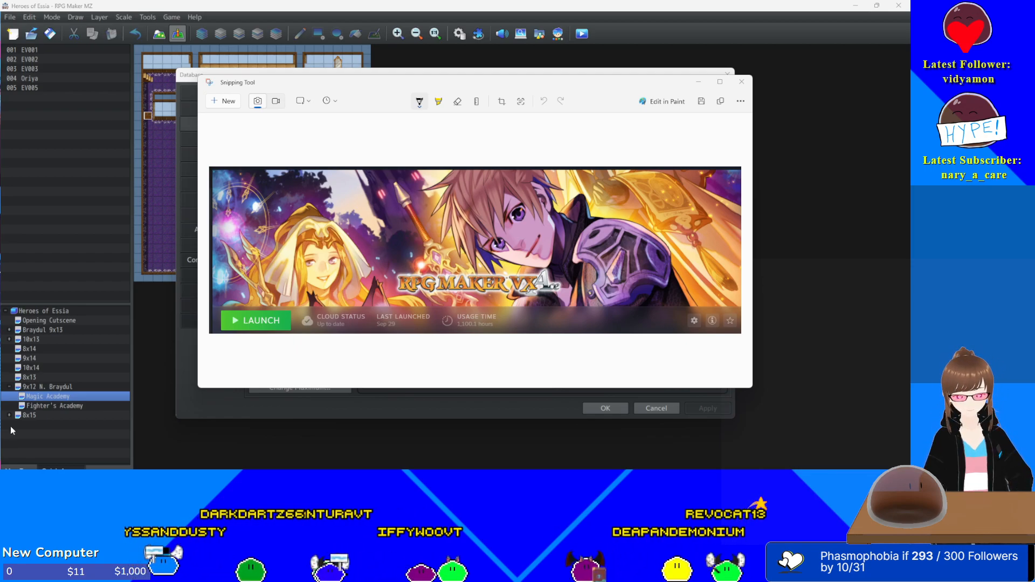
pyautogui.click(742, 83)
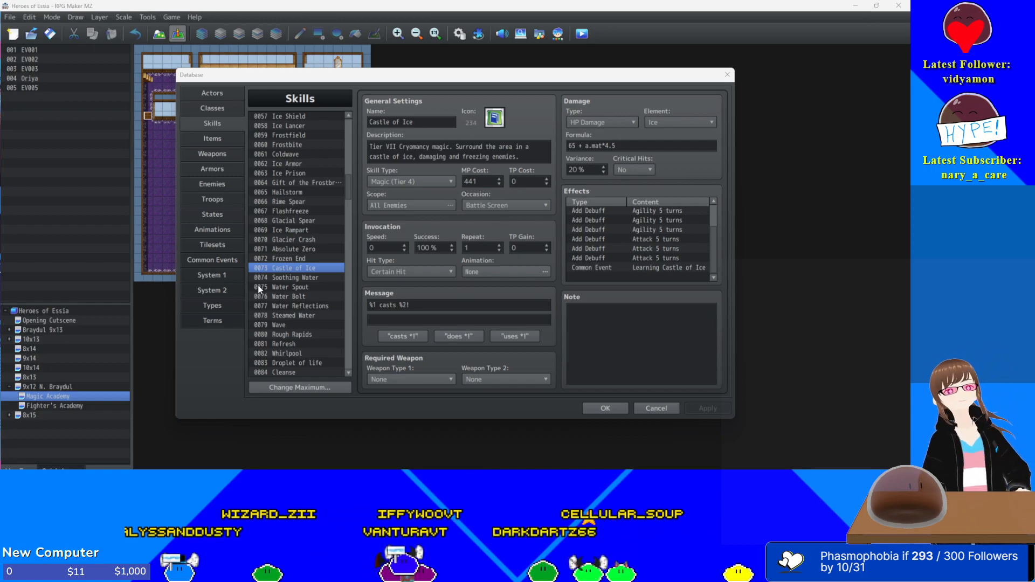
# - Copy the Hydromancy skills from Soothing Water to Whirlpool (0016 to 0024) over the wizard skill entries starting at 0074
pyautogui.scroll(4, 276, 272)
pyautogui.scroll(12, 305, 269)
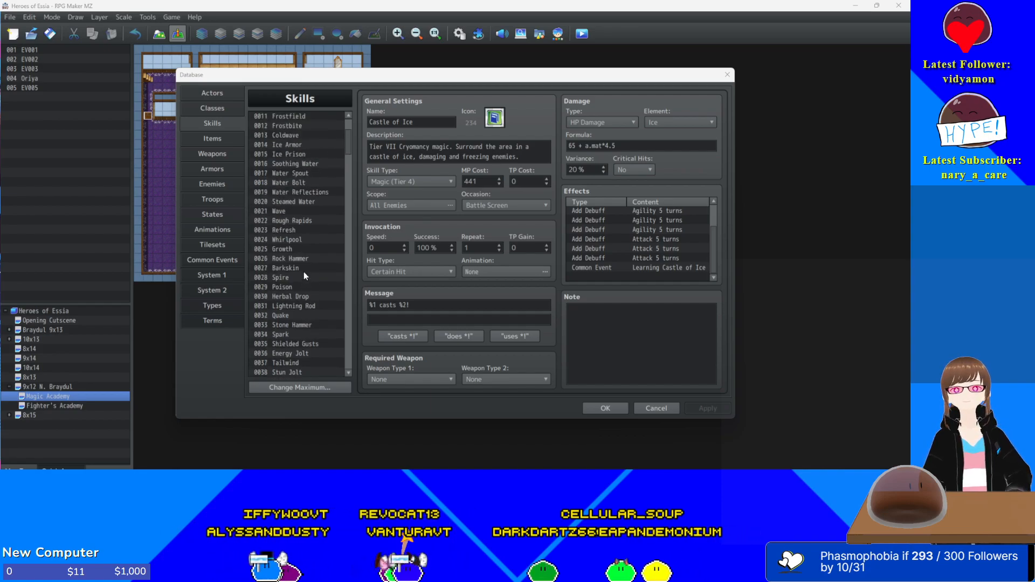
pyautogui.click(294, 163)
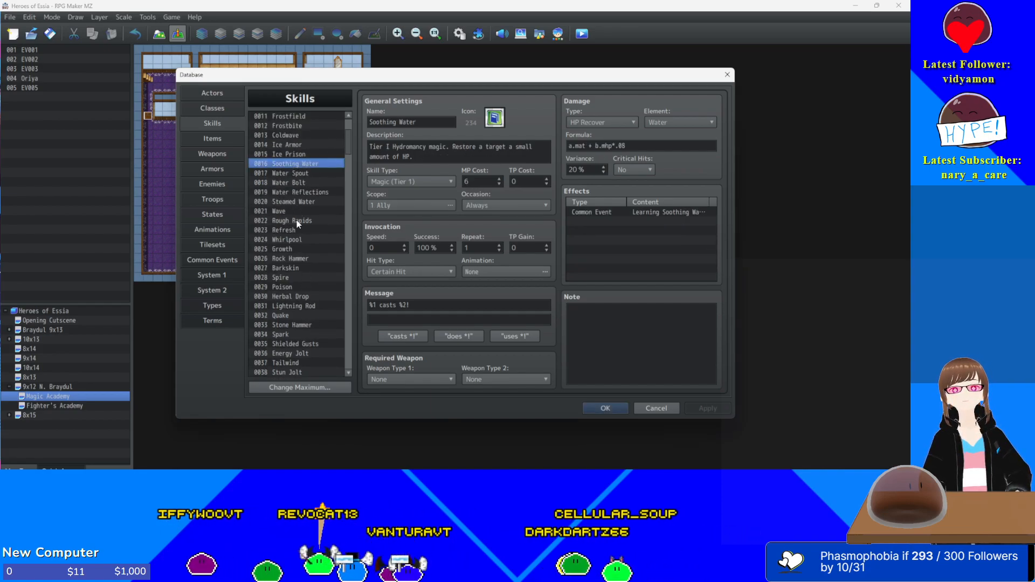
pyautogui.keyDown('shift'); pyautogui.click(302, 240); pyautogui.keyUp('shift')
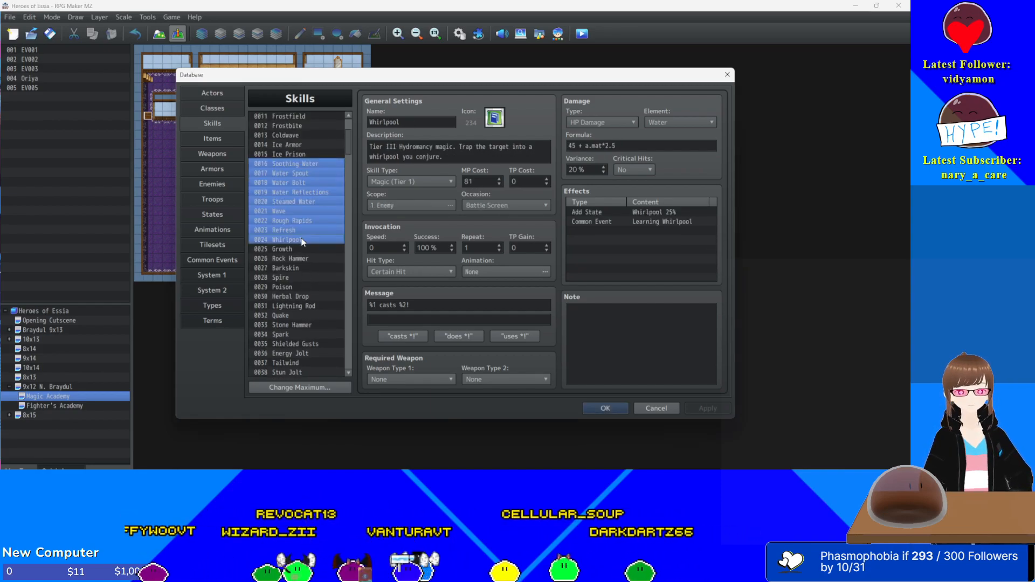
pyautogui.scroll(-12, 303, 243)
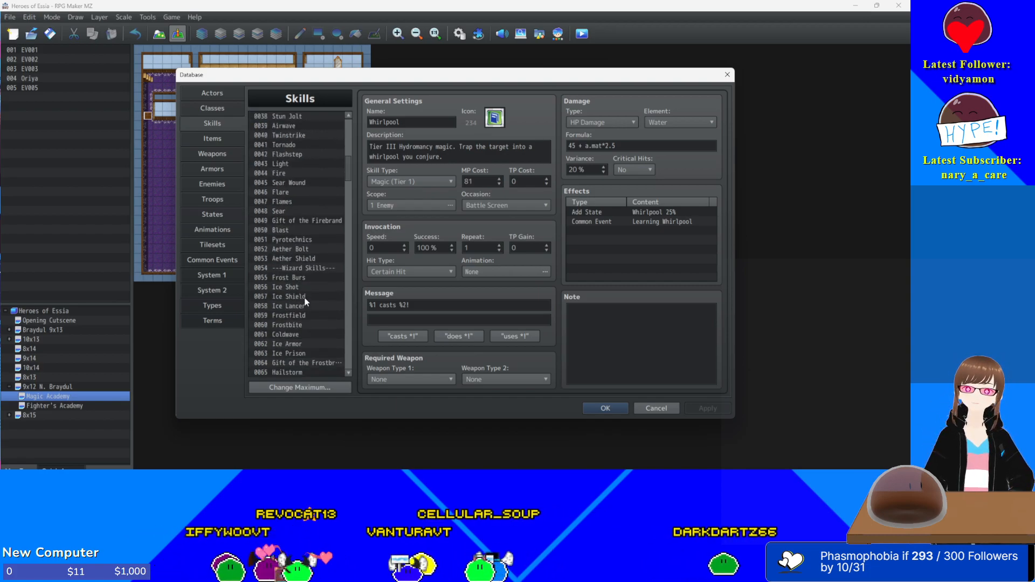
pyautogui.scroll(-2, 305, 298)
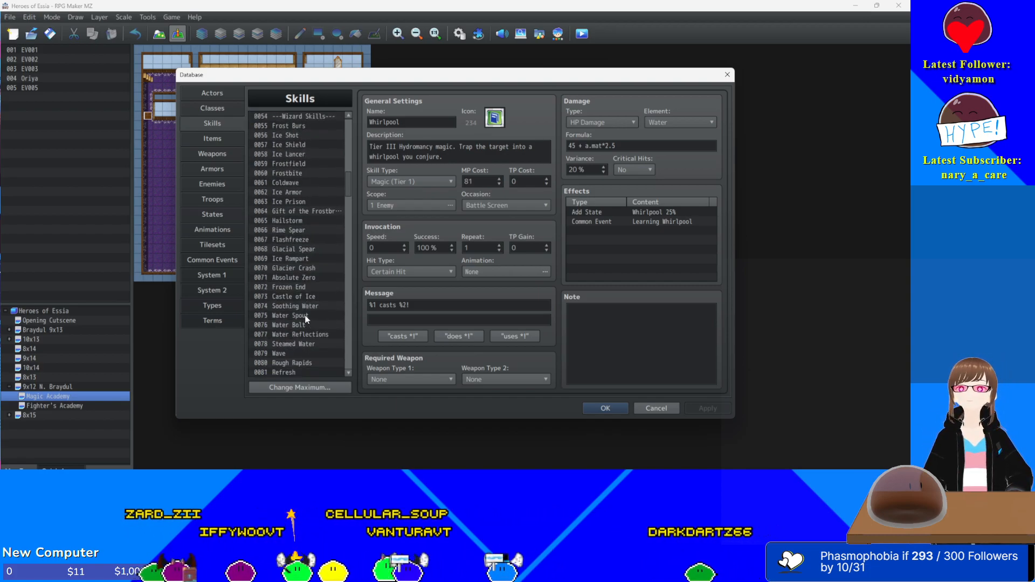
pyautogui.click(304, 306)
pyautogui.hotkey('ctrl', 'v')
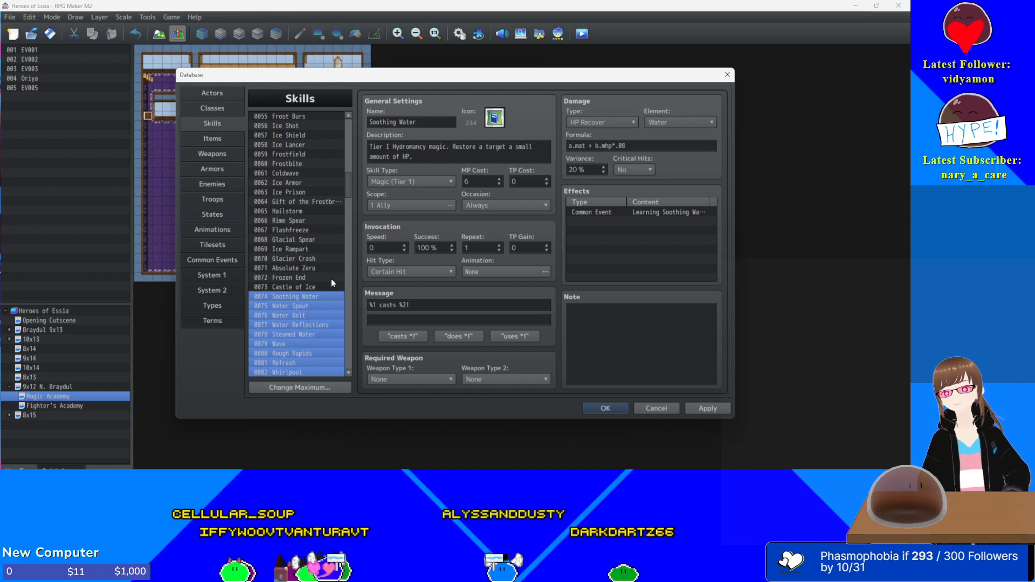
# - Set the skill type of the pasted Soothing Water and Water Spout skills to Magic (Tier 4)
pyautogui.rightClick(302, 307)
pyautogui.click(302, 298)
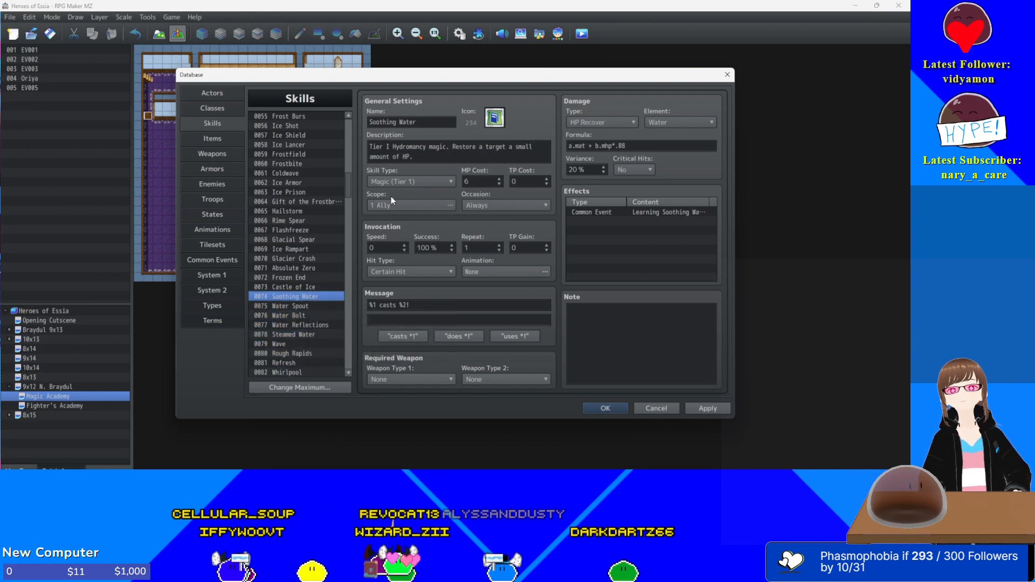
pyautogui.click(403, 182)
pyautogui.press('Escape')
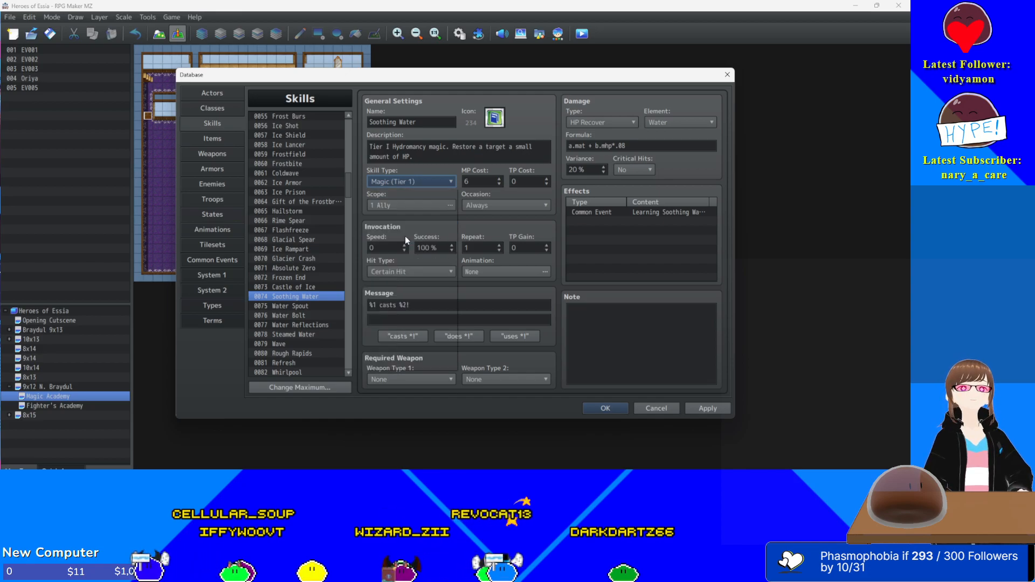
pyautogui.press('Down')
pyautogui.click(407, 183)
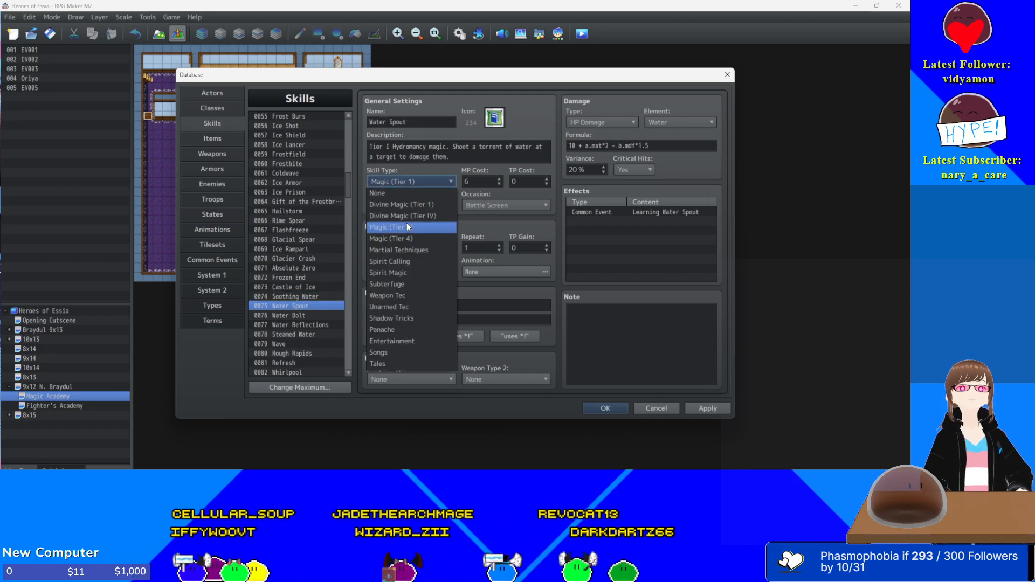
pyautogui.click(407, 238)
# - Set the skill type of the pasted Water Bolt and Water Reflections skills to Magic (Tier 4), and open Steamed Water
pyautogui.scroll(-2, 303, 283)
pyautogui.click(303, 259)
pyautogui.click(431, 182)
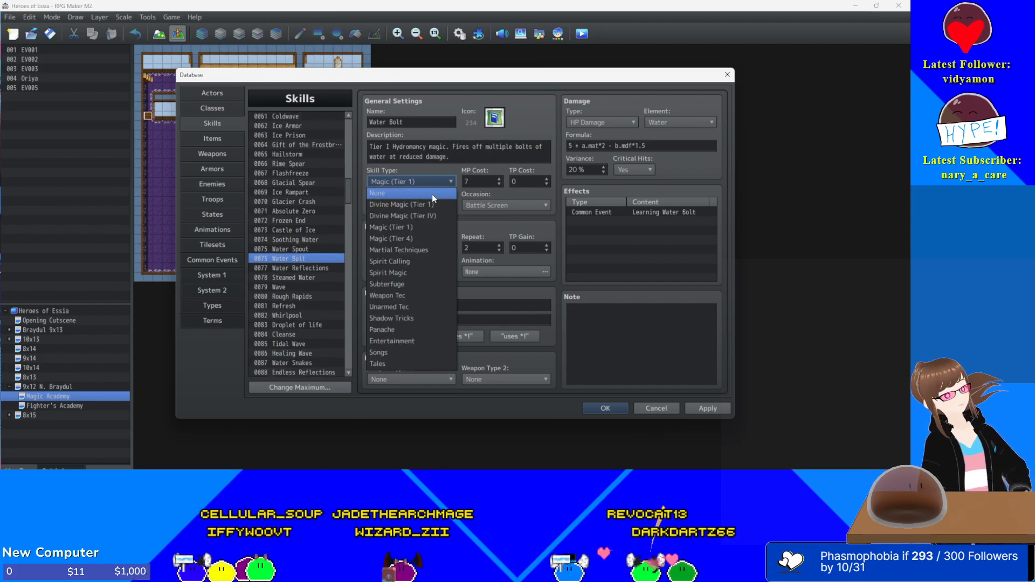
pyautogui.click(417, 239)
pyautogui.click(309, 268)
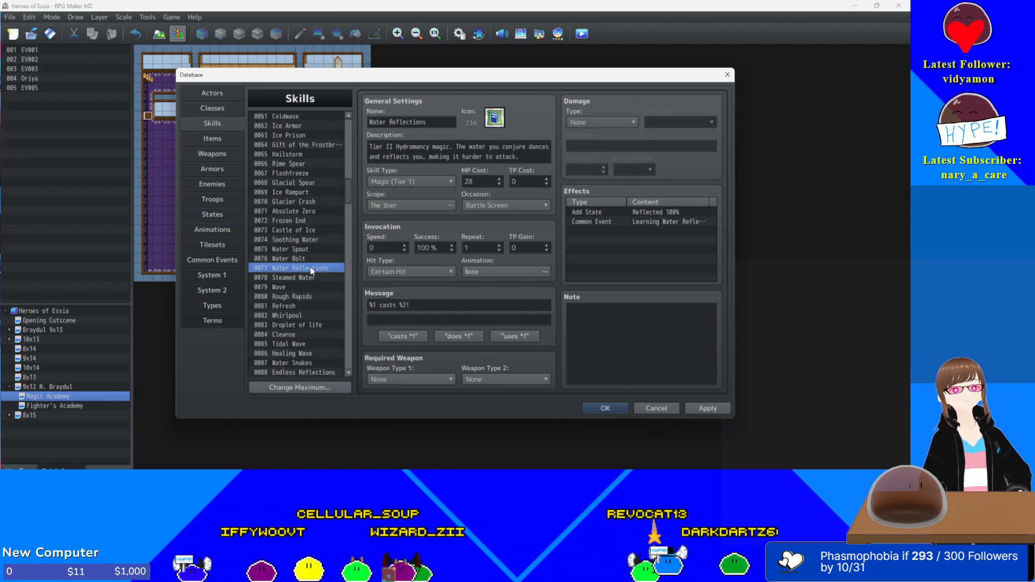
pyautogui.click(410, 182)
pyautogui.click(410, 239)
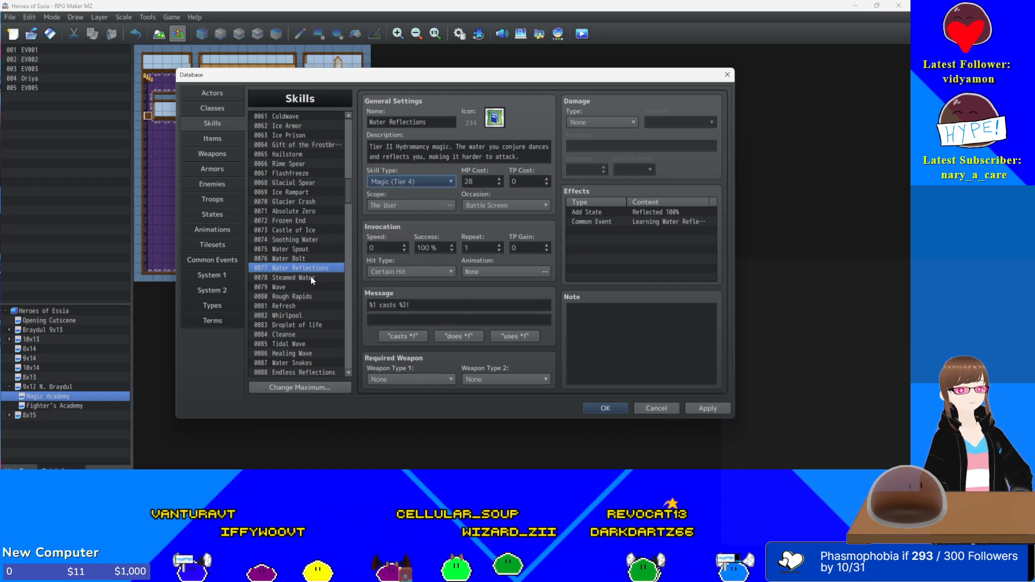
pyautogui.click(304, 277)
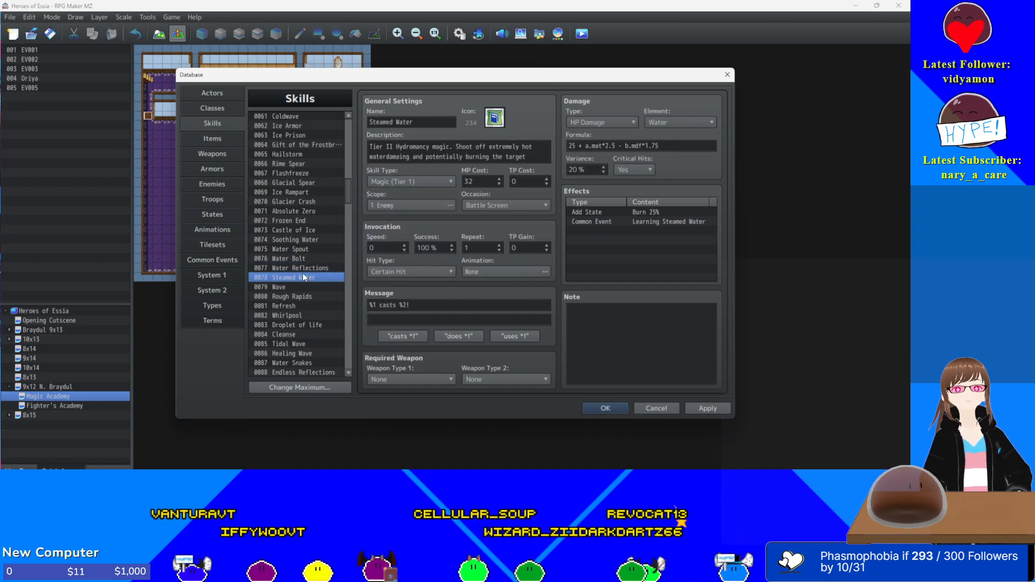
# - Set the skill type of the pasted Steamed Water and Wave skills to Magic (Tier 4)
pyautogui.click(398, 181)
pyautogui.click(399, 241)
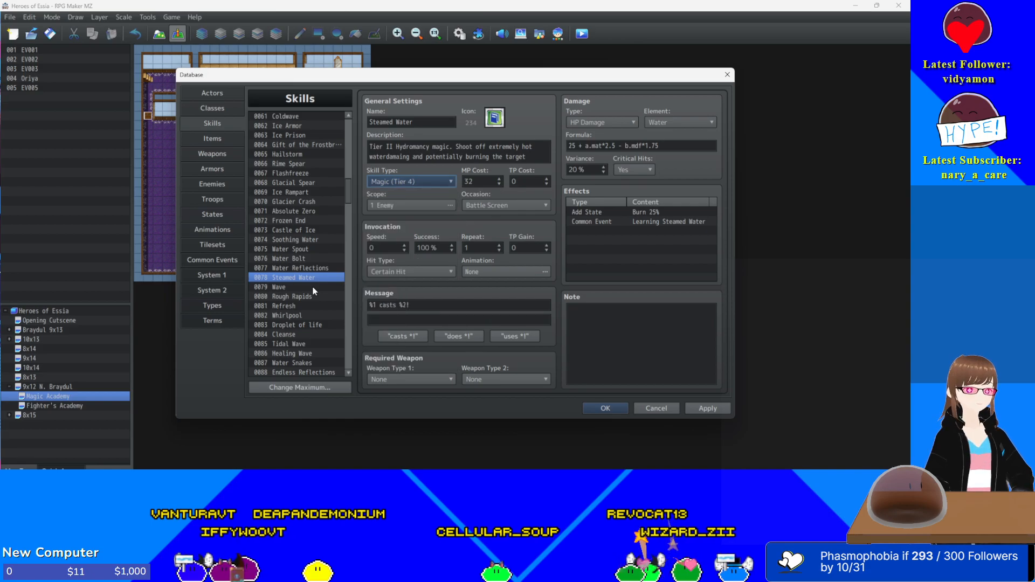
pyautogui.click(310, 288)
pyautogui.click(384, 182)
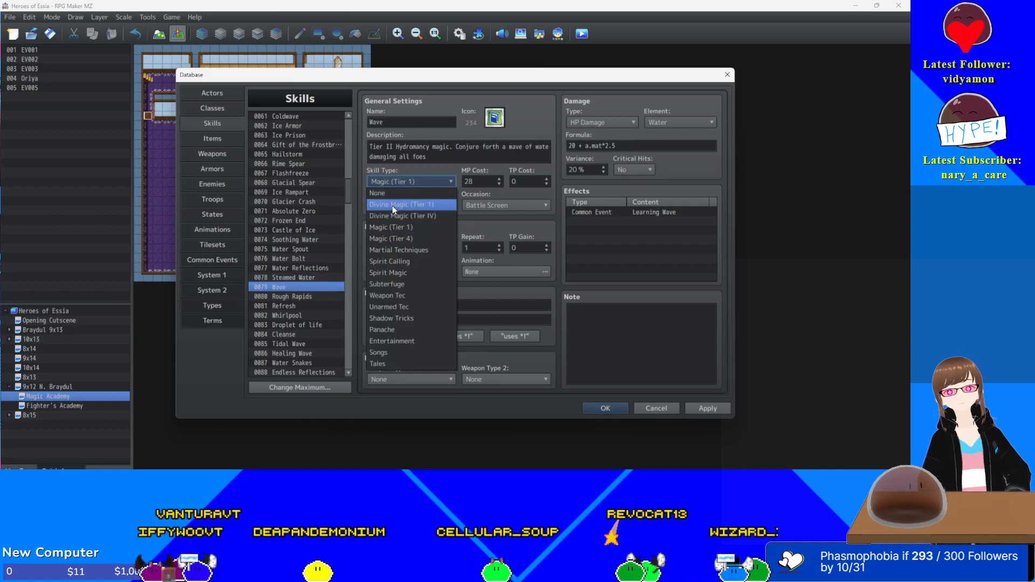
pyautogui.click(401, 241)
# - Set the skill type of the pasted Rough Rapids and Refresh skills to Magic (Tier 4)
pyautogui.click(292, 296)
pyautogui.click(373, 178)
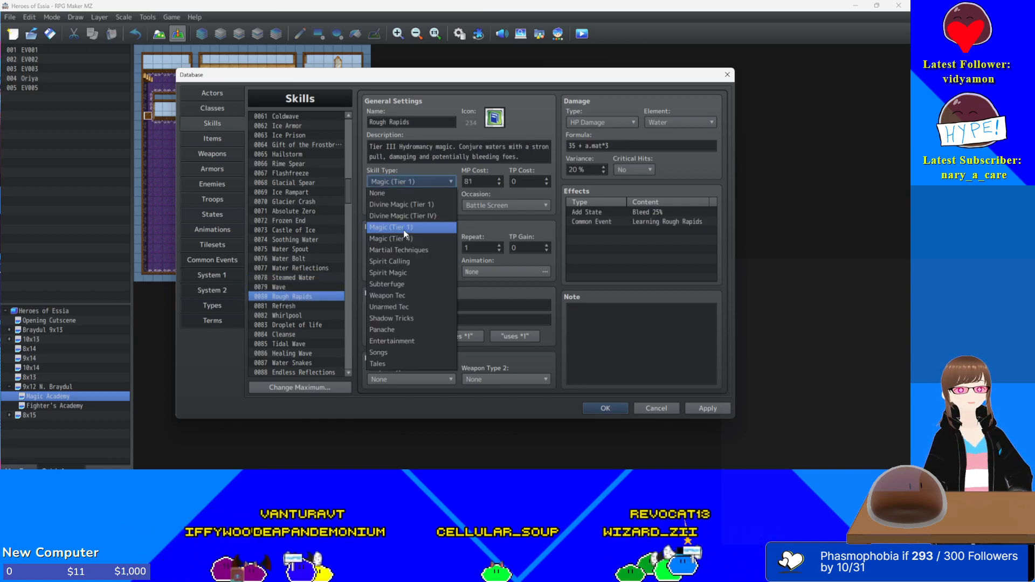
pyautogui.click(392, 240)
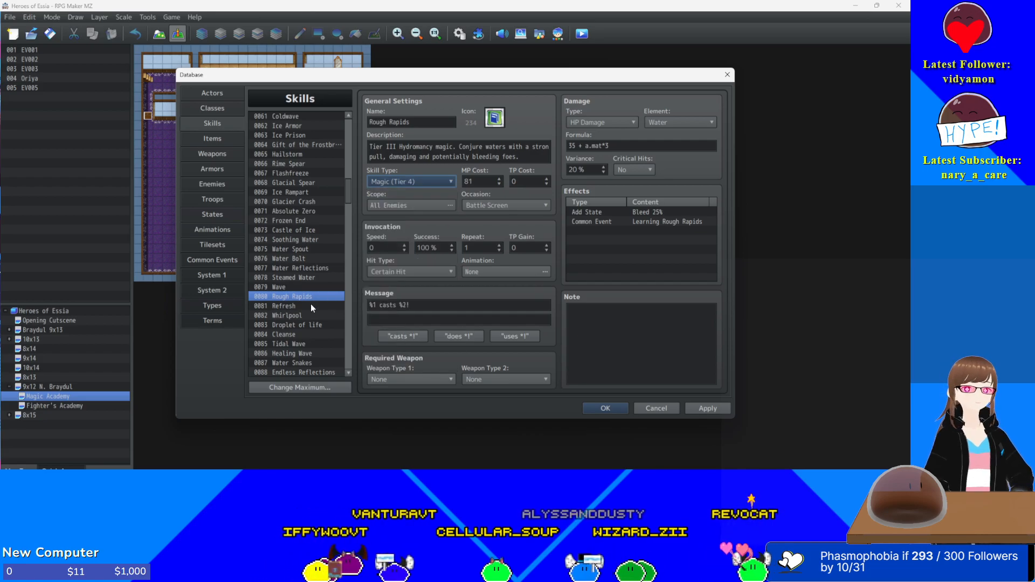
pyautogui.click(277, 306)
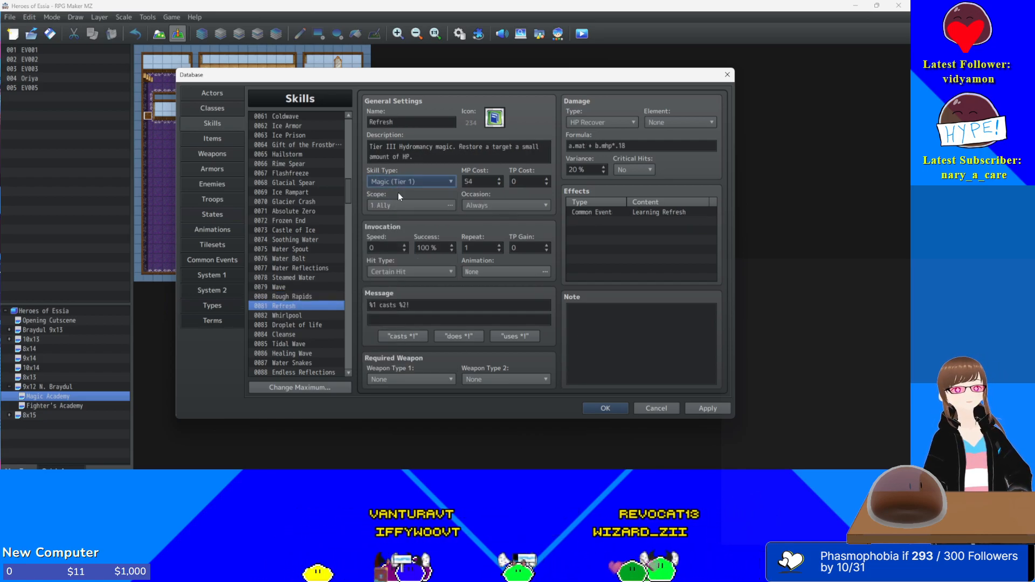
pyautogui.click(398, 183)
pyautogui.click(412, 237)
# - Set the skill type of the pasted Whirlpool skill to Magic (Tier 4)
pyautogui.scroll(-1, 307, 285)
pyautogui.click(297, 295)
pyautogui.click(396, 184)
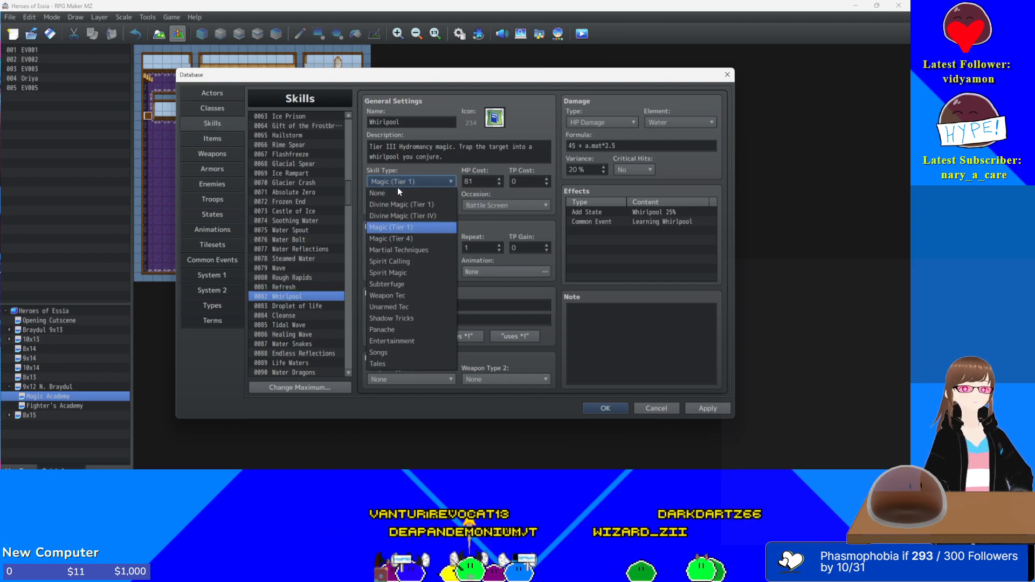
pyautogui.click(403, 238)
# - Check Droplet of life and Cleanse, and set Tidal Wave's damage formula to 70 + a.mat*3.5, applying the change
pyautogui.click(322, 305)
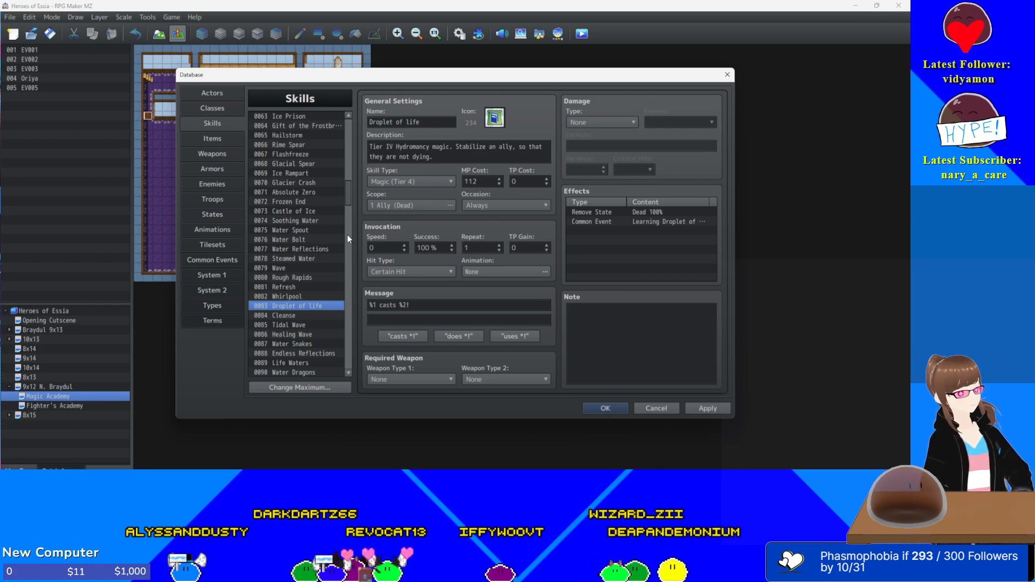
pyautogui.click(298, 315)
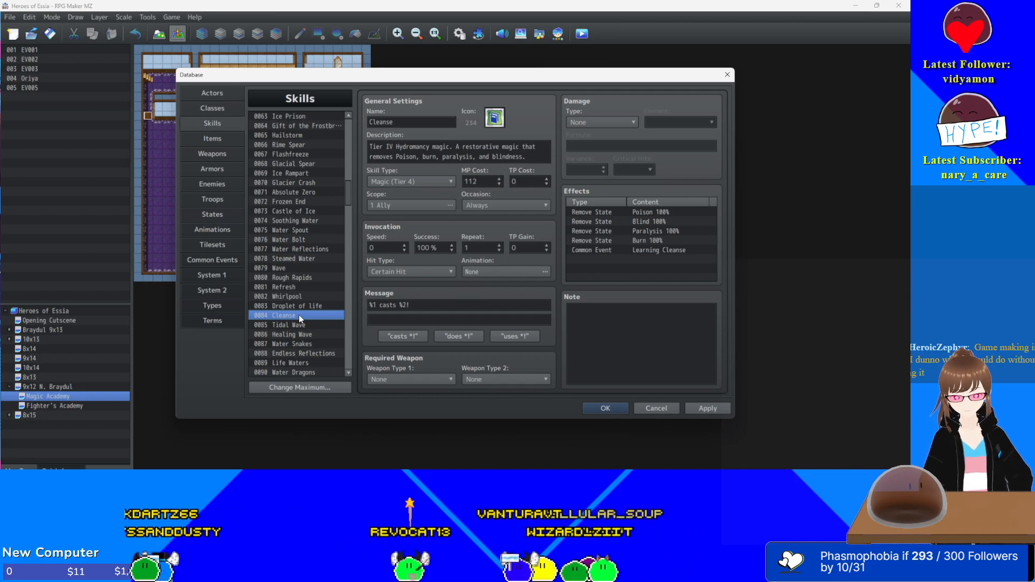
pyautogui.click(298, 325)
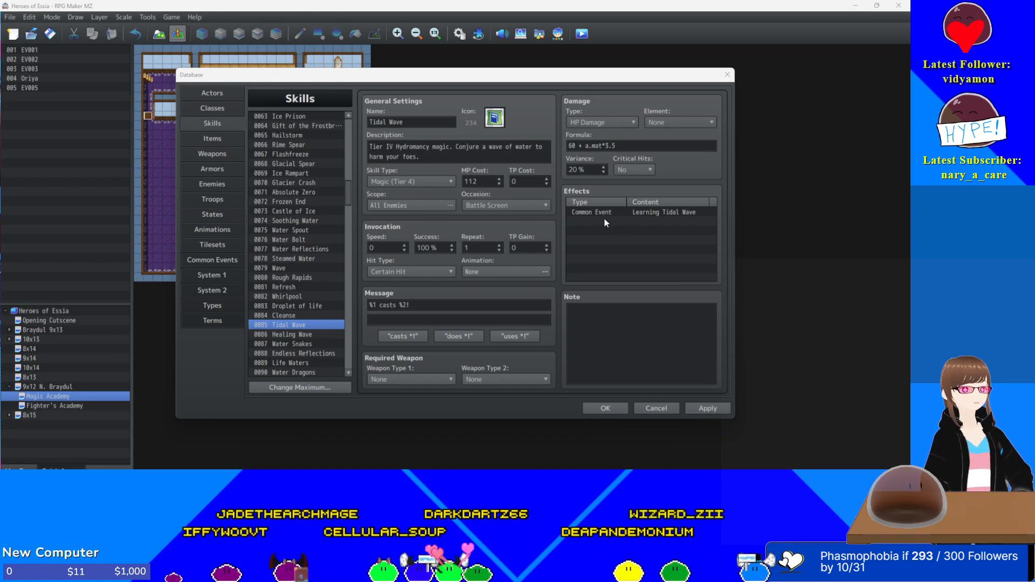
pyautogui.tripleClick(580, 146)
pyautogui.click(572, 145)
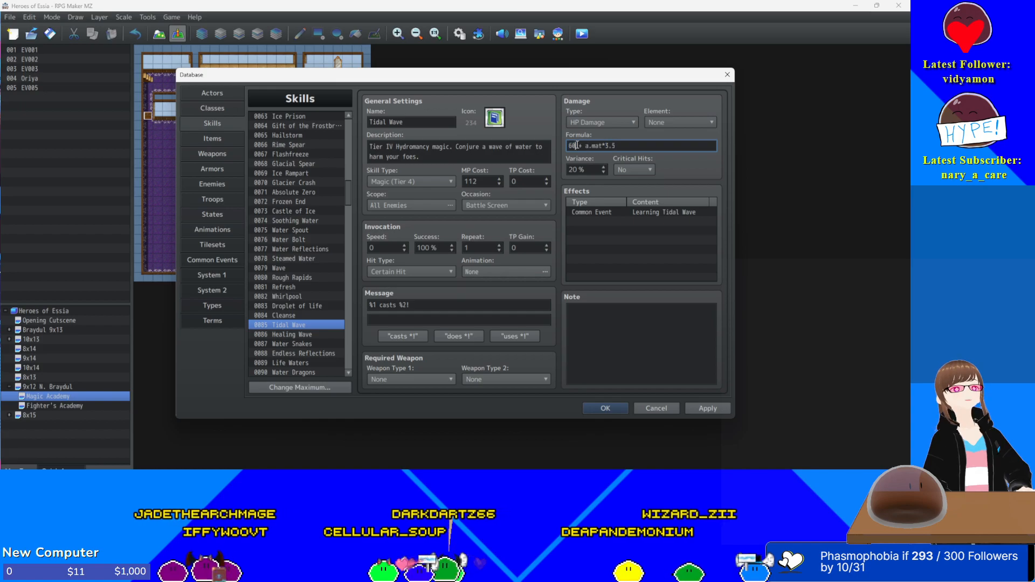
pyautogui.press('BackSpace')
pyautogui.write('9')
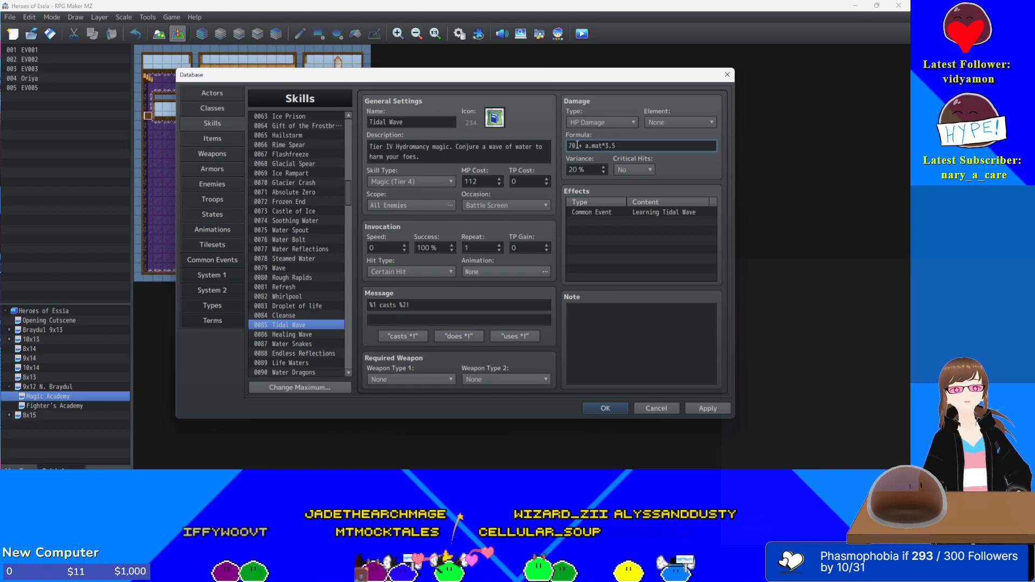
pyautogui.click(699, 405)
# - Set Healing Wave's recovery formula to a.mat + b.mhp*.12 and apply the change
pyautogui.click(282, 335)
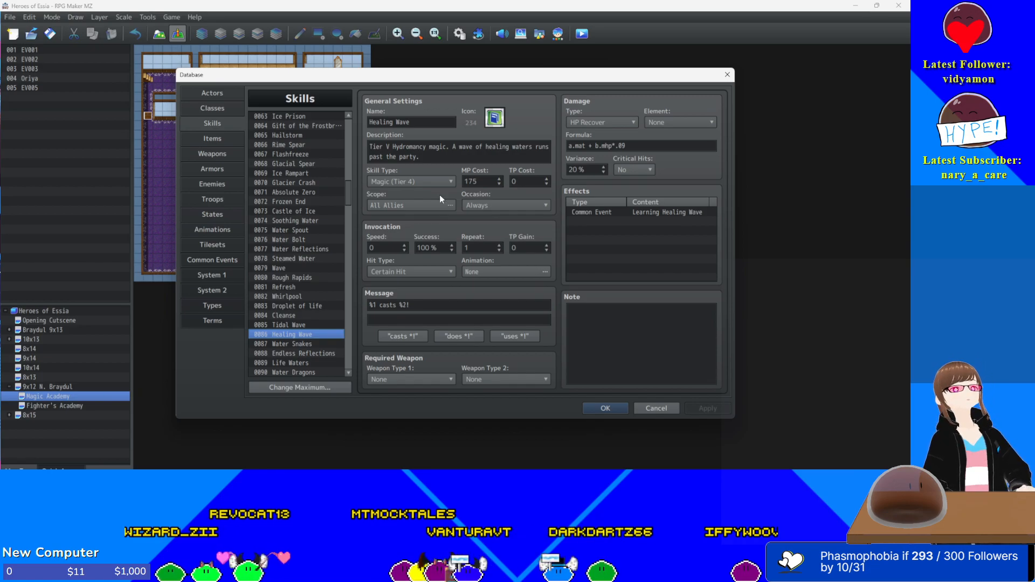
pyautogui.tripleClick(655, 150)
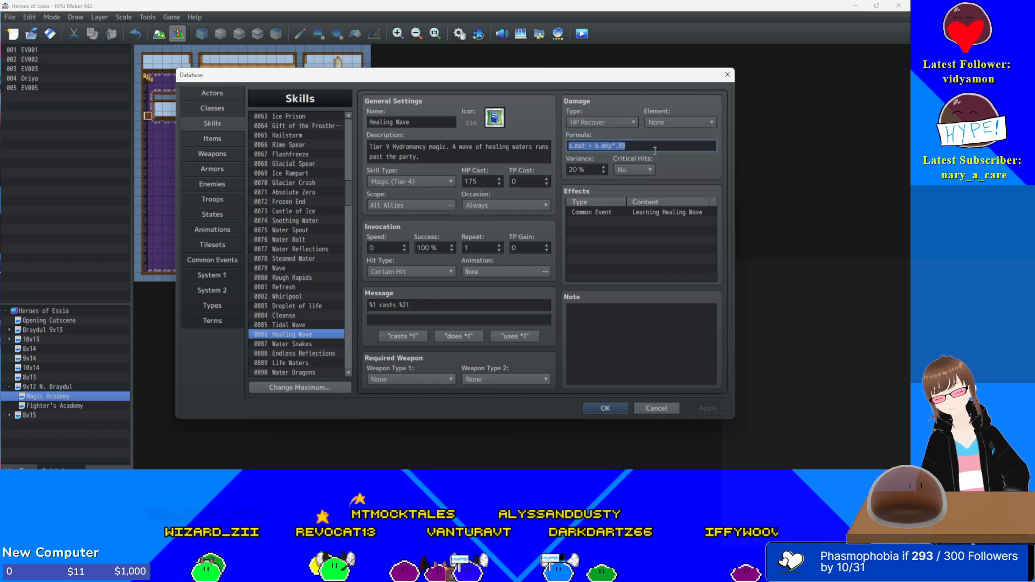
pyautogui.click(655, 151)
pyautogui.press('BackSpace')
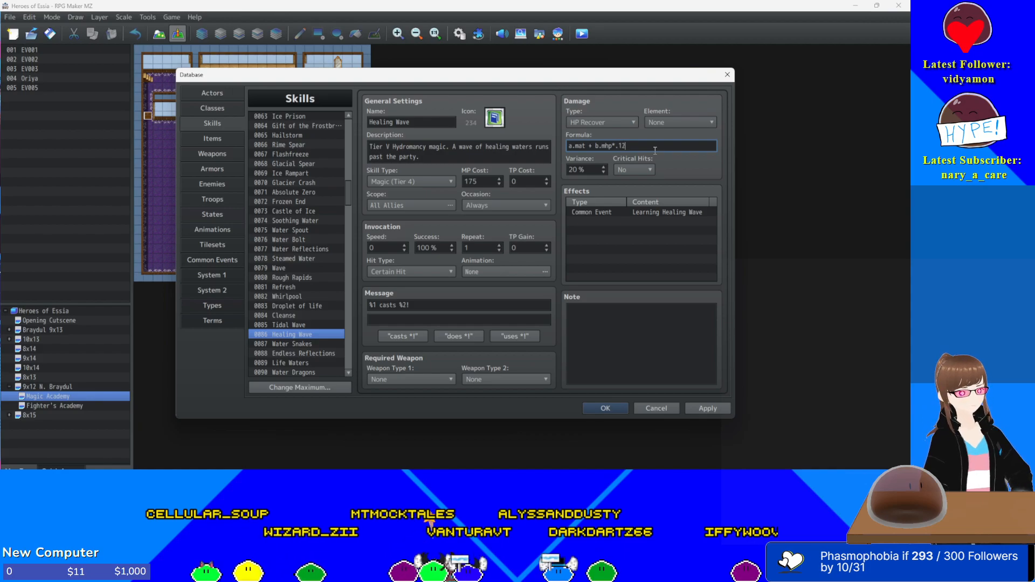
pyautogui.click(710, 408)
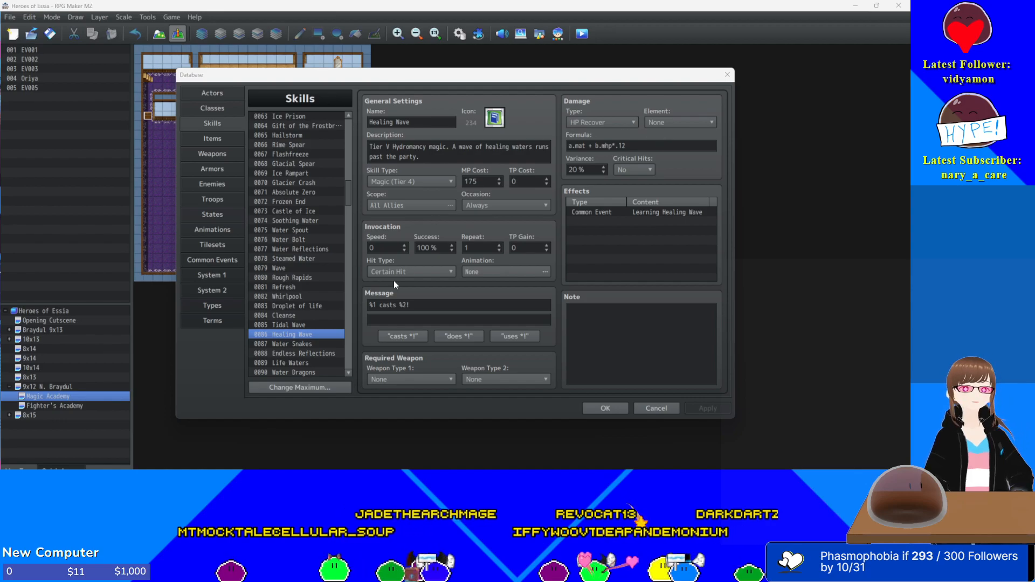
# - Set Water Snakes' damage formula to 80 + a.mat*4 - b.mdf*2.5 and apply the change
pyautogui.scroll(-1, 294, 323)
pyautogui.click(293, 323)
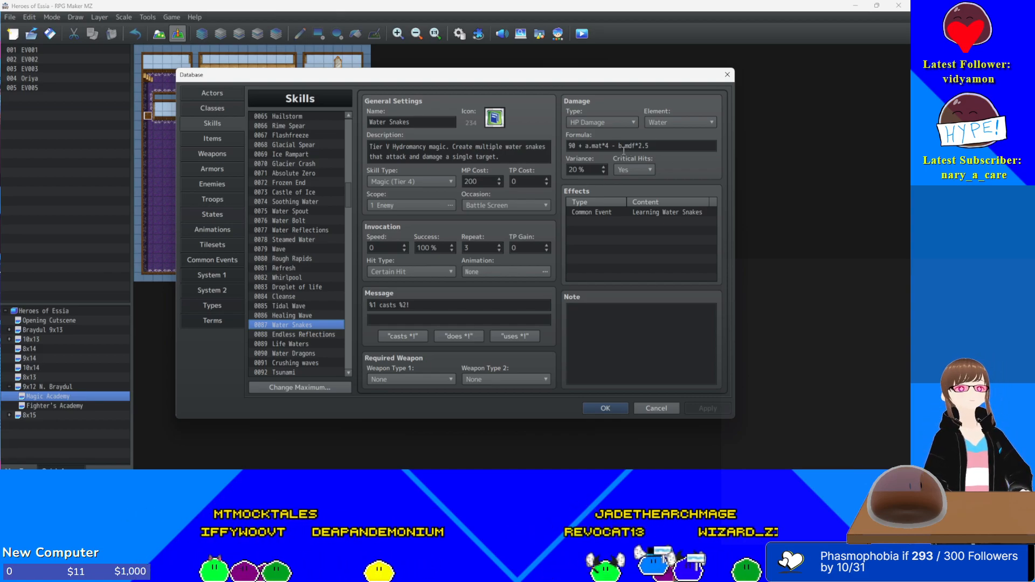
pyautogui.click(572, 146)
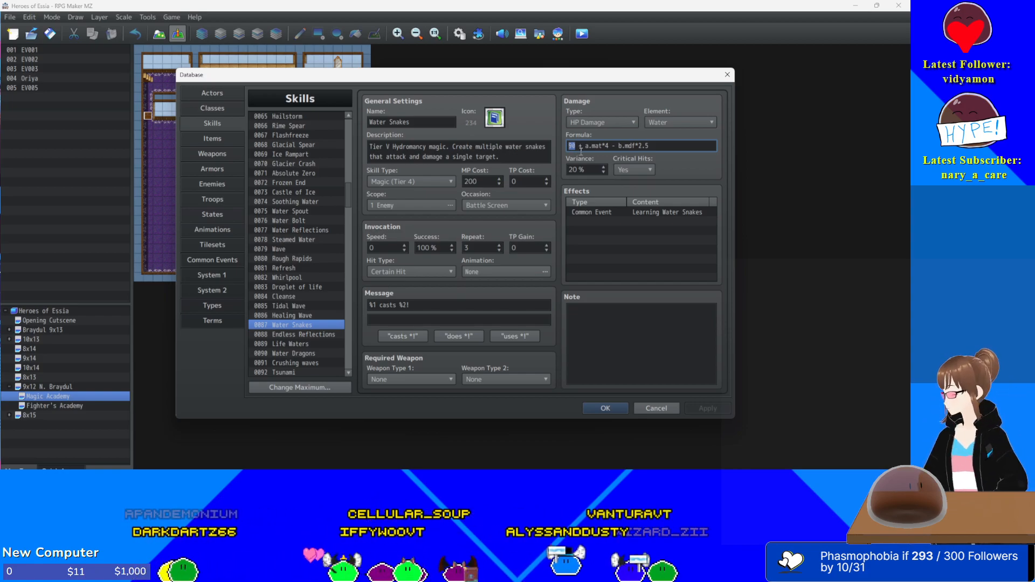
pyautogui.write('80')
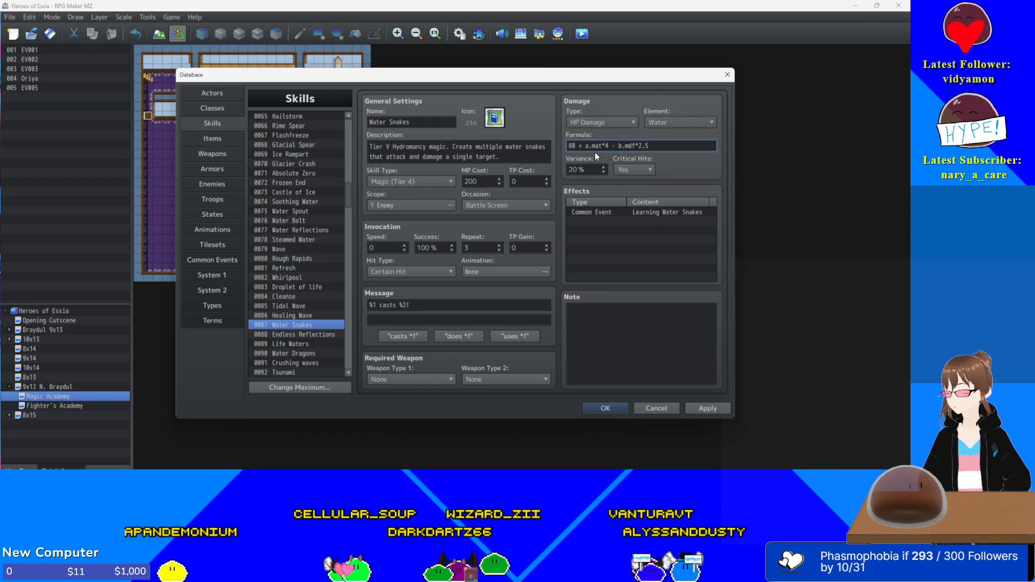
pyautogui.click(700, 407)
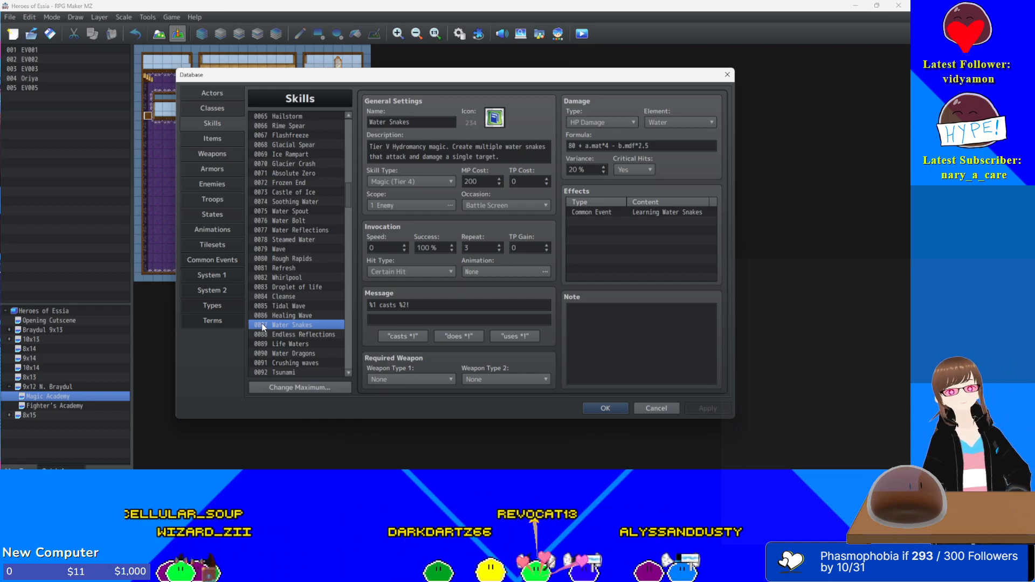
# - Check Endless Reflections and Life Waters, and set Water Dragons' damage formula to 90 + a.mat*5 - b.mdf*2.75, applying the change
pyautogui.scroll(-2, 285, 312)
pyautogui.click(305, 289)
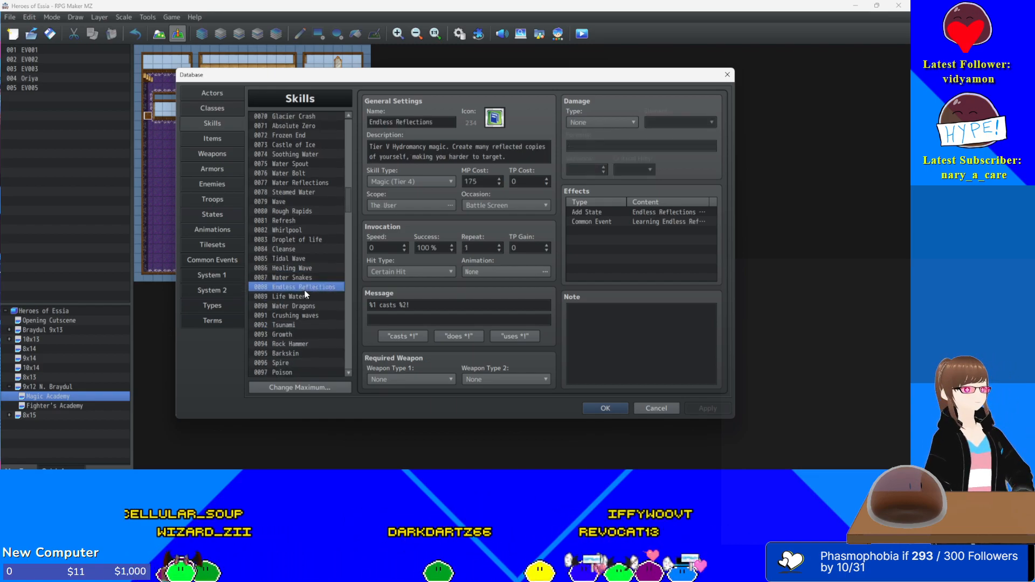
pyautogui.scroll(-1, 303, 280)
pyautogui.click(302, 278)
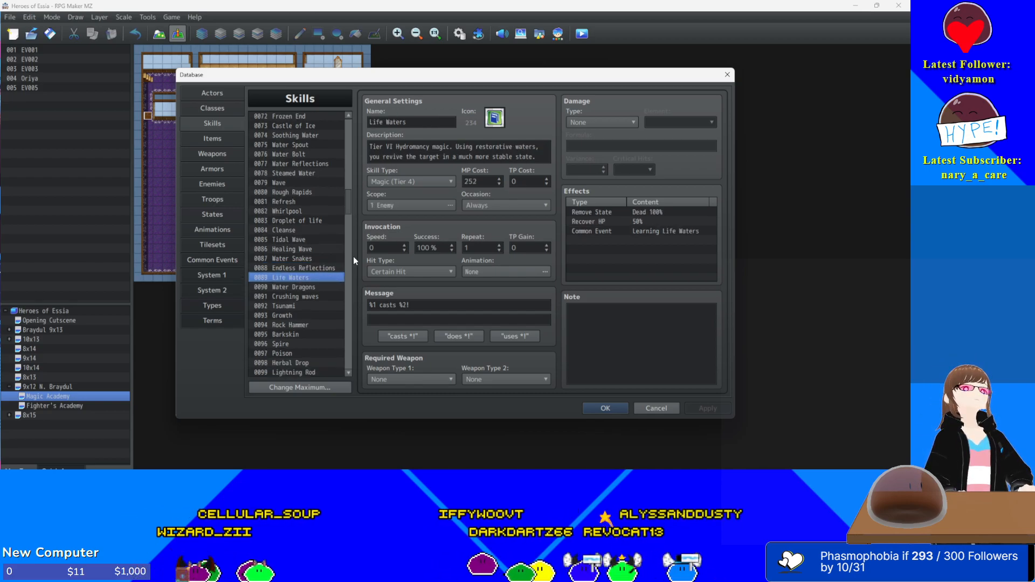
pyautogui.click(306, 287)
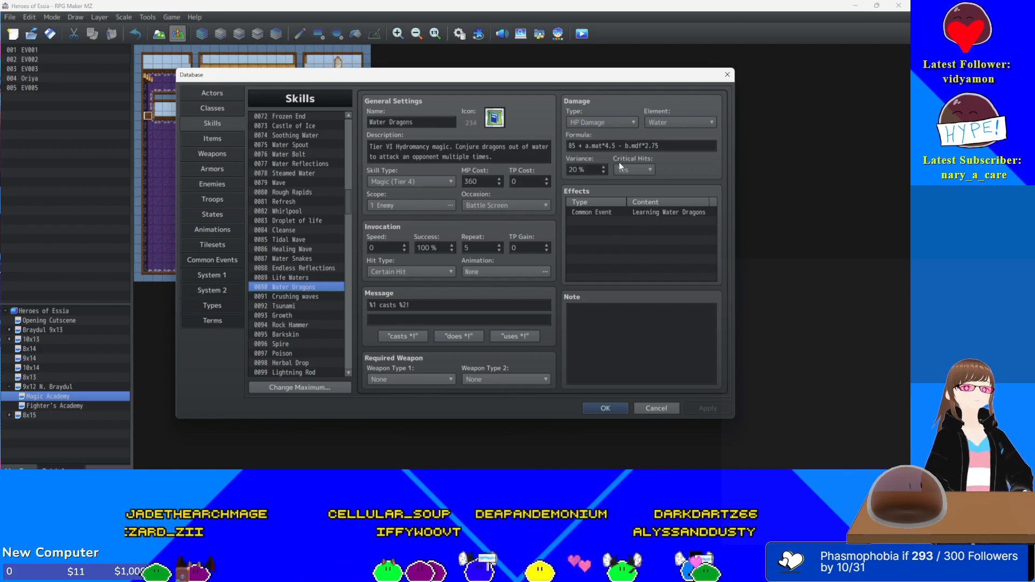
pyautogui.click(578, 146)
pyautogui.click(575, 145)
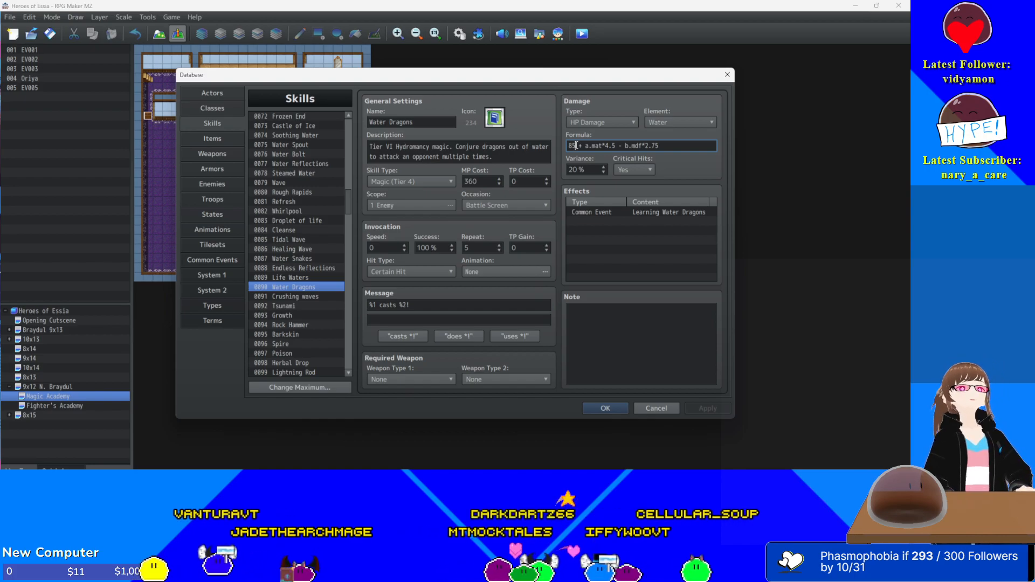
pyautogui.moveTo(576, 146); pyautogui.dragTo(565, 144)
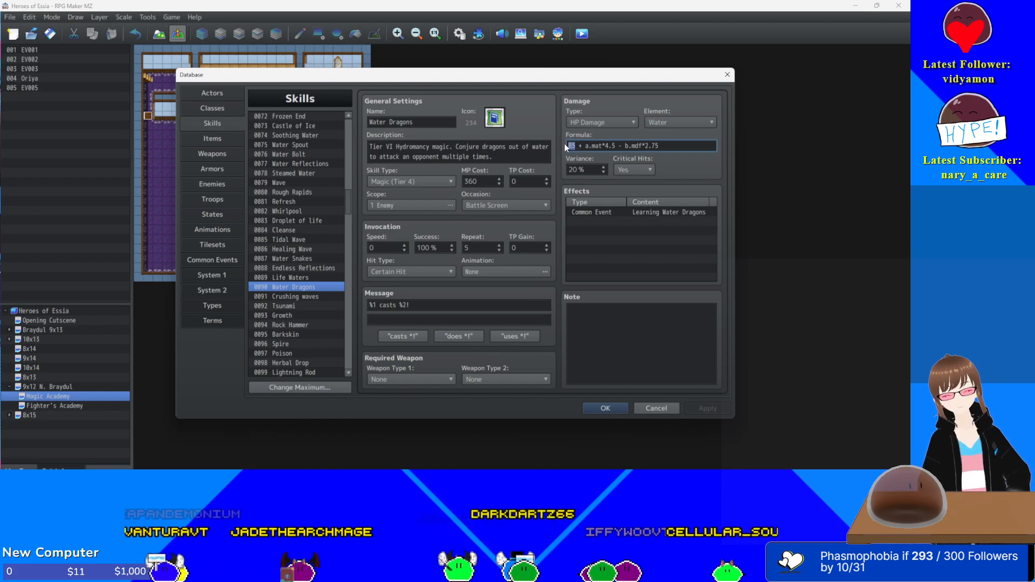
pyautogui.write('90')
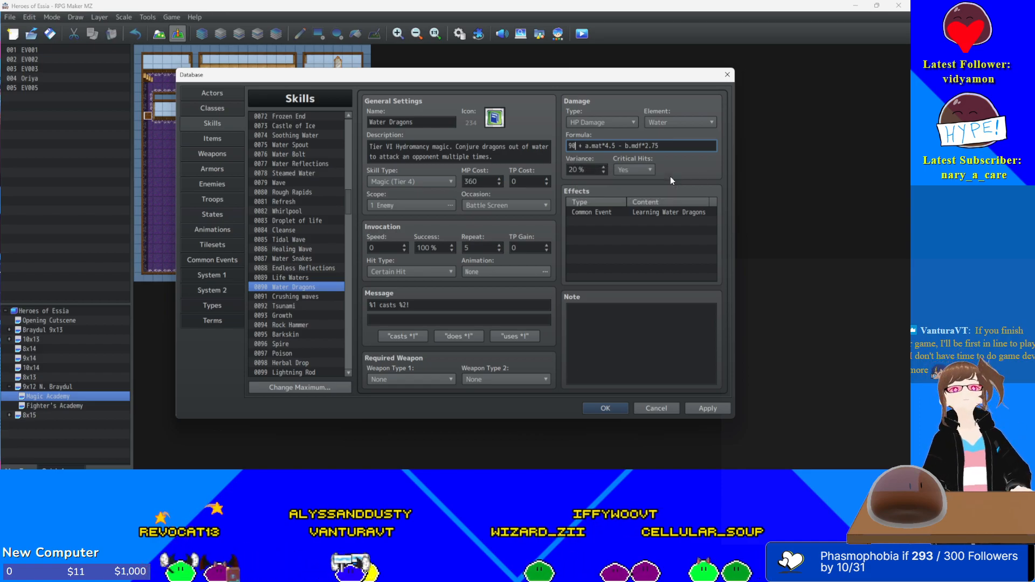
pyautogui.doubleClick(608, 146)
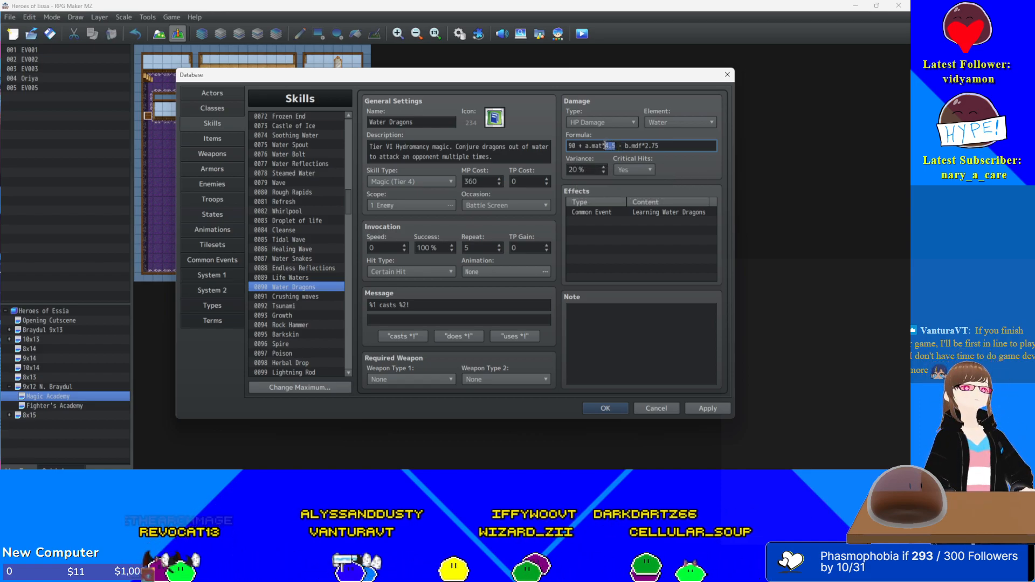
pyautogui.write('5')
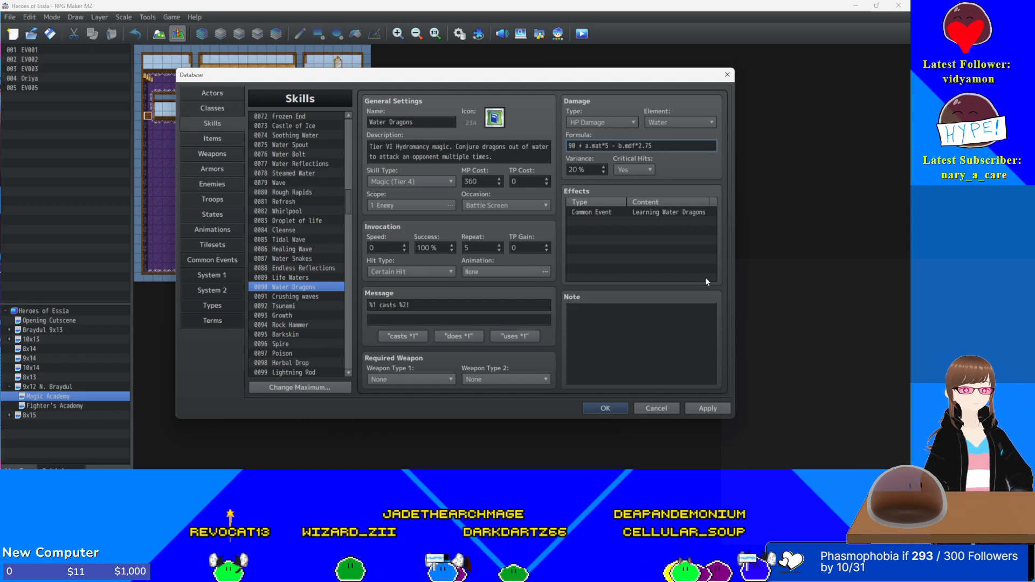
pyautogui.click(707, 408)
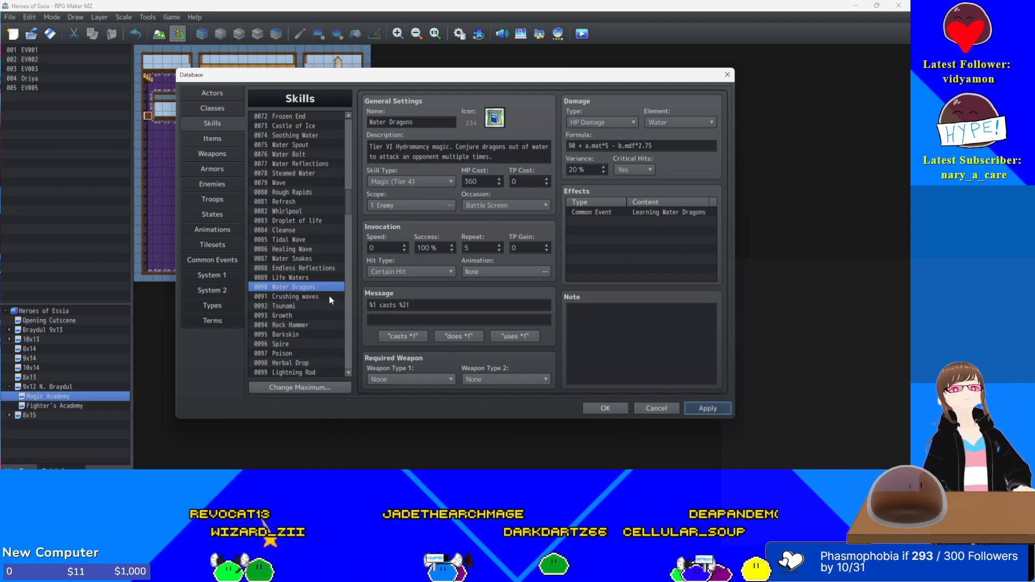
# - Review the Crushing waves skill's damage formula, including its base value and magic attack multiplier
pyautogui.click(293, 296)
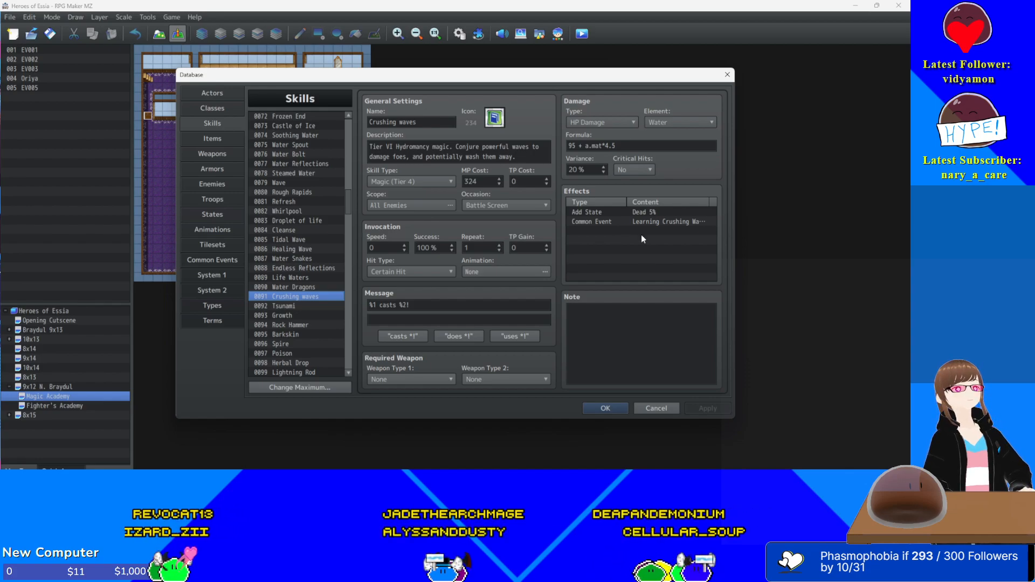
pyautogui.moveTo(629, 138)
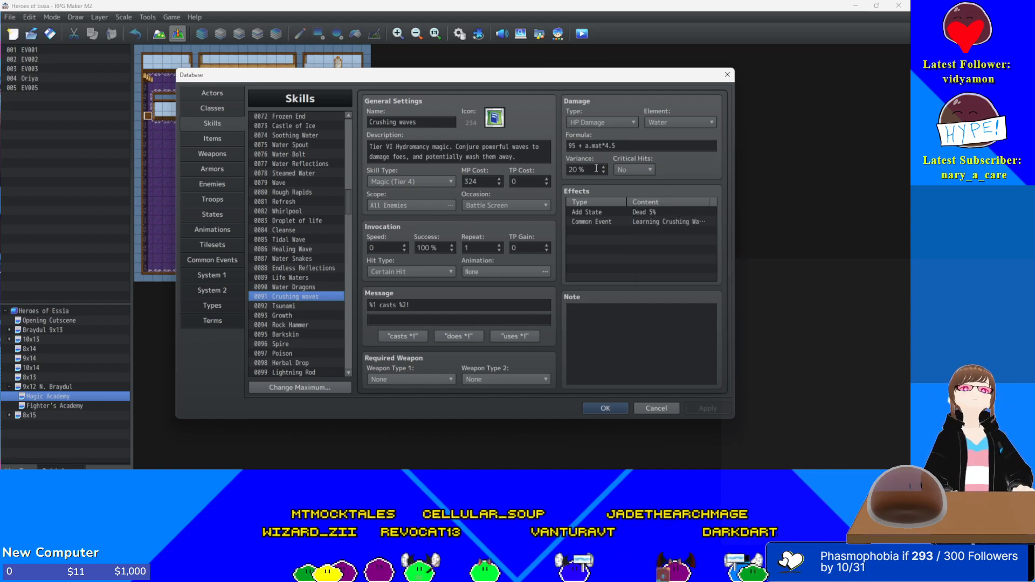
pyautogui.click(597, 146)
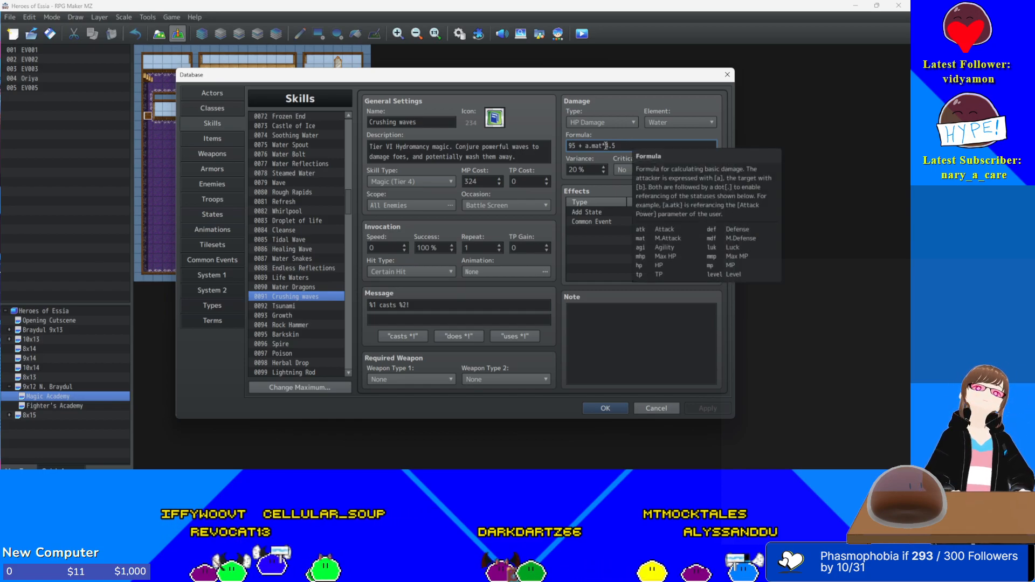
pyautogui.doubleClick(574, 146)
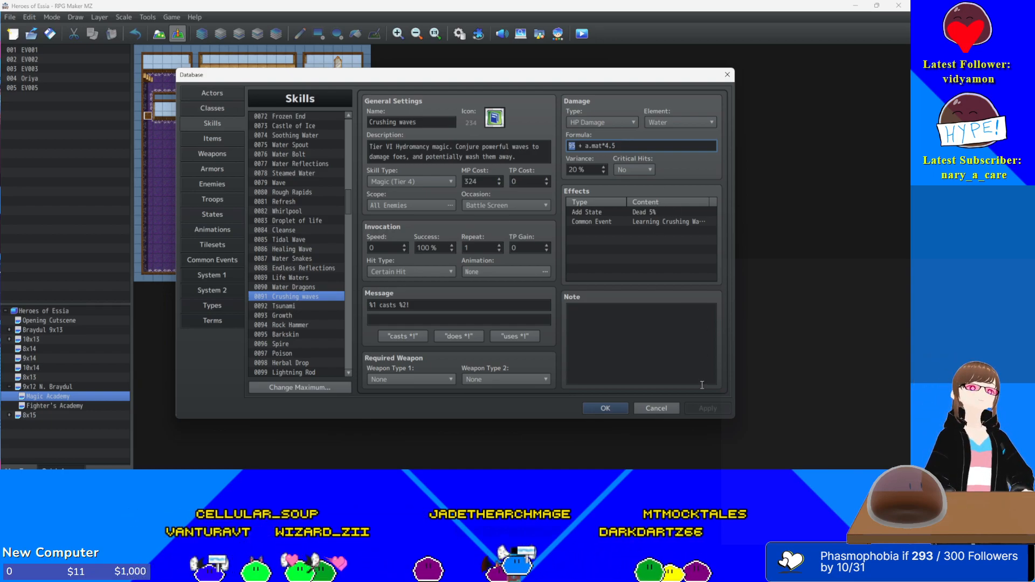
# - Change the Tsunami skill's scope to all enemies
pyautogui.click(275, 306)
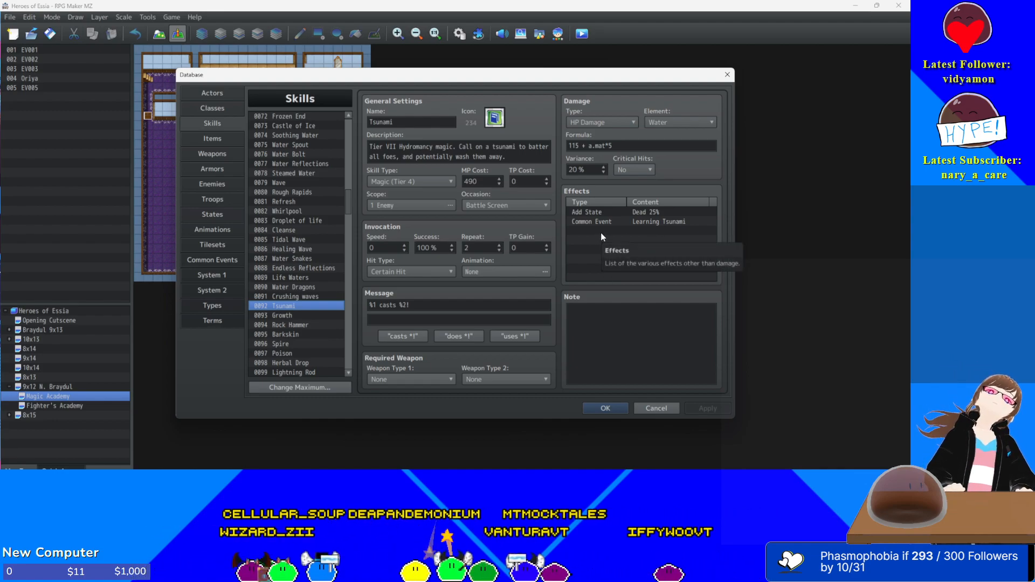
pyautogui.click(427, 206)
pyautogui.click(429, 235)
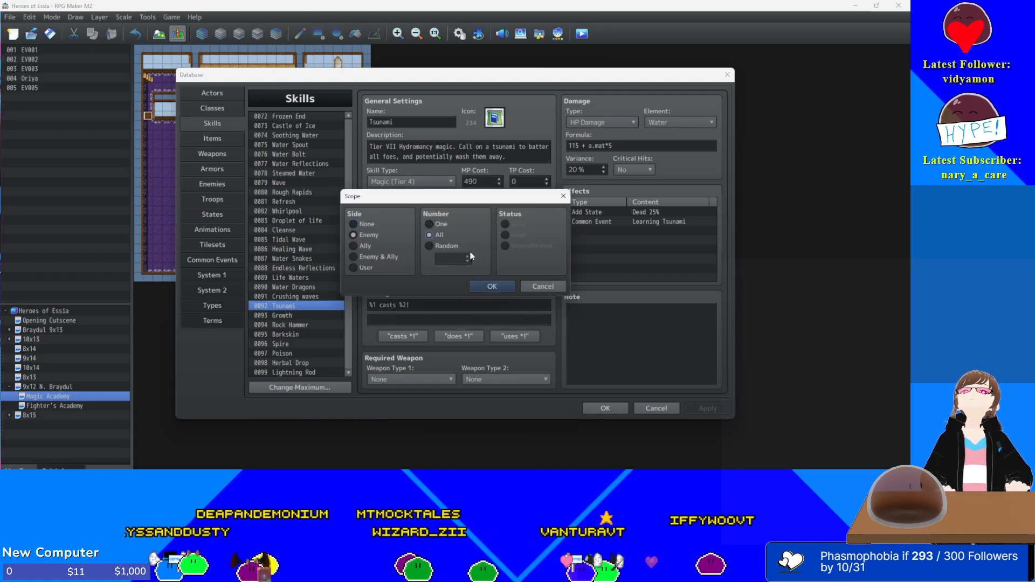
pyautogui.click(492, 285)
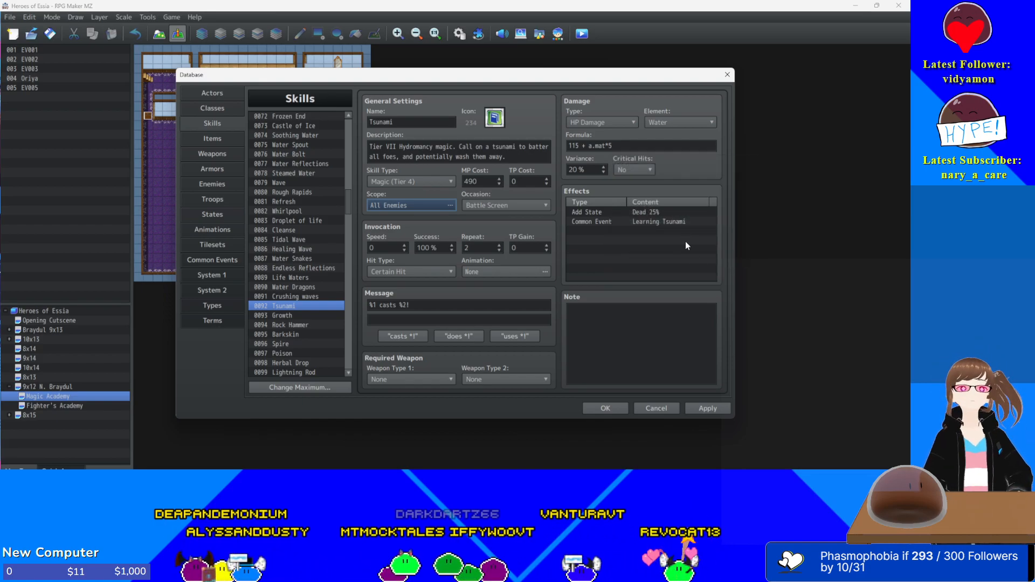
# - Apply the Tsunami change and check the settings of the wizard Growth skill, entry 0093
pyautogui.click(726, 406)
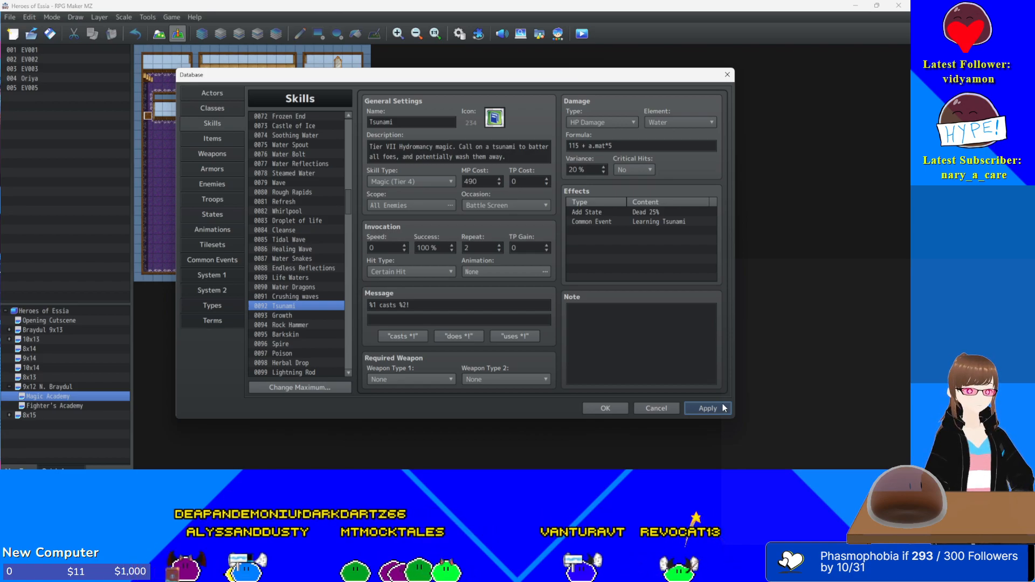
pyautogui.scroll(-1, 286, 335)
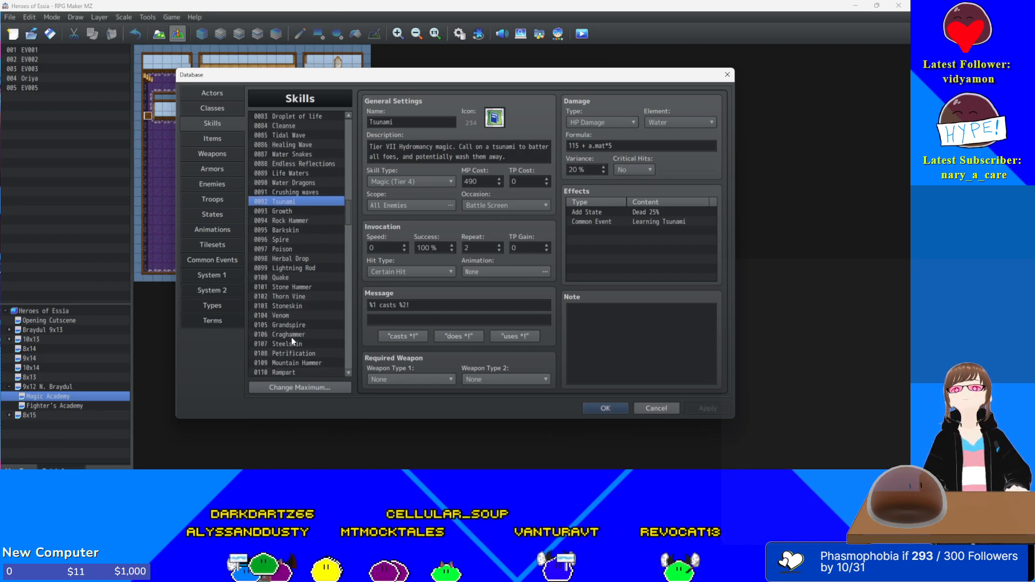
pyautogui.scroll(-1, 292, 337)
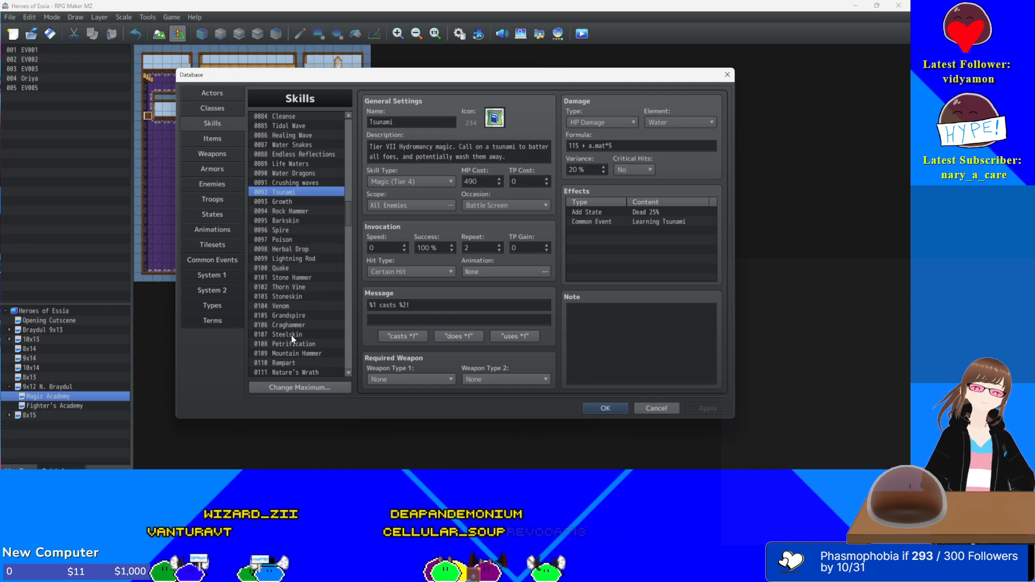
pyautogui.click(303, 204)
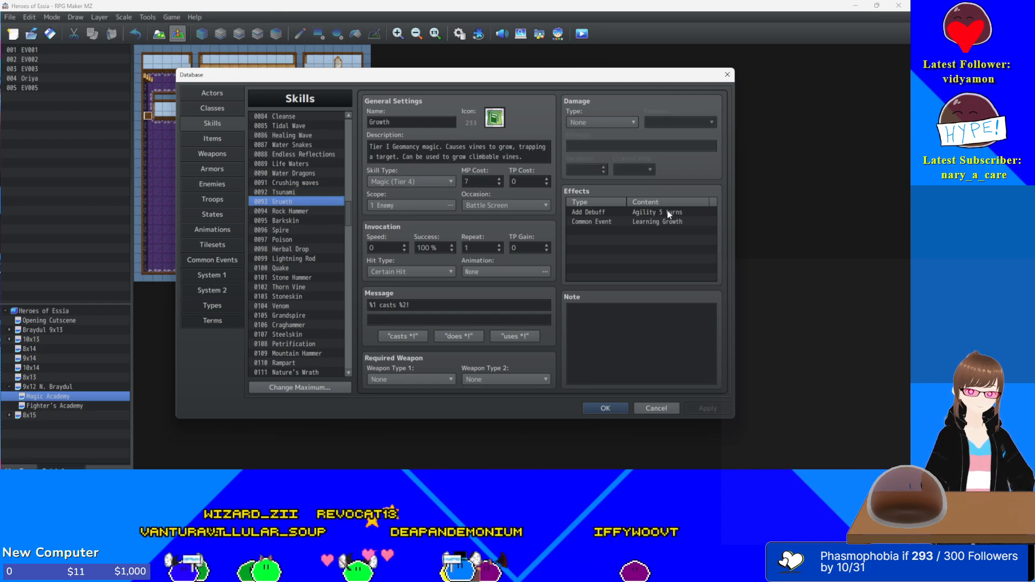
# - Copy the Geomancy skills Growth through Stone Hammer (0025–0033) over the matching wizard entries starting at 0093 Growth
pyautogui.scroll(12, 335, 285)
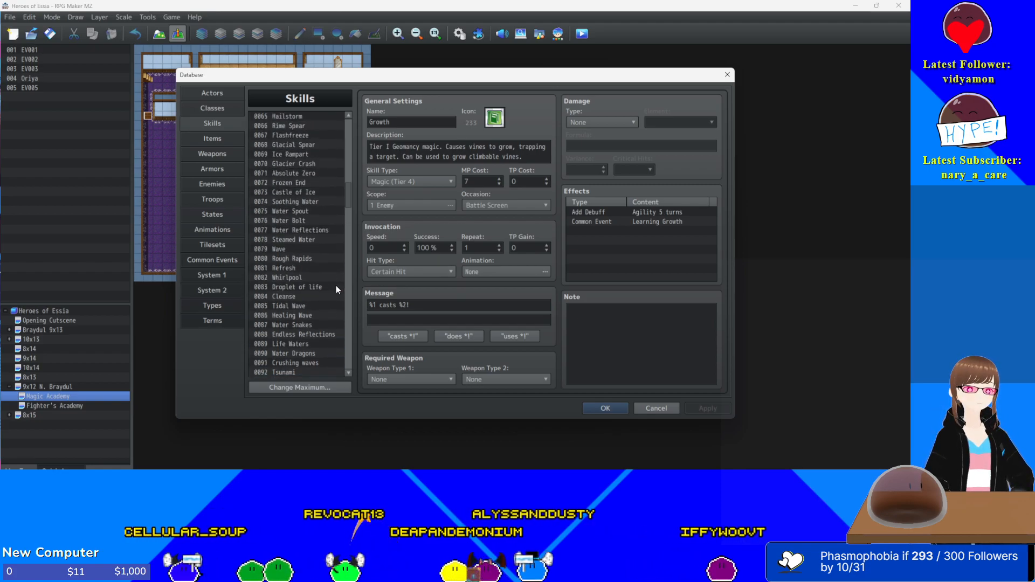
pyautogui.scroll(9, 299, 283)
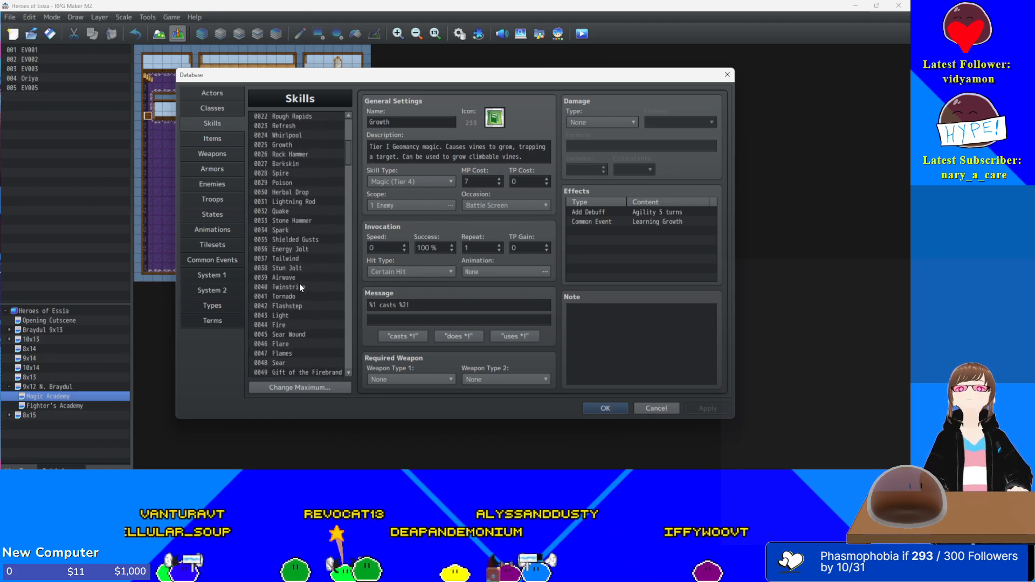
pyautogui.scroll(2, 299, 284)
pyautogui.click(288, 220)
pyautogui.scroll(-1, 310, 270)
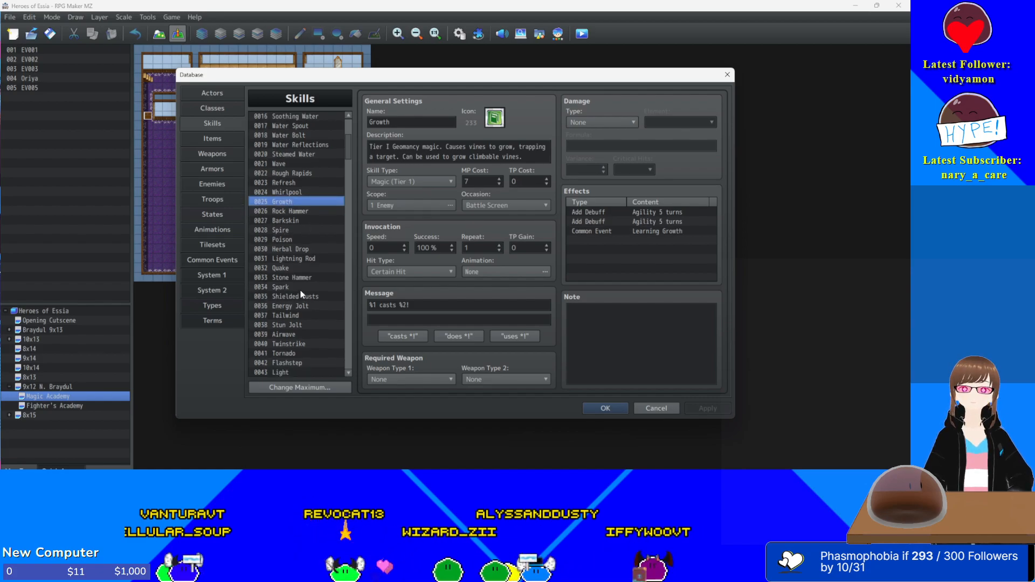
pyautogui.keyDown('shift'); pyautogui.click(298, 277); pyautogui.keyUp('shift')
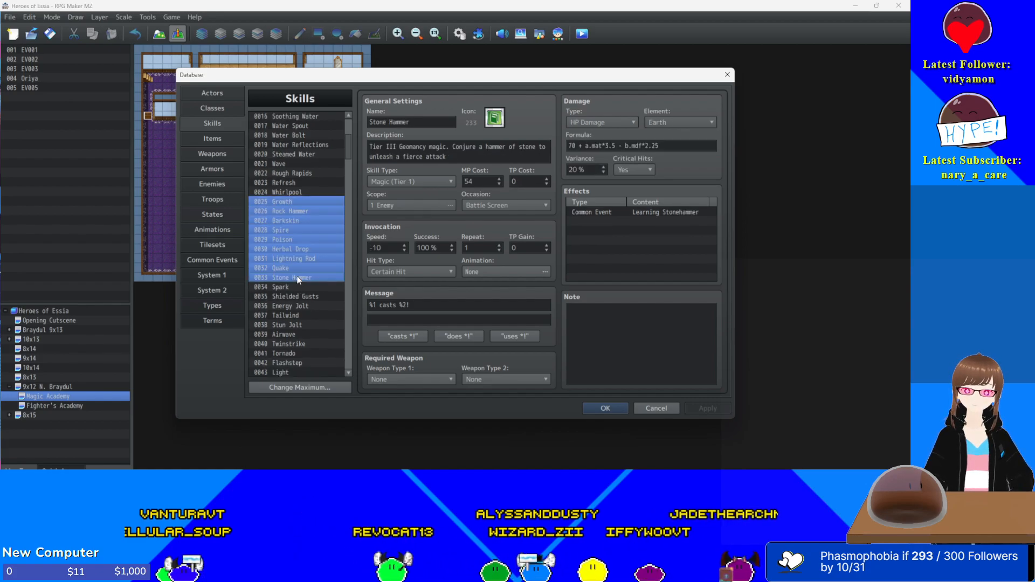
pyautogui.scroll(-5, 298, 279)
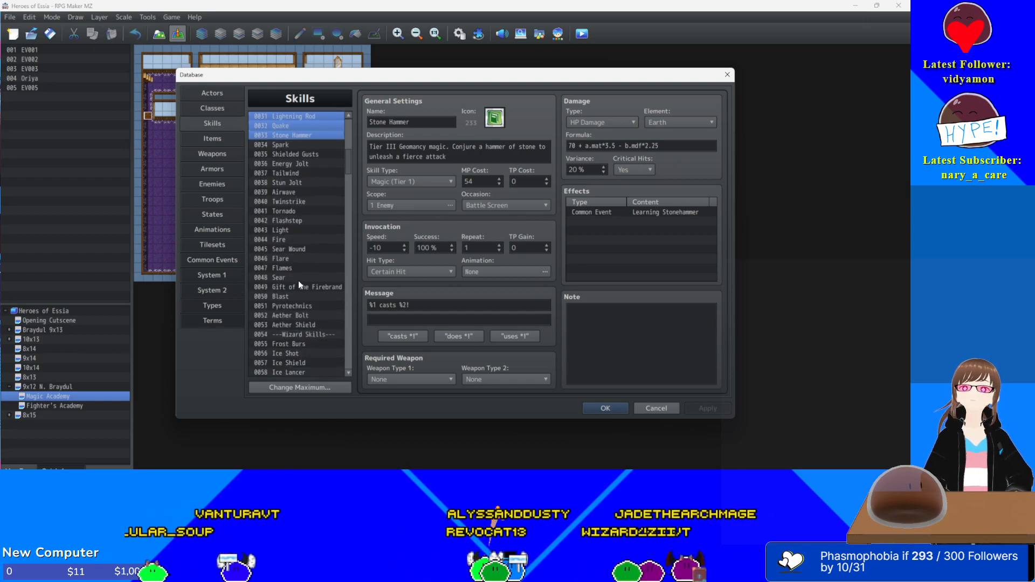
pyautogui.scroll(-12, 299, 281)
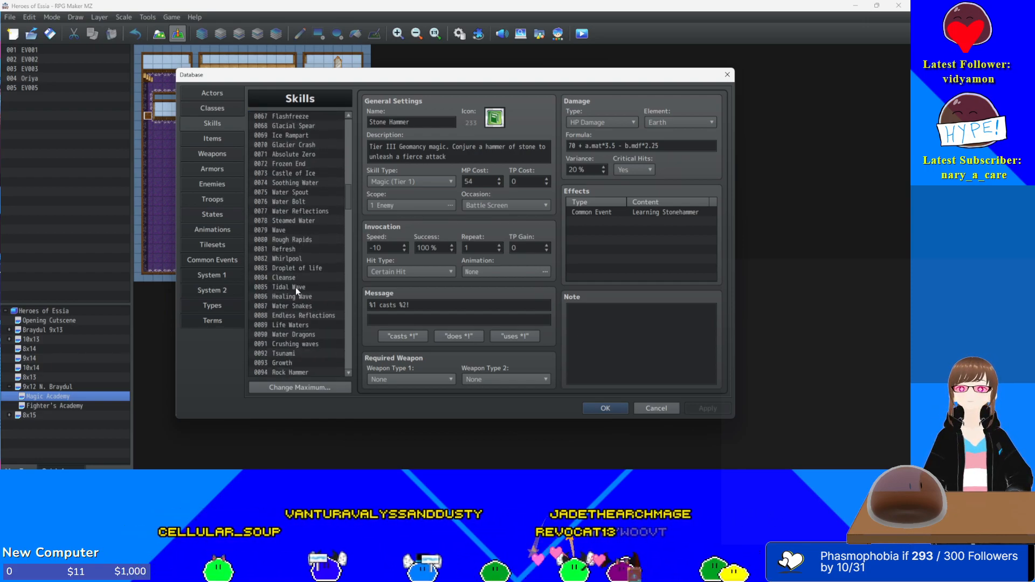
pyautogui.scroll(-3, 295, 287)
pyautogui.click(292, 286)
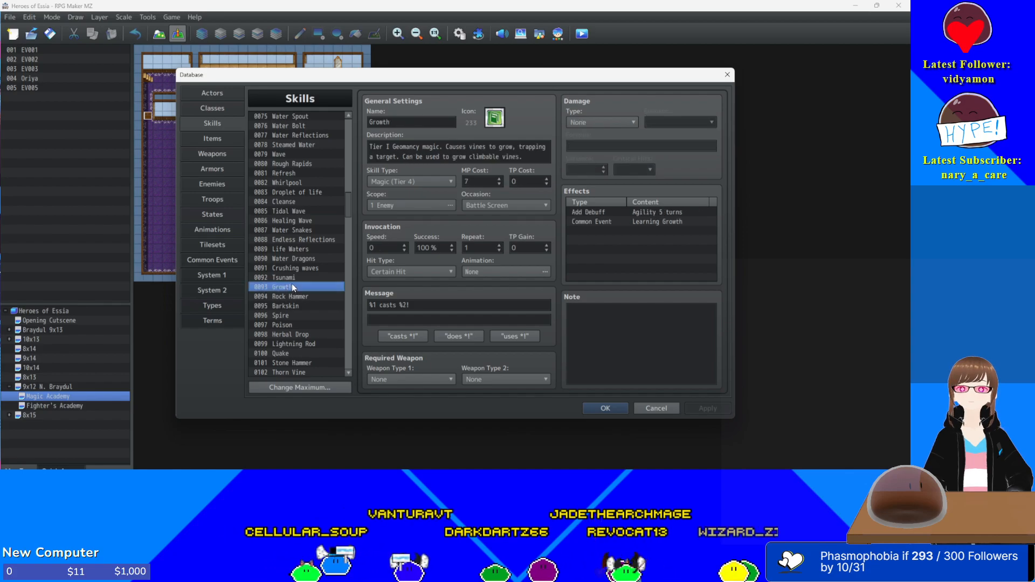
pyautogui.hotkey('ctrl', 'v')
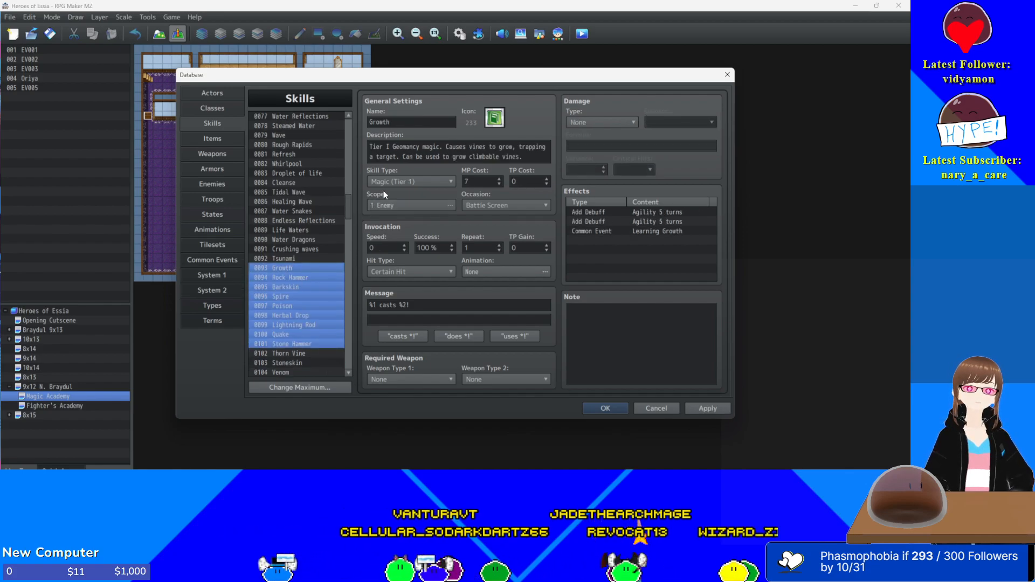
# - Set the skill type of the pasted Growth, Rock Hammer and Barkskin wizard skills to Magic (Tier 4)
pyautogui.click(389, 182)
pyautogui.click(380, 244)
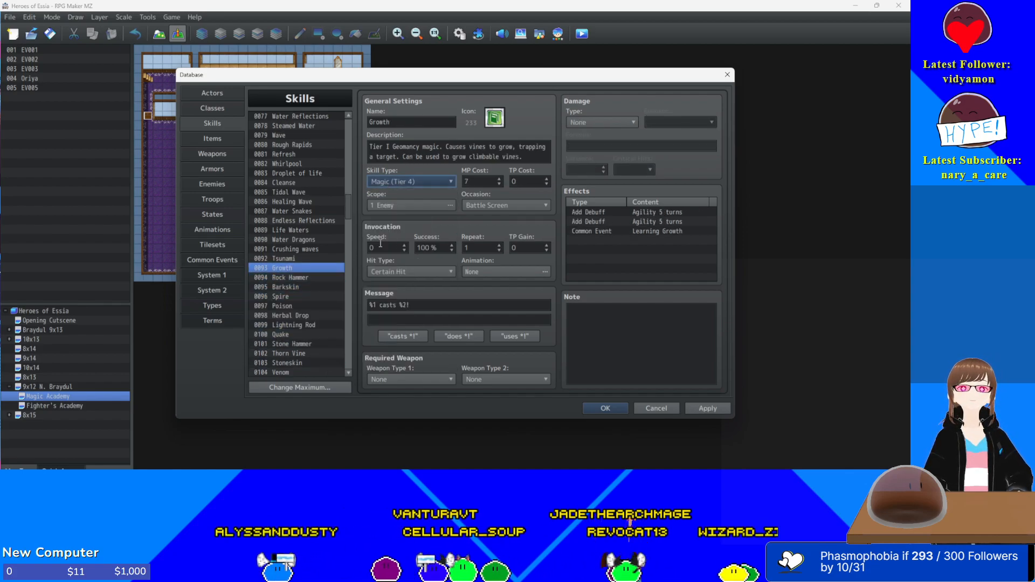
pyautogui.click(299, 278)
pyautogui.click(403, 181)
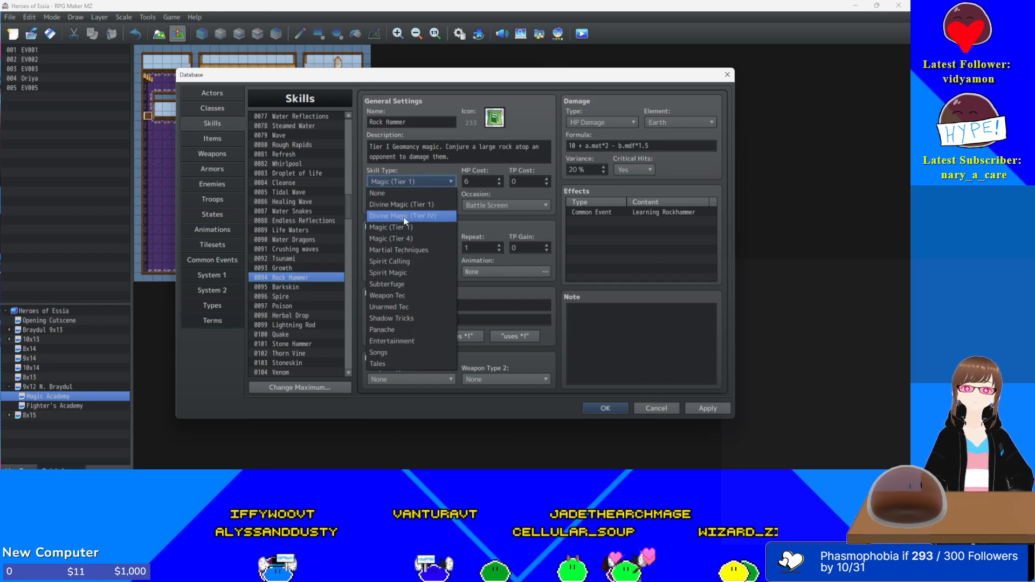
pyautogui.click(395, 240)
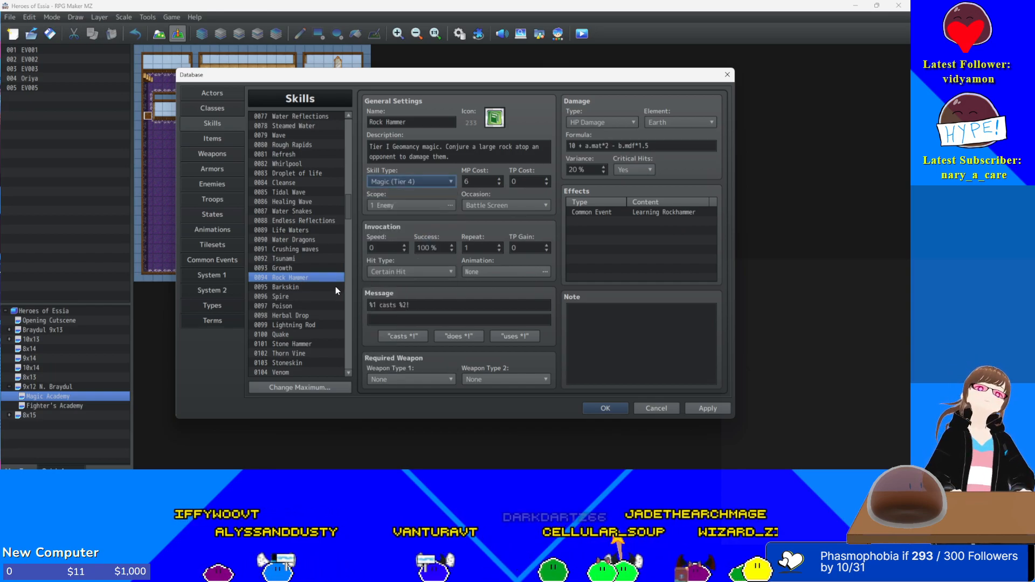
pyautogui.click(336, 286)
pyautogui.click(394, 182)
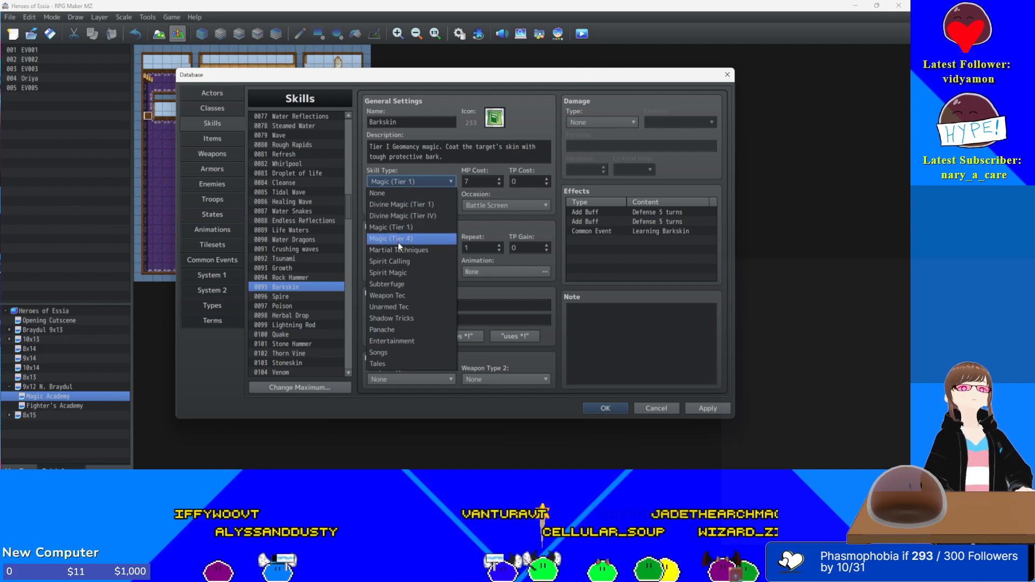
pyautogui.click(398, 240)
# - Set the skill type of the pasted Spire, Poison and Herbal Drop wizard skills to Magic (Tier 4)
pyautogui.click(305, 295)
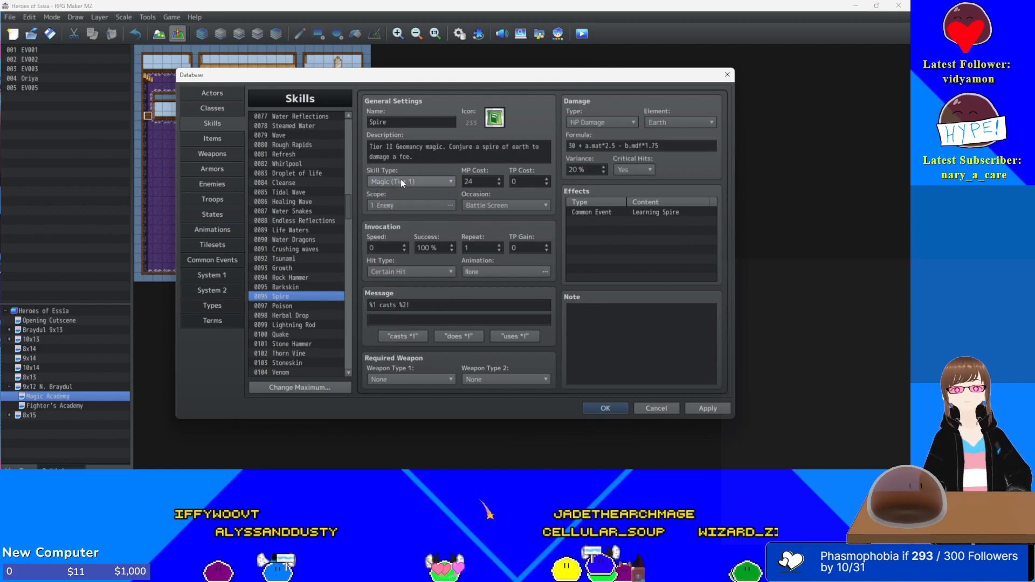
pyautogui.click(399, 180)
pyautogui.click(406, 240)
pyautogui.click(302, 307)
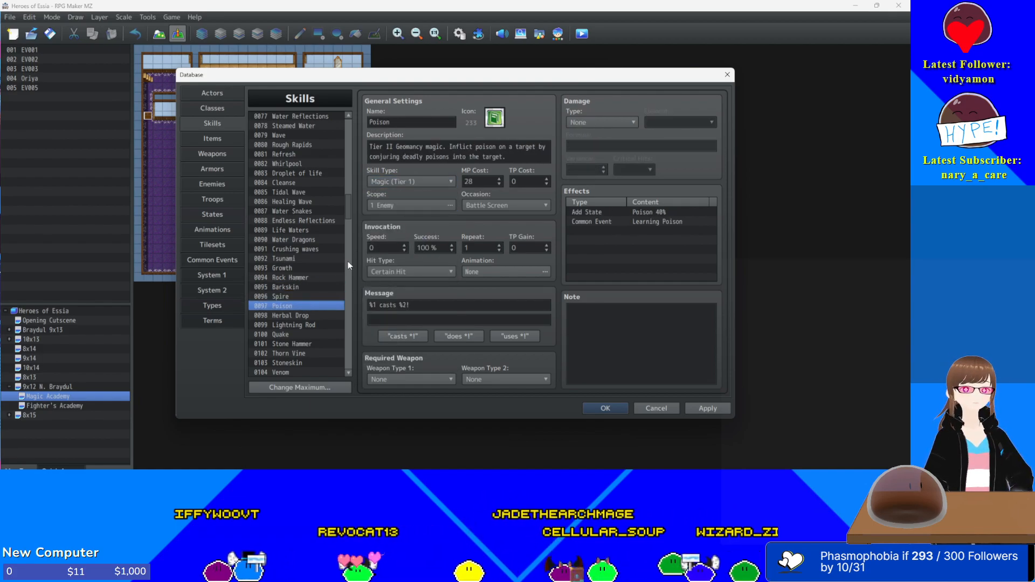
pyautogui.click(400, 181)
pyautogui.click(391, 239)
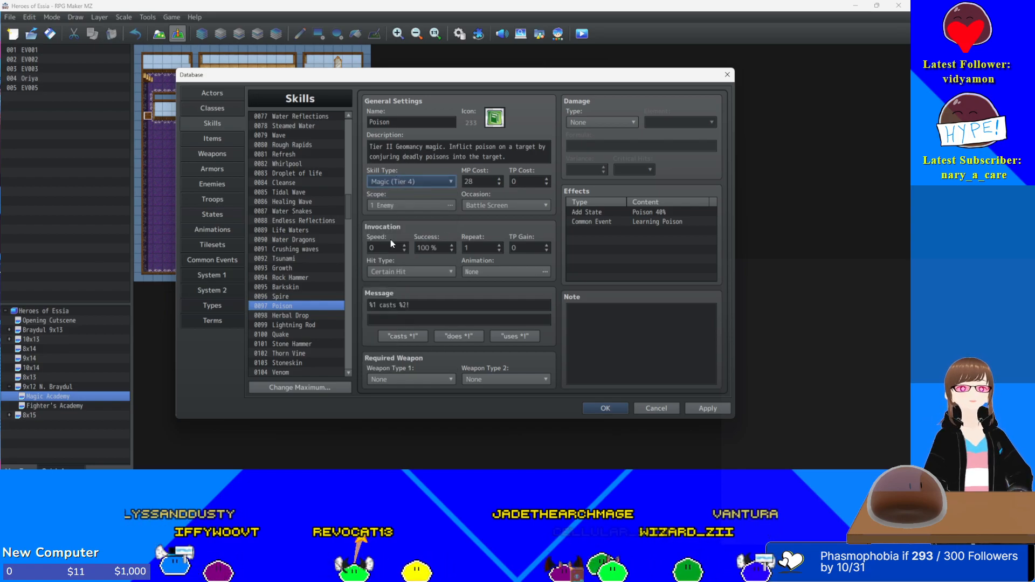
pyautogui.click(302, 313)
pyautogui.click(413, 182)
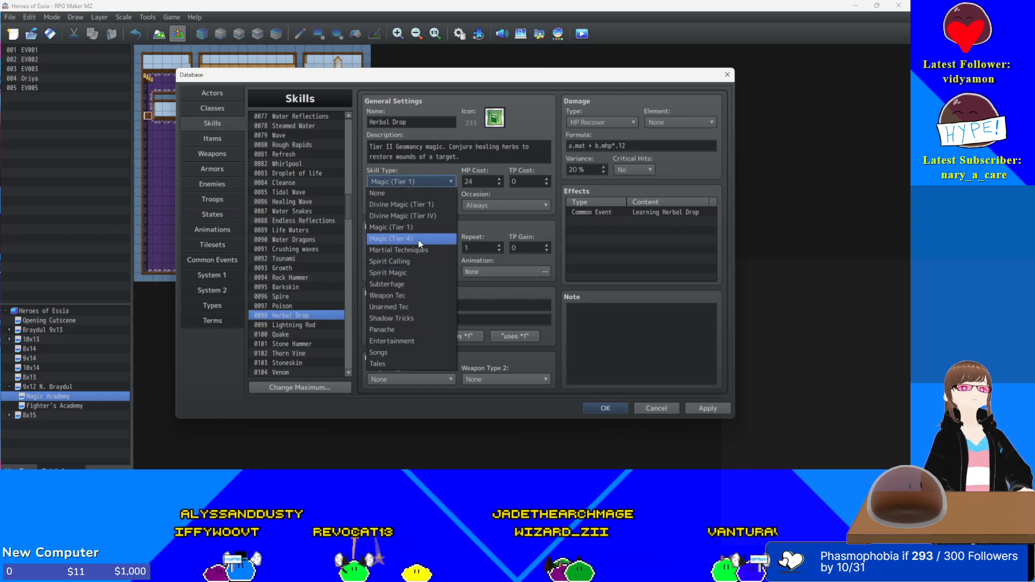
pyautogui.click(416, 237)
# - Set the skill type of the pasted Lightning Rod, Quake and Stone Hammer wizard skills to Magic (Tier 4)
pyautogui.click(315, 324)
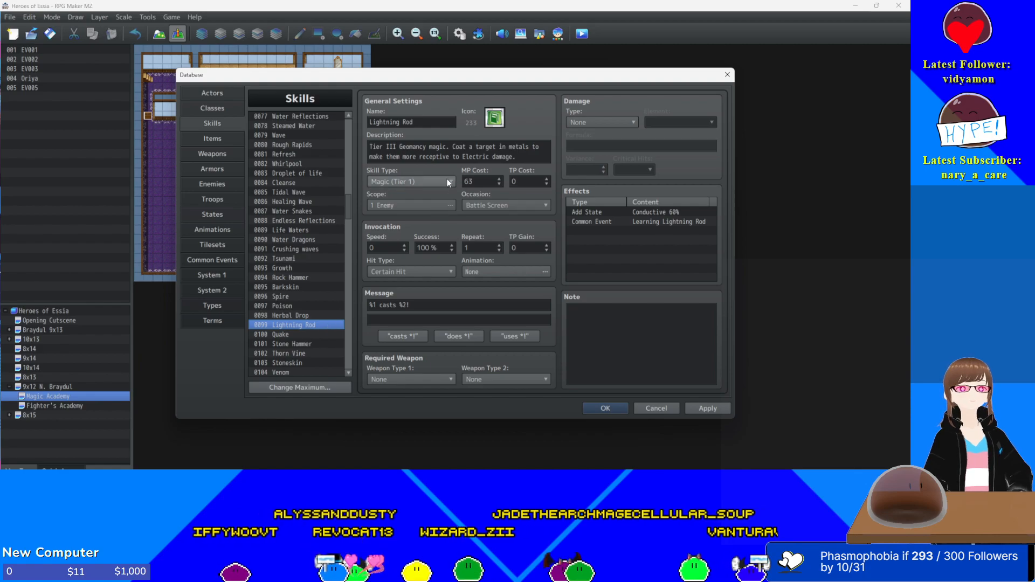
pyautogui.click(414, 182)
pyautogui.click(420, 239)
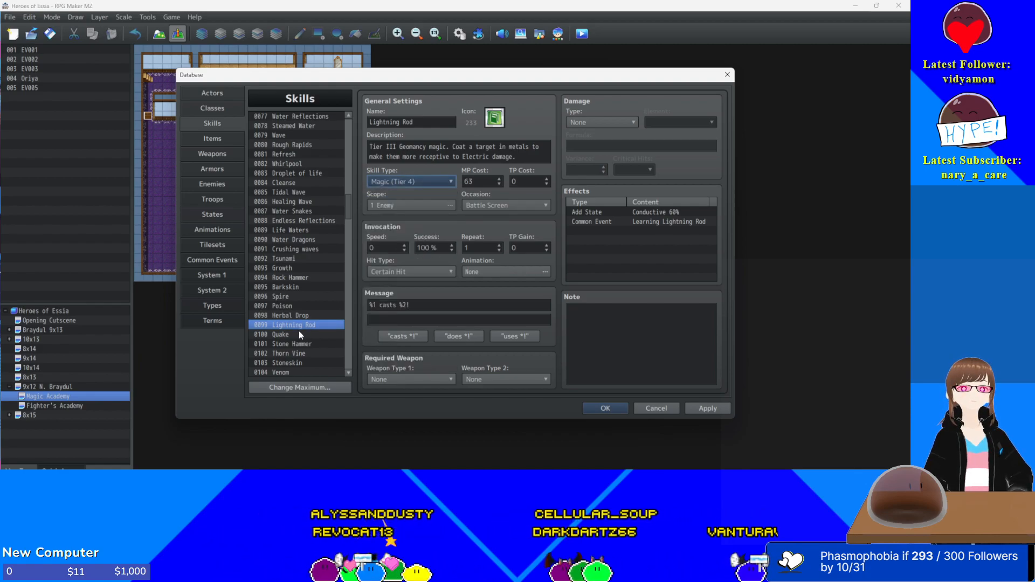
pyautogui.click(299, 333)
pyautogui.click(396, 181)
pyautogui.click(393, 240)
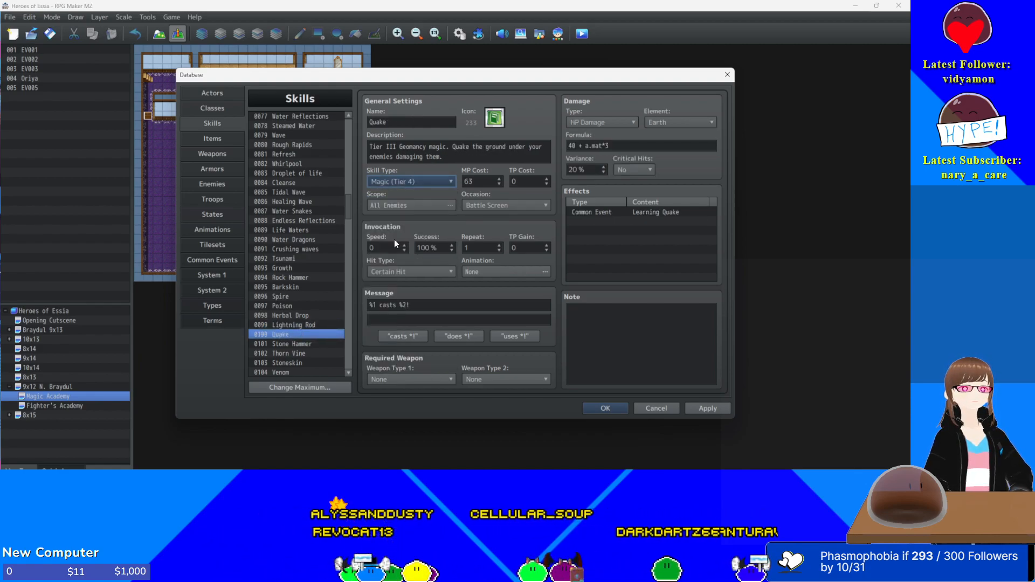
pyautogui.click(303, 344)
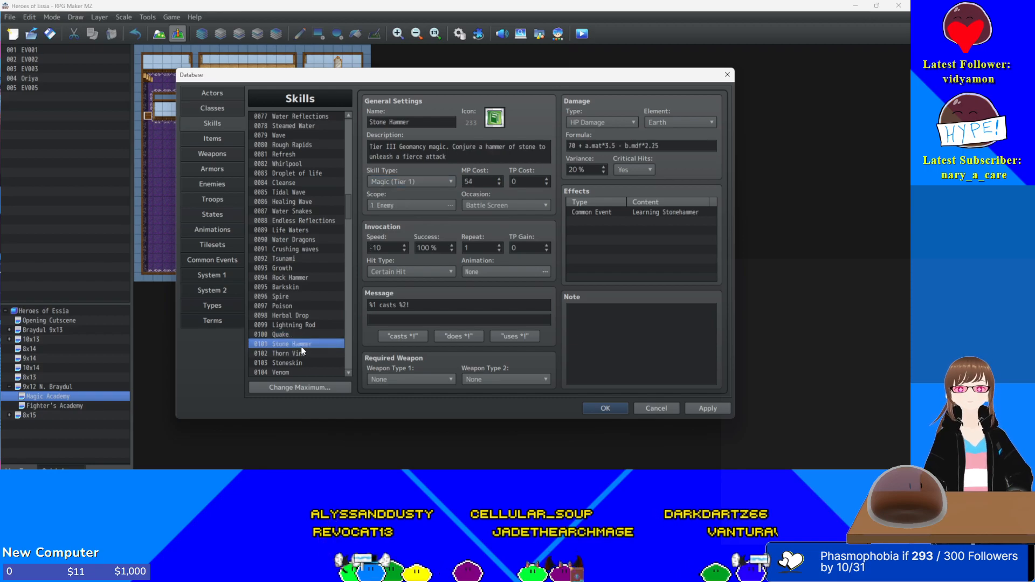
pyautogui.click(425, 182)
pyautogui.click(371, 240)
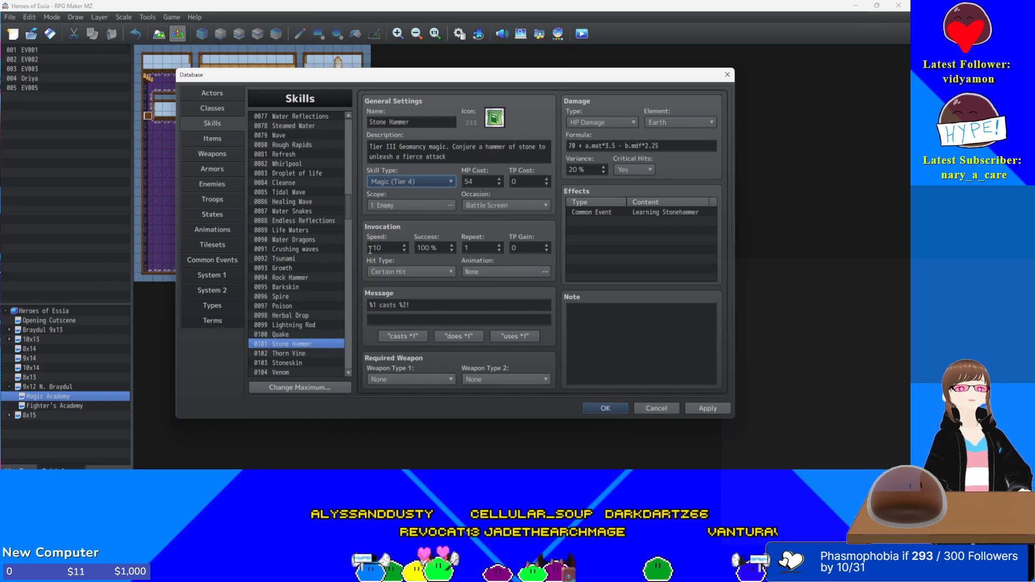
# - Set the chance of Thorn Vine's added Paralysis state to 60%
pyautogui.scroll(-3, 302, 286)
pyautogui.click(301, 267)
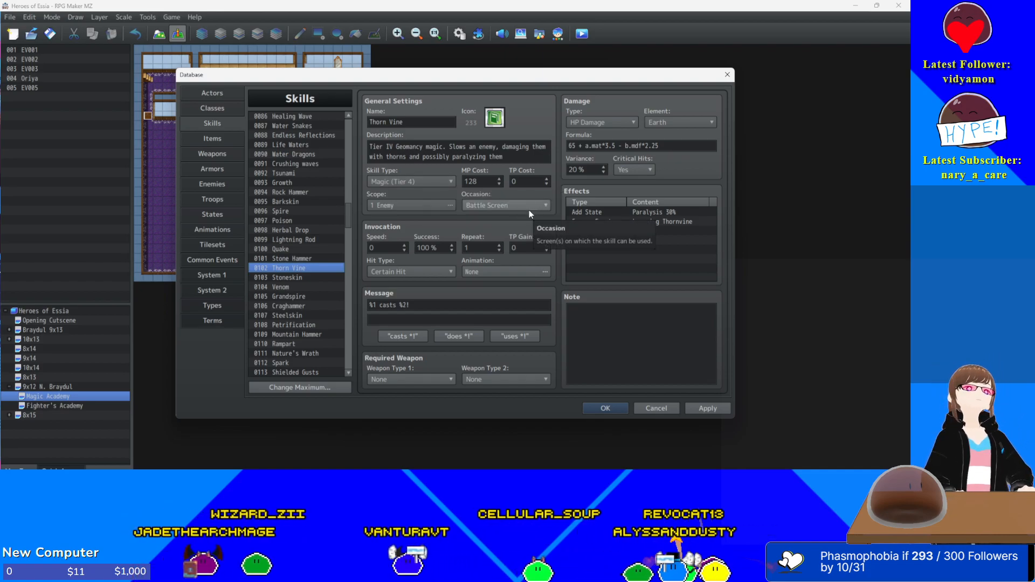
pyautogui.doubleClick(652, 212)
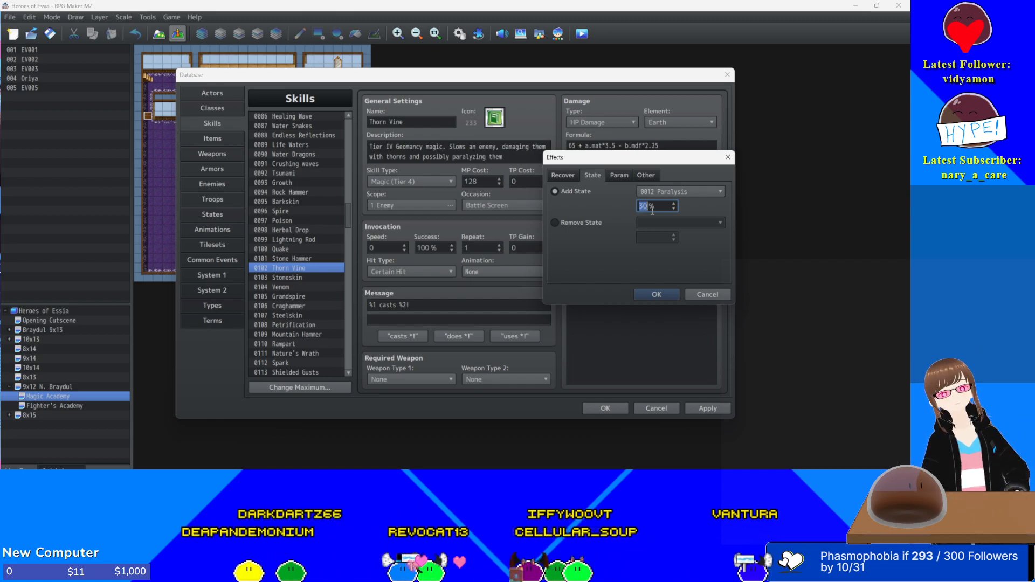
pyautogui.press('Return')
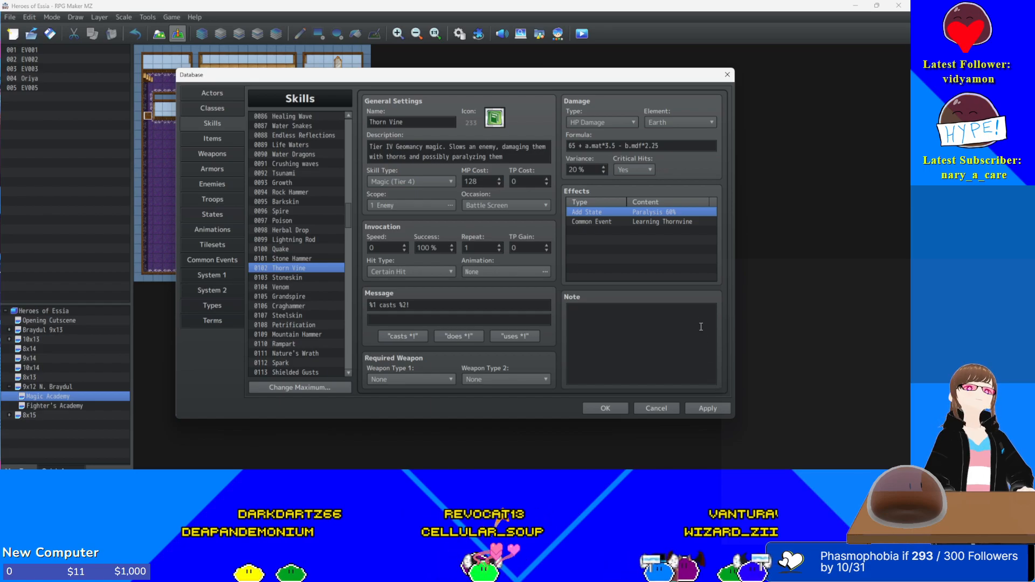
# - Set the chance of Thorn Vine's added Paralysis state to 35% and apply the changes
pyautogui.doubleClick(644, 212)
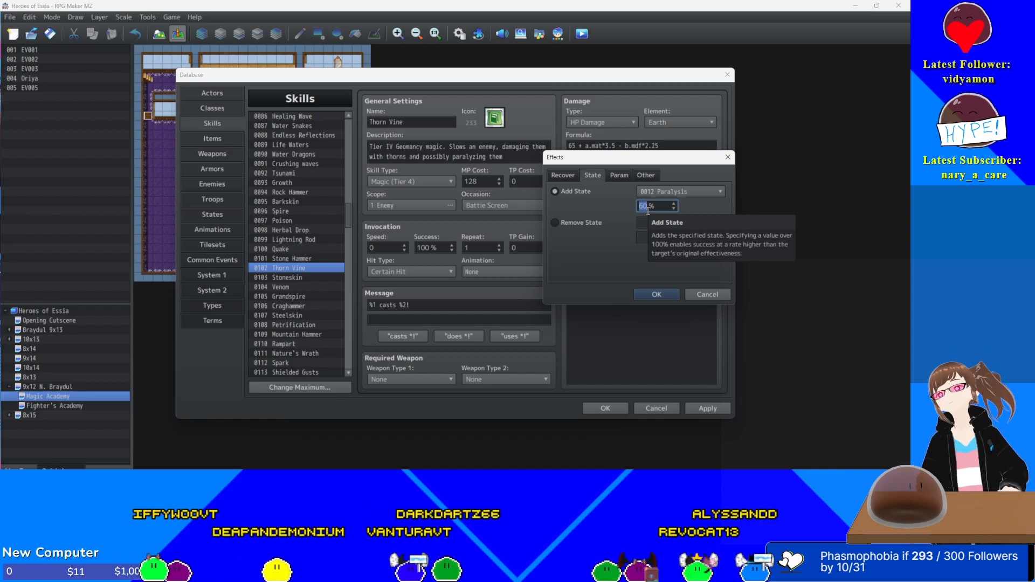
pyautogui.write('35')
pyautogui.press('Return')
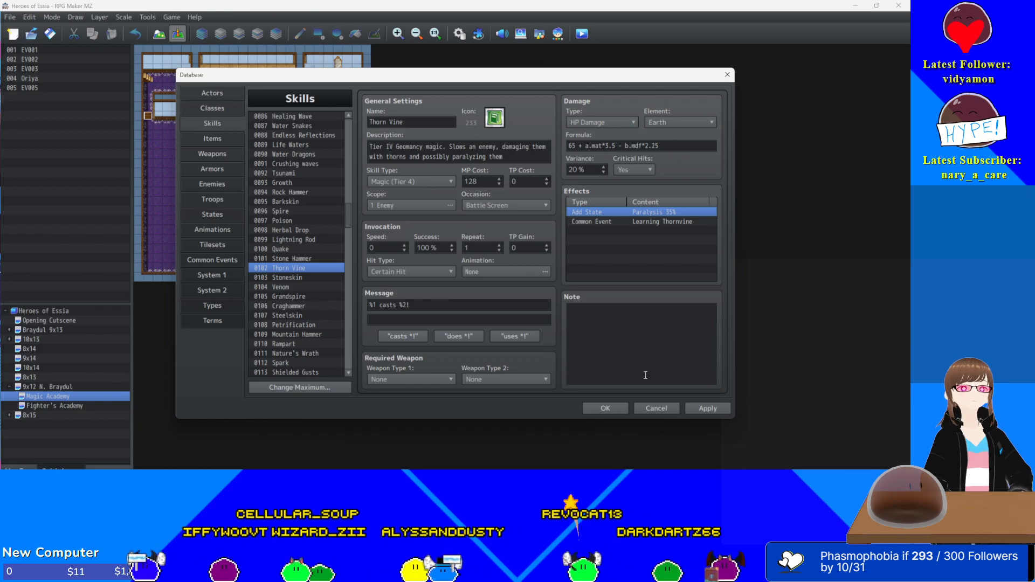
pyautogui.click(691, 409)
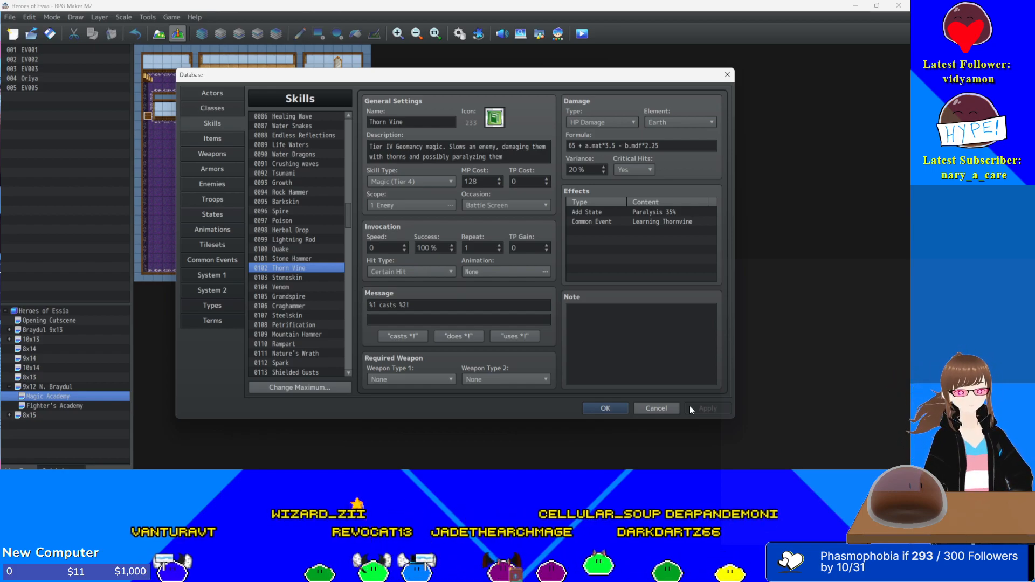
# - Add further copies of the 5-turn Defense buff to Stoneskin's effects, making six in total
pyautogui.click(270, 277)
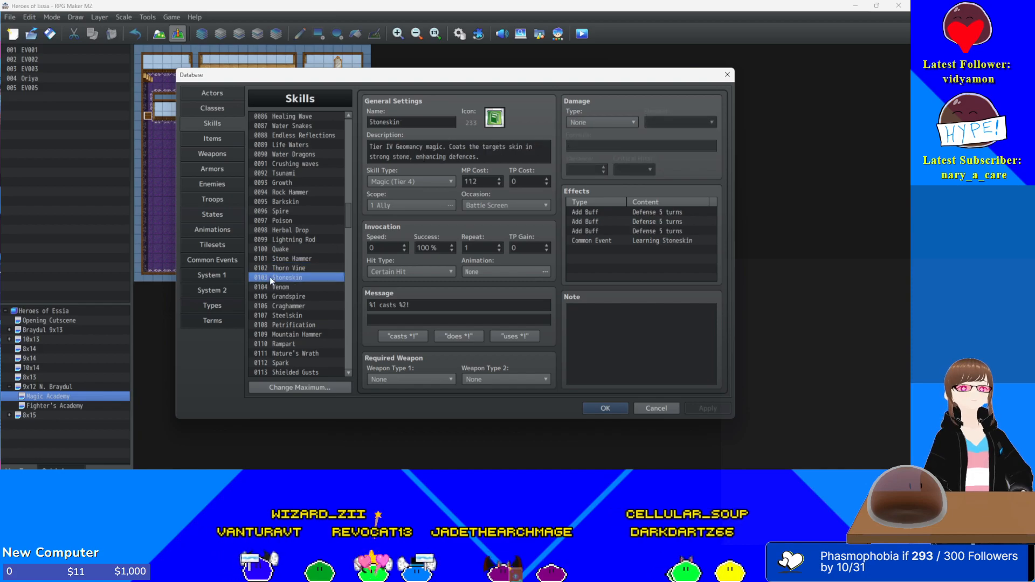
pyautogui.click(622, 214)
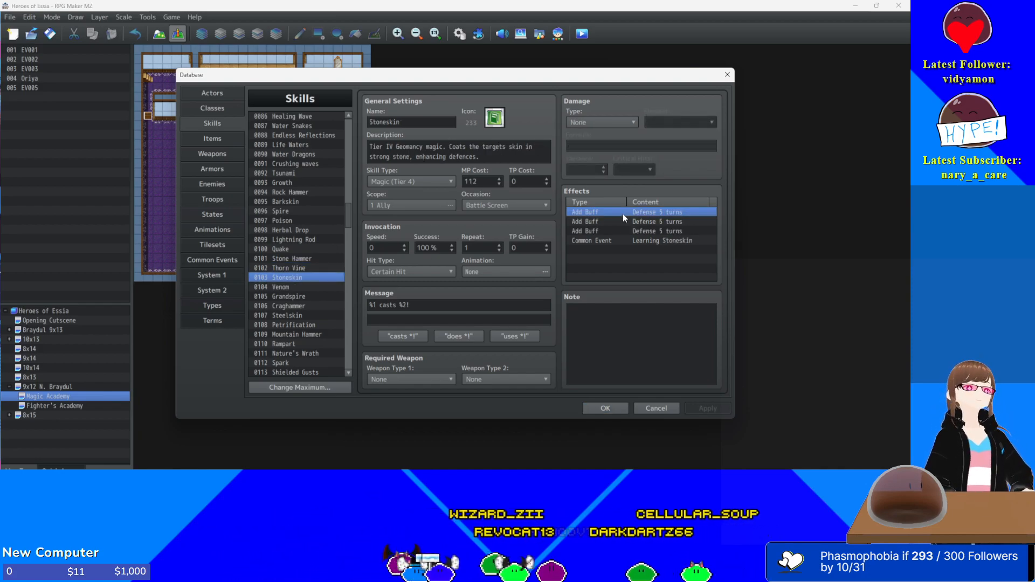
pyautogui.hotkey('ctrl', 'v')
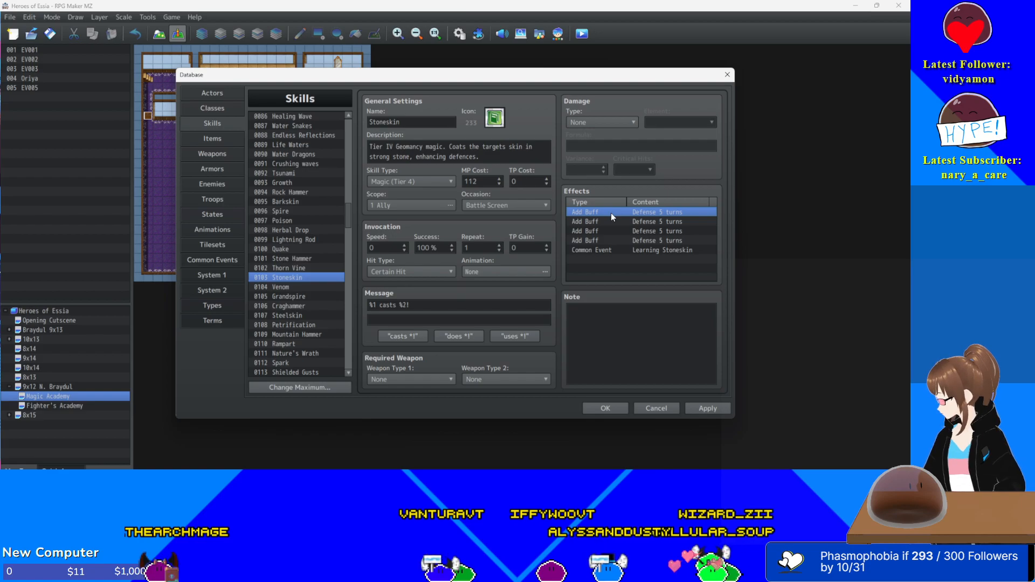
pyautogui.hotkey('ctrl', 'v')
pyautogui.hotkey('ctrl', 'v')
pyautogui.hotkey('ctrl', 'v')
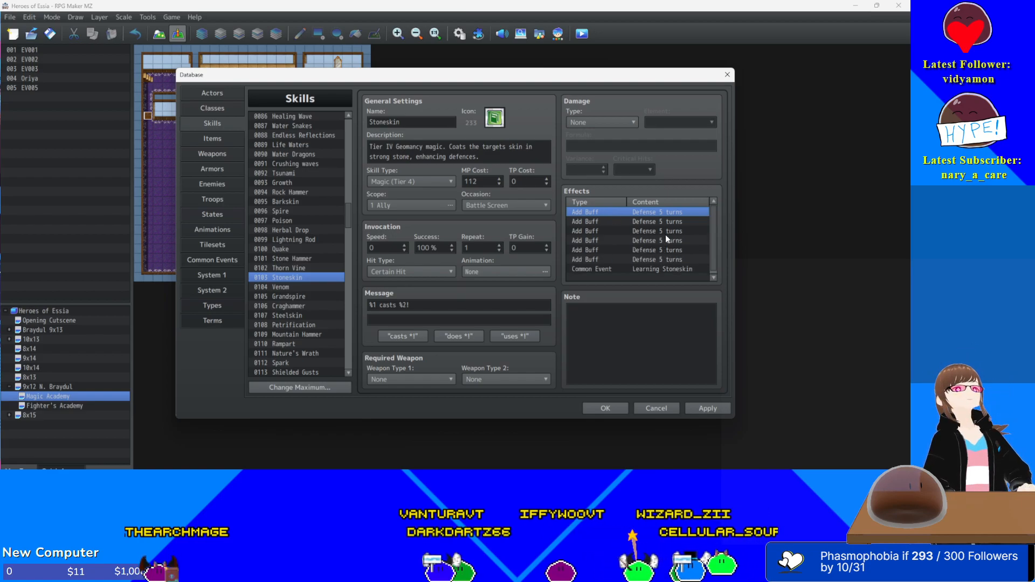
# - Add more copies of the 5-turn Defense buff to Stoneskin's effects, making eight in total, and apply the changes
pyautogui.hotkey('ctrl', 'v')
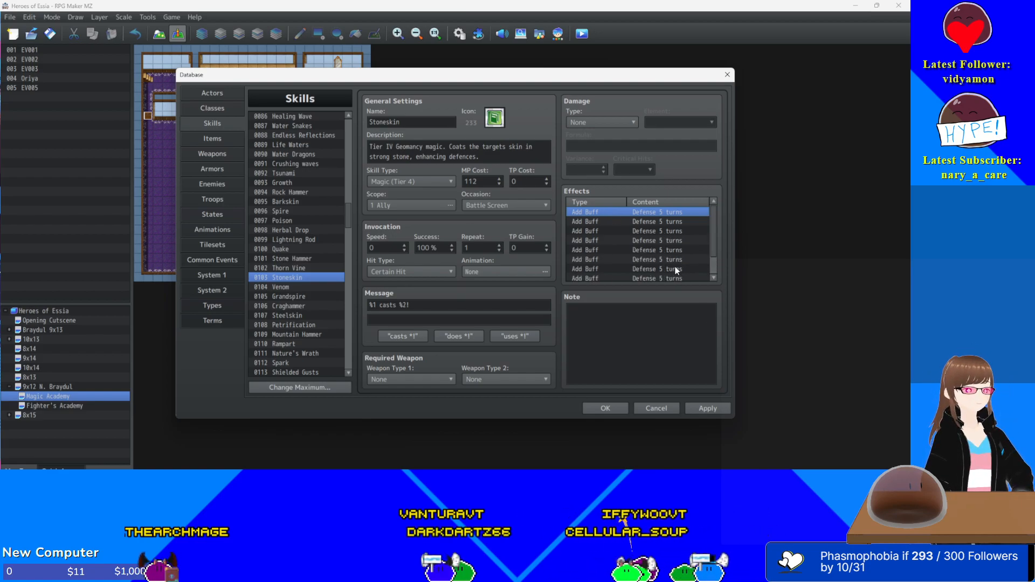
pyautogui.click(722, 408)
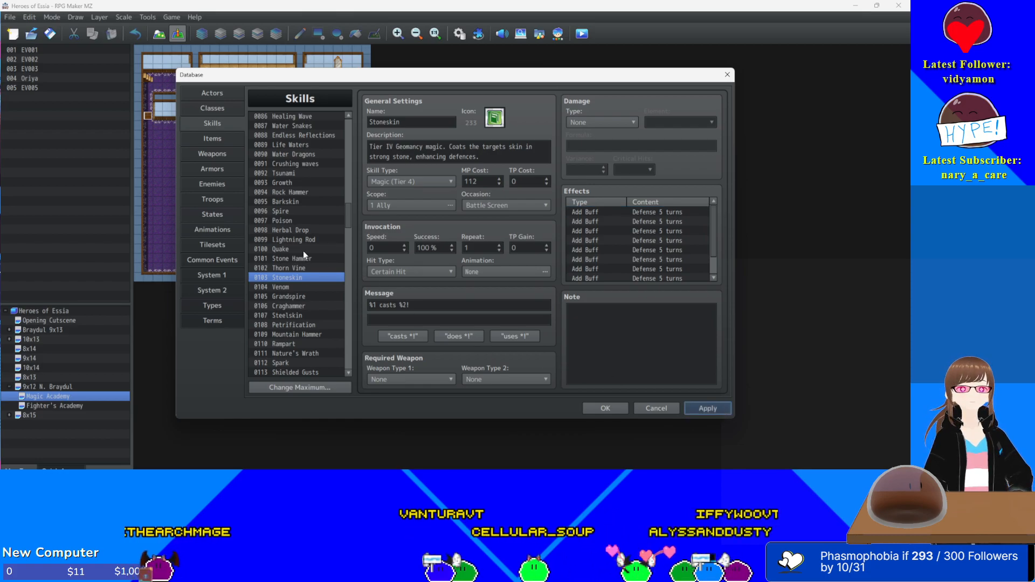
# - Set the chance of Venom's added Poison state to 45% and apply the changes
pyautogui.click(301, 287)
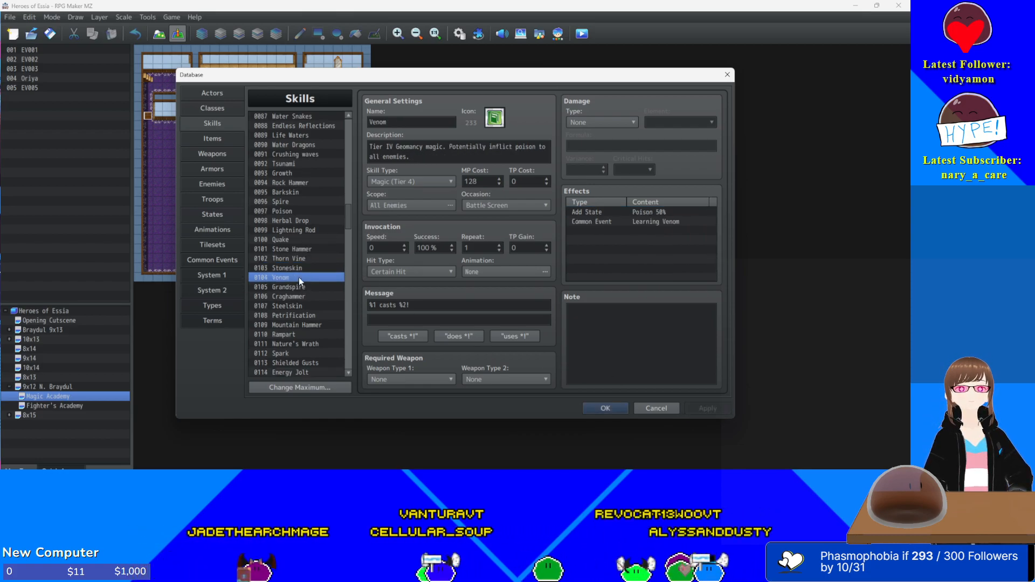
pyautogui.doubleClick(672, 211)
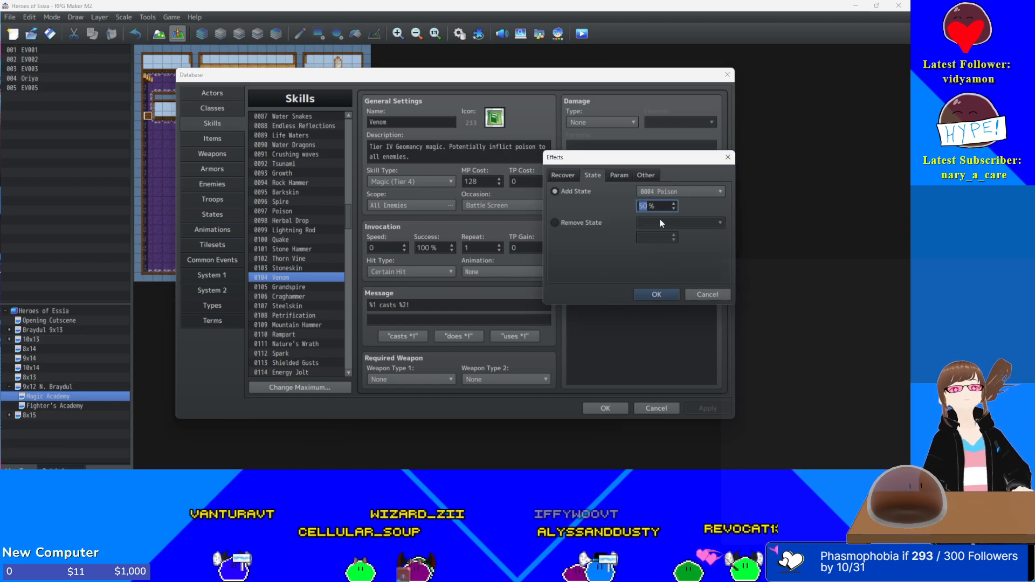
pyautogui.write('45')
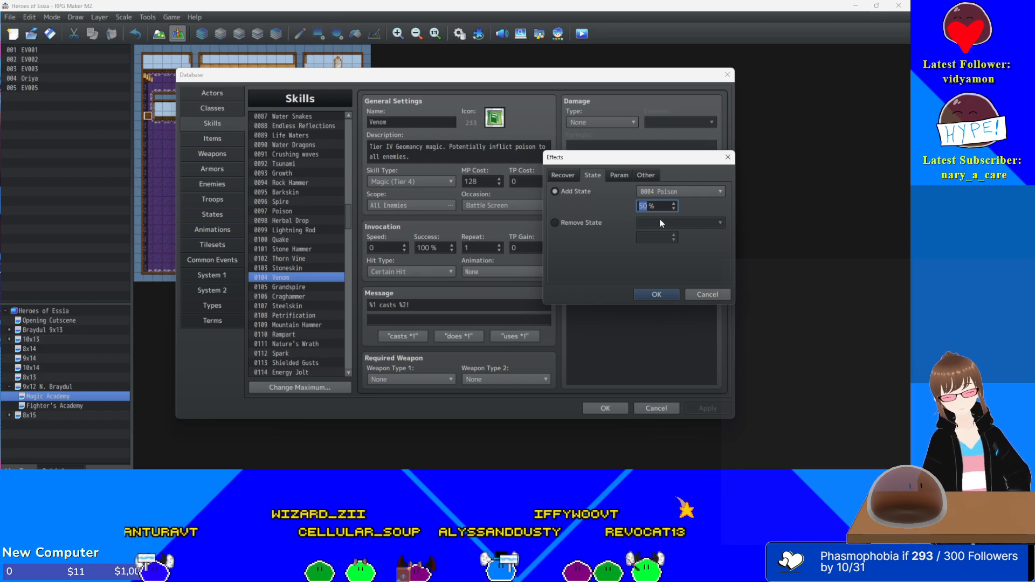
pyautogui.press('Return')
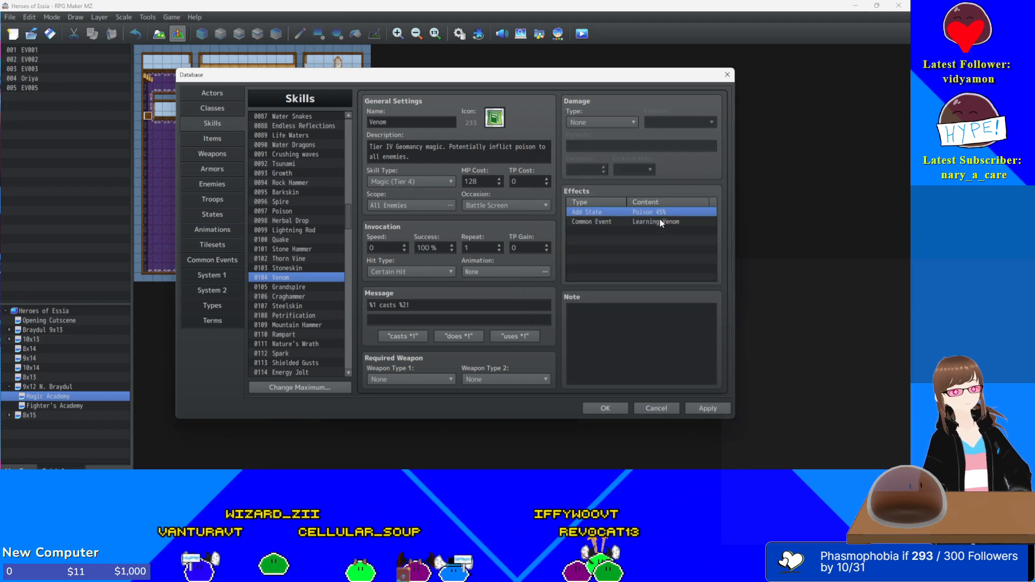
pyautogui.click(701, 409)
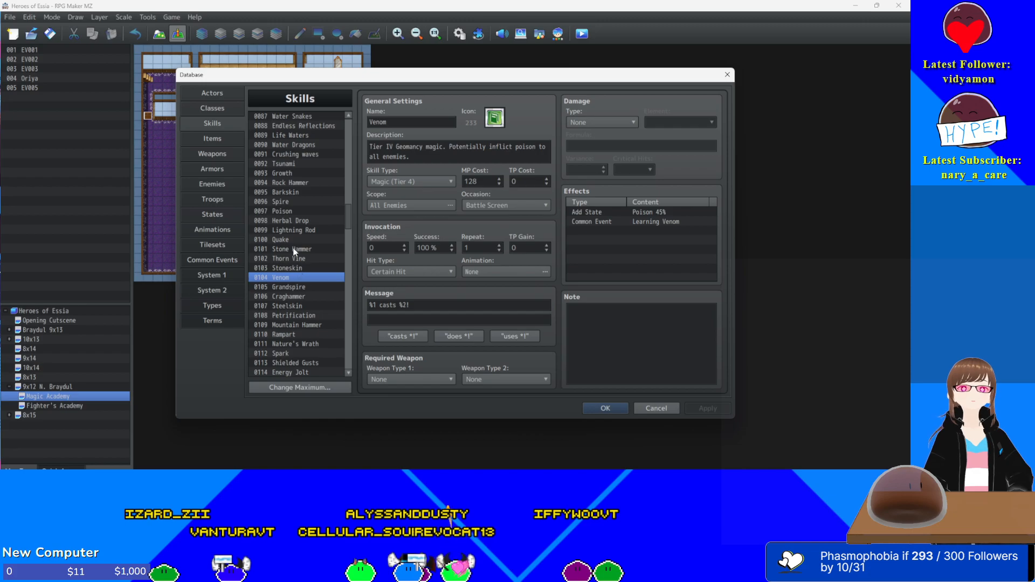
# - Compare Venom's cost and poison effect with those of the Poison skill, and review the Grandspire and Craghammer settings
pyautogui.click(295, 211)
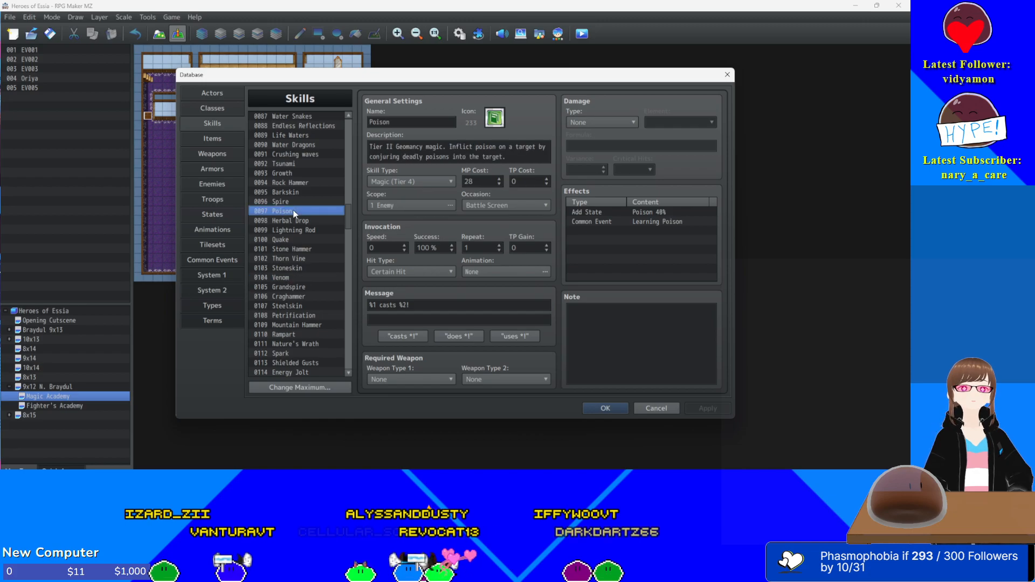
pyautogui.click(286, 278)
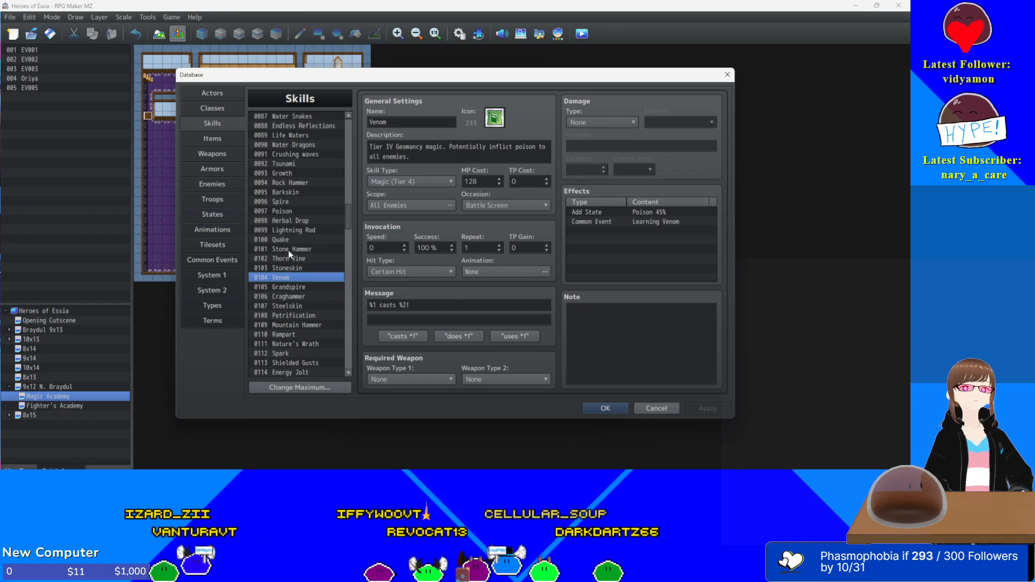
pyautogui.click(292, 211)
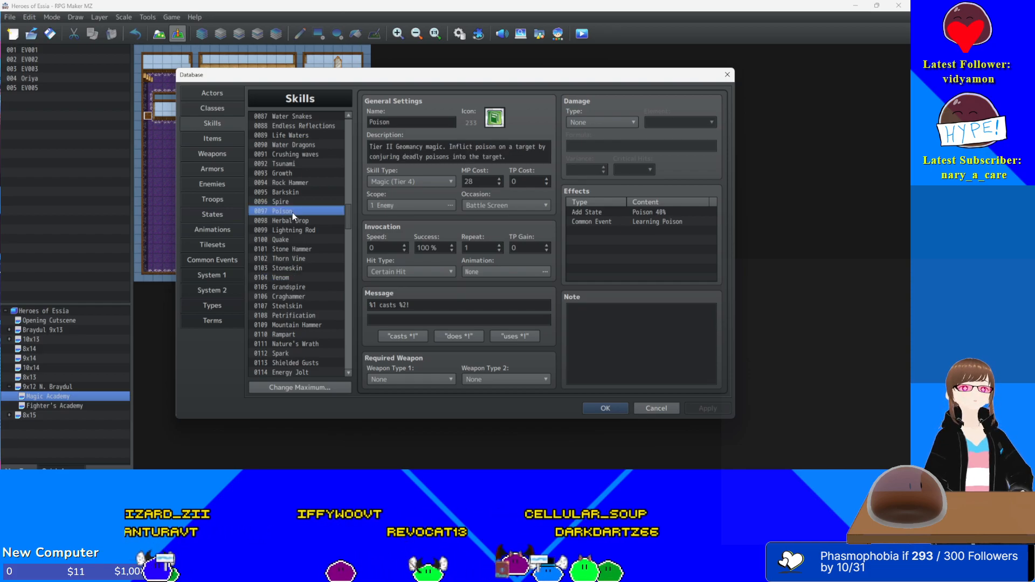
pyautogui.click(287, 278)
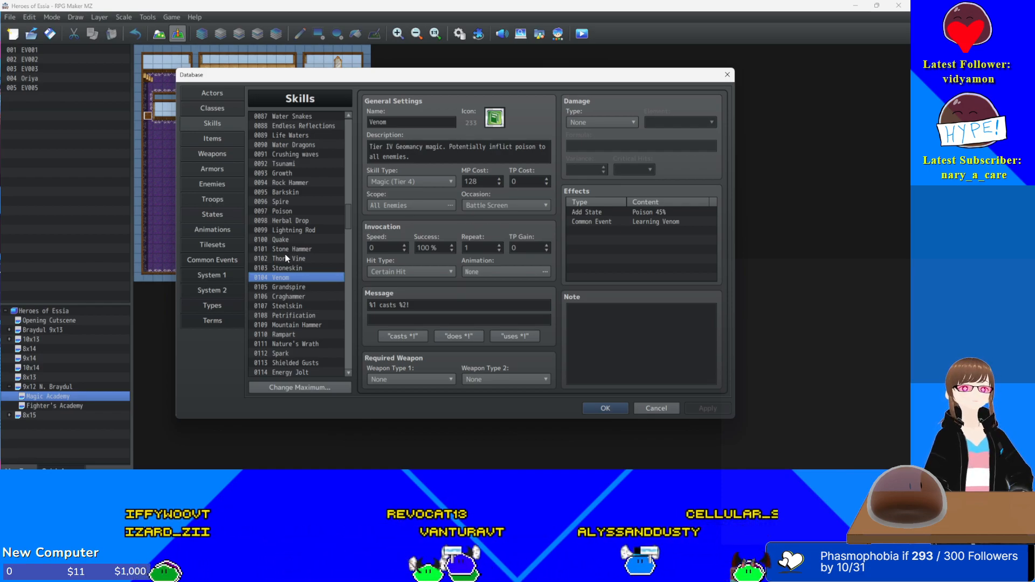
pyautogui.click(294, 285)
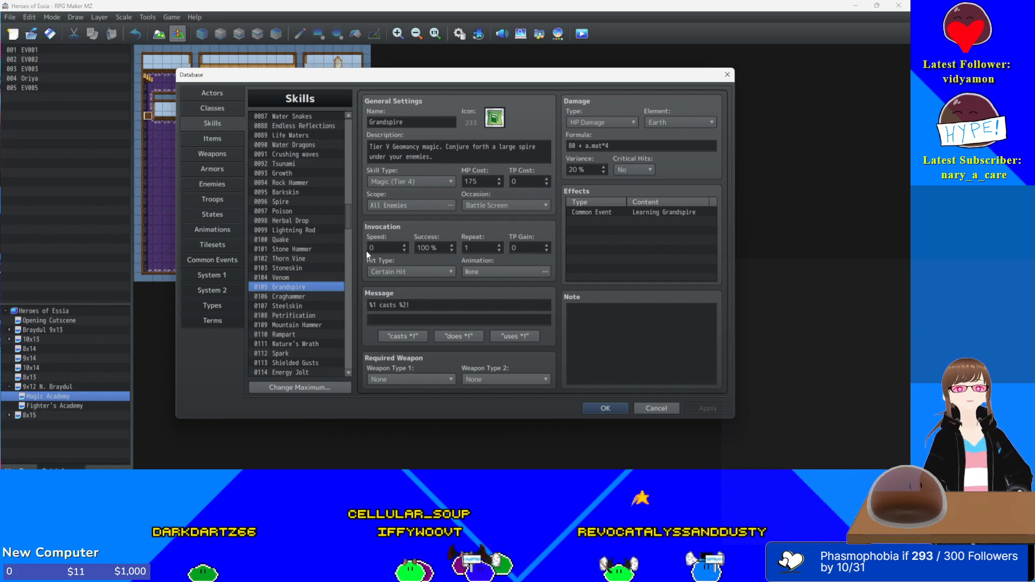
pyautogui.click(316, 298)
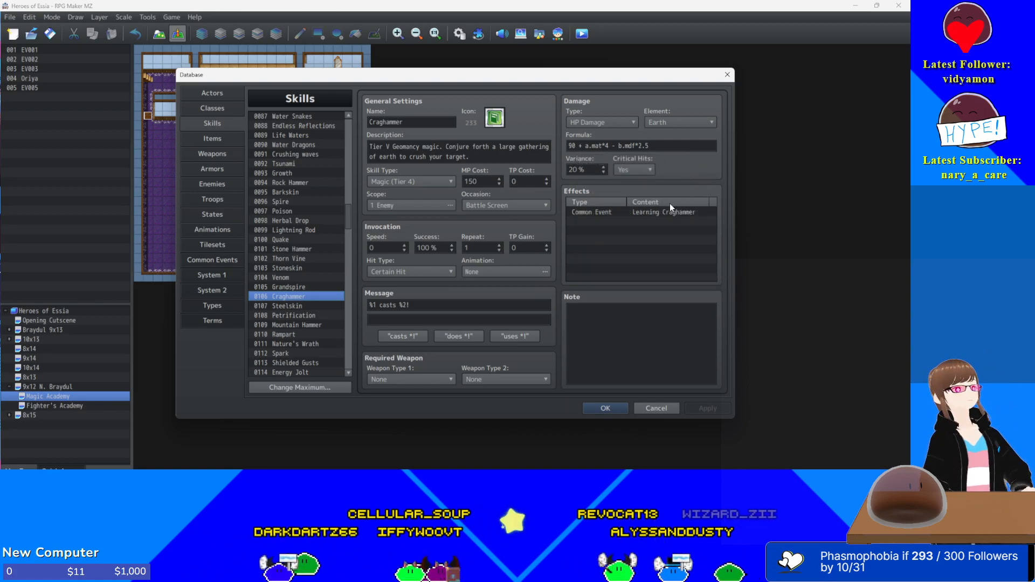
# - Add two more copies of the 5-turn Defense buff to Steelskin's effects
pyautogui.click(303, 306)
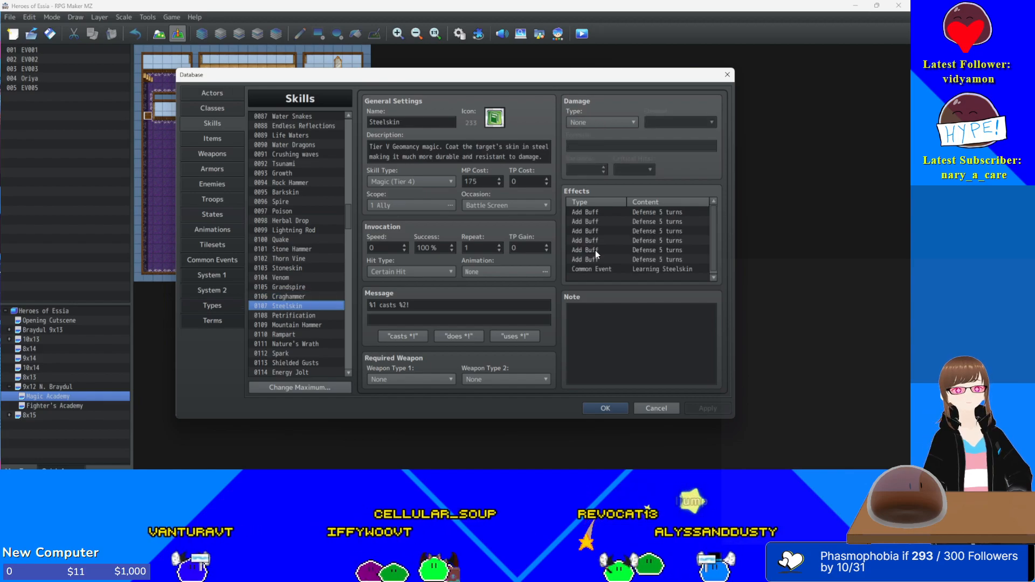
pyautogui.click(676, 220)
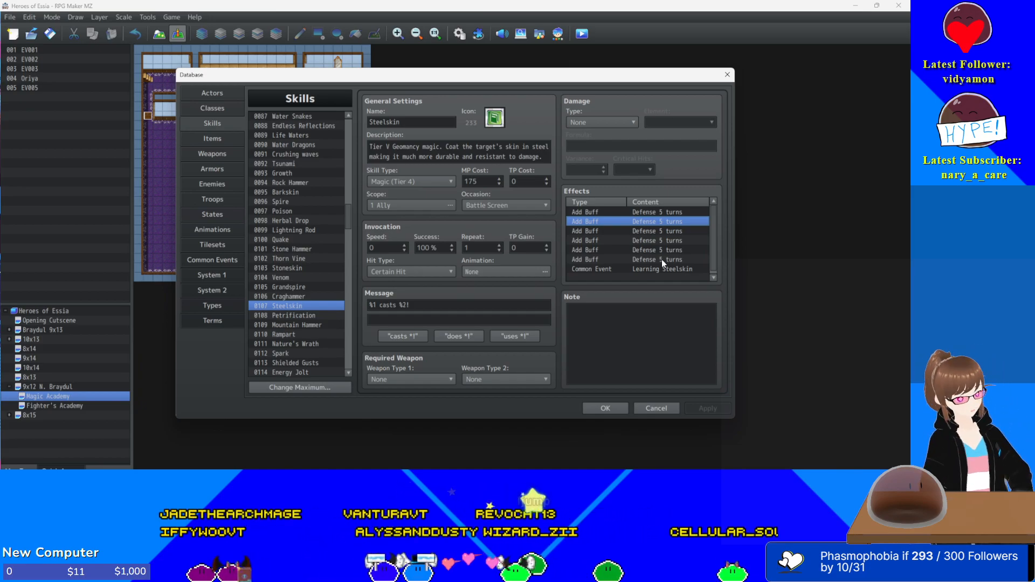
pyautogui.hotkey('ctrl', 'v')
pyautogui.hotkey('ctrl', 'v')
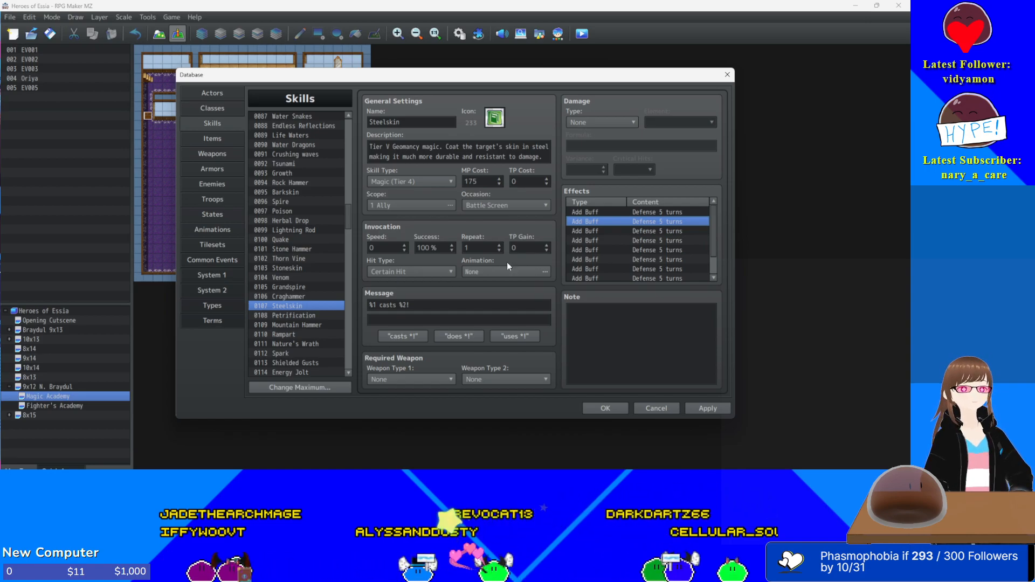
# - Remove two of Stoneskin's 5-turn Defense buffs and paste them back into its effects
pyautogui.click(298, 267)
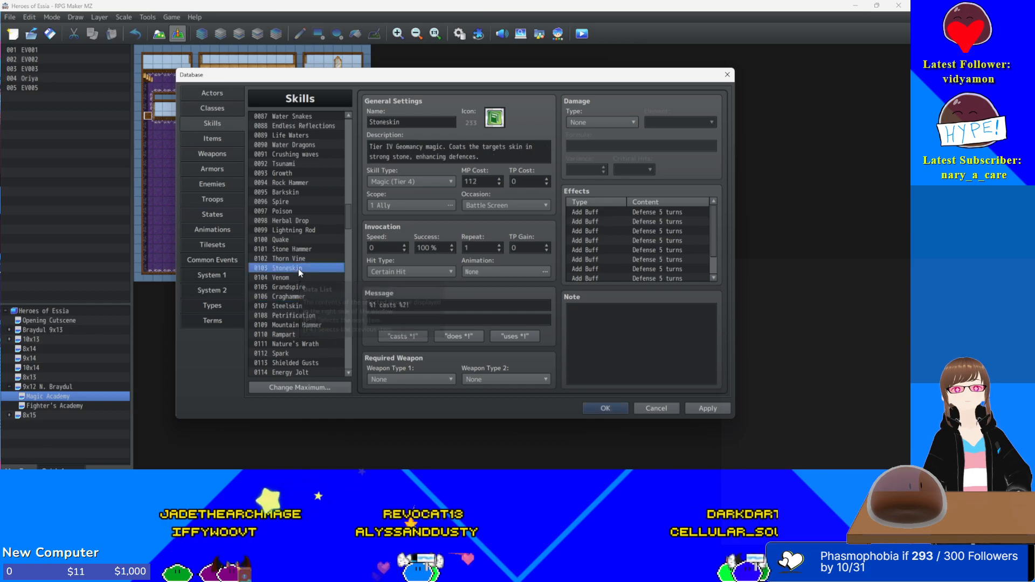
pyautogui.click(638, 211)
pyautogui.press('Delete')
pyautogui.press('Delete')
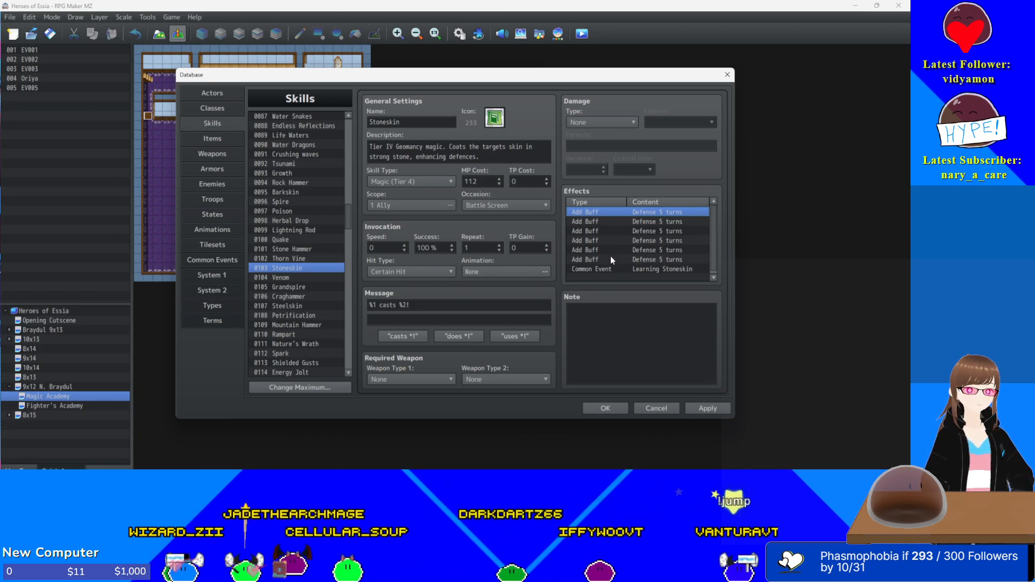
pyautogui.hotkey('ctrl', 'v')
pyautogui.hotkey('ctrl', 'v')
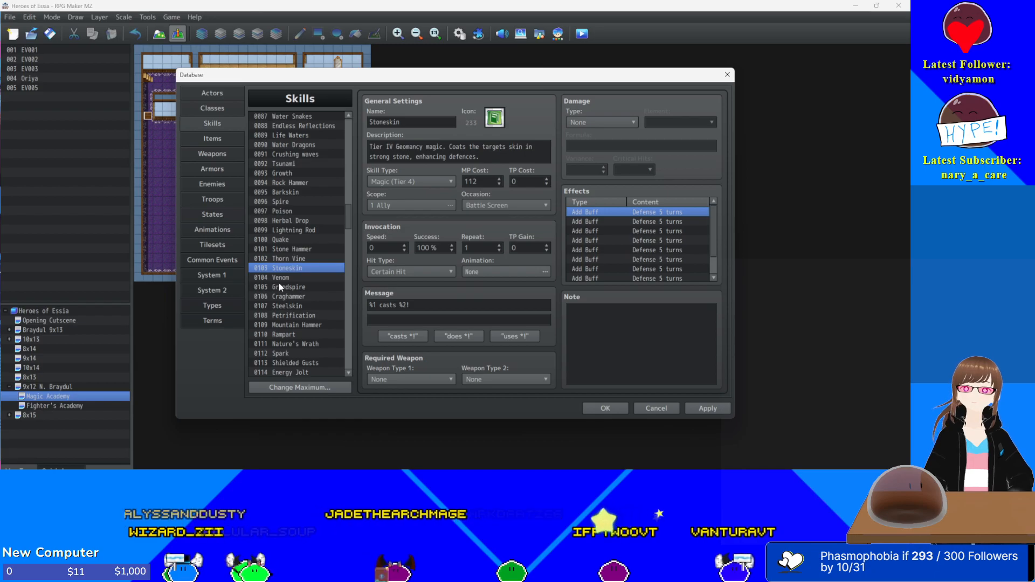
# - Extend Steelskin's effects with further copies of the 5-turn Defense buff, beyond the number Stoneskin has
pyautogui.click(290, 313)
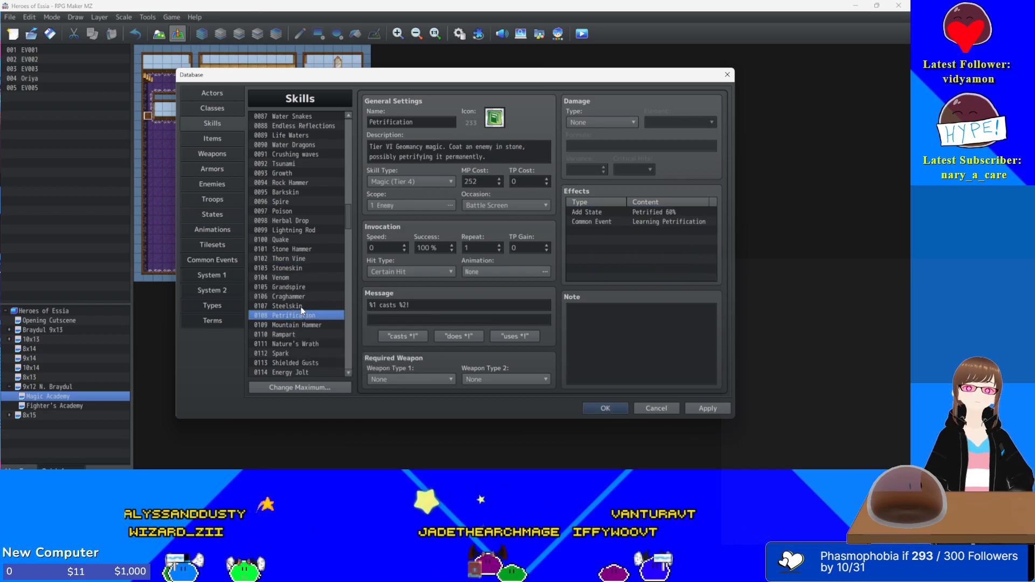
pyautogui.click(326, 305)
pyautogui.click(645, 221)
# - Set the chance of Petrification's added Petrified state to 80% and apply the changes
pyautogui.click(311, 316)
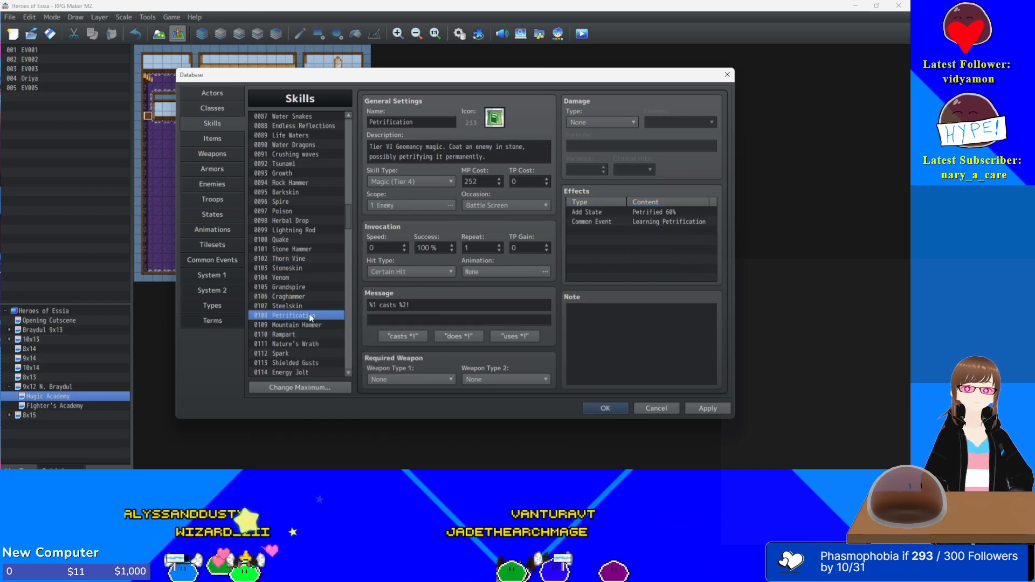
pyautogui.doubleClick(642, 211)
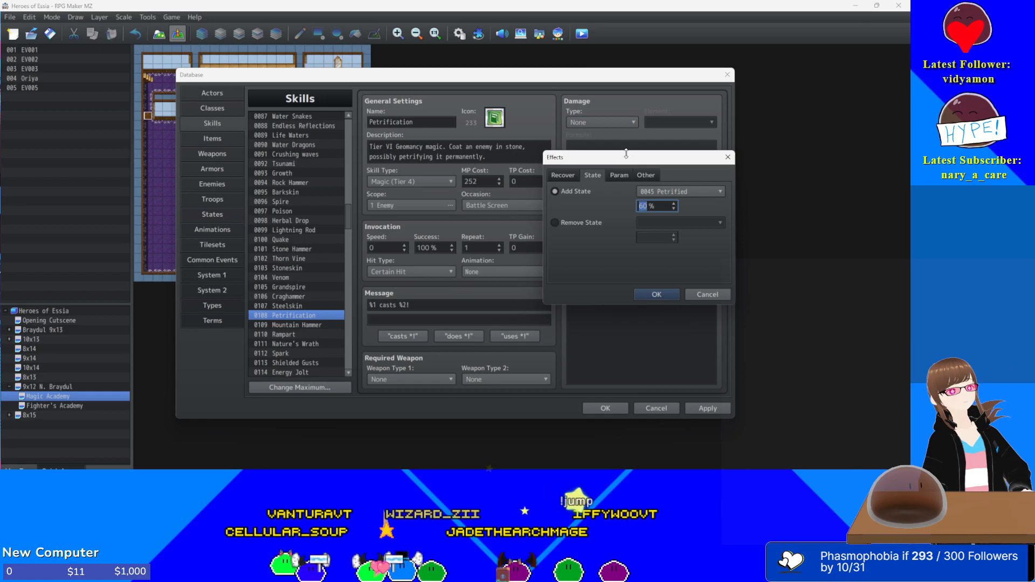
pyautogui.moveTo(622, 160); pyautogui.dragTo(632, 195)
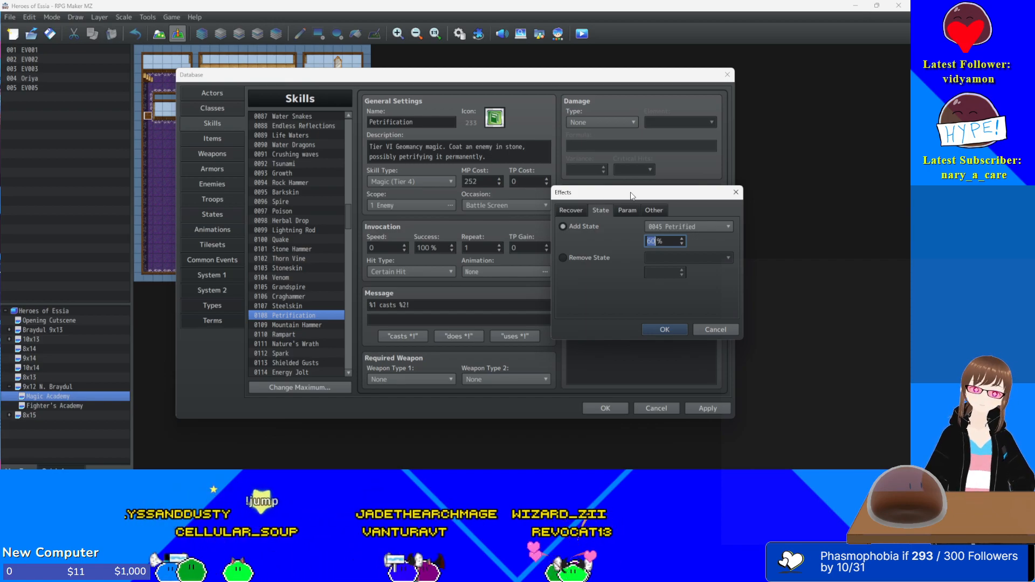
pyautogui.press('Return')
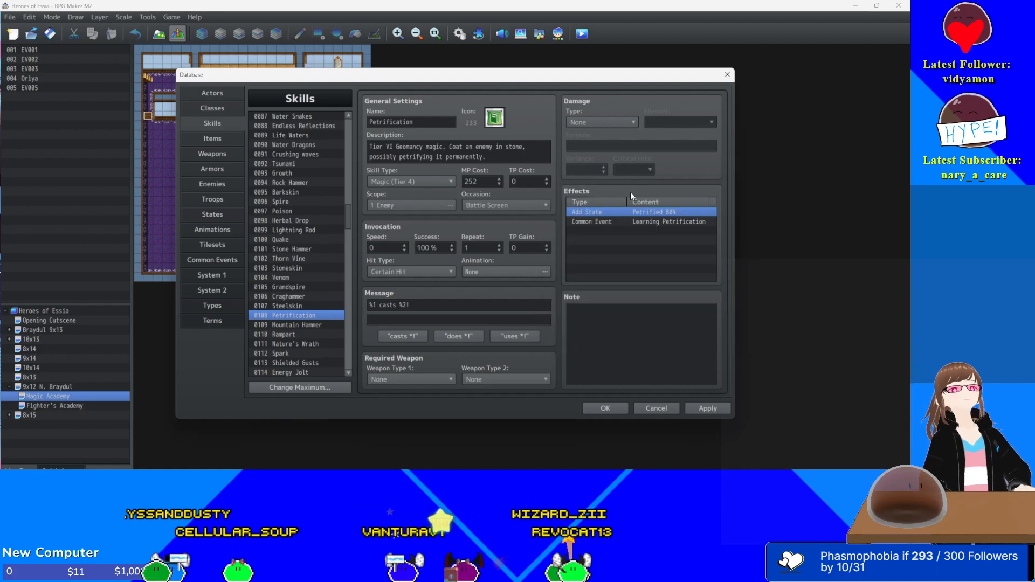
pyautogui.click(696, 411)
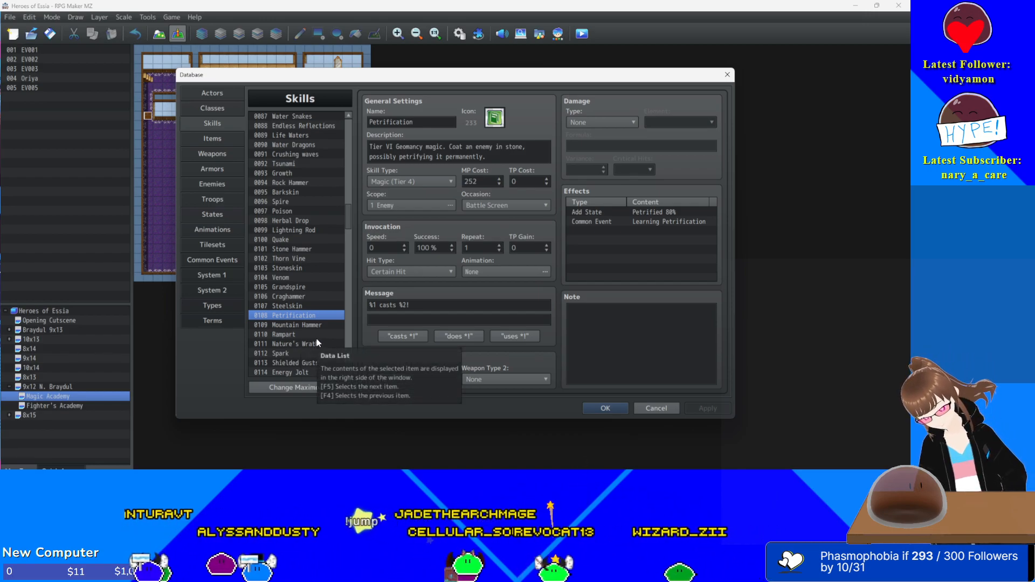
# - Add one more copy of the 5-turn Defense buff to Rampart's effects, making six in total, and apply the changes
pyautogui.click(312, 324)
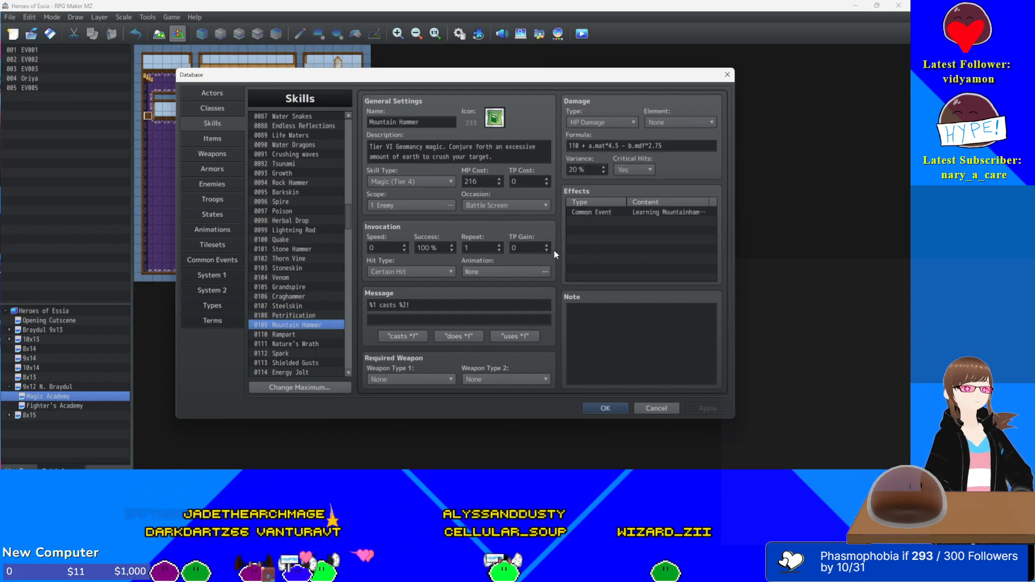
pyautogui.click(308, 335)
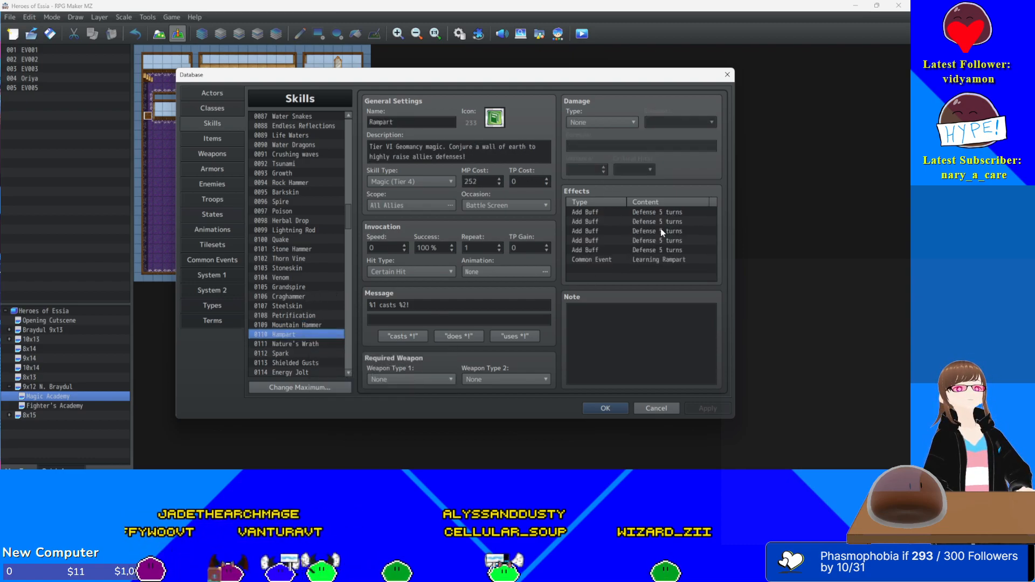
pyautogui.click(661, 231)
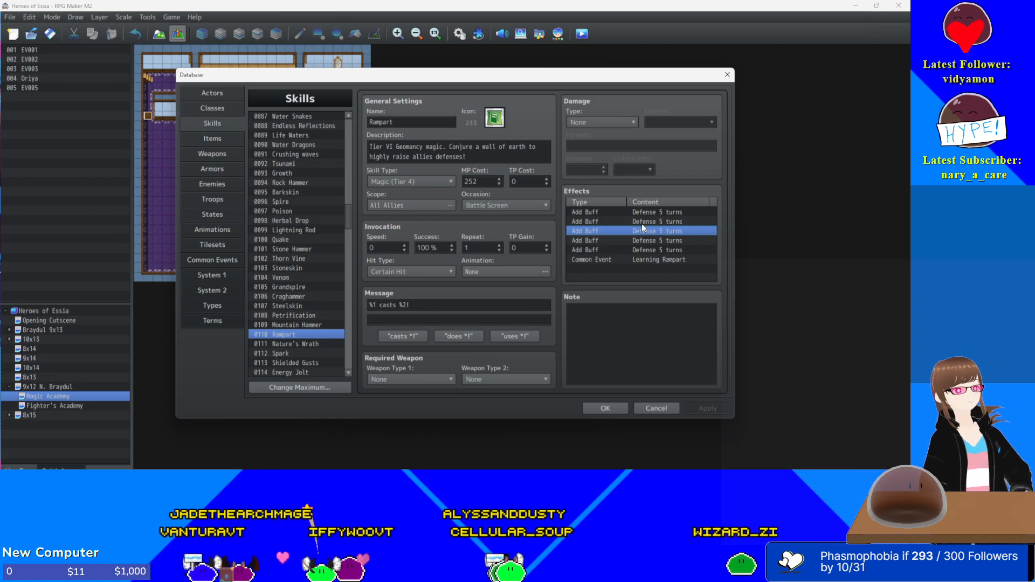
pyautogui.click(643, 251)
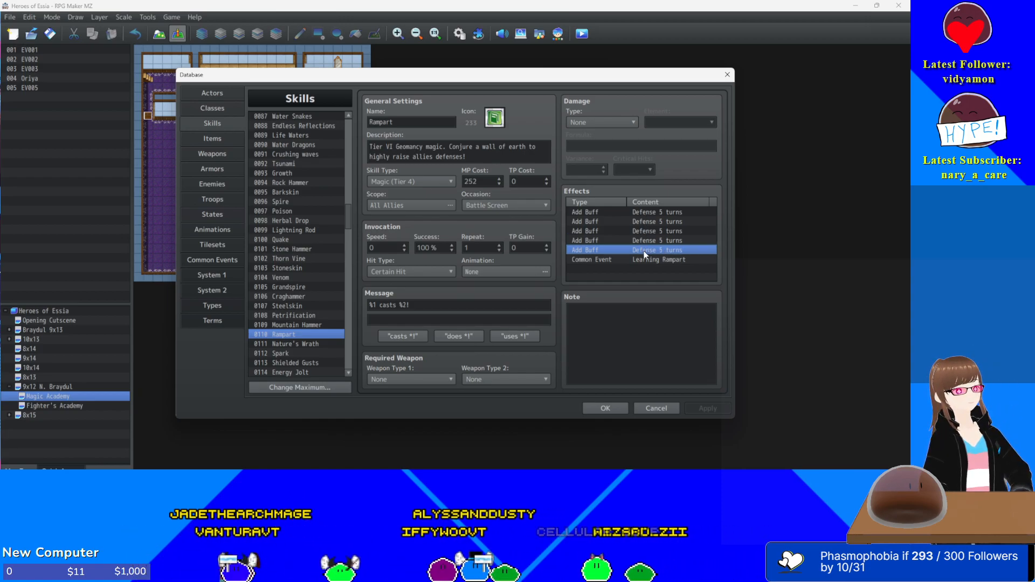
pyautogui.hotkey('ctrl', 'v')
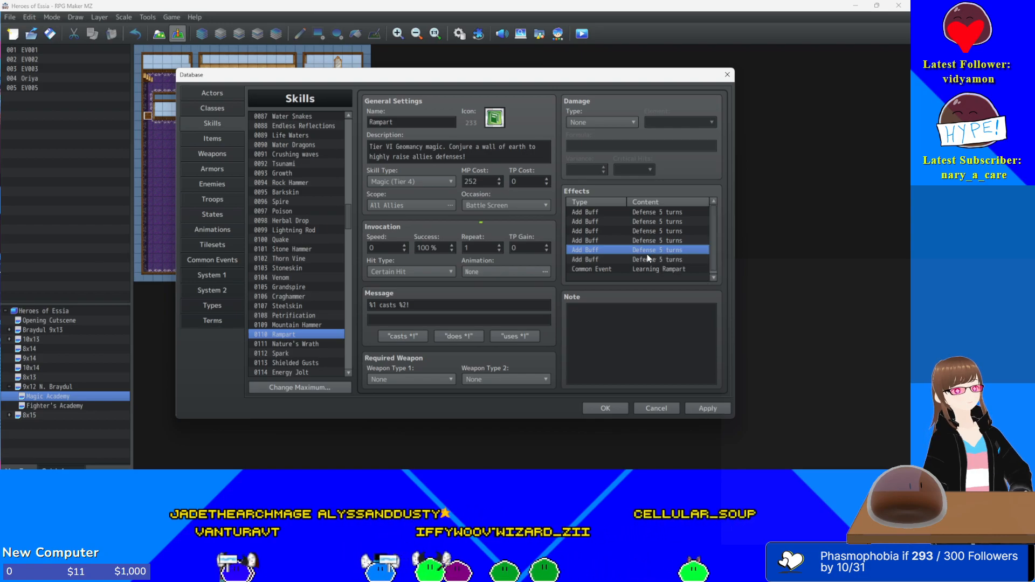
pyautogui.click(707, 408)
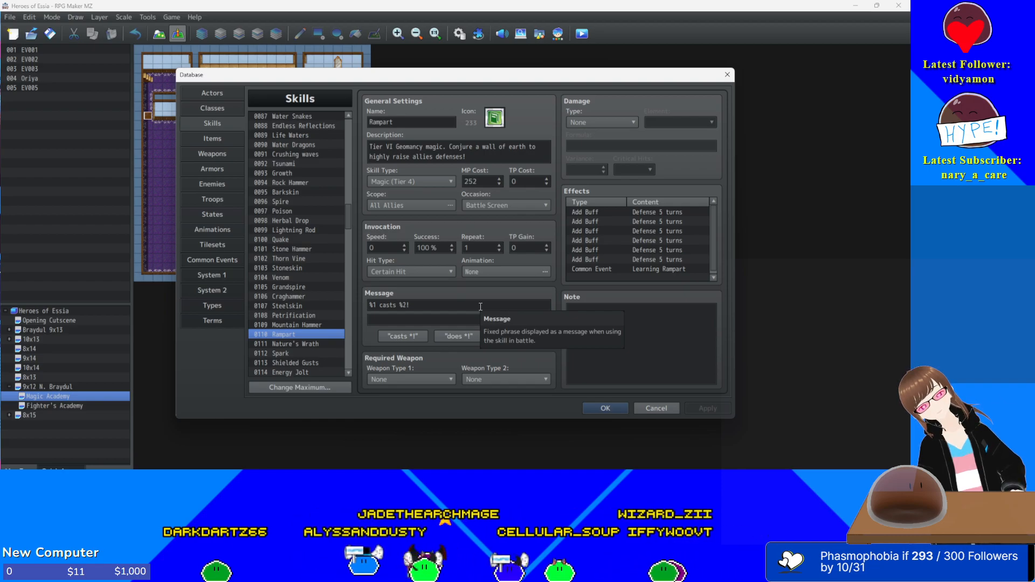
# - Compare the Defense buffs, MP cost and scope of Steelskin with those of Rampart
pyautogui.click(303, 307)
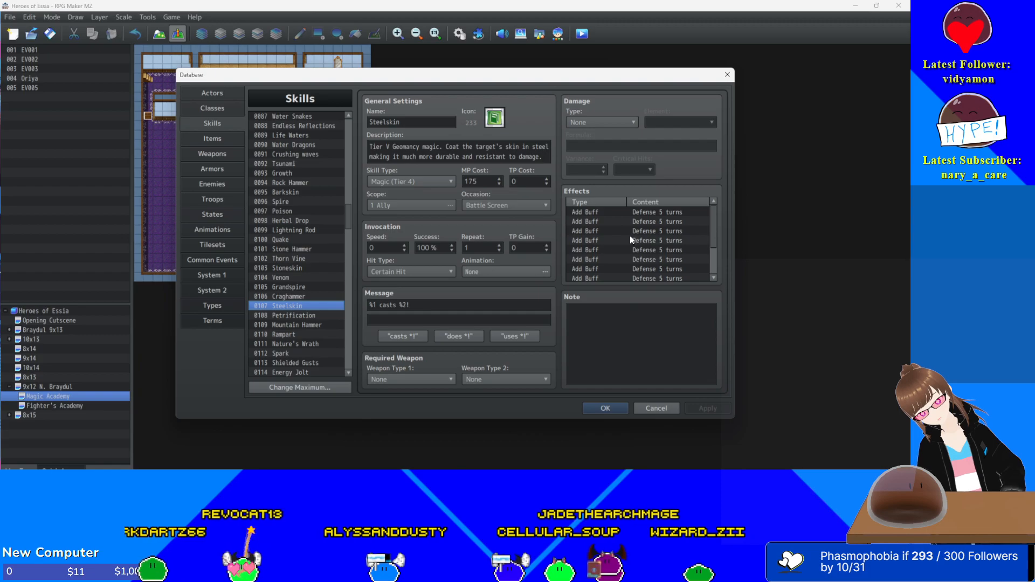
pyautogui.click(280, 334)
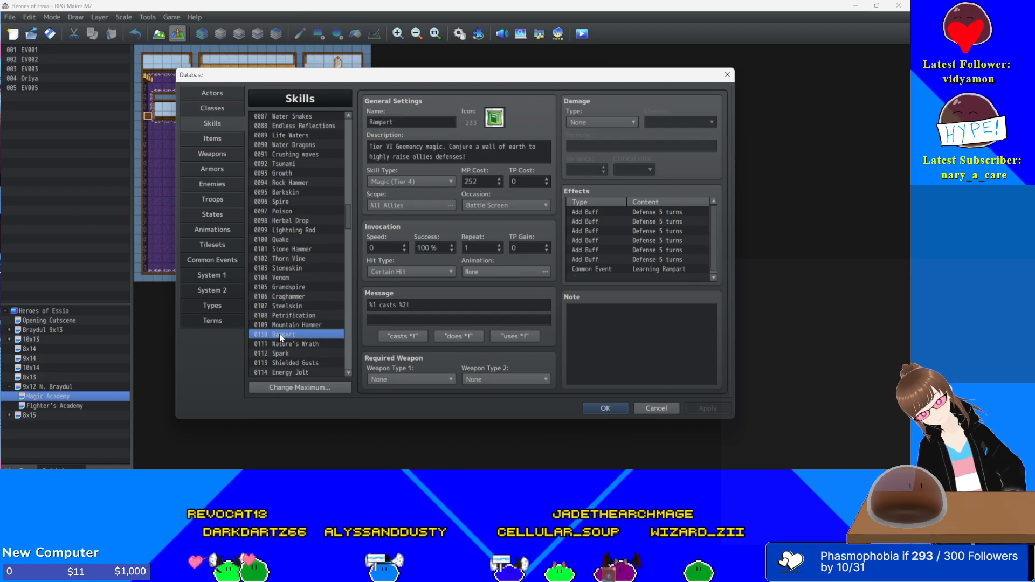
pyautogui.click(283, 305)
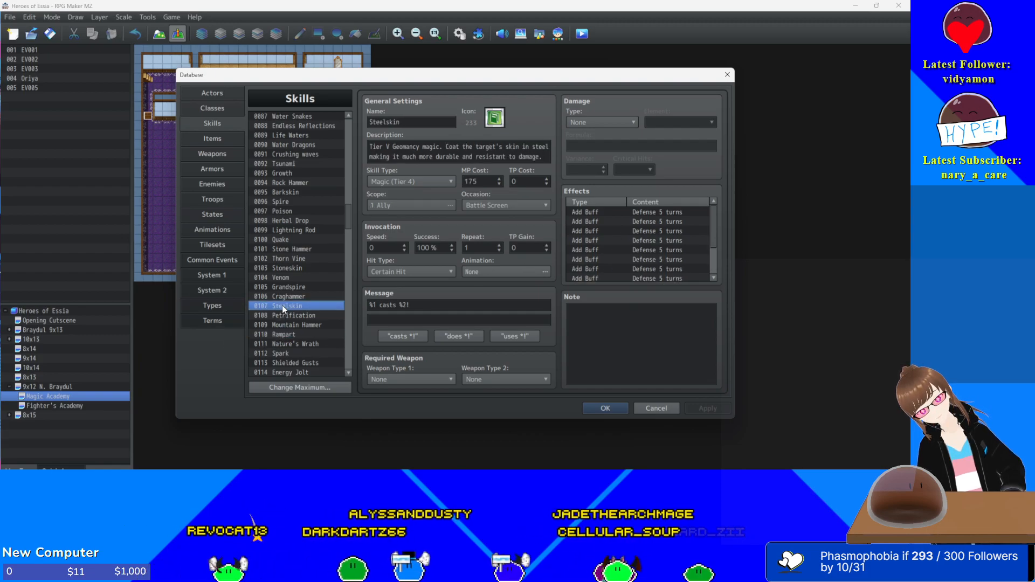
pyautogui.click(282, 334)
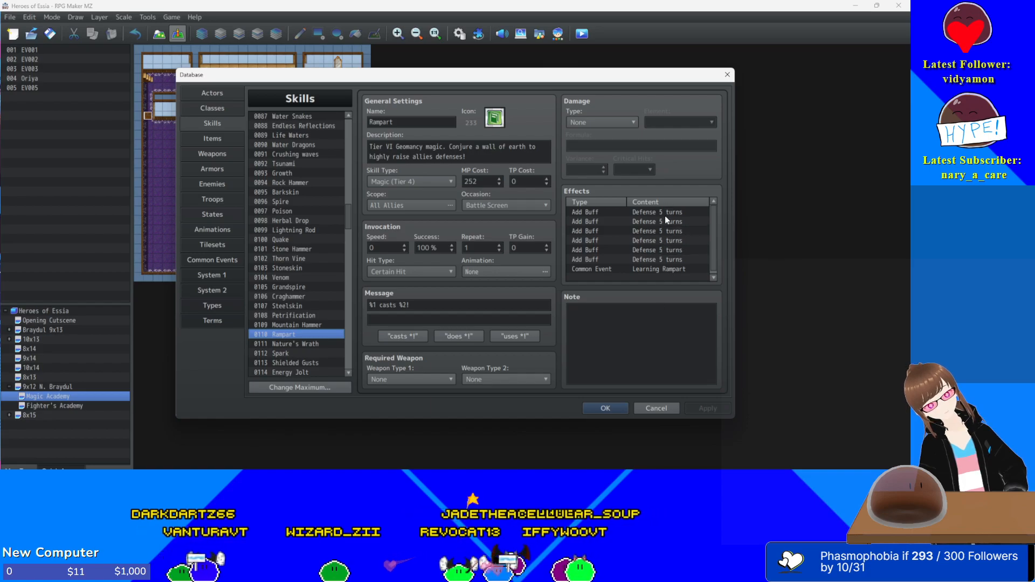
# - Raise the base damage in Nature's Wrath's formula so that it reads 125 + a.mat*5
pyautogui.click(301, 345)
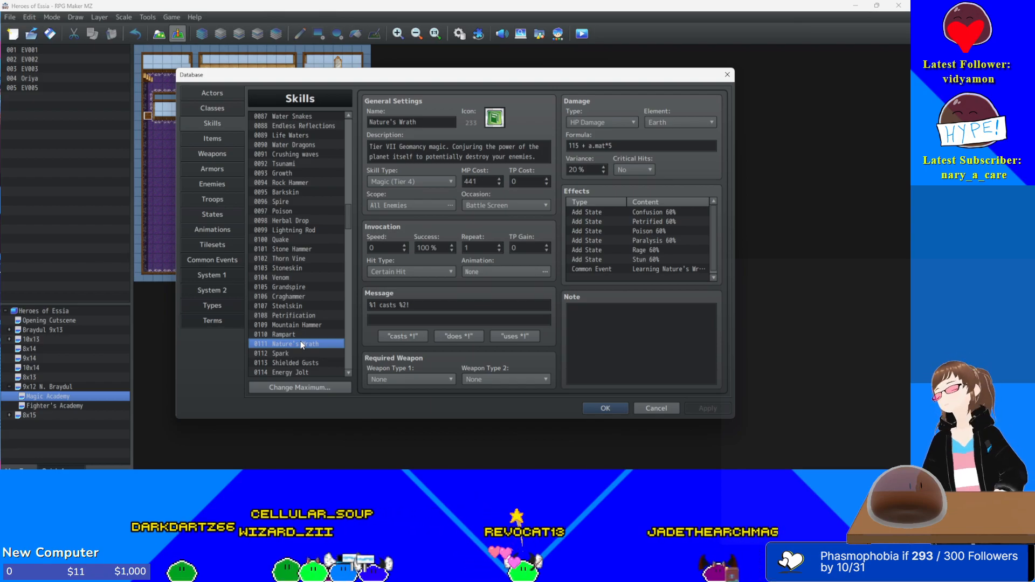
pyautogui.tripleClick(582, 146)
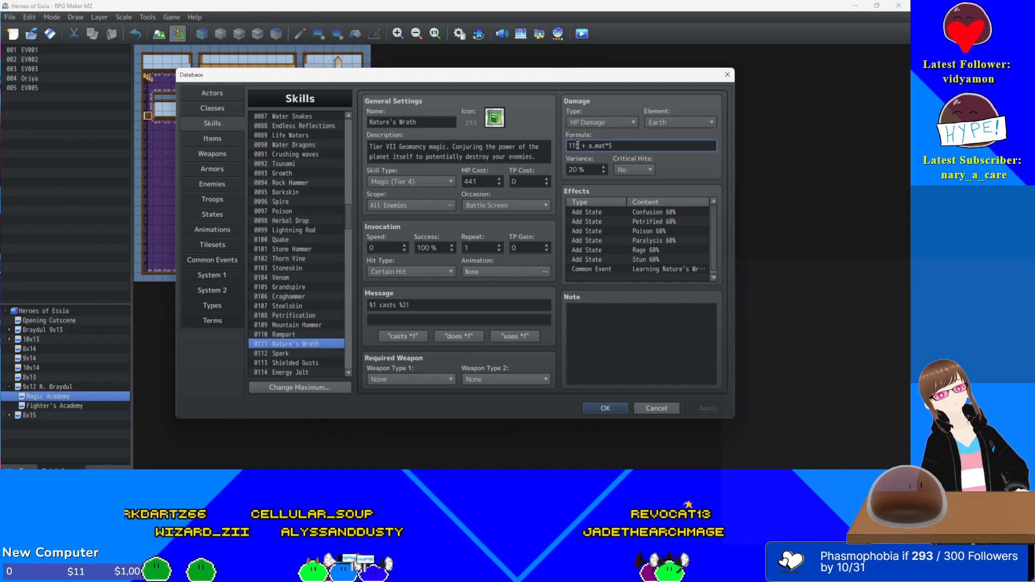
pyautogui.write('125')
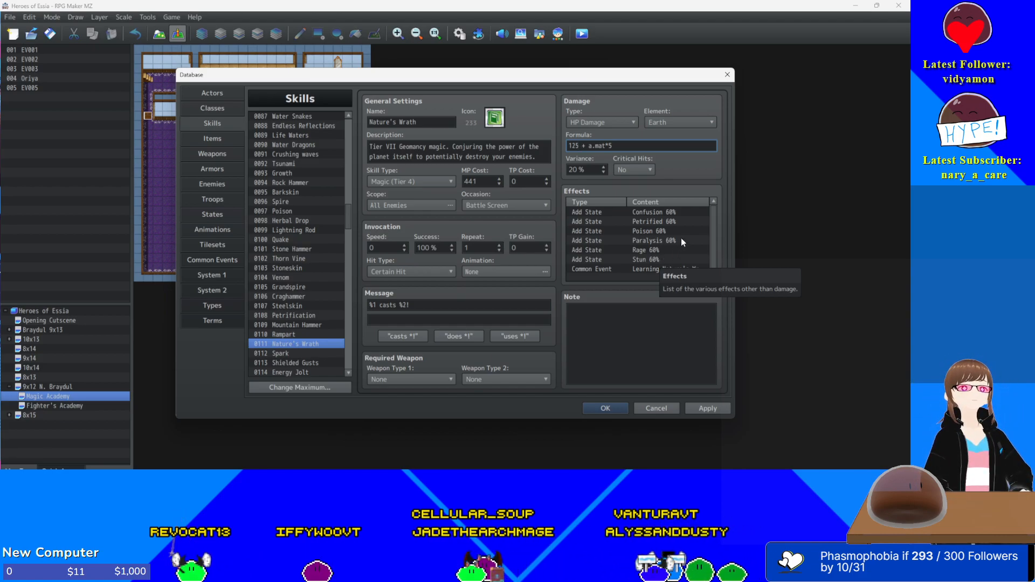
# - Set the chances of Nature's Wrath's added Confusion, Petrified and Poison states to 45% each
pyautogui.doubleClick(681, 211)
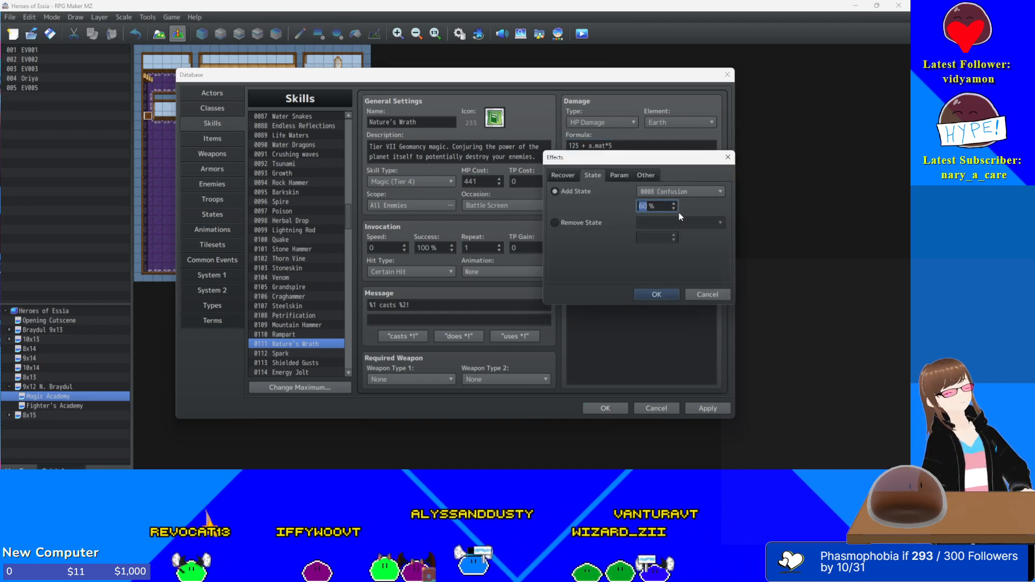
pyautogui.write('45')
pyautogui.press('Return')
pyautogui.click(681, 222)
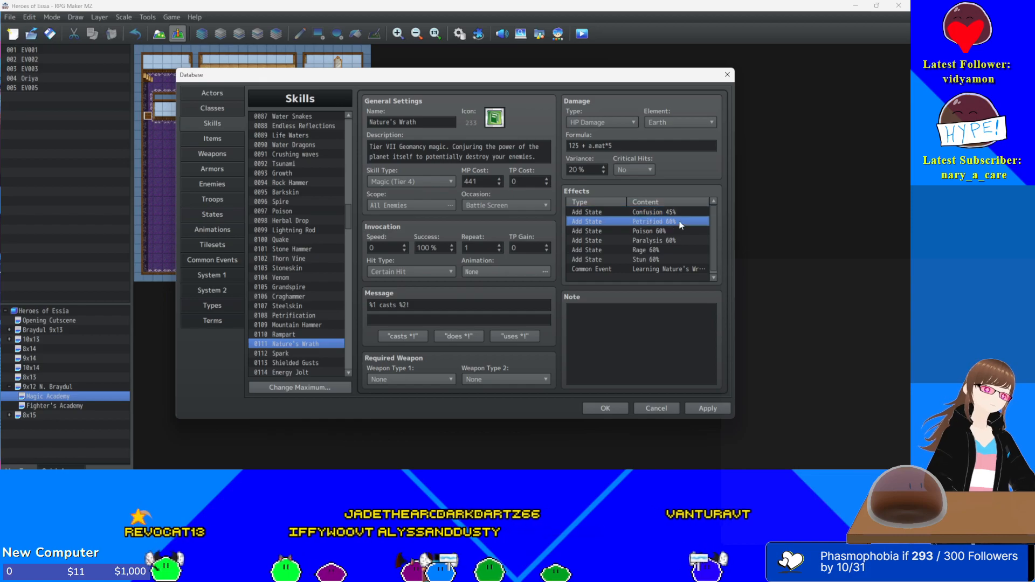
pyautogui.doubleClick(680, 221)
pyautogui.write('45')
pyautogui.press('Return')
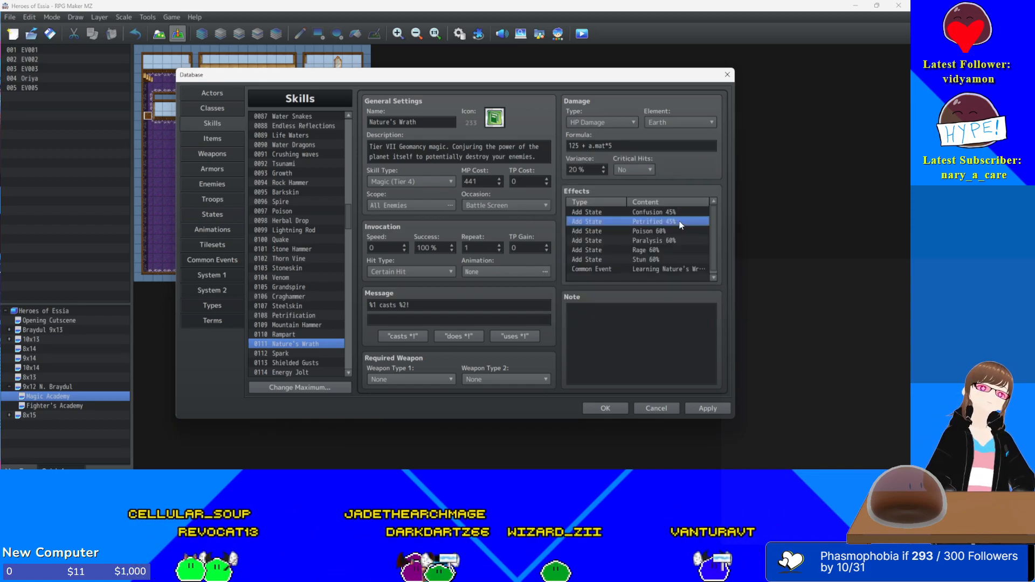
pyautogui.doubleClick(670, 232)
pyautogui.write('45')
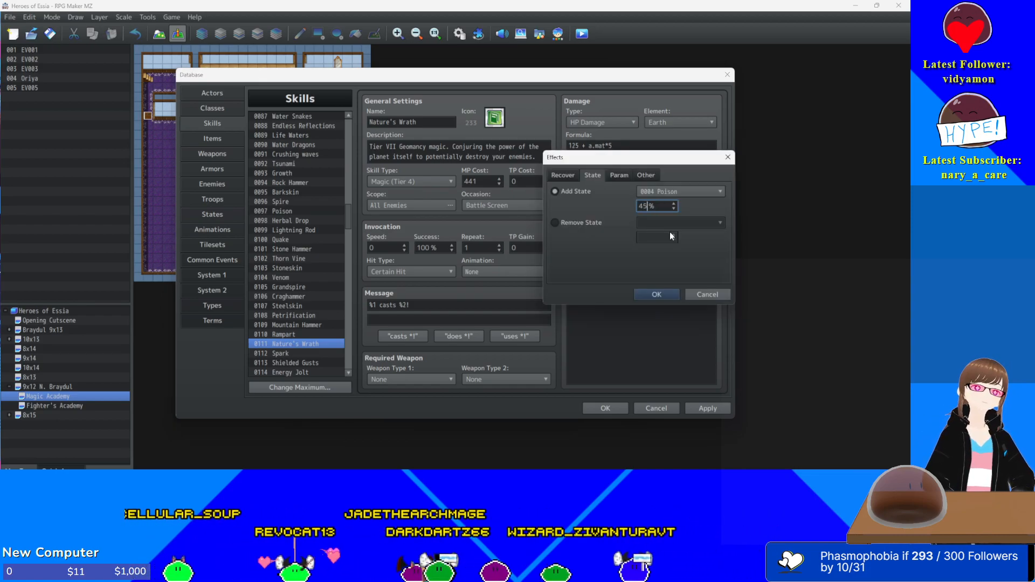
pyautogui.press('Return')
# - Set the chances of Nature's Wrath's added Paralysis, Rage and Stun states to 45%, then apply the changes and close the database
pyautogui.doubleClick(665, 242)
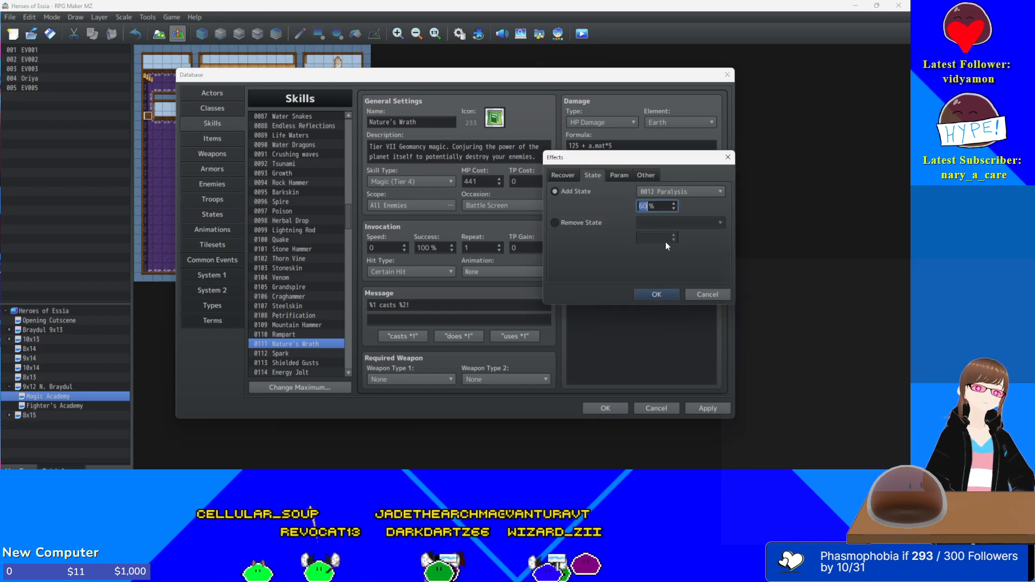
pyautogui.write('45')
pyautogui.press('Return')
pyautogui.doubleClick(663, 250)
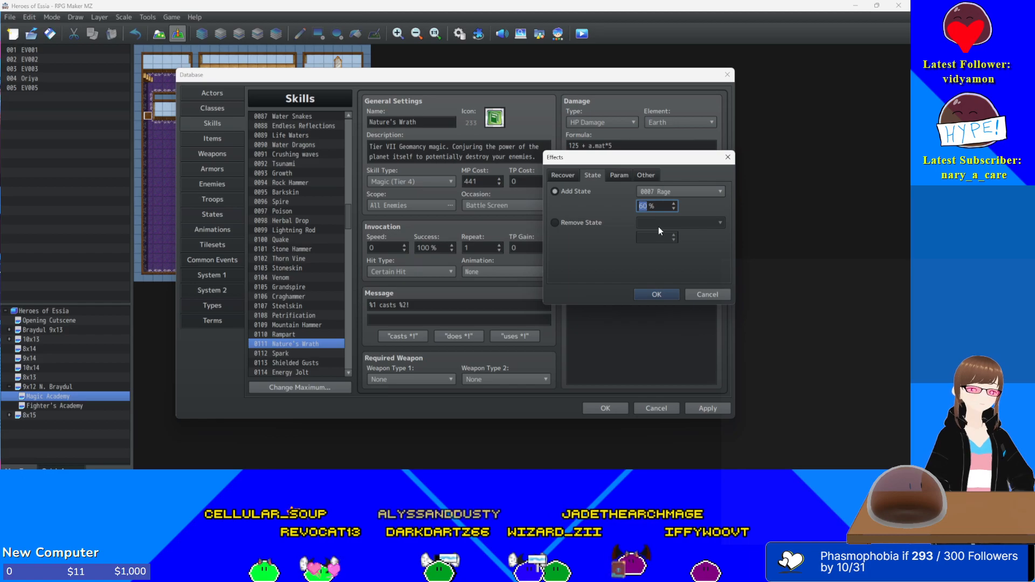
pyautogui.press('Return')
pyautogui.doubleClick(650, 262)
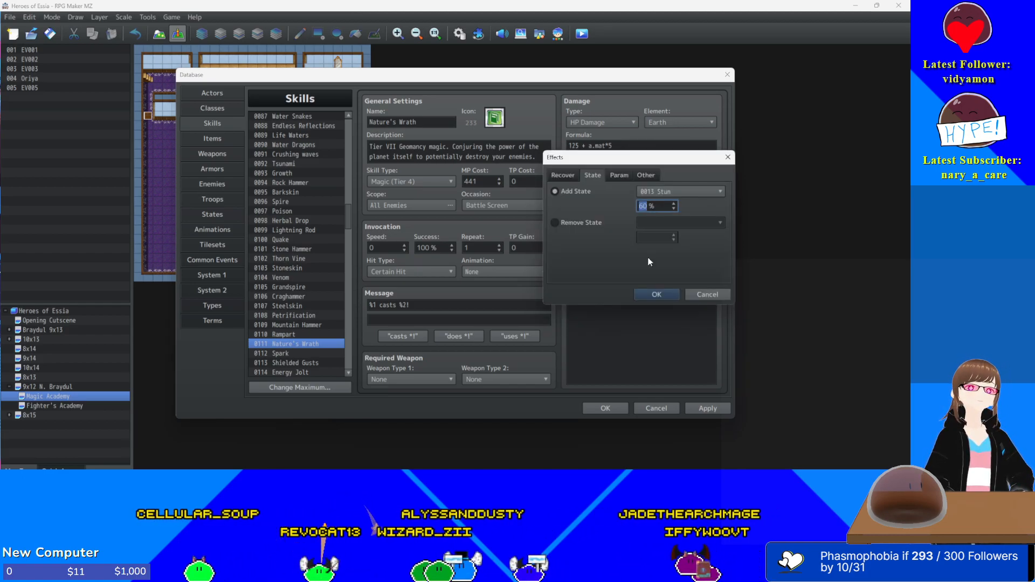
pyautogui.press('Escape')
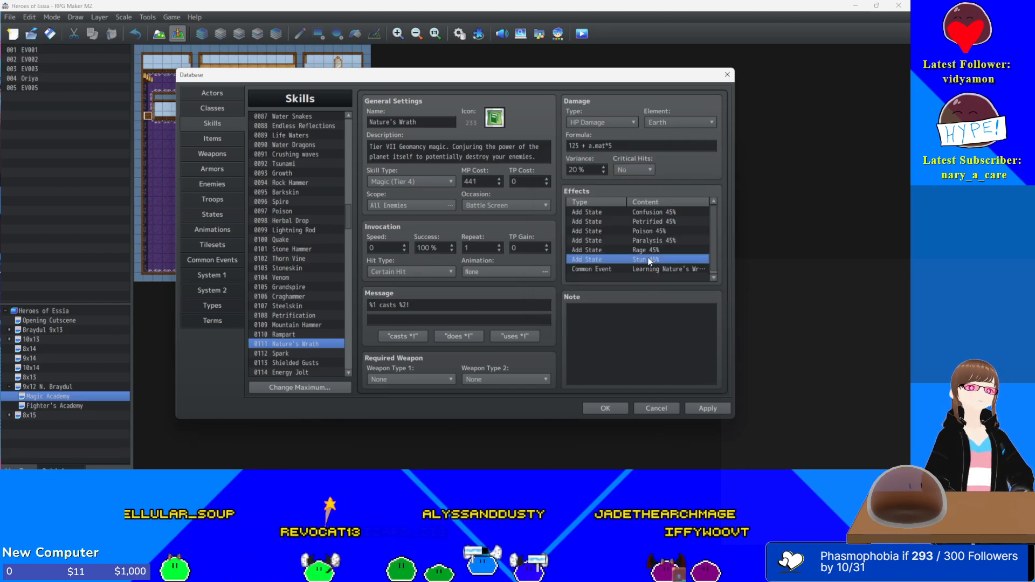
pyautogui.click(707, 411)
pyautogui.click(618, 411)
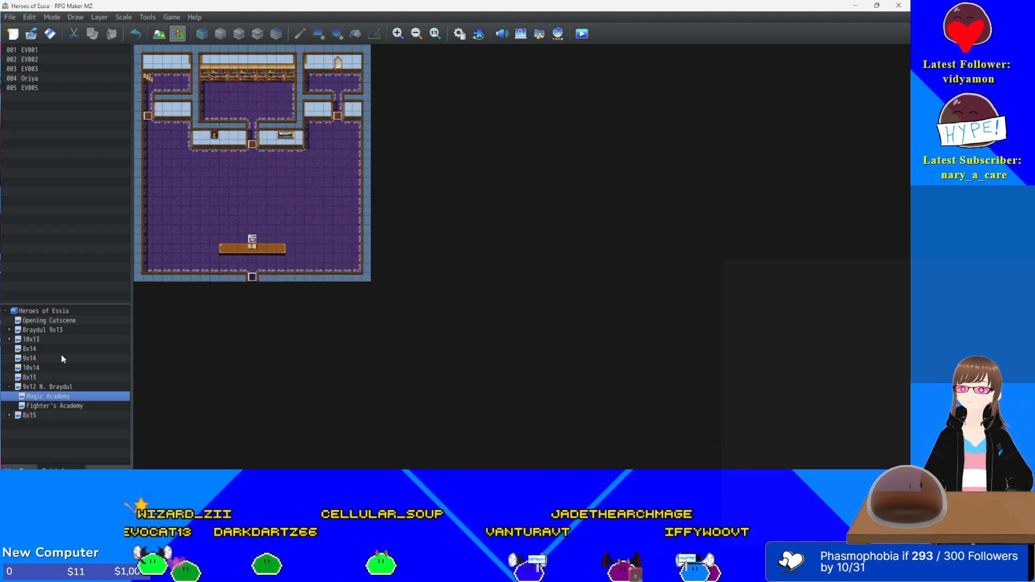
# - Open the shopkeeper event Asceya on Braydul's Magic Shop map and bring up the spending condition on its second event page
pyautogui.click(8, 332)
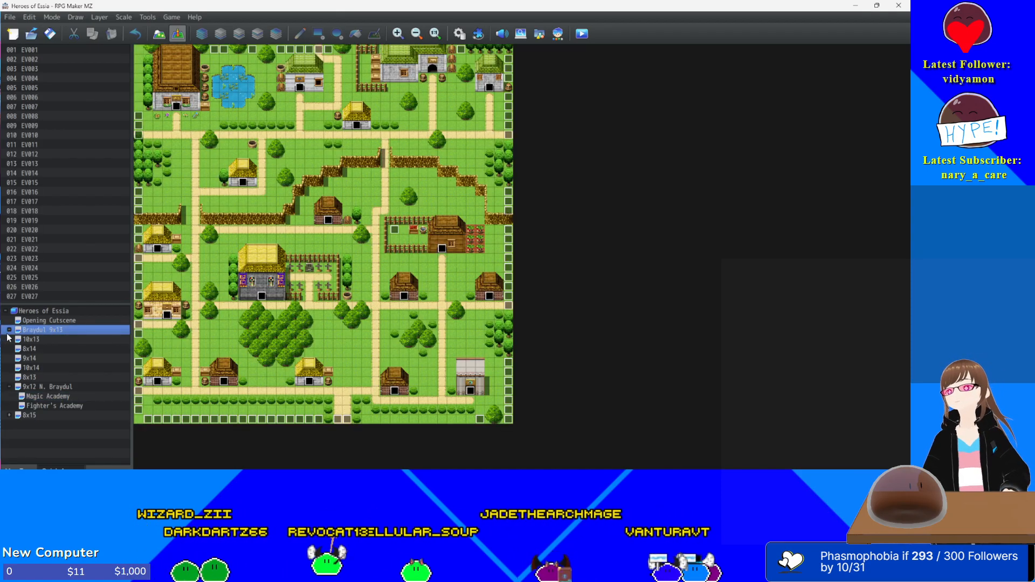
pyautogui.click(9, 330)
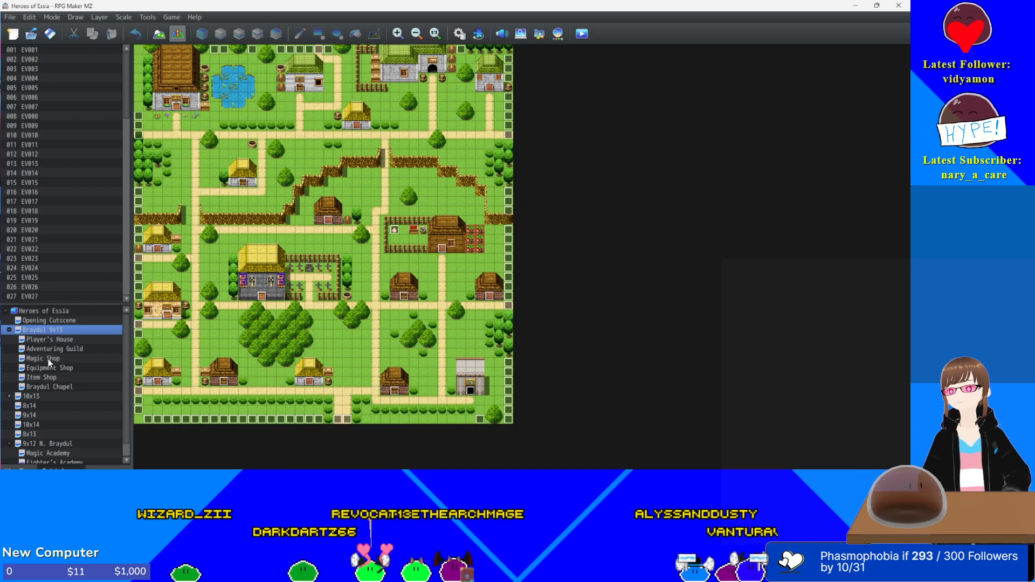
pyautogui.rightClick(51, 359)
pyautogui.press('Escape')
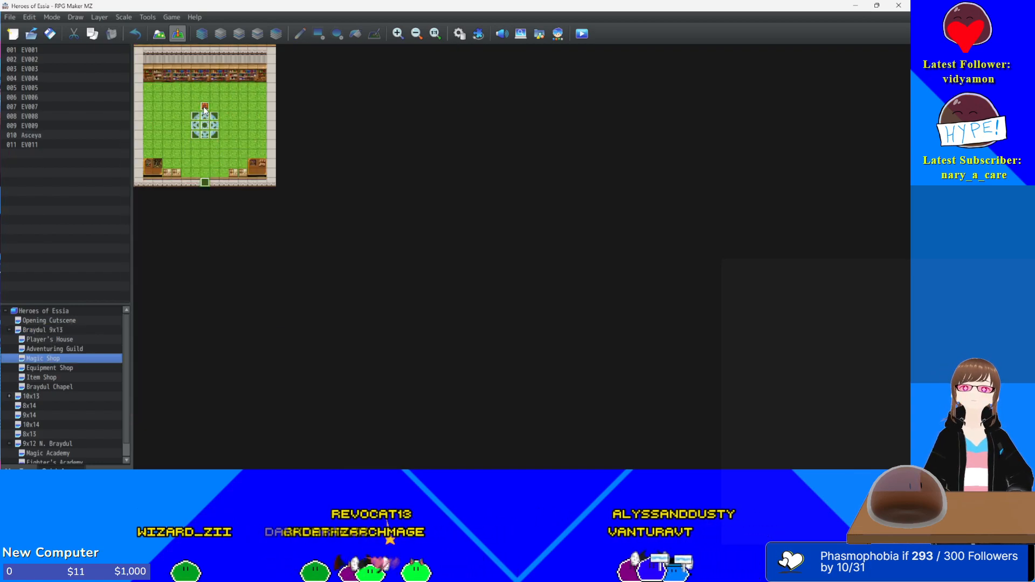
pyautogui.click(205, 107)
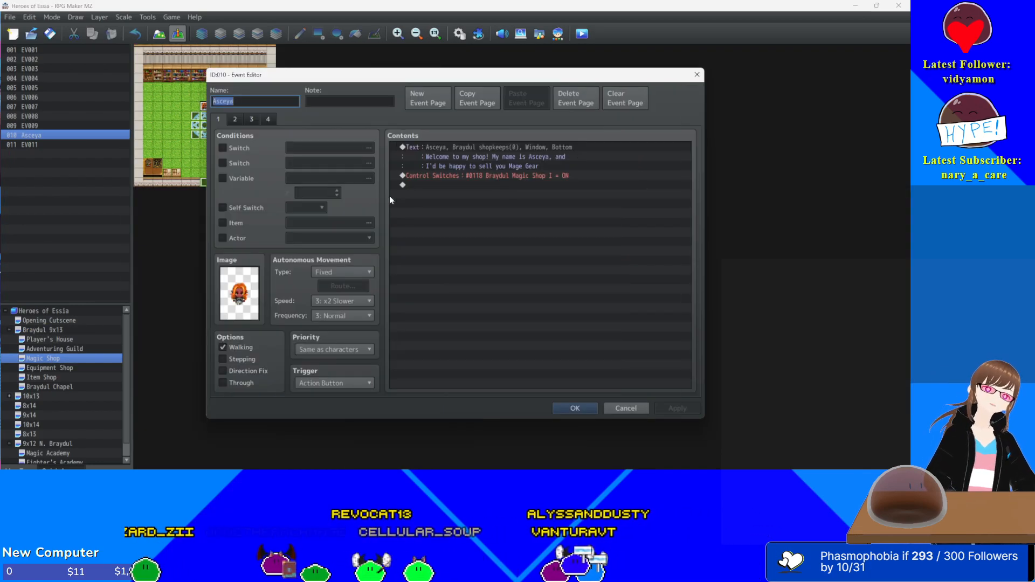
pyautogui.click(234, 119)
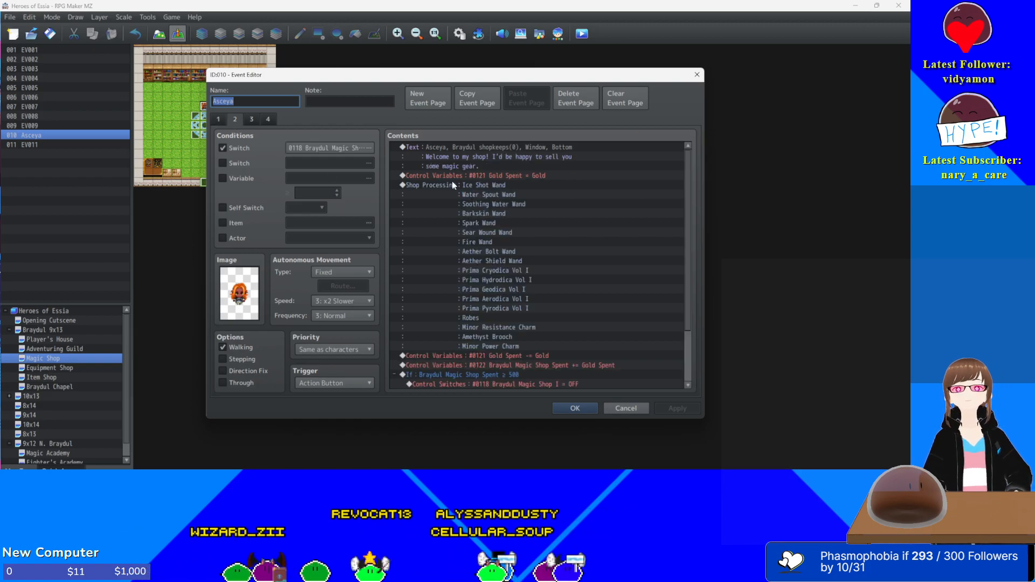
pyautogui.scroll(-1, 560, 335)
pyautogui.click(502, 347)
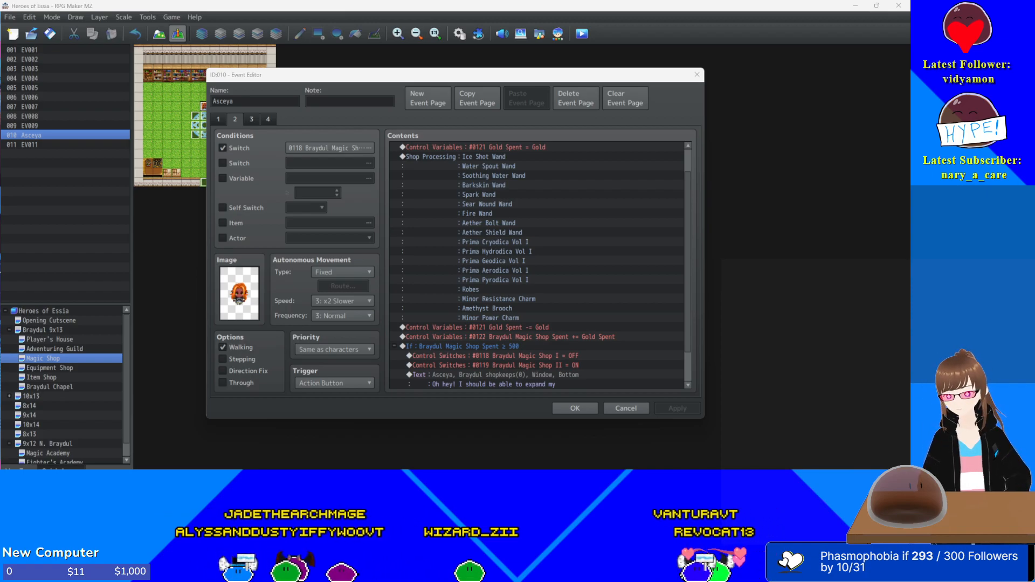
# - Switch to Notepad and note 500 gold, Grimoires = 90/each and 6 grimoires = 540, then put the note away
pyautogui.moveTo(0, 175); pyautogui.dragTo(803, 118)
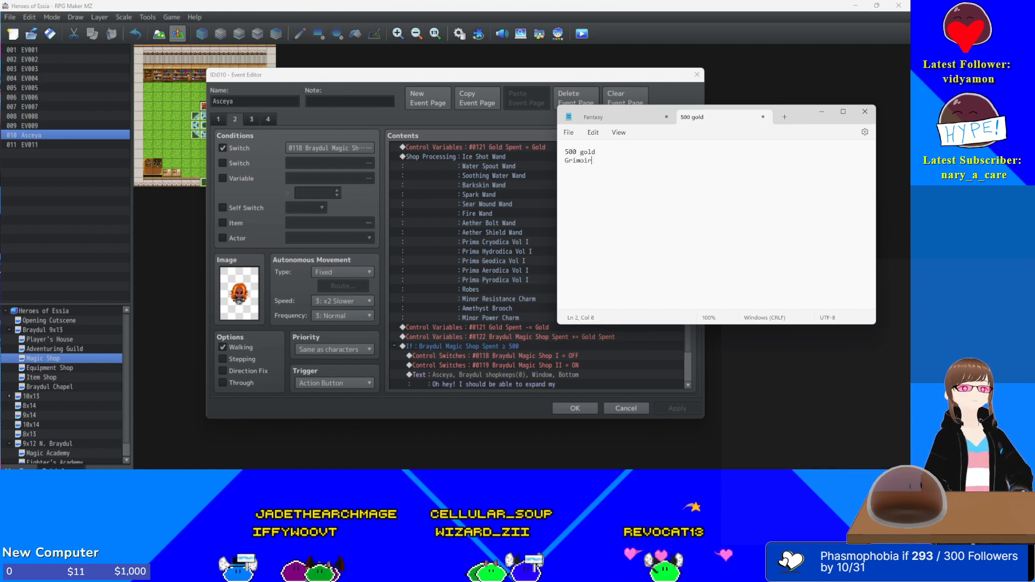
pyautogui.write('= 0-')
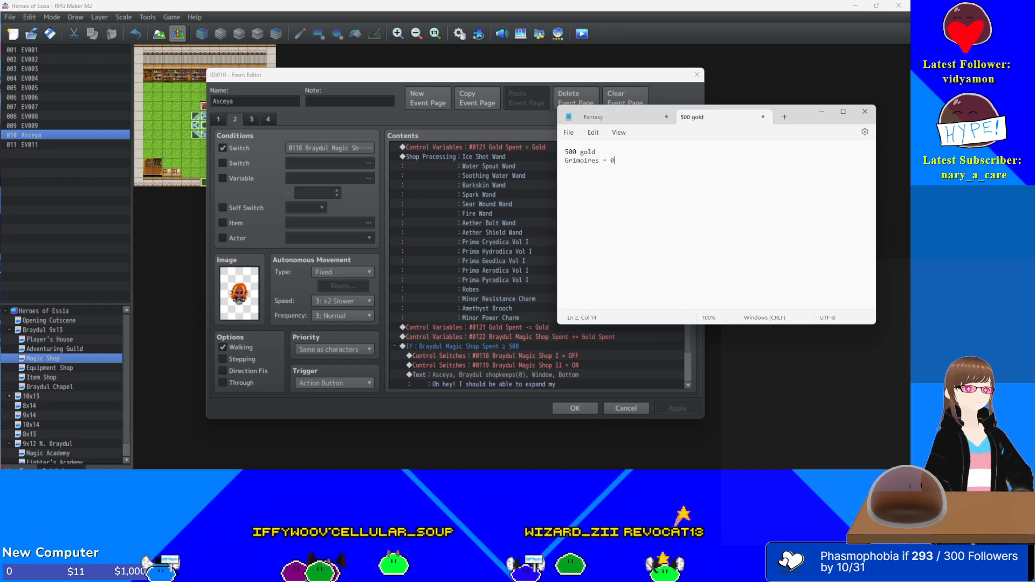
pyautogui.press('BackSpace')
pyautogui.press('BackSpace')
pyautogui.write('90/')
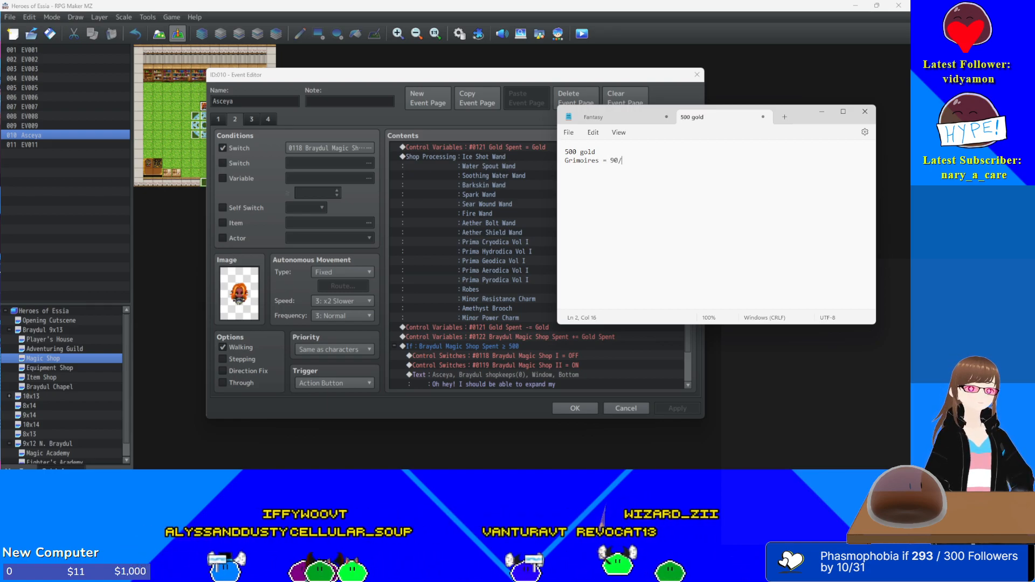
pyautogui.write('each')
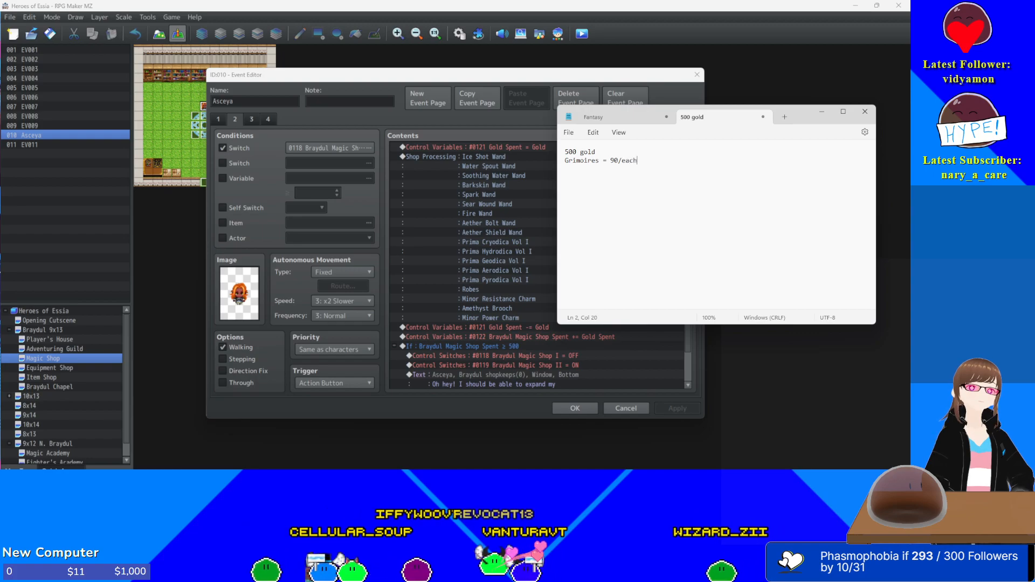
pyautogui.press('Return')
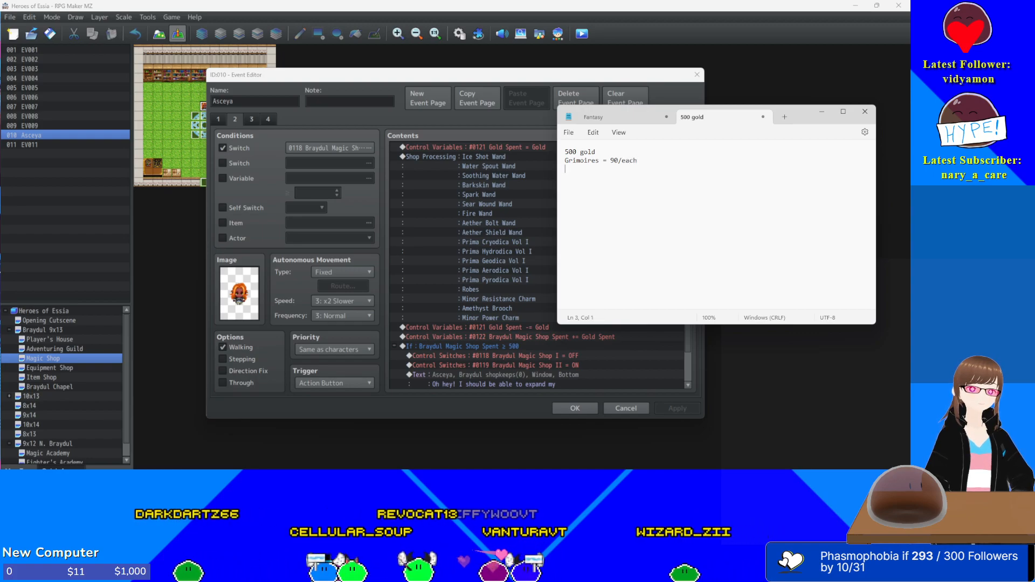
pyautogui.write('6 g')
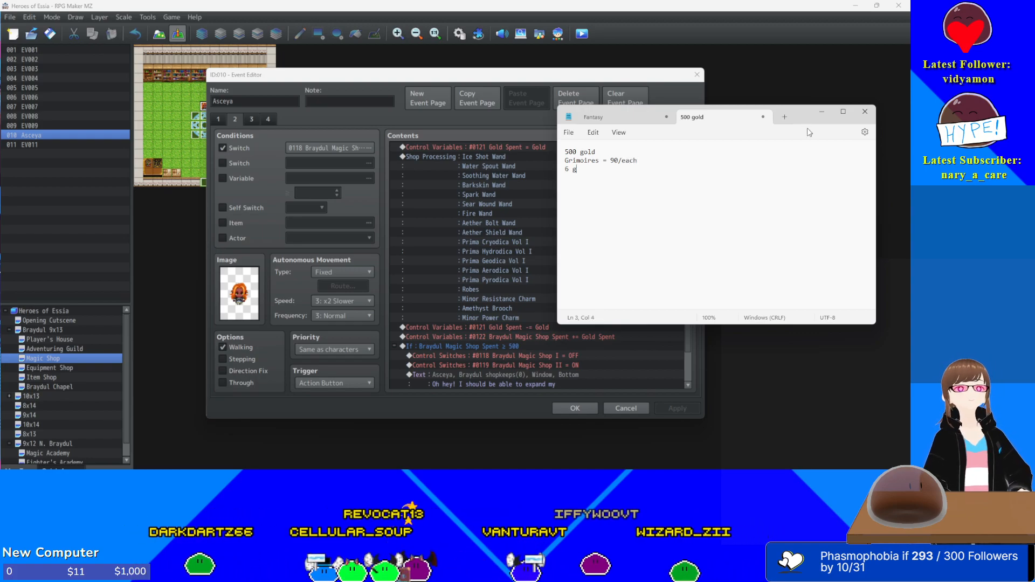
pyautogui.write('rimoires = 540')
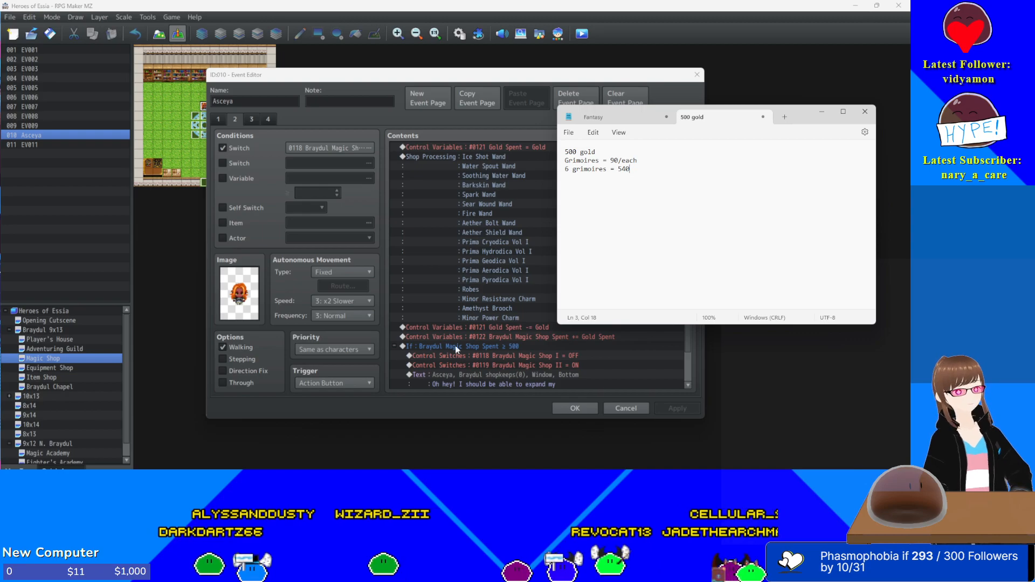
pyautogui.hotkey('ctrl', 'a')
pyautogui.moveTo(558, 169); pyautogui.dragTo(558, 250)
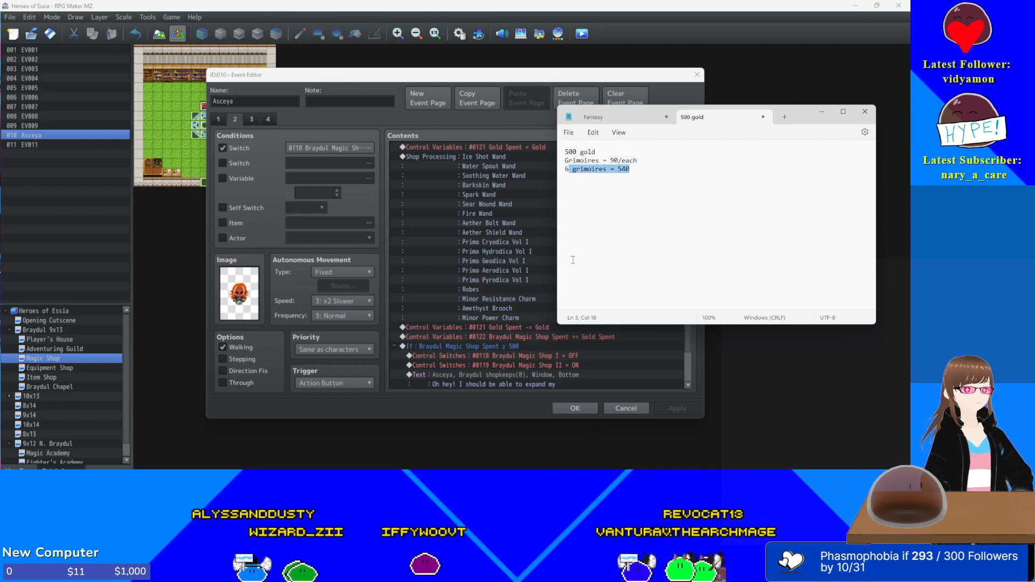
pyautogui.moveTo(608, 114); pyautogui.dragTo(515, 175)
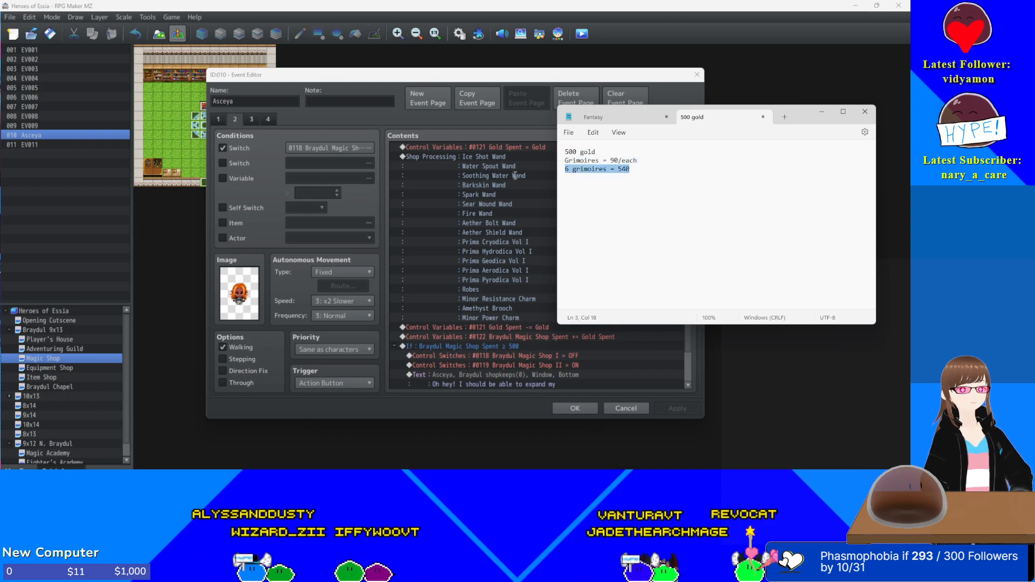
pyautogui.click(821, 112)
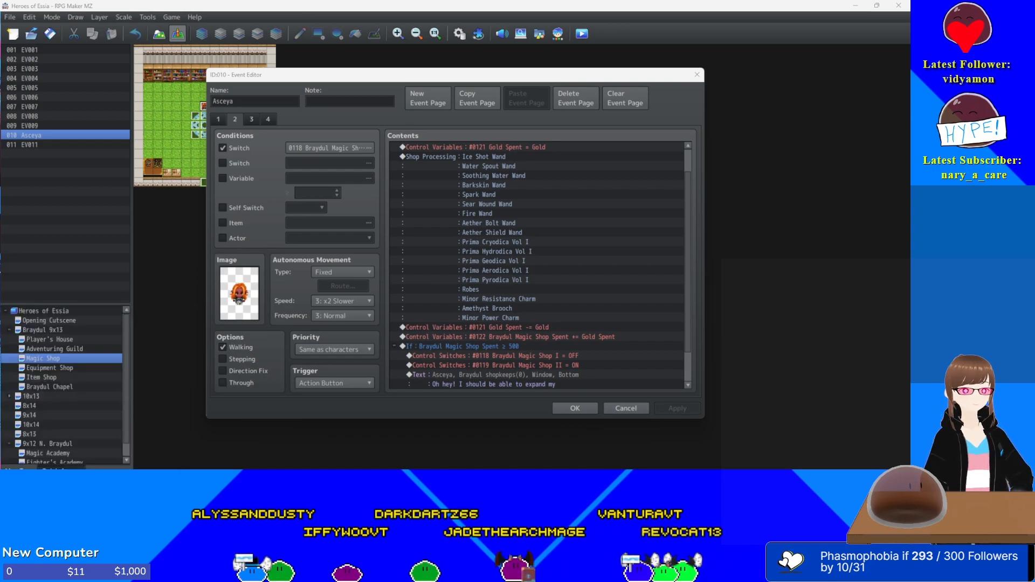
# - Set the Braydul Magic Shop Spent threshold in the second event page's conditional branch to 175
pyautogui.click(504, 347)
pyautogui.doubleClick(502, 345)
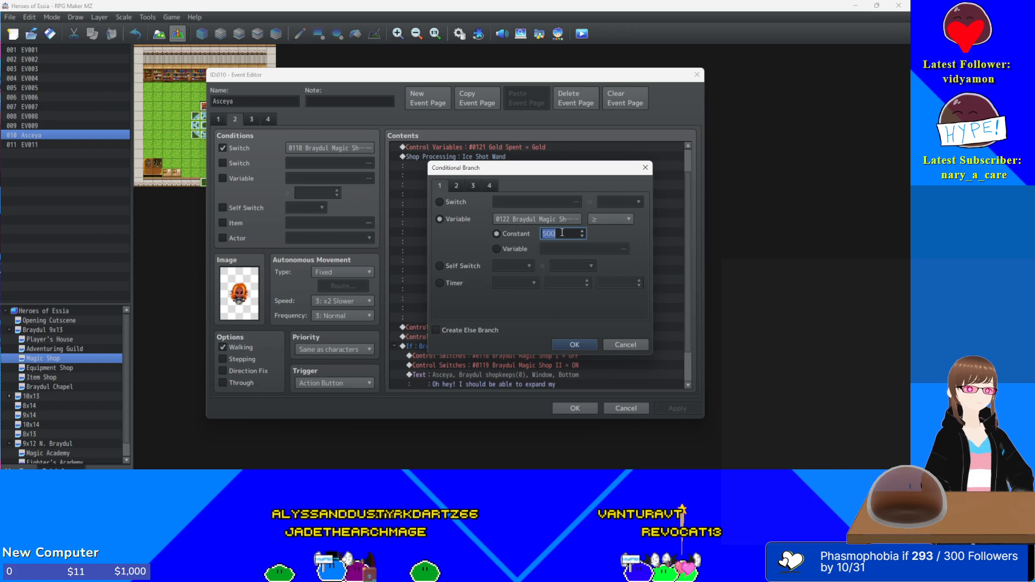
pyautogui.write('175')
pyautogui.press('Return')
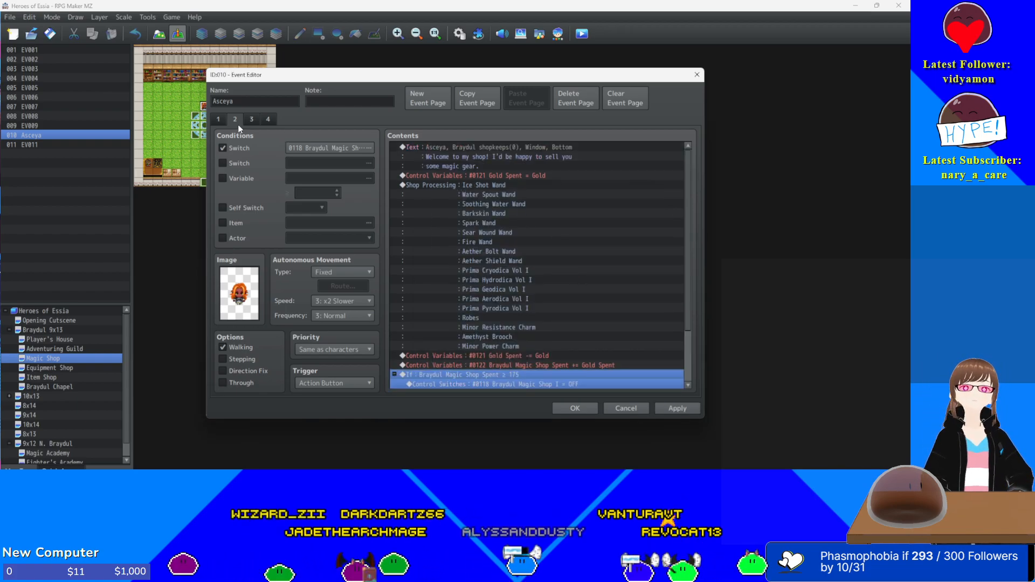
# - Set the Braydul Magic Shop Spent threshold in the third event page's conditional branch to 500 and apply the event changes
pyautogui.click(252, 123)
pyautogui.scroll(-7, 491, 343)
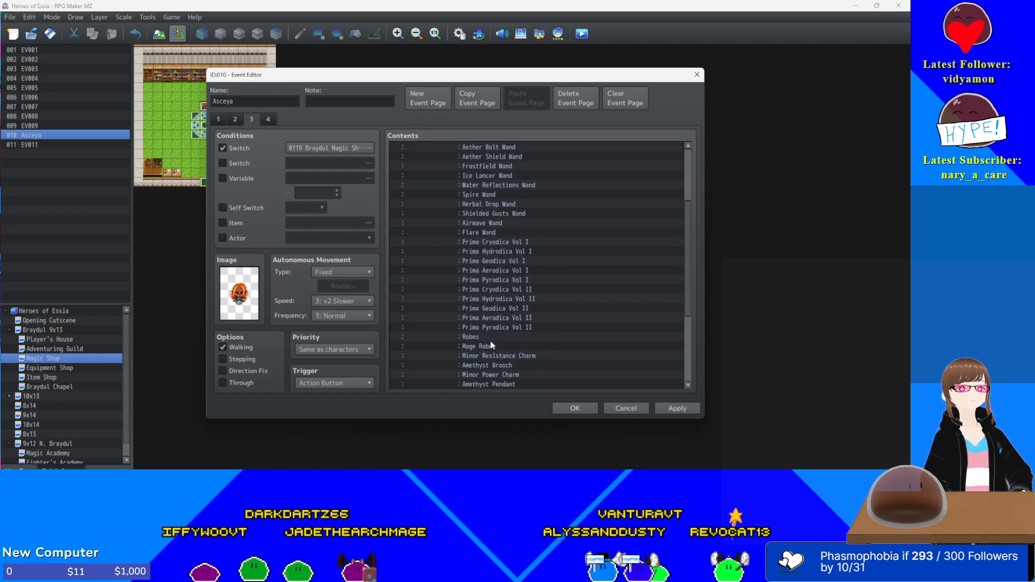
pyautogui.click(498, 326)
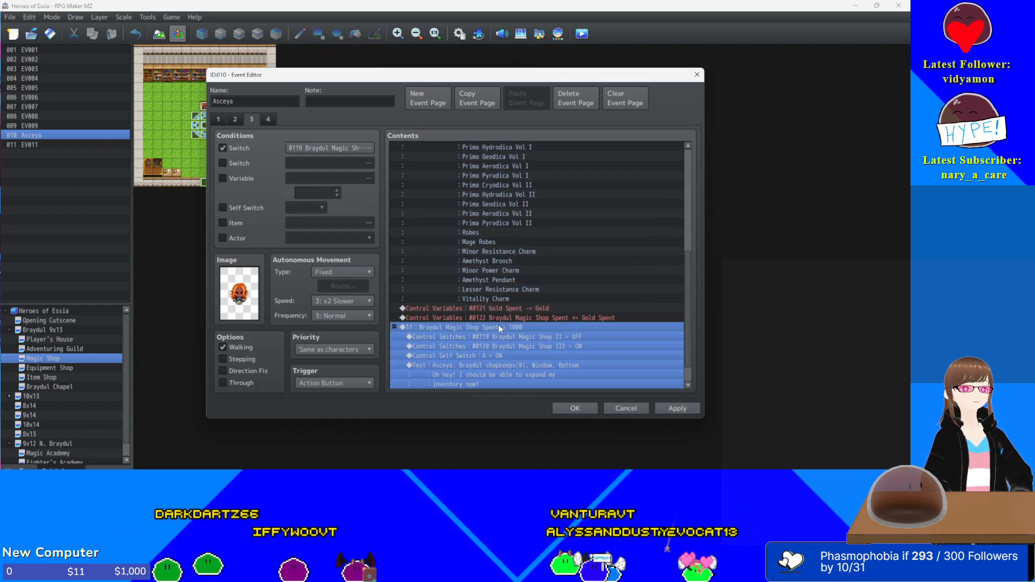
pyautogui.doubleClick(498, 325)
pyautogui.doubleClick(563, 231)
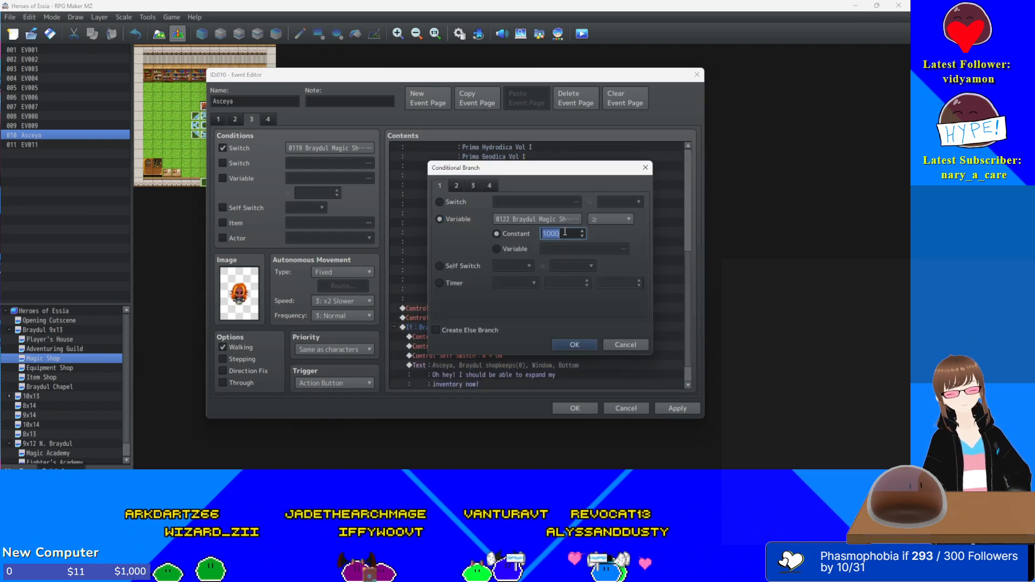
pyautogui.write('500')
pyautogui.press('Return')
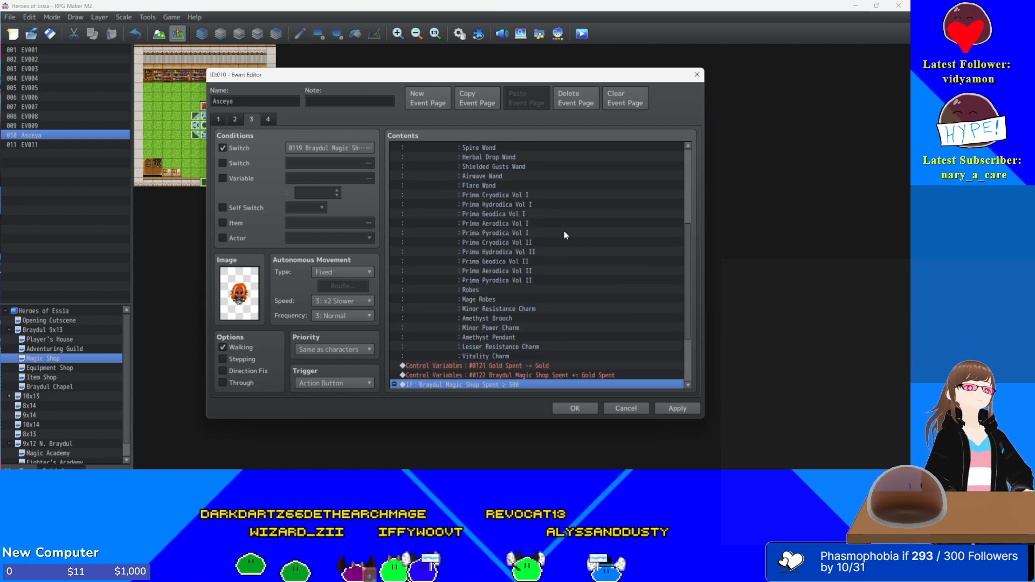
pyautogui.click(682, 411)
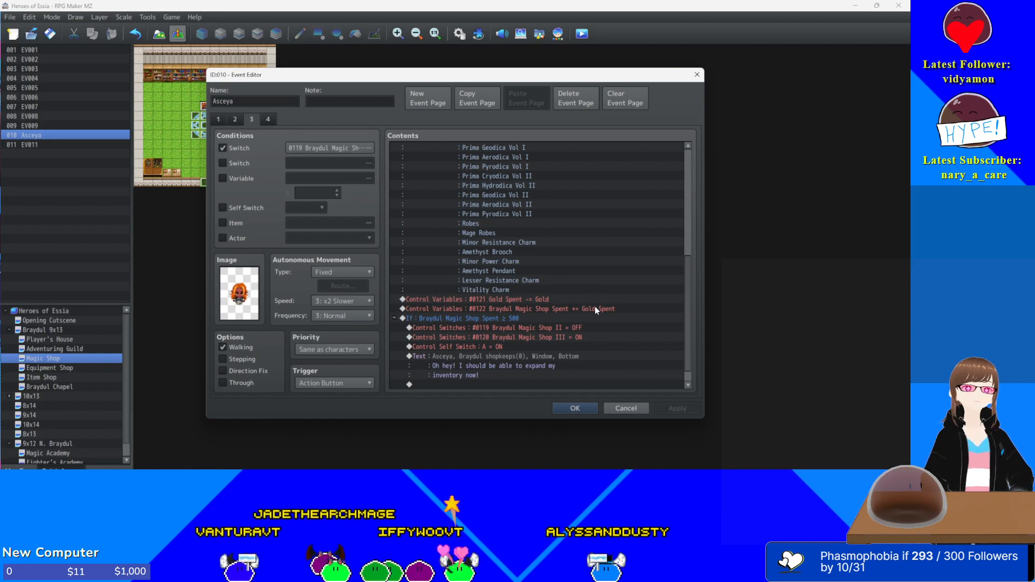
# - Review the fourth event page of the Magic Shop's Asceya event and close the event editor
pyautogui.scroll(-9, 520, 319)
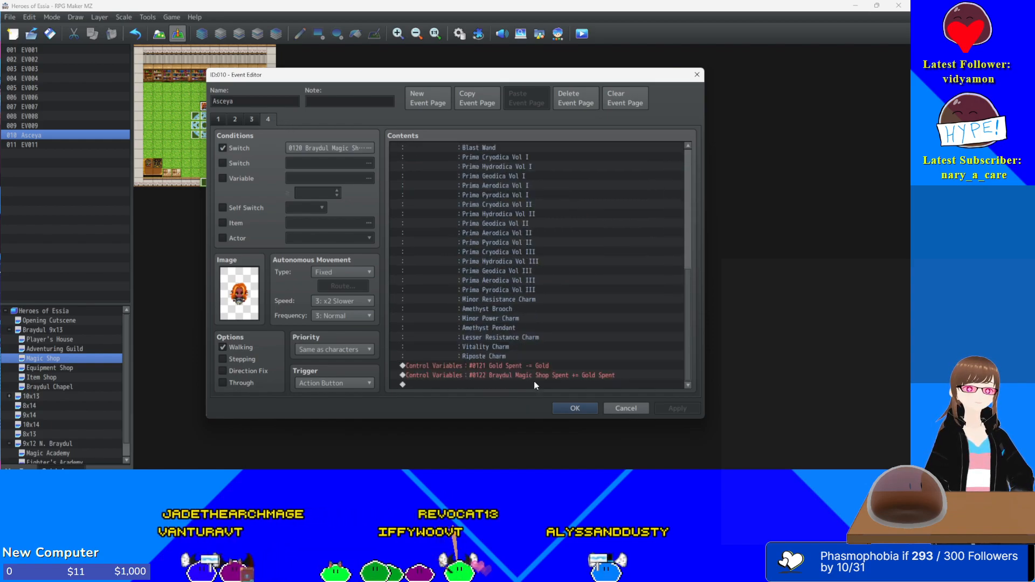
pyautogui.scroll(6, 537, 378)
pyautogui.click(560, 403)
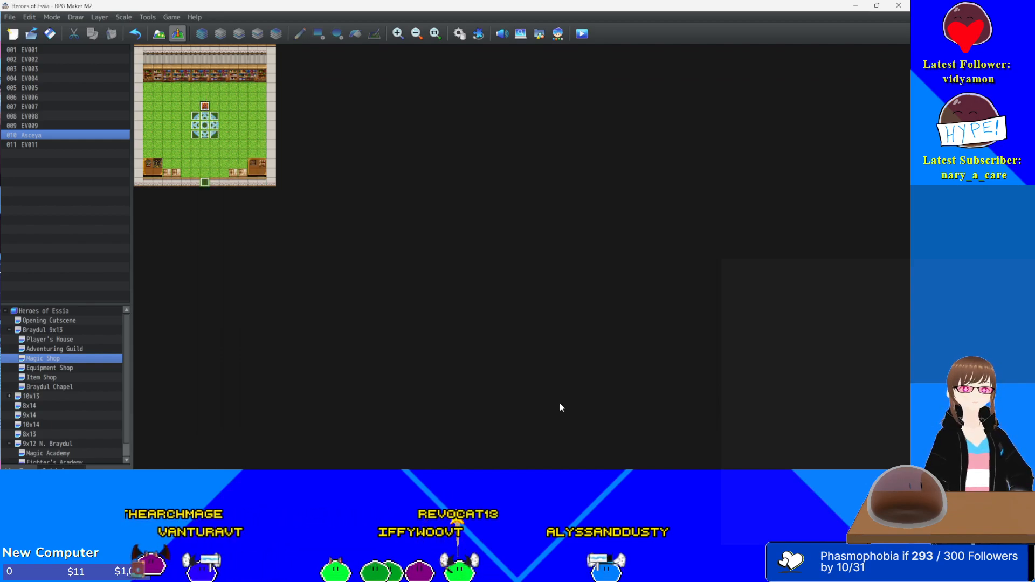
# - Open the shopkeeper event Korthrallack on the Equipment Shop map and set its second page's Braydul Equip Shop threshold to 175
pyautogui.rightClick(60, 369)
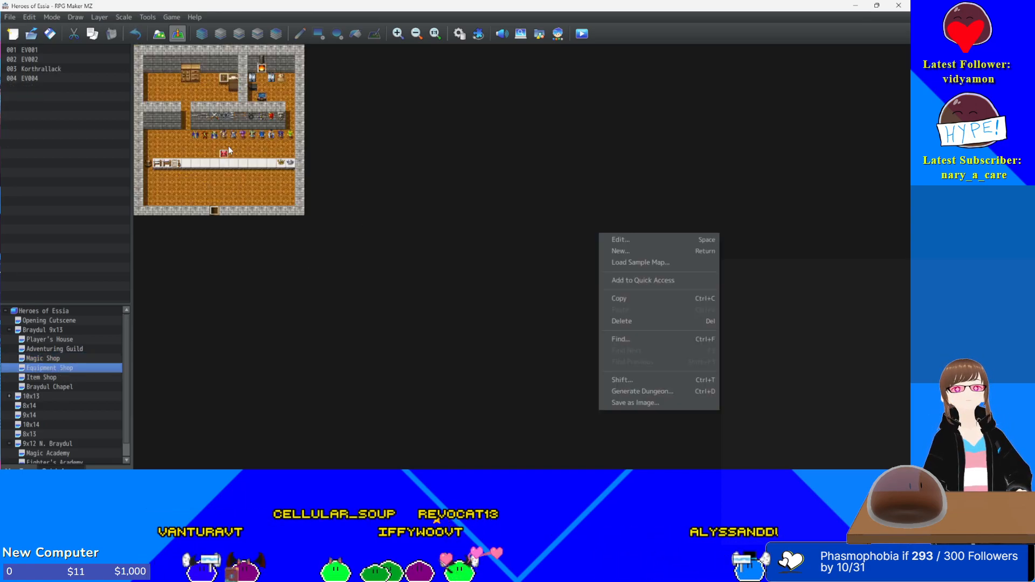
pyautogui.click(228, 148)
pyautogui.doubleClick(228, 148)
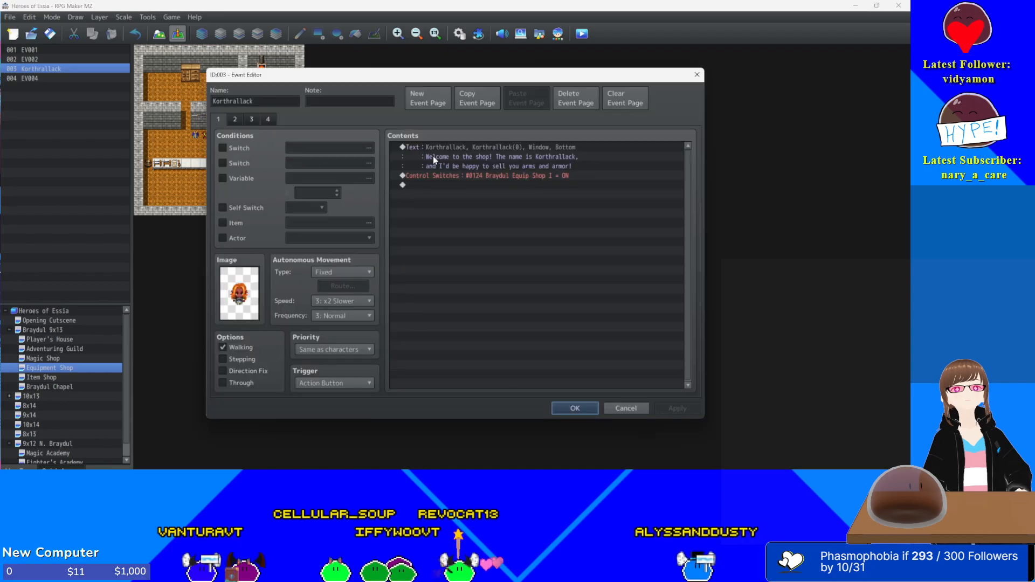
pyautogui.click(235, 119)
pyautogui.click(487, 307)
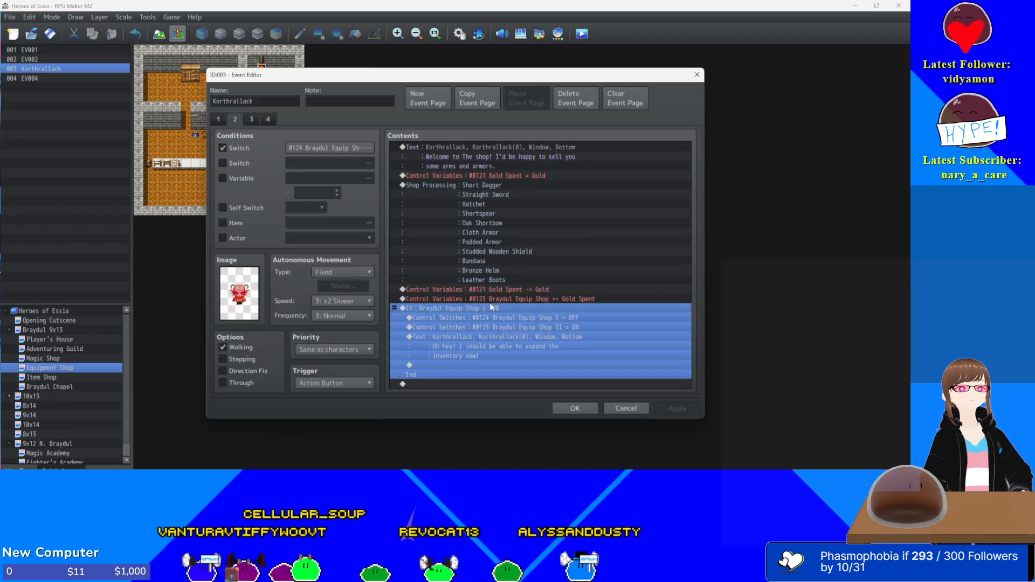
pyautogui.doubleClick(489, 306)
pyautogui.doubleClick(571, 235)
pyautogui.write('175')
pyautogui.press('Return')
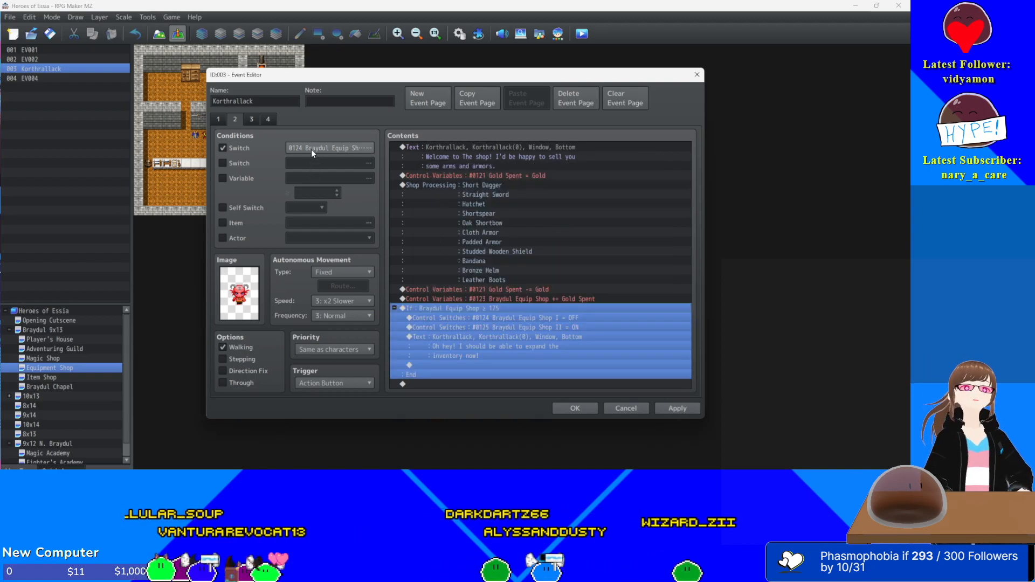
# - Set the Braydul Magic Shop Spent threshold on Korthrallack's third event page to 500, check the fourth page and confirm the event
pyautogui.click(251, 120)
pyautogui.scroll(-5, 516, 307)
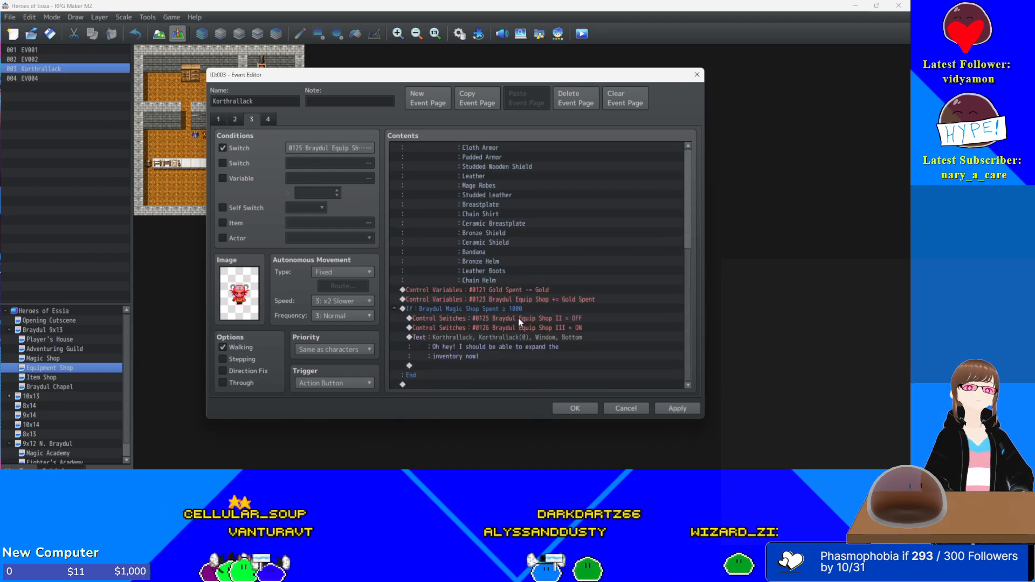
pyautogui.doubleClick(490, 309)
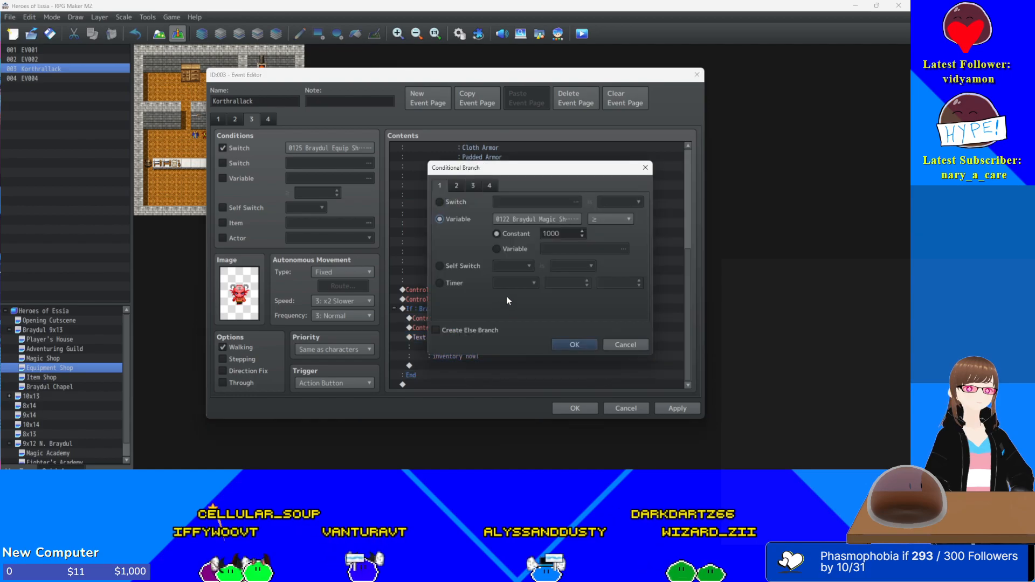
pyautogui.doubleClick(558, 233)
pyautogui.write('500')
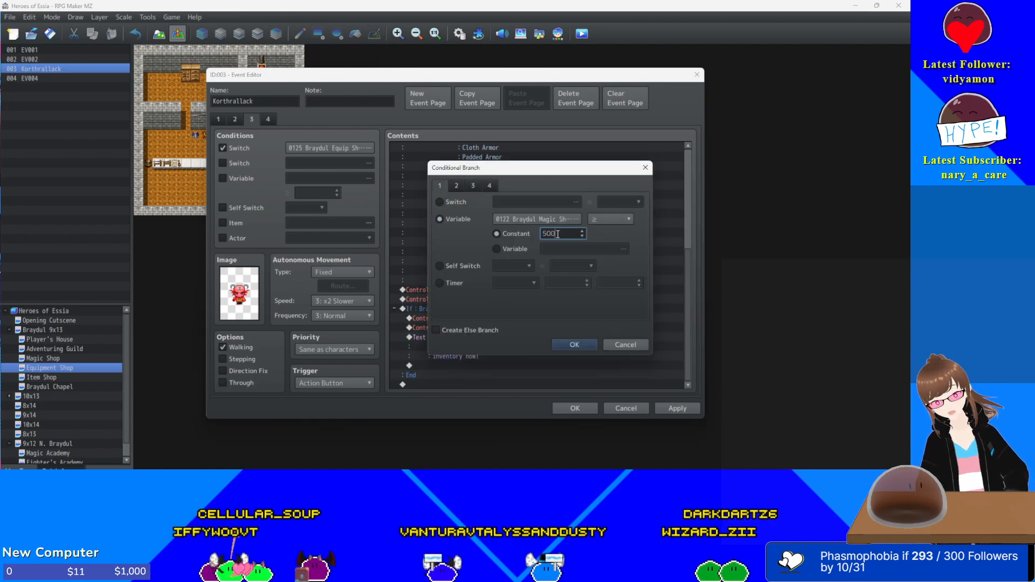
pyautogui.press('Return')
pyautogui.scroll(-3, 504, 237)
pyautogui.click(268, 119)
pyautogui.scroll(-5, 551, 312)
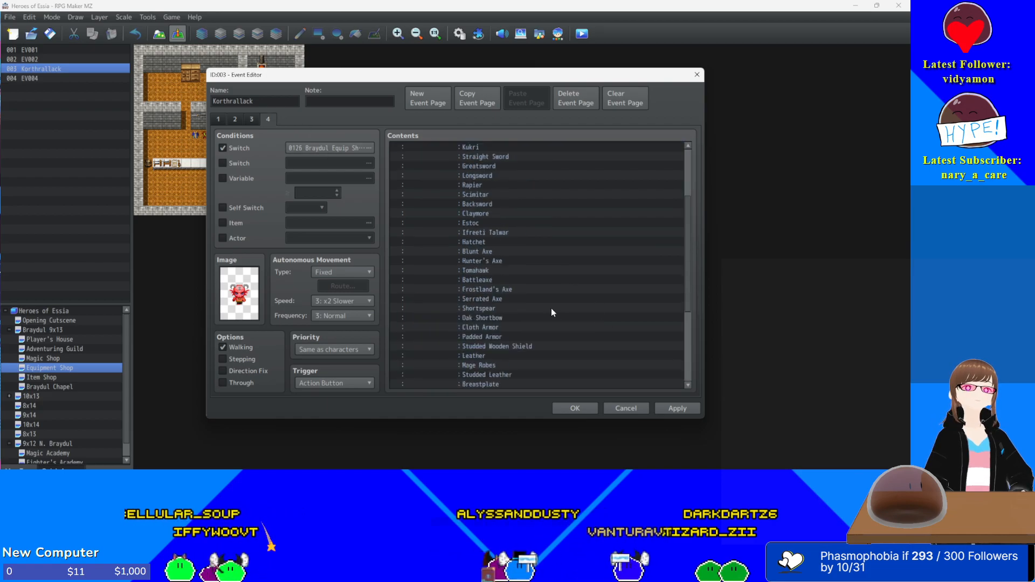
pyautogui.scroll(-5, 551, 312)
pyautogui.click(574, 408)
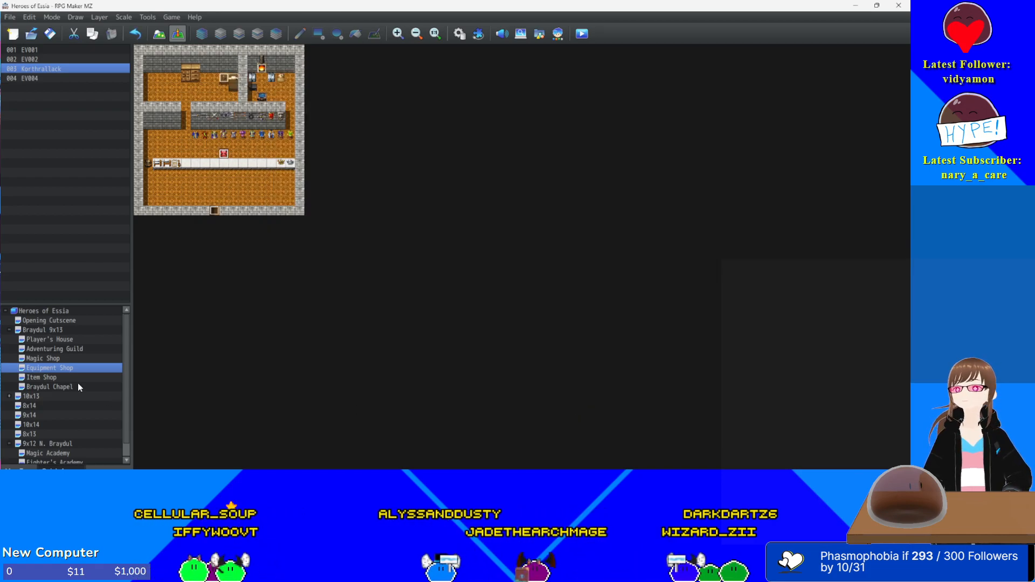
# - Open the shopkeeper event Inaya on the Item Shop map and set its second page's Braydul Equip Shop threshold to 75
pyautogui.click(64, 377)
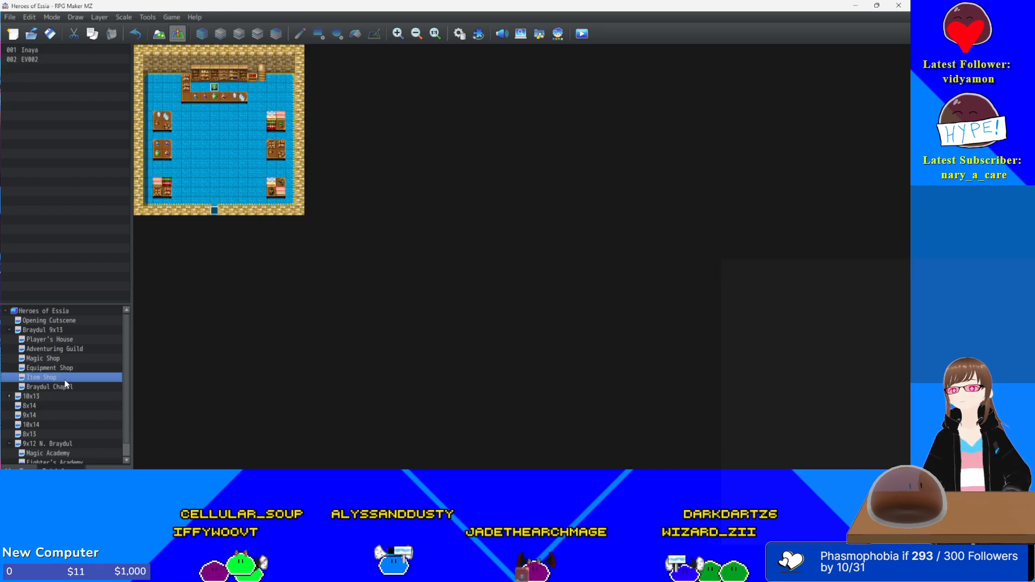
pyautogui.doubleClick(212, 86)
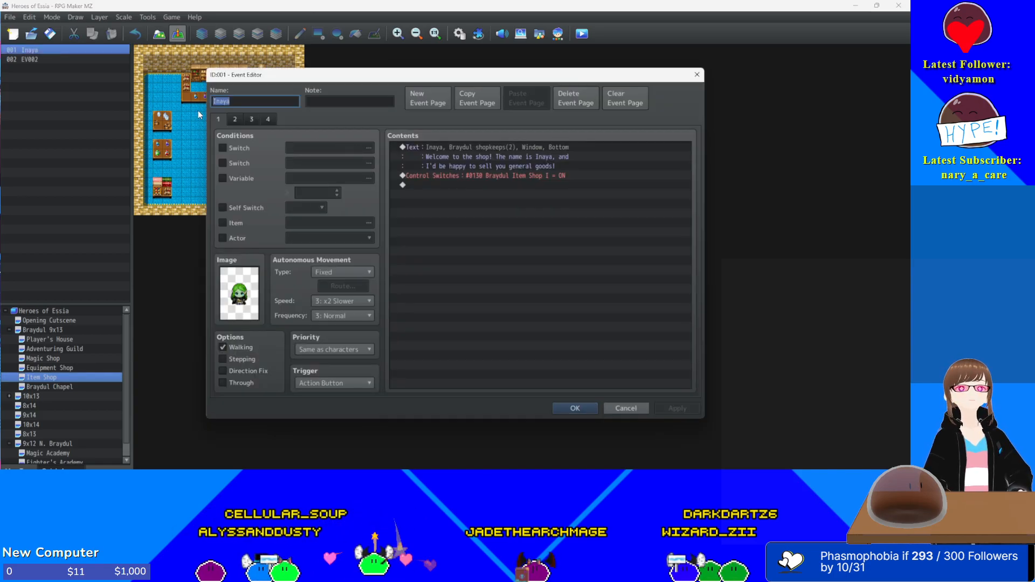
pyautogui.click(235, 119)
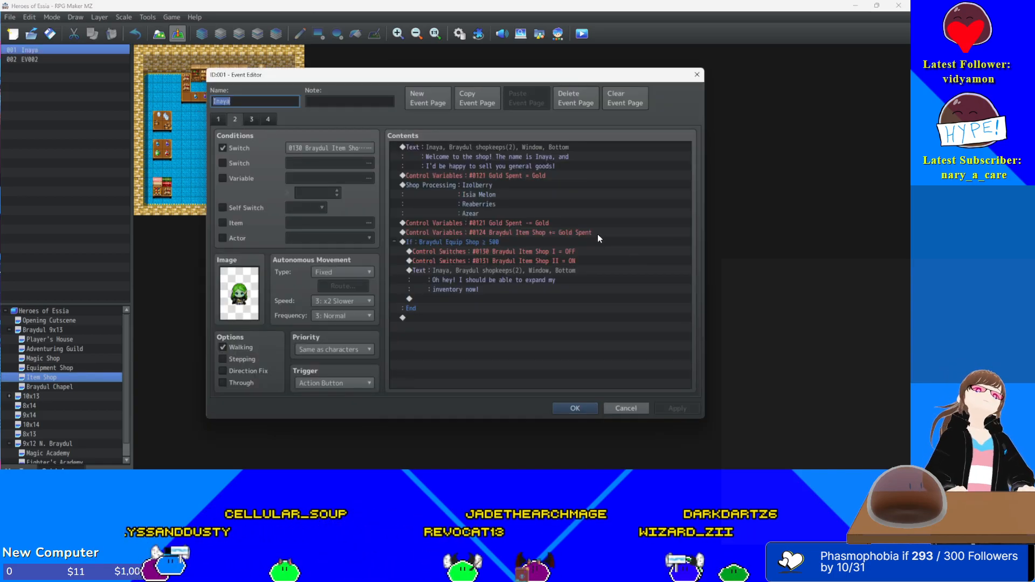
pyautogui.click(495, 241)
pyautogui.press('Insert')
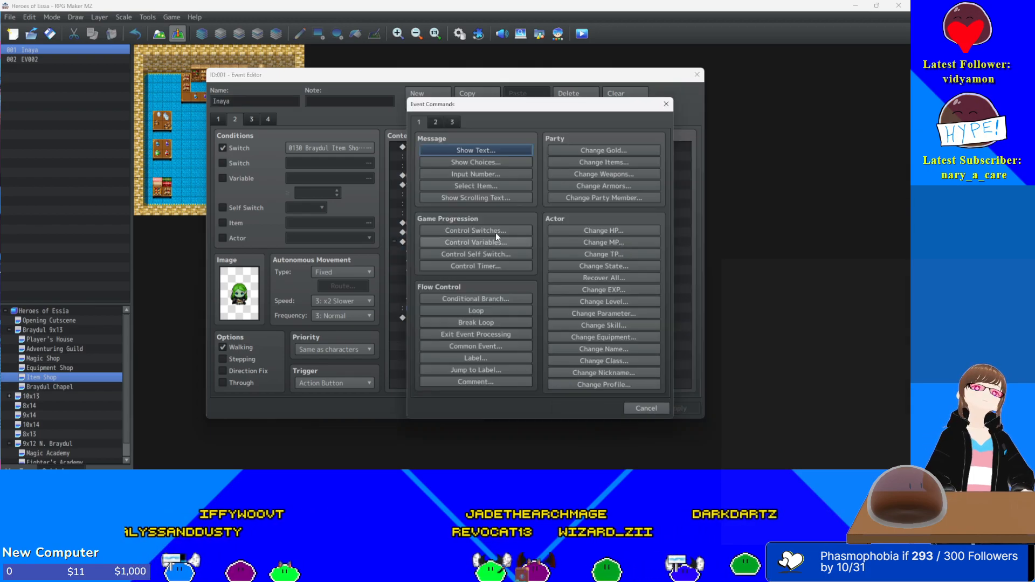
pyautogui.click(667, 104)
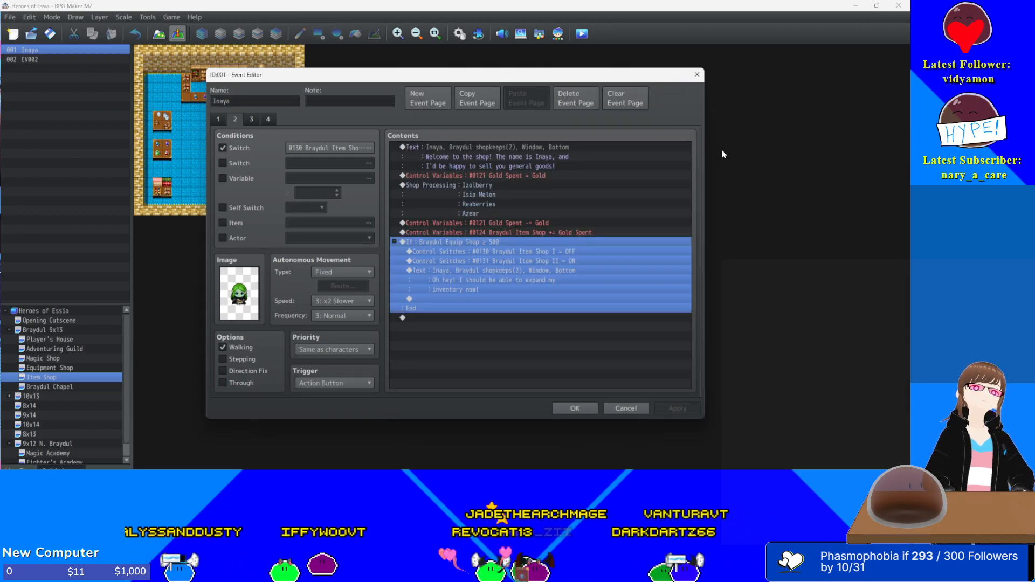
pyautogui.press('Return')
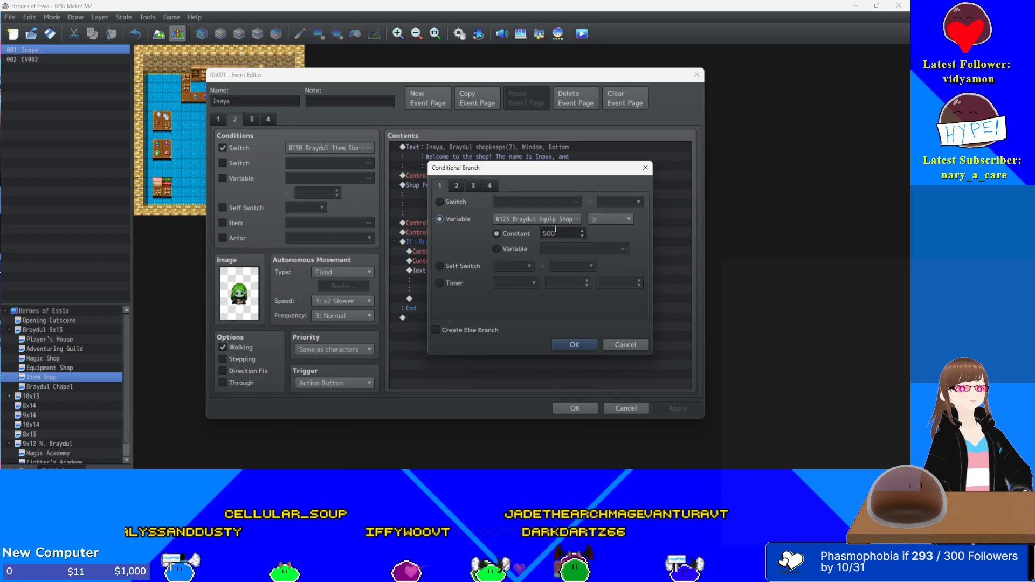
pyautogui.write('75')
pyautogui.press('Return')
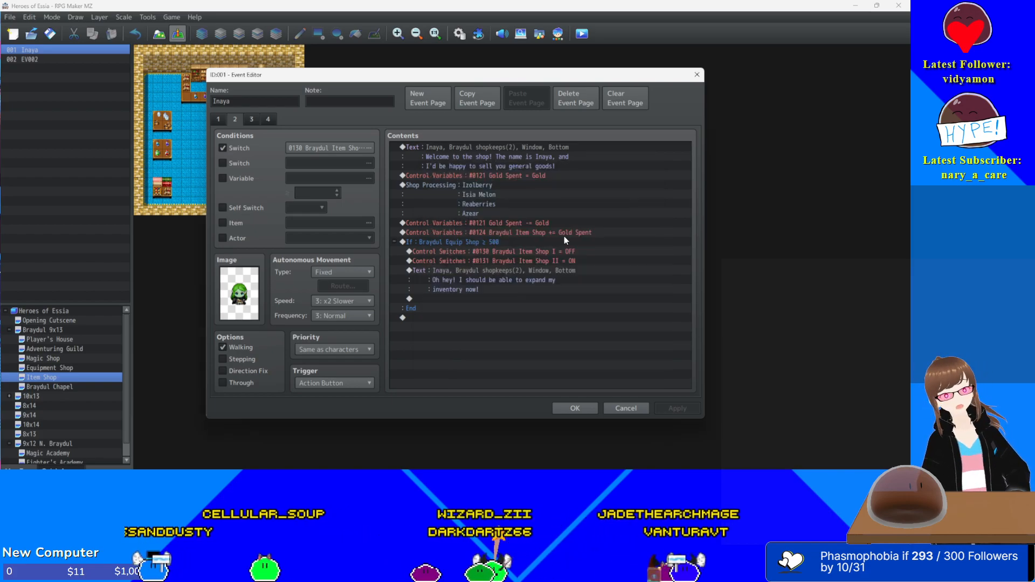
# - Set the Braydul Magic Shop Spent threshold on Inaya's third event page to 300 and confirm the event
pyautogui.click(262, 123)
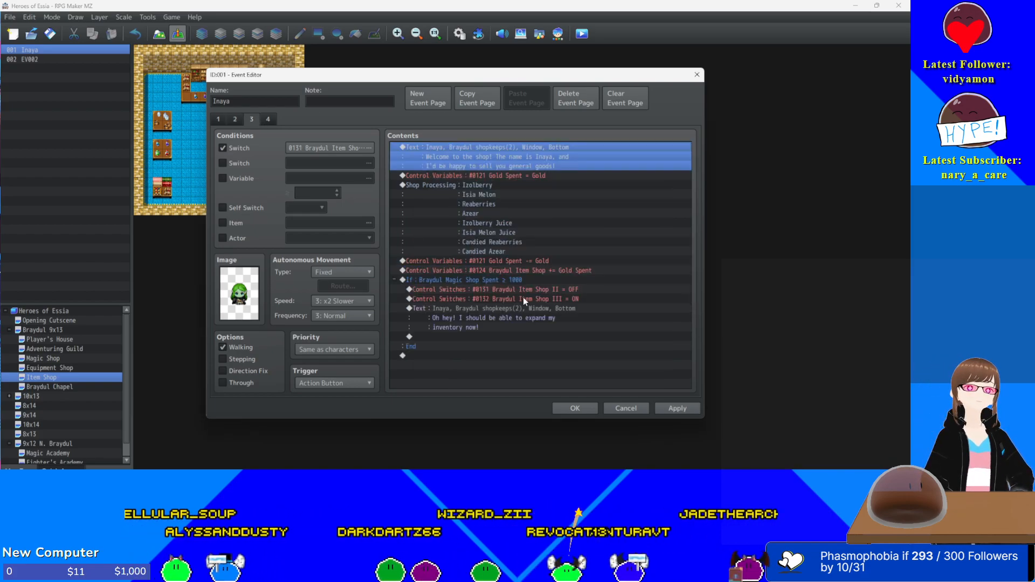
pyautogui.click(516, 281)
pyautogui.doubleClick(516, 282)
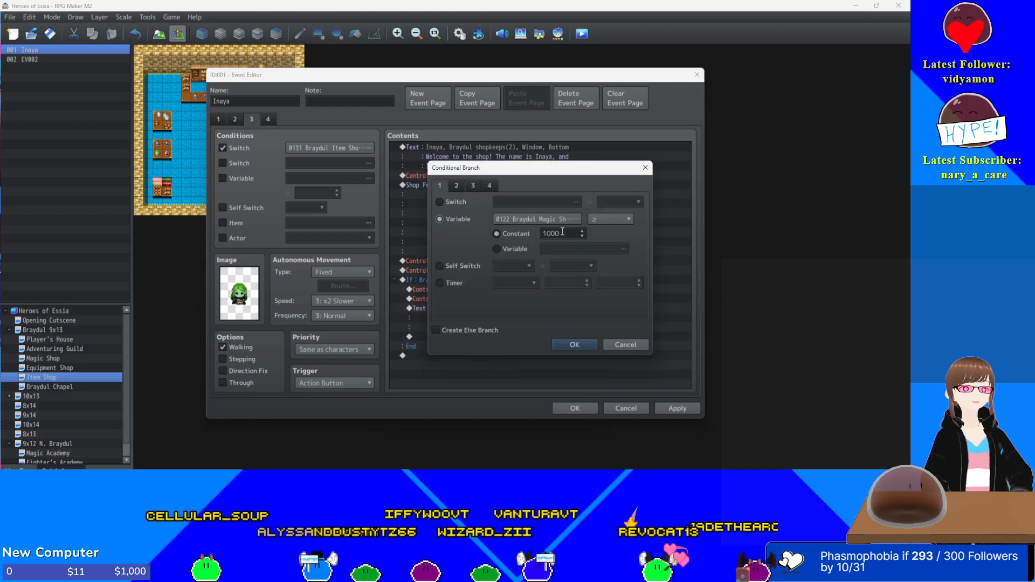
pyautogui.doubleClick(562, 233)
pyautogui.write('300')
pyautogui.press('Return')
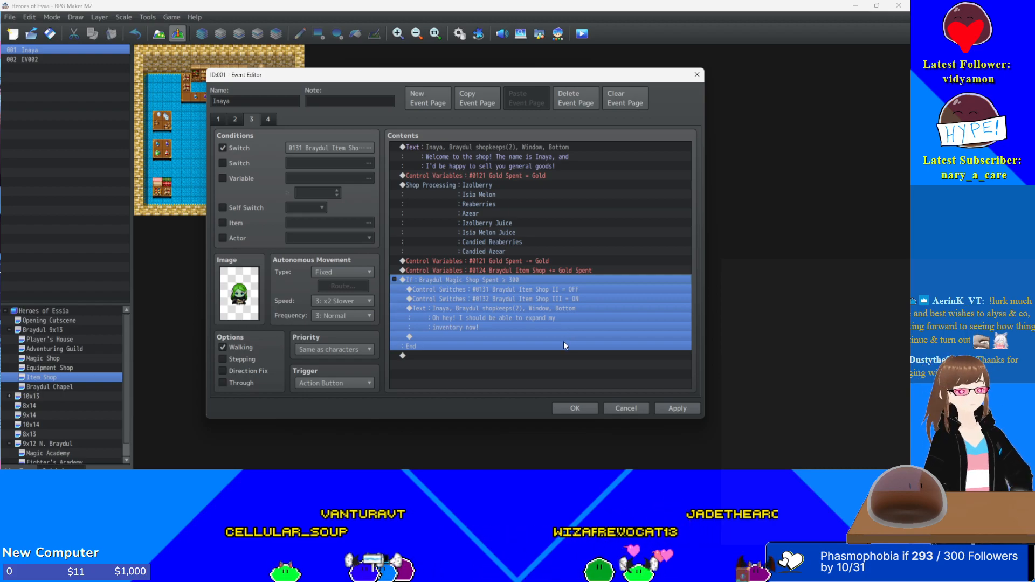
pyautogui.click(564, 405)
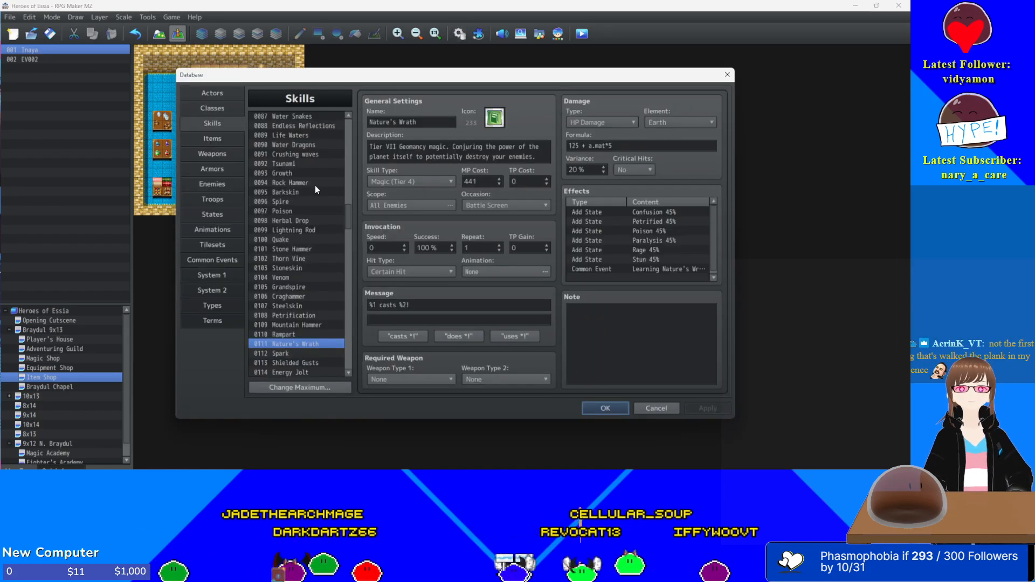
# - In the skills database, copy the Aeromancy skills Spark through Flashstep (0034–0042) over the wizard skills 0112–0120
pyautogui.scroll(19, 313, 316)
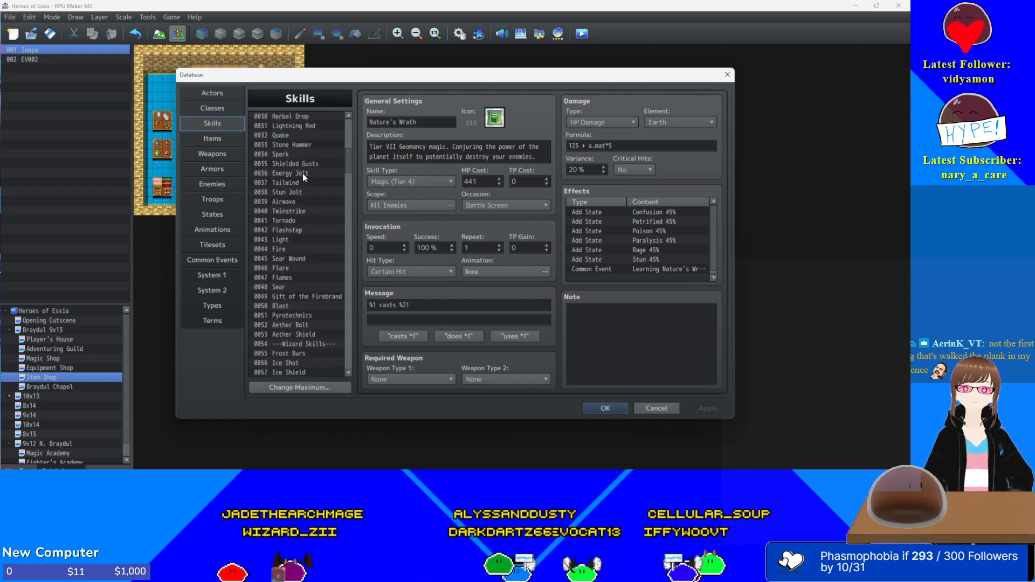
pyautogui.click(298, 154)
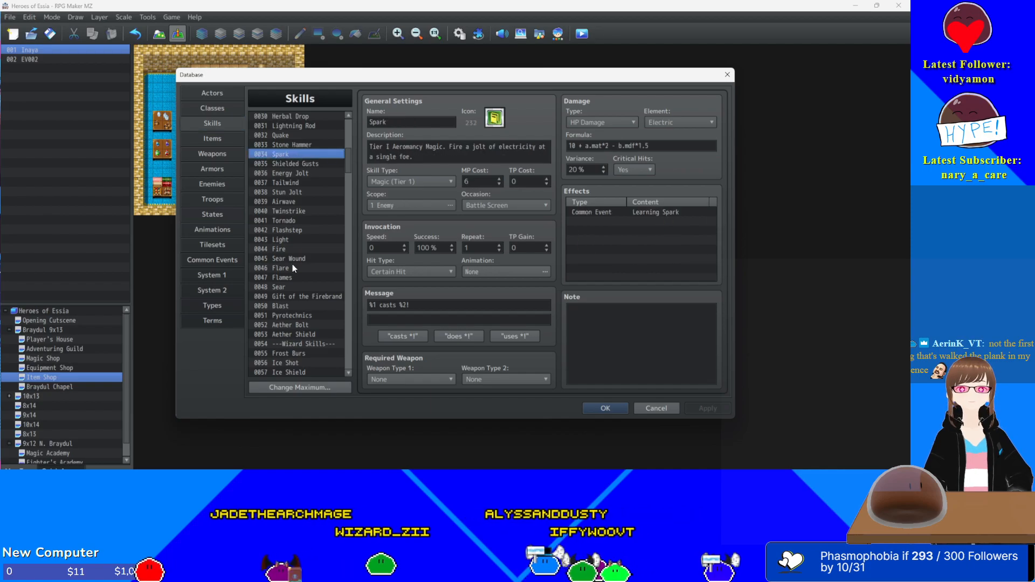
pyautogui.keyDown('shift'); pyautogui.click(293, 231); pyautogui.keyUp('shift')
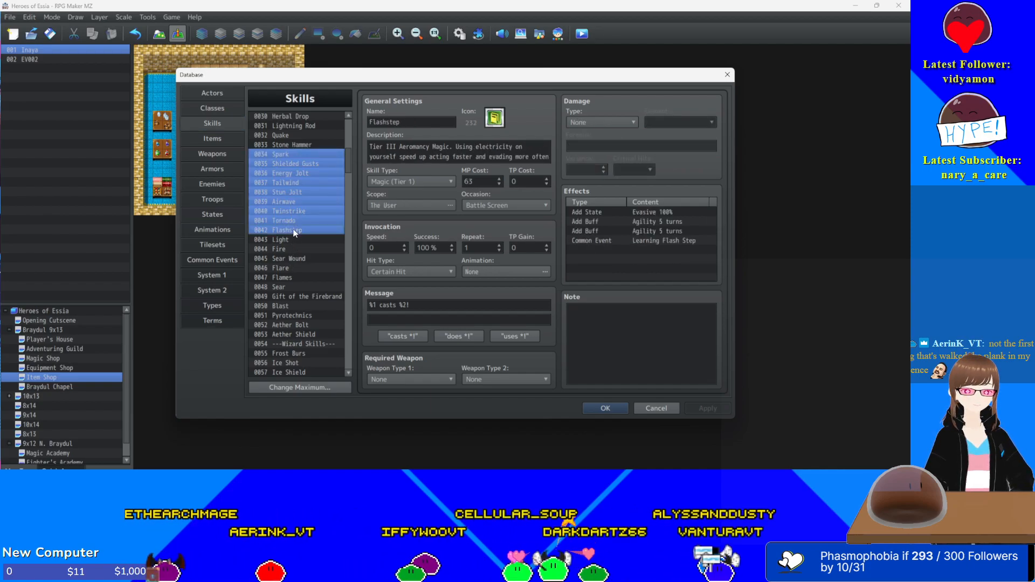
pyautogui.scroll(-1, 283, 308)
pyautogui.scroll(-13, 282, 309)
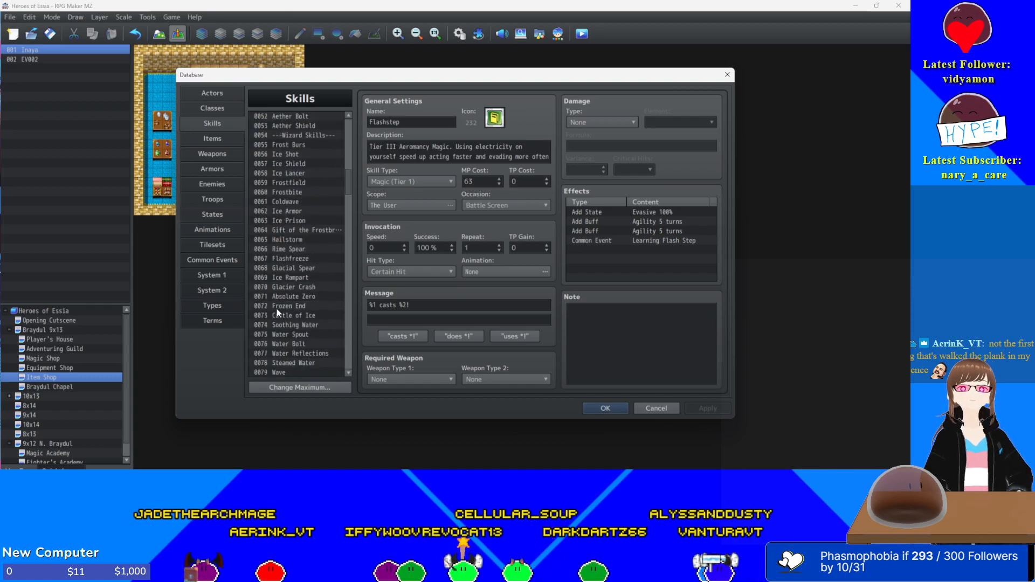
pyautogui.scroll(-7, 276, 313)
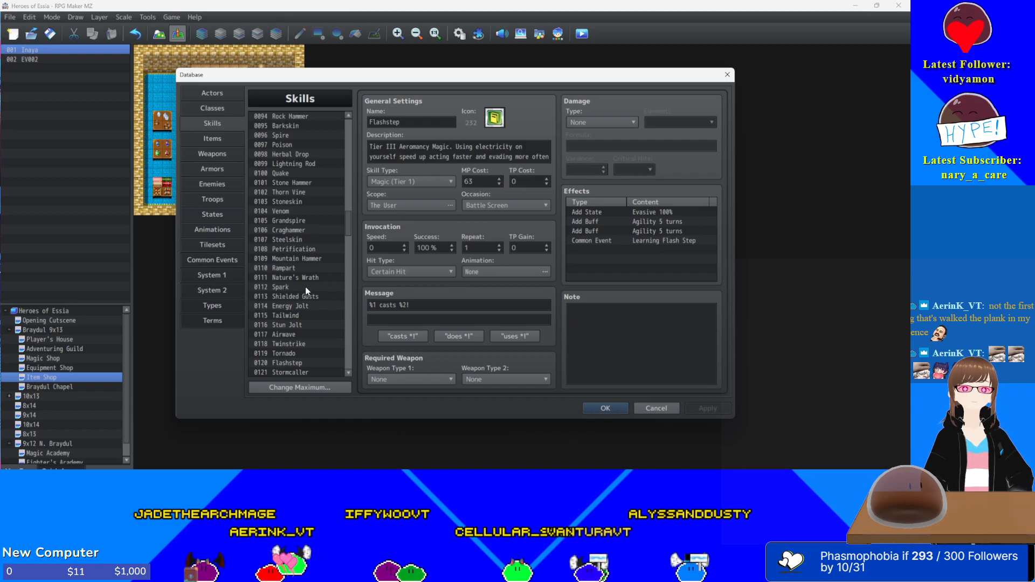
pyautogui.keyDown('shift'); pyautogui.click(302, 286); pyautogui.keyUp('shift')
pyautogui.scroll(-1, 302, 284)
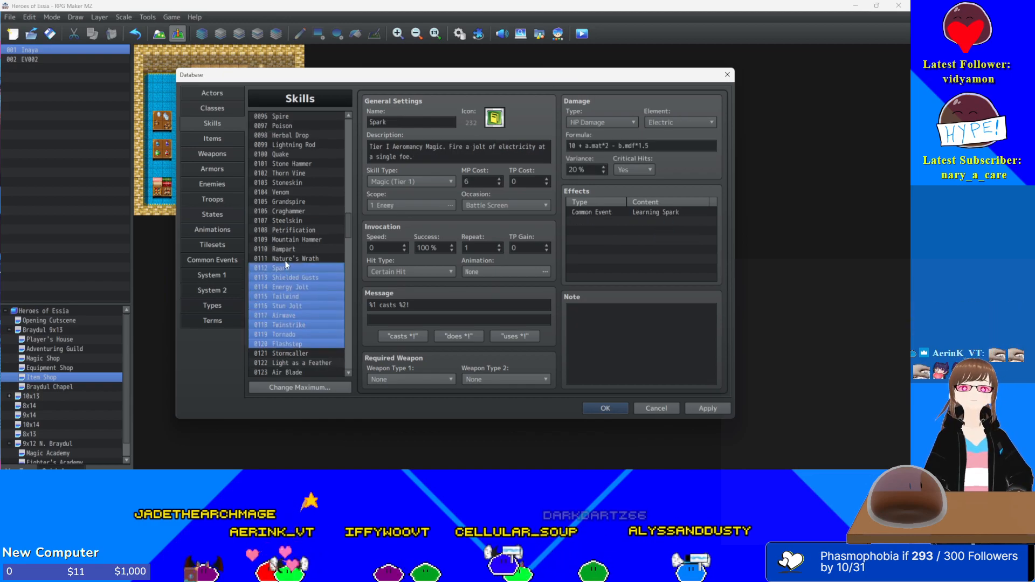
# - Change the skill type of the wizard skills Spark (0112) and Shielded Gusts (0113) to Magic (Tier 4)
pyautogui.click(424, 183)
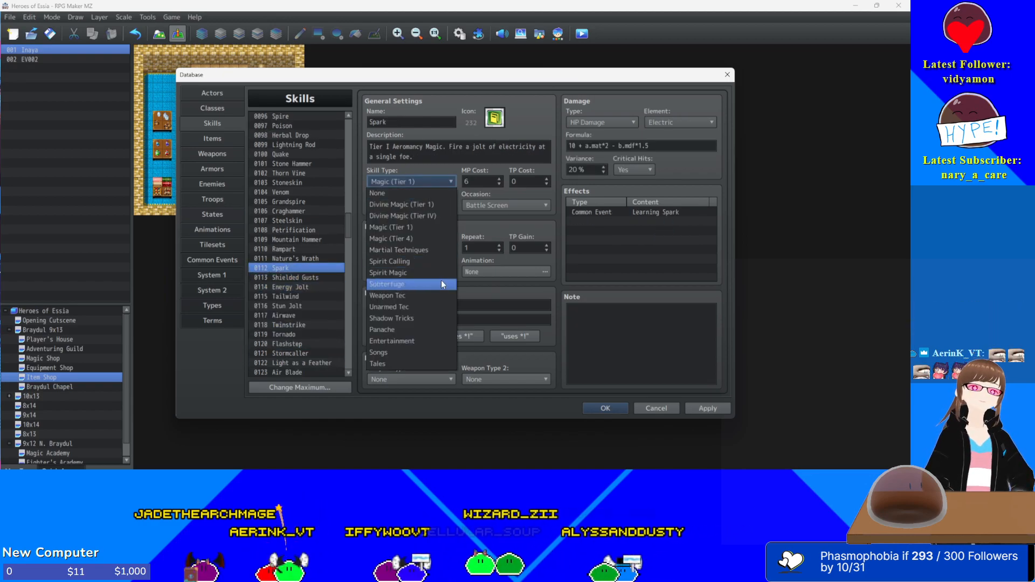
pyautogui.click(423, 238)
pyautogui.click(310, 276)
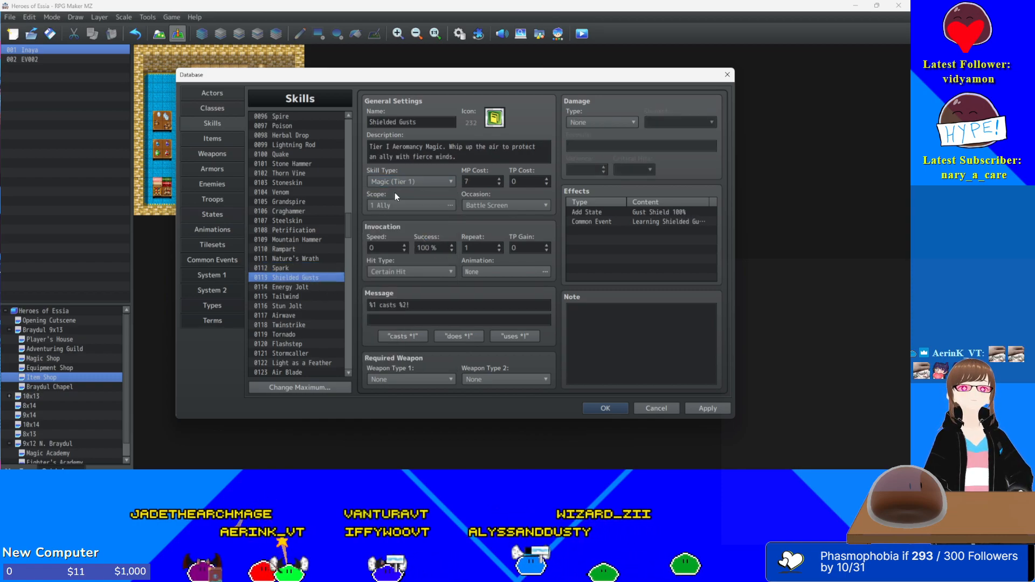
pyautogui.click(397, 177)
pyautogui.click(405, 238)
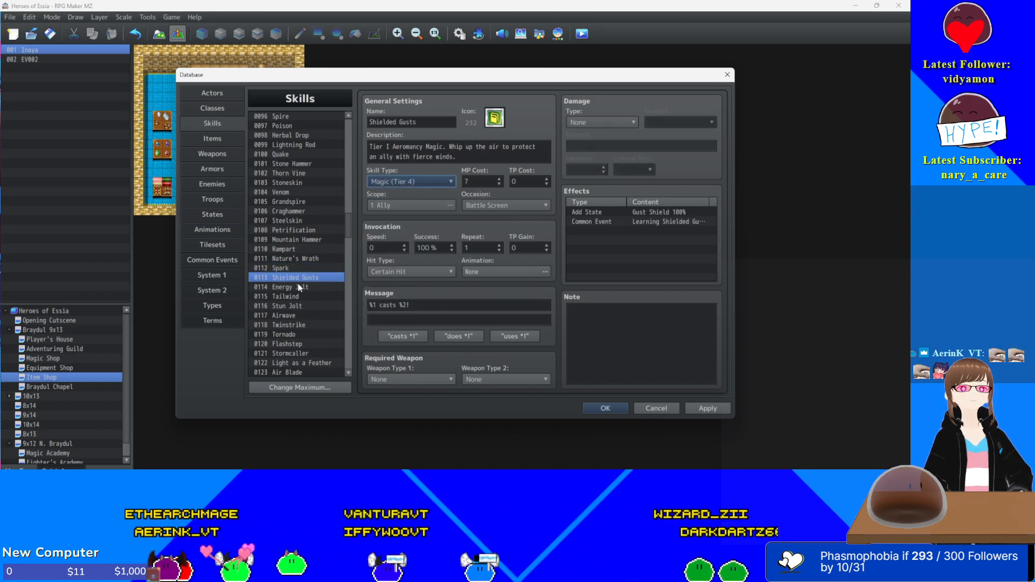
# - Change the skill type of the wizard skills Energy Jolt (0114) and Tailwind (0115) to Magic (Tier 4)
pyautogui.click(299, 286)
pyautogui.click(405, 182)
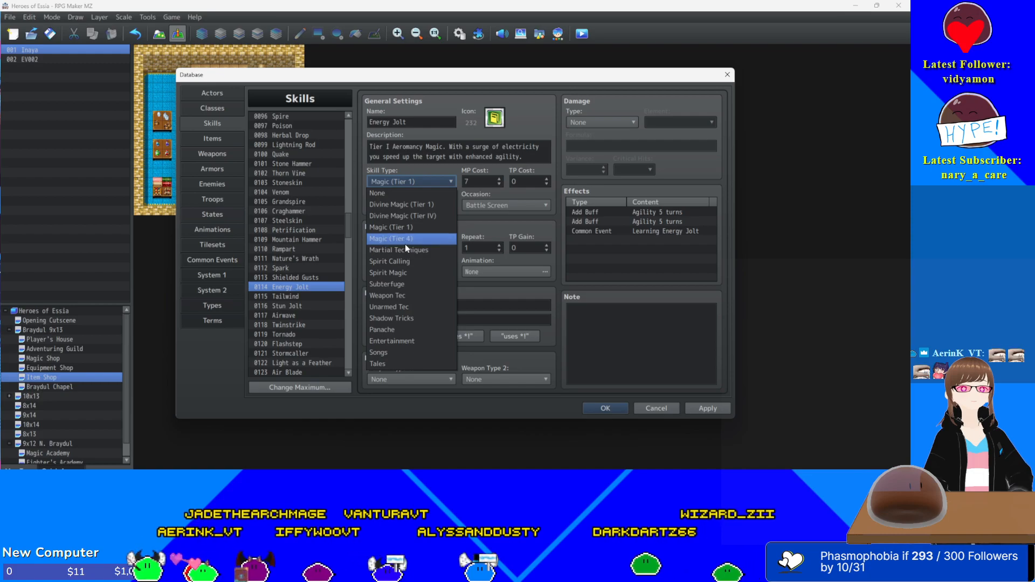
pyautogui.click(405, 239)
pyautogui.click(307, 295)
pyautogui.click(412, 181)
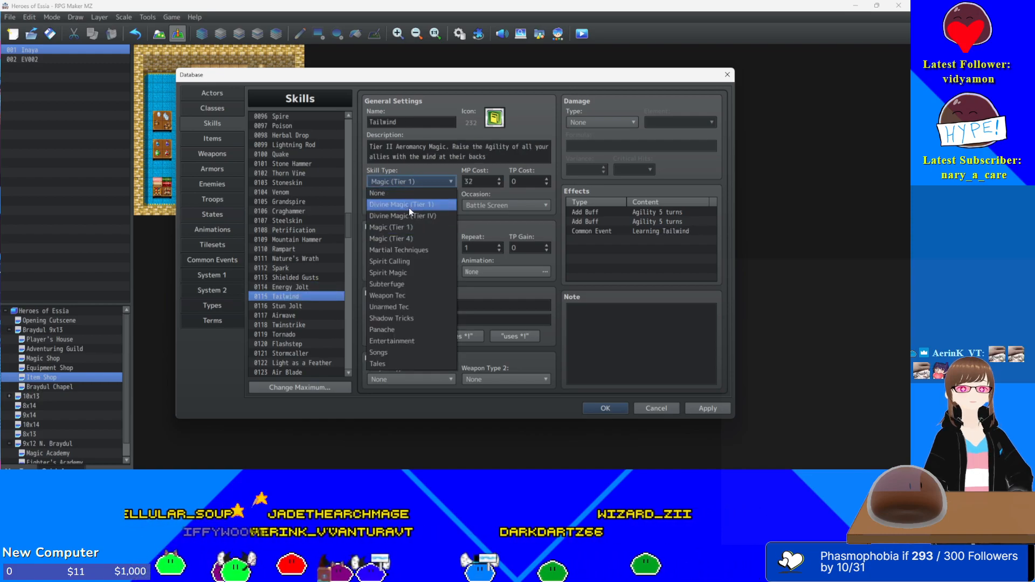
pyautogui.click(401, 237)
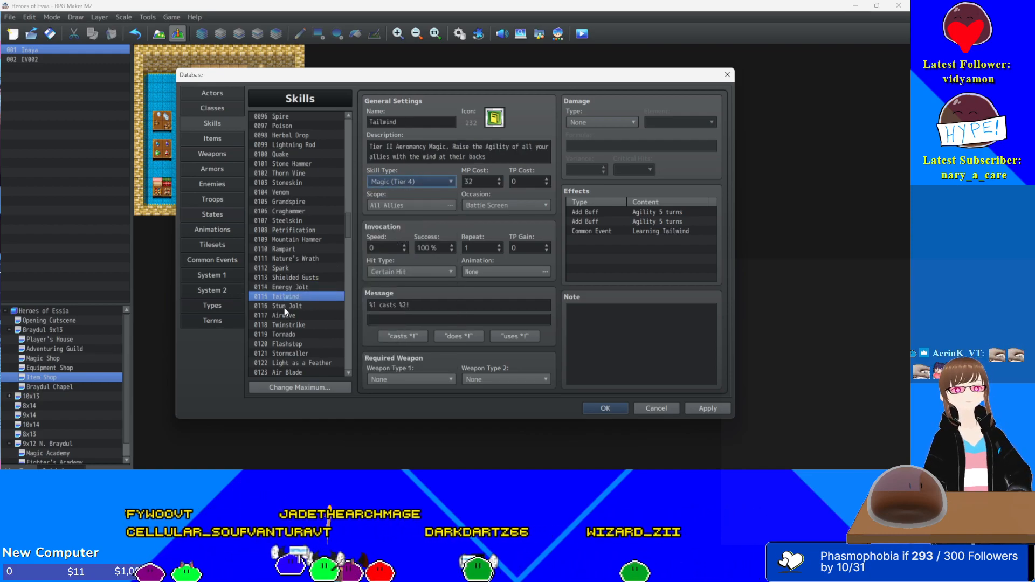
# - Change the skill type of the wizard skills Stun Jolt (0116) and Airwave (0117) to Magic (Tier 4)
pyautogui.click(284, 306)
pyautogui.click(437, 182)
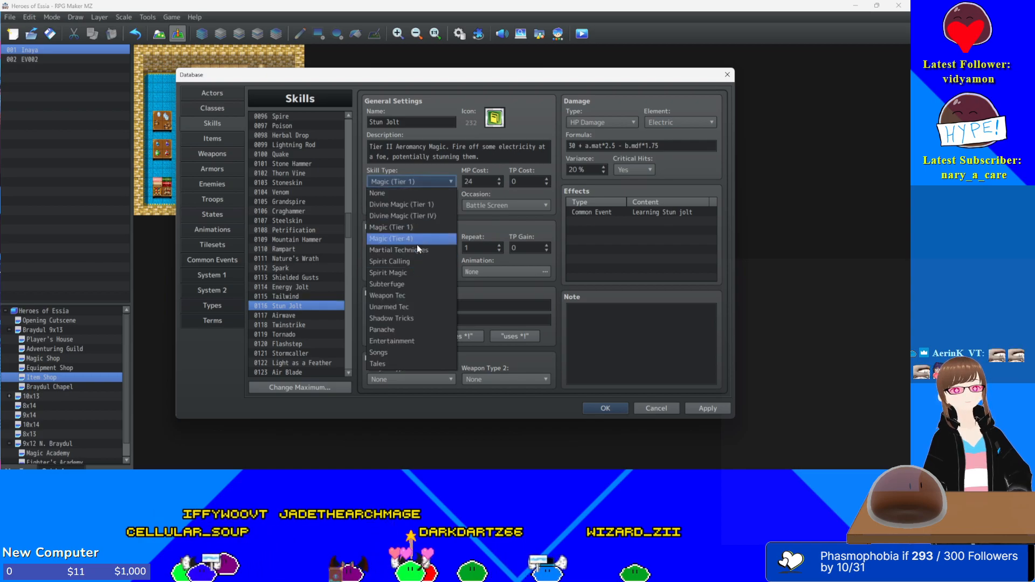
pyautogui.click(416, 244)
pyautogui.click(302, 316)
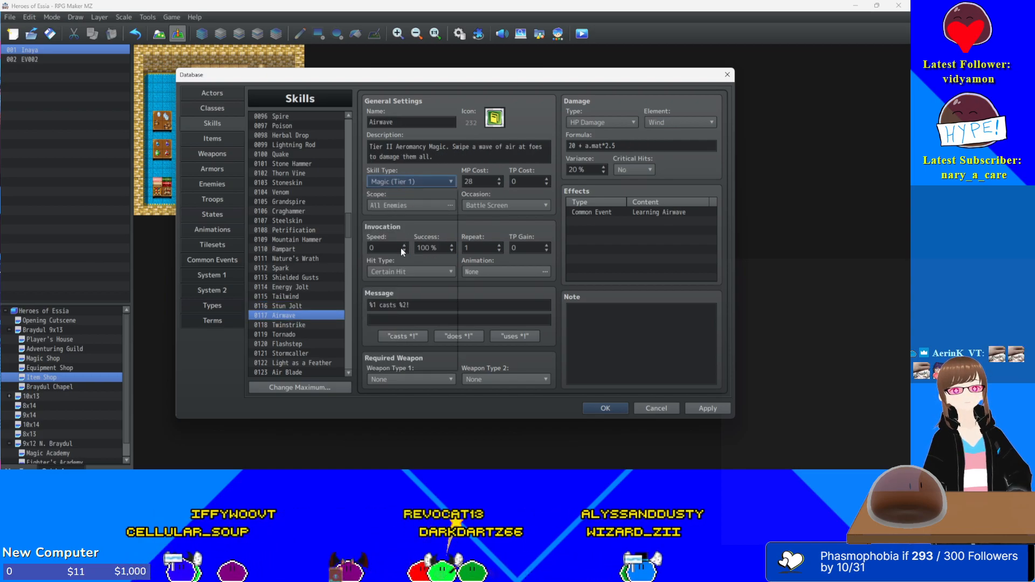
pyautogui.click(410, 182)
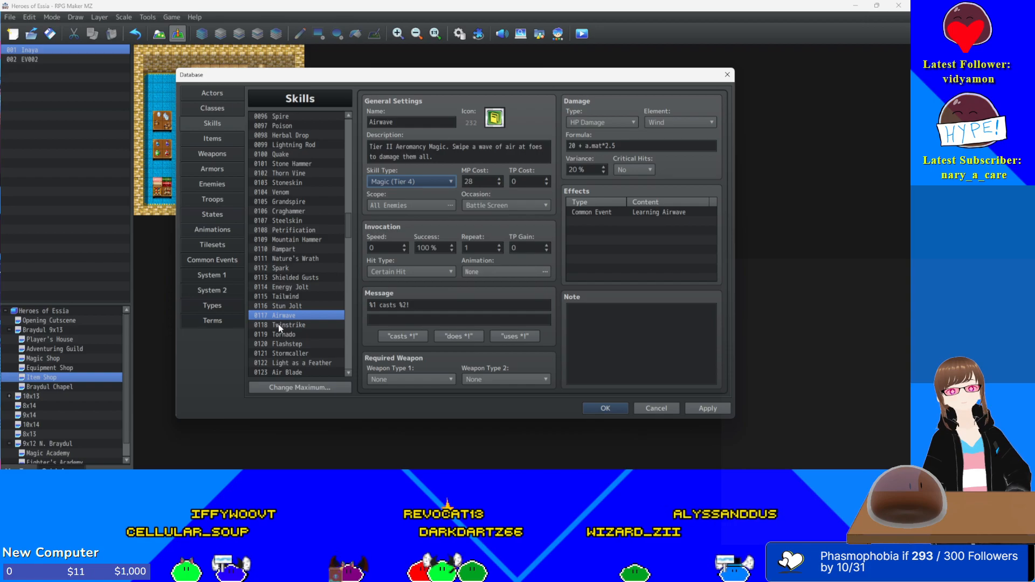
# - Change the skill type of the wizard skills Twinstrike (0118) and Tornado (0119) to Magic (Tier 4)
pyautogui.click(278, 324)
pyautogui.click(429, 180)
pyautogui.click(401, 246)
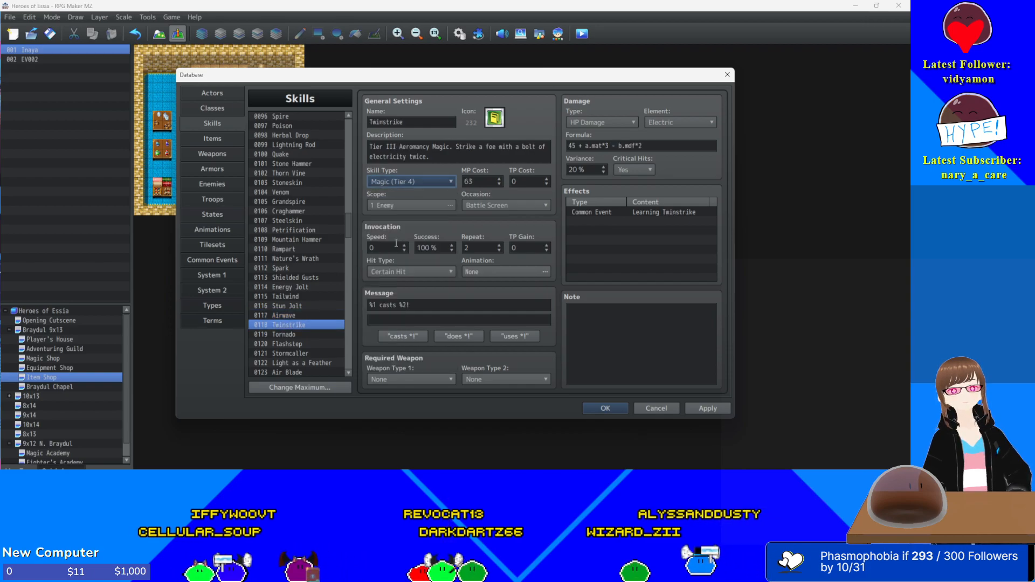
pyautogui.click(288, 334)
pyautogui.click(407, 181)
pyautogui.click(401, 243)
# - Change the skill type of the wizard skill Flashstep (0120) to Magic (Tier 4) and open Stormcaller (0121)
pyautogui.click(289, 344)
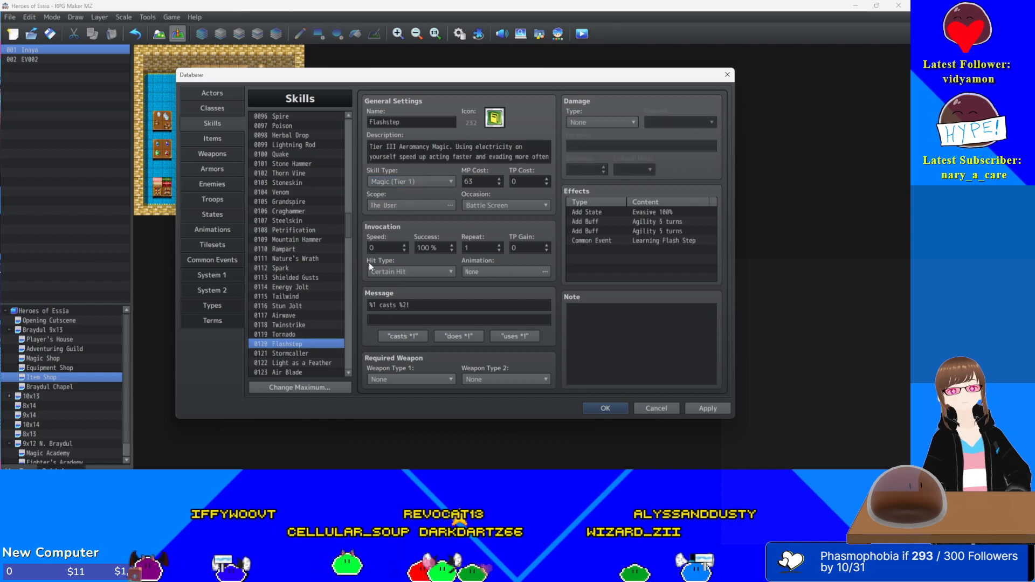
pyautogui.click(421, 180)
pyautogui.click(402, 242)
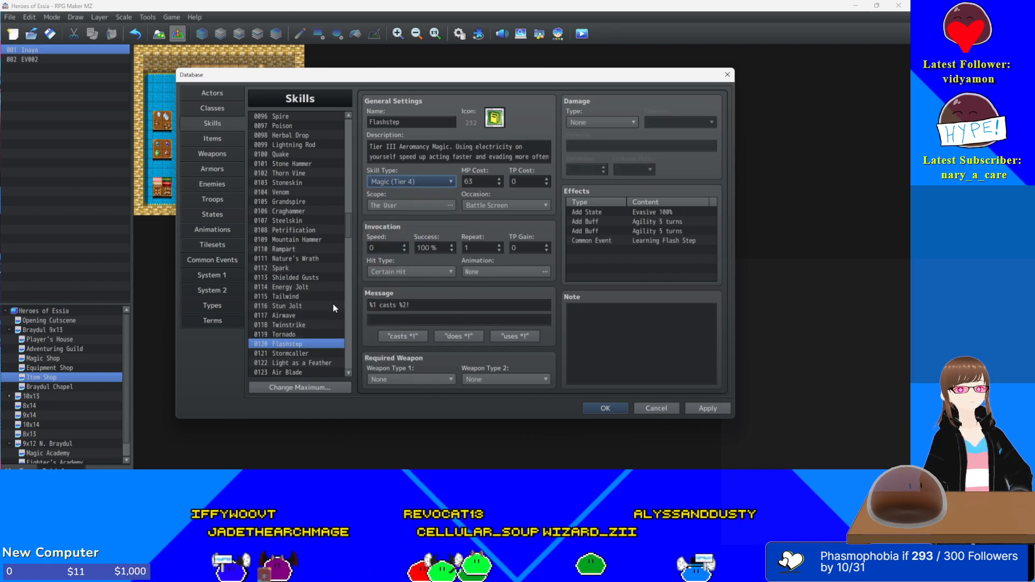
pyautogui.scroll(-1, 318, 312)
pyautogui.click(292, 287)
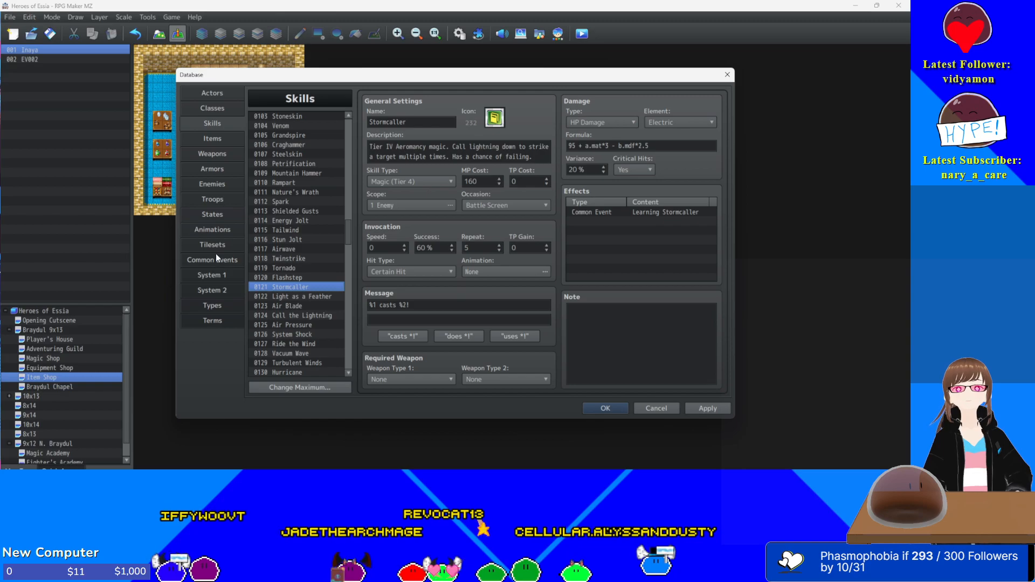
# - Rename the two Divine Magic skill types to Blessings (Tier 1) and Blessings (Tier IV), and apply the changes
pyautogui.click(217, 304)
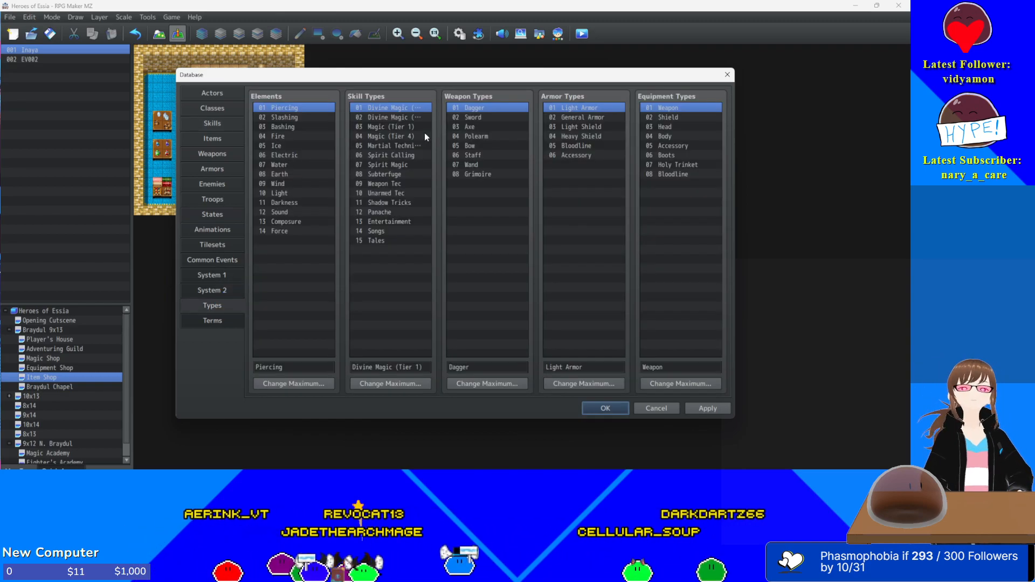
pyautogui.click(392, 368)
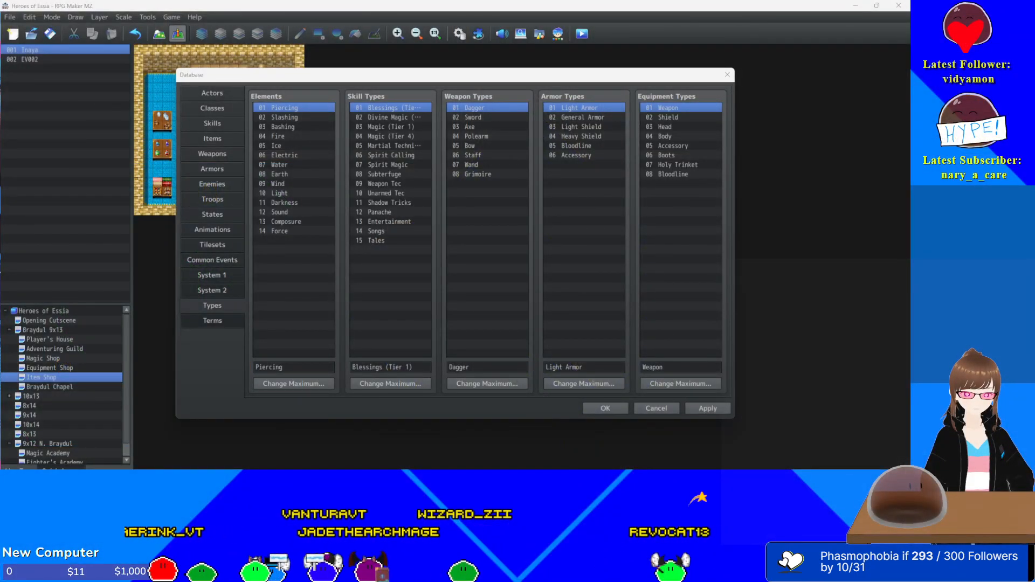
pyautogui.click(365, 118)
pyautogui.tripleClick(393, 366)
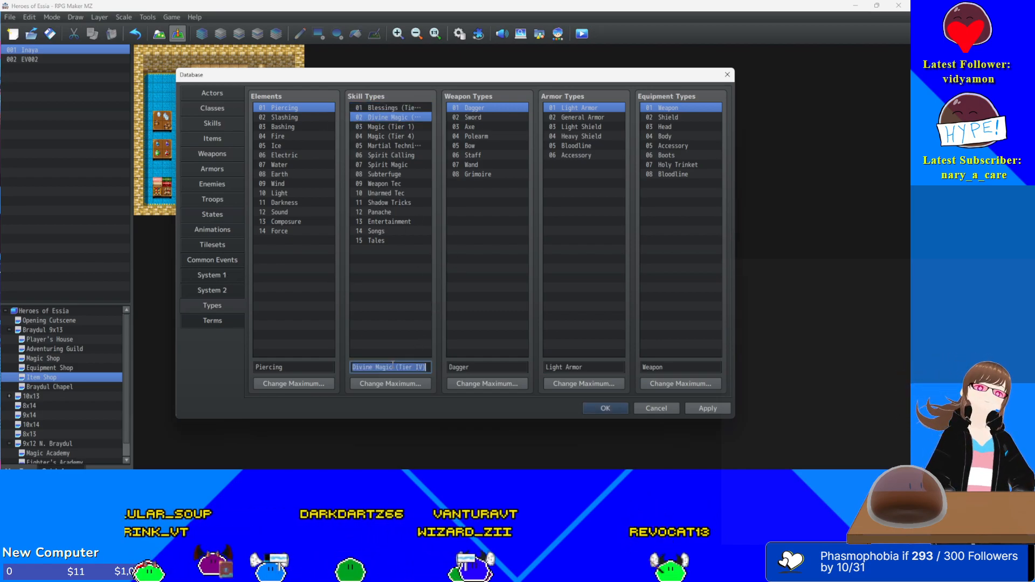
pyautogui.click(393, 366)
pyautogui.write('Blessings')
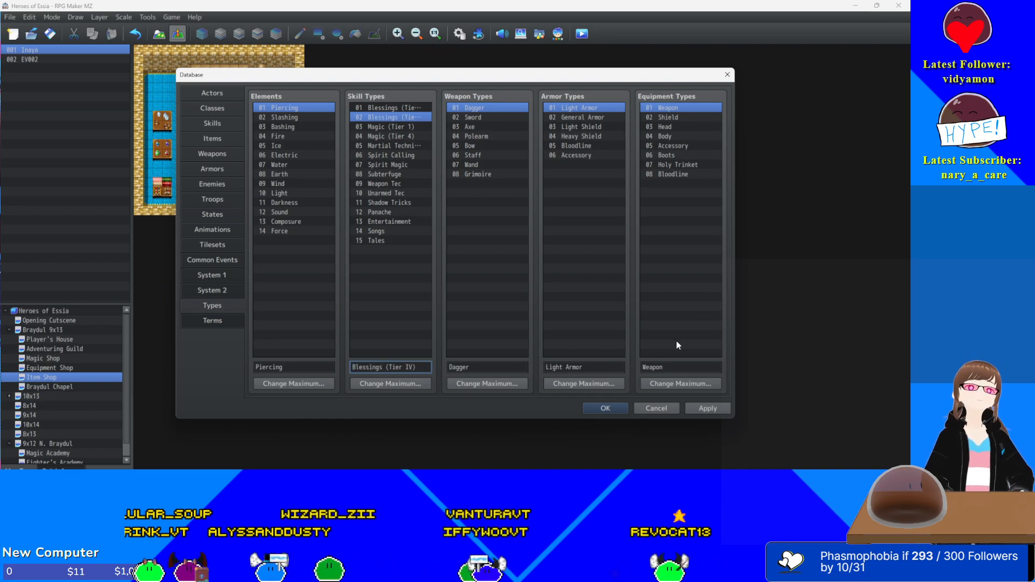
pyautogui.click(708, 408)
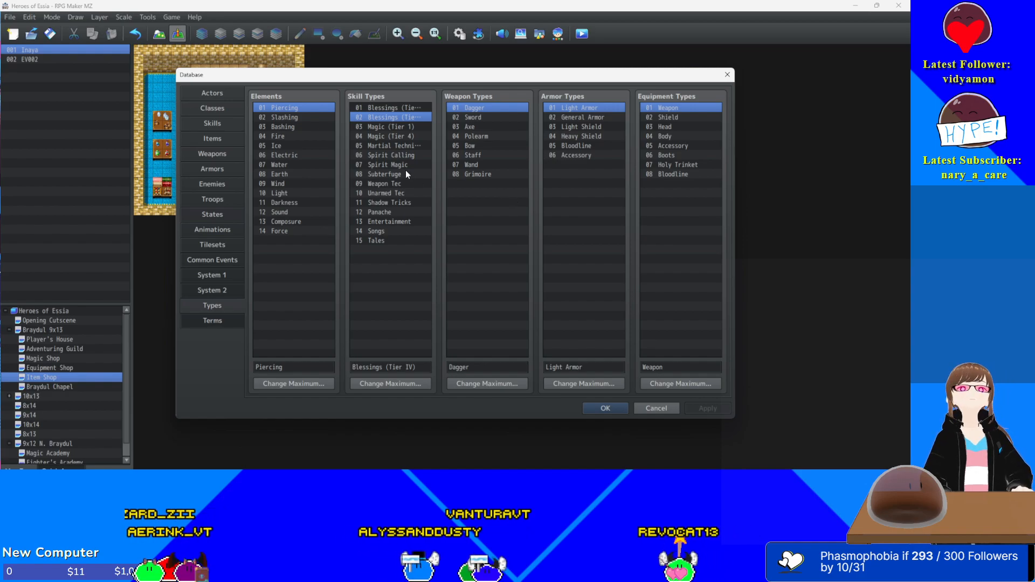
# - Change the damage formula of the Stormcaller skill (0121) to 45 + a.mat*3 - b.mdf*2.5 and apply it
pyautogui.click(202, 122)
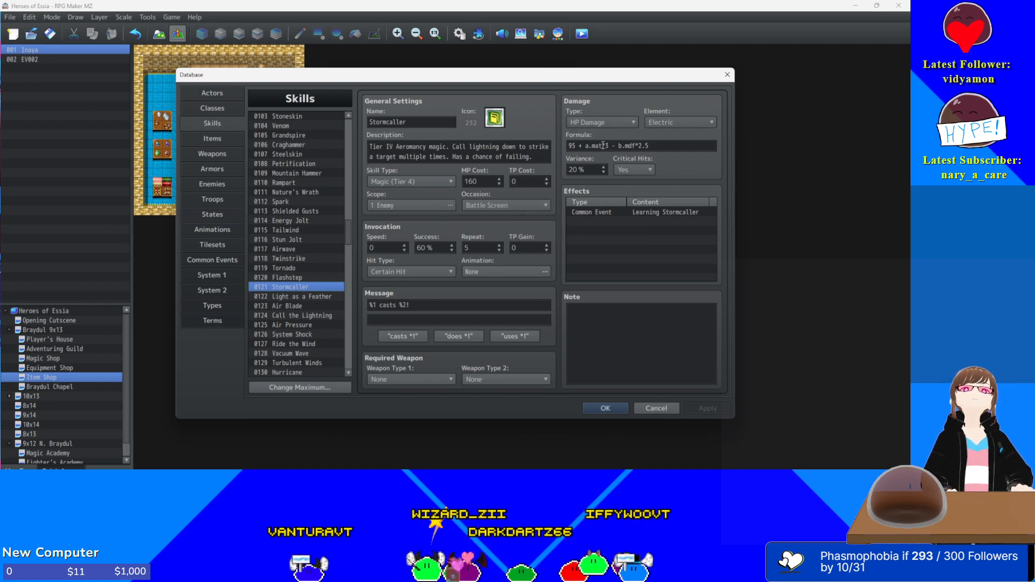
pyautogui.moveTo(595, 146)
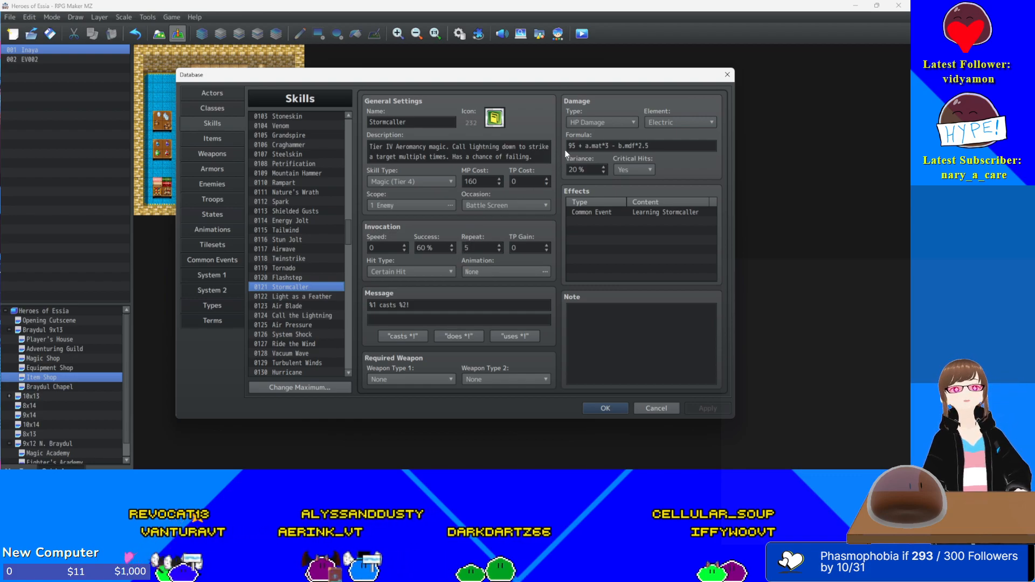
pyautogui.doubleClick(571, 146)
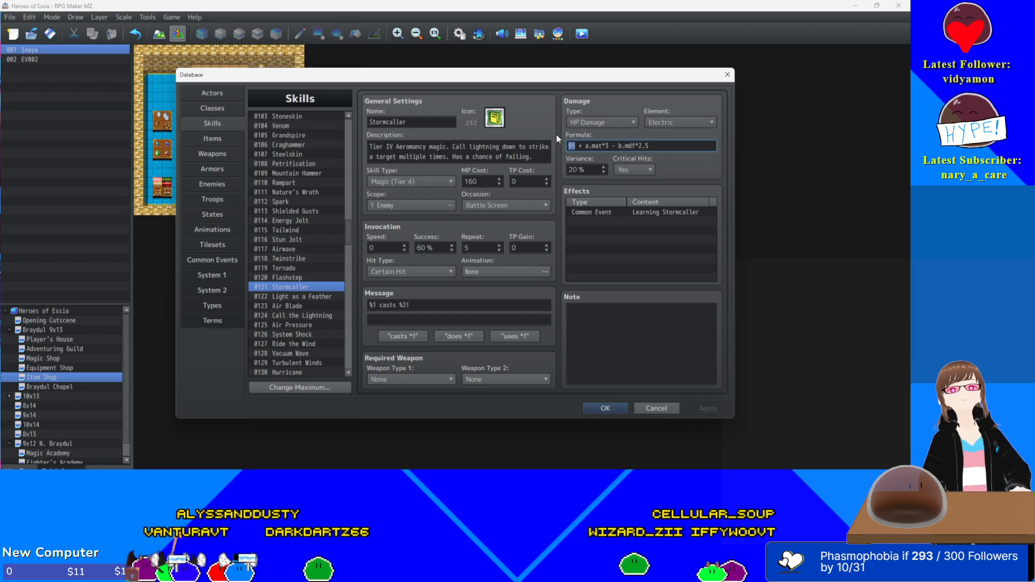
pyautogui.write('3')
pyautogui.press('BackSpace')
pyautogui.write('45')
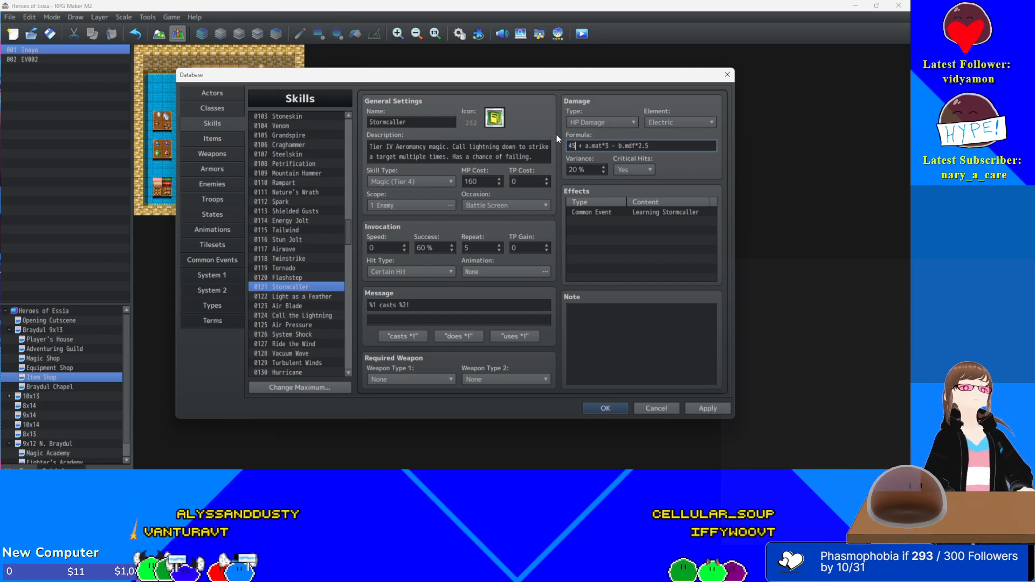
pyautogui.click(710, 406)
# - Add four more Agility 5-turn buffs to the effects of Light as a Feather (0122) and apply the change
pyautogui.scroll(-1, 302, 279)
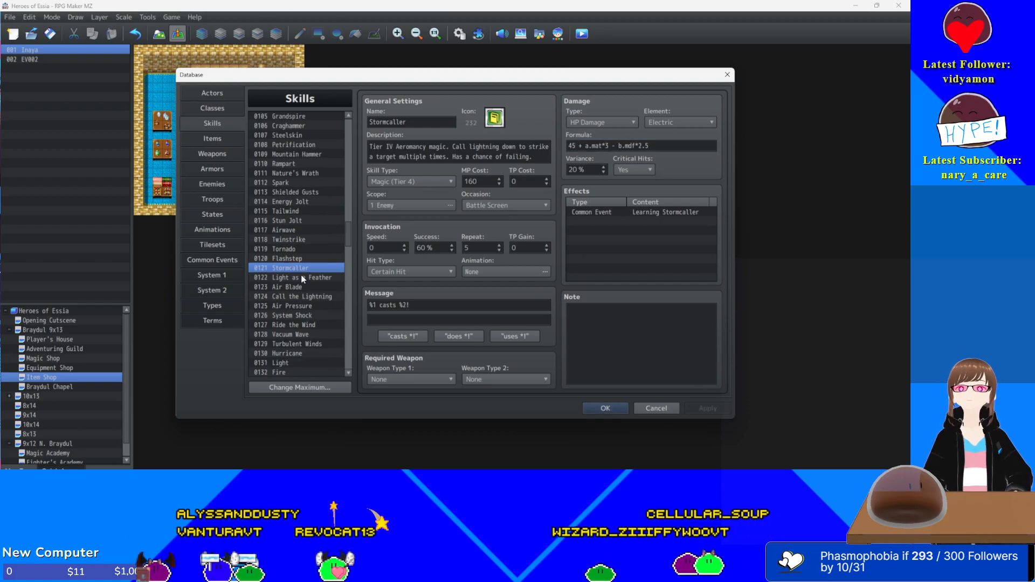
pyautogui.click(303, 277)
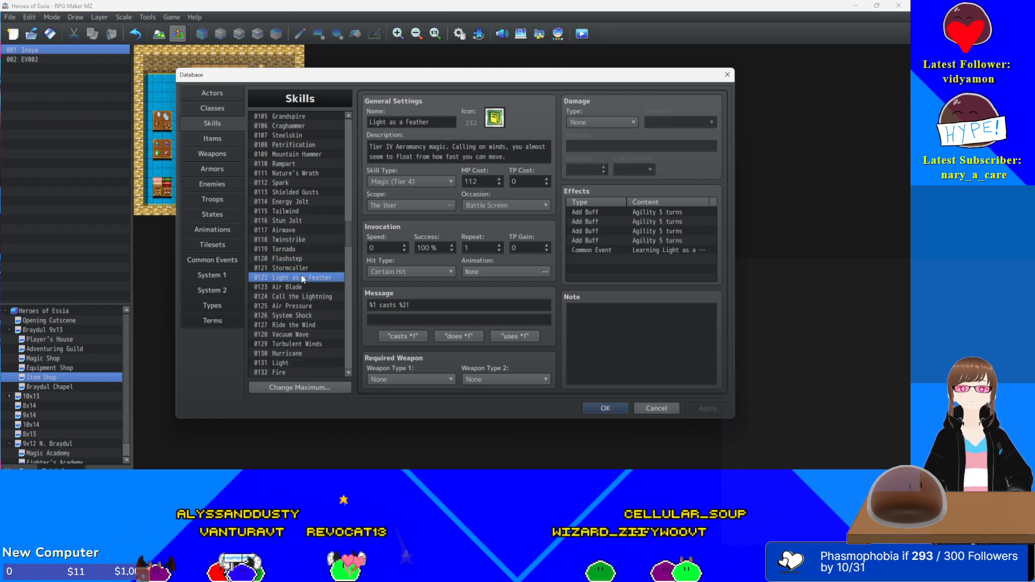
pyautogui.click(669, 221)
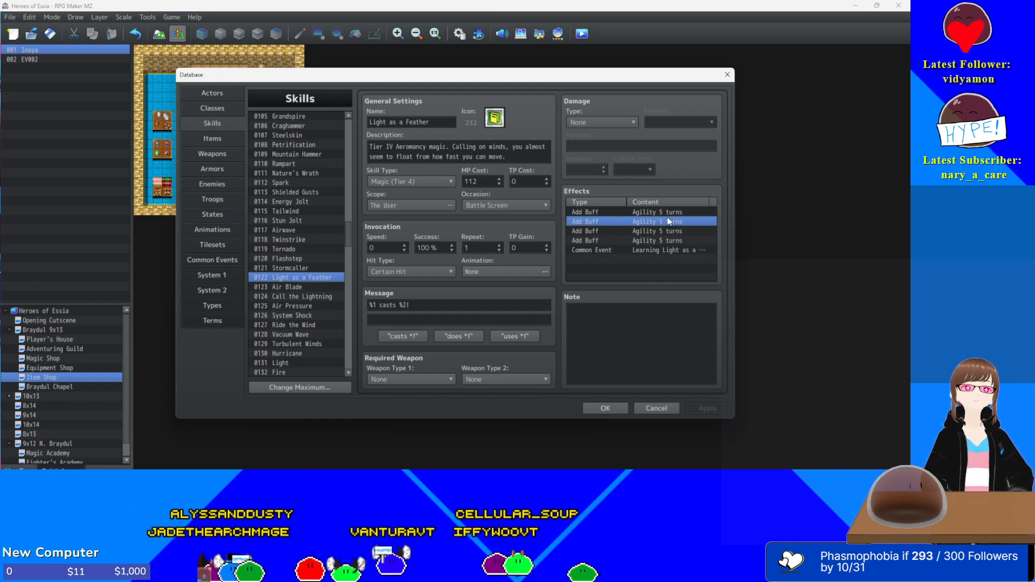
pyautogui.hotkey('ctrl', 'v')
pyautogui.hotkey('ctrl', 'v')
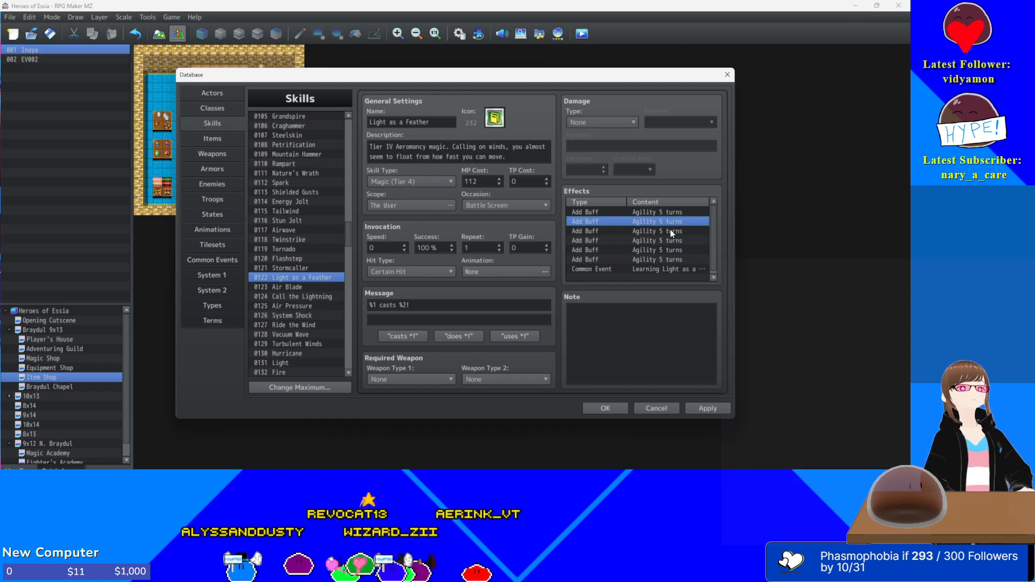
pyautogui.hotkey('ctrl', 'v')
pyautogui.hotkey('ctrl', 'v')
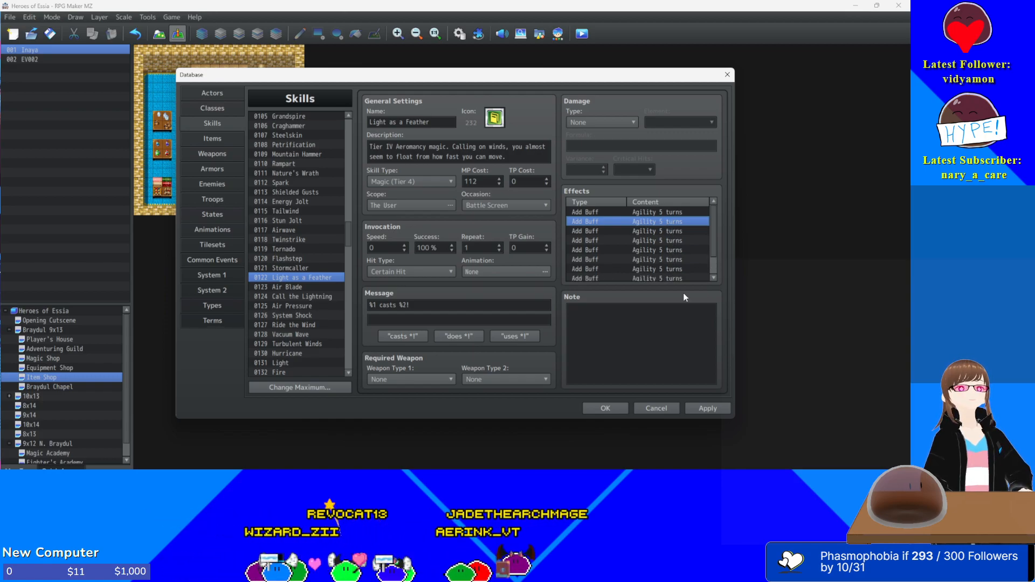
pyautogui.click(718, 409)
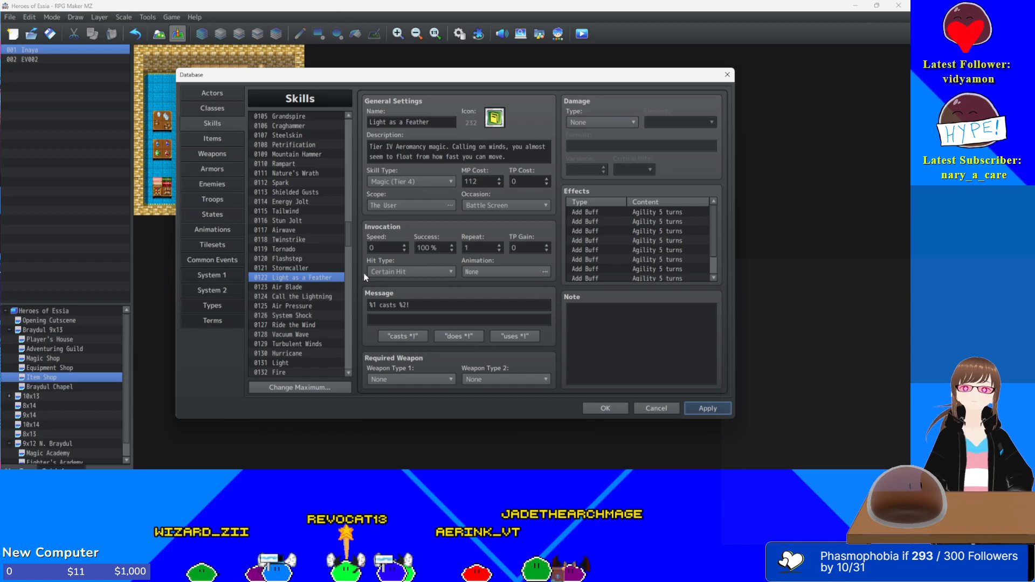
# - Try 90 as the base value in the damage formula of Air Blade (0123) and return it to 70
pyautogui.click(326, 285)
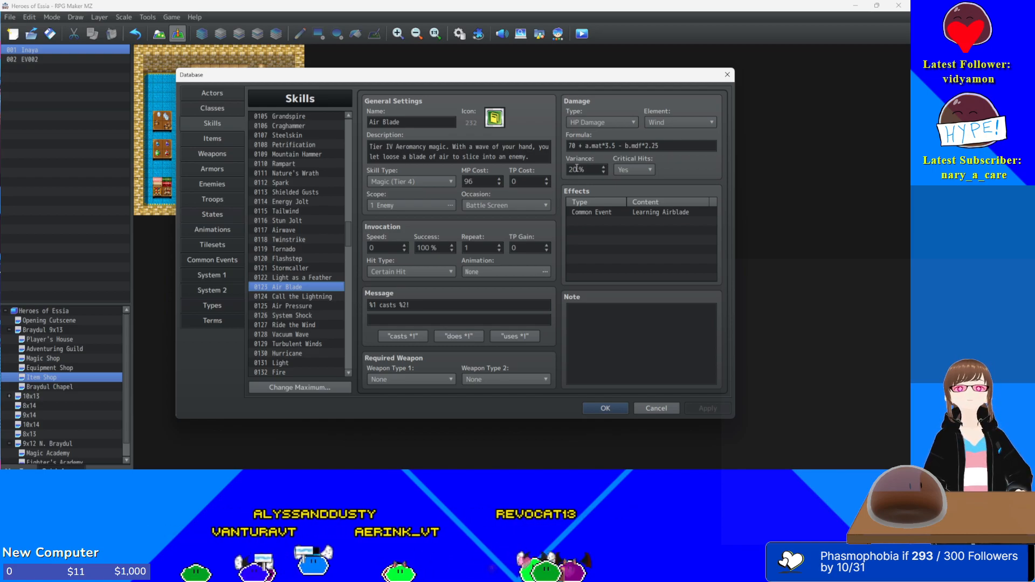
pyautogui.click(577, 145)
pyautogui.click(576, 146)
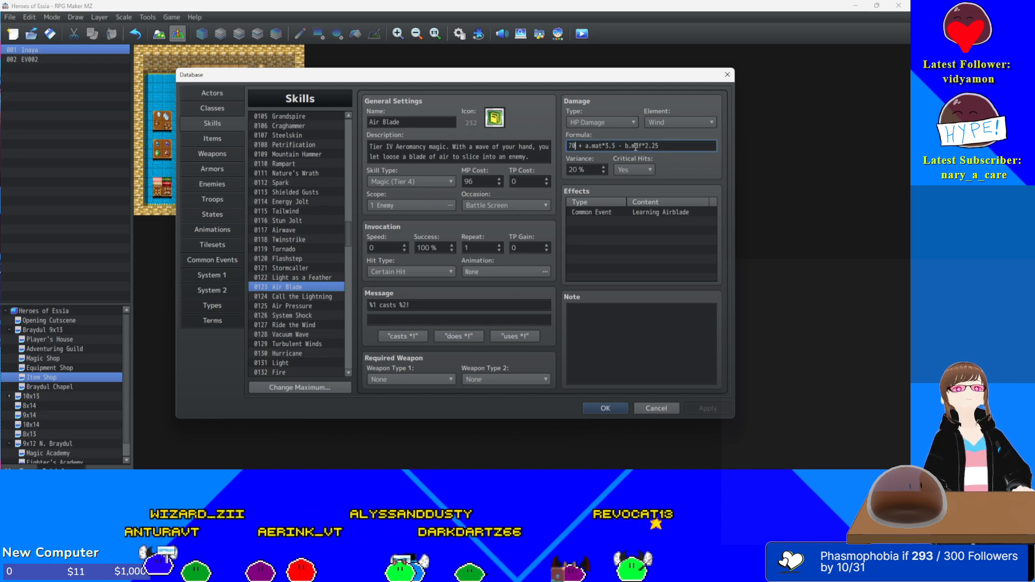
pyautogui.press('BackSpace')
pyautogui.press('BackSpace')
pyautogui.write('90')
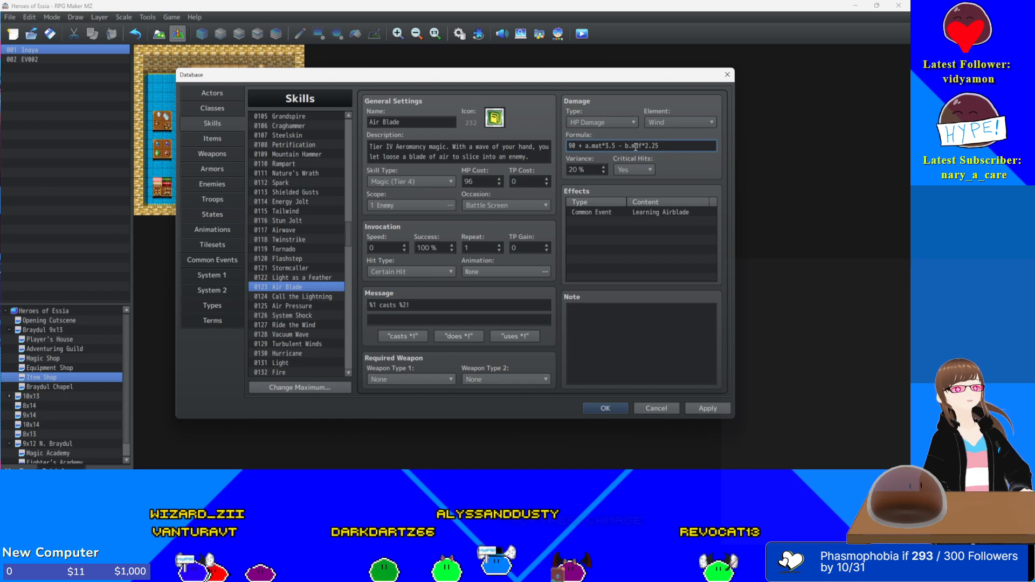
pyautogui.press('BackSpace')
pyautogui.press('BackSpace')
pyautogui.write('70')
pyautogui.click(701, 409)
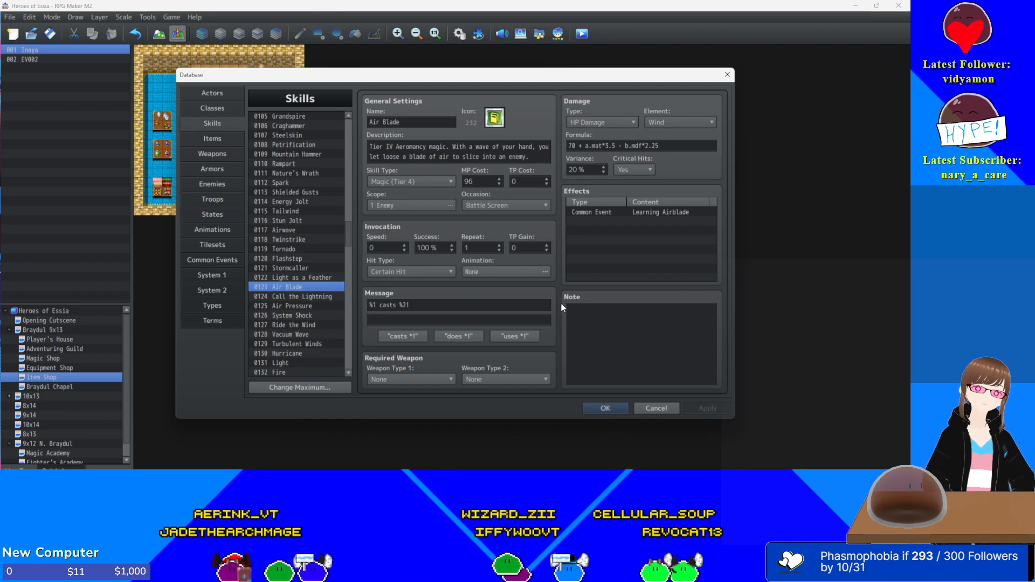
# - Add two more Agility 5-turn debuffs to the effects of the Air Pressure skill (0125)
pyautogui.click(299, 298)
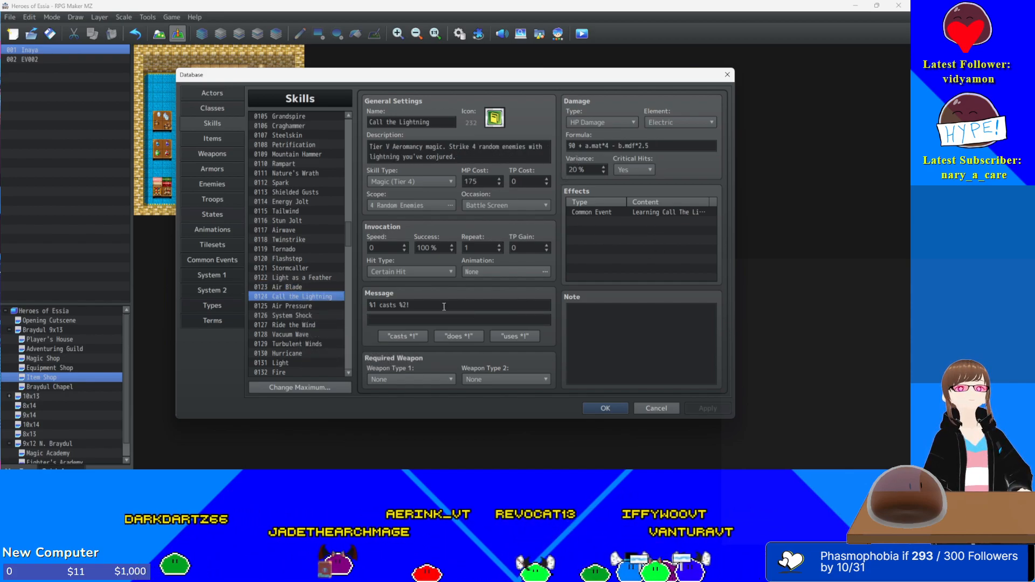
pyautogui.click(290, 305)
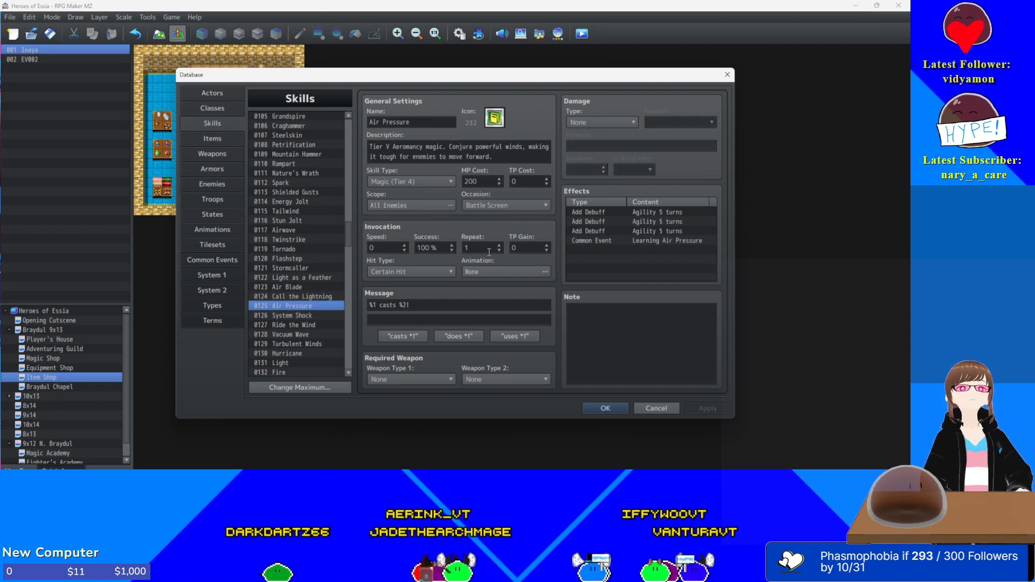
pyautogui.click(293, 299)
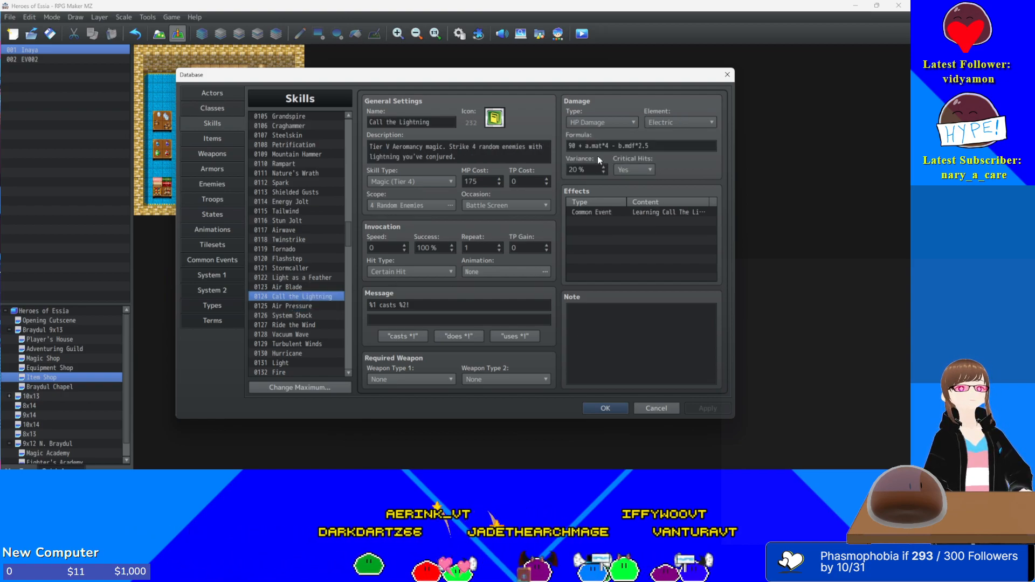
pyautogui.moveTo(604, 152)
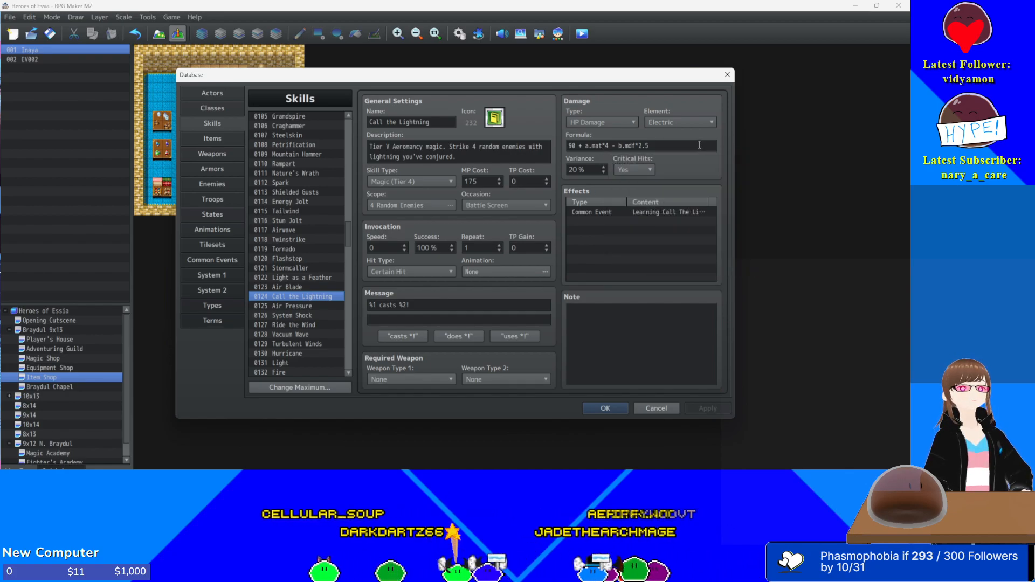
pyautogui.click(296, 306)
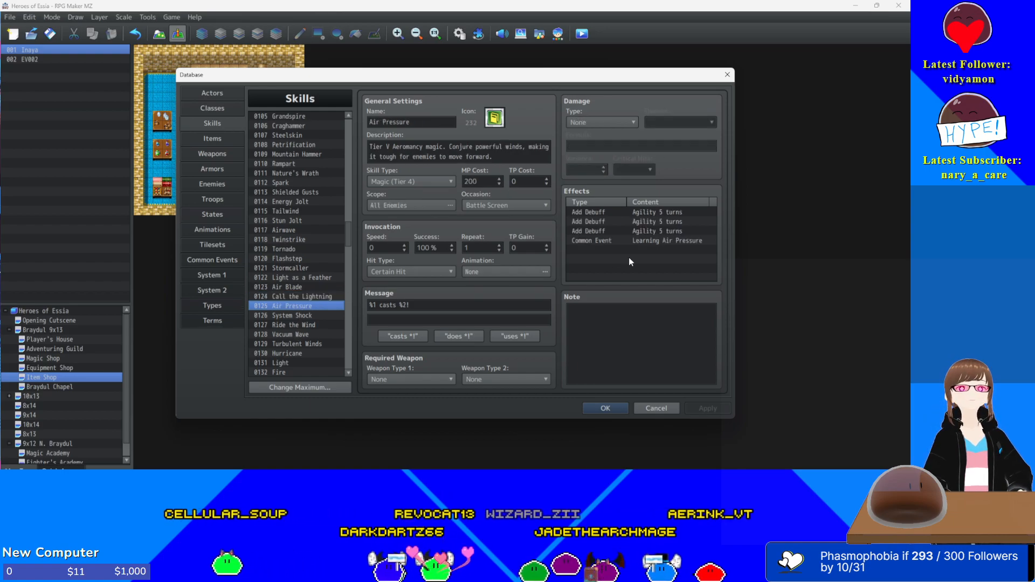
pyautogui.click(650, 228)
pyautogui.hotkey('ctrl', 'v')
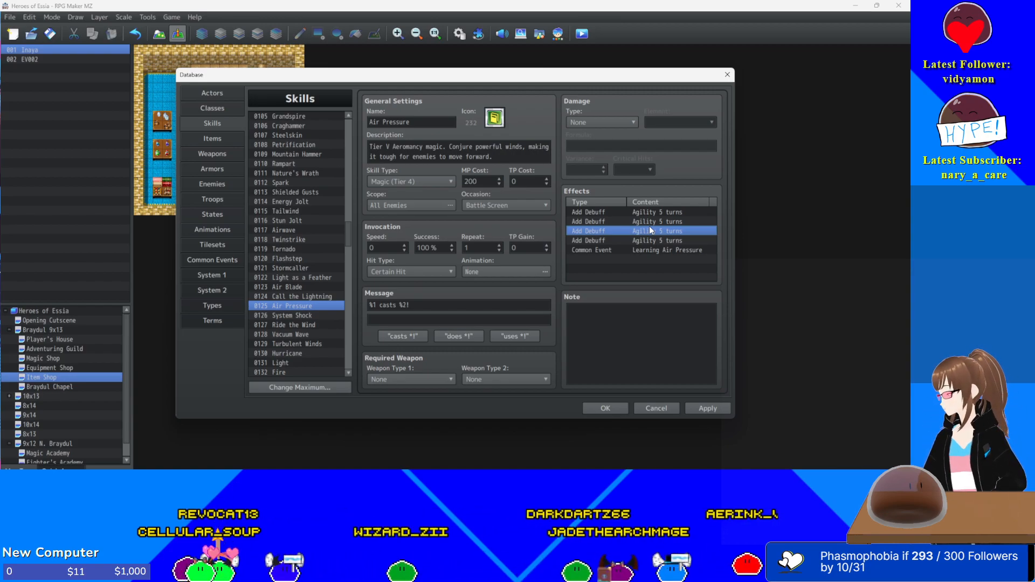
pyautogui.hotkey('ctrl', 'v')
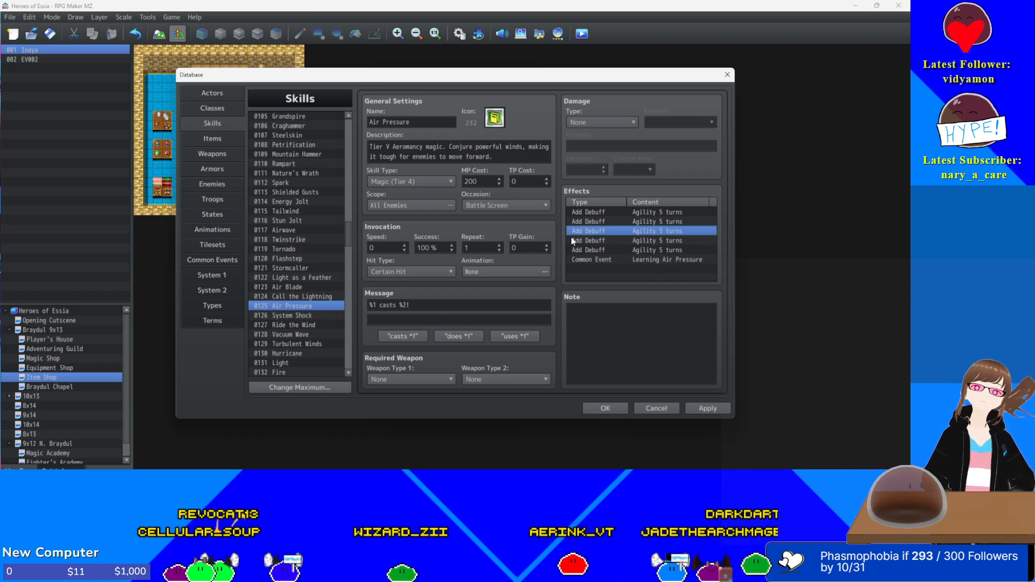
# - Set the Paralysis chance in the effects of System Shock (0126) to 70% and apply the change
pyautogui.click(286, 319)
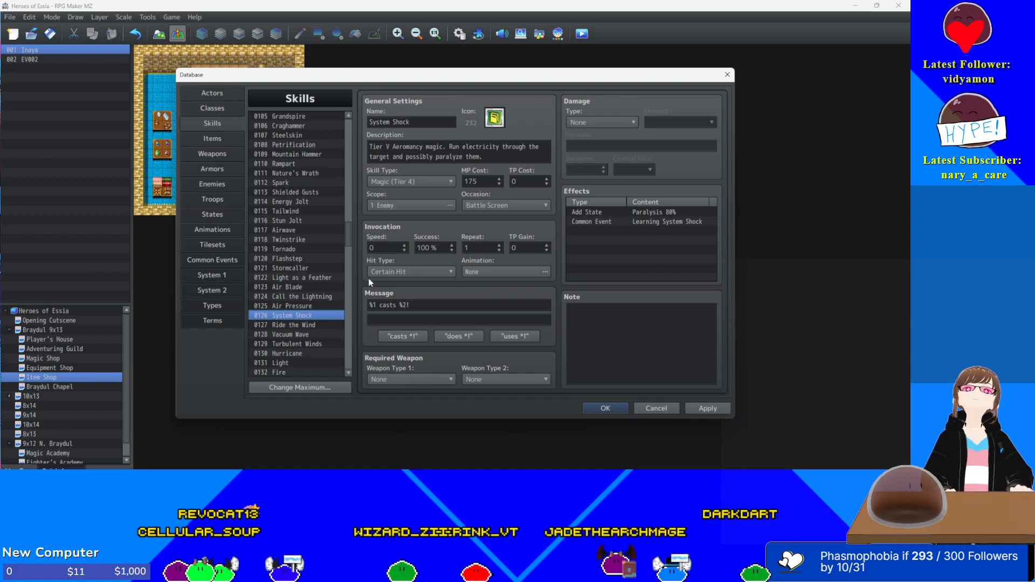
pyautogui.doubleClick(622, 218)
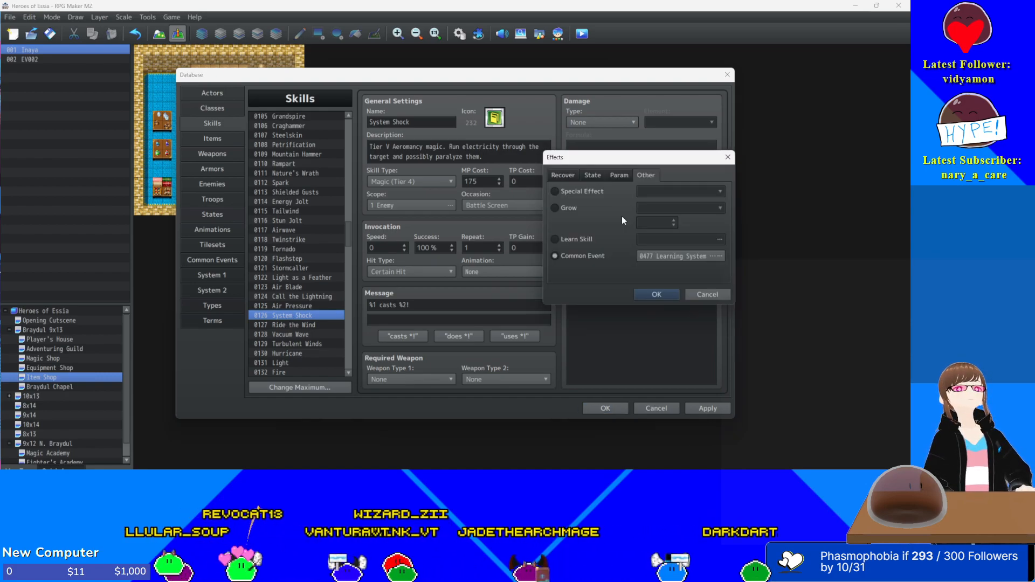
pyautogui.click(699, 295)
pyautogui.doubleClick(654, 211)
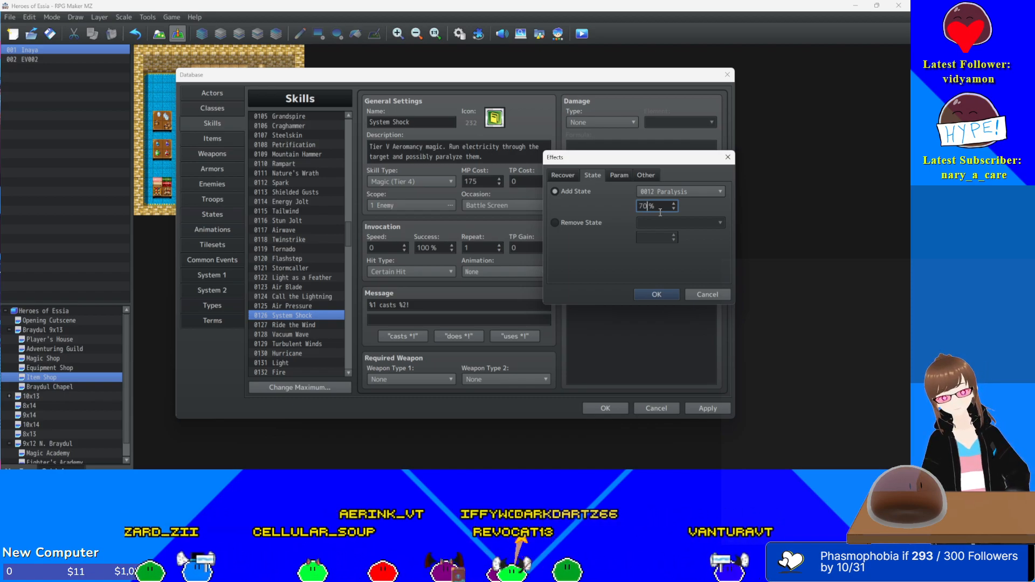
pyautogui.press('Return')
pyautogui.click(712, 406)
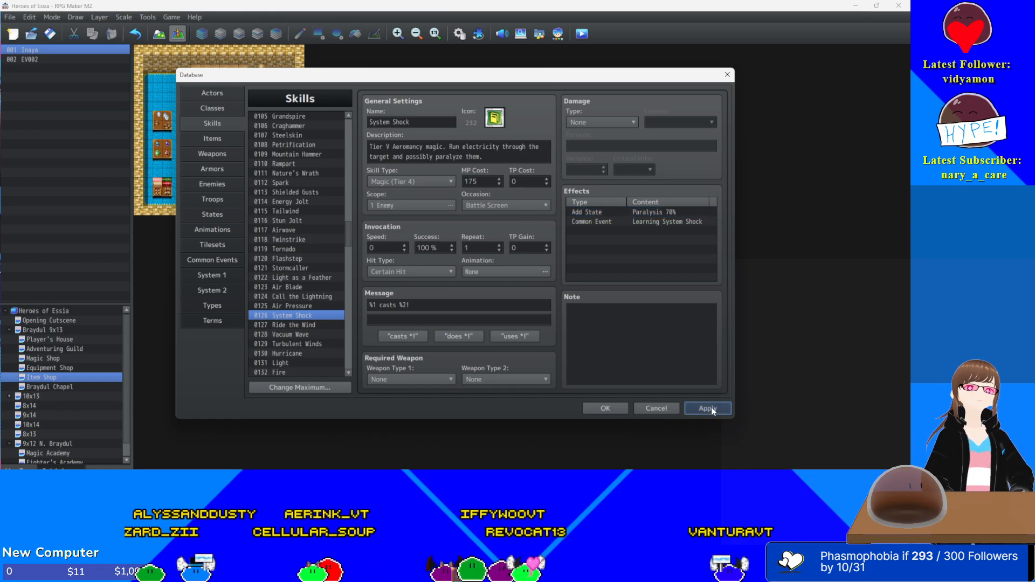
# - Add two more Agility 5-turn buffs to the effects of Ride the Wind (0127) and apply the change
pyautogui.click(299, 325)
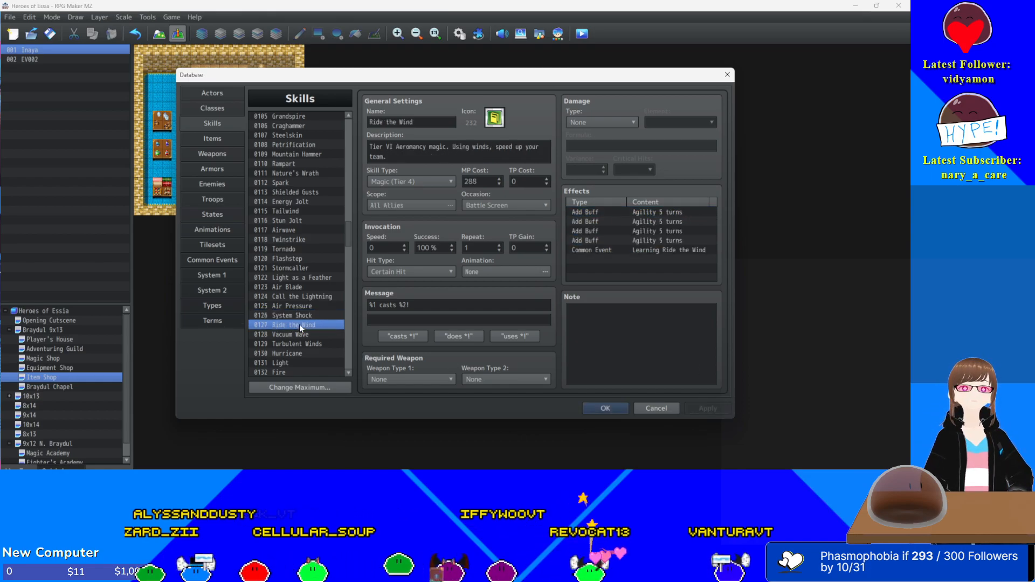
pyautogui.click(647, 223)
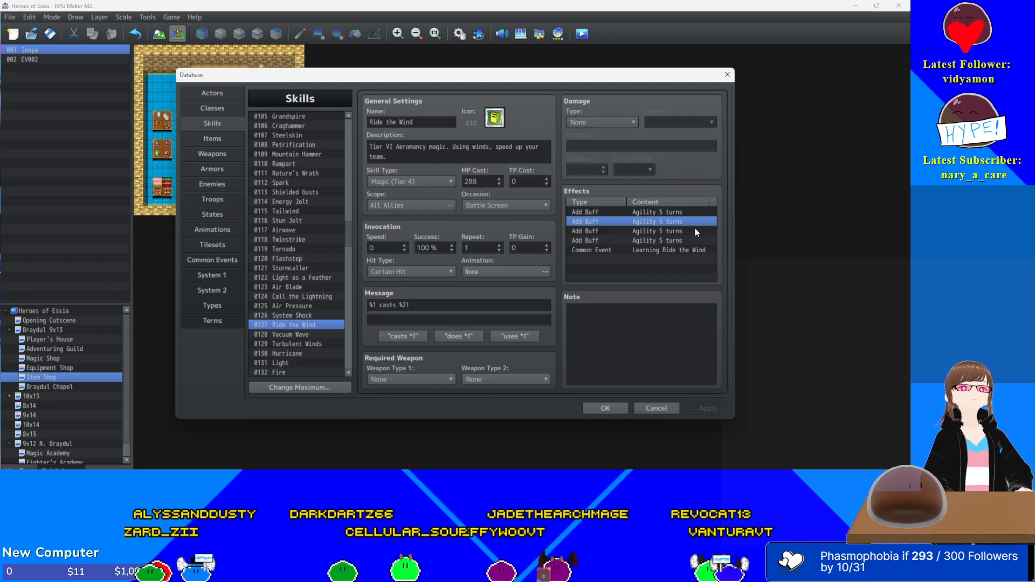
pyautogui.click(643, 233)
pyautogui.hotkey('ctrl', 'v')
pyautogui.hotkey('ctrl', 'v')
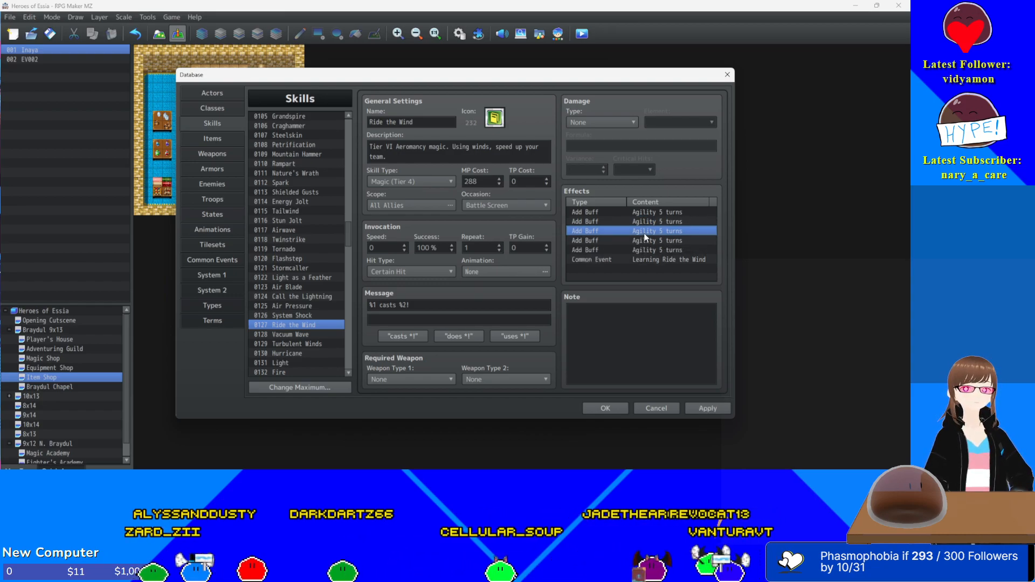
pyautogui.click(712, 407)
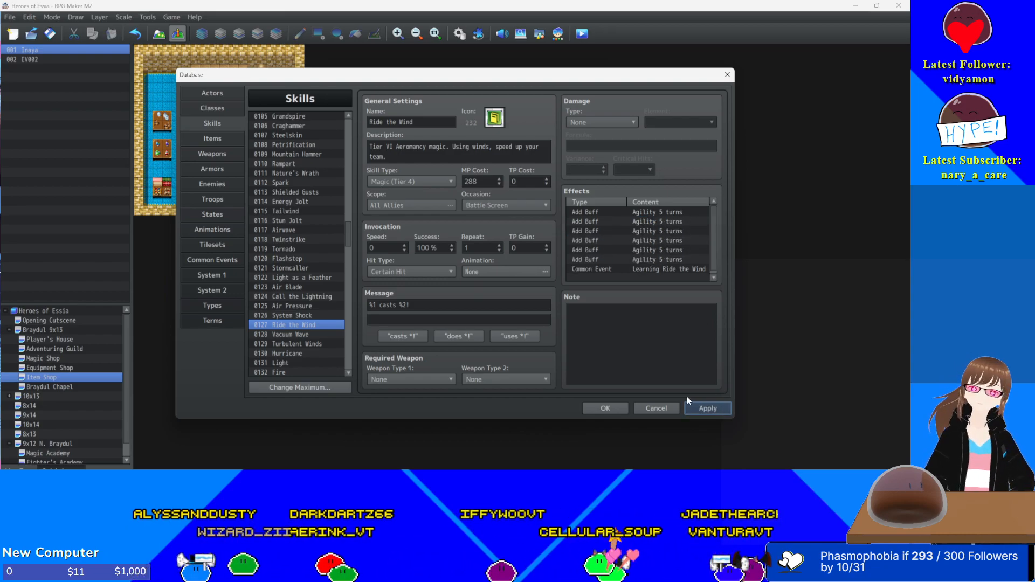
# - Set the base value in the damage formula of Vacuum Wave (0128) to 105
pyautogui.click(317, 335)
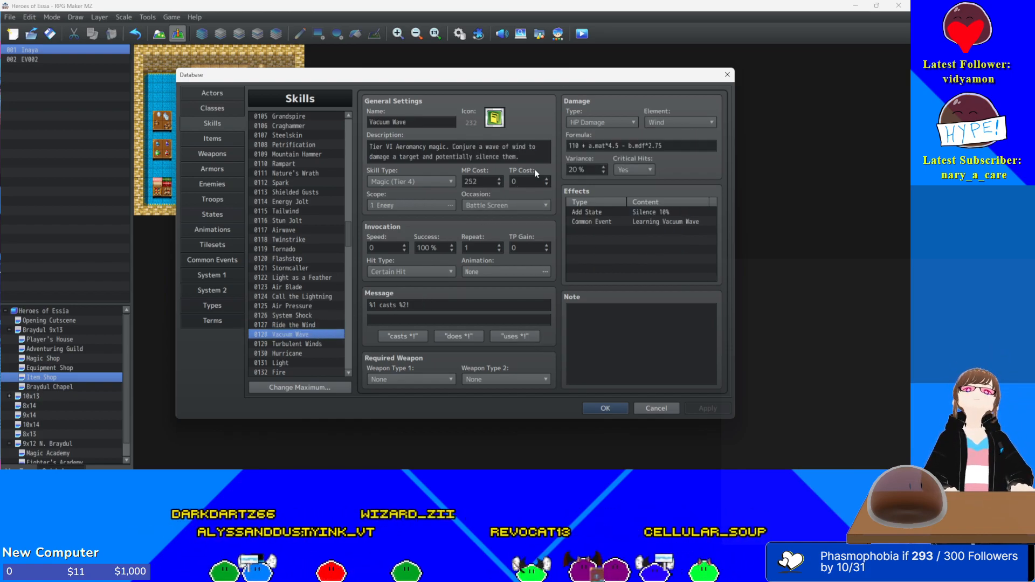
pyautogui.moveTo(573, 152)
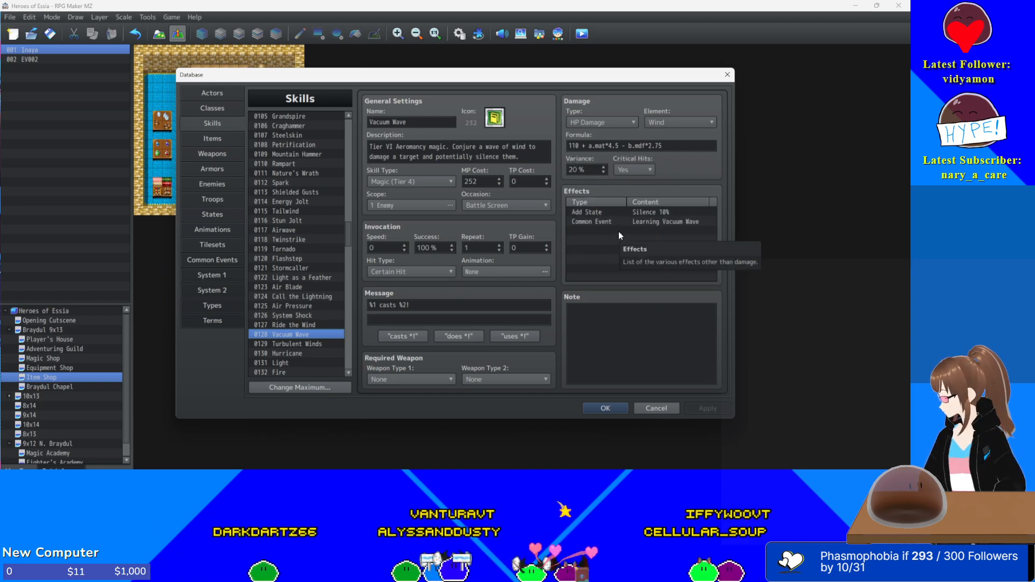
pyautogui.tripleClick(577, 145)
pyautogui.doubleClick(577, 145)
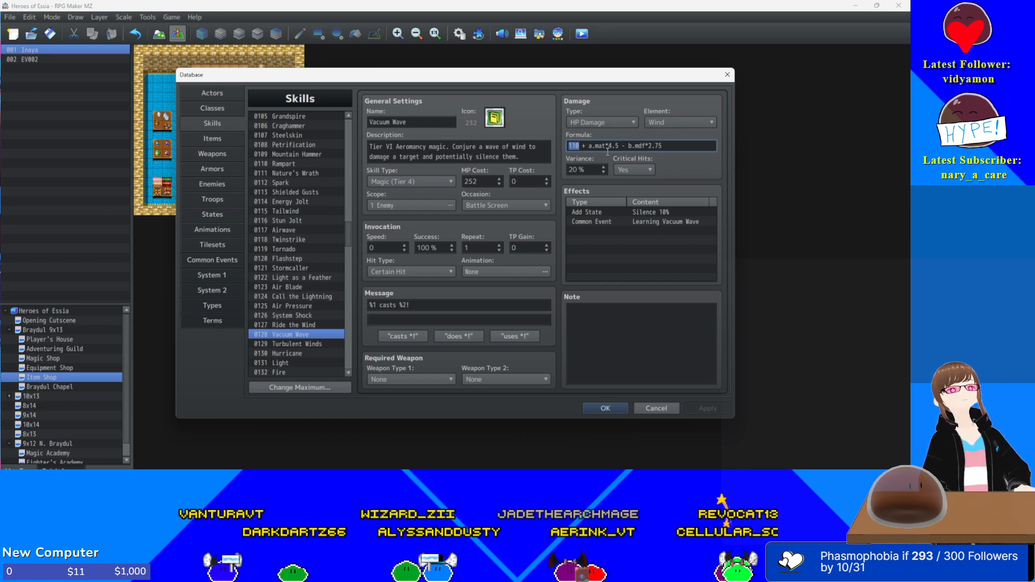
pyautogui.write('10')
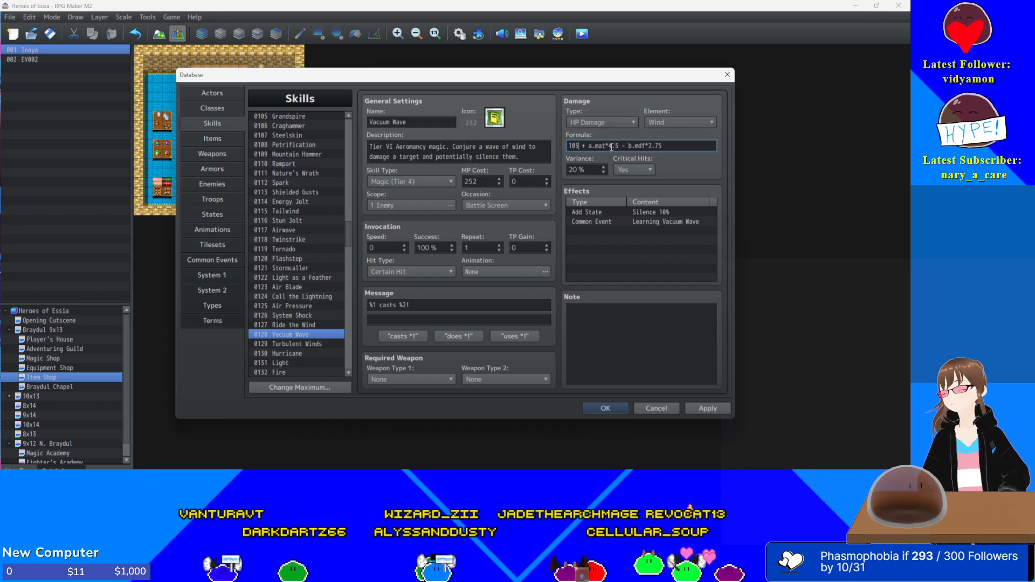
# - Set the Silence chance in the effects of Vacuum Wave to 45% and apply the changes
pyautogui.doubleClick(664, 211)
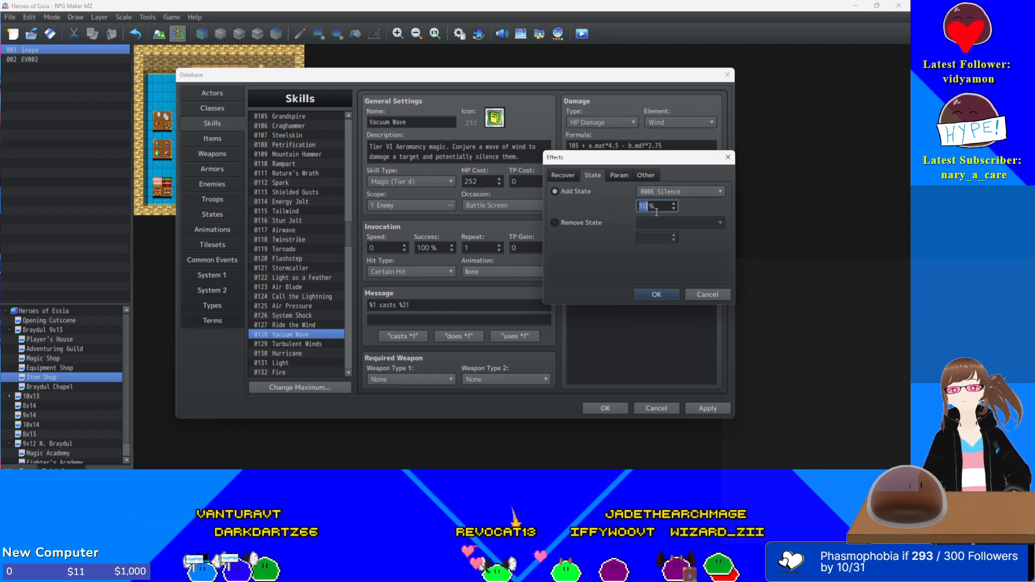
pyautogui.write('45')
pyautogui.press('Return')
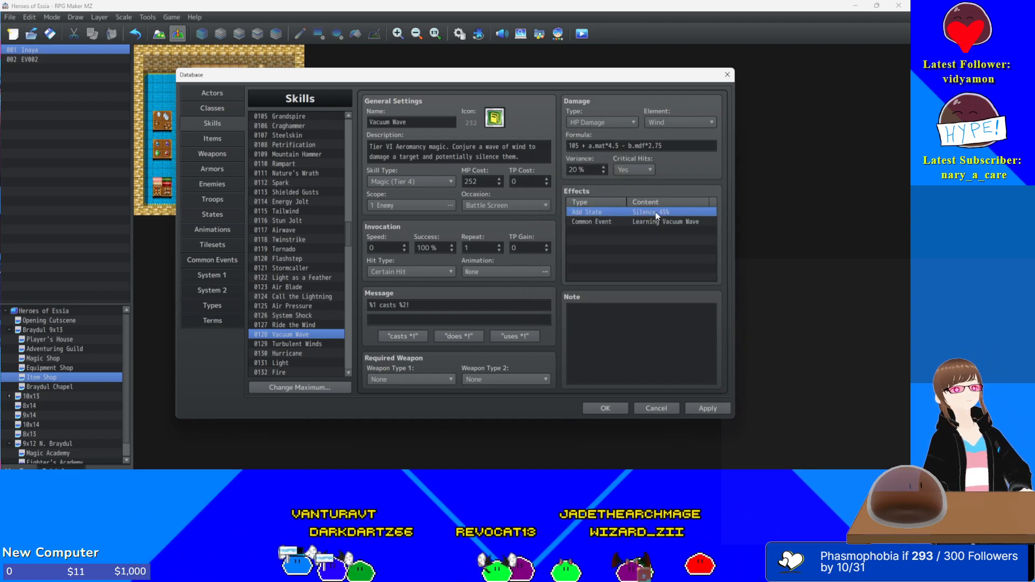
pyautogui.click(718, 411)
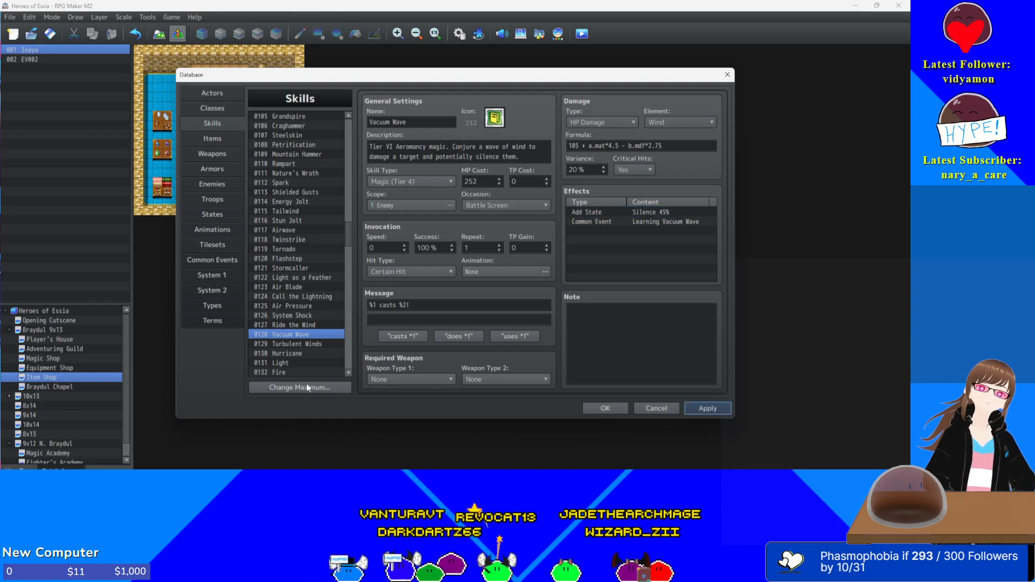
# - Add one more Agility 5-turn debuff to Turbulent Winds (0129), set its Silence chance to 35% and apply
pyautogui.click(301, 345)
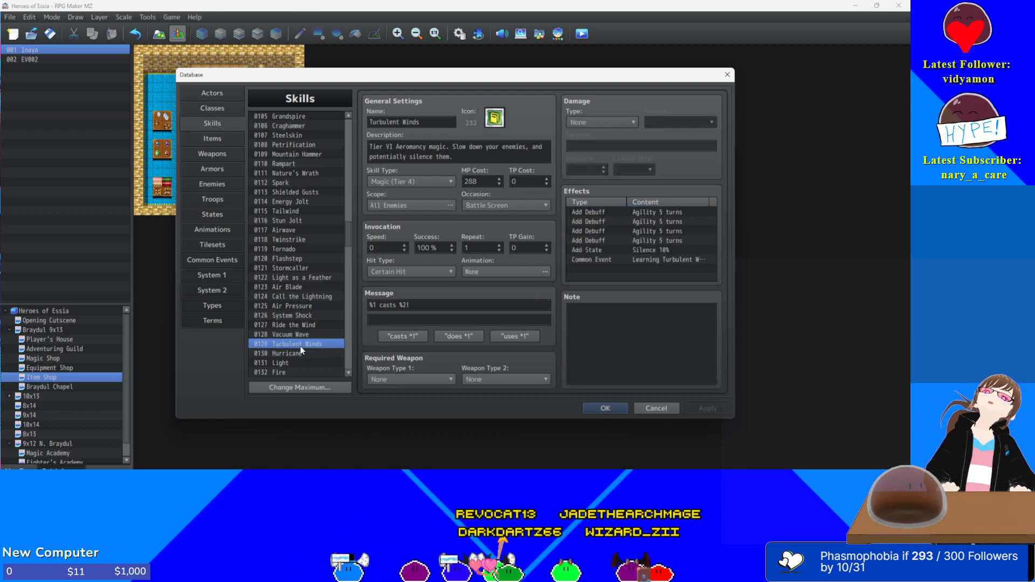
pyautogui.click(619, 221)
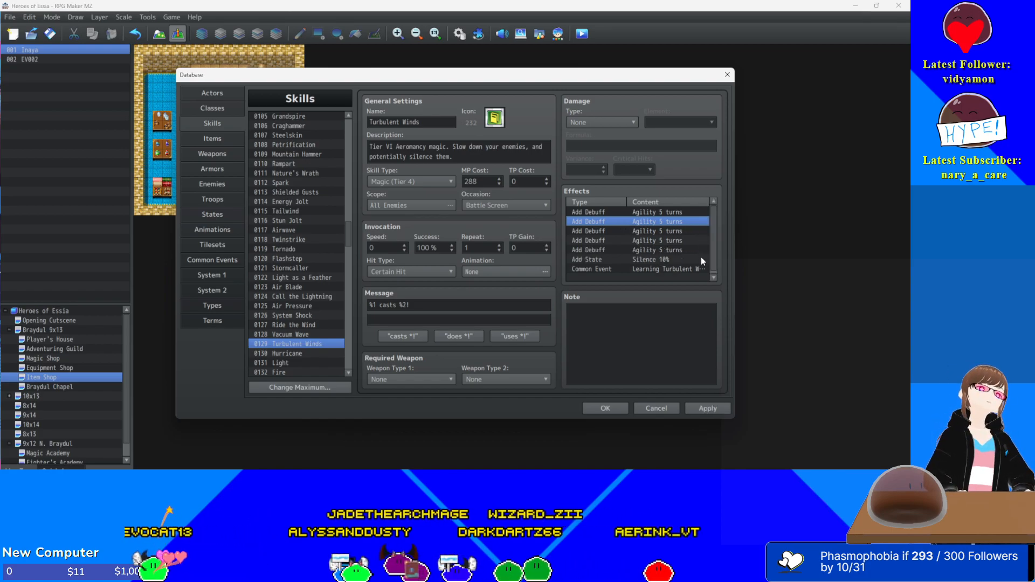
pyautogui.doubleClick(685, 251)
pyautogui.write('35')
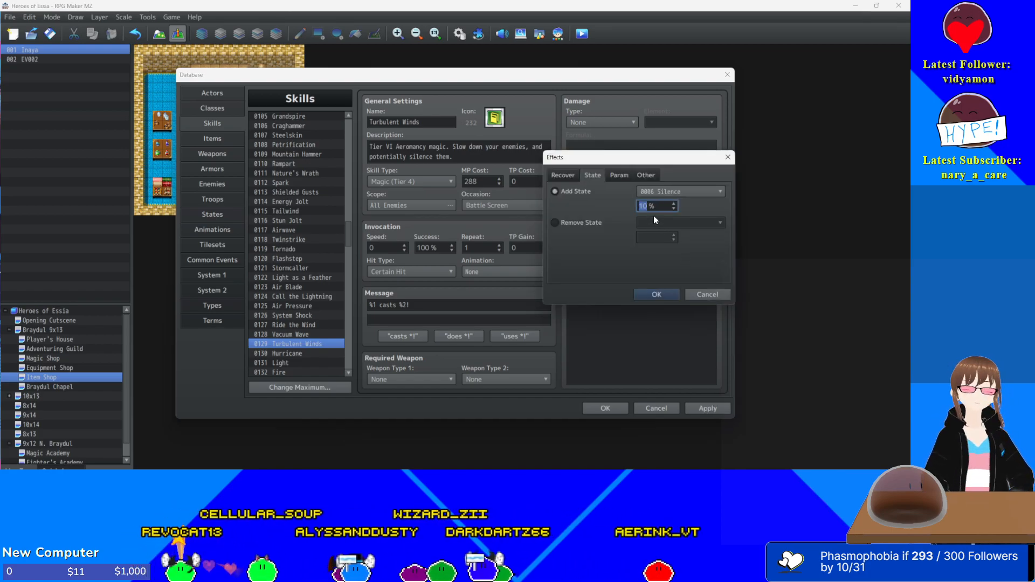
pyautogui.press('Return')
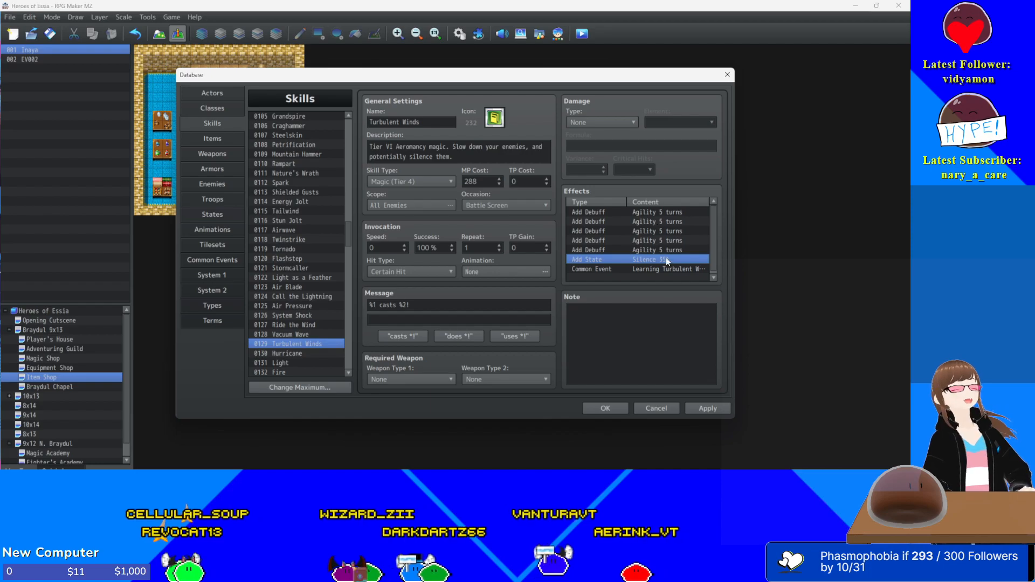
pyautogui.click(707, 408)
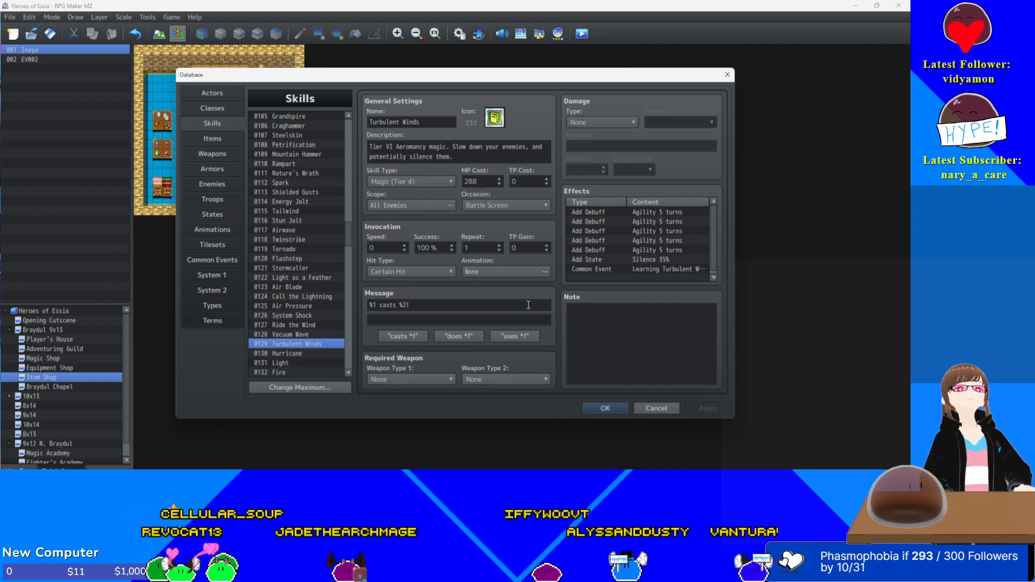
# - Change the scope of the Hurricane skill (0130) to All Enemies
pyautogui.scroll(-2, 302, 318)
pyautogui.click(301, 317)
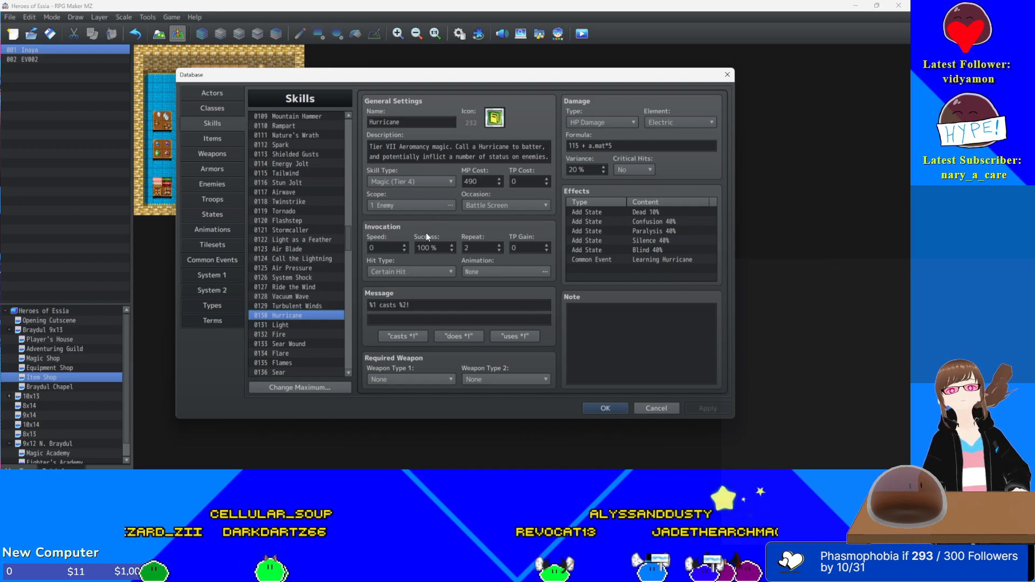
pyautogui.click(408, 211)
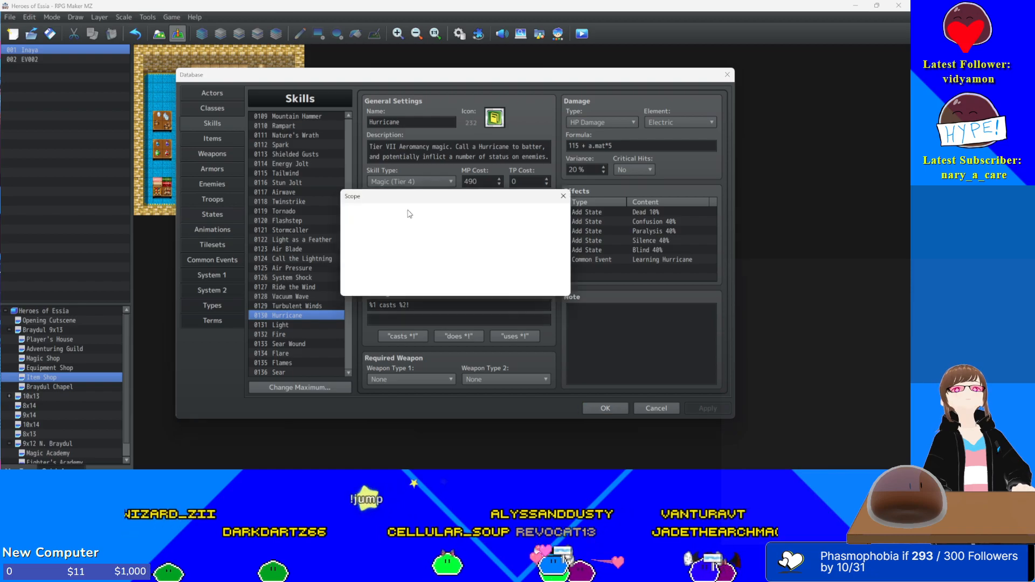
pyautogui.click(499, 287)
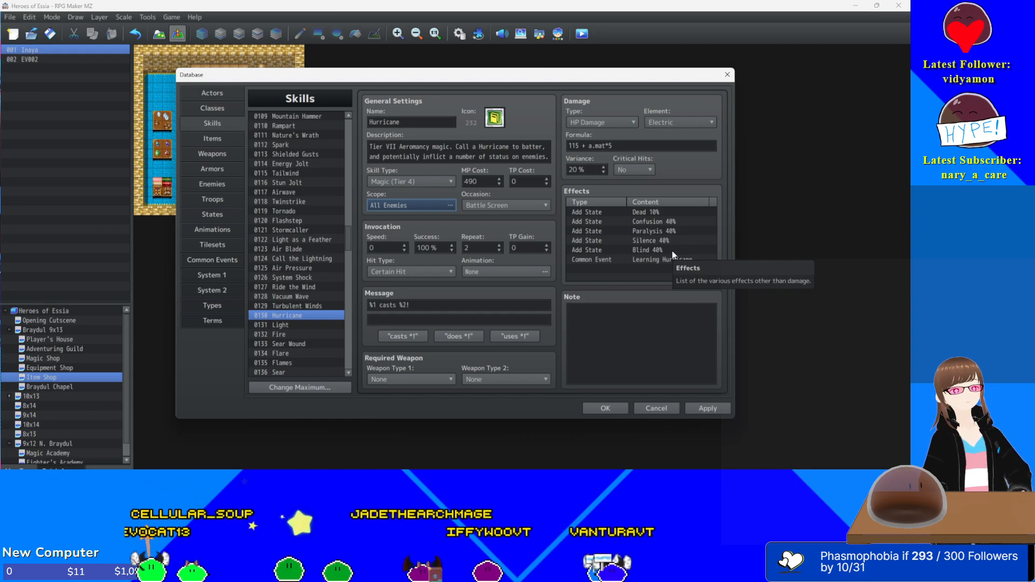
# - Set the Confusion and Paralysis chances in Hurricane's effects to 25% each and open its Silence effect for editing
pyautogui.doubleClick(670, 221)
pyautogui.write('25')
pyautogui.press('Return')
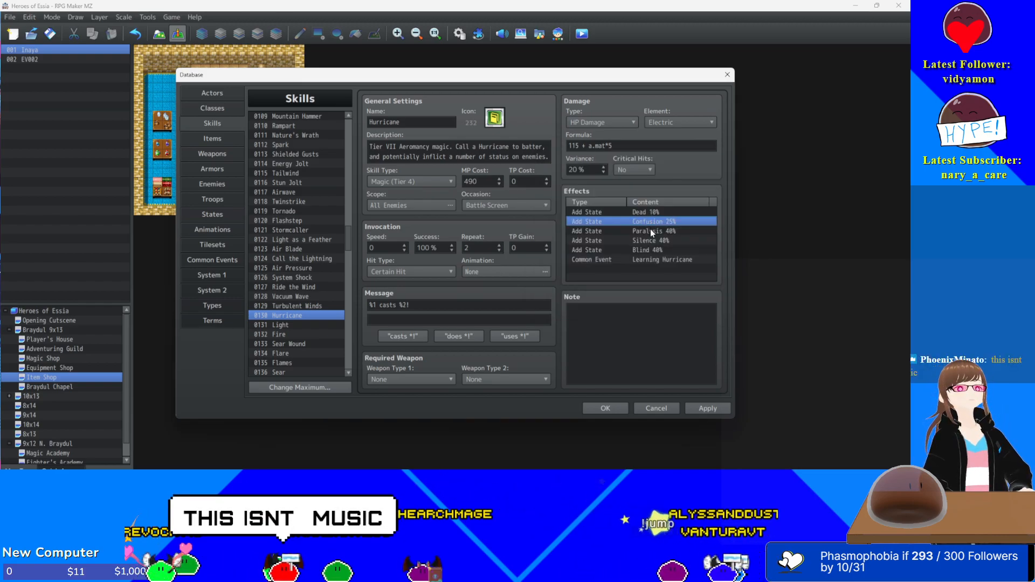
pyautogui.doubleClick(651, 231)
pyautogui.write('2')
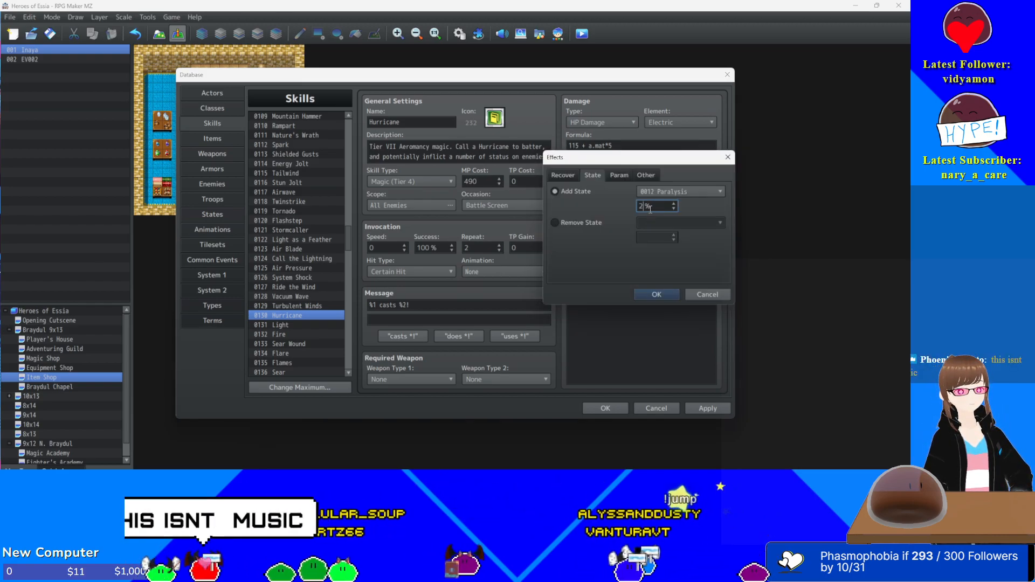
pyautogui.write('5')
pyautogui.press('Return')
pyautogui.doubleClick(663, 241)
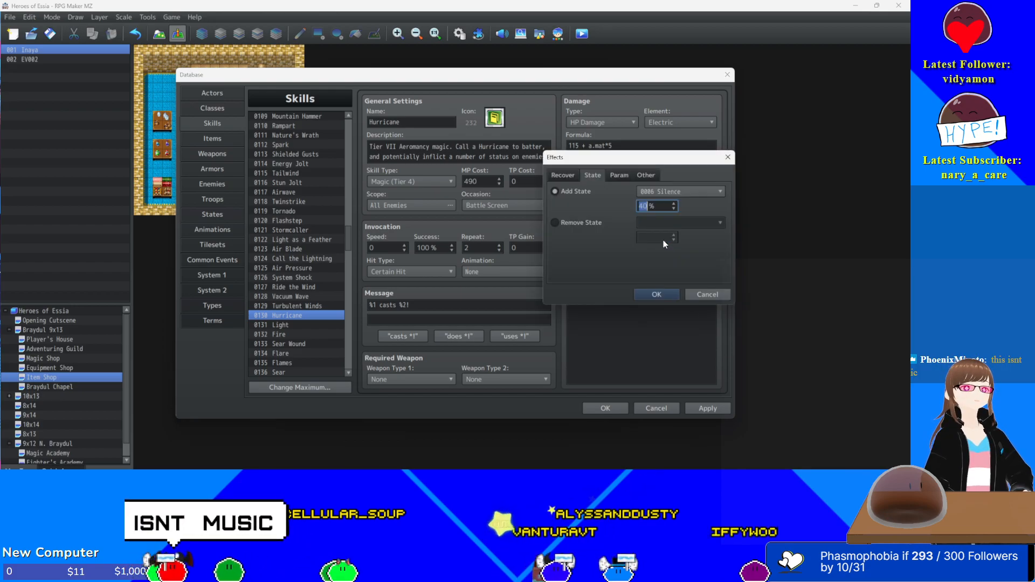
# - Set Hurricane's Silence and Blind state chances to 25% each and apply the database changes
pyautogui.write('25')
pyautogui.press('Return')
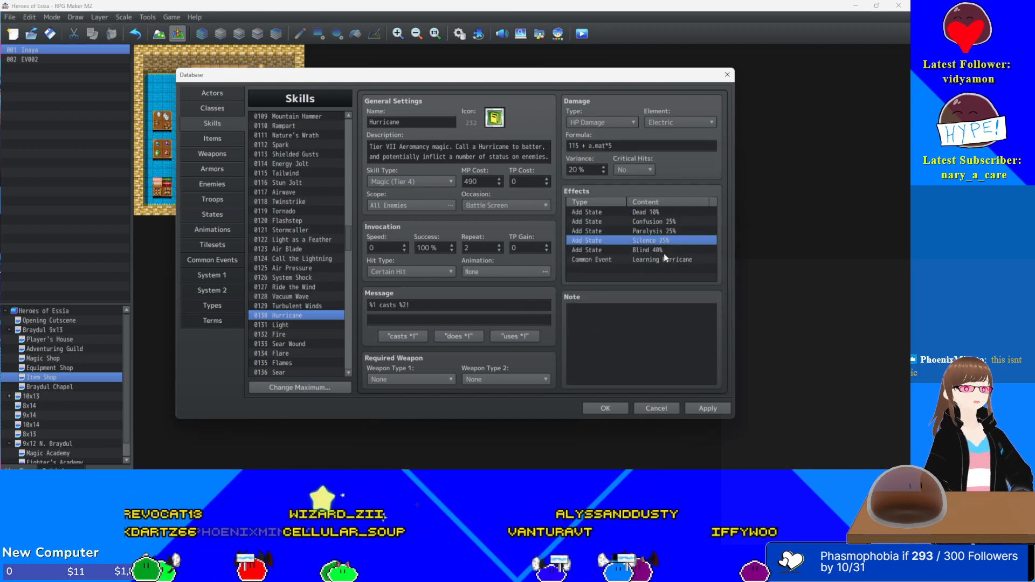
pyautogui.doubleClick(663, 250)
pyautogui.write('25')
pyautogui.press('Return')
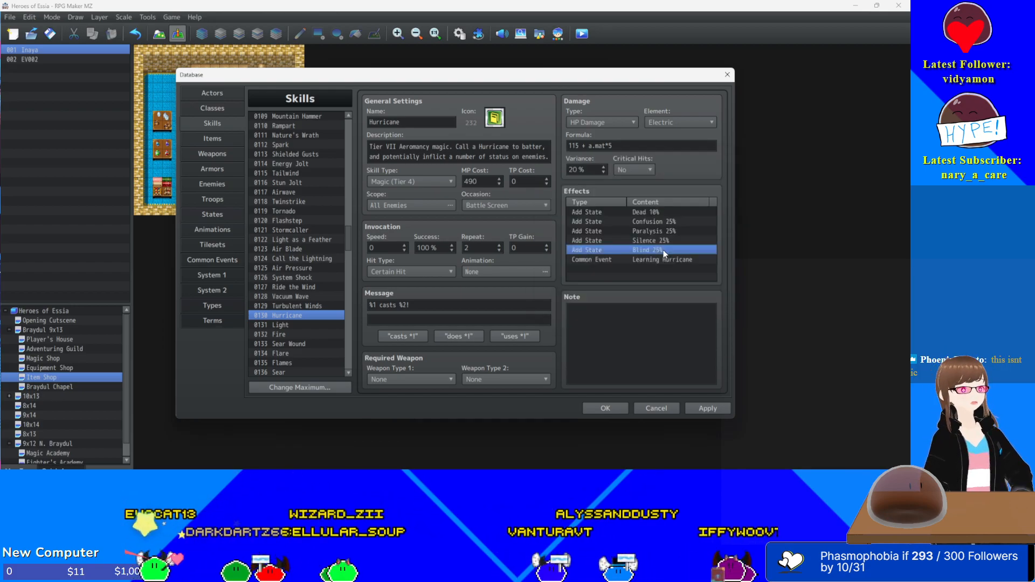
pyautogui.tripleClick(599, 146)
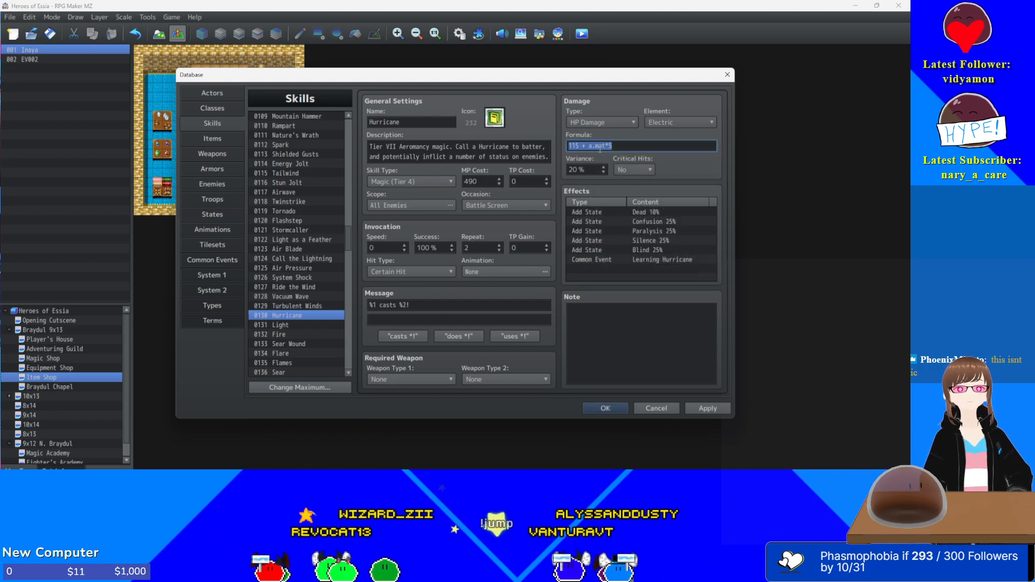
pyautogui.click(715, 409)
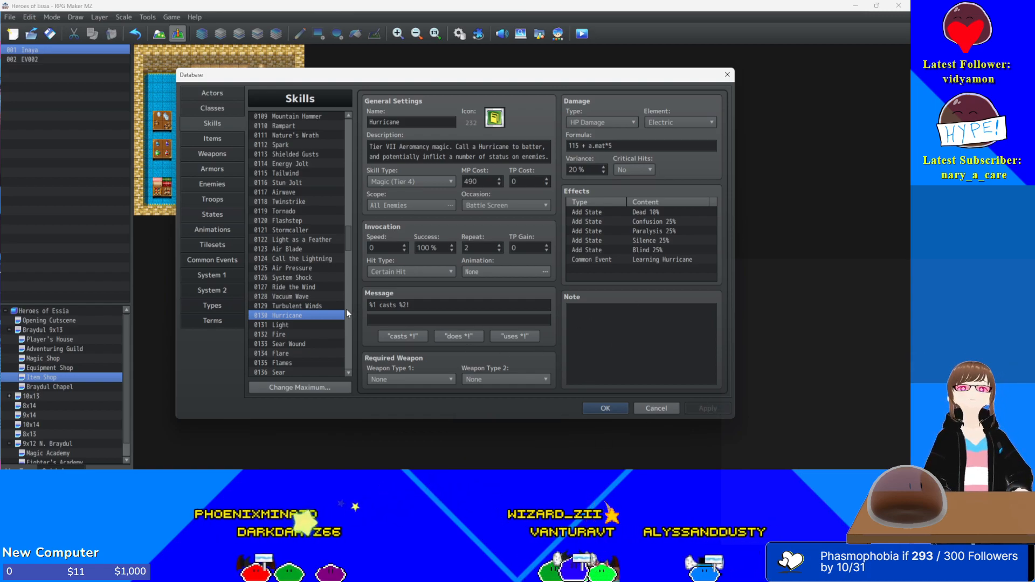
# - Copy the skills Light through Pyrotechnics (0043–0051) and paste them starting at entry 0132
pyautogui.scroll(5, 299, 306)
pyautogui.scroll(14, 300, 306)
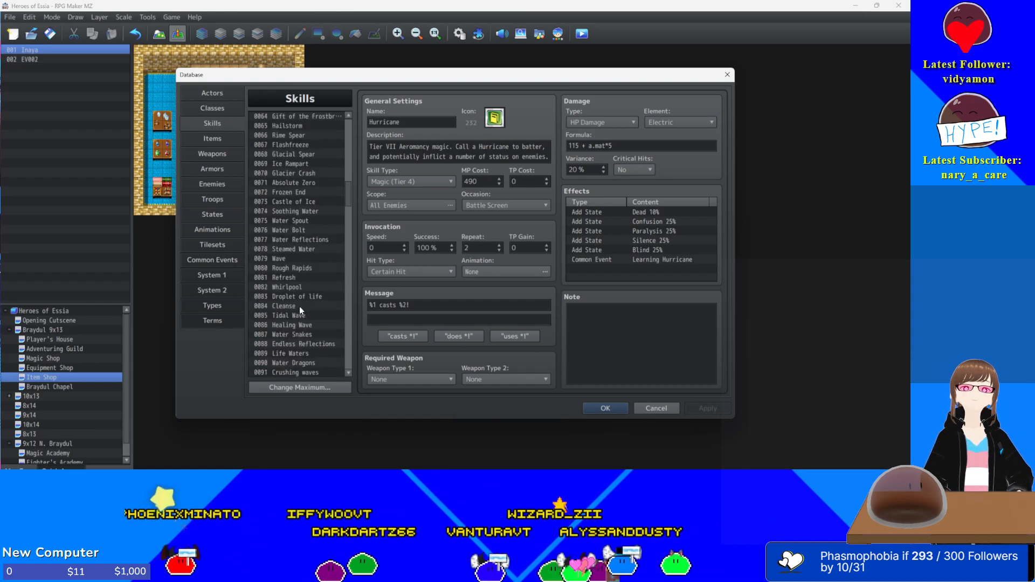
pyautogui.scroll(5, 299, 307)
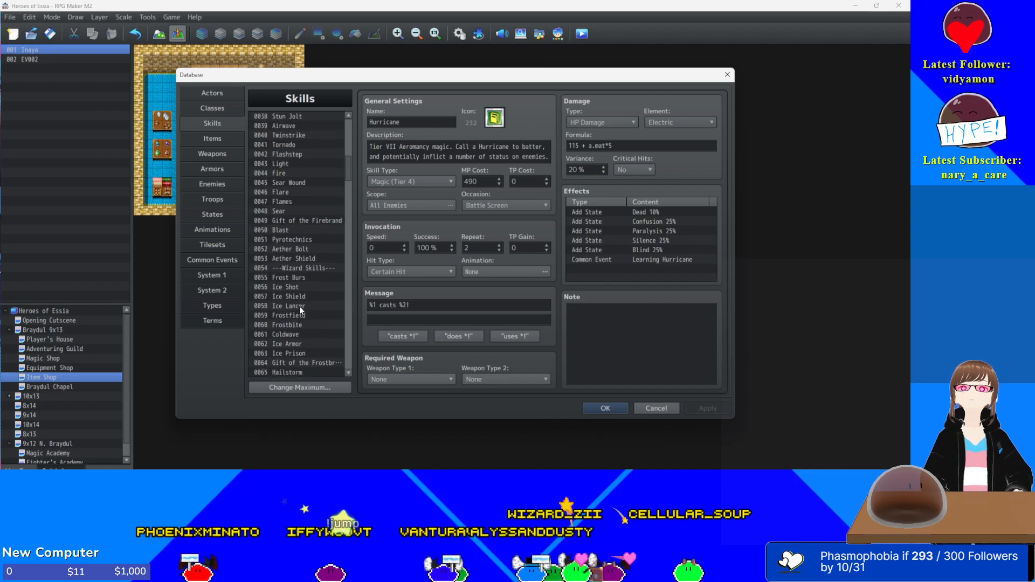
pyautogui.click(296, 161)
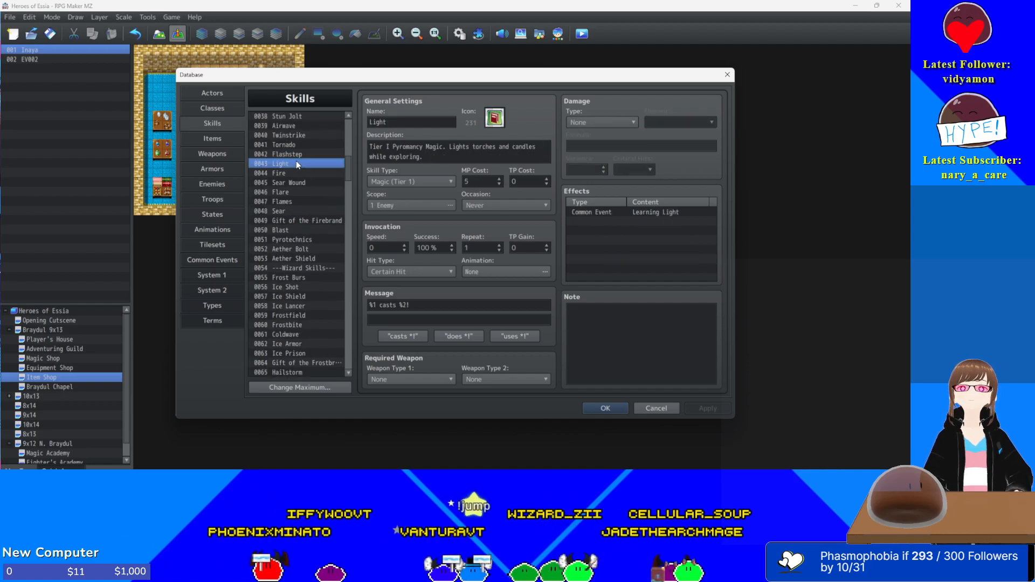
pyautogui.keyDown('shift'); pyautogui.click(300, 241); pyautogui.keyUp('shift')
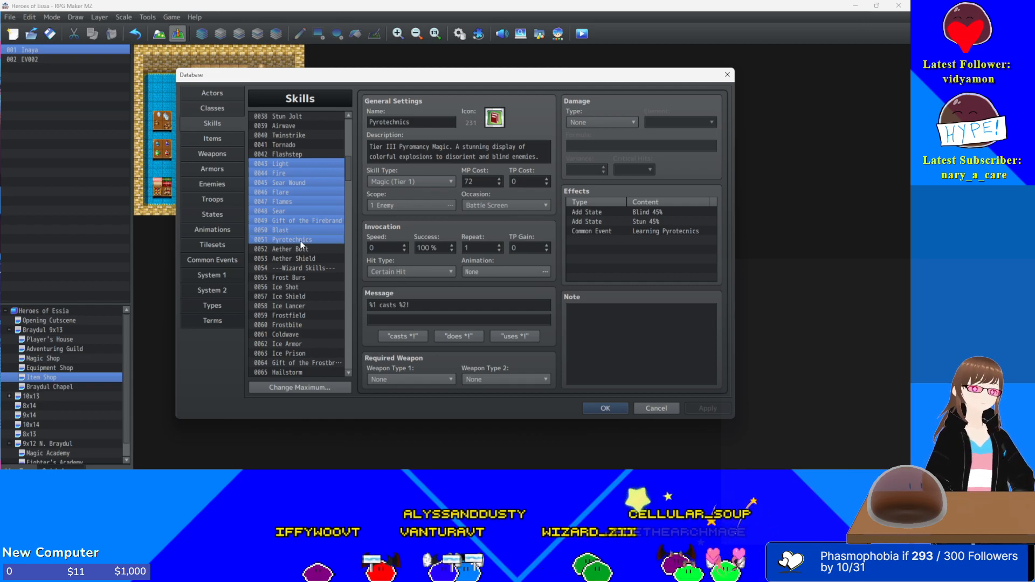
pyautogui.scroll(-20, 302, 247)
pyautogui.scroll(-1, 308, 270)
pyautogui.click(283, 315)
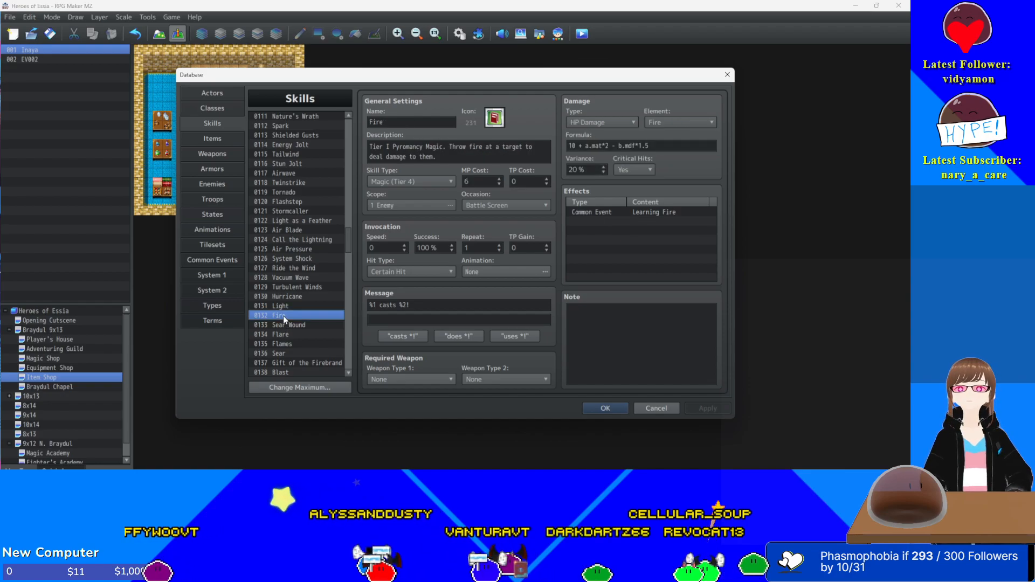
pyautogui.hotkey('ctrl', 'v')
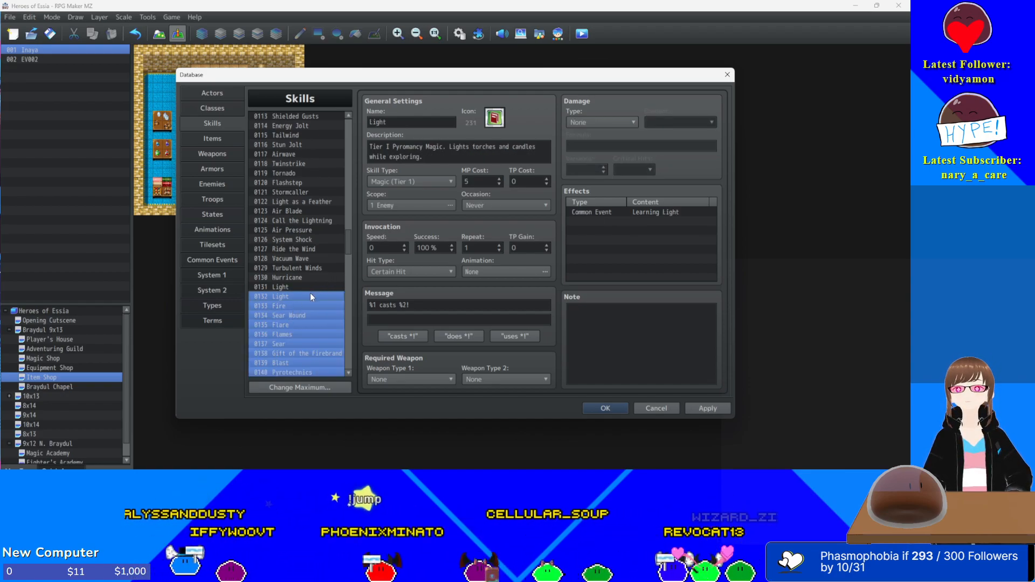
# - Paste the same copied skills again, starting one entry earlier at 0131
pyautogui.click(295, 287)
pyautogui.hotkey('ctrl', 'v')
pyautogui.scroll(-3, 296, 286)
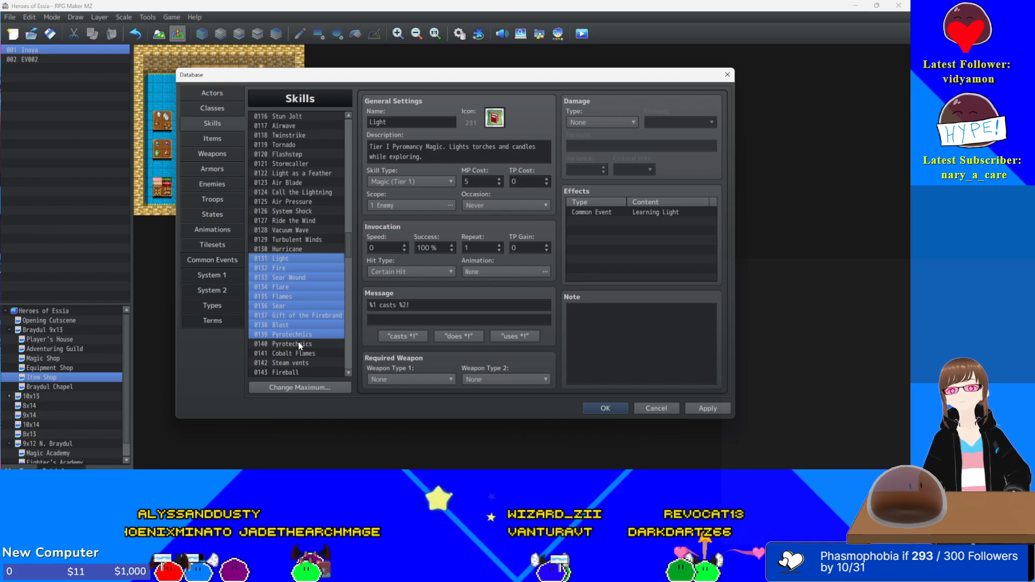
# - Set the skill type of the pasted Light, Fire and Sear Wound (0131–0133) to Magic (Tier 4)
pyautogui.click(410, 181)
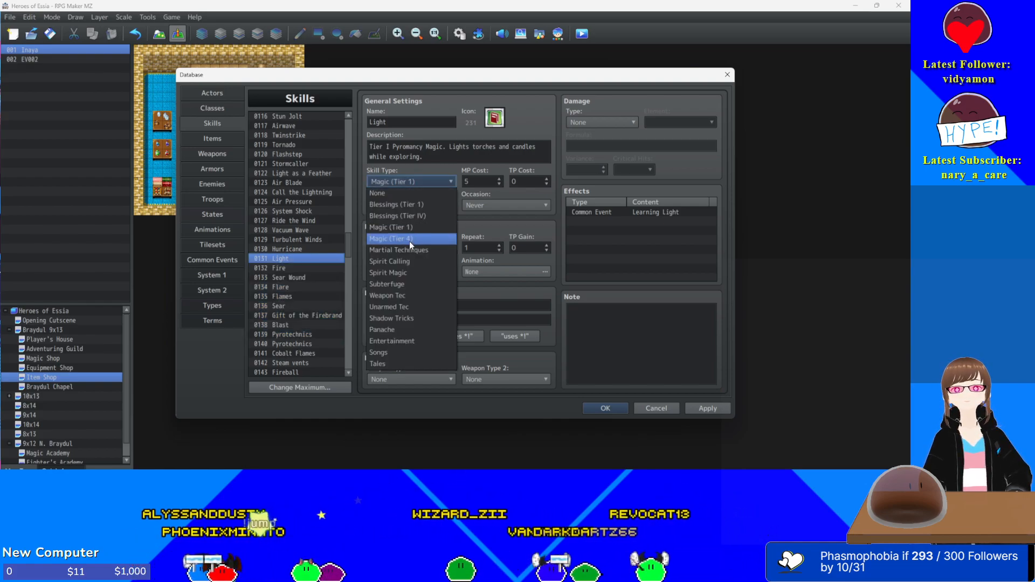
pyautogui.click(409, 241)
pyautogui.click(288, 265)
pyautogui.click(391, 181)
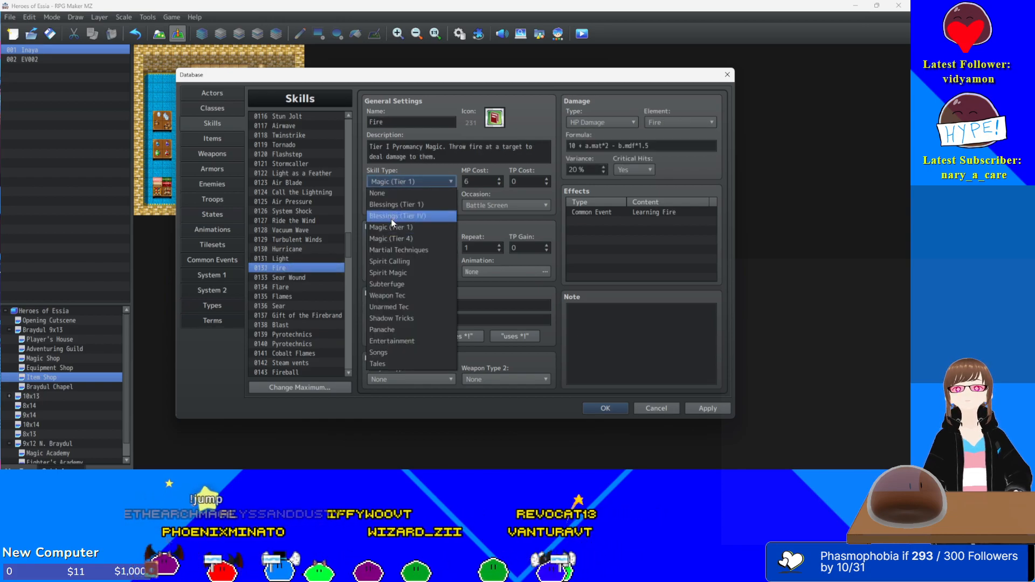
pyautogui.click(393, 236)
pyautogui.click(300, 277)
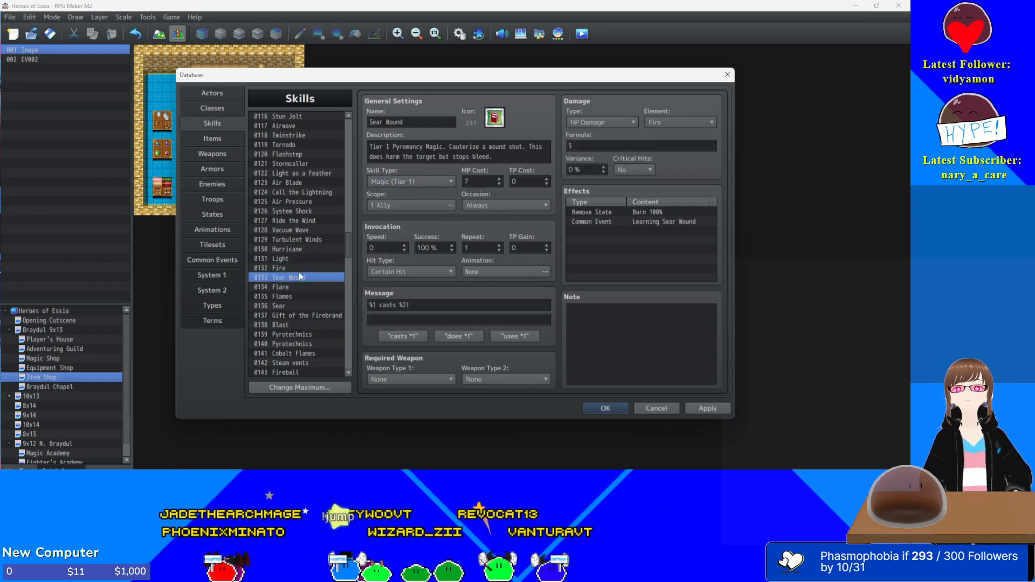
pyautogui.click(382, 182)
pyautogui.click(398, 241)
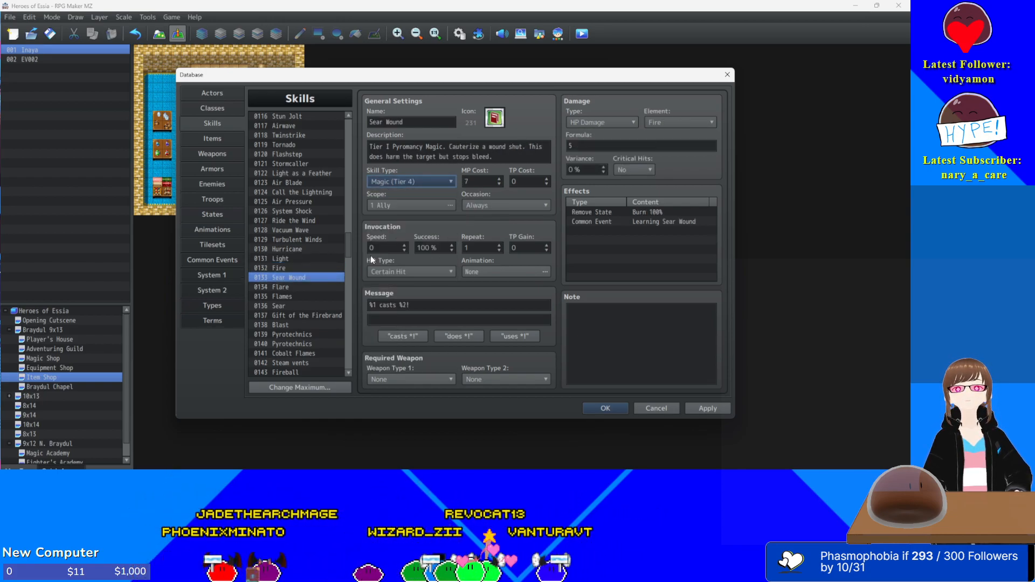
# - Set the skill type of Flare, Flames and Sear (0134–0136) to Magic (Tier 4)
pyautogui.click(311, 291)
pyautogui.click(418, 183)
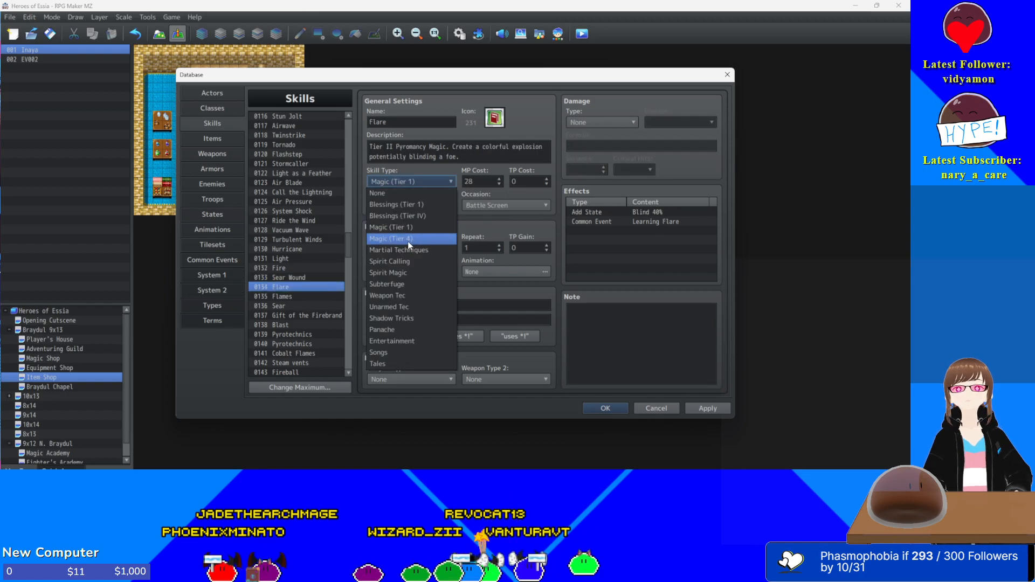
pyautogui.click(408, 241)
pyautogui.click(295, 296)
pyautogui.click(419, 181)
pyautogui.click(397, 238)
pyautogui.click(292, 306)
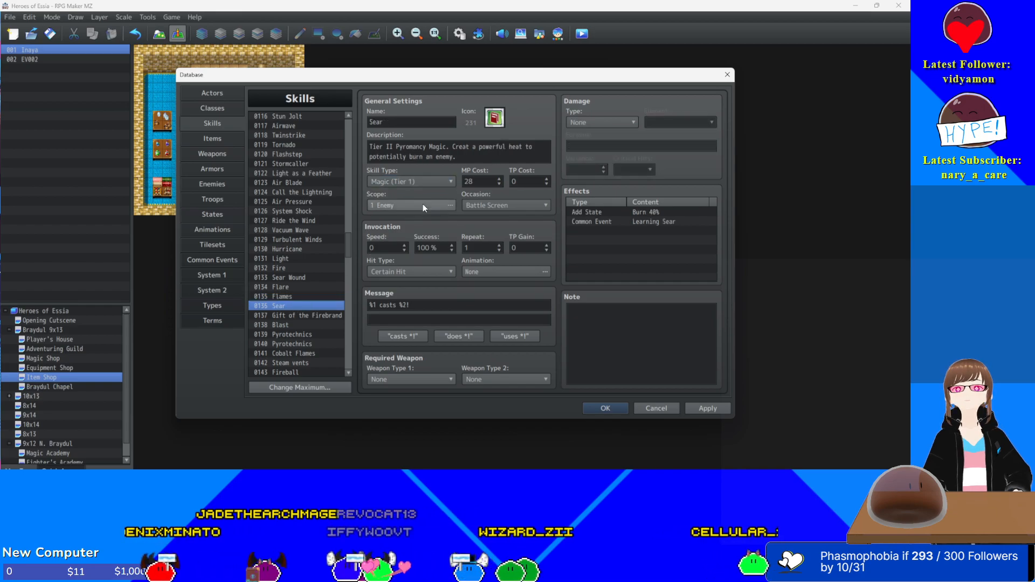
pyautogui.click(421, 182)
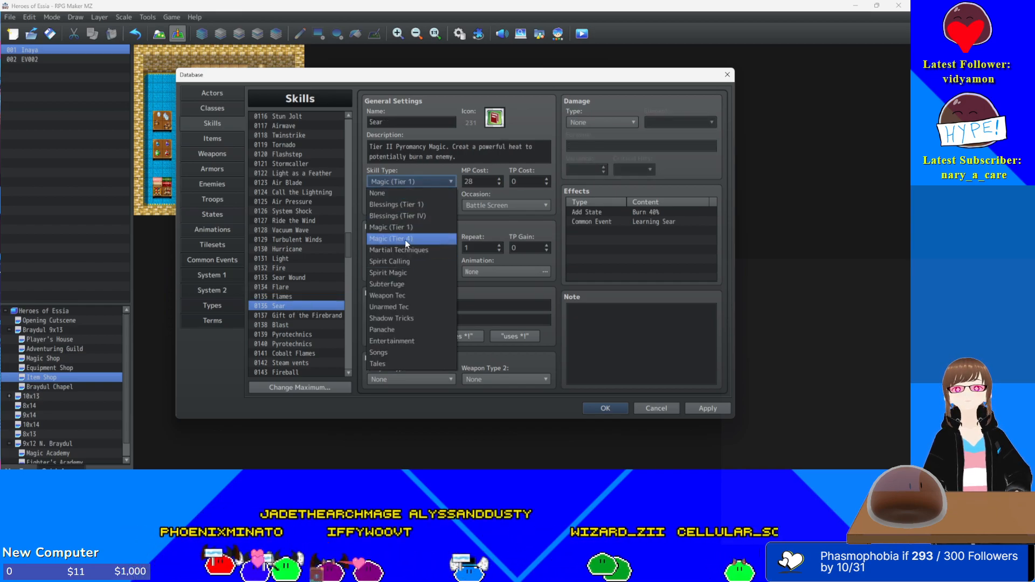
pyautogui.click(406, 241)
# - Set the skill type of Gift of the Firebrand and Blast (0137–0138) to Magic (Tier 4)
pyautogui.click(304, 315)
pyautogui.click(424, 181)
pyautogui.click(405, 239)
pyautogui.click(295, 325)
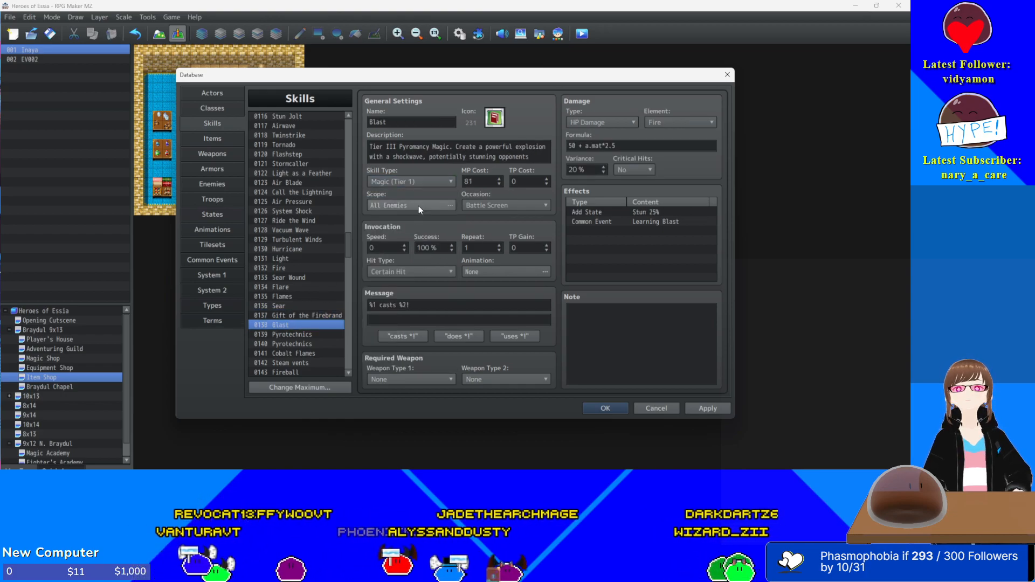
pyautogui.click(423, 182)
pyautogui.click(407, 236)
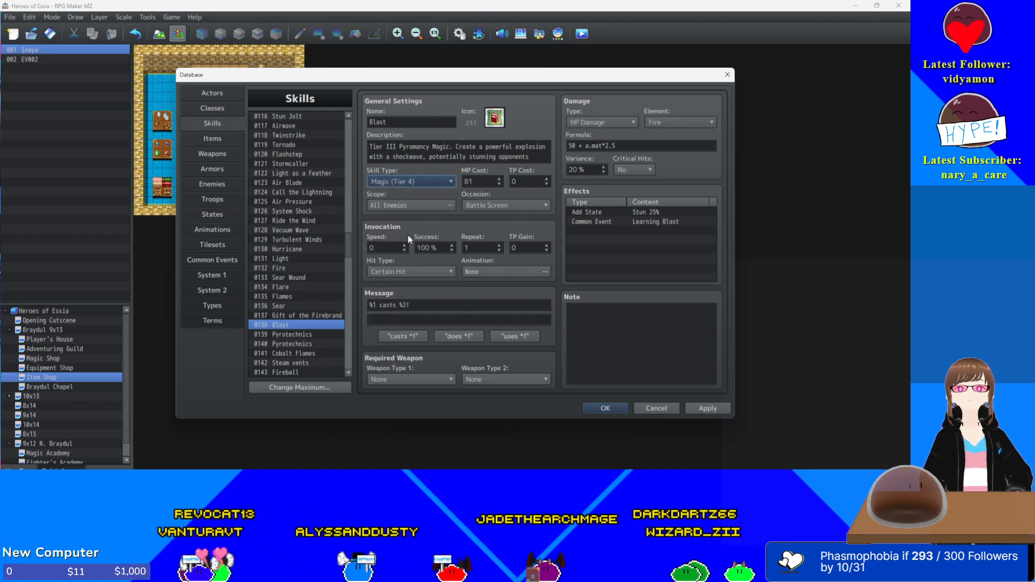
# - Choose skill type Magic (Tier 1) for Pyrotechnics 0139 and Magic (Tier 4) for the duplicate Pyrotechnics in 0140
pyautogui.click(298, 333)
pyautogui.click(436, 181)
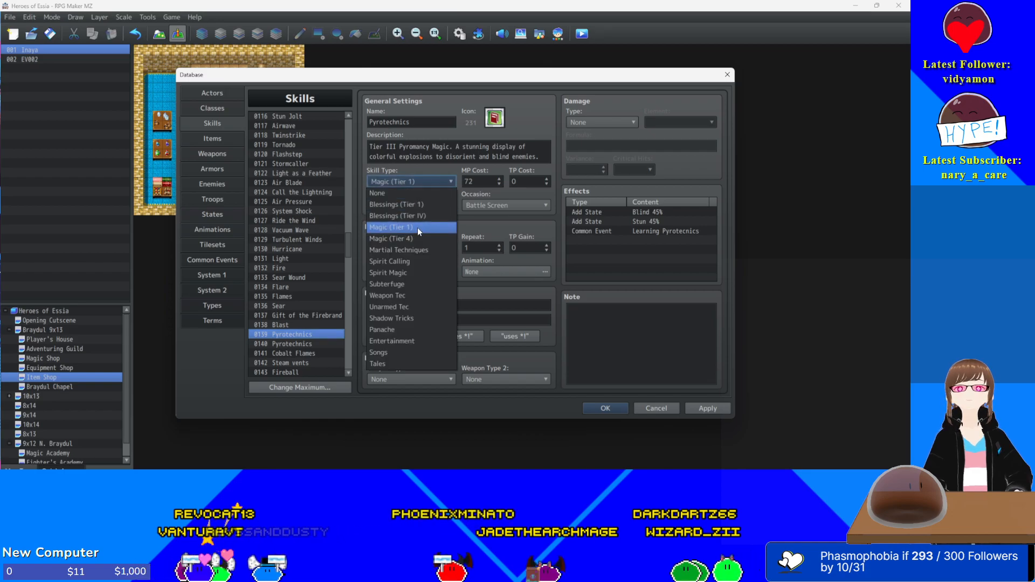
pyautogui.click(418, 229)
pyautogui.click(318, 343)
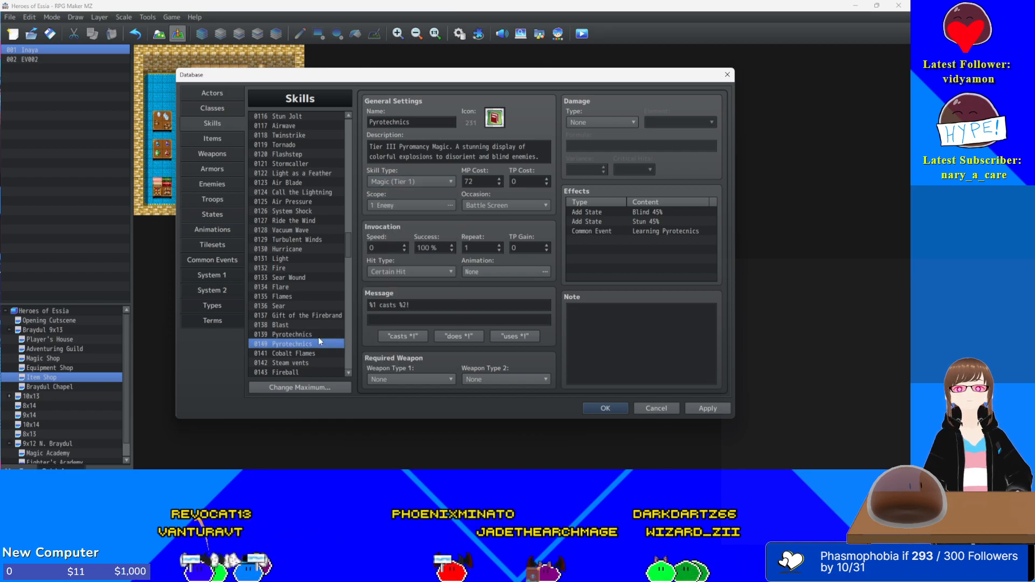
pyautogui.click(426, 182)
pyautogui.click(413, 237)
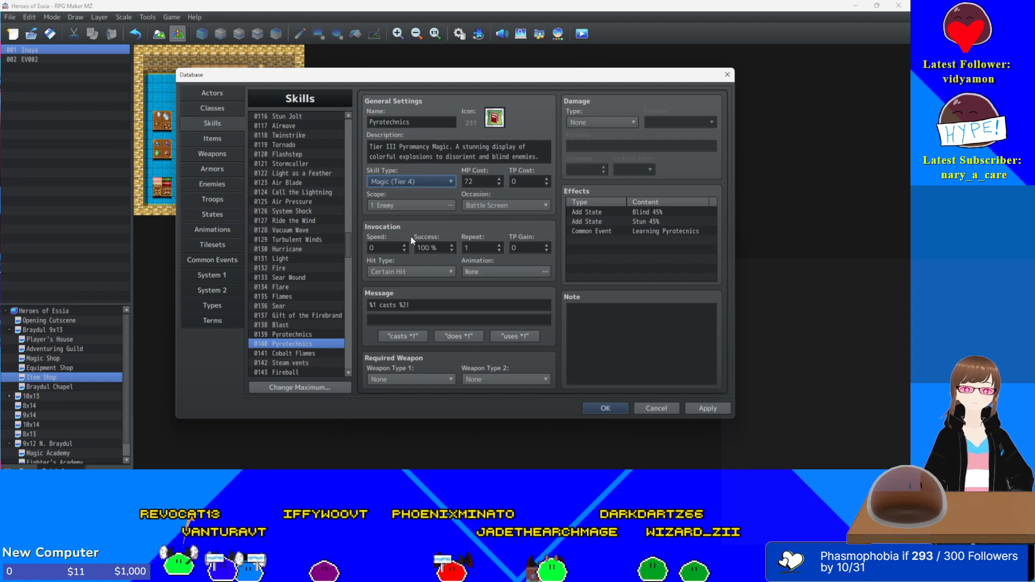
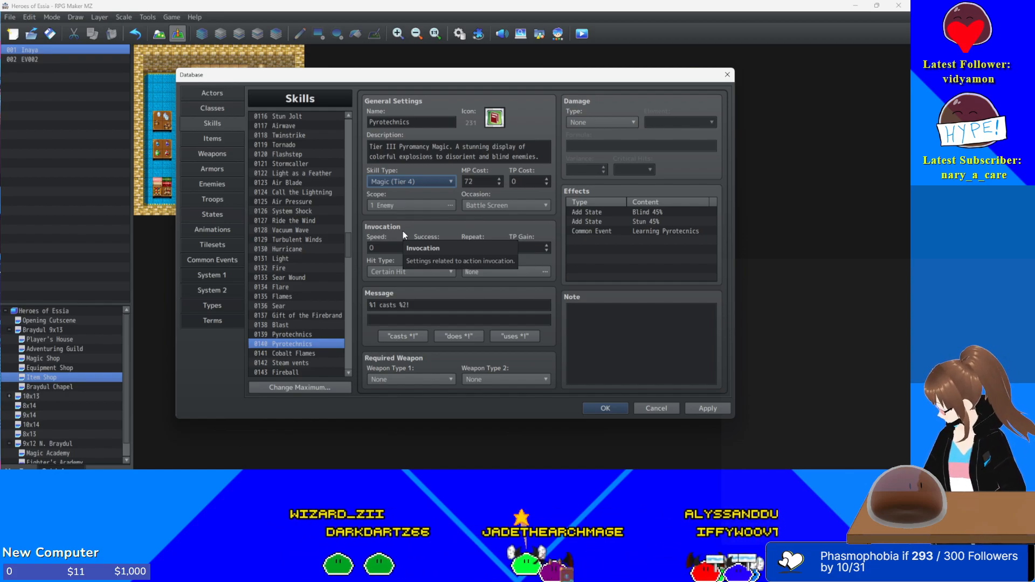
# - Rename skill 0140 as Heatwave and change the tier in its description to IV
pyautogui.doubleClick(439, 123)
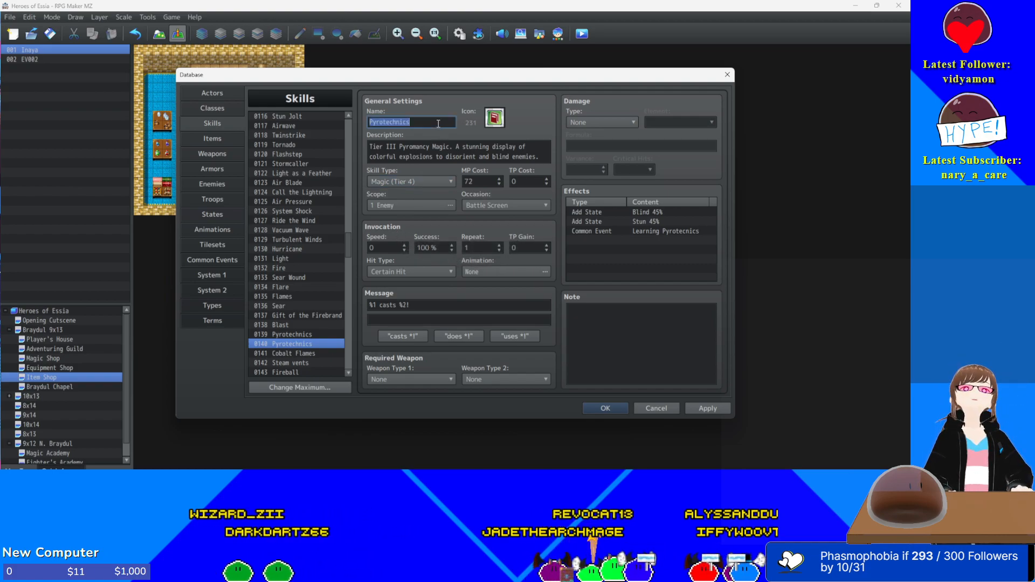
pyautogui.write('Heatwave')
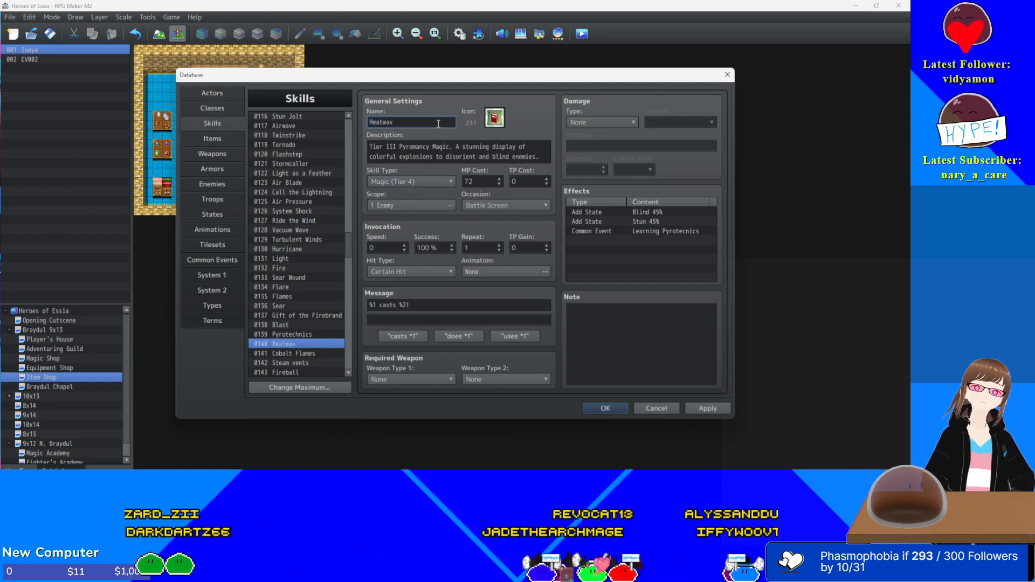
pyautogui.click(396, 147)
pyautogui.press('BackSpace')
pyautogui.press('BackSpace')
pyautogui.write('V')
# - Replace the rest of Heatwave's description after "Pyromancy Magic." with "Create a very hot wave that"
pyautogui.moveTo(548, 157); pyautogui.dragTo(452, 144)
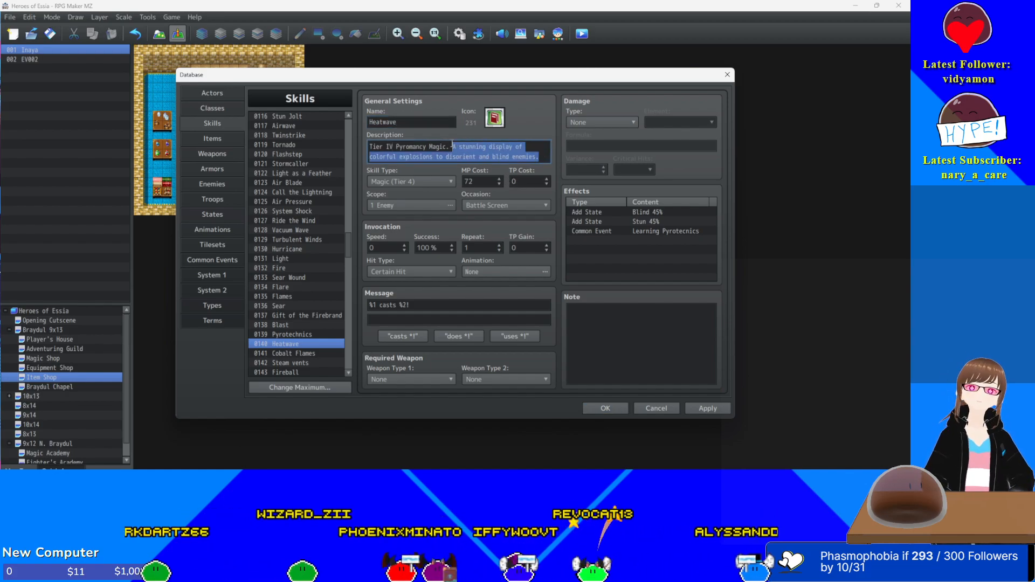
pyautogui.write('Create a very ')
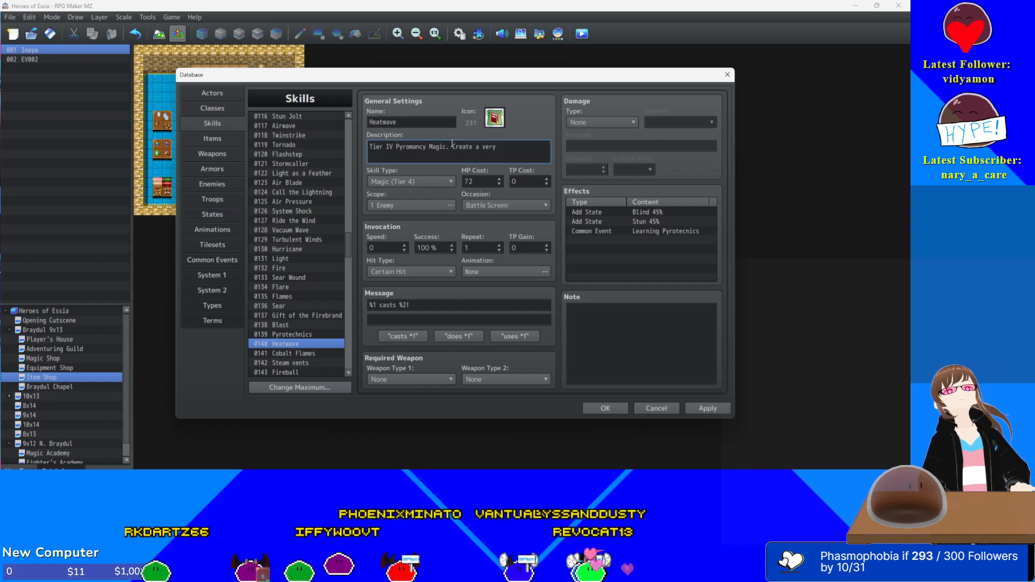
pyautogui.write('hot wave t')
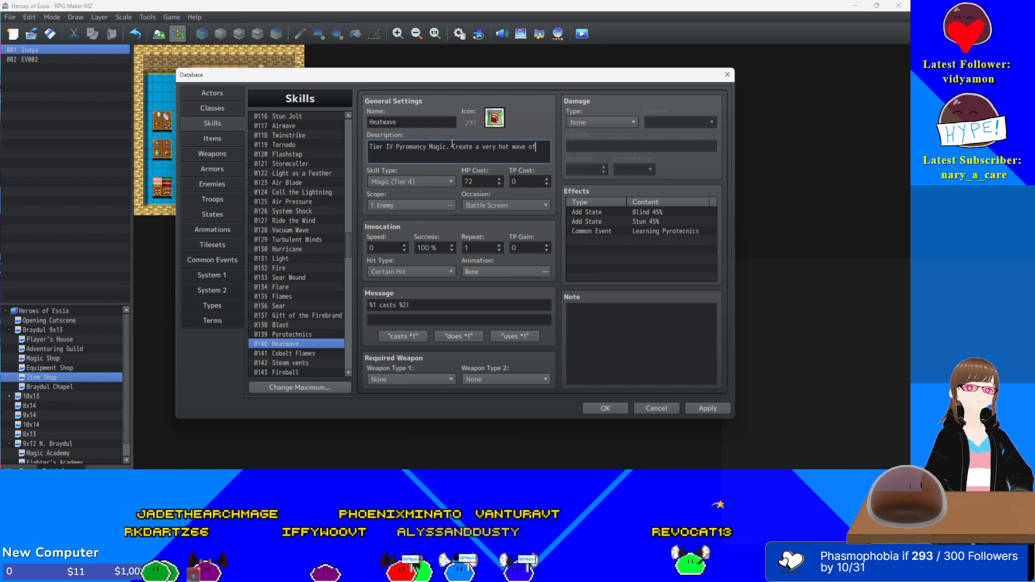
pyautogui.write('hat c')
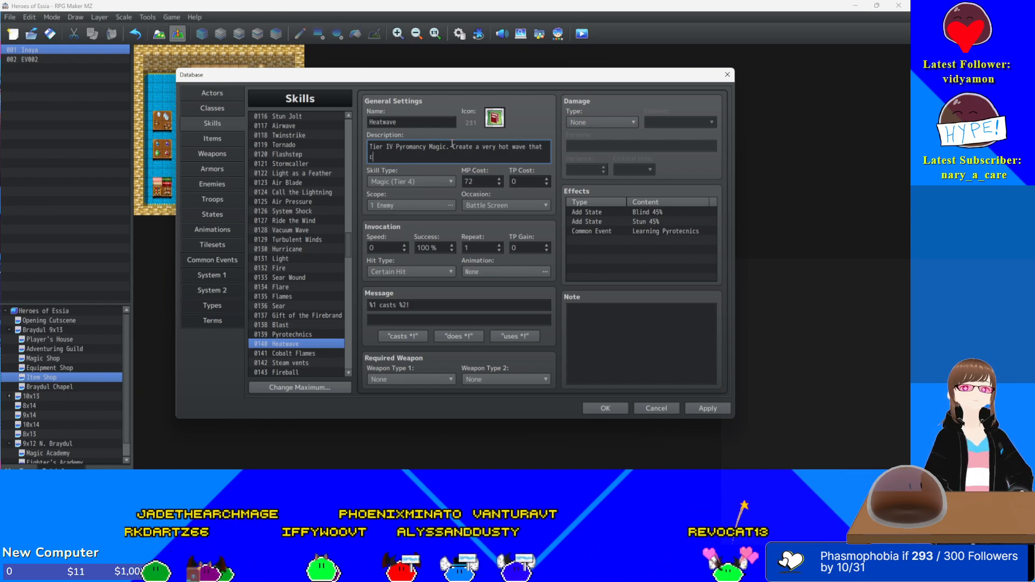
pyautogui.press('BackSpace')
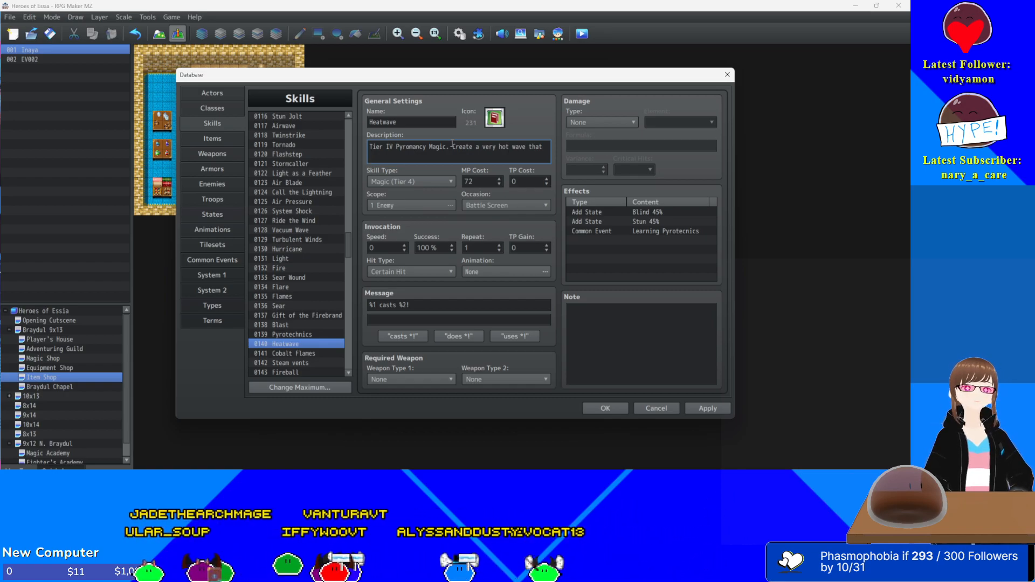
# - Set Heatwave's scope to All Enemies
pyautogui.click(416, 208)
pyautogui.click(433, 236)
pyautogui.click(493, 286)
# - Complete Heatwave's description with "deals fire damage to your enemies."
pyautogui.click(434, 156)
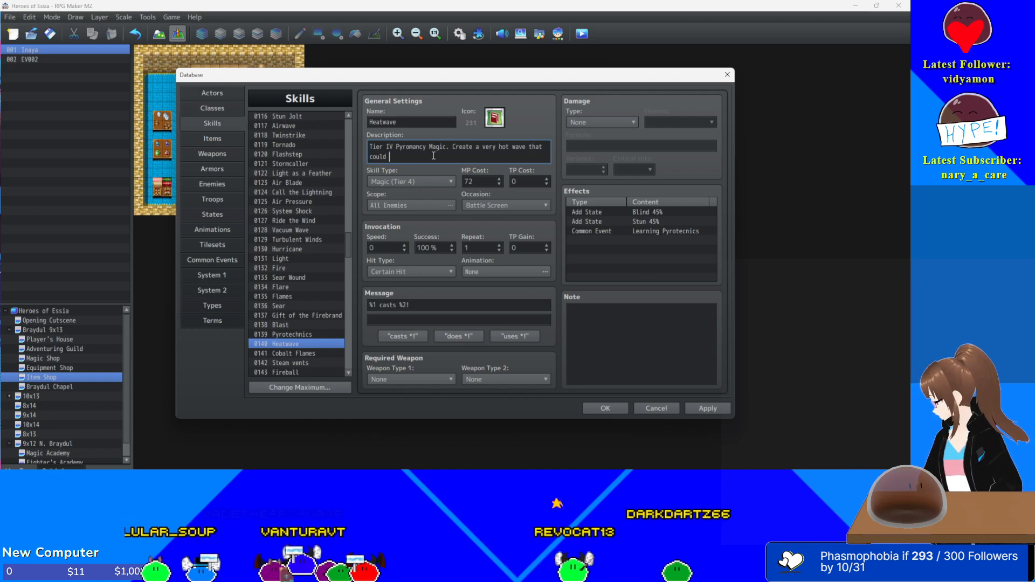
pyautogui.press('BackSpace')
pyautogui.press('BackSpace')
pyautogui.press('BackSpace')
pyautogui.press('BackSpace')
pyautogui.press('BackSpace')
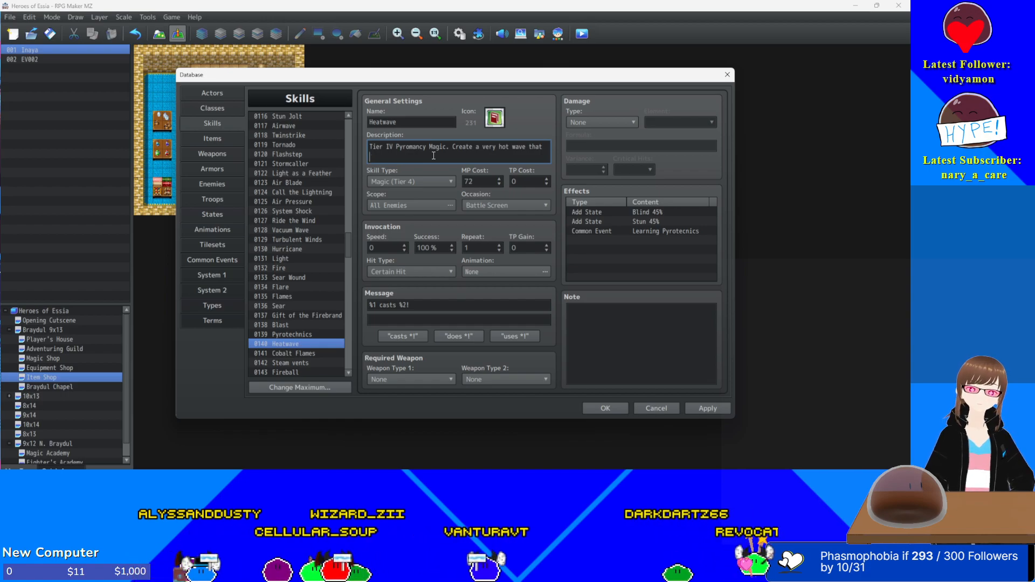
pyautogui.write('d')
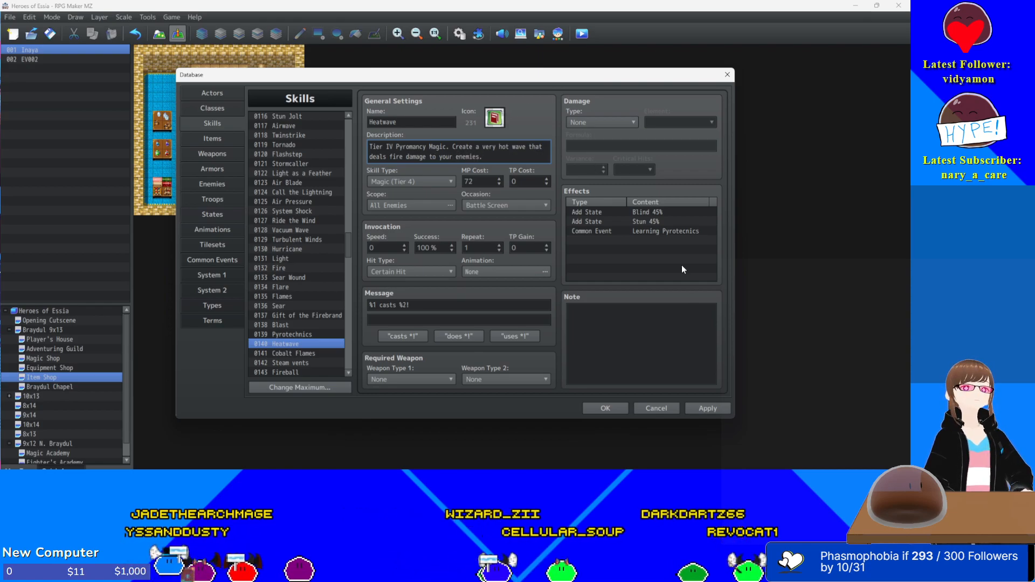
# - Delete the Blind and Stun state effects from Heatwave
pyautogui.click(667, 213)
pyautogui.press('Delete')
pyautogui.press('Delete')
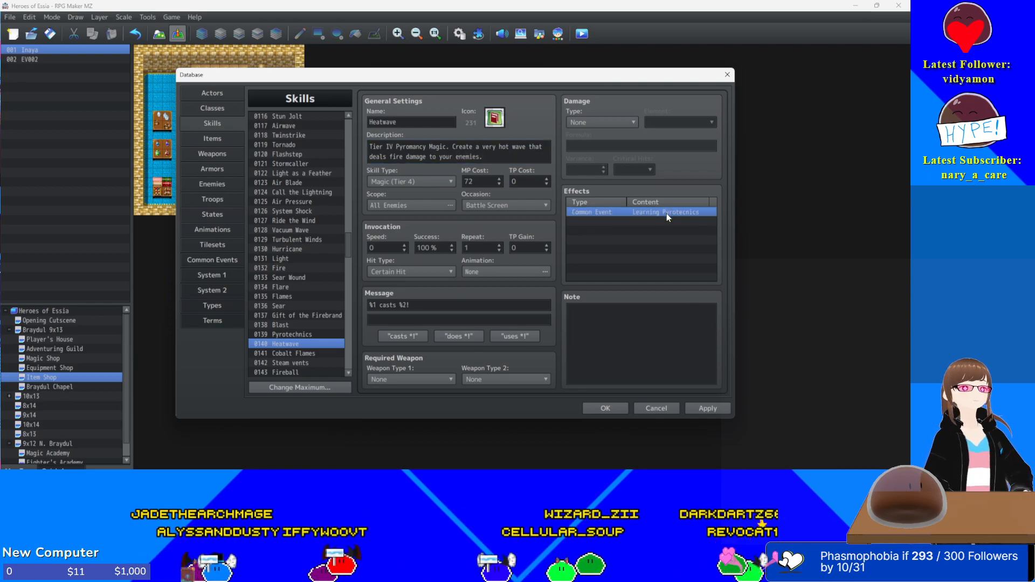
# - Change Heatwave's common event effect from Pyrotechnics to Learning Heatwave
pyautogui.doubleClick(666, 214)
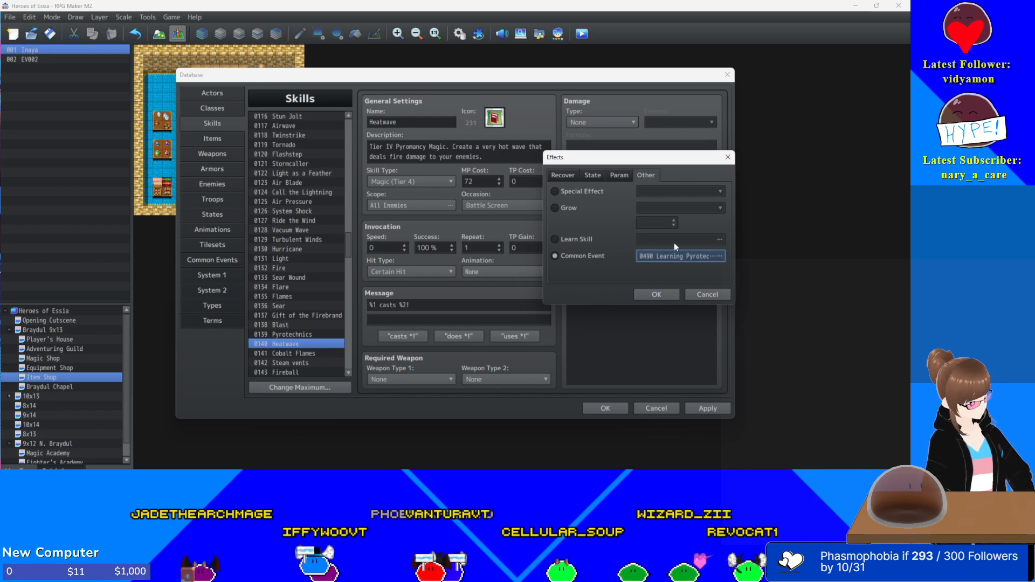
pyautogui.click(674, 243)
pyautogui.doubleClick(668, 228)
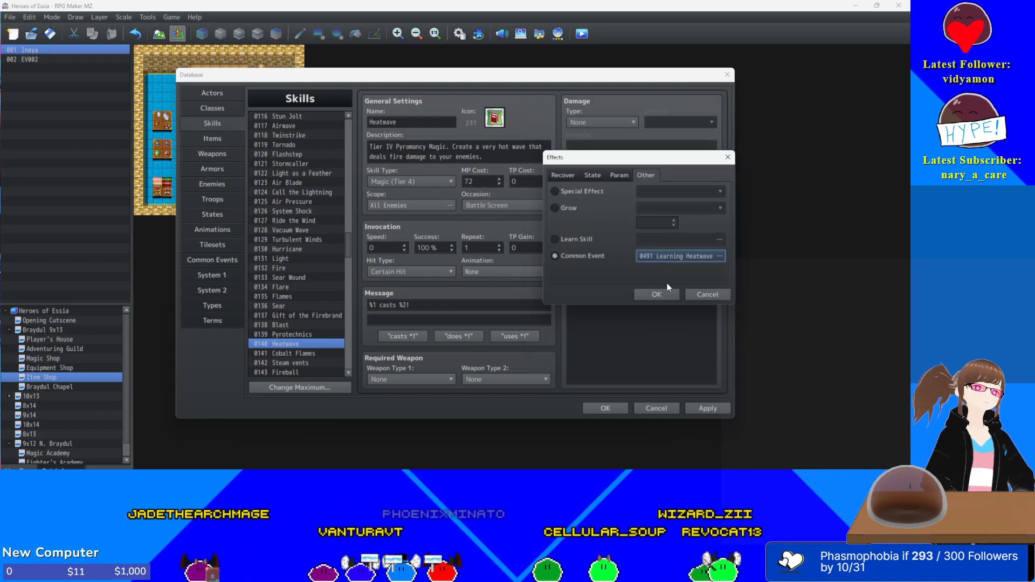
pyautogui.click(658, 294)
# - Set Heatwave's damage type to HP Damage with the Fire element
pyautogui.click(609, 123)
pyautogui.click(608, 141)
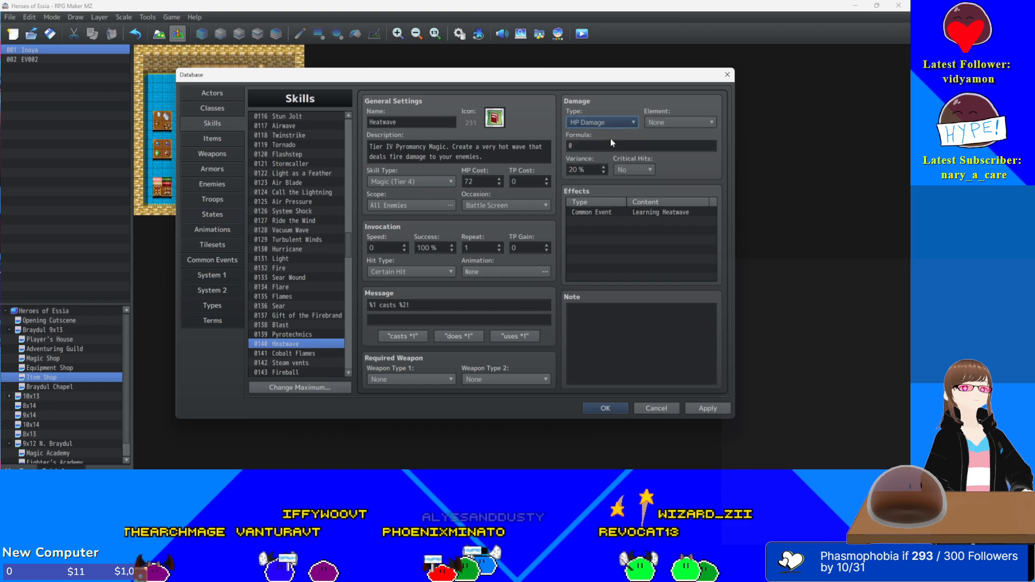
pyautogui.click(654, 123)
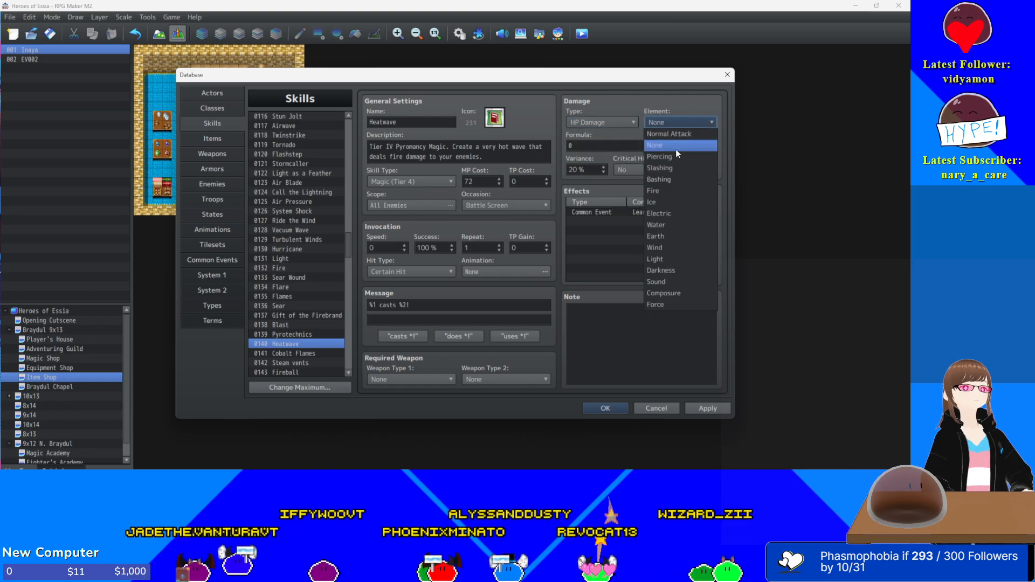
pyautogui.click(670, 192)
# - Enter 60 + a.mat*3.5 as Heatwave's damage formula and apply the changes
pyautogui.press('Tab')
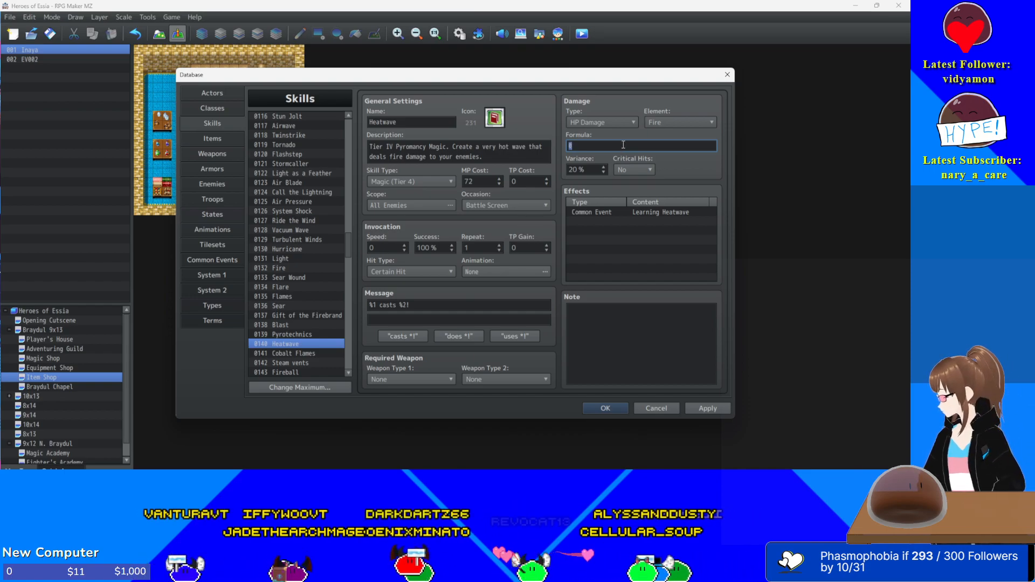
pyautogui.write('60 +')
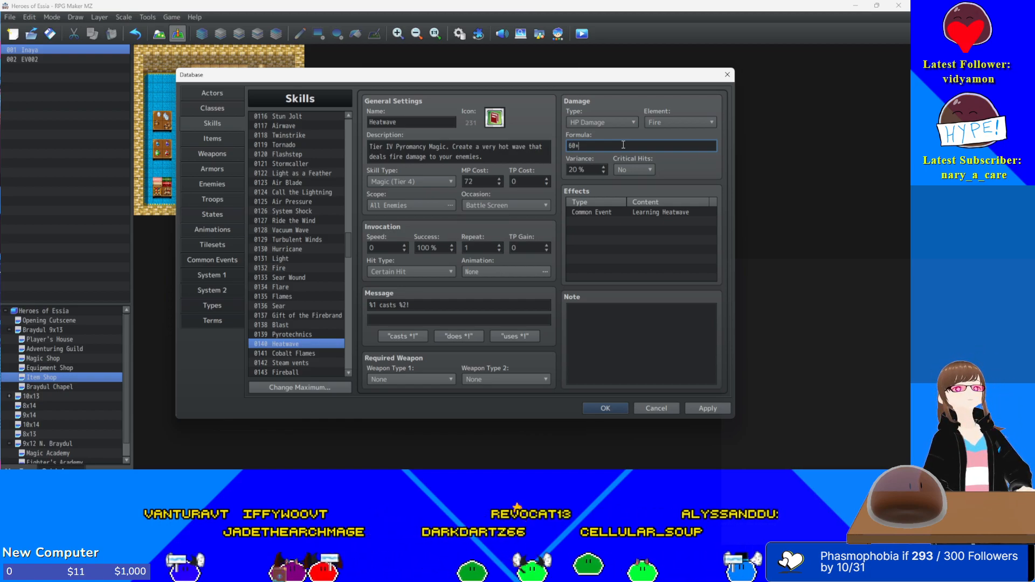
pyautogui.write(' a.matk*')
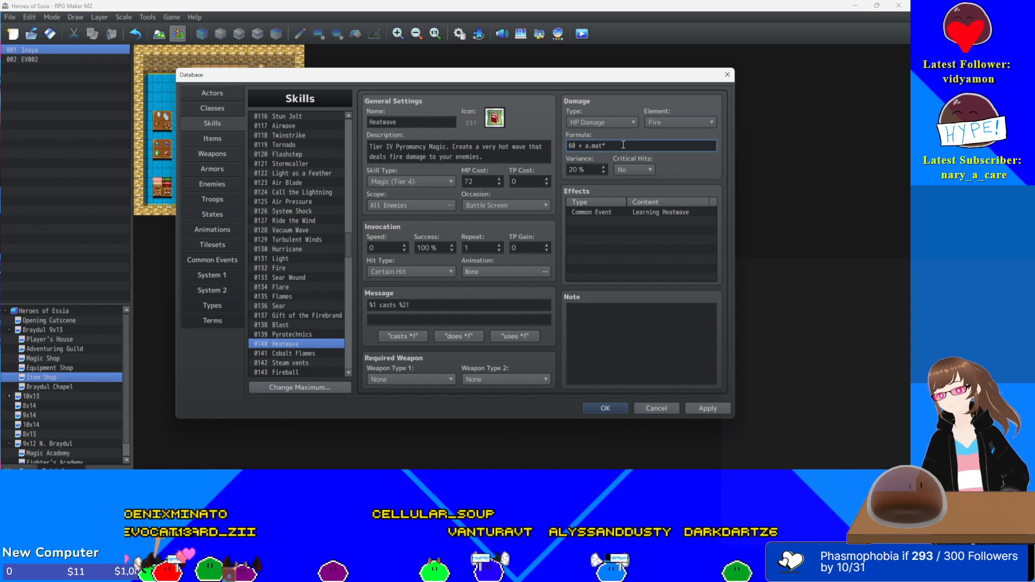
pyautogui.write('3.5')
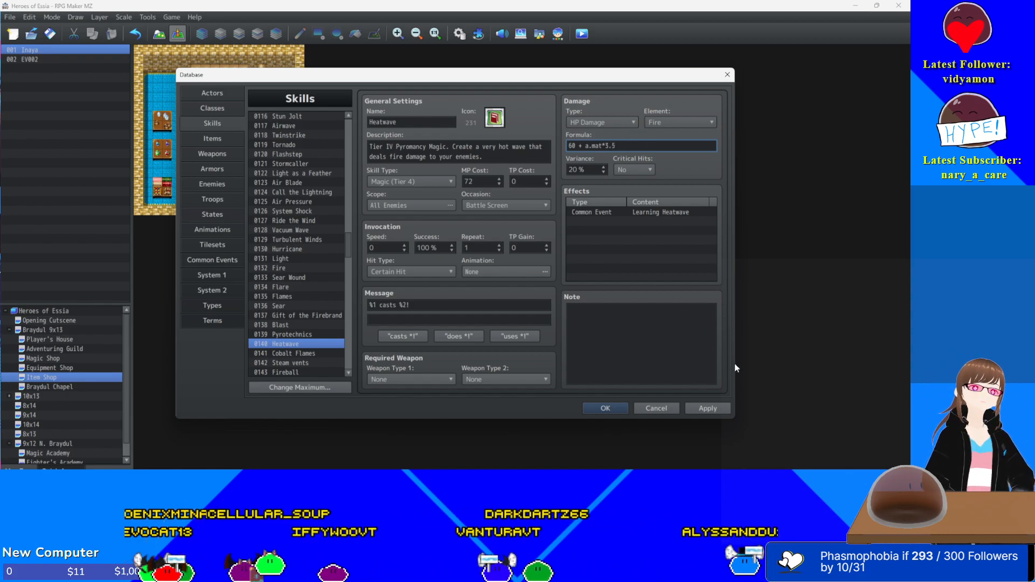
pyautogui.click(702, 404)
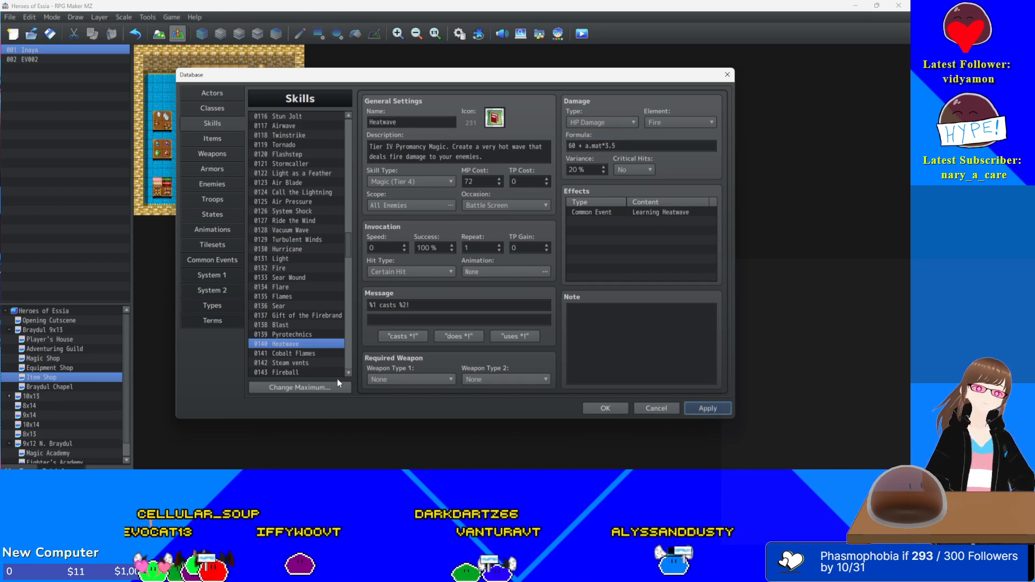
# - Set the Burn chance of the Cobalt Flames skill to 35% and apply the change
pyautogui.click(272, 354)
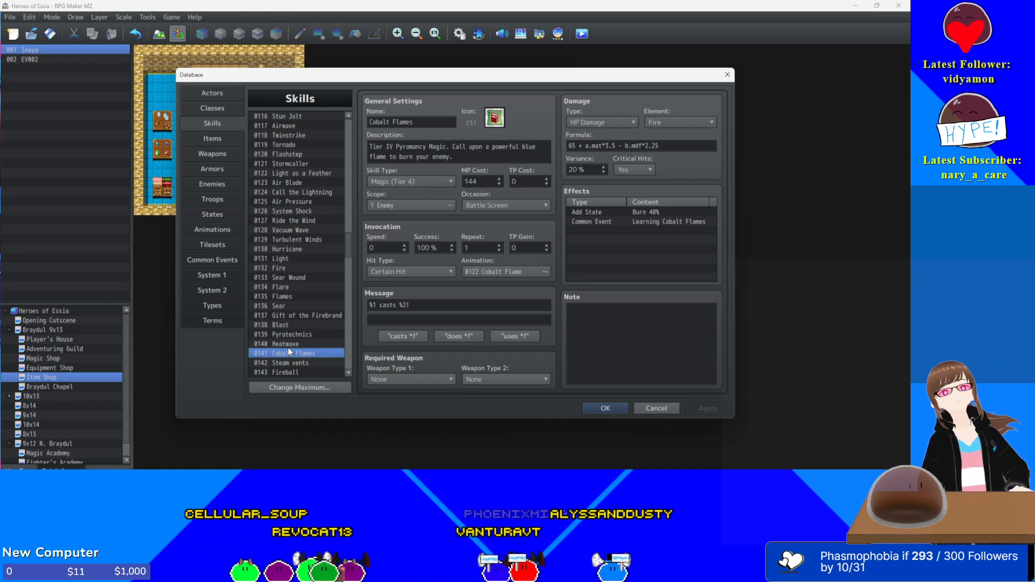
pyautogui.click(288, 344)
pyautogui.click(291, 351)
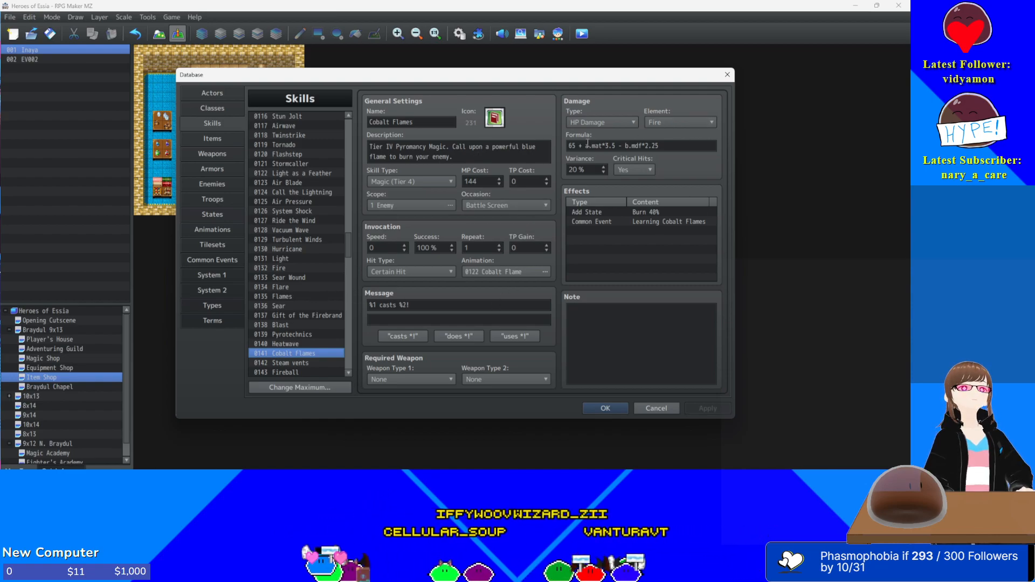
pyautogui.moveTo(576, 144)
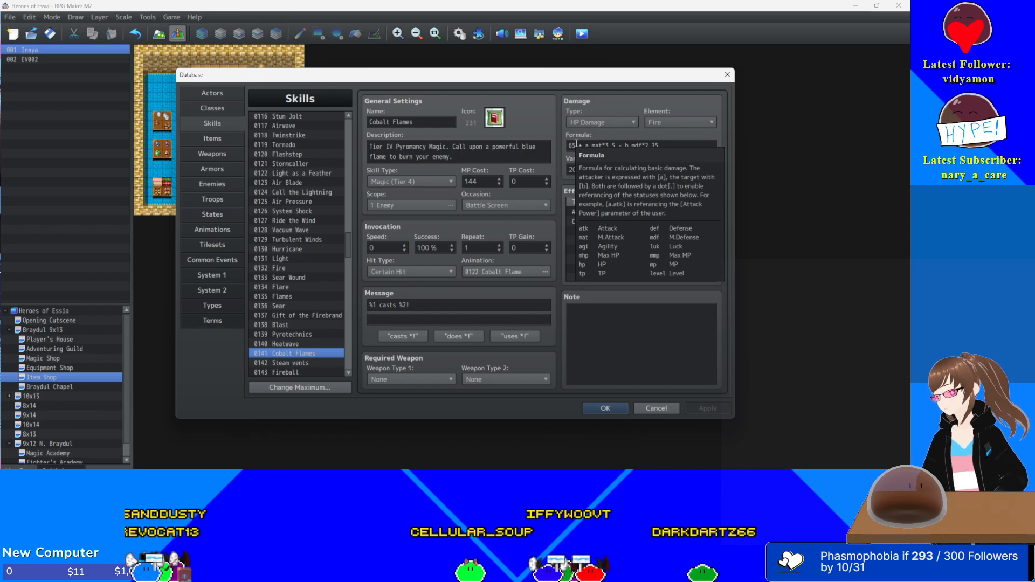
pyautogui.moveTo(625, 147)
pyautogui.click(643, 213)
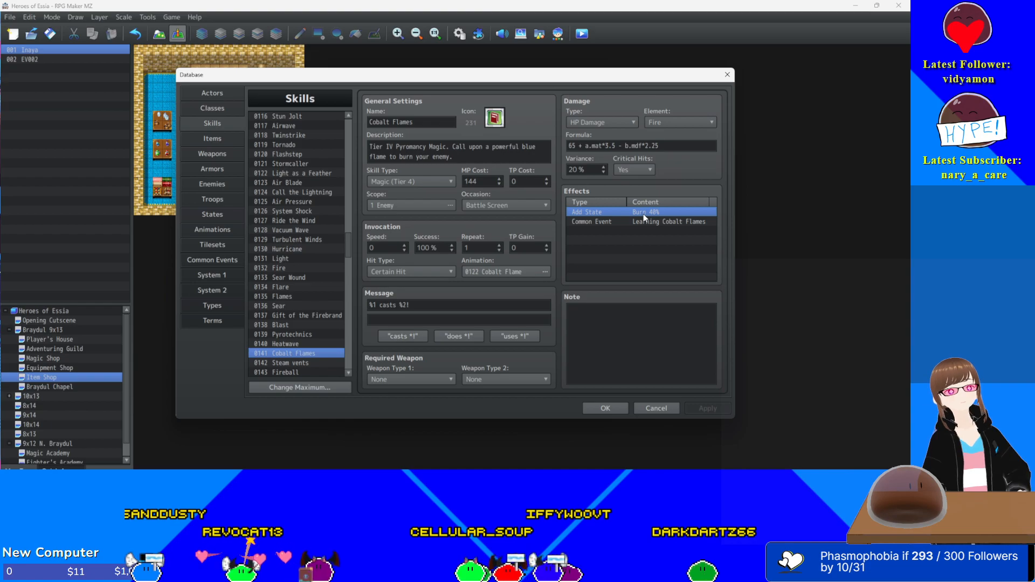
pyautogui.doubleClick(643, 214)
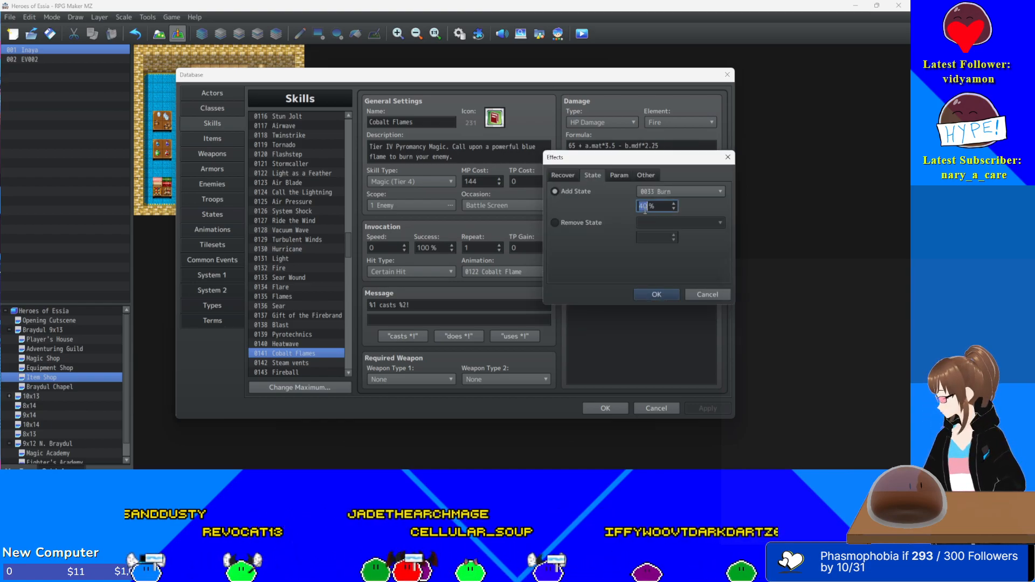
pyautogui.doubleClick(644, 207)
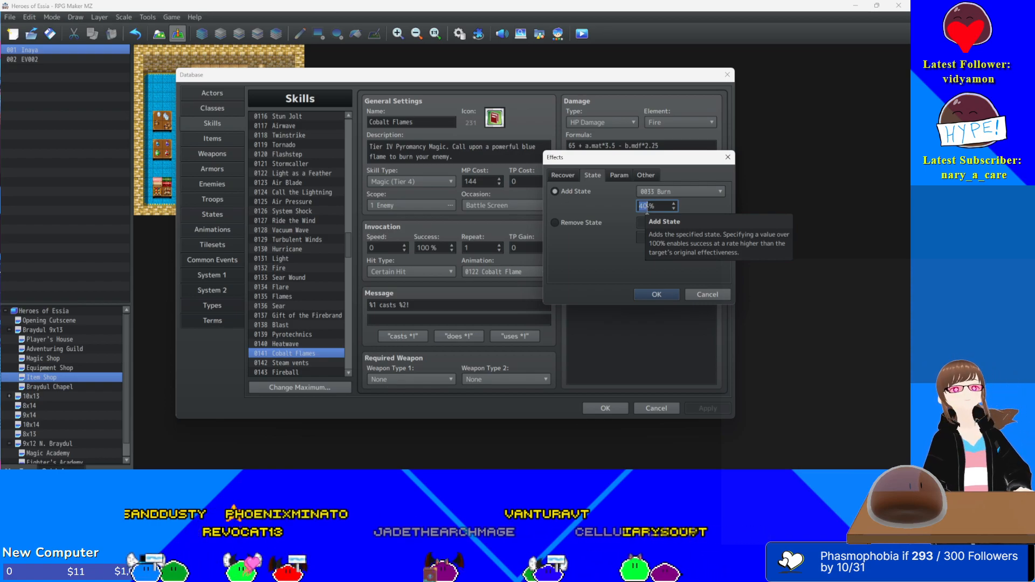
pyautogui.write('3')
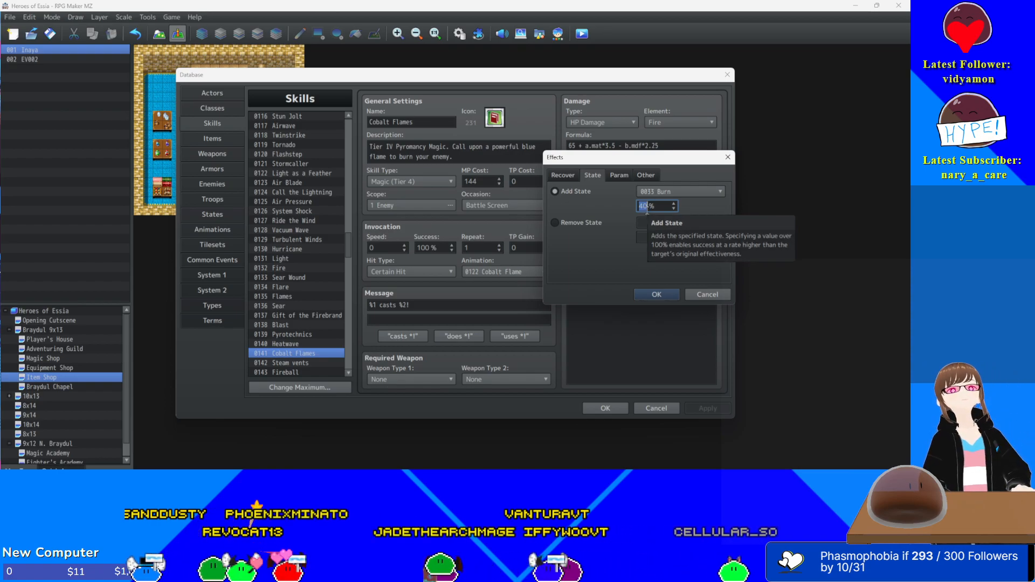
pyautogui.write('5')
pyautogui.press('Return')
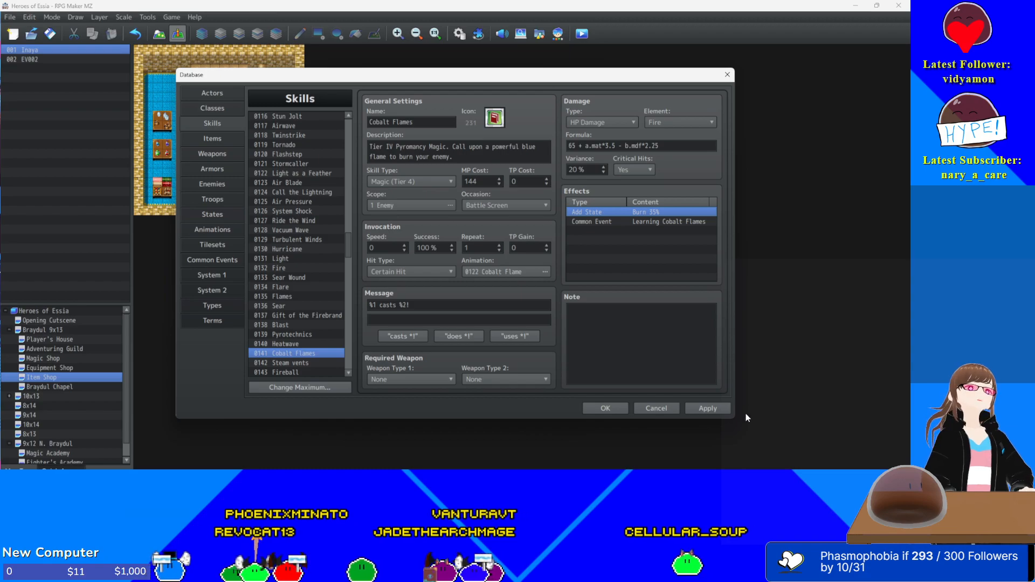
pyautogui.click(719, 413)
# - Change the damage formula of the Steam vents skill to 50 + a.mat*3
pyautogui.scroll(-3, 325, 344)
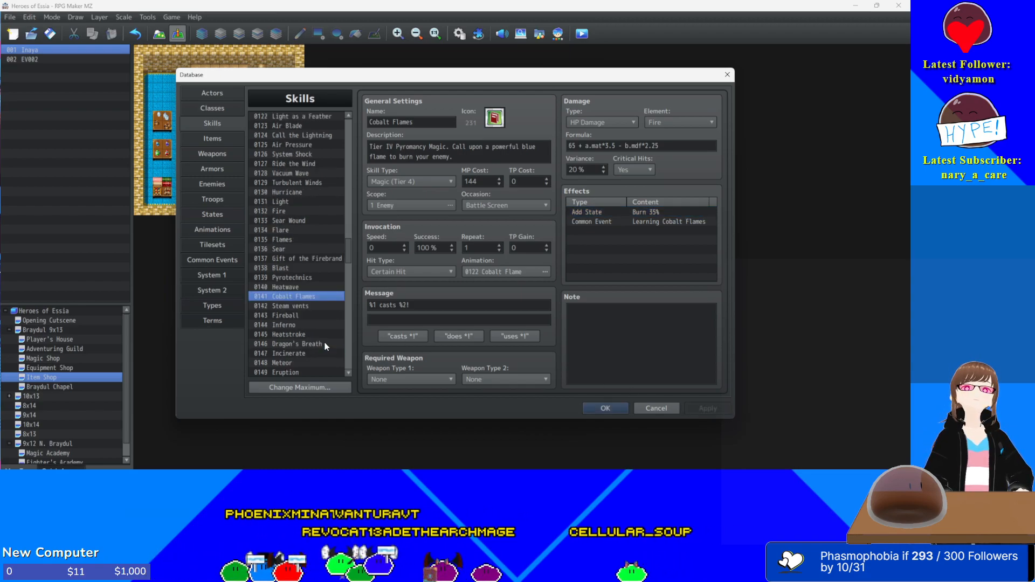
pyautogui.click(296, 279)
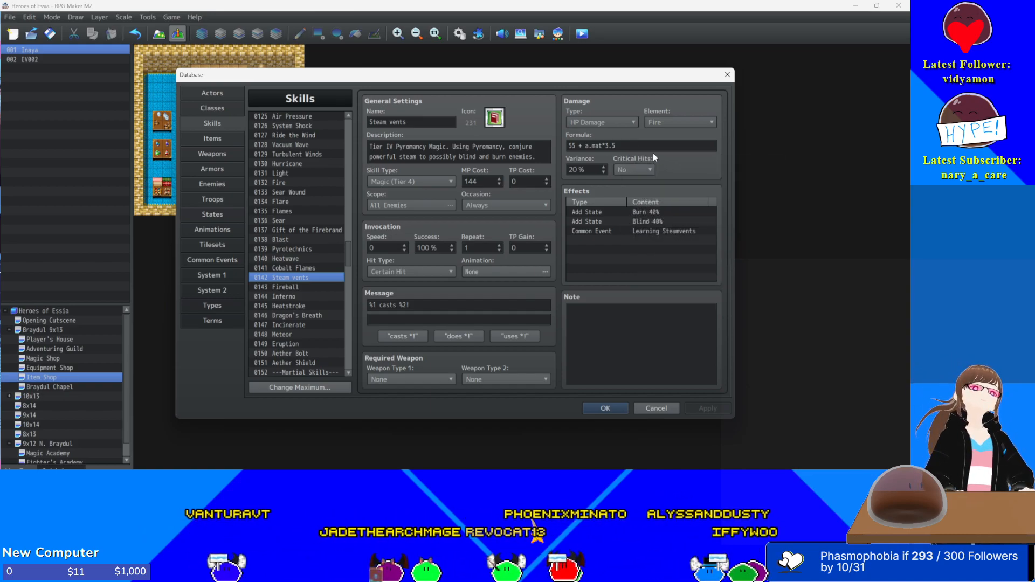
pyautogui.doubleClick(573, 146)
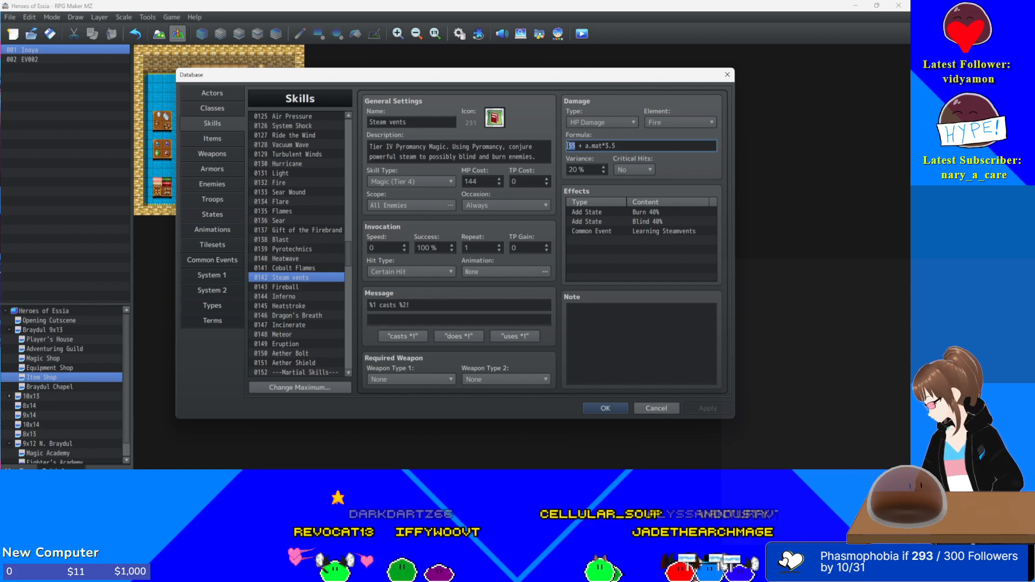
pyautogui.write('50')
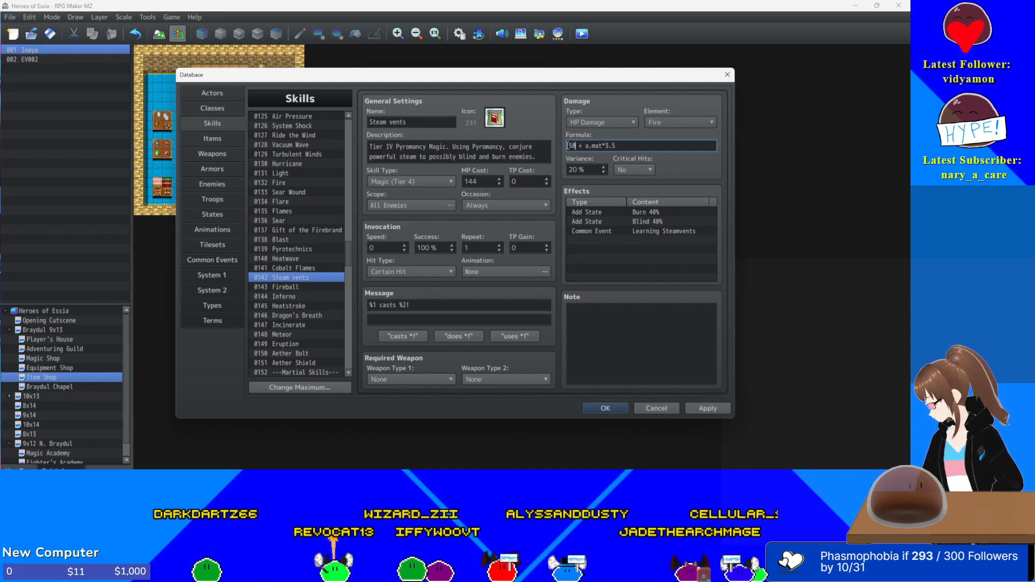
pyautogui.click(635, 147)
pyautogui.press('BackSpace')
pyautogui.press('BackSpace')
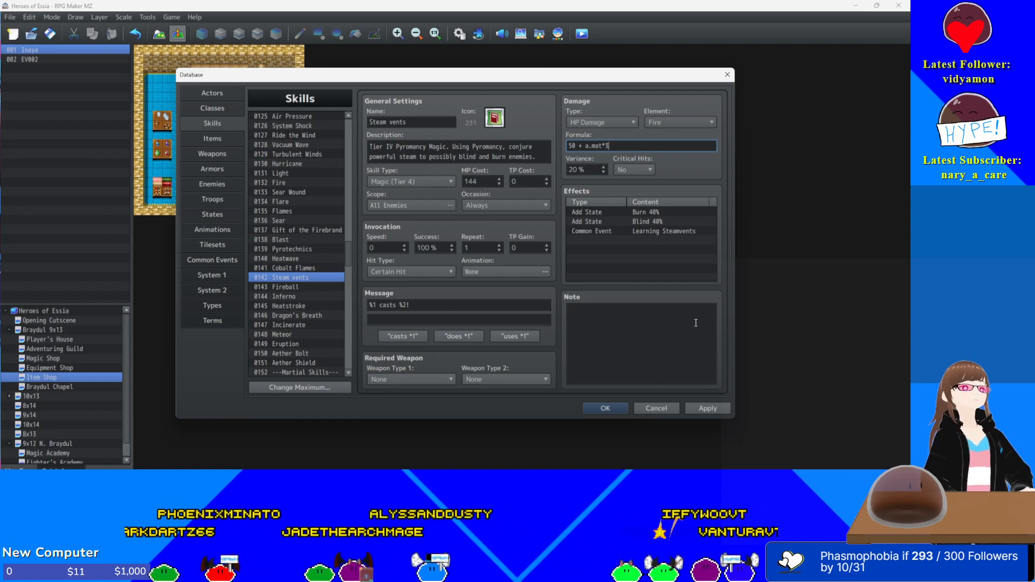
# - Set the Burn and Blind chances of Steam vents to 25% each and apply the changes
pyautogui.doubleClick(655, 212)
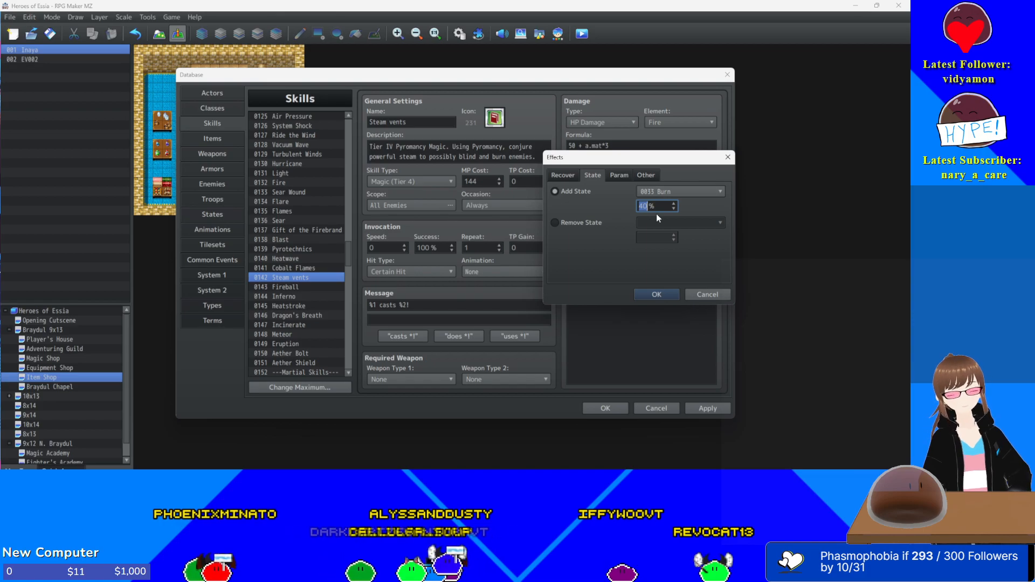
pyautogui.write('2')
pyautogui.press('Return')
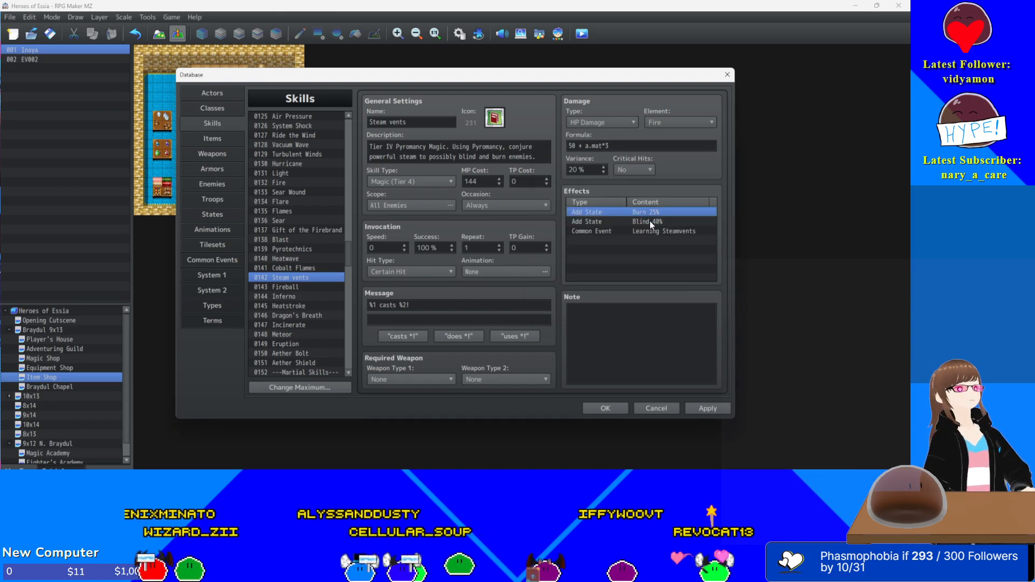
pyautogui.doubleClick(649, 221)
pyautogui.write('25')
pyautogui.press('Return')
pyautogui.click(708, 408)
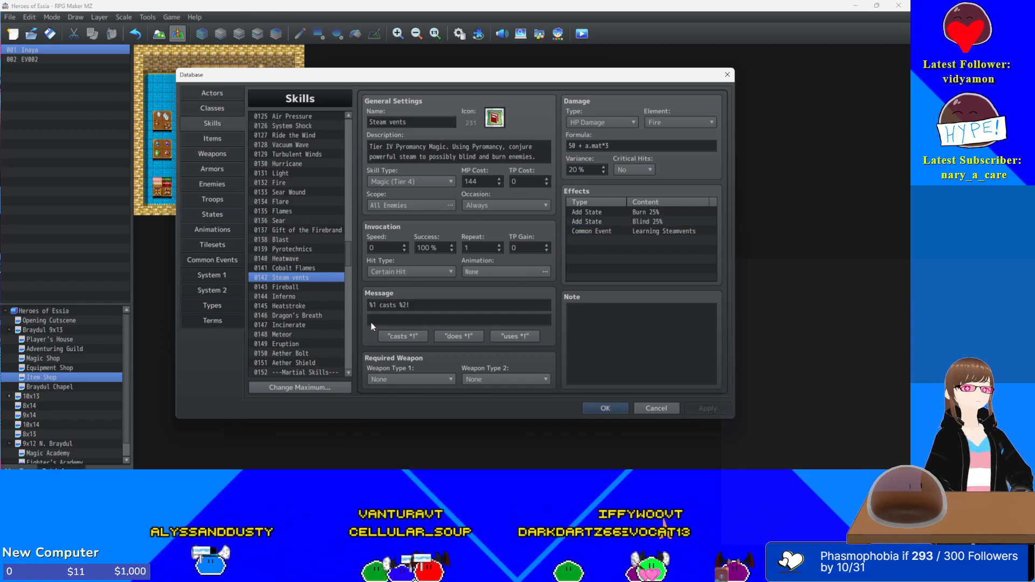
# - Change the damage formula of the Fireball skill to 80 + a.mat*4 and apply the change
pyautogui.click(286, 287)
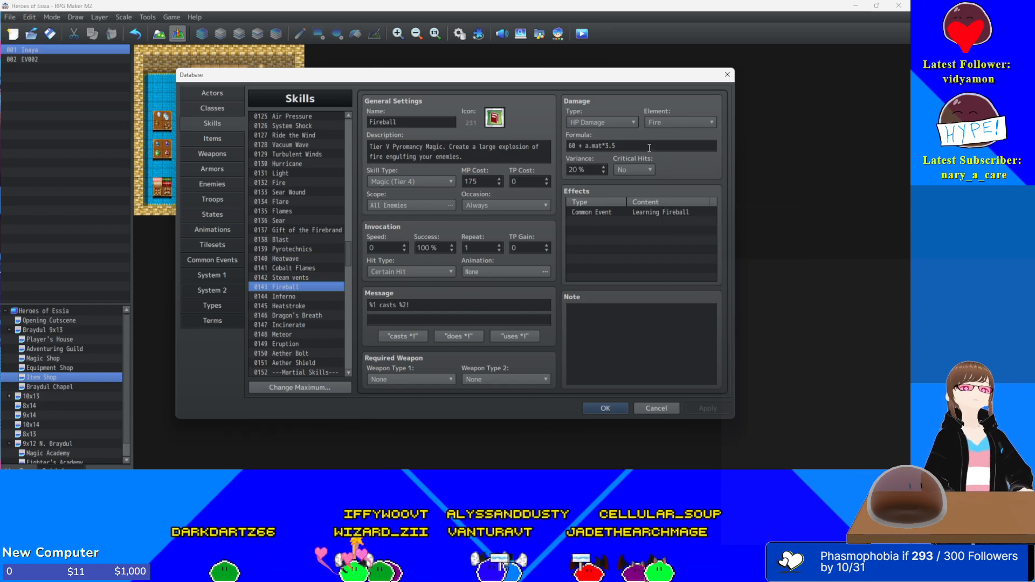
pyautogui.moveTo(649, 147)
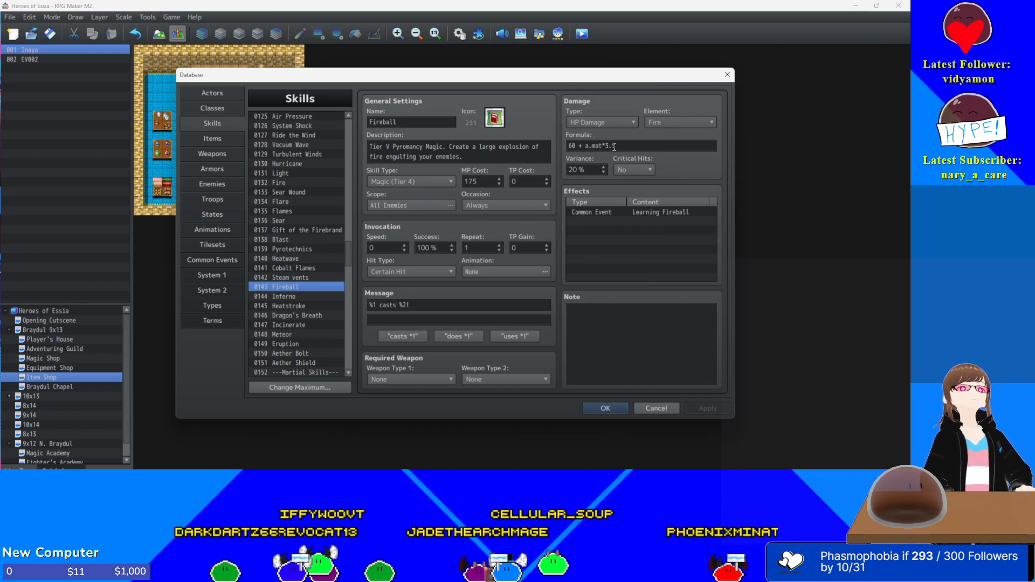
pyautogui.tripleClick(579, 146)
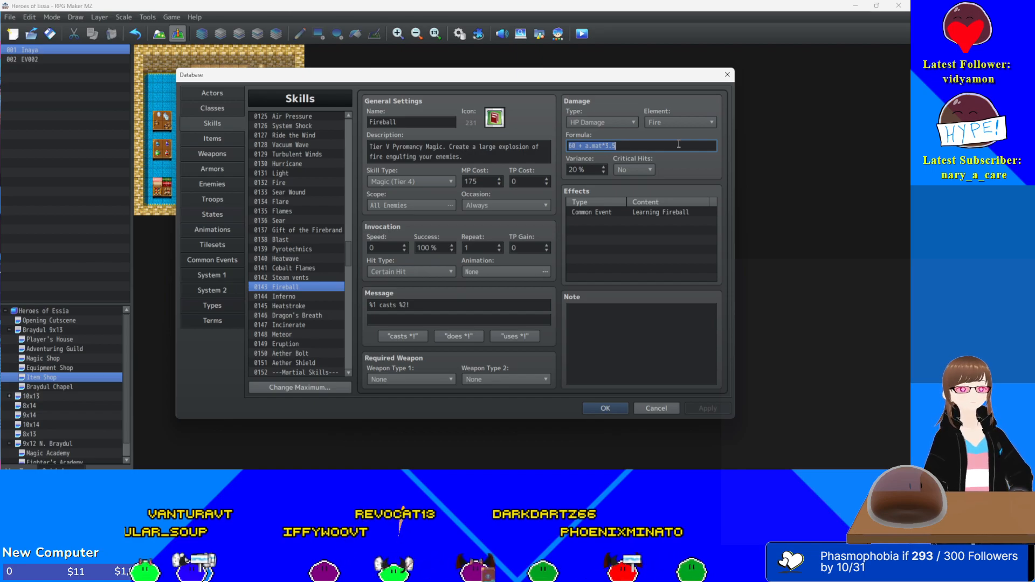
pyautogui.doubleClick(570, 145)
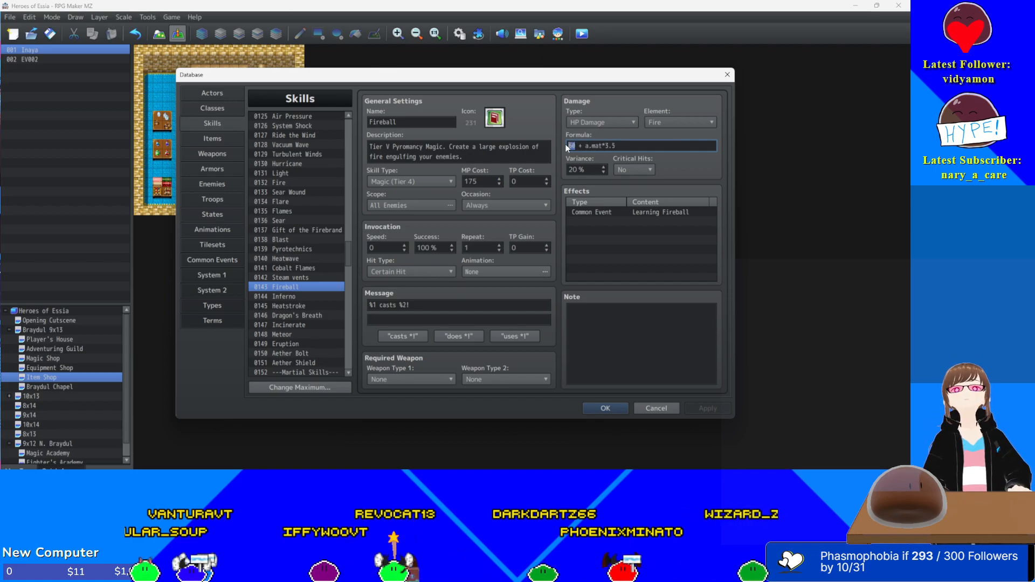
pyautogui.write('80')
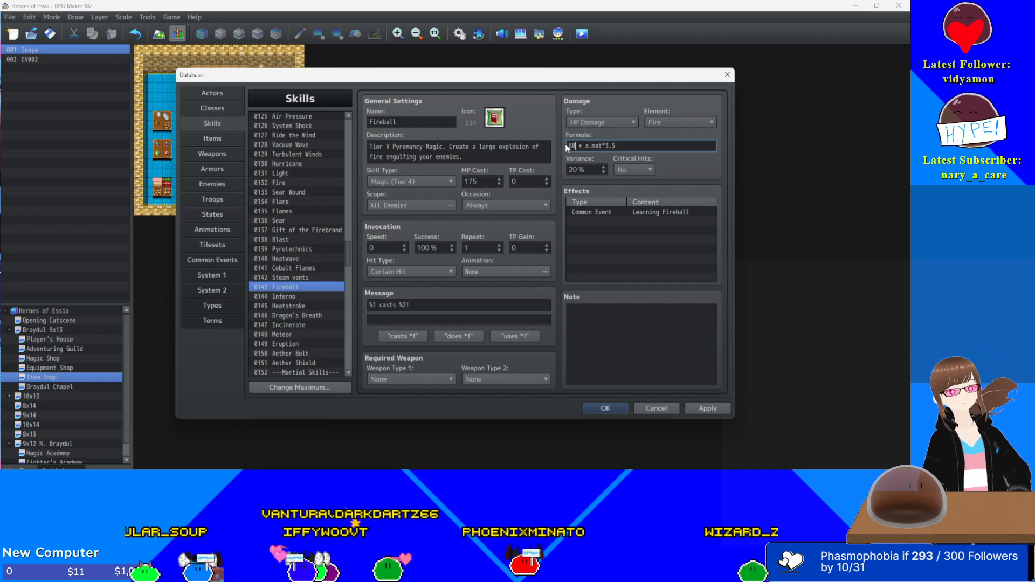
pyautogui.doubleClick(606, 146)
pyautogui.write('4')
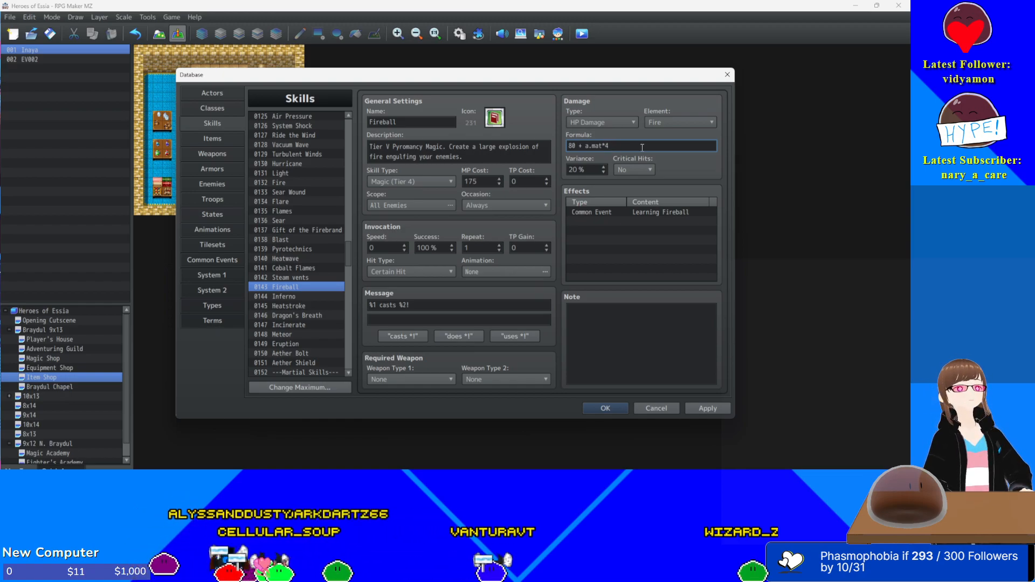
pyautogui.click(728, 410)
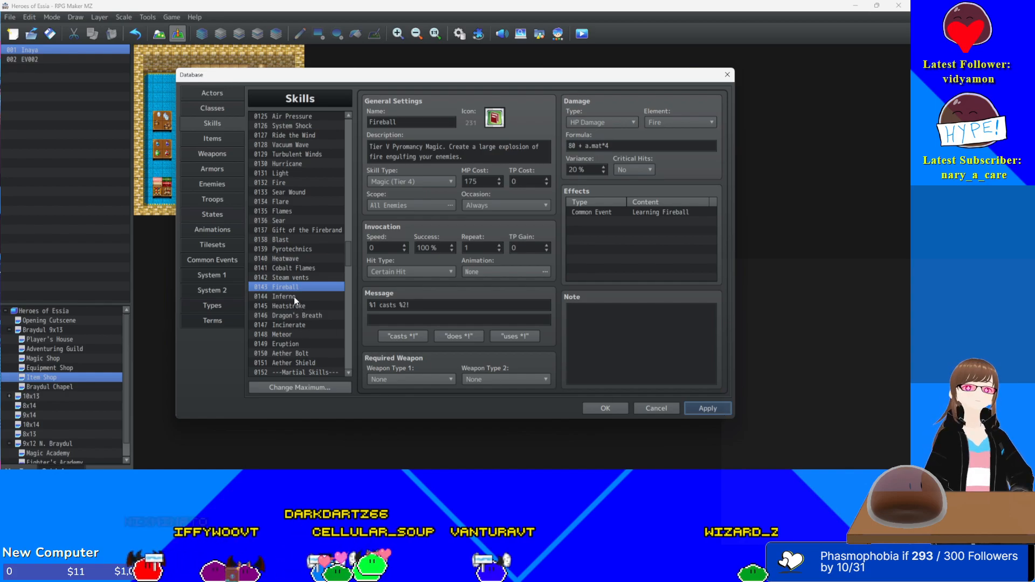
# - Set the Confusion chance of the Heatstroke skill to 65% and apply the change
pyautogui.click(295, 297)
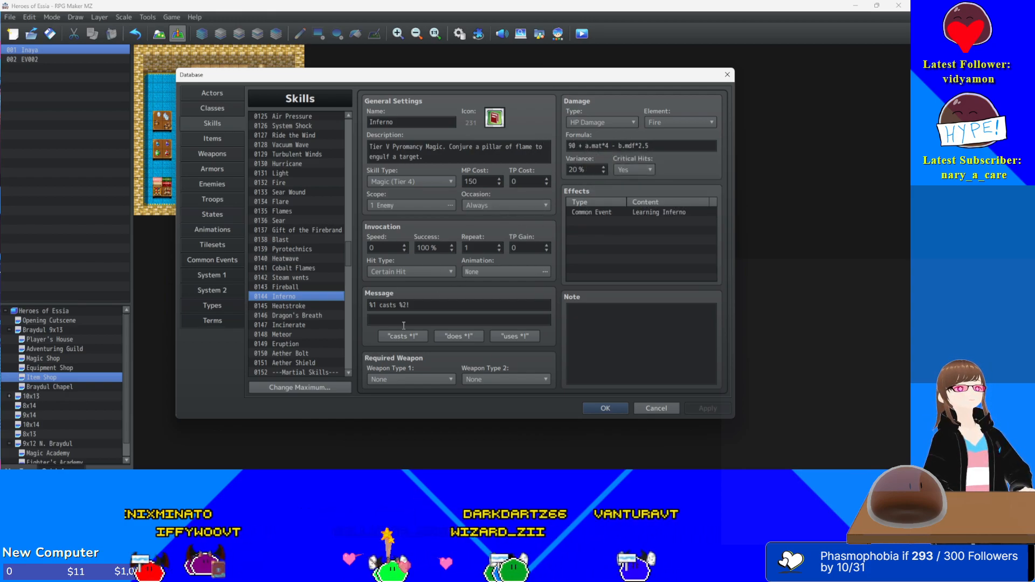
pyautogui.click(304, 307)
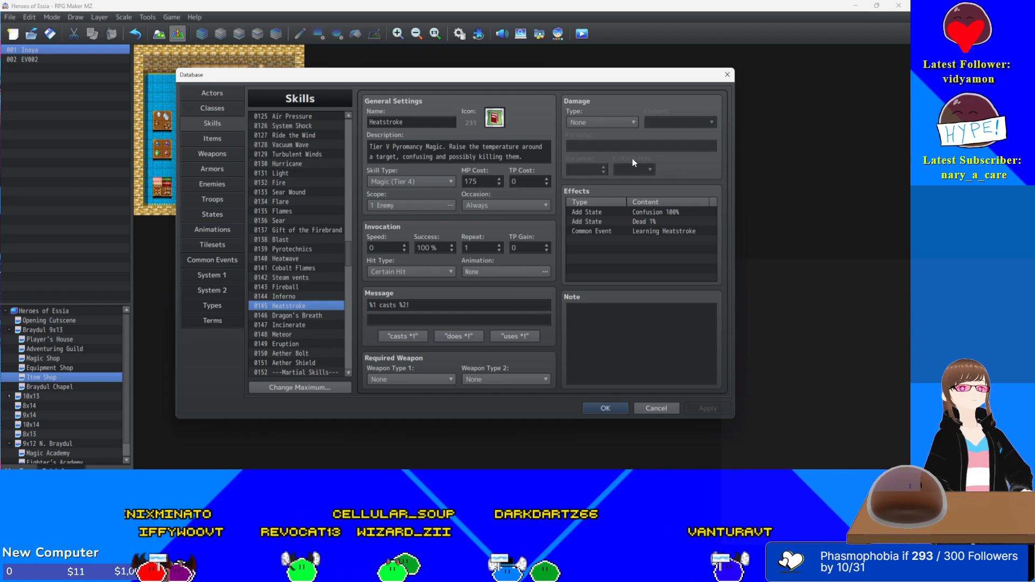
pyautogui.doubleClick(679, 215)
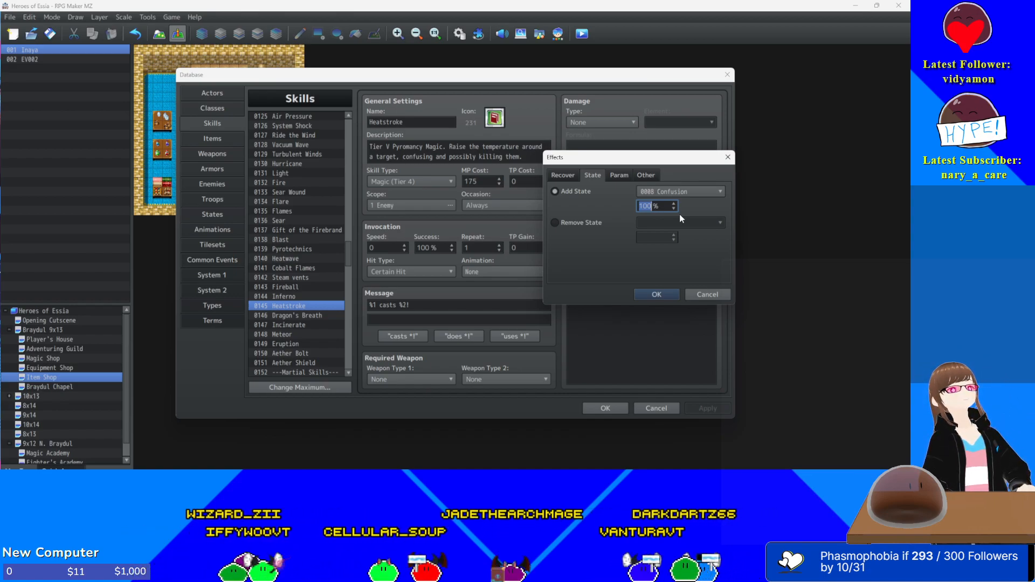
pyautogui.write('65')
pyautogui.press('Return')
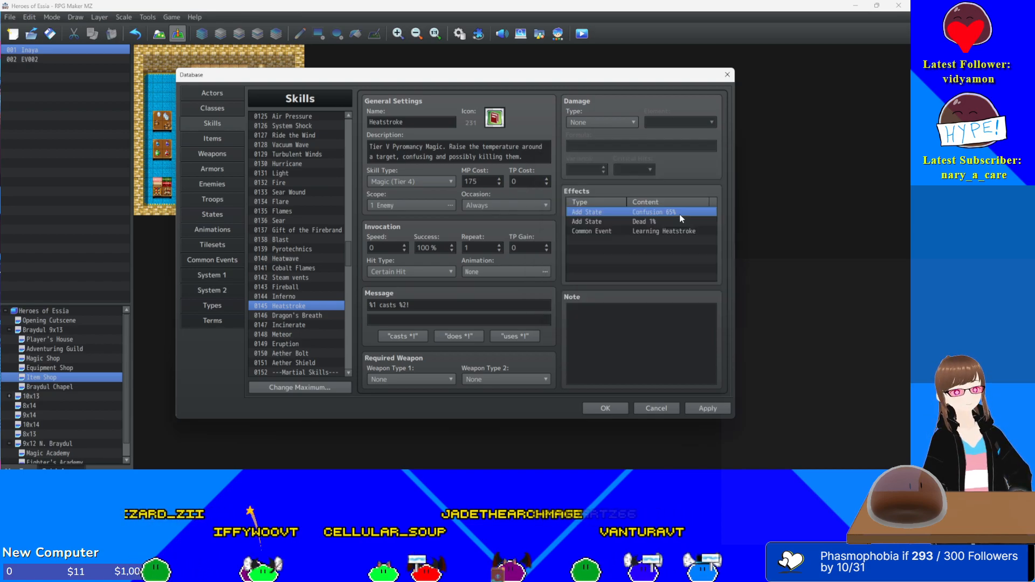
pyautogui.click(710, 406)
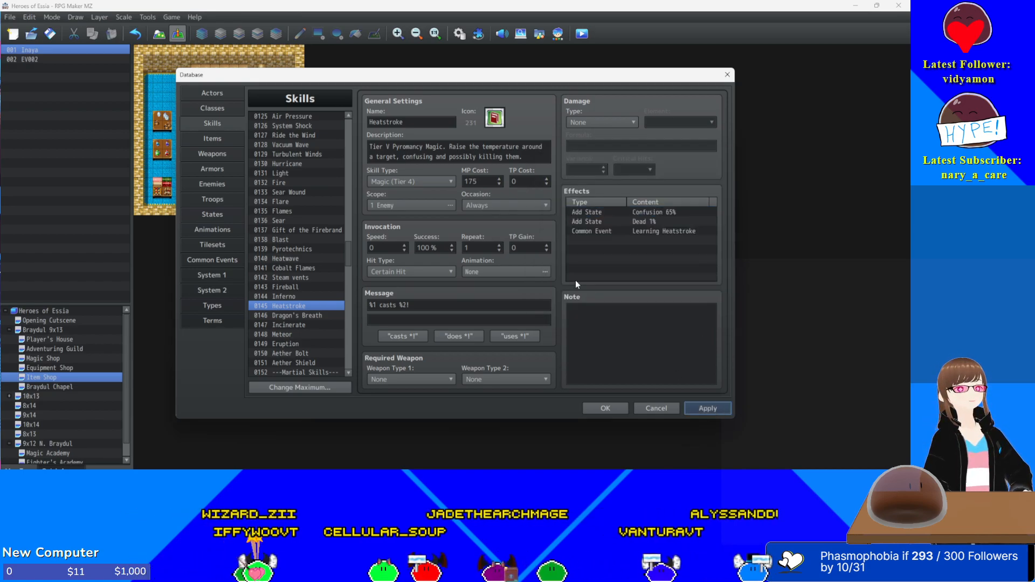
# - Set the Burn chance of the Incinerate skill to 45% and apply the change
pyautogui.click(297, 314)
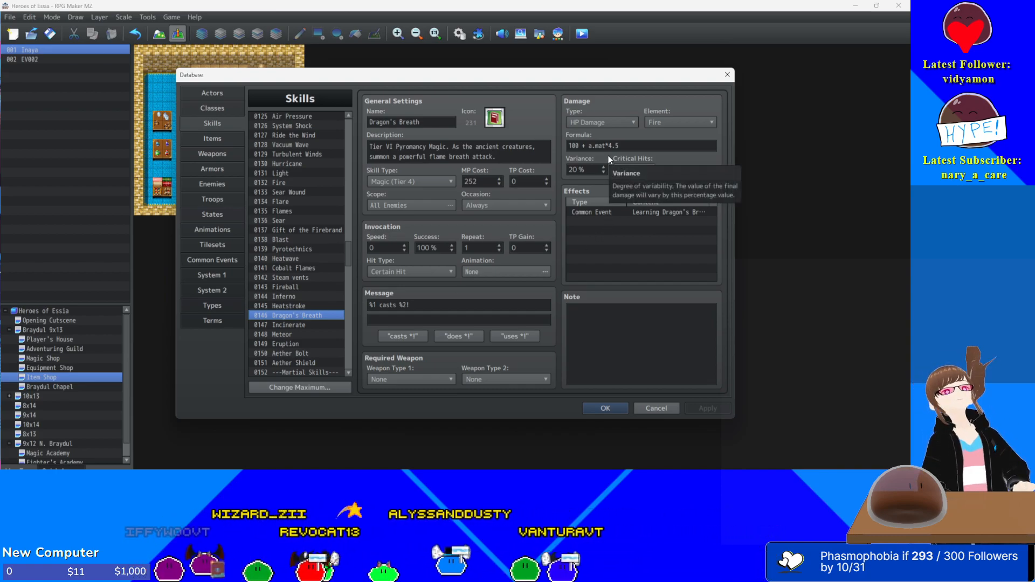
pyautogui.click(280, 325)
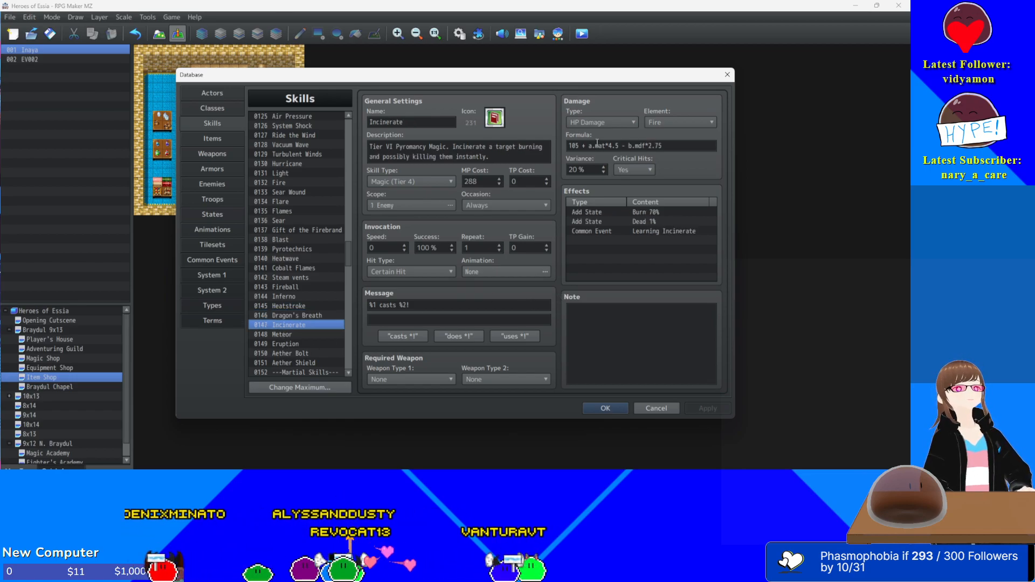
pyautogui.doubleClick(639, 212)
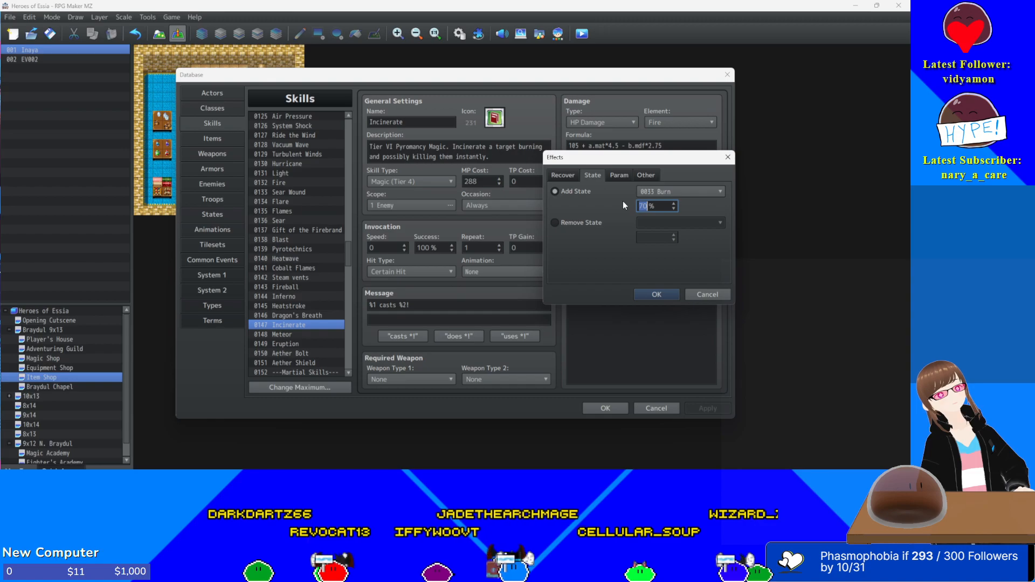
pyautogui.write('45')
pyautogui.press('Return')
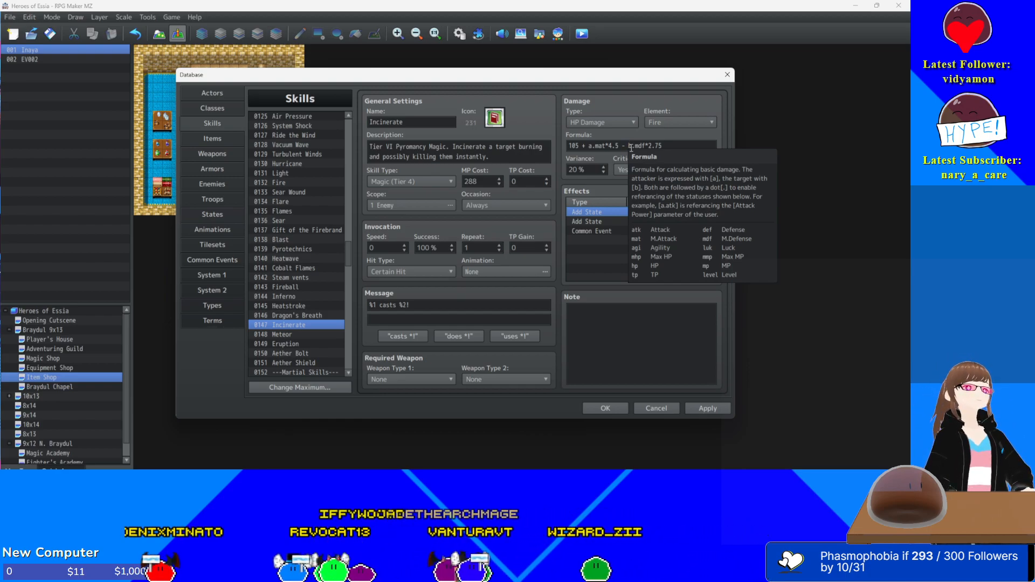
pyautogui.click(707, 408)
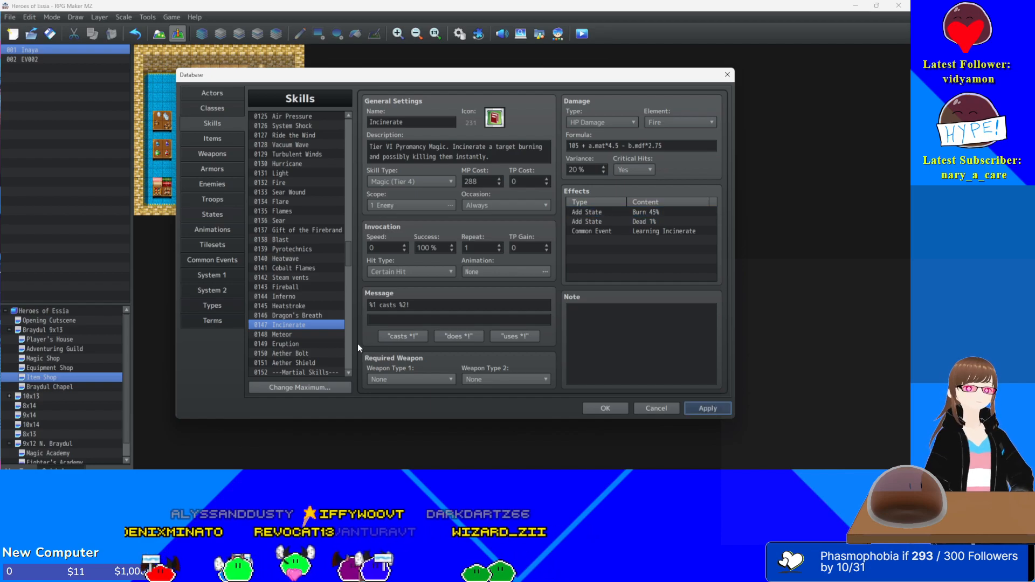
# - Enable critical hits for the Meteor skill, keeping its single-enemy scope, and apply the change
pyautogui.click(297, 335)
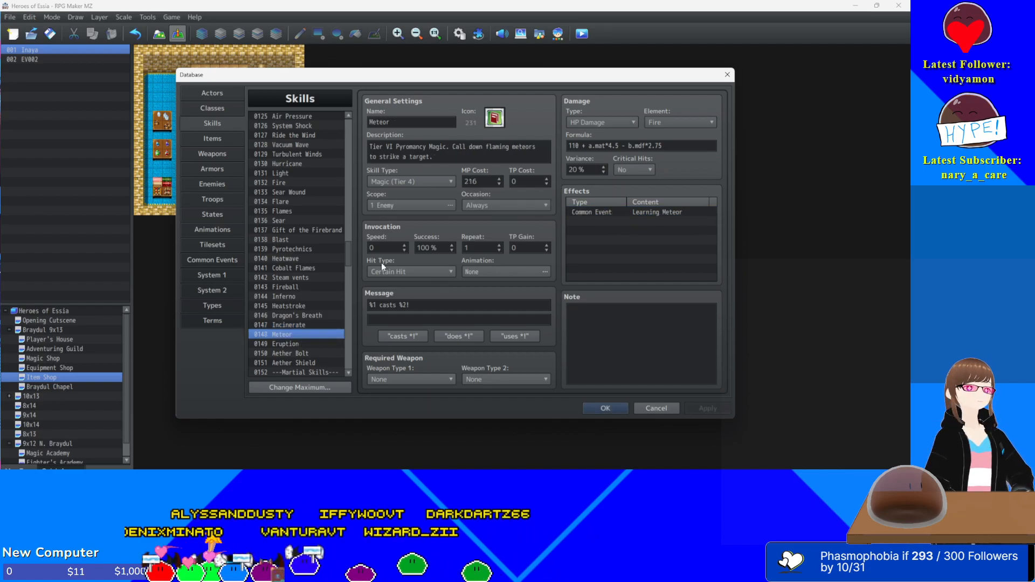
pyautogui.click(292, 323)
pyautogui.click(292, 332)
pyautogui.click(292, 327)
pyautogui.click(292, 332)
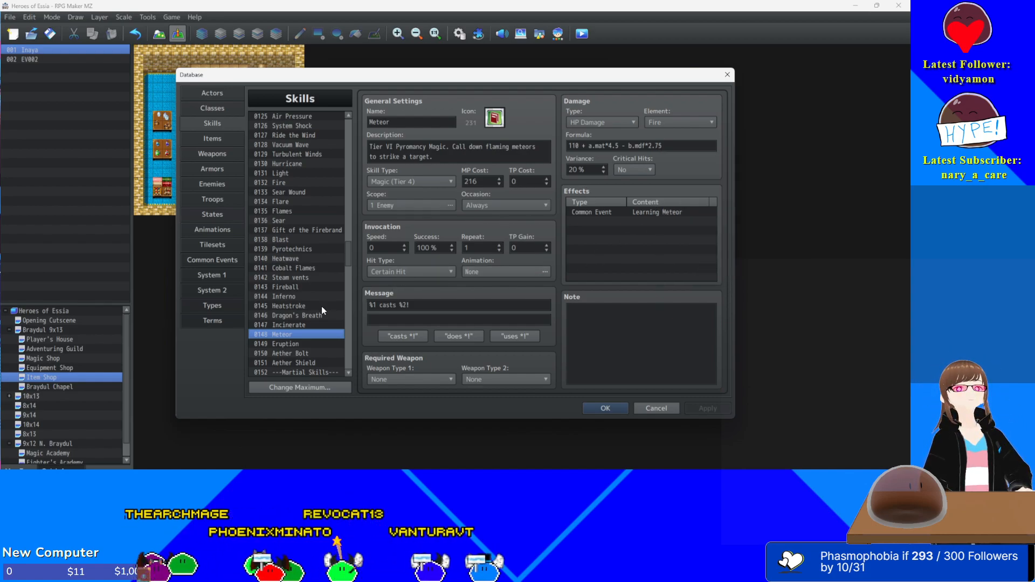
pyautogui.click(422, 209)
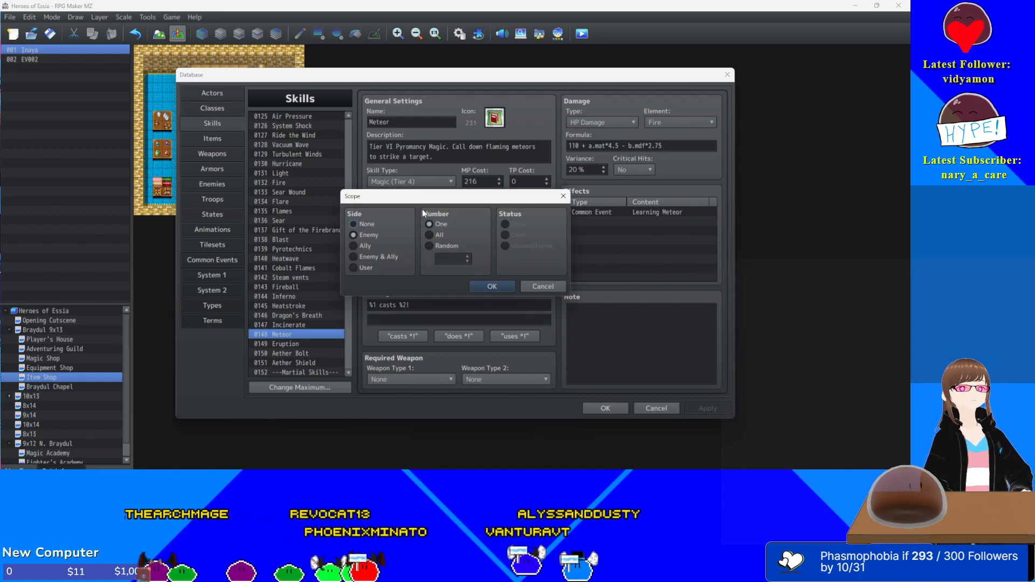
pyautogui.click(490, 285)
pyautogui.click(626, 168)
pyautogui.click(631, 183)
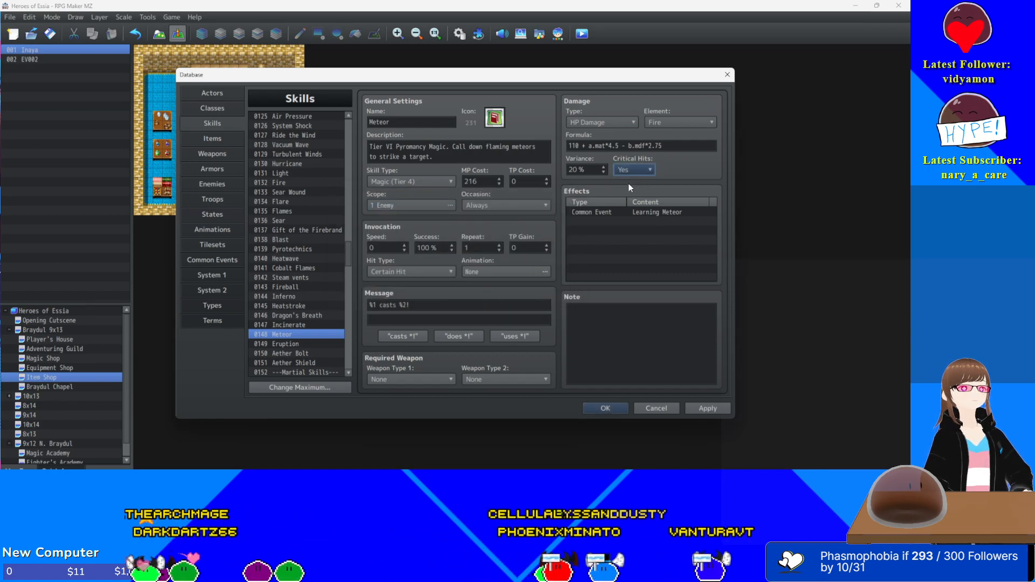
pyautogui.click(302, 343)
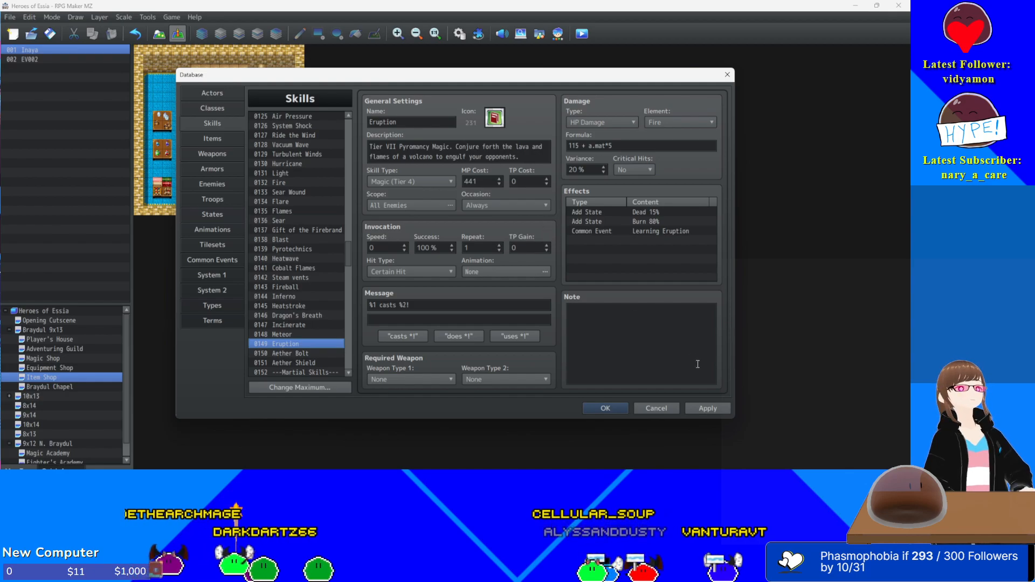
pyautogui.click(711, 408)
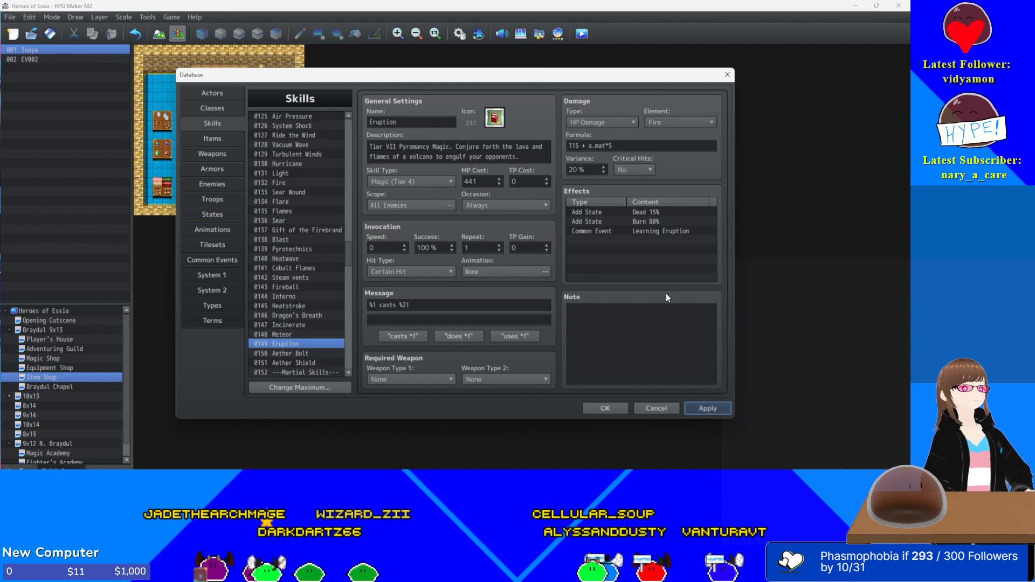
# - Set the Burn chance of the Eruption skill to 50%
pyautogui.click(665, 222)
pyautogui.doubleClick(664, 221)
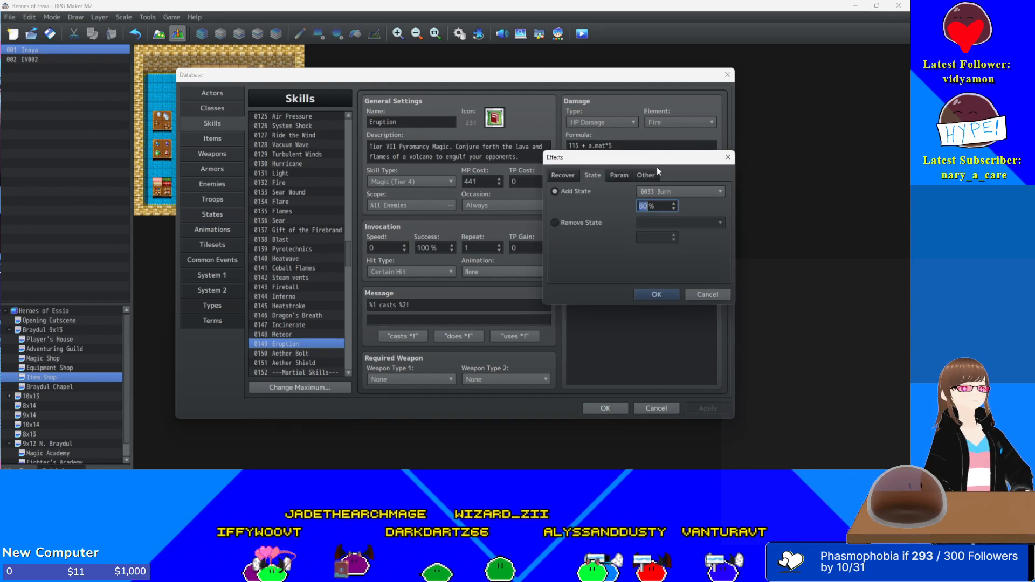
pyautogui.moveTo(657, 163); pyautogui.dragTo(622, 254)
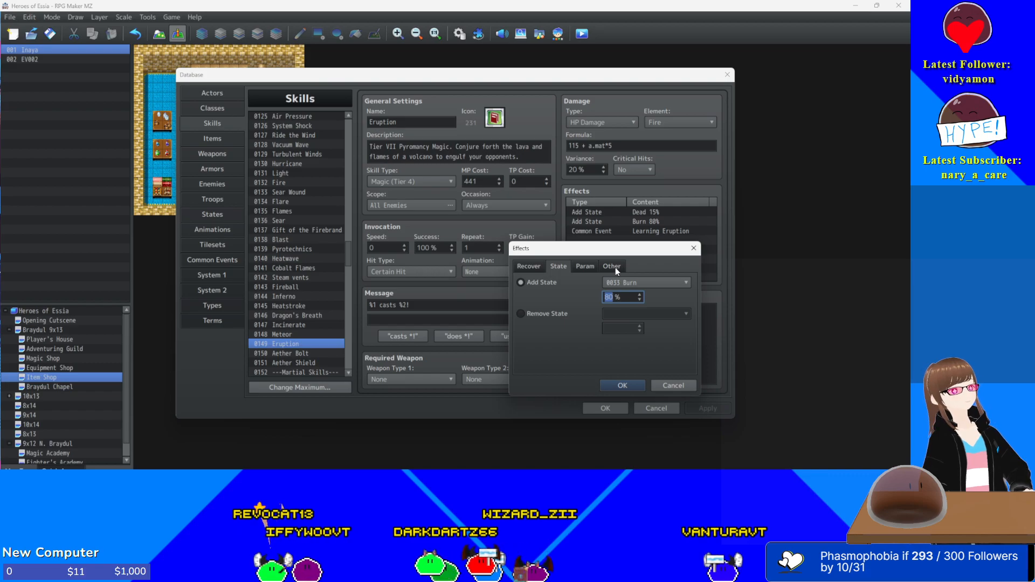
pyautogui.write('50')
pyautogui.press('Return')
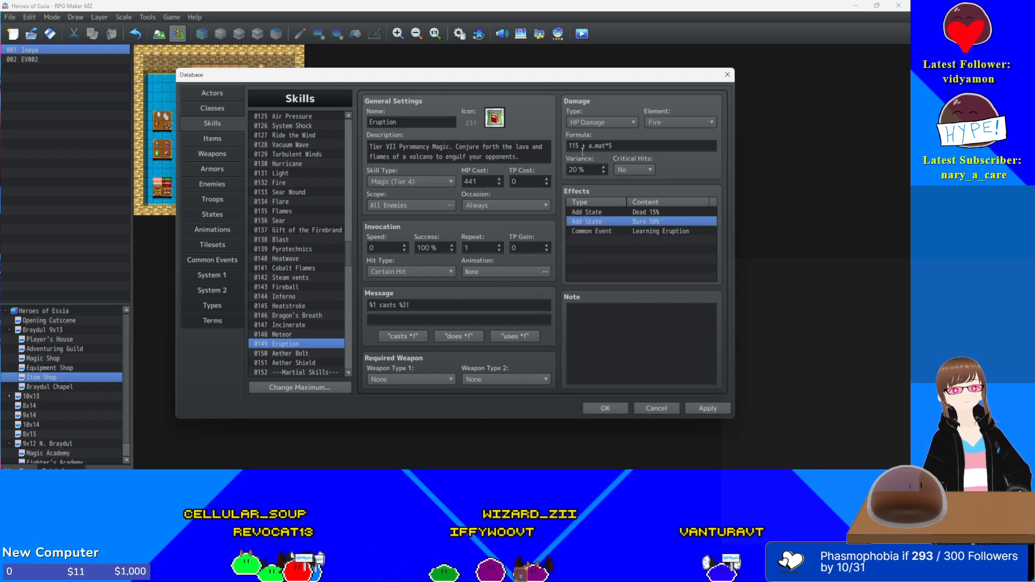
# - Change the damage formula of the Eruption skill to 120 + a.mat*5 and apply the changes
pyautogui.moveTo(582, 150)
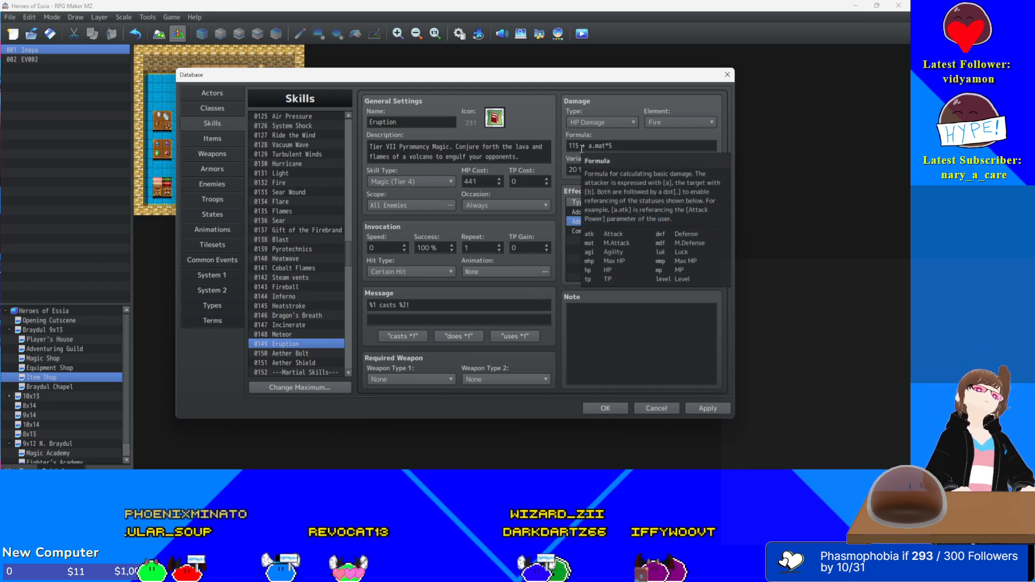
pyautogui.click(582, 147)
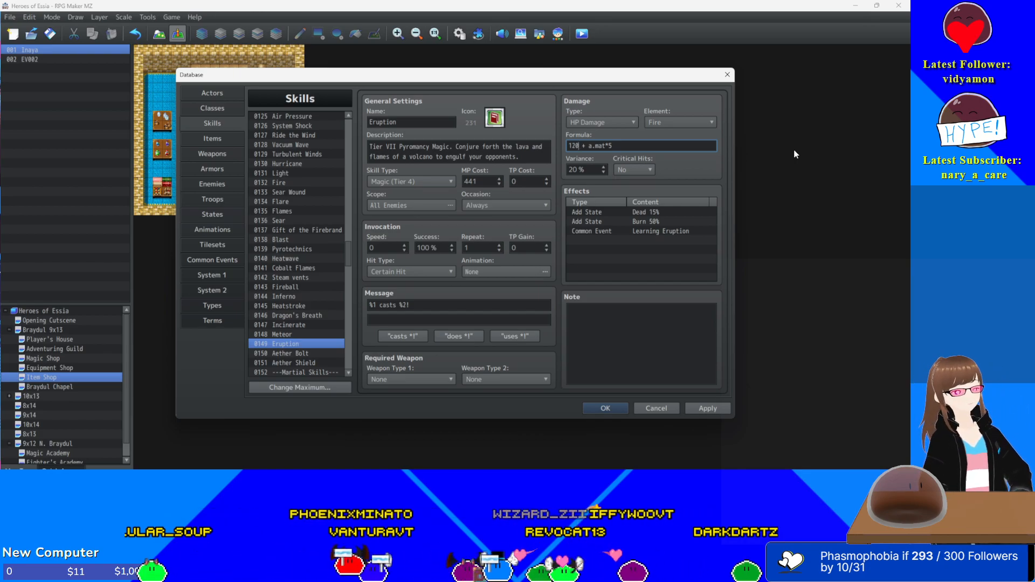
pyautogui.click(708, 409)
# - Copy the Tier 1 Aether Bolt and Aether Shield skills (0052–0053) into slots 0150 and 0151 after Eruption
pyautogui.scroll(6, 313, 334)
pyautogui.scroll(18, 292, 267)
pyautogui.scroll(2, 292, 268)
pyautogui.click(307, 173)
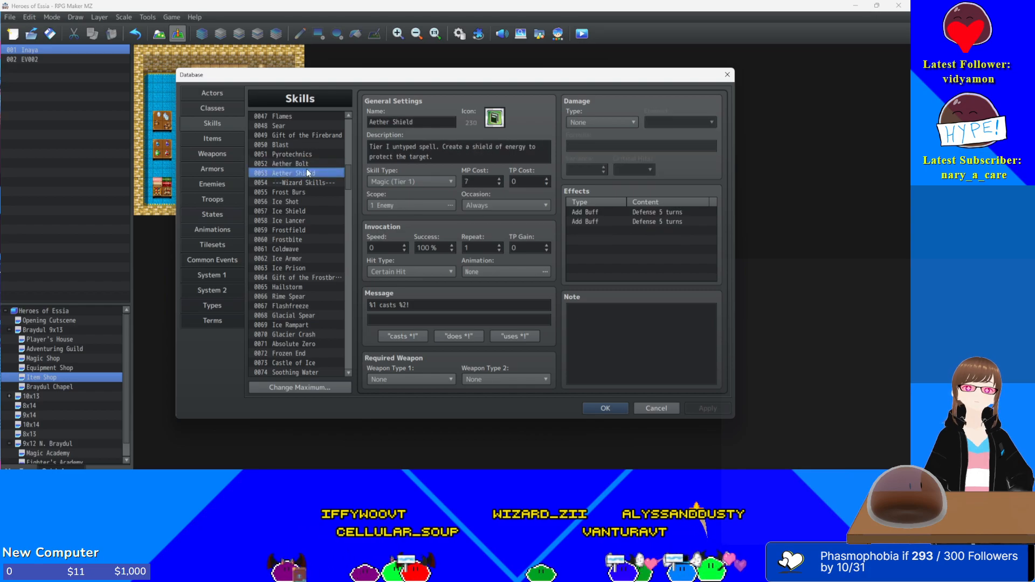
pyautogui.keyDown('shift'); pyautogui.click(292, 163); pyautogui.keyUp('shift')
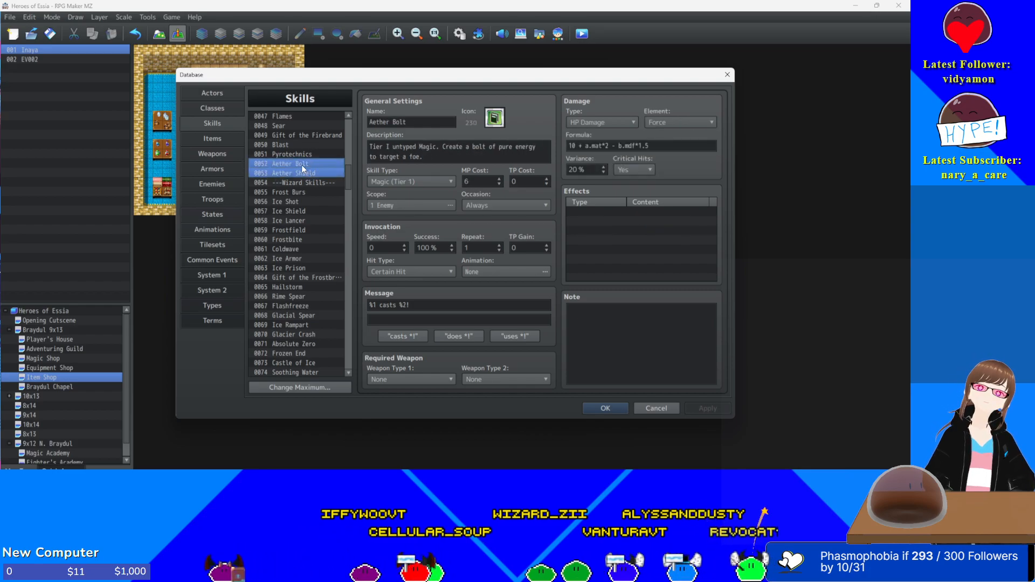
pyautogui.scroll(-20, 297, 323)
pyautogui.scroll(-8, 297, 335)
pyautogui.click(289, 239)
pyautogui.keyDown('shift'); pyautogui.click(292, 249); pyautogui.keyUp('shift')
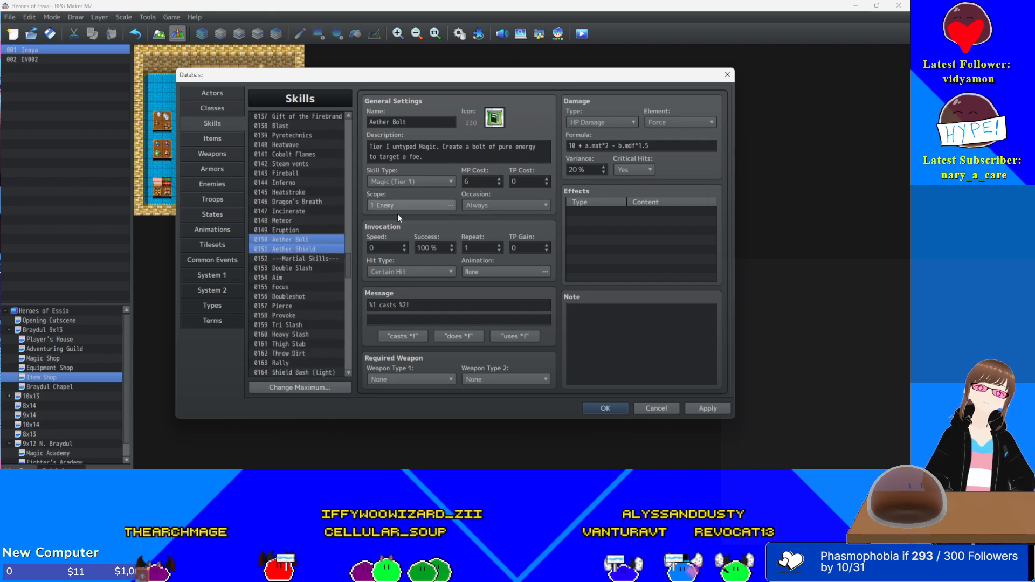
# - Set the skill type of Aether Bolt 0150 and Aether Shield 0151 to Magic (Tier 4) and apply the changes
pyautogui.click(392, 183)
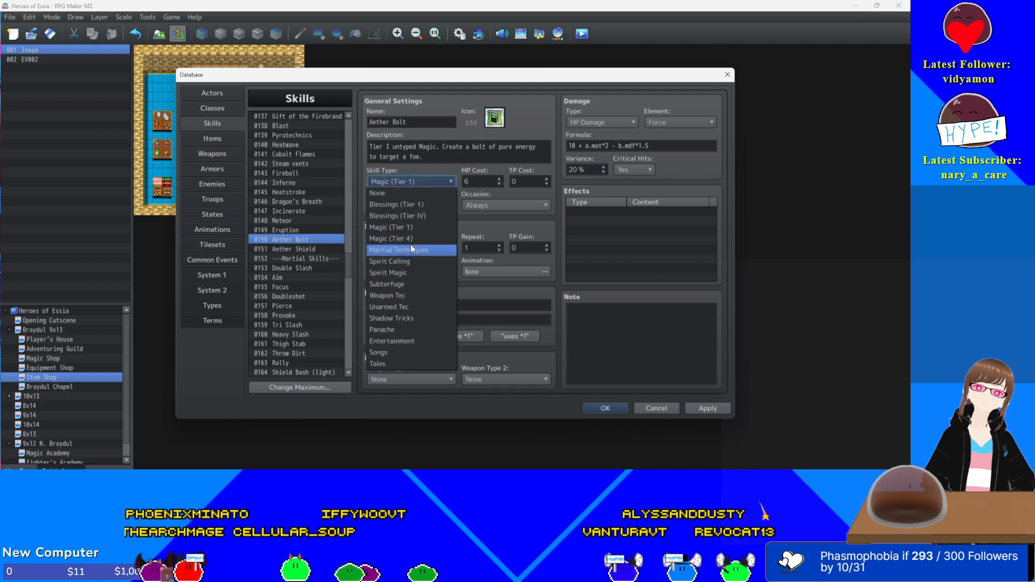
pyautogui.click(411, 238)
pyautogui.click(318, 249)
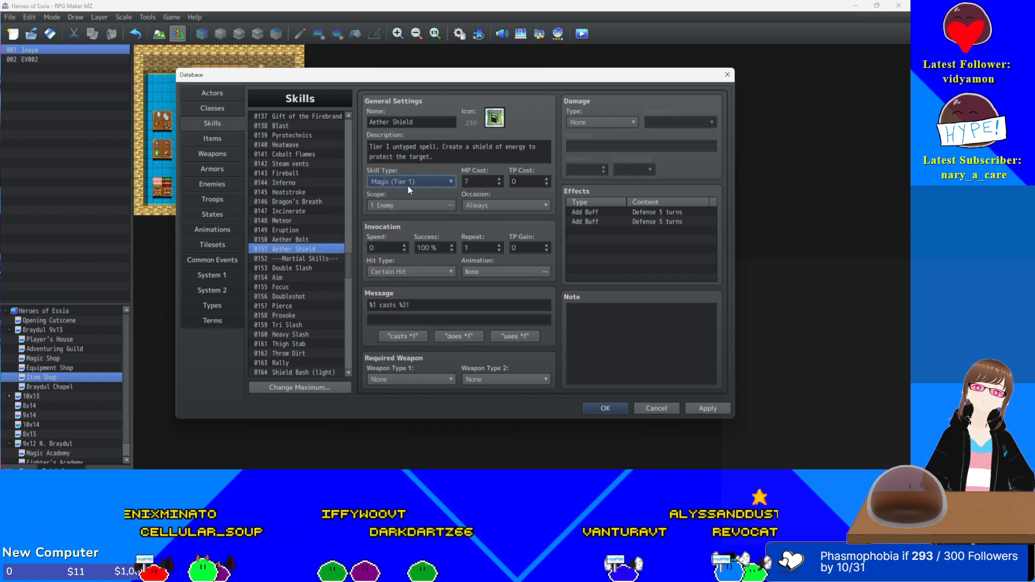
pyautogui.click(407, 183)
pyautogui.click(406, 237)
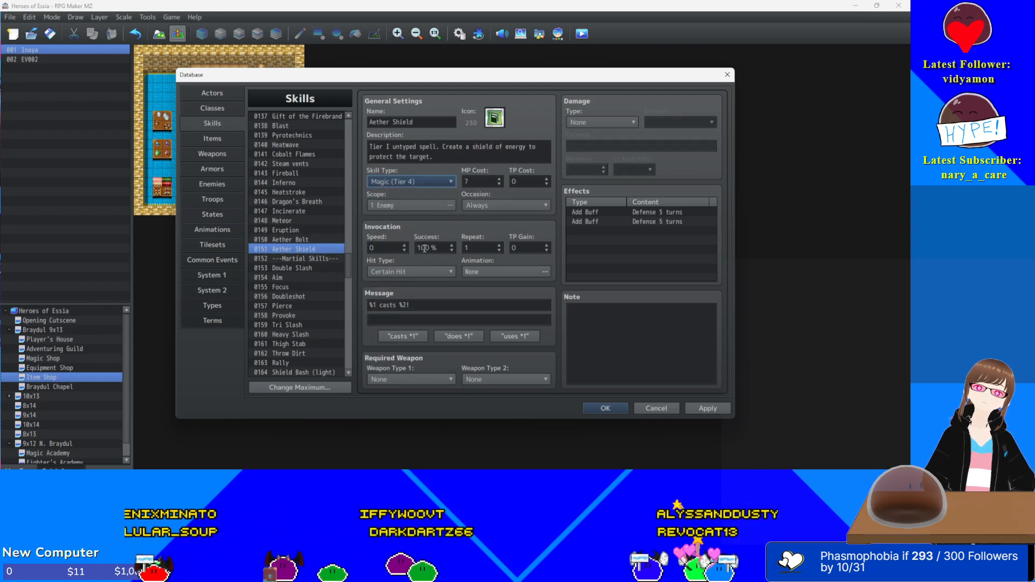
pyautogui.click(697, 408)
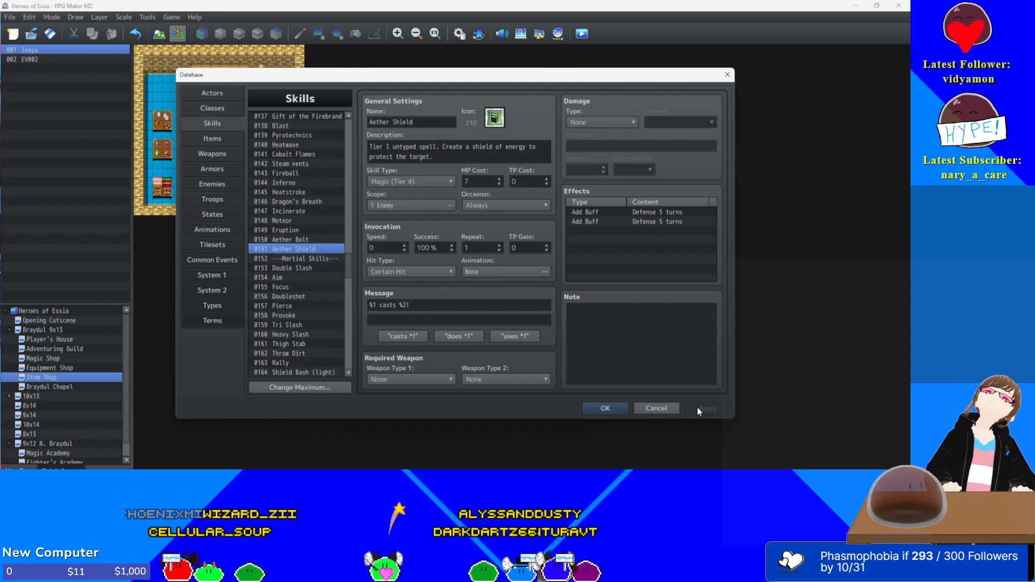
# - Look through the skill list and examine the settings of the Acolyte spells Faded Shadows and Shadowbind
pyautogui.scroll(12, 312, 272)
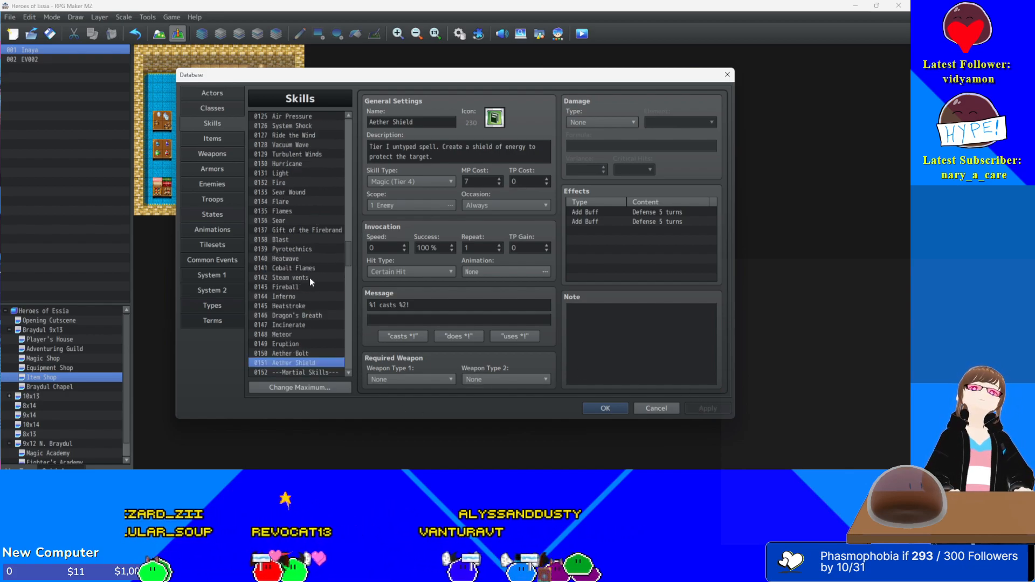
pyautogui.scroll(14, 312, 276)
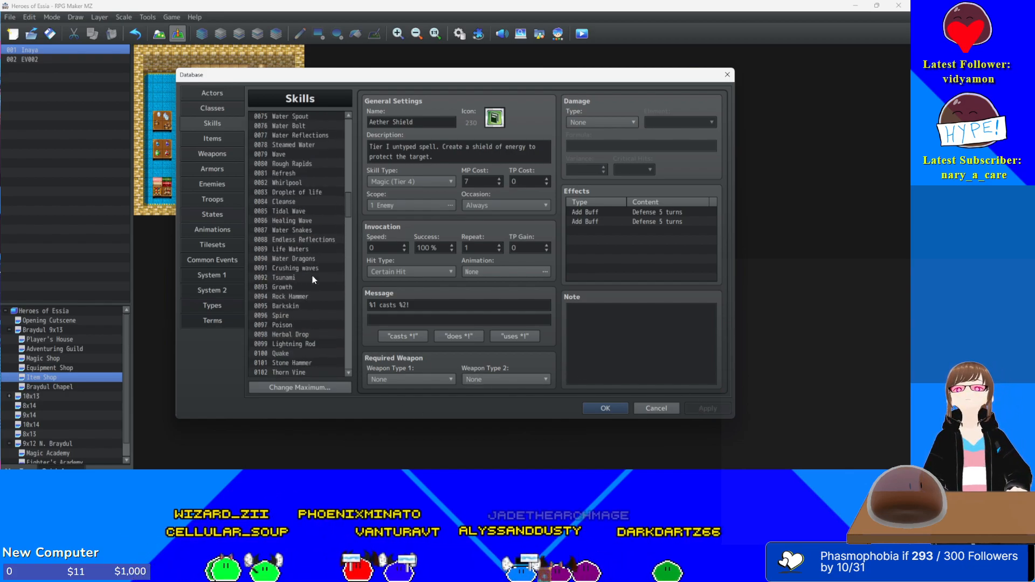
pyautogui.scroll(13, 312, 276)
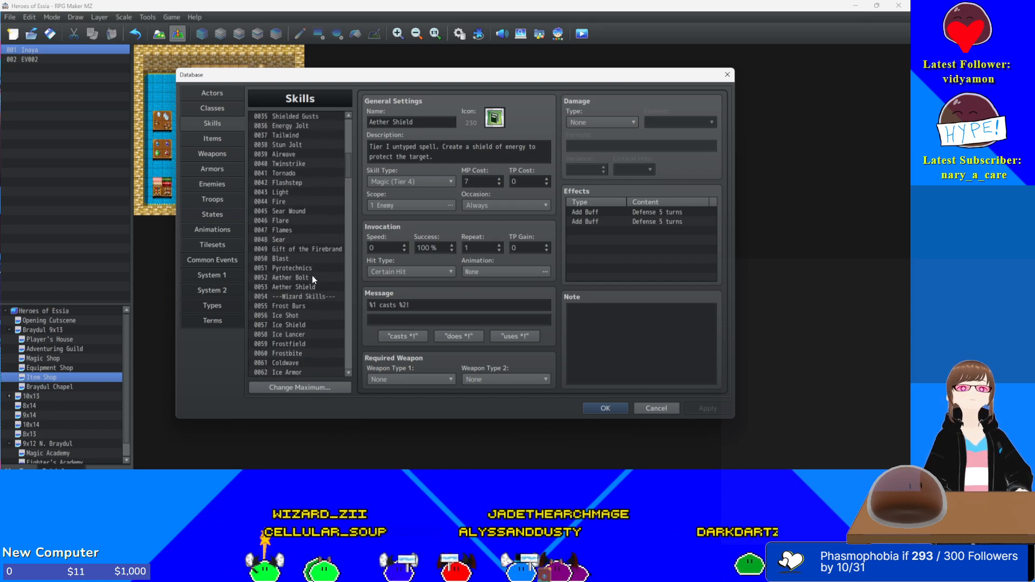
pyautogui.scroll(-20, 312, 276)
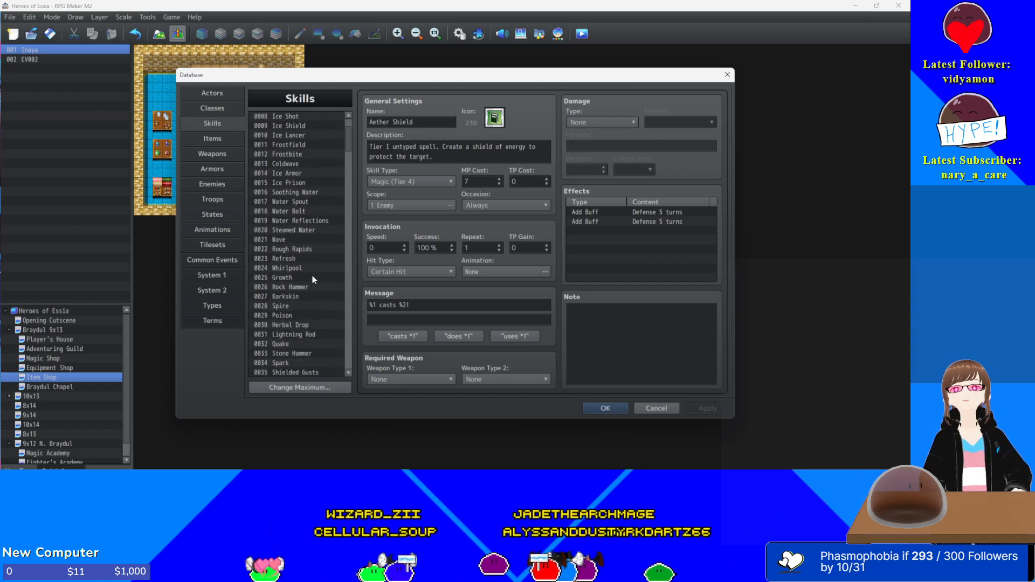
pyautogui.scroll(-20, 312, 276)
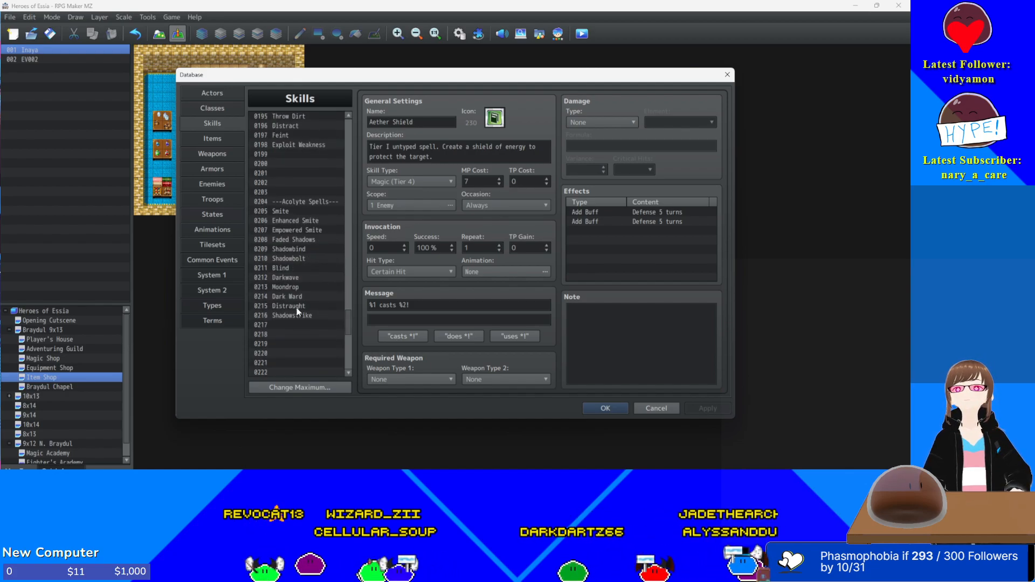
pyautogui.click(299, 239)
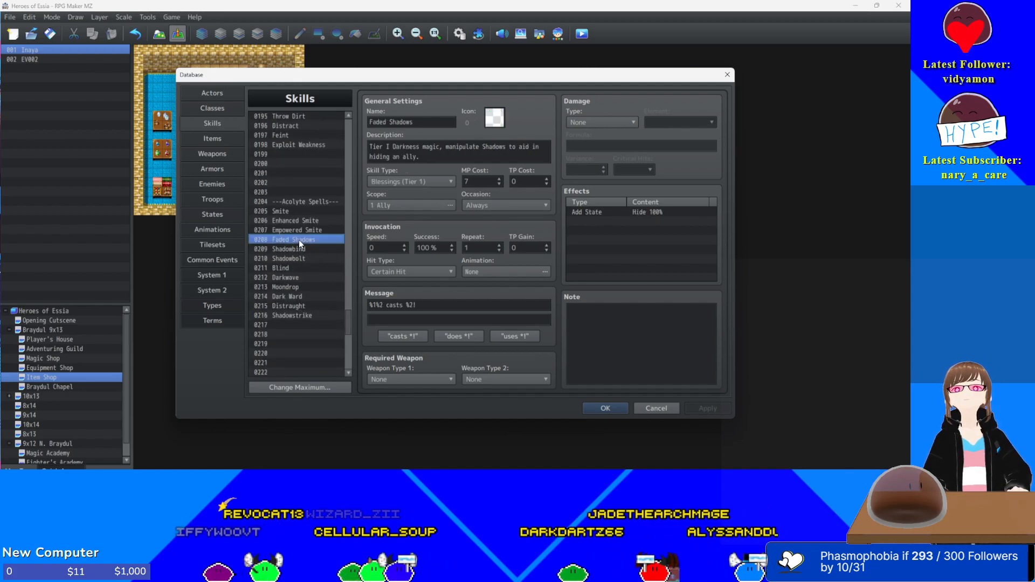
pyautogui.click(298, 249)
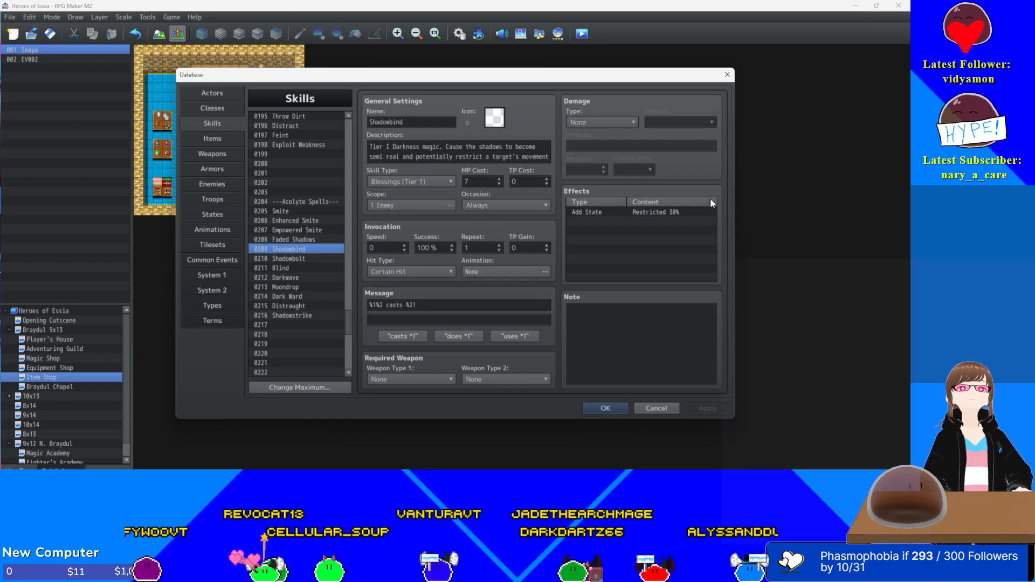
# - Review the Shadowbind and Shadowbolt skills, and set the Blind skill's chance of adding the Blind state to 40%
pyautogui.click(672, 213)
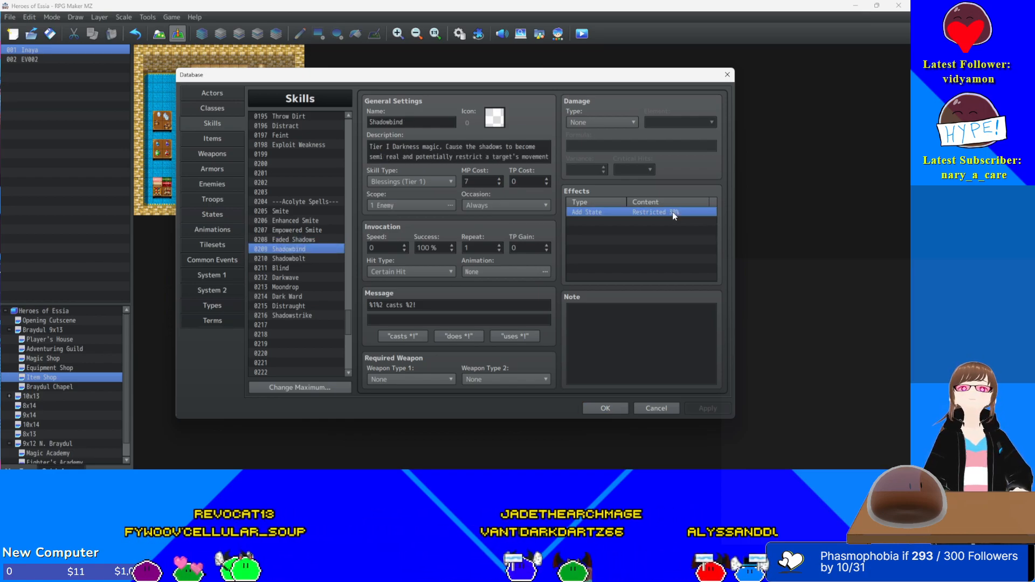
pyautogui.click(305, 259)
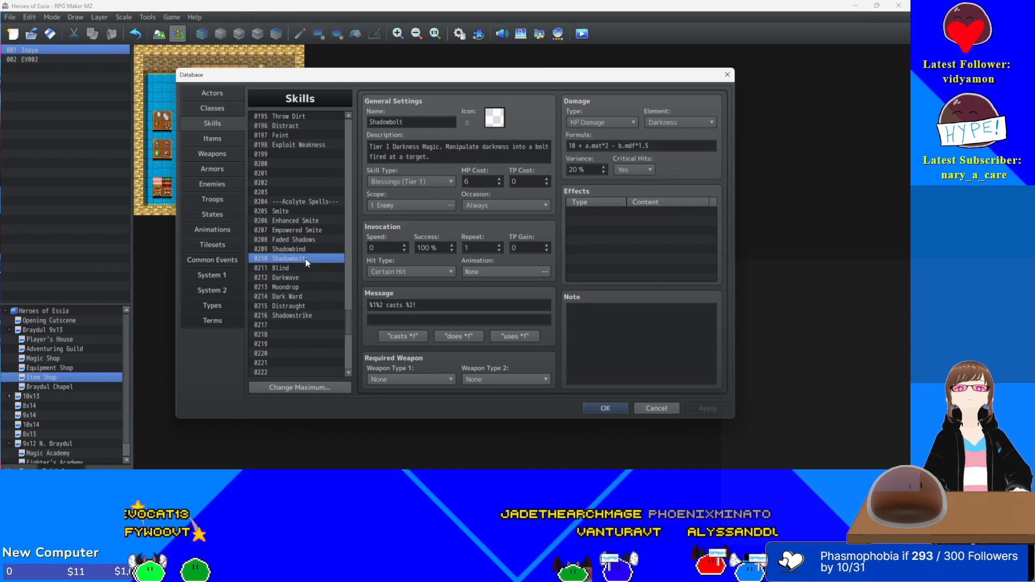
pyautogui.click(305, 268)
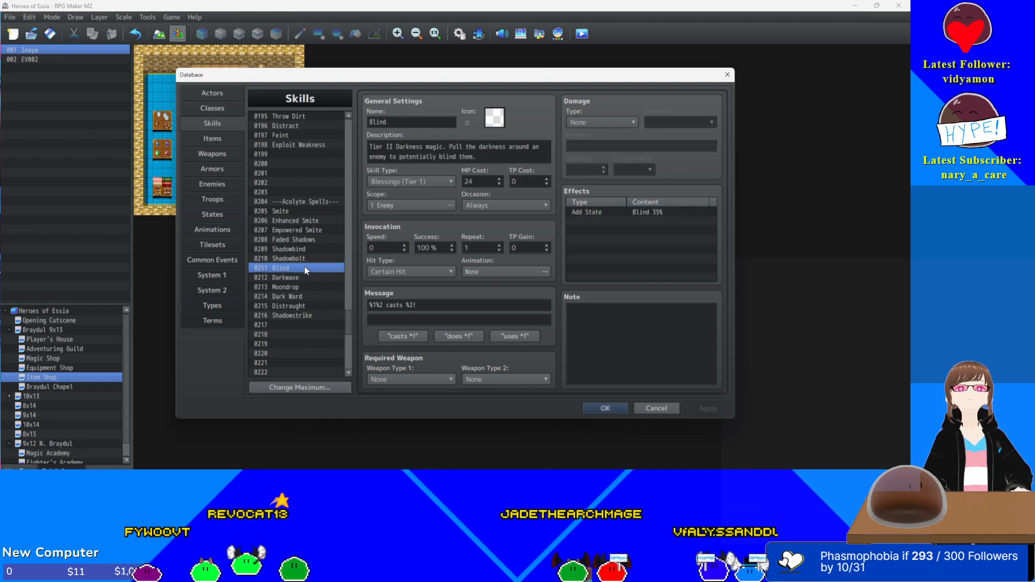
pyautogui.doubleClick(670, 212)
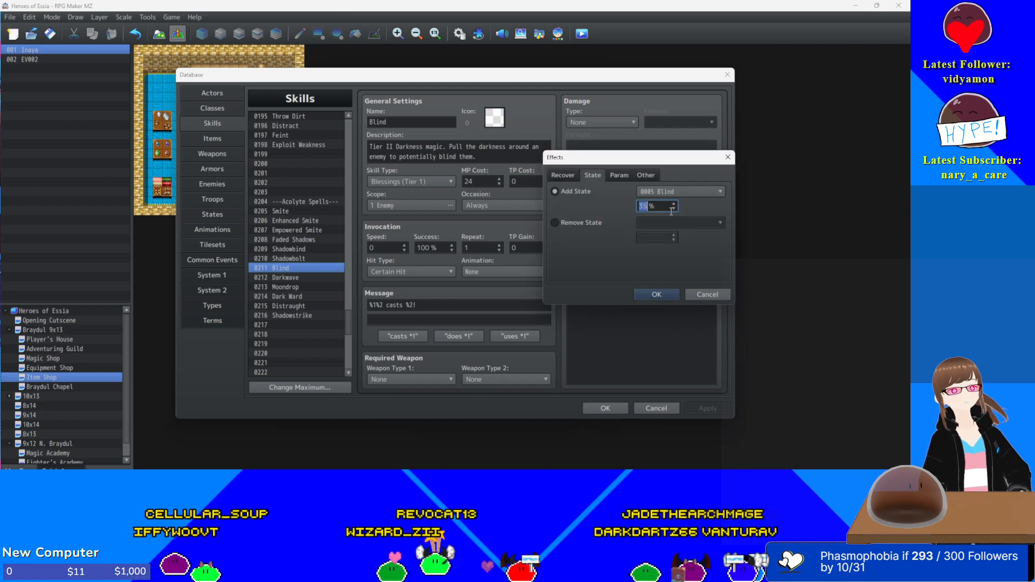
pyautogui.write('40')
pyautogui.press('Return')
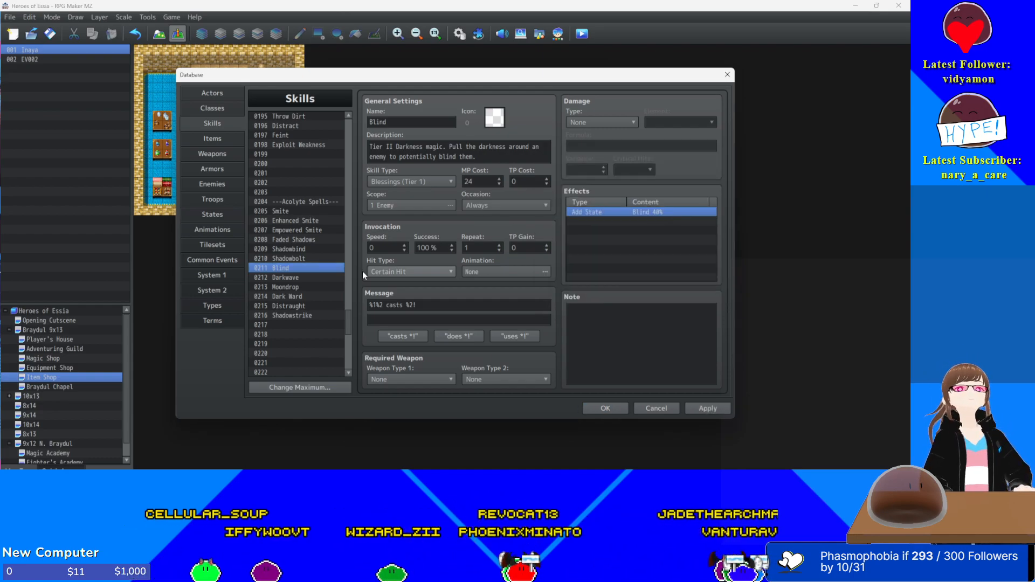
# - Change the Distraught skill's chance of adding the Afraid state, apply the changes and close the database
pyautogui.click(271, 278)
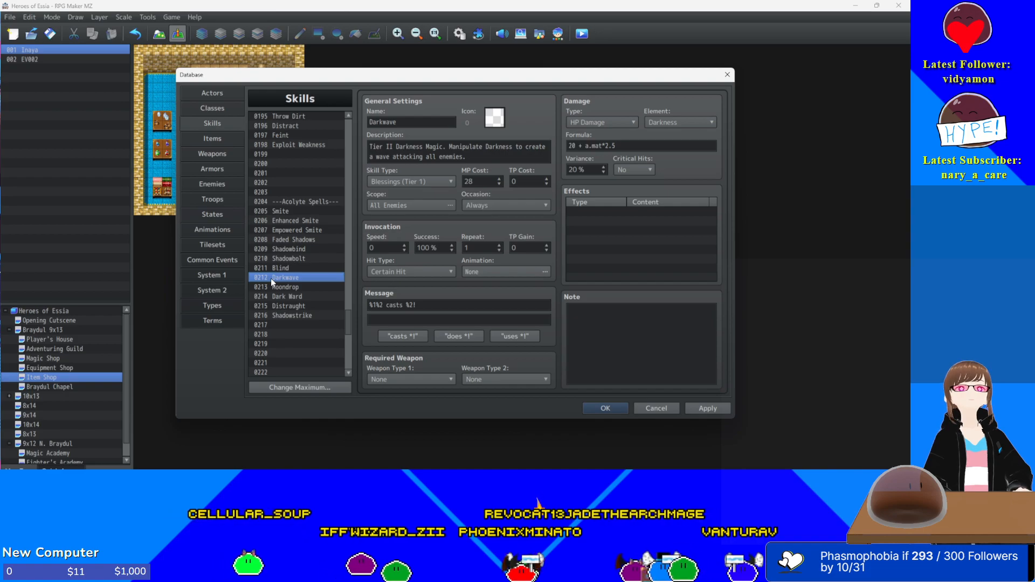
pyautogui.click(274, 288)
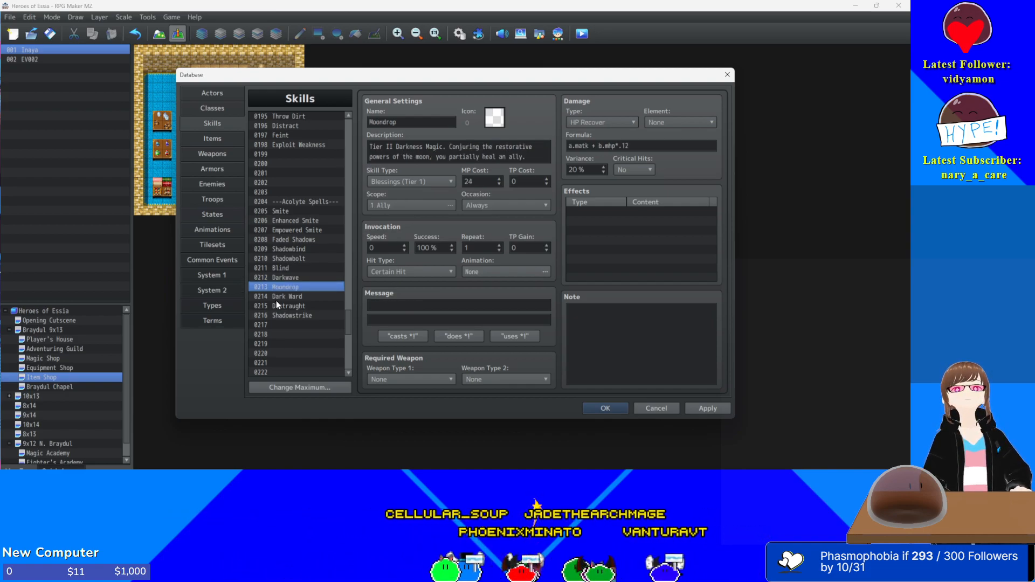
pyautogui.click(276, 305)
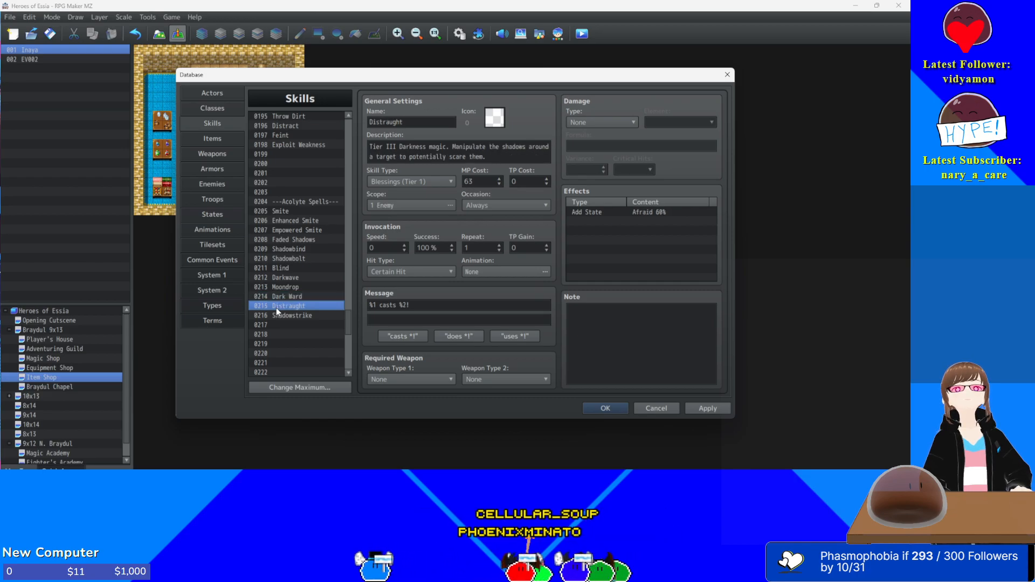
pyautogui.doubleClick(669, 212)
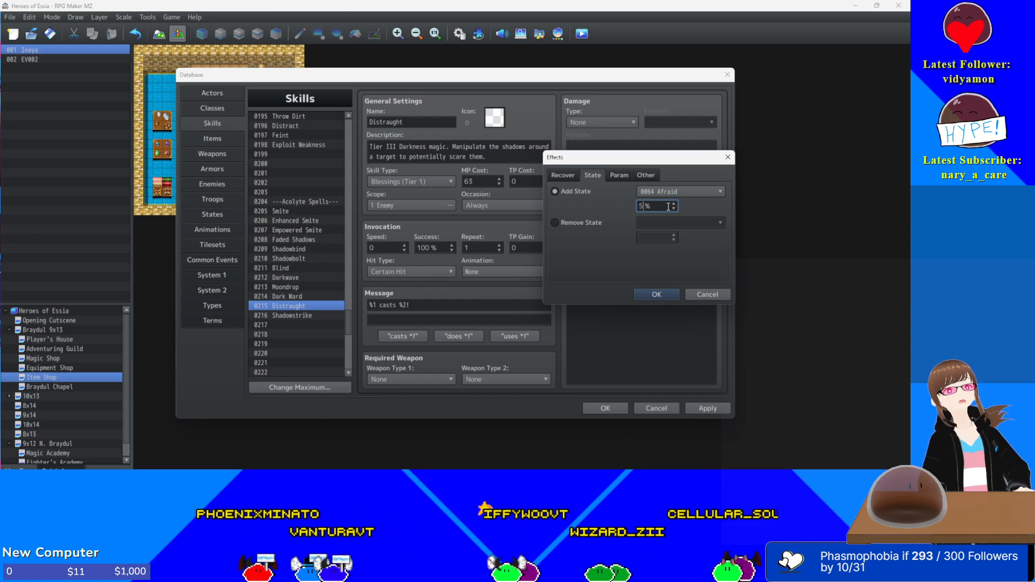
pyautogui.press('Return')
pyautogui.click(295, 316)
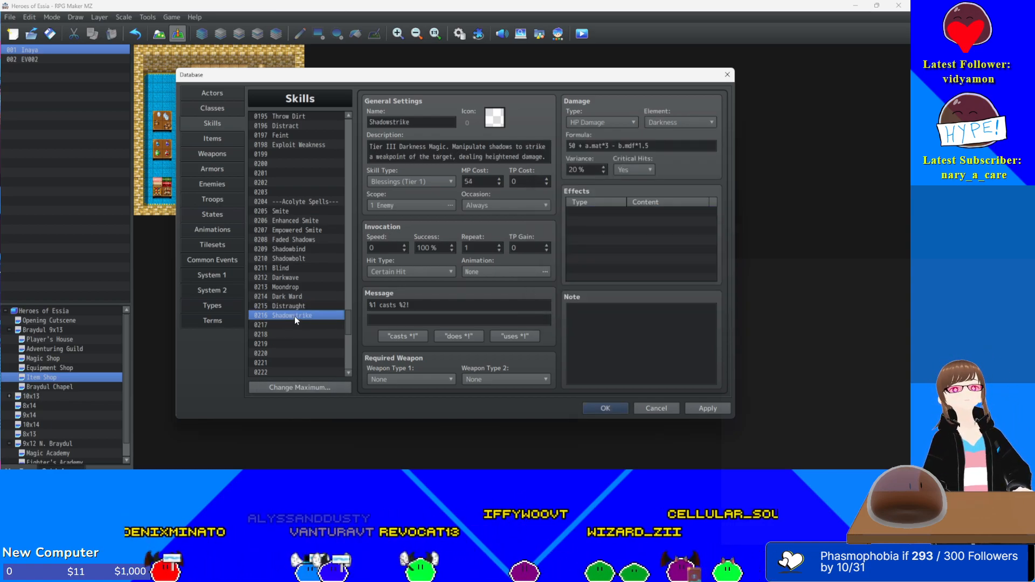
pyautogui.click(694, 406)
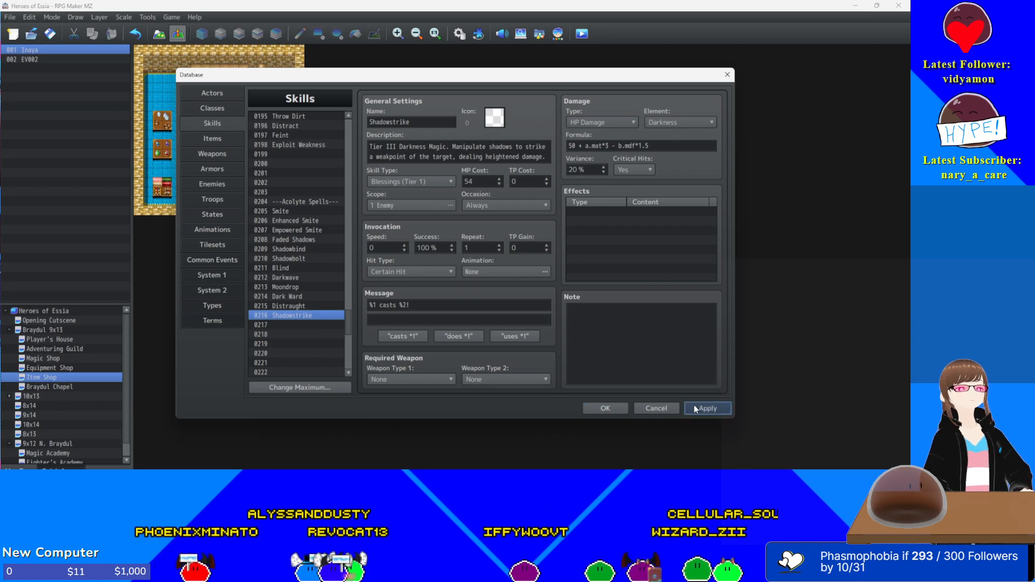
pyautogui.click(619, 411)
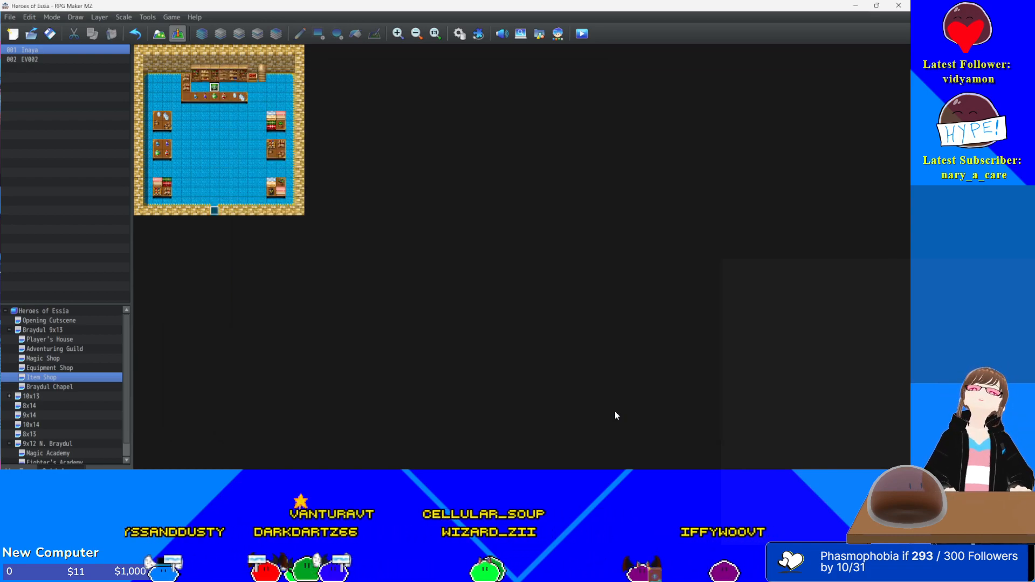
pyautogui.scroll(-1, 97, 427)
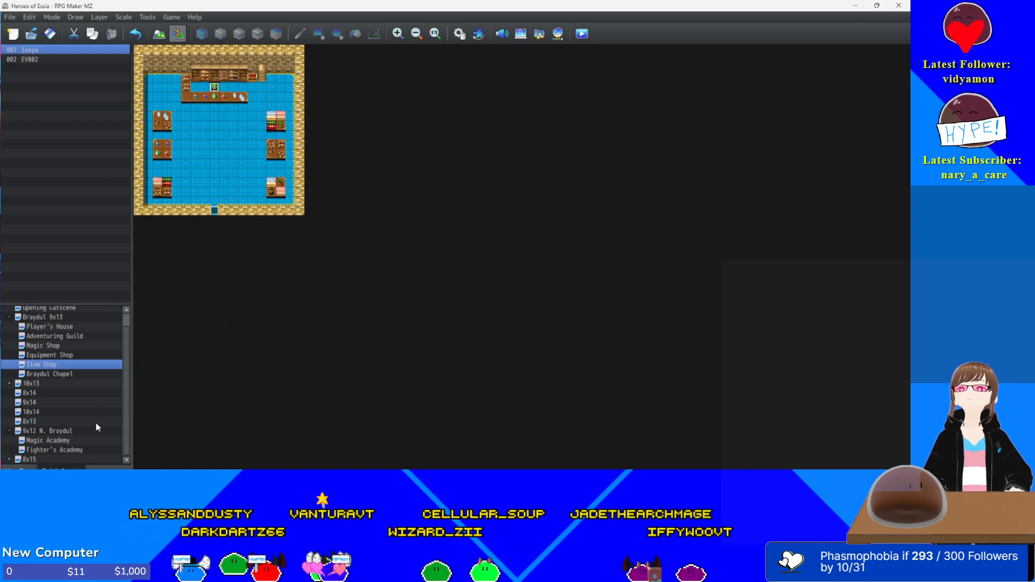
pyautogui.click(48, 451)
pyautogui.rightClick(47, 450)
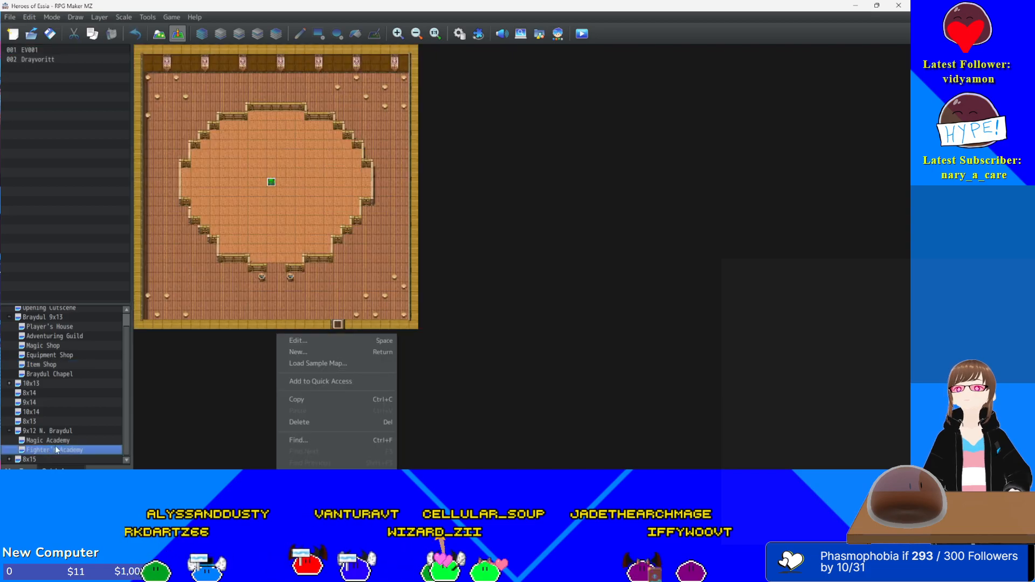
pyautogui.click(669, 298)
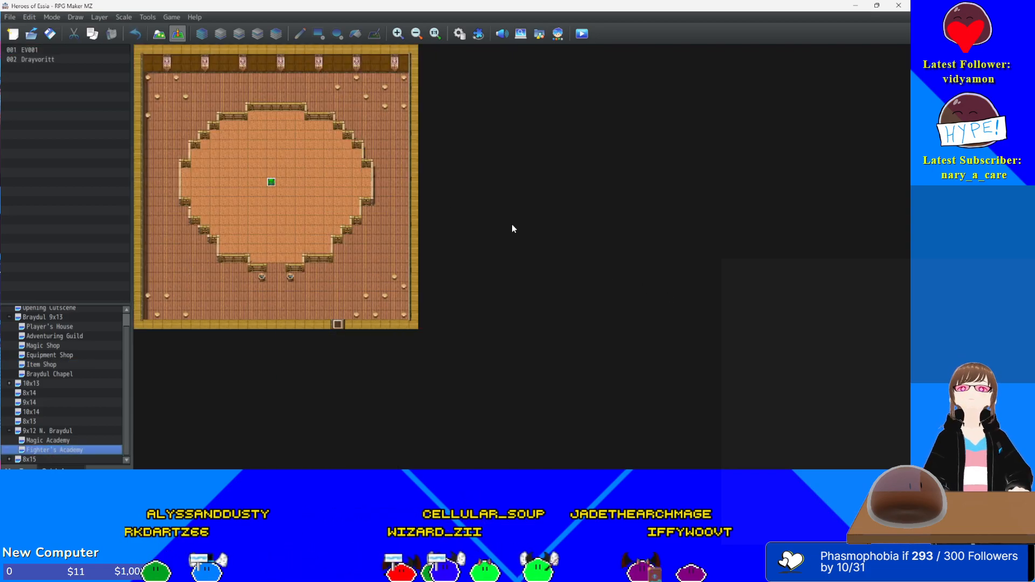
# - Start a new map nested under the 9x12 N. Braydul map
pyautogui.click(49, 430)
pyautogui.rightClick(50, 430)
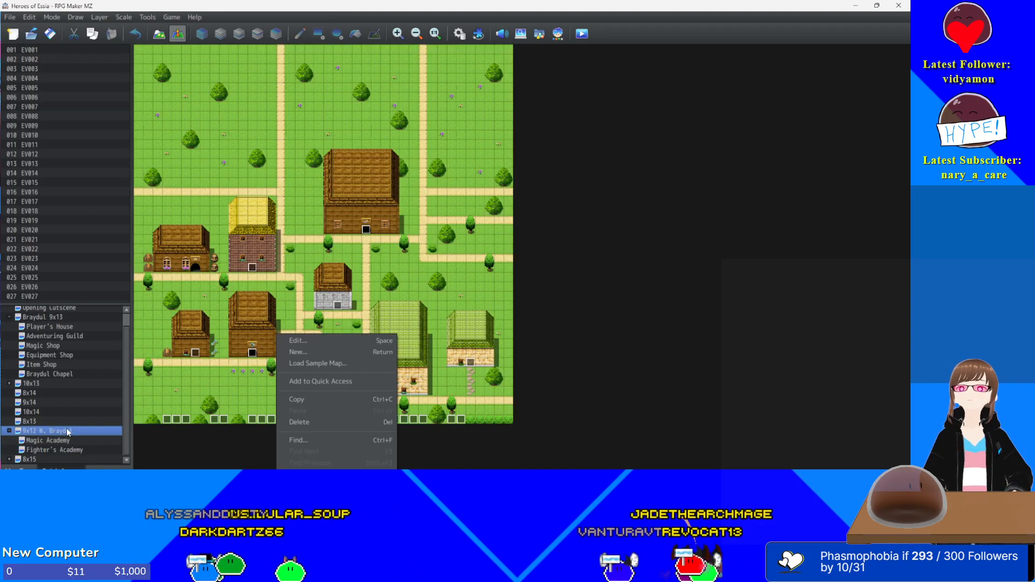
pyautogui.rightClick(68, 431)
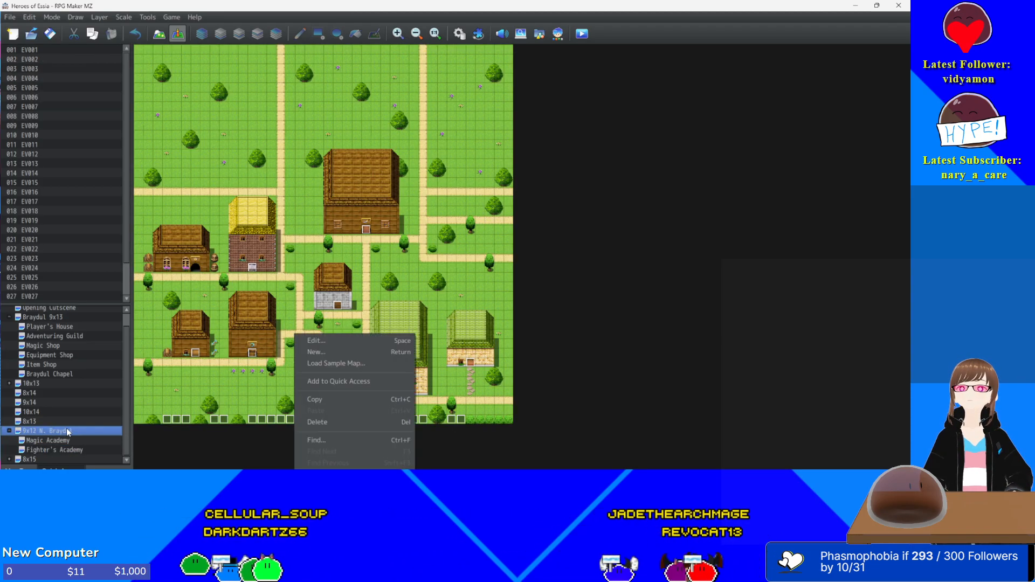
pyautogui.click(340, 352)
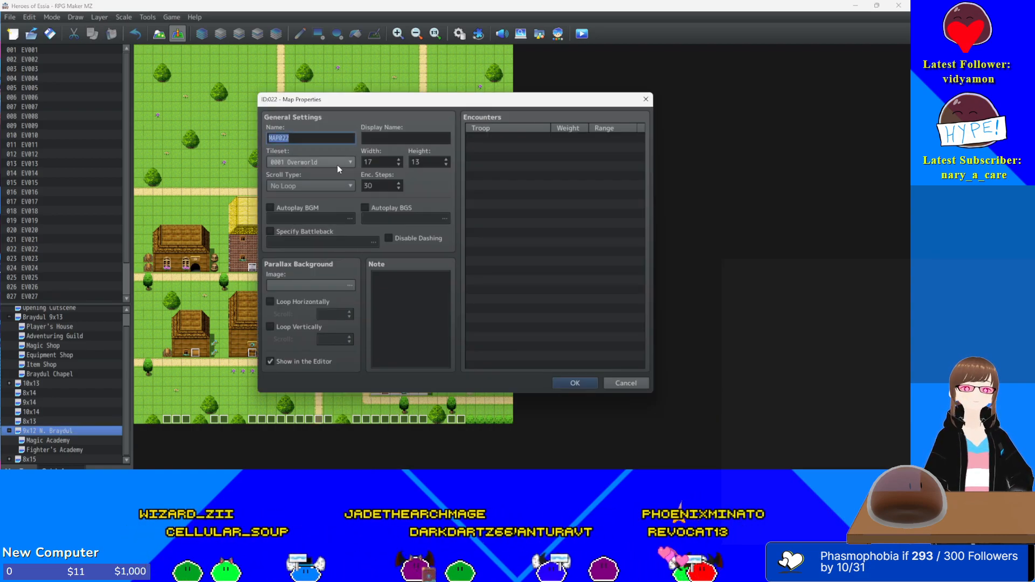
pyautogui.write('10x1')
pyautogui.press('BackSpace')
pyautogui.press('BackSpace')
pyautogui.press('BackSpace')
pyautogui.press('BackSpace')
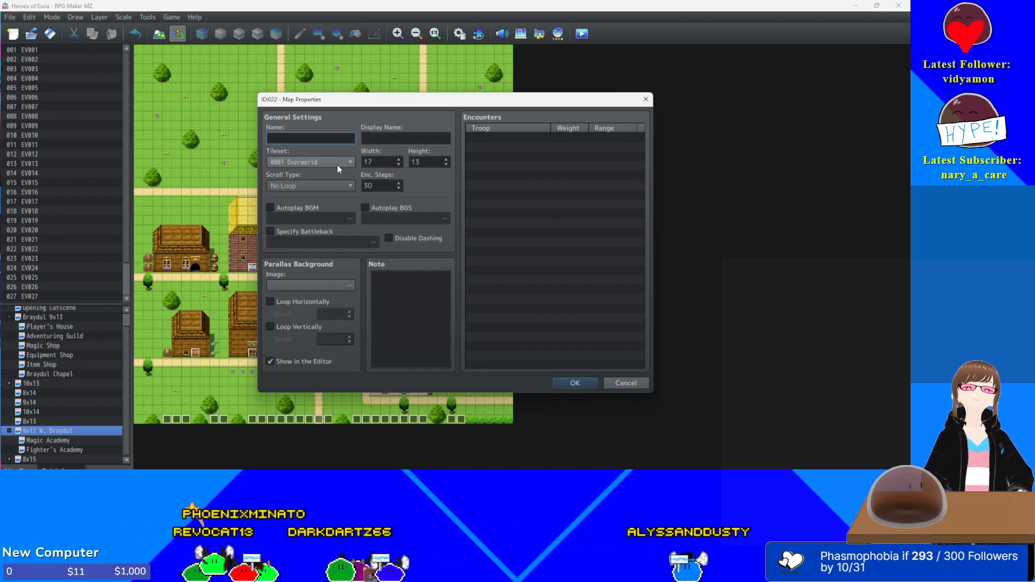
pyautogui.write('Drunken')
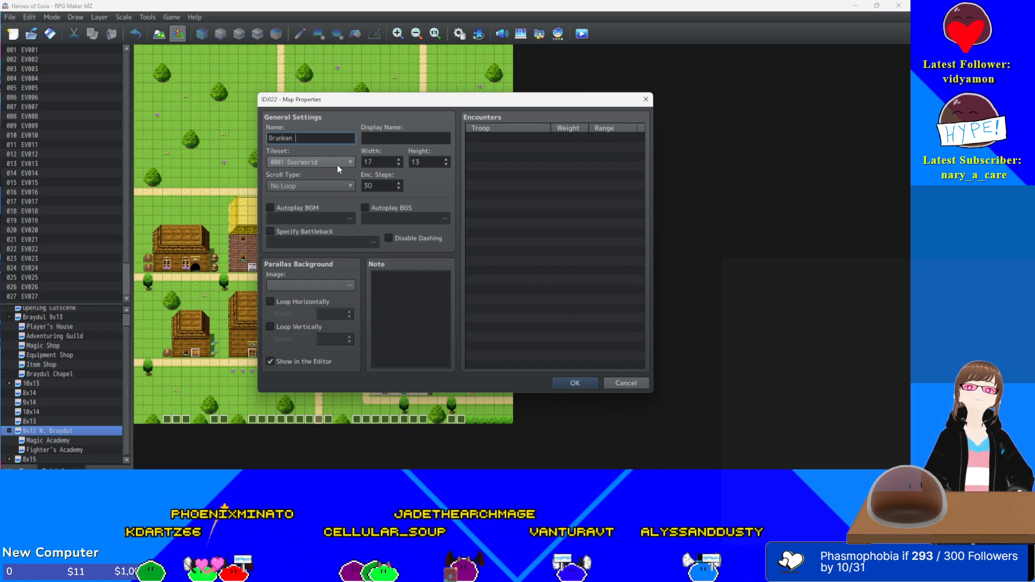
pyautogui.press('BackSpace')
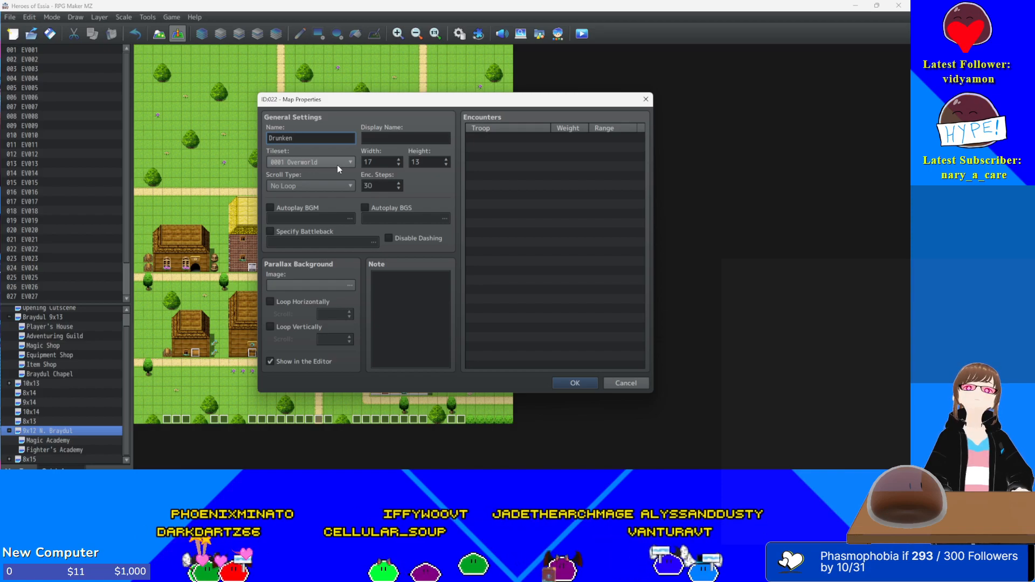
pyautogui.press('BackSpace')
pyautogui.press('BackSpace')
pyautogui.press('BackSpace')
pyautogui.press('BackSpace')
pyautogui.press('BackSpace')
pyautogui.press('BackSpace')
pyautogui.press('BackSpace')
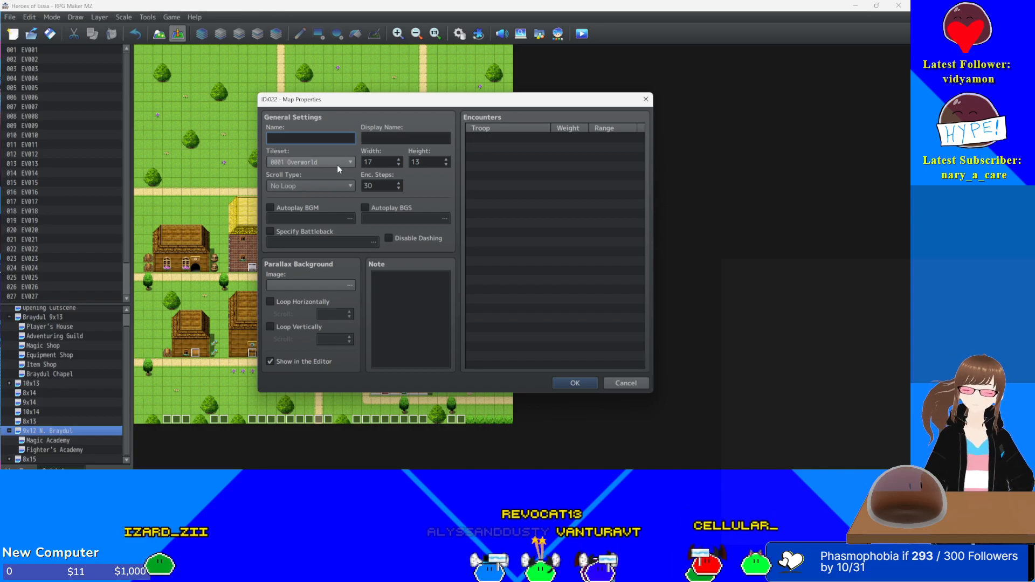
pyautogui.write('Gilded')
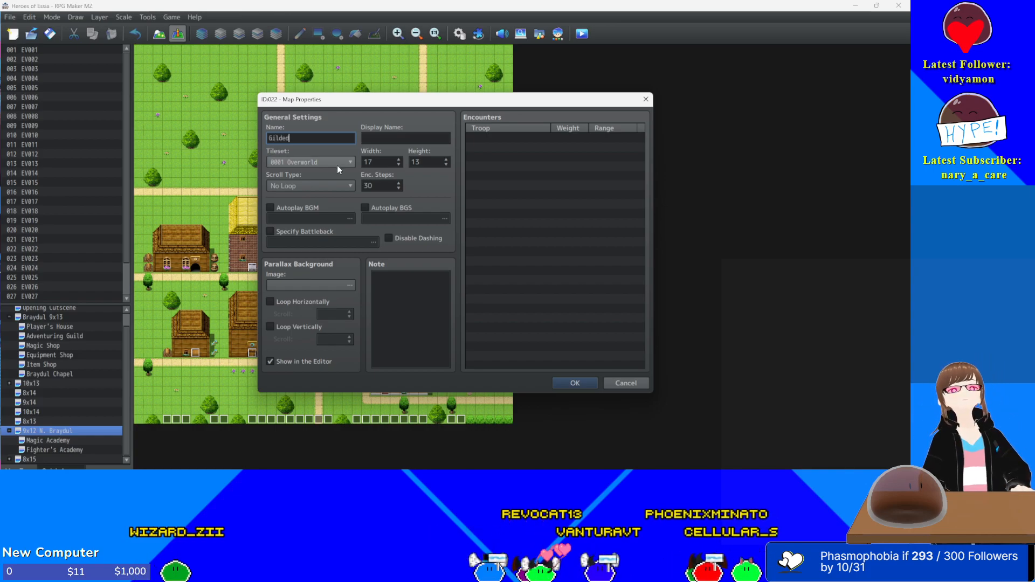
pyautogui.press('BackSpace')
pyautogui.press('BackSpace')
pyautogui.press('BackSpace')
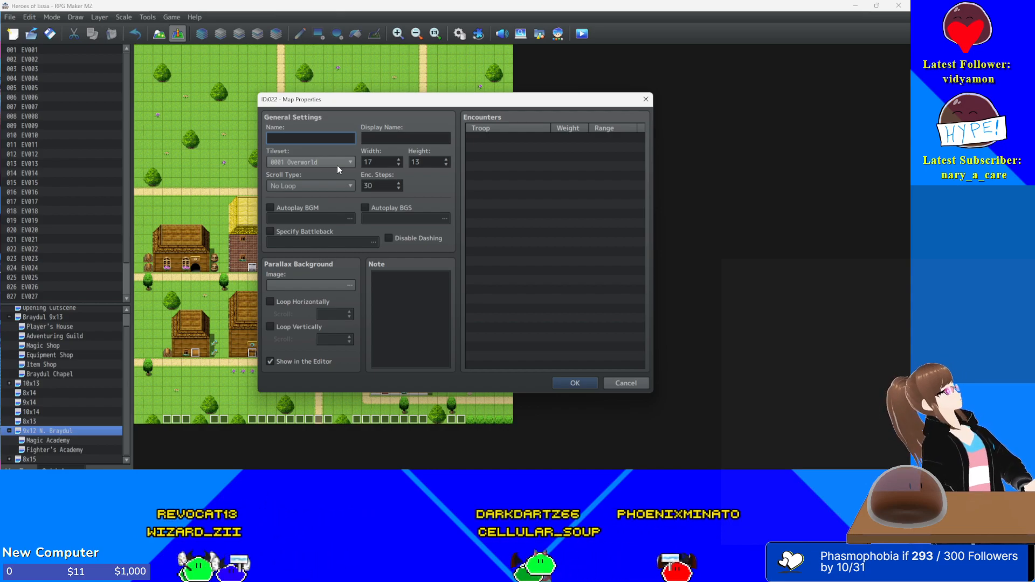
# - Name the new map "The Drunken Warrior Tavern" and give it the display name "The Drunken Warrior"
pyautogui.write('The Drunken ')
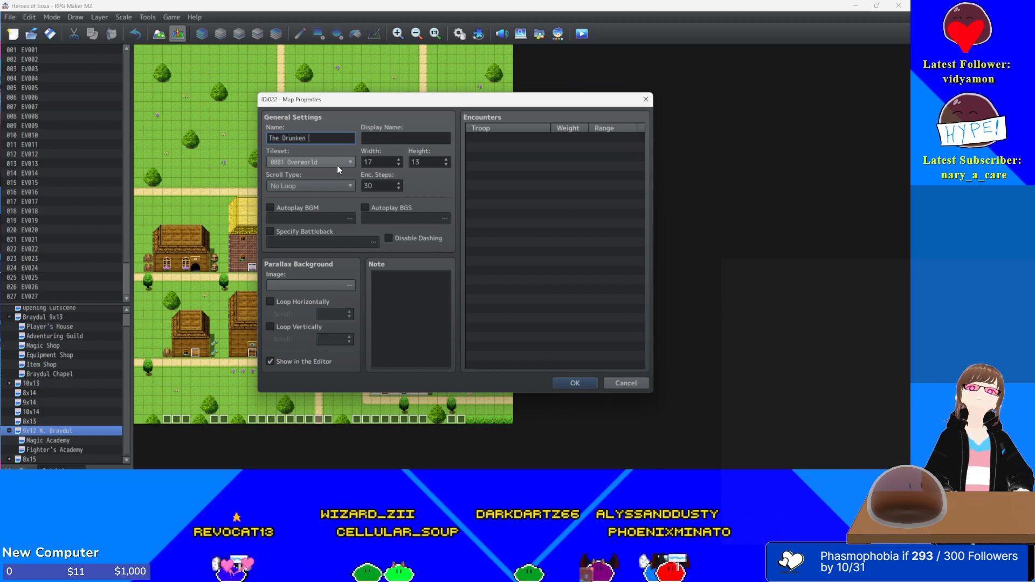
pyautogui.write('Warrior Tavern')
pyautogui.press('Tab')
pyautogui.write('Drun')
pyautogui.hotkey('shift', 'Tab')
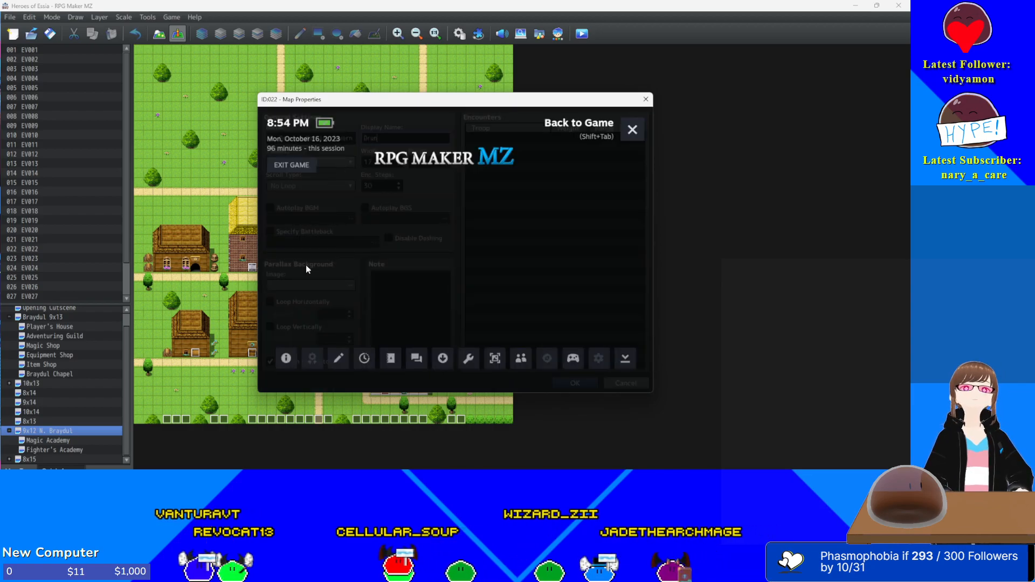
pyautogui.hotkey('shift', 'Tab')
pyautogui.write('T')
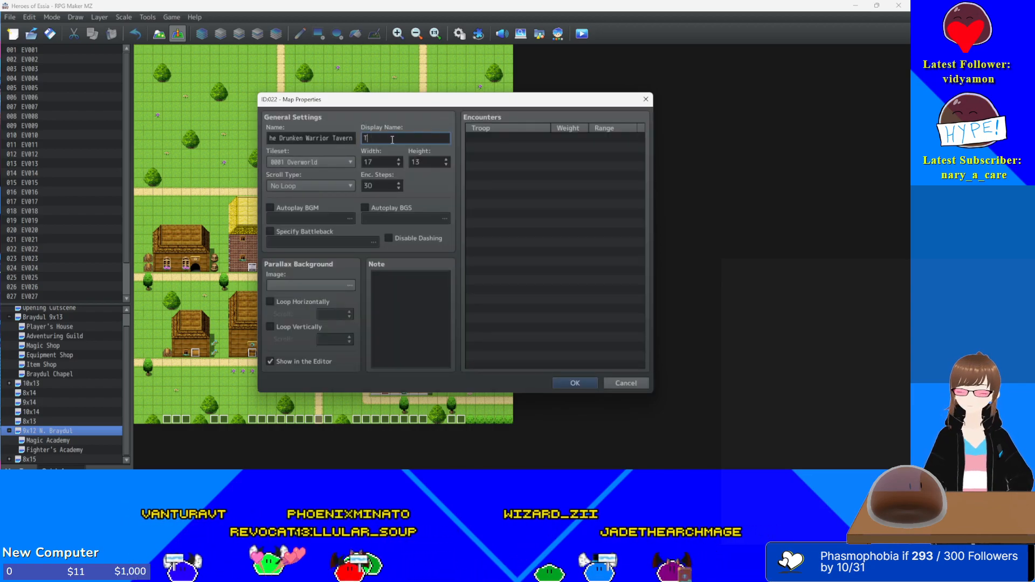
pyautogui.write('he Drunken Warrior')
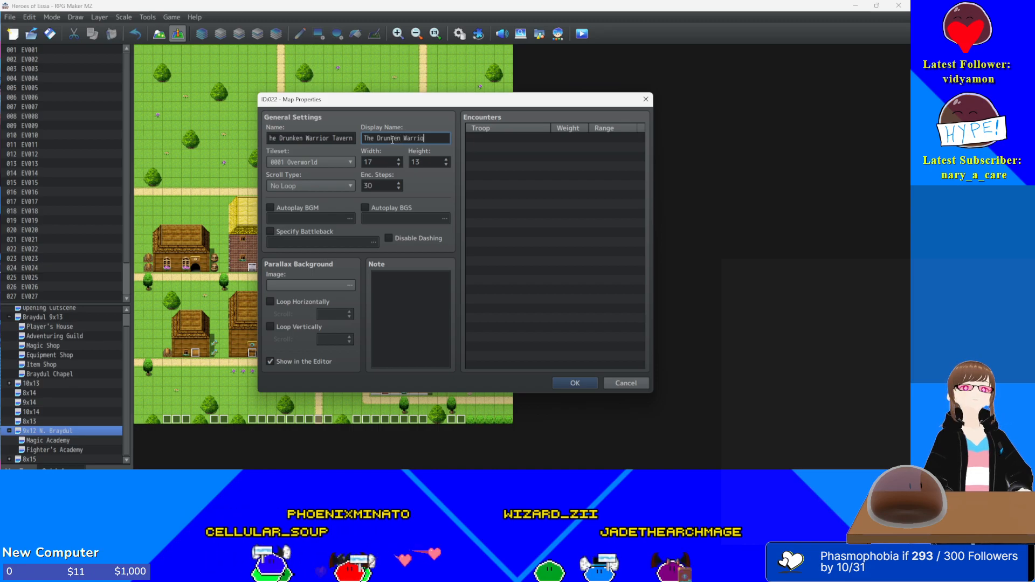
# - Assign the 0003 Inside tileset, set the map size to 30 wide by 20 high, and create the map
pyautogui.click(288, 162)
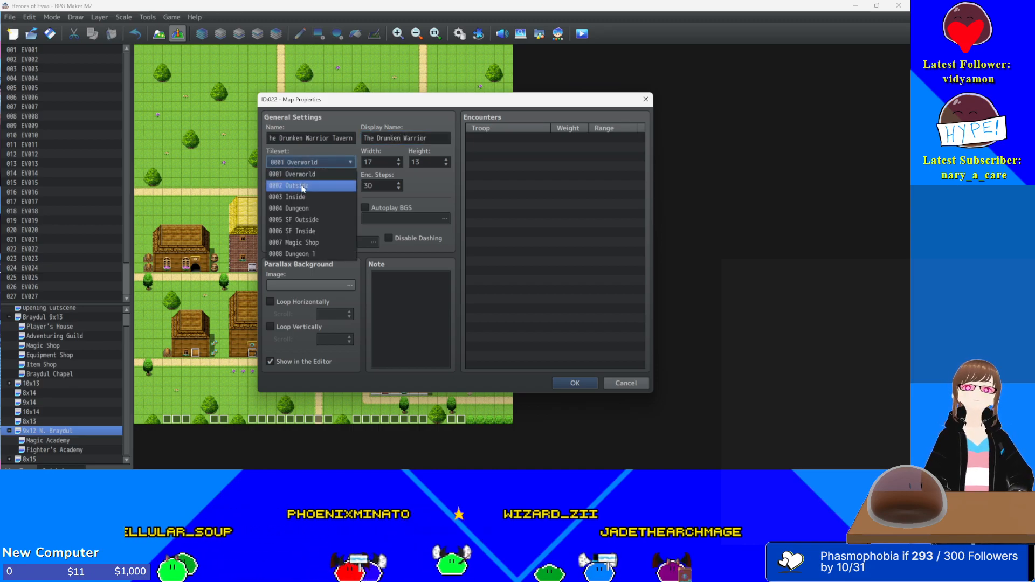
pyautogui.click(302, 190)
pyautogui.doubleClick(371, 163)
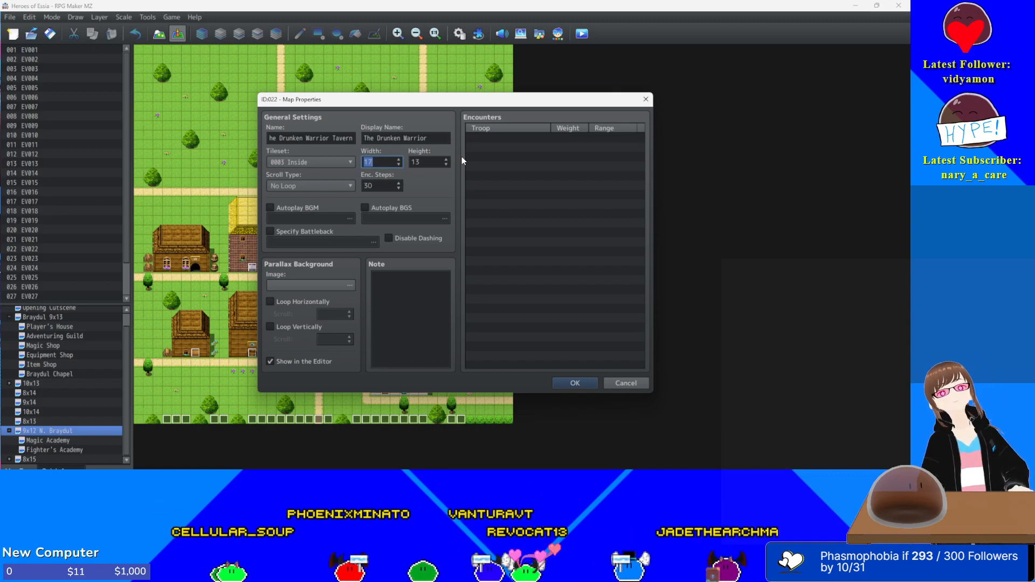
pyautogui.write('30')
pyautogui.press('Tab')
pyautogui.write('20')
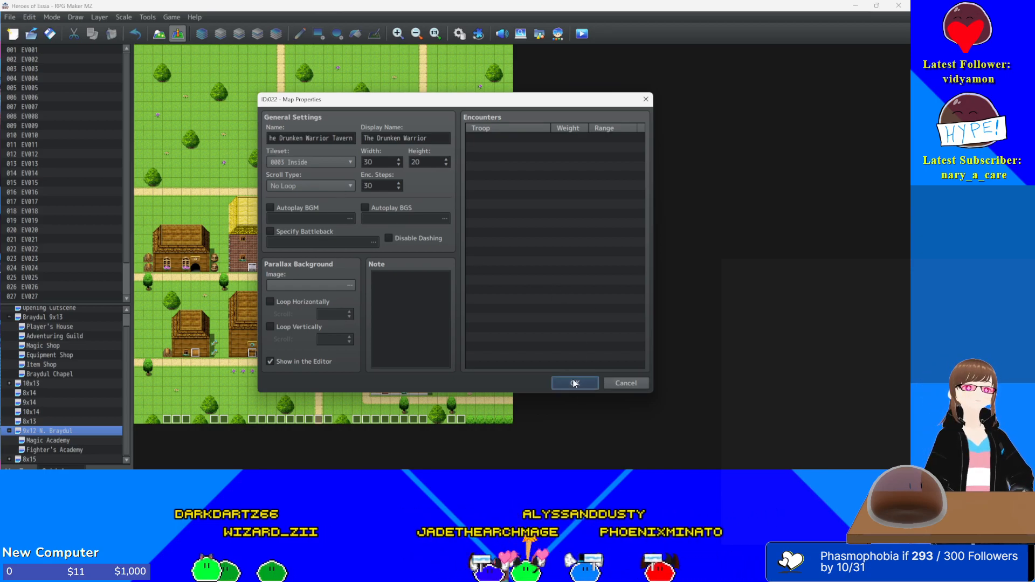
pyautogui.click(574, 383)
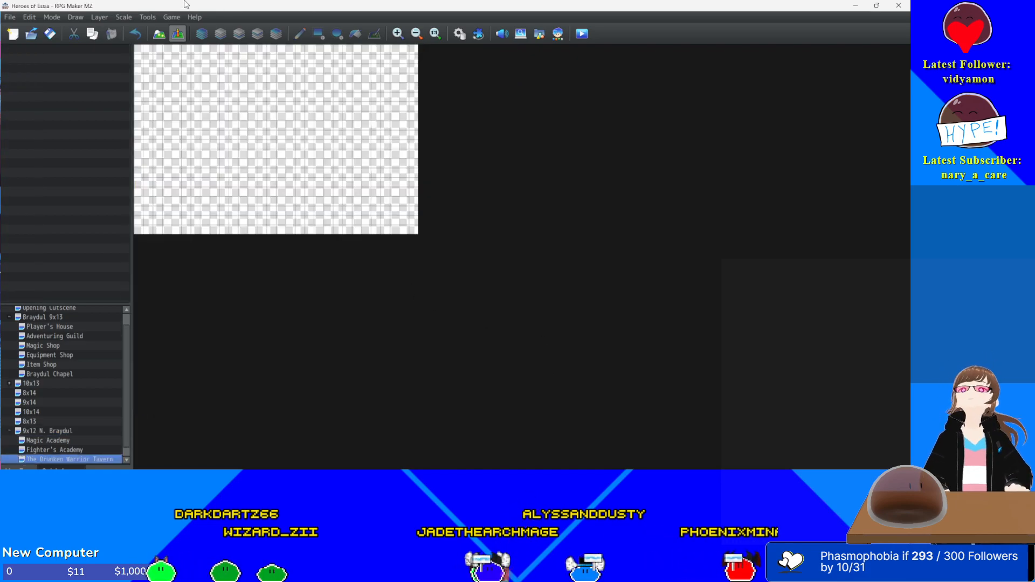
# - Switch to tile editing, view the 9x12 N. Braydul map, and return to The Drunken Warrior Tavern map
pyautogui.click(162, 35)
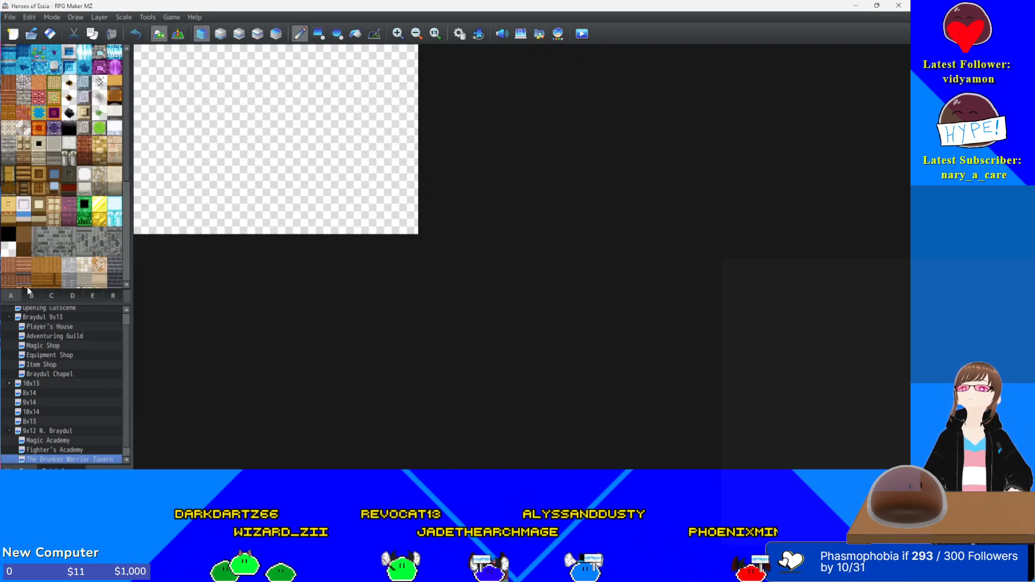
pyautogui.click(35, 430)
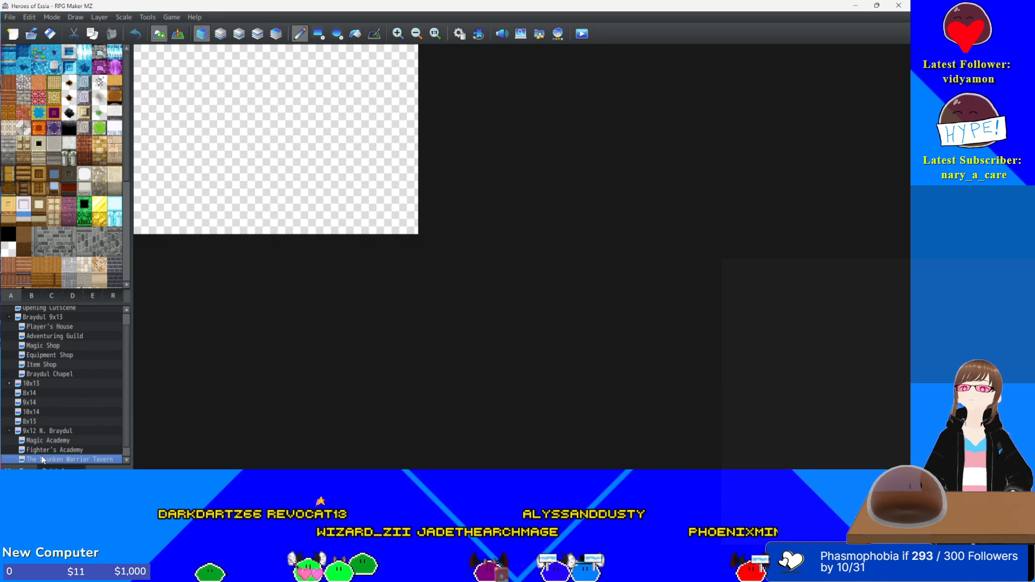
pyautogui.rightClick(42, 460)
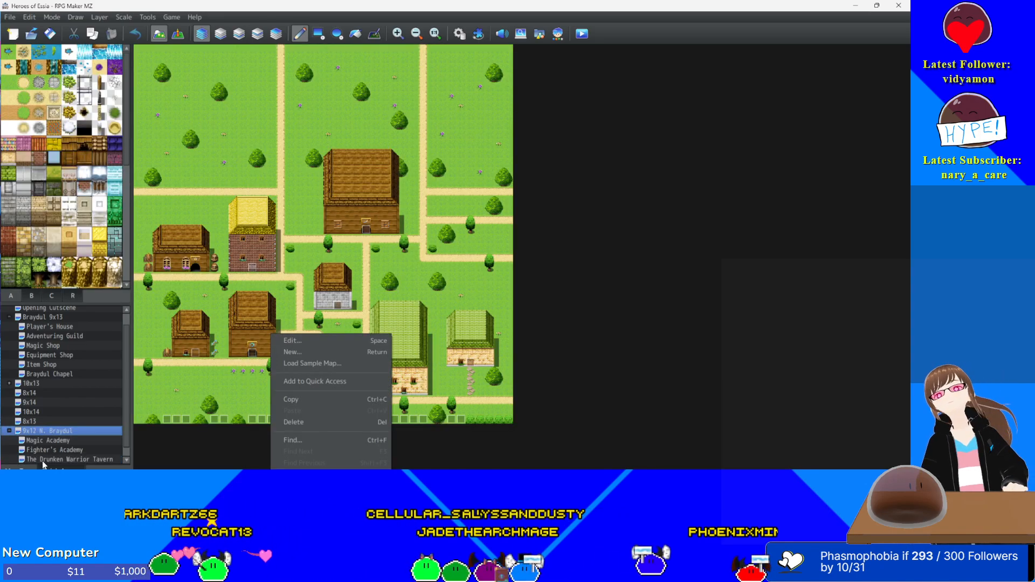
pyautogui.click(42, 460)
pyautogui.click(42, 460)
pyautogui.rightClick(42, 460)
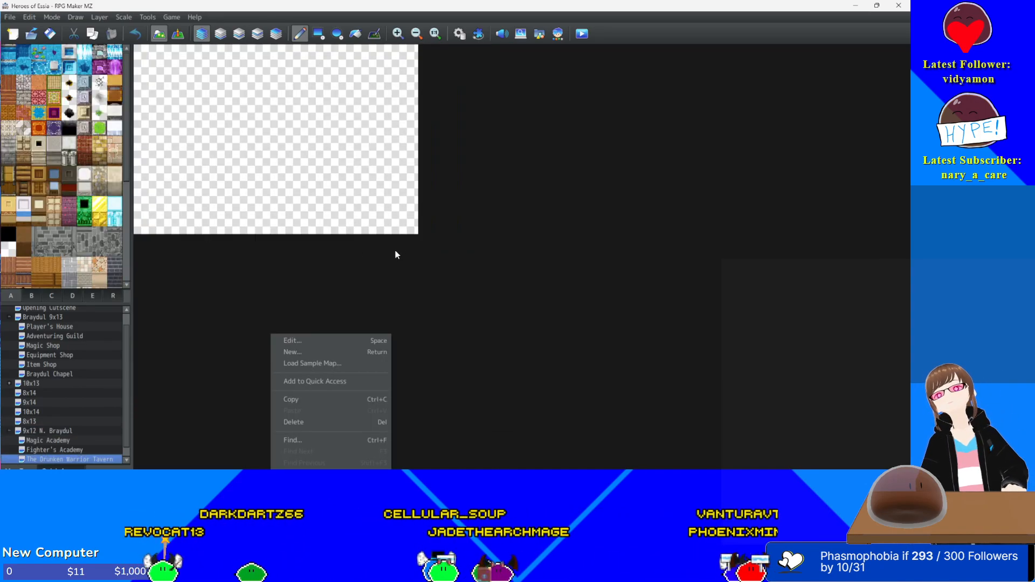
pyautogui.click(276, 267)
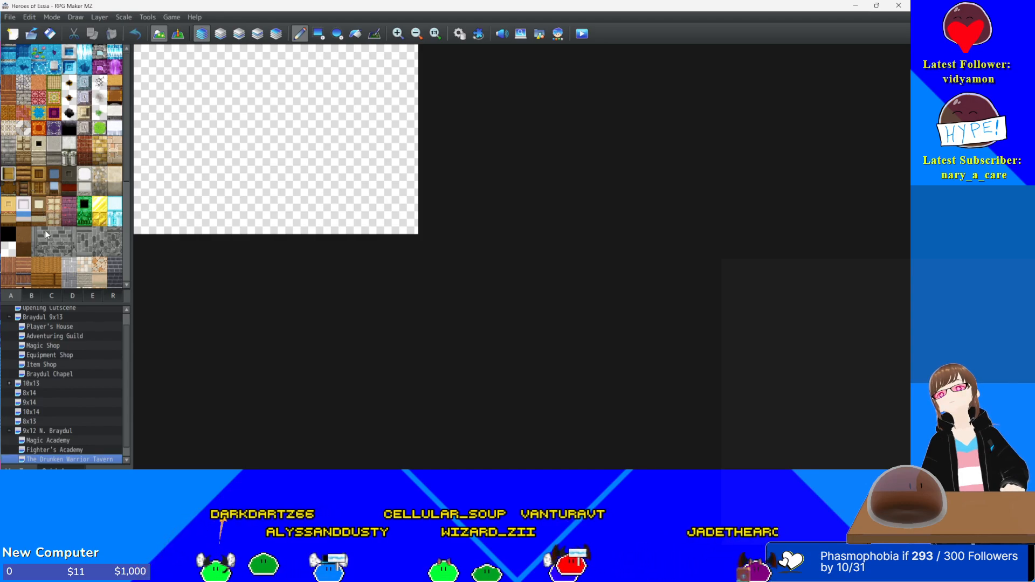
# - Frame the map edges with the wooden wall-top tile, leaving a three-tile entrance gap in the lower edge, and paint a two-tile-high brown wood wall below the upper edge
pyautogui.moveTo(338, 229); pyautogui.dragTo(260, 229)
pyautogui.moveTo(198, 230)
pyautogui.mouseDown()
pyautogui.moveTo(138, 231)
pyautogui.moveTo(220, 235)
pyautogui.mouseUp()
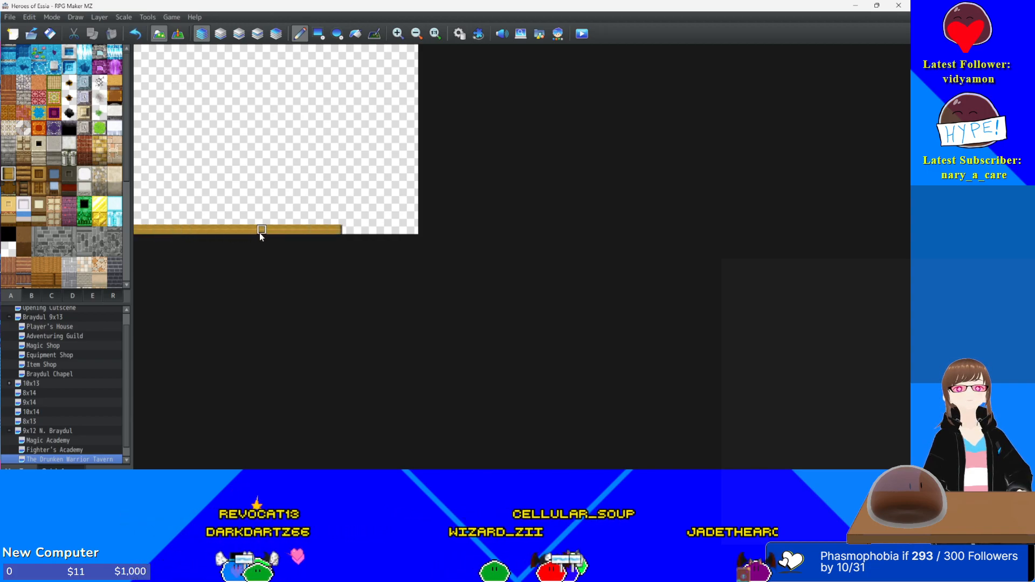
pyautogui.moveTo(375, 229)
pyautogui.mouseDown()
pyautogui.moveTo(414, 231)
pyautogui.moveTo(413, 51)
pyautogui.moveTo(139, 55)
pyautogui.moveTo(139, 211)
pyautogui.mouseUp()
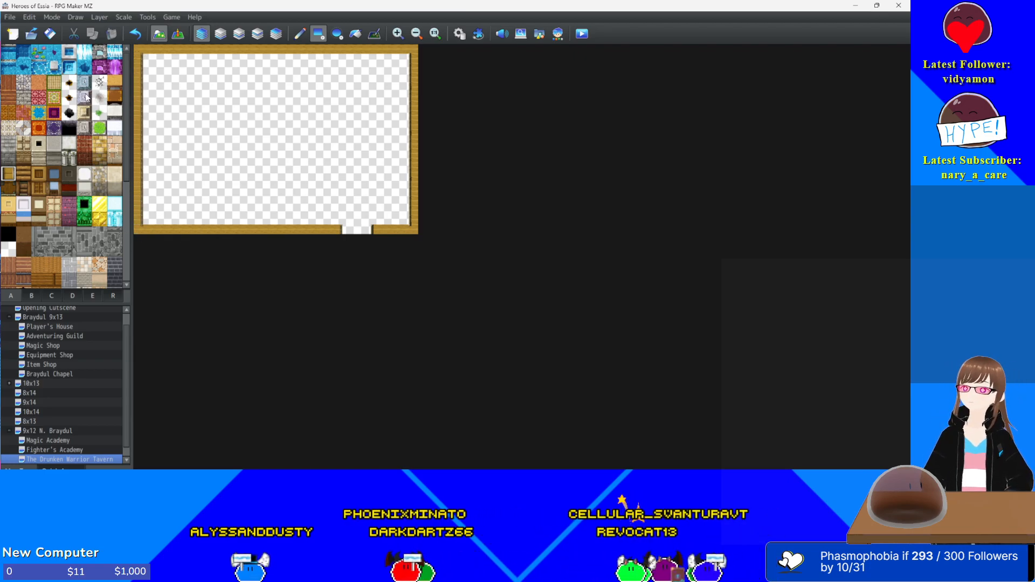
pyautogui.click(8, 188)
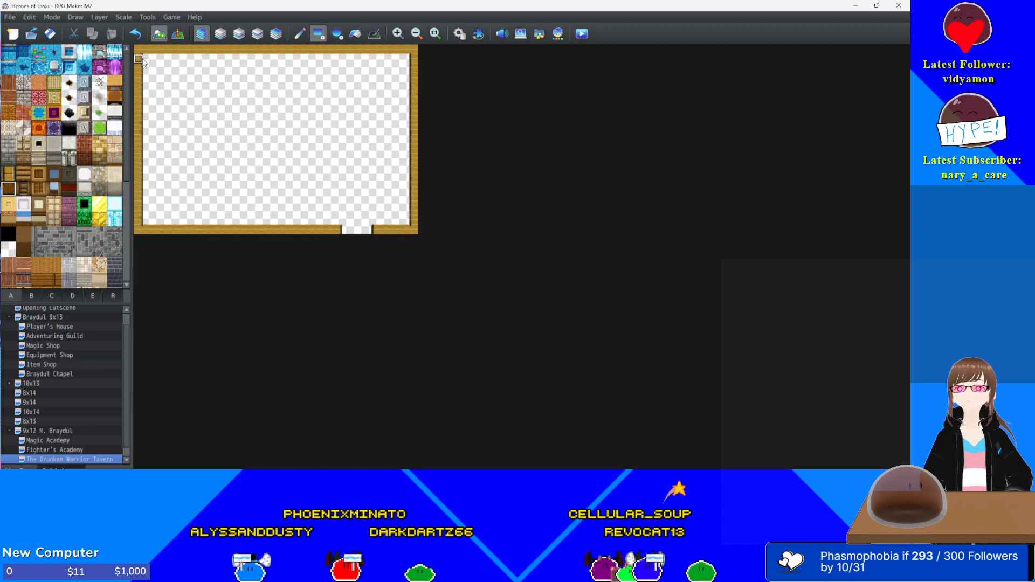
pyautogui.moveTo(154, 68); pyautogui.dragTo(399, 68)
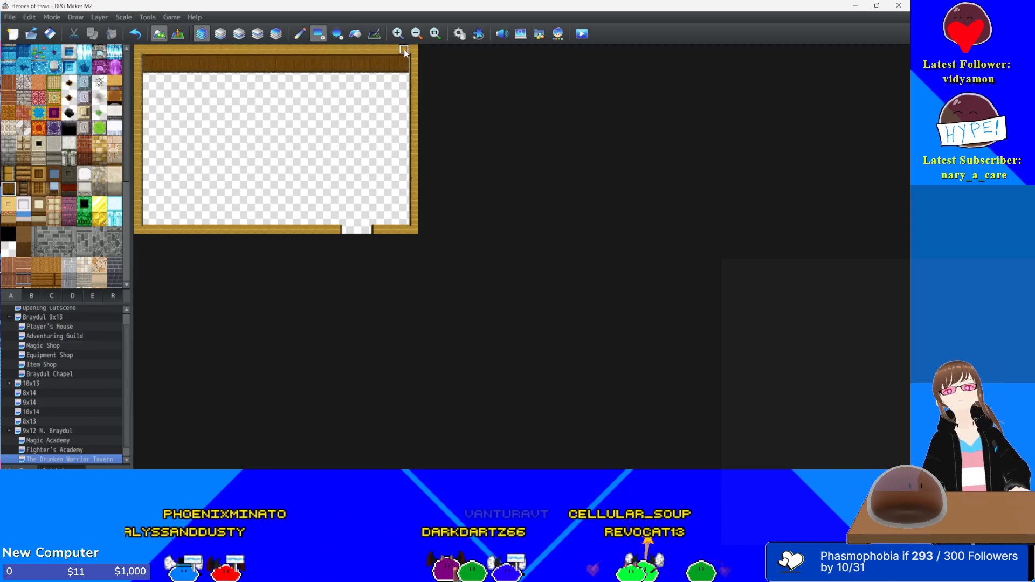
# - Try filling the tavern floor with the white block-pattern tile and with the beige patterned tile
pyautogui.click(416, 34)
pyautogui.click(400, 34)
pyautogui.click(399, 34)
pyautogui.click(400, 34)
pyautogui.click(399, 34)
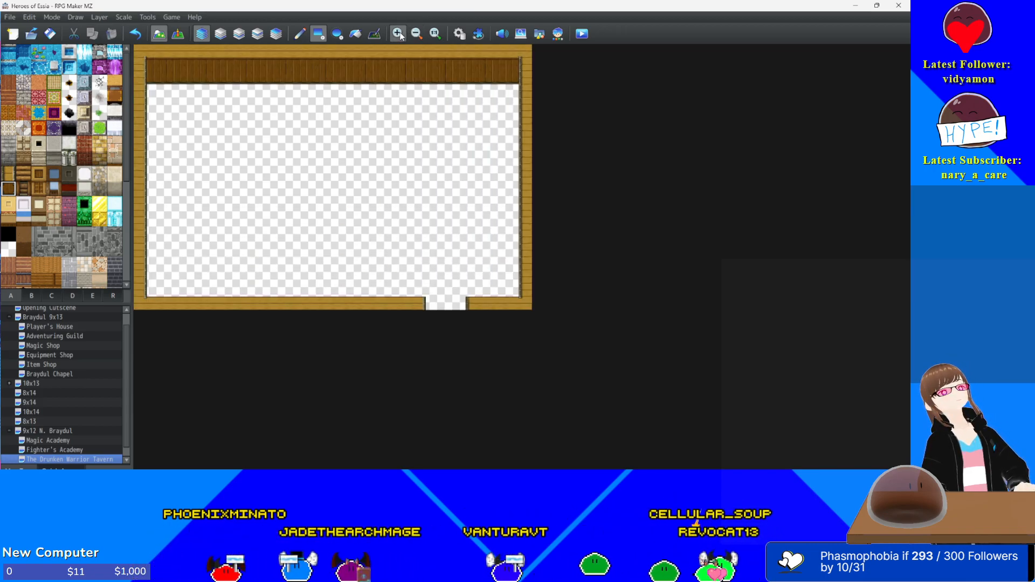
pyautogui.click(400, 34)
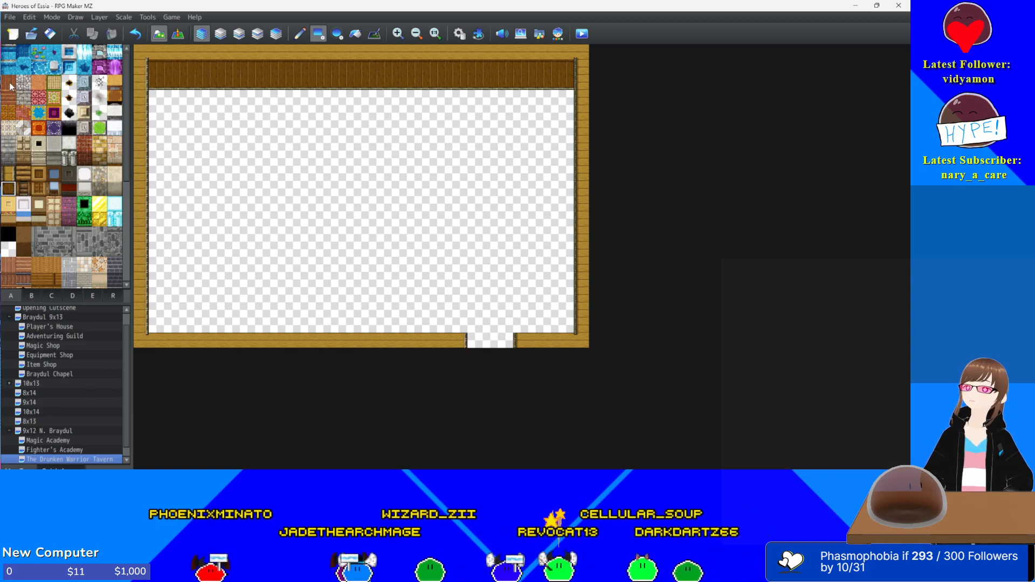
pyautogui.click(20, 131)
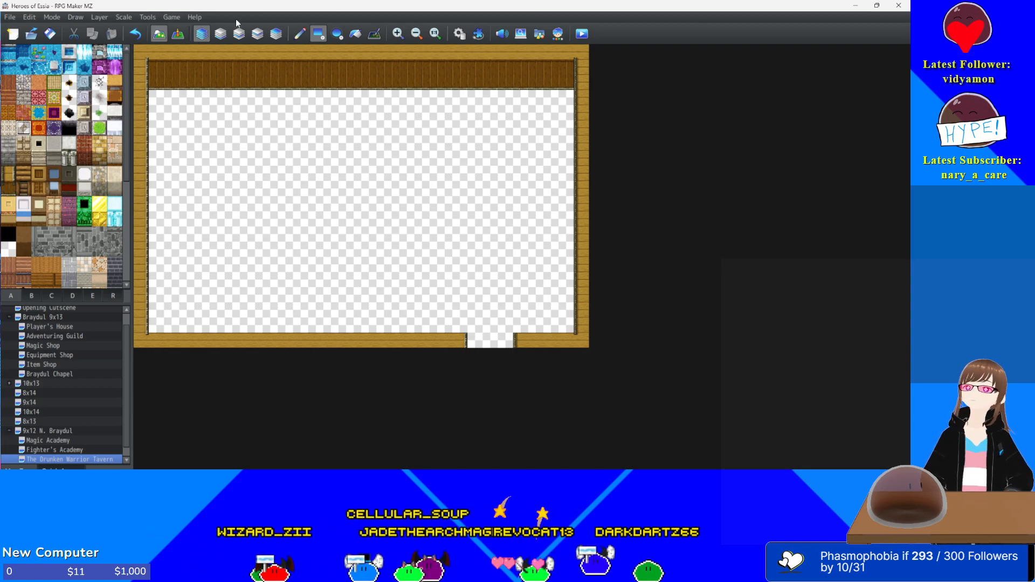
pyautogui.click(355, 34)
pyautogui.click(370, 144)
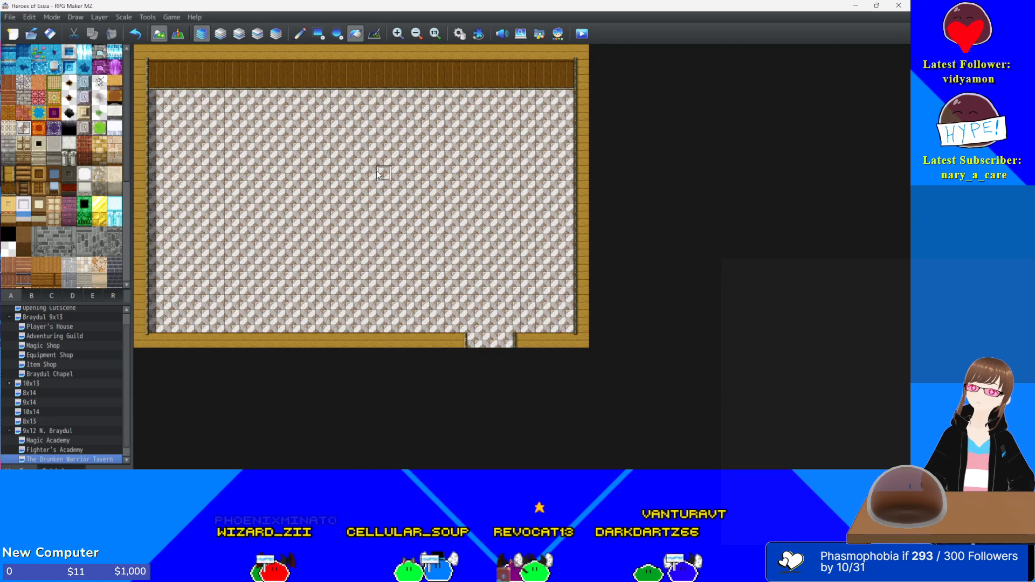
pyautogui.click(8, 127)
pyautogui.click(264, 157)
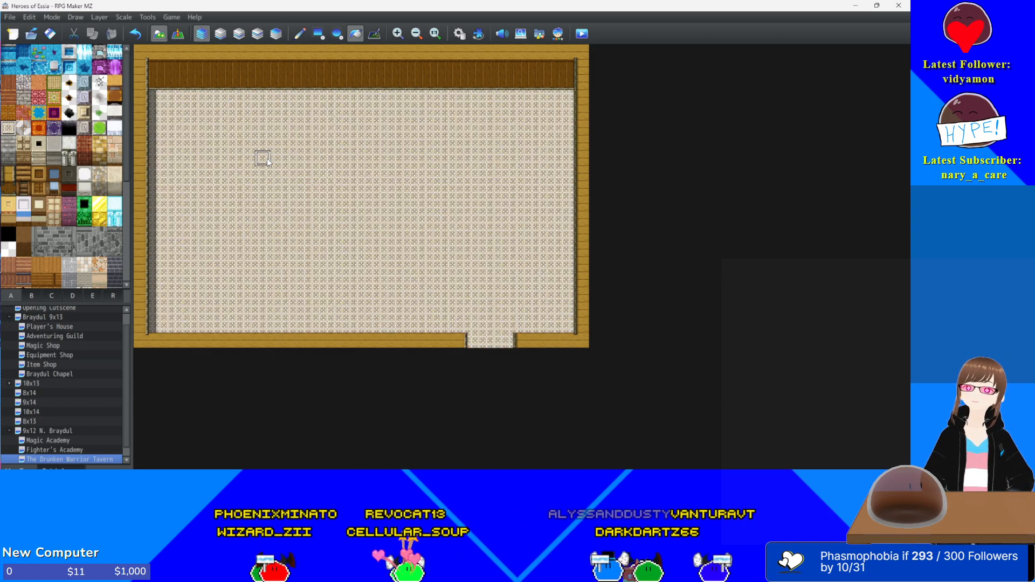
# - Try red brick, horizontal wood planks and vertical wood planks as the tavern's floor fill
pyautogui.click(318, 151)
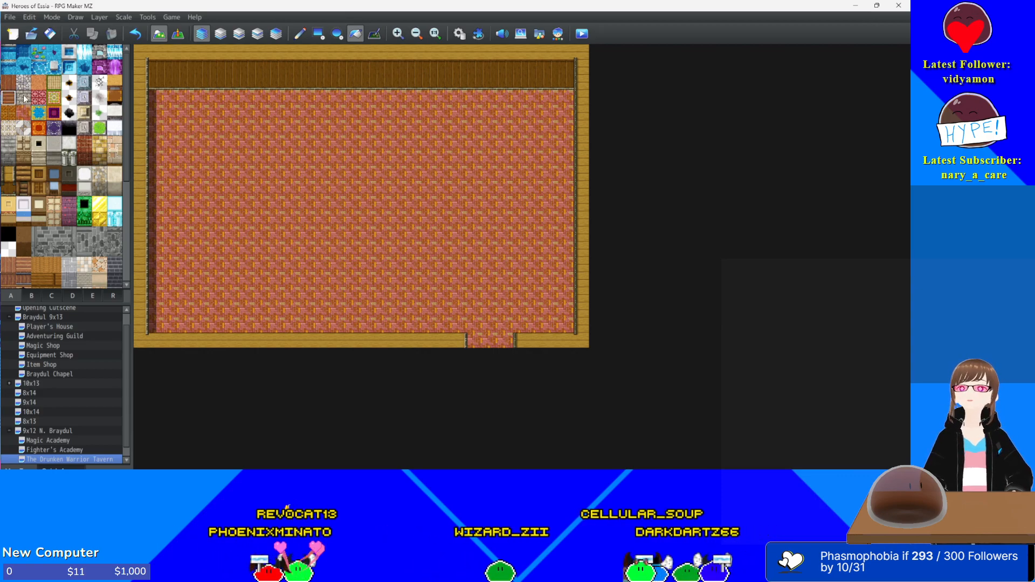
pyautogui.click(369, 164)
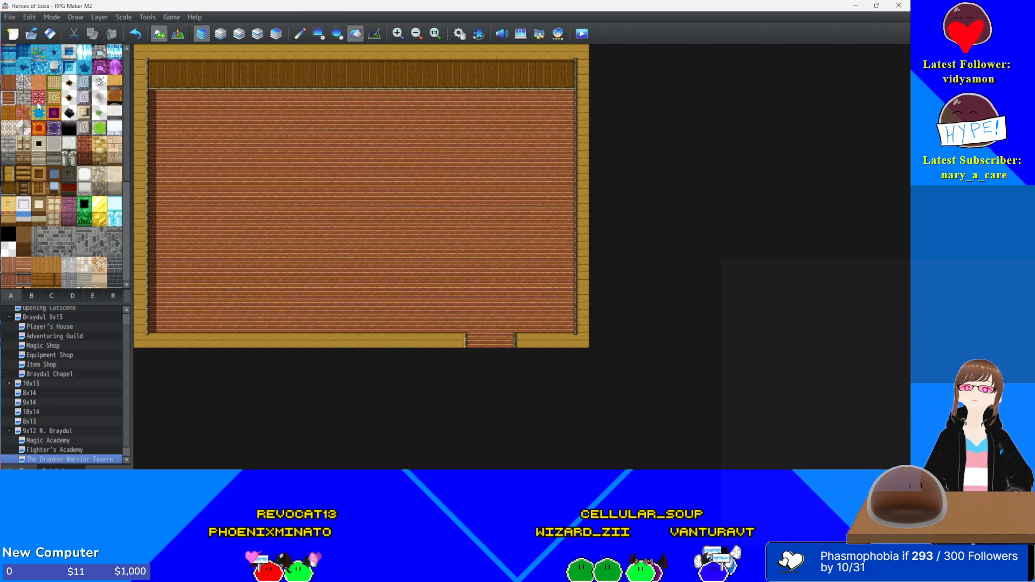
pyautogui.click(407, 218)
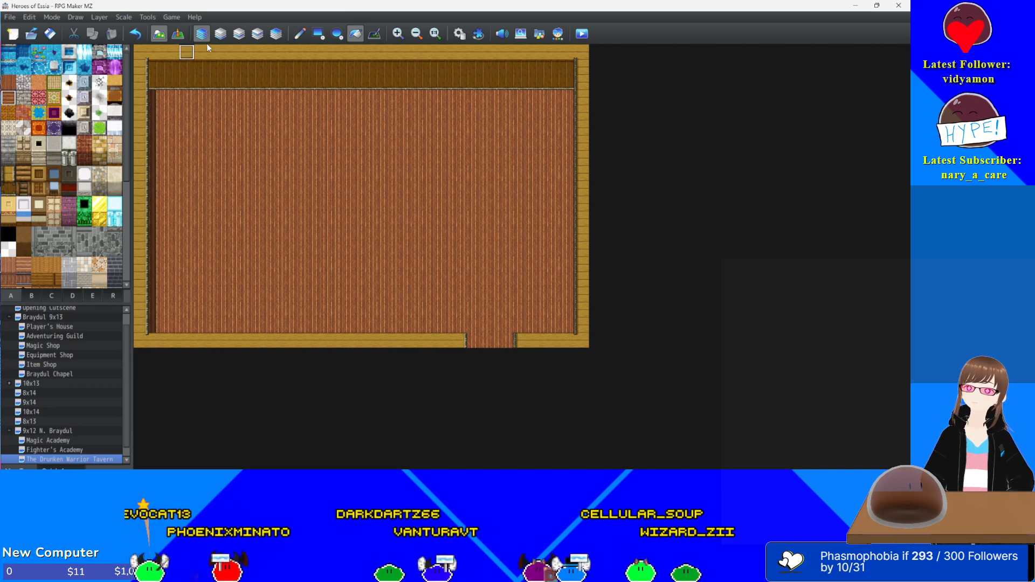
pyautogui.click(300, 34)
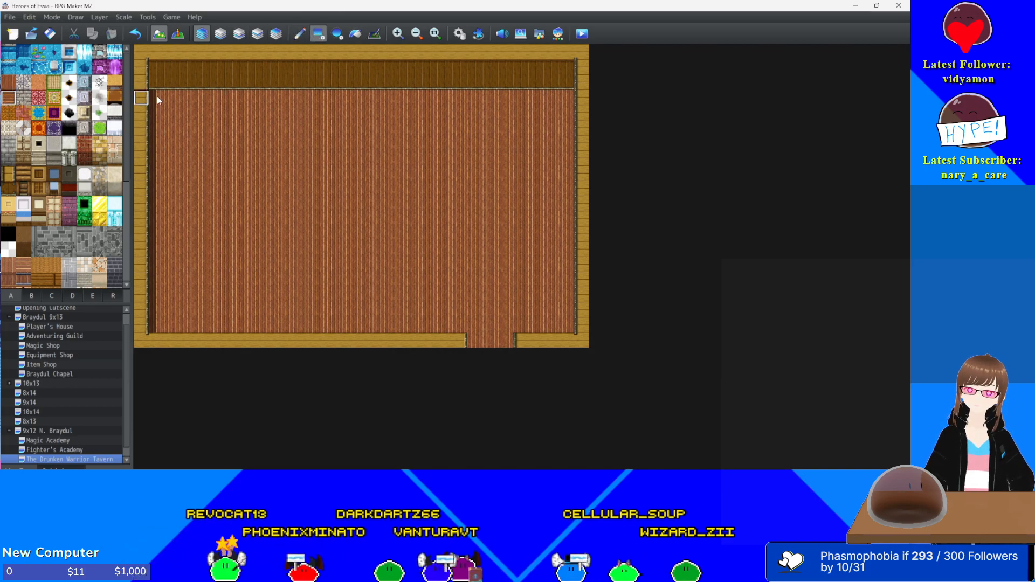
pyautogui.moveTo(155, 92); pyautogui.dragTo(562, 126)
pyautogui.hotkey('ctrl', 'z')
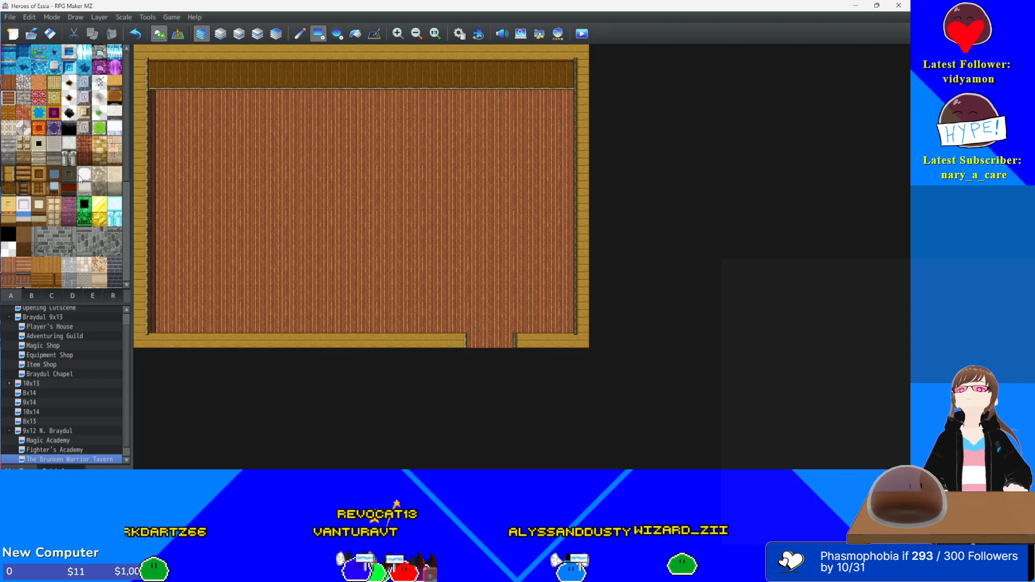
# - Look through the floor tiles and try filling the tavern floor with the orange square tile and the grey brick tile
pyautogui.scroll(-5, 79, 175)
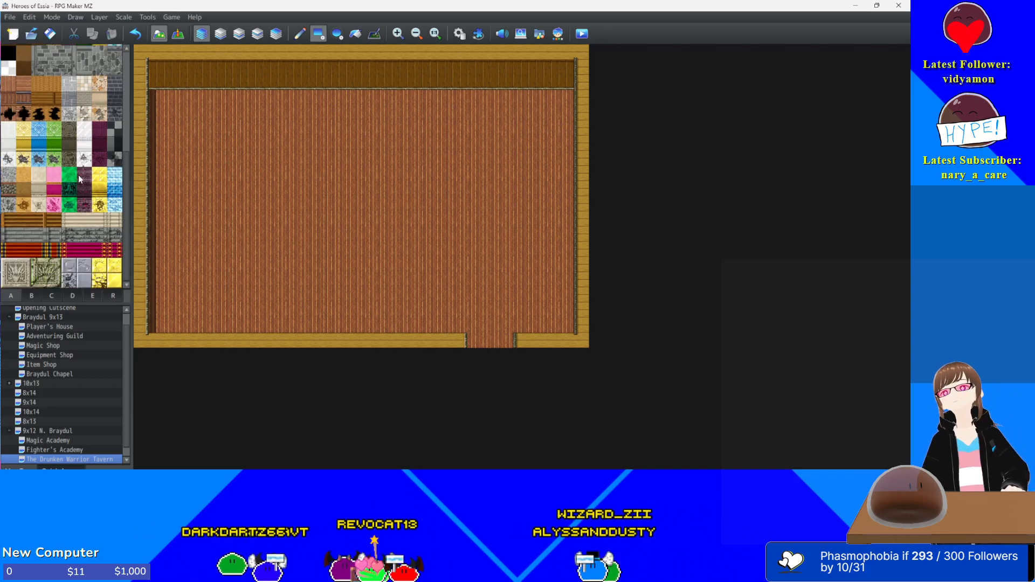
pyautogui.scroll(3, 79, 176)
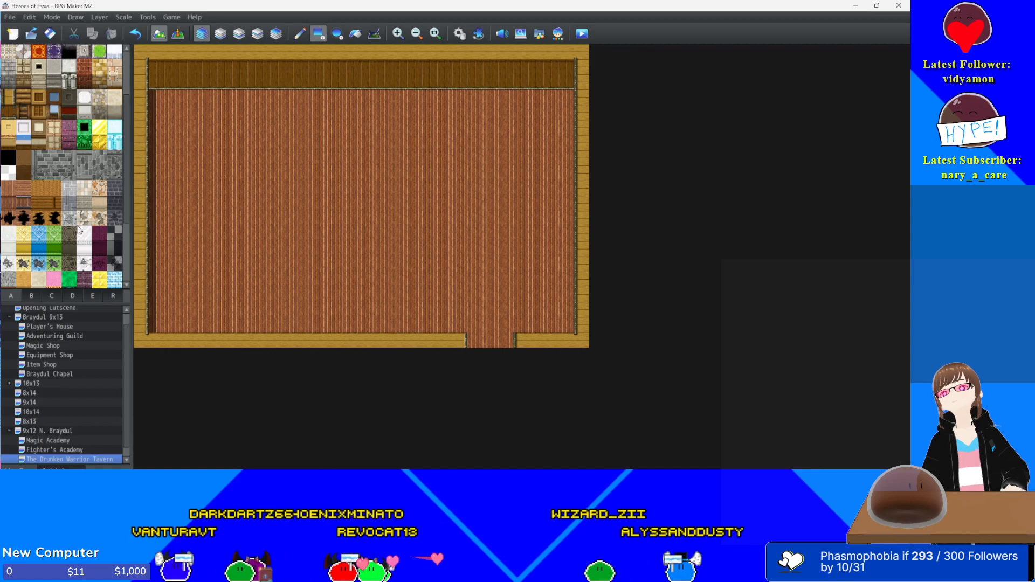
pyautogui.scroll(2, 79, 229)
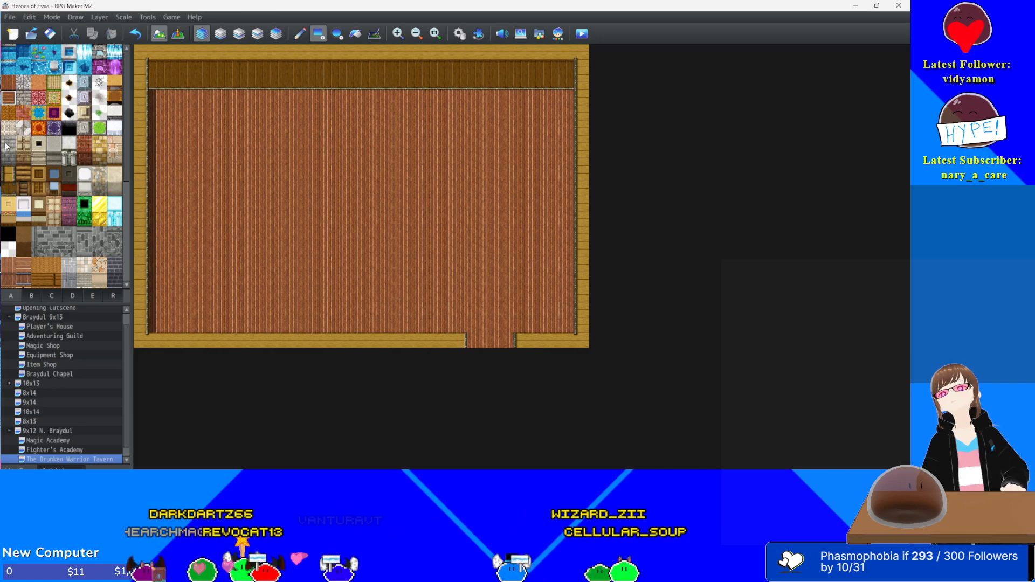
pyautogui.scroll(-4, 92, 219)
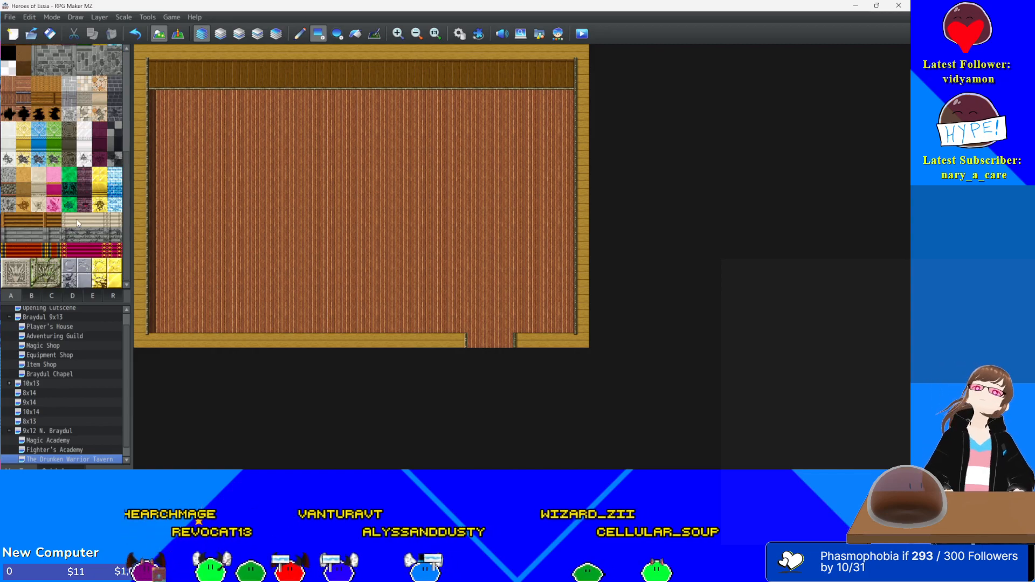
pyautogui.scroll(4, 51, 209)
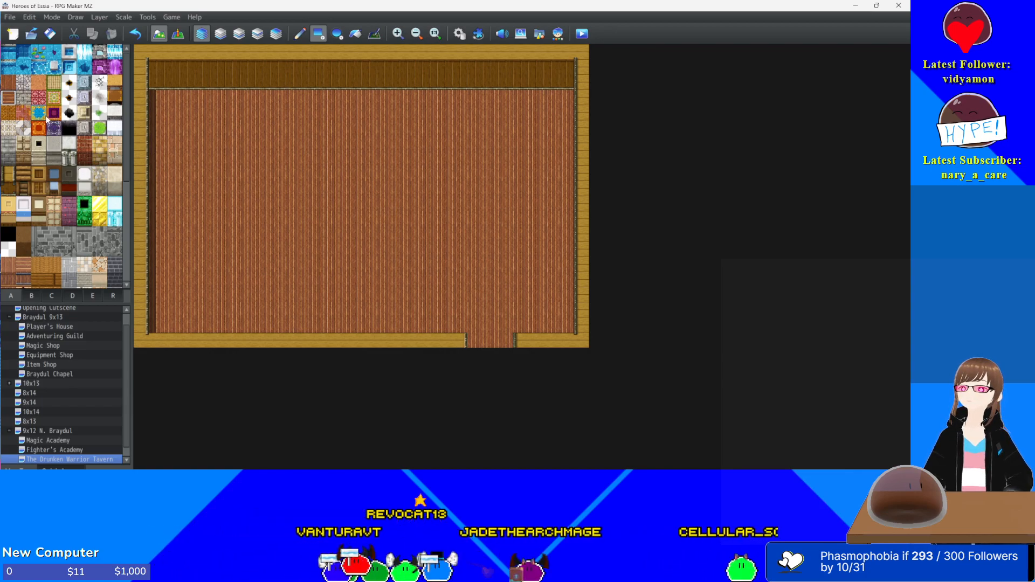
pyautogui.click(14, 125)
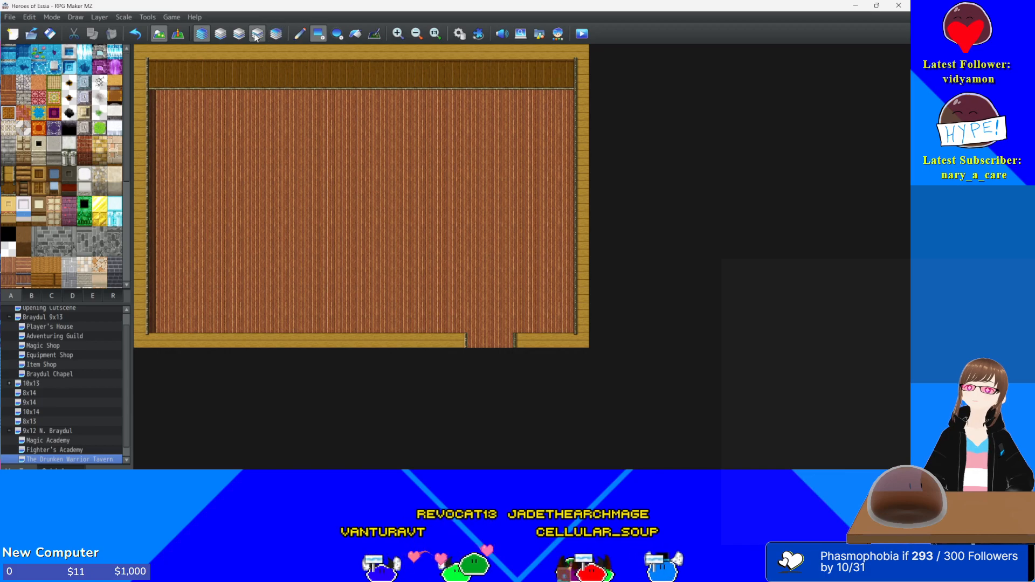
pyautogui.click(351, 35)
pyautogui.click(354, 127)
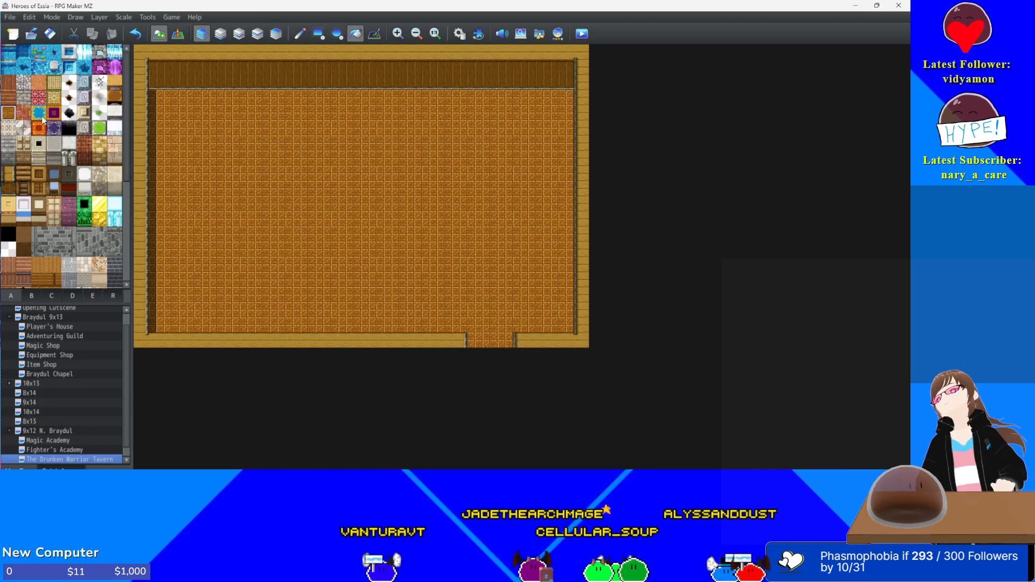
pyautogui.click(23, 97)
pyautogui.click(185, 144)
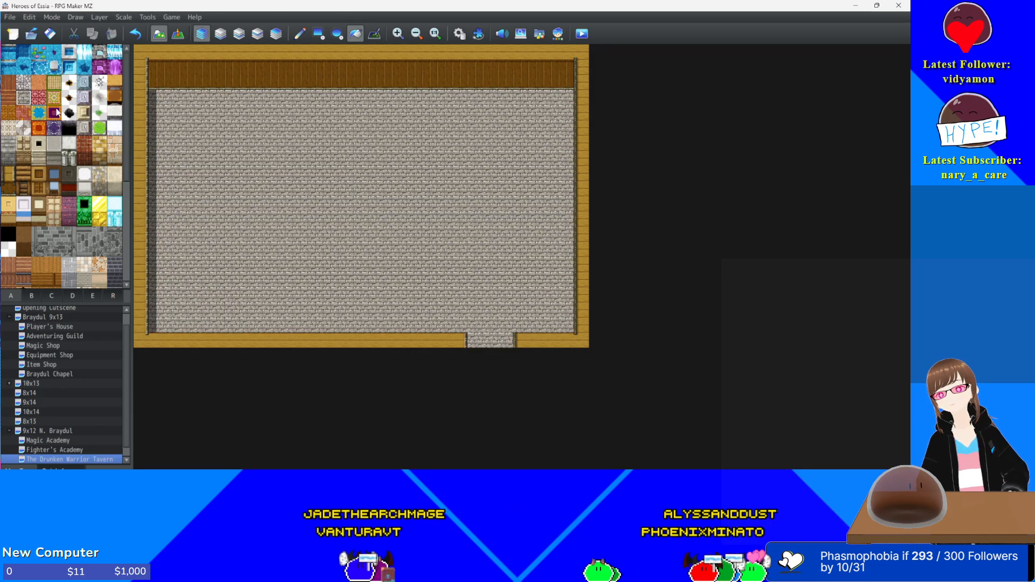
# - Fill the tavern floor with the red brick tile and narrow the lower entrance to one tile with the wooden wall-top tile
pyautogui.click(23, 113)
pyautogui.click(268, 139)
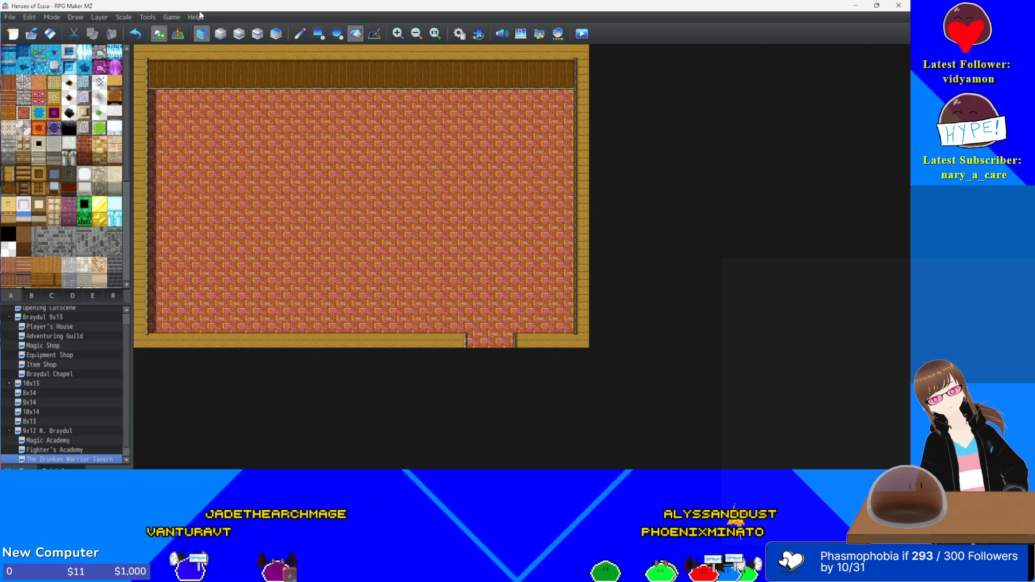
pyautogui.click(9, 174)
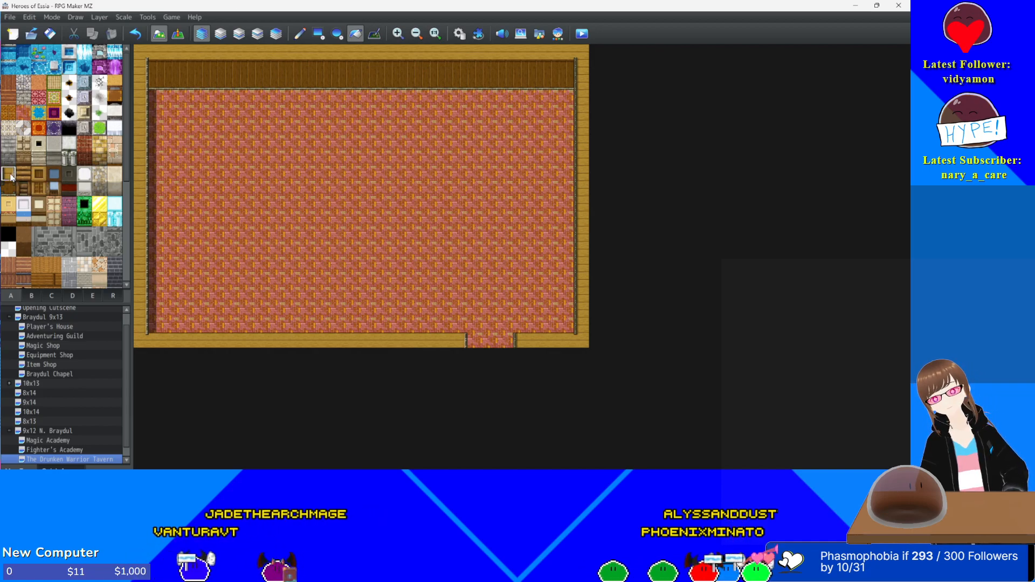
pyautogui.click(322, 36)
pyautogui.click(477, 342)
pyautogui.click(504, 342)
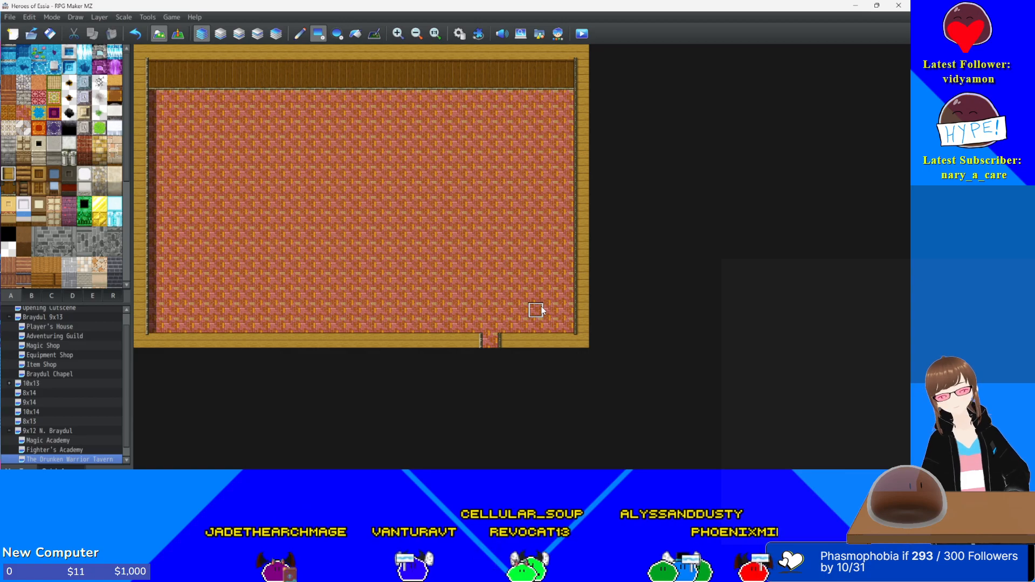
# - Paint an L-shaped brown wooden counter below the back wall, about three tiles deep and 25 tiles long, leaving an opening at its right end
pyautogui.click(114, 97)
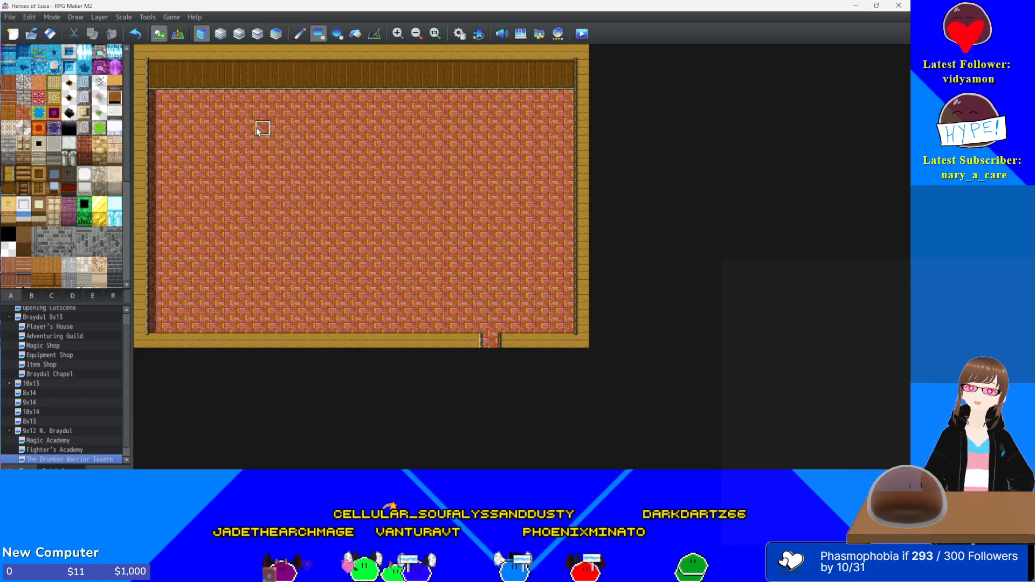
pyautogui.click(188, 101)
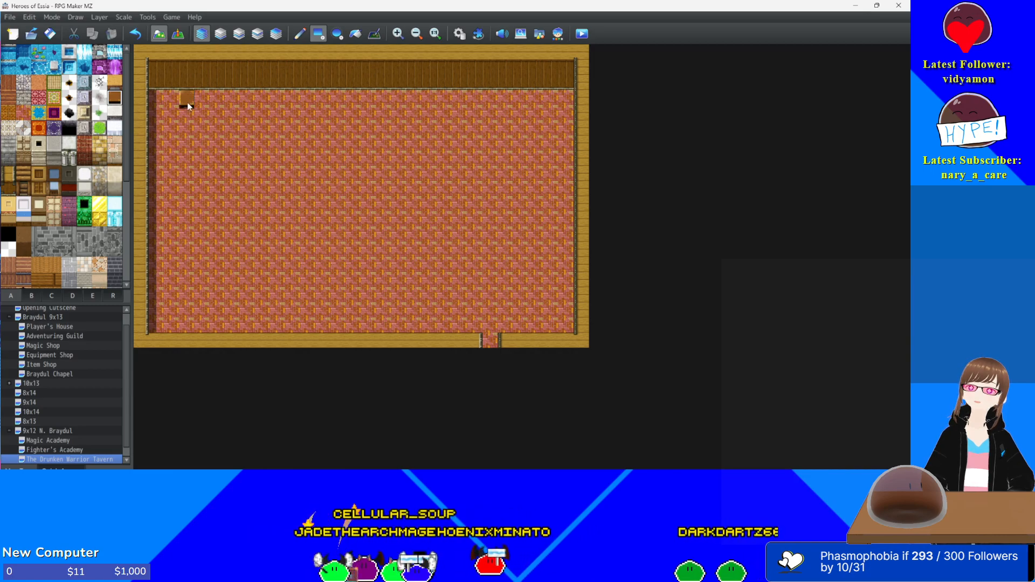
pyautogui.moveTo(186, 101); pyautogui.dragTo(186, 112)
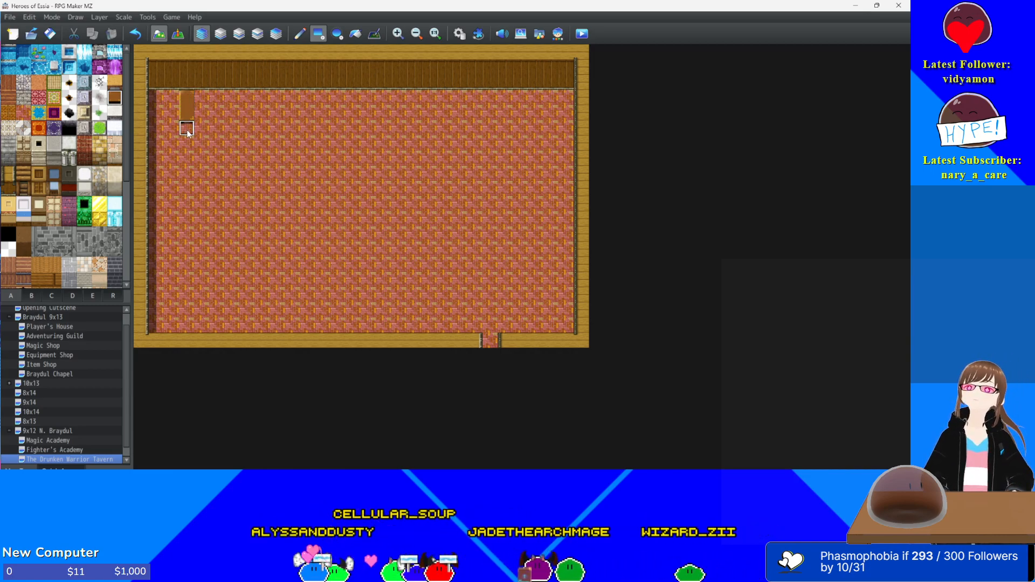
pyautogui.moveTo(292, 133)
pyautogui.mouseDown()
pyautogui.moveTo(428, 134)
pyautogui.moveTo(558, 117)
pyautogui.moveTo(558, 126)
pyautogui.mouseUp()
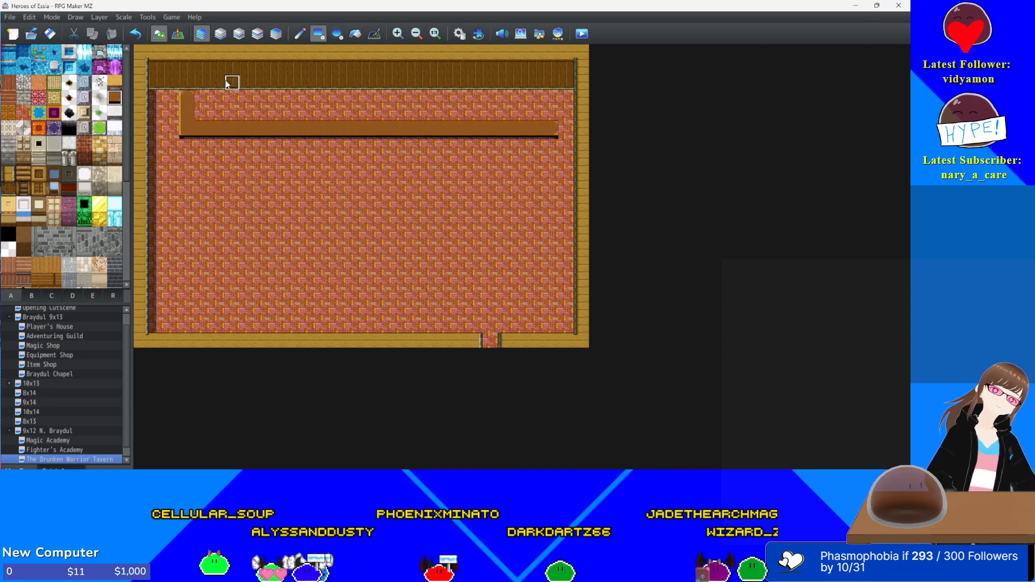
# - Place six three-tile-wide stocked shelf units with spaces between some of them along the back wall behind the counter
pyautogui.click(31, 296)
pyautogui.scroll(-3, 69, 197)
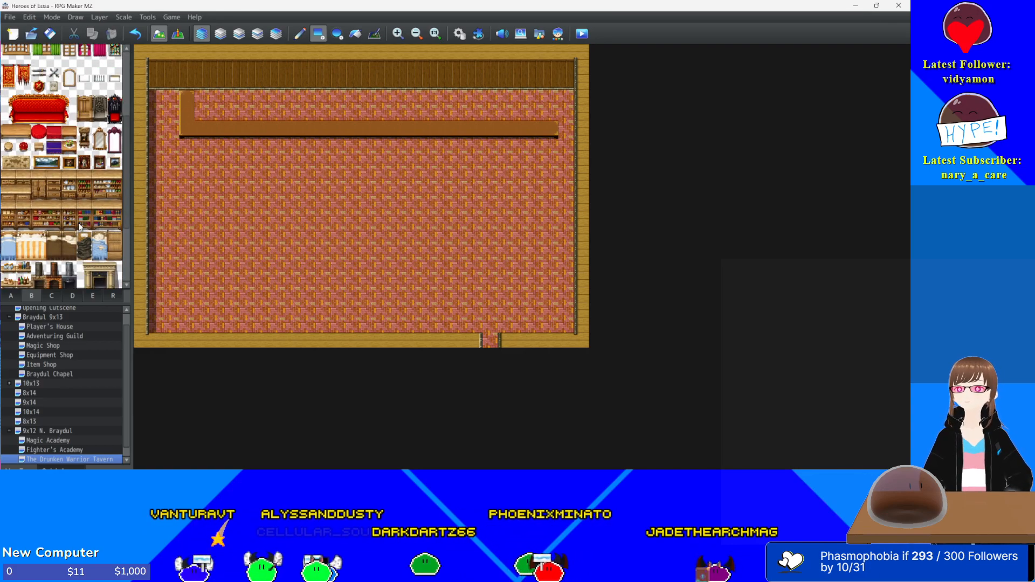
pyautogui.moveTo(84, 178); pyautogui.dragTo(116, 193)
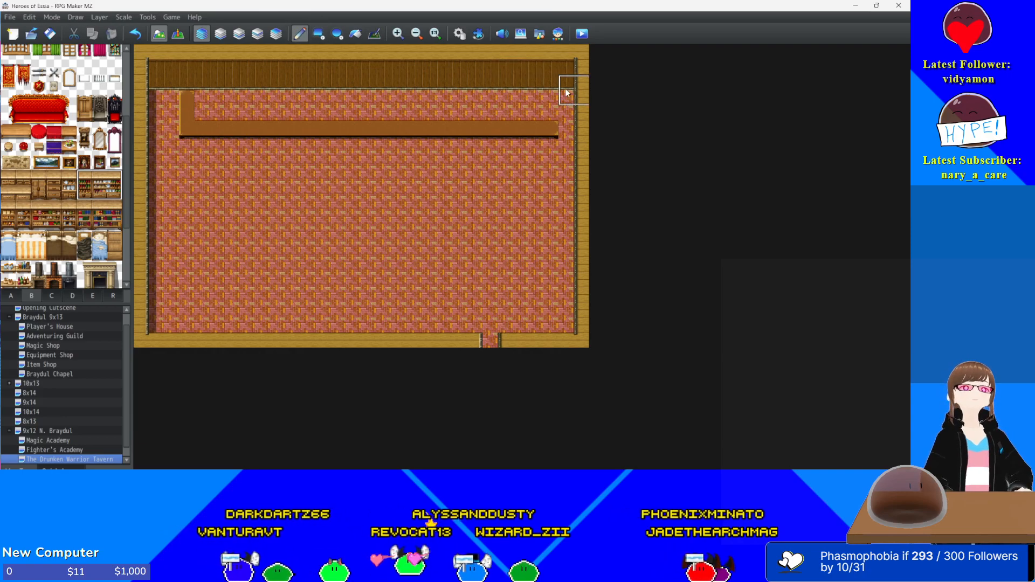
pyautogui.click(529, 83)
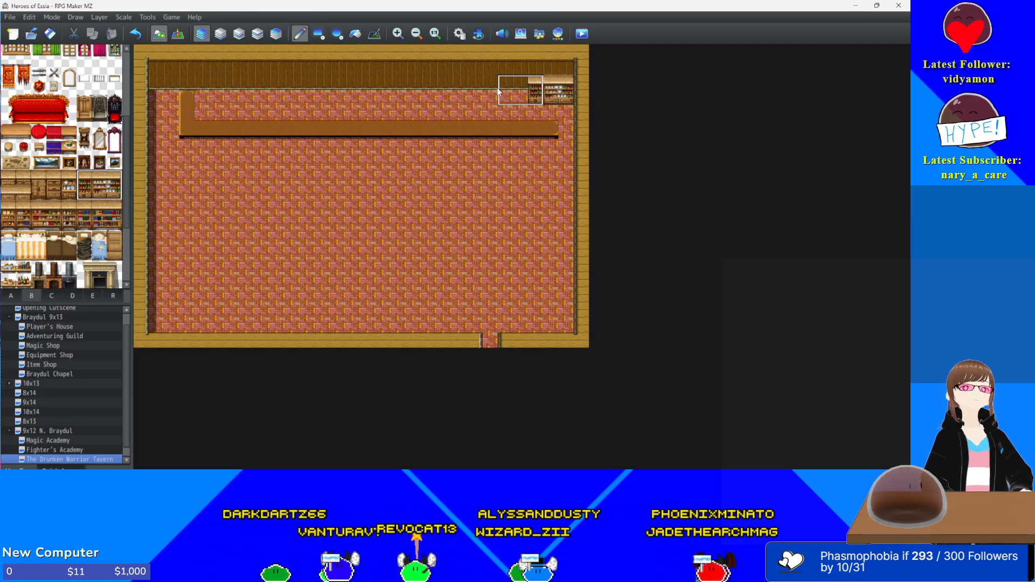
pyautogui.click(474, 82)
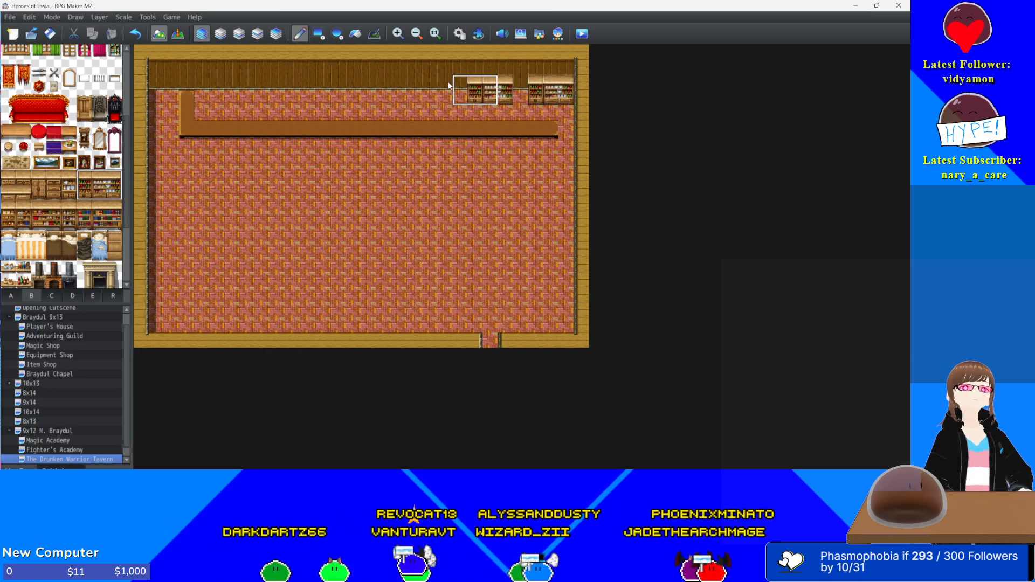
pyautogui.click(393, 84)
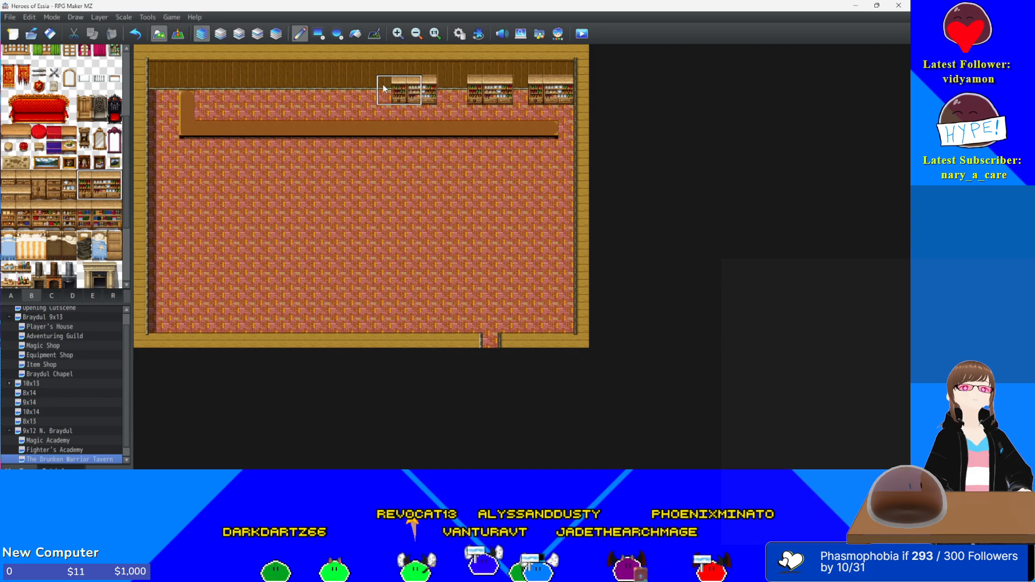
pyautogui.click(343, 85)
pyautogui.click(289, 84)
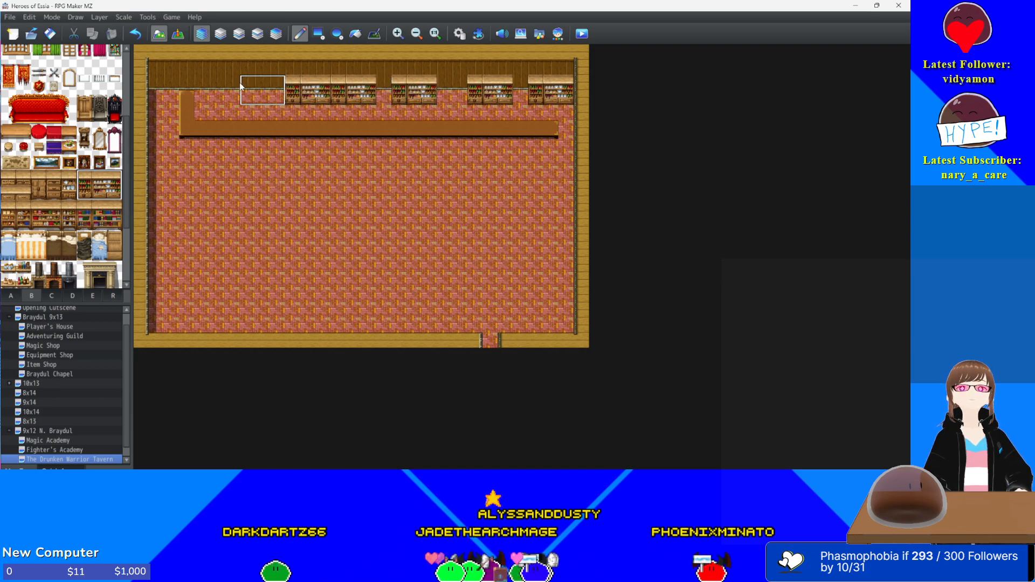
pyautogui.click(234, 82)
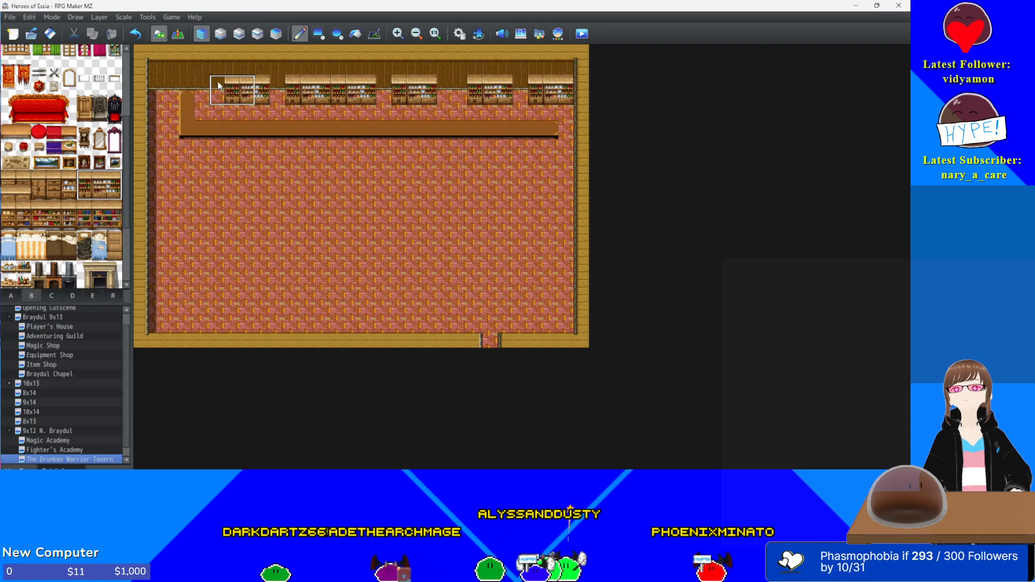
# - Fill the gaps in the back-wall shelf row with two-tile and single-tile stocked shelves, extending it to the counter's inner left edge
pyautogui.moveTo(93, 177); pyautogui.dragTo(118, 189)
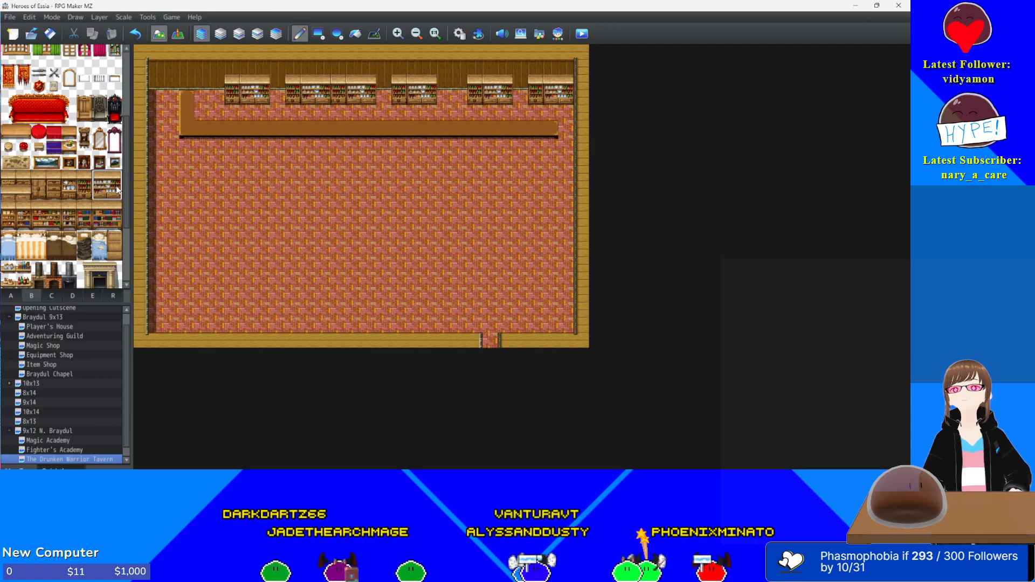
pyautogui.click(204, 81)
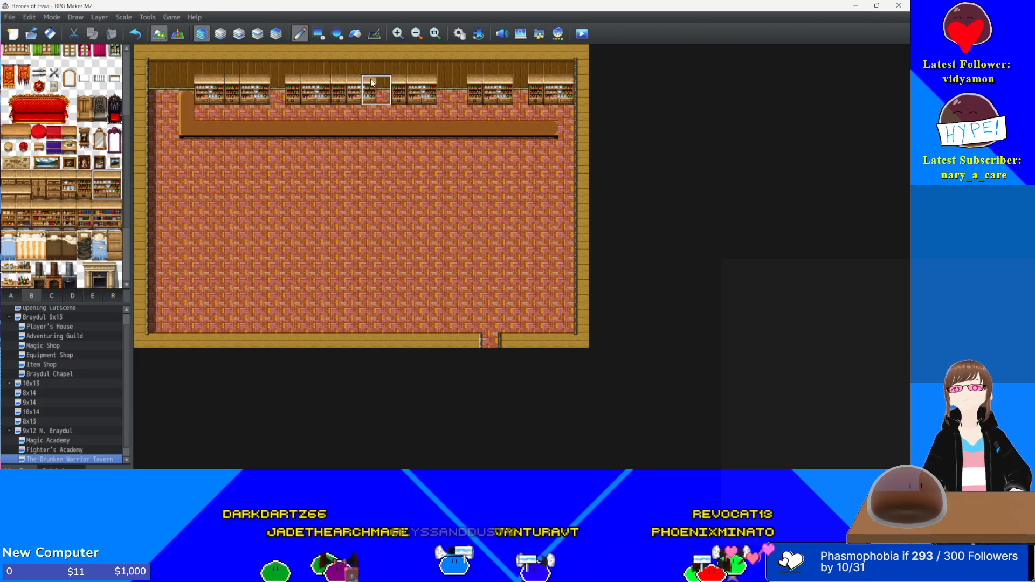
pyautogui.click(441, 82)
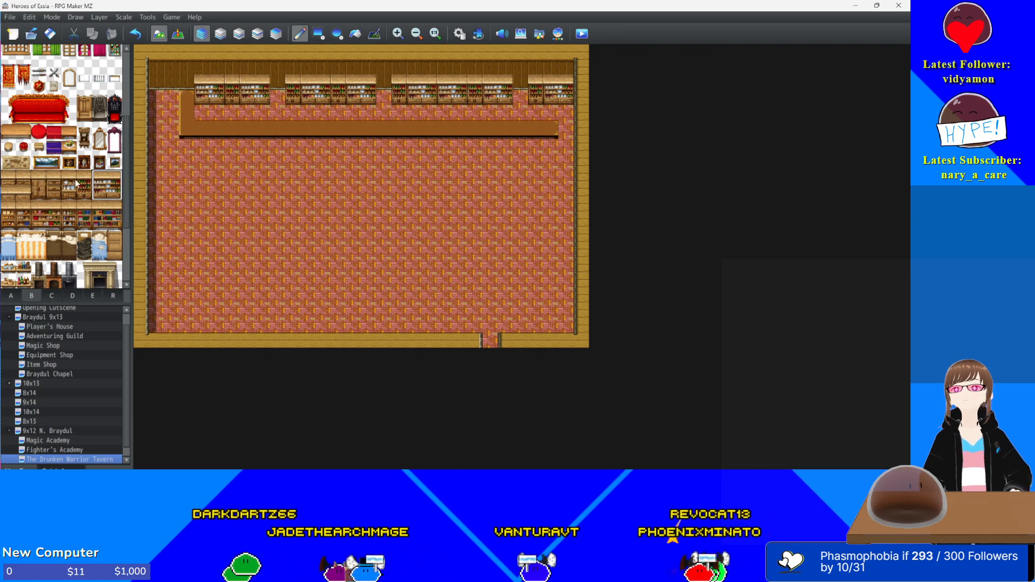
pyautogui.moveTo(69, 208); pyautogui.dragTo(69, 222)
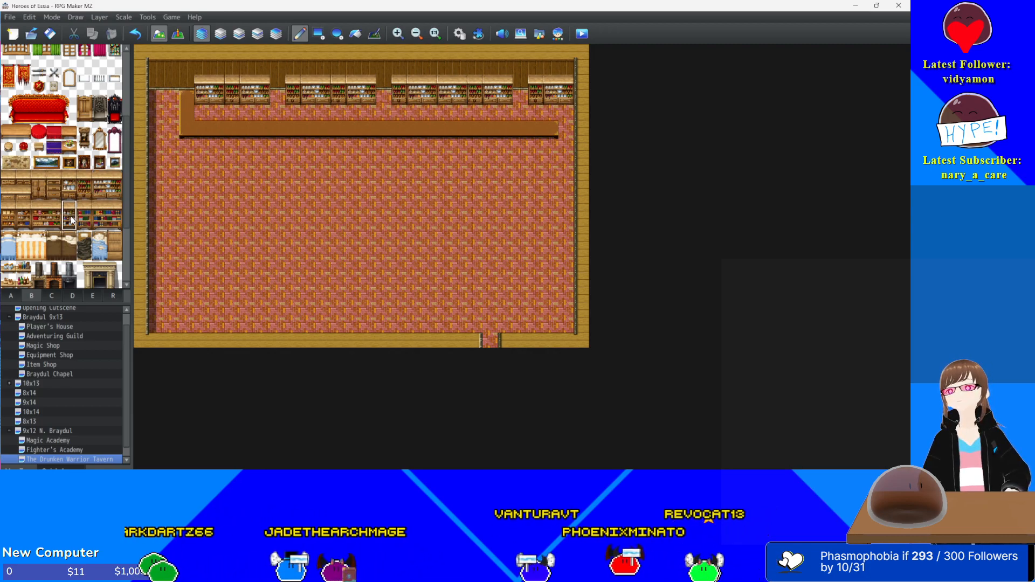
pyautogui.click(276, 89)
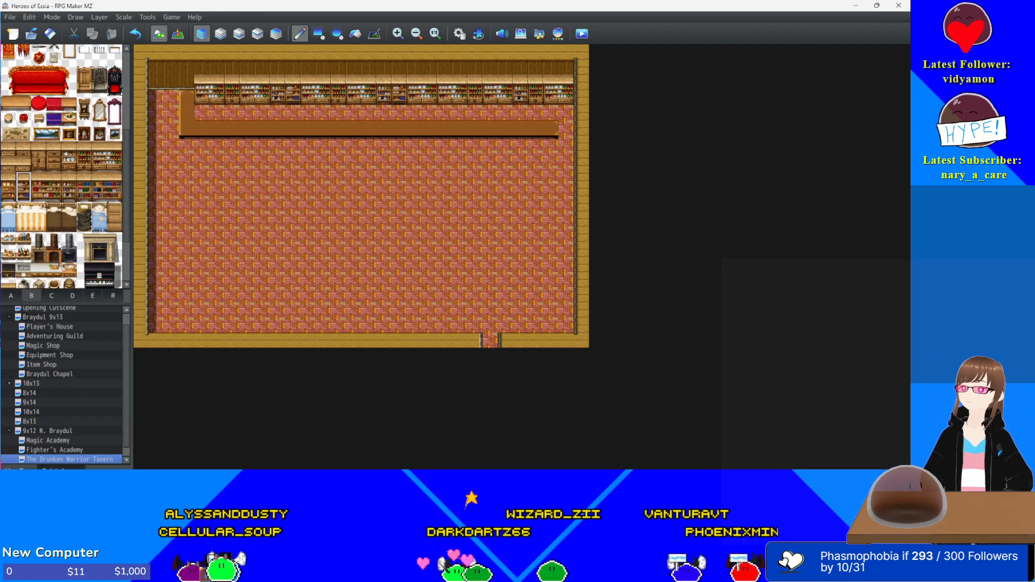
# - Look through the B, C, D and E tile sets for furnishings suited to the tavern
pyautogui.click(90, 296)
pyautogui.scroll(-5, 79, 251)
pyautogui.scroll(-1, 77, 252)
pyautogui.click(79, 295)
pyautogui.scroll(-3, 84, 239)
pyautogui.scroll(-4, 84, 241)
pyautogui.scroll(-6, 85, 244)
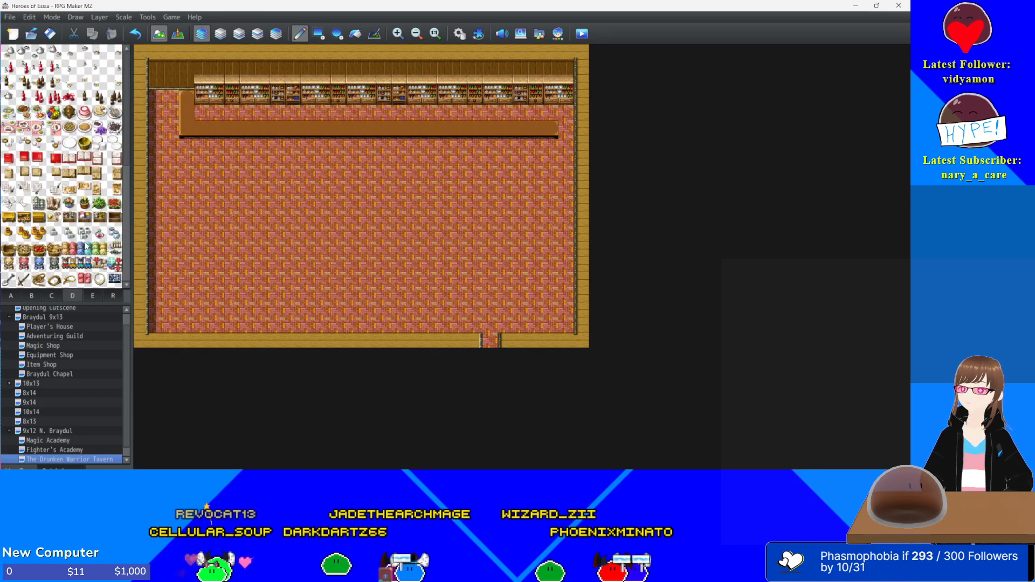
pyautogui.click(56, 296)
pyautogui.scroll(-6, 79, 243)
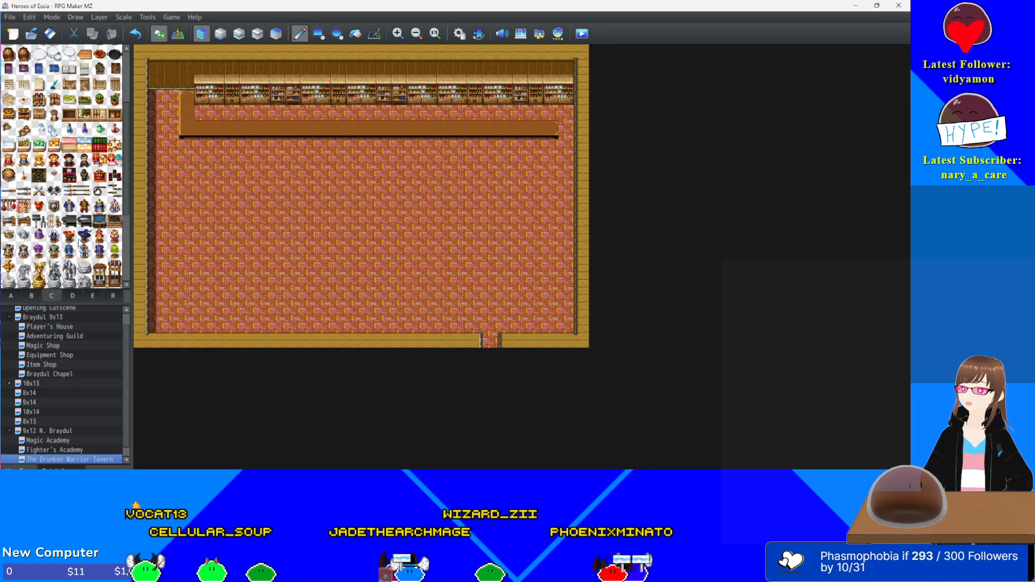
pyautogui.scroll(6, 81, 247)
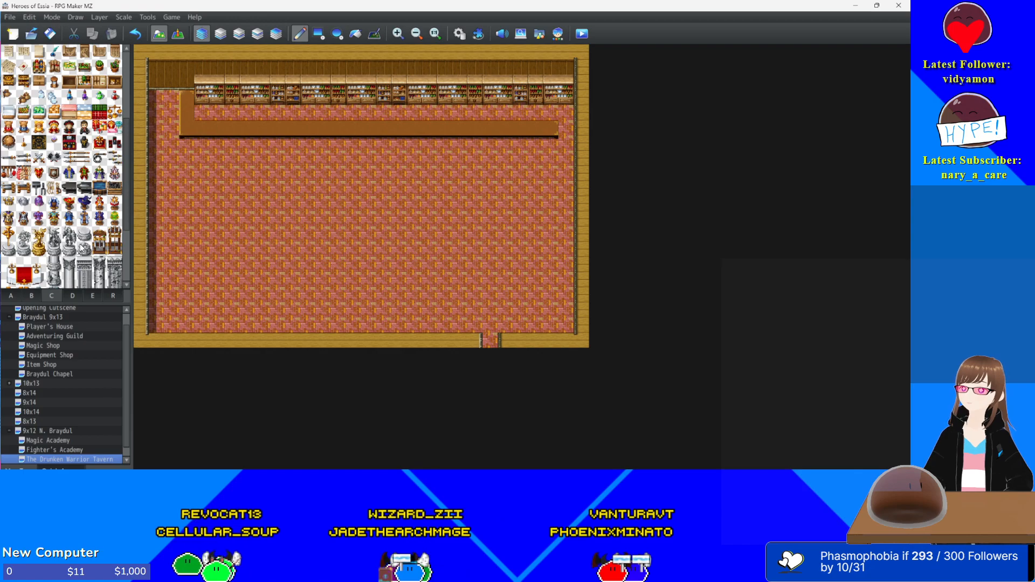
pyautogui.click(94, 296)
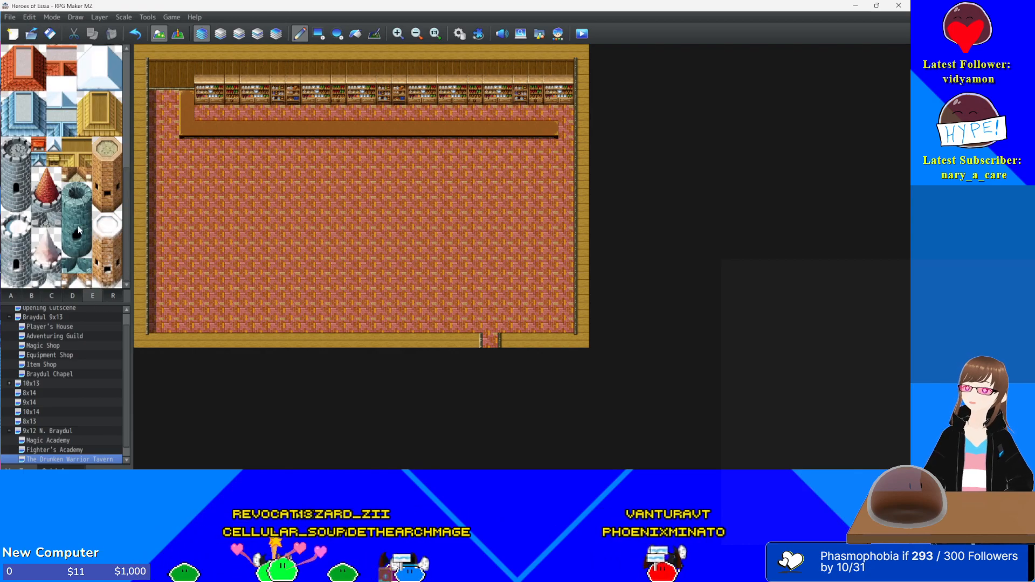
pyautogui.scroll(-8, 79, 231)
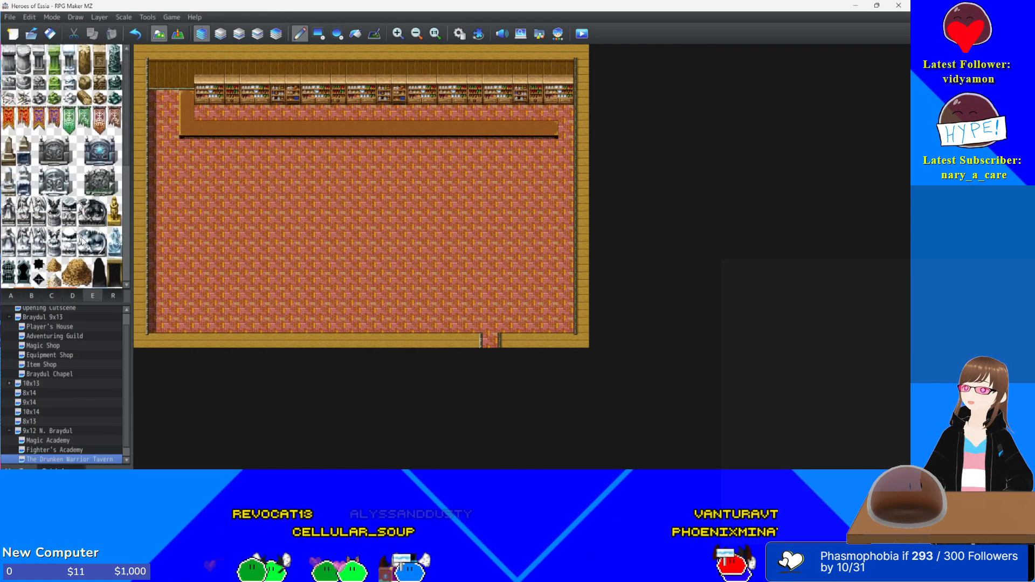
pyautogui.click(31, 296)
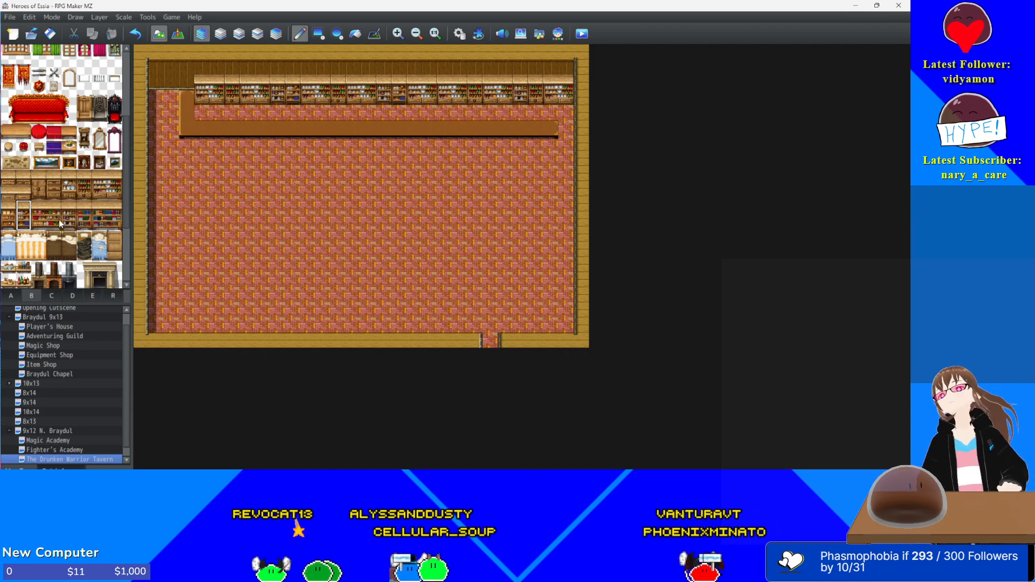
pyautogui.scroll(-5, 59, 218)
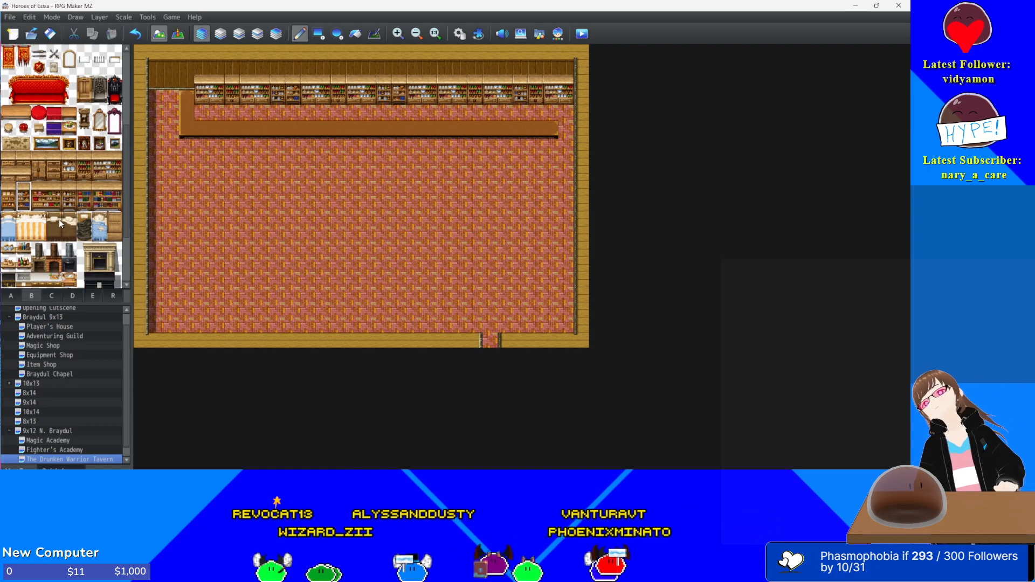
pyautogui.scroll(10, 60, 219)
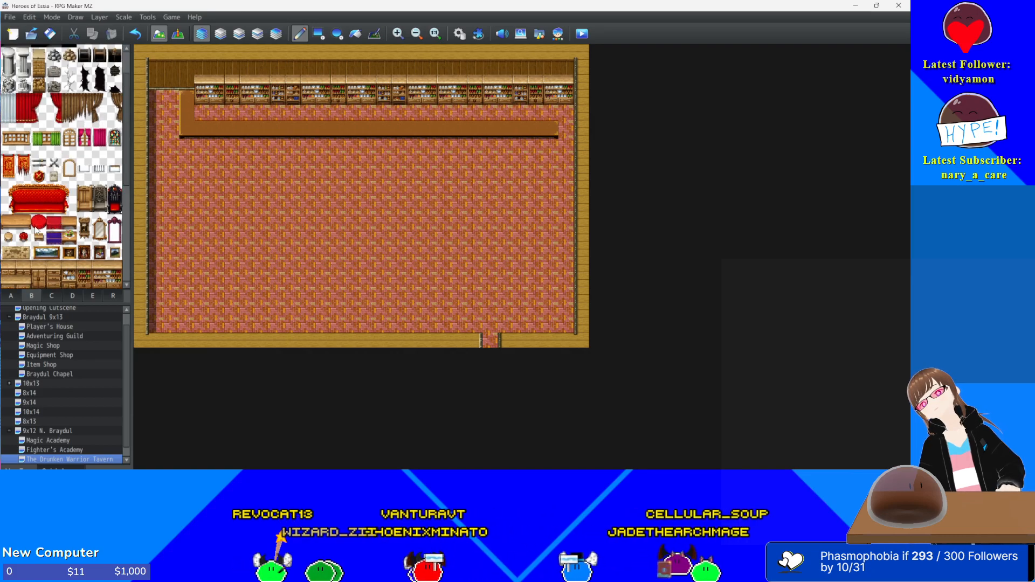
pyautogui.scroll(2, 57, 226)
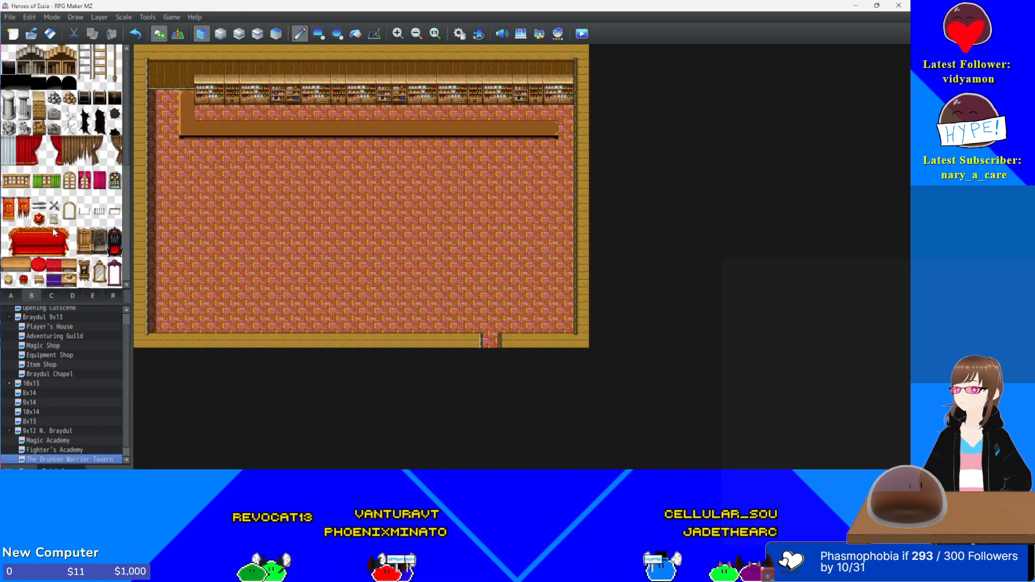
pyautogui.scroll(-7, 54, 232)
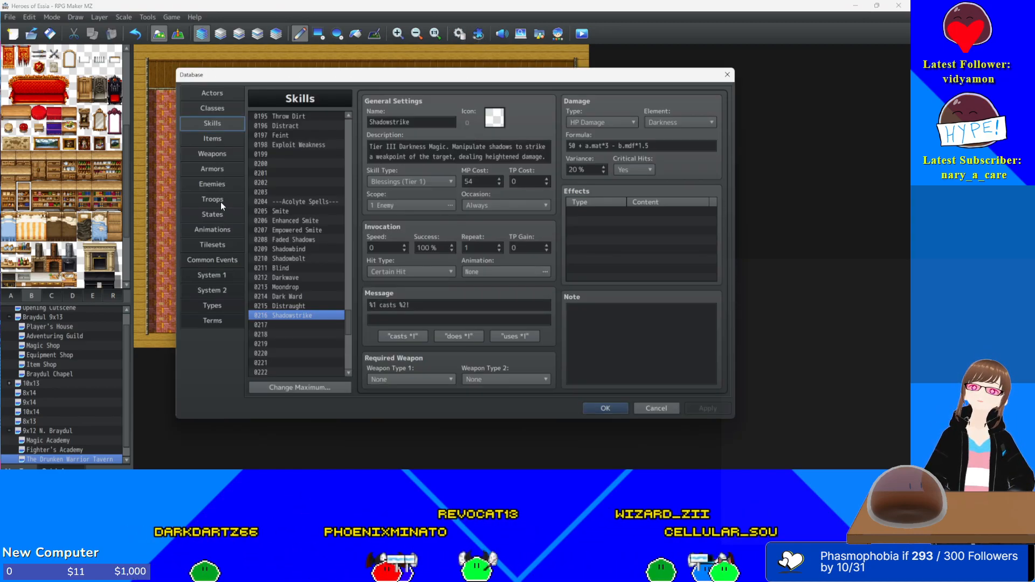
# - Raise the database's tileset maximum by one and copy the Inside tileset into the new slot 0009
pyautogui.click(213, 245)
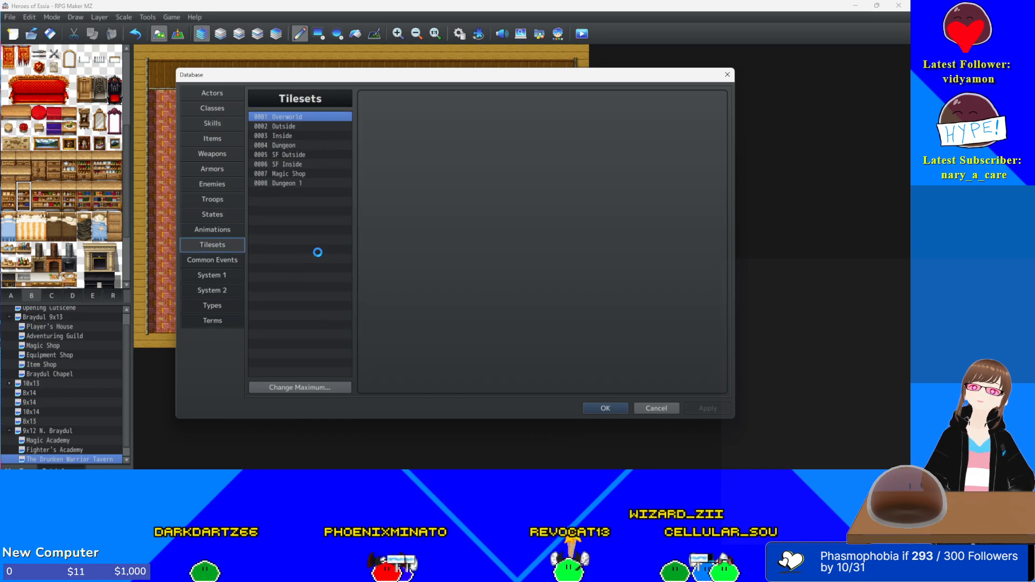
pyautogui.click(294, 386)
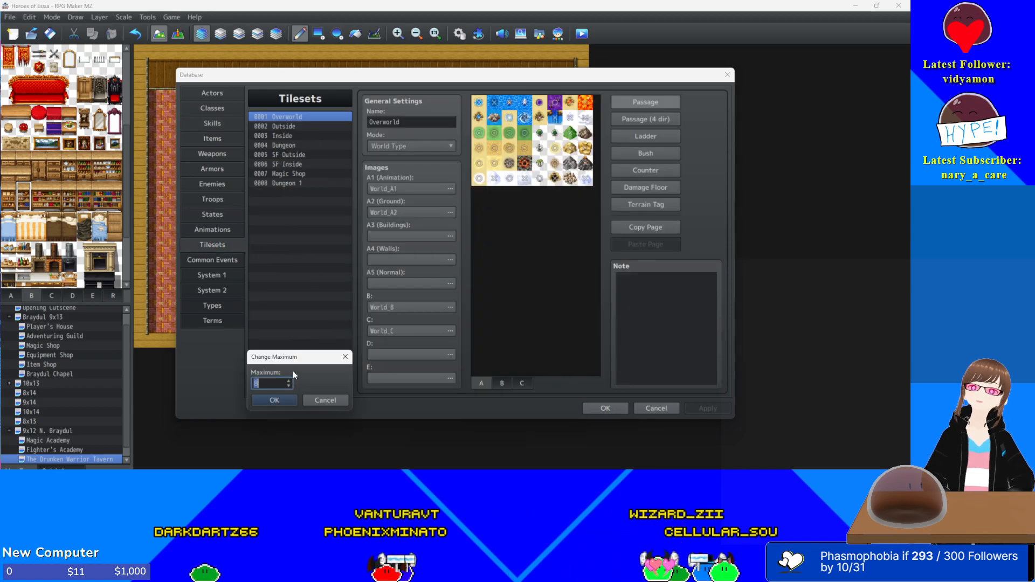
pyautogui.click(275, 400)
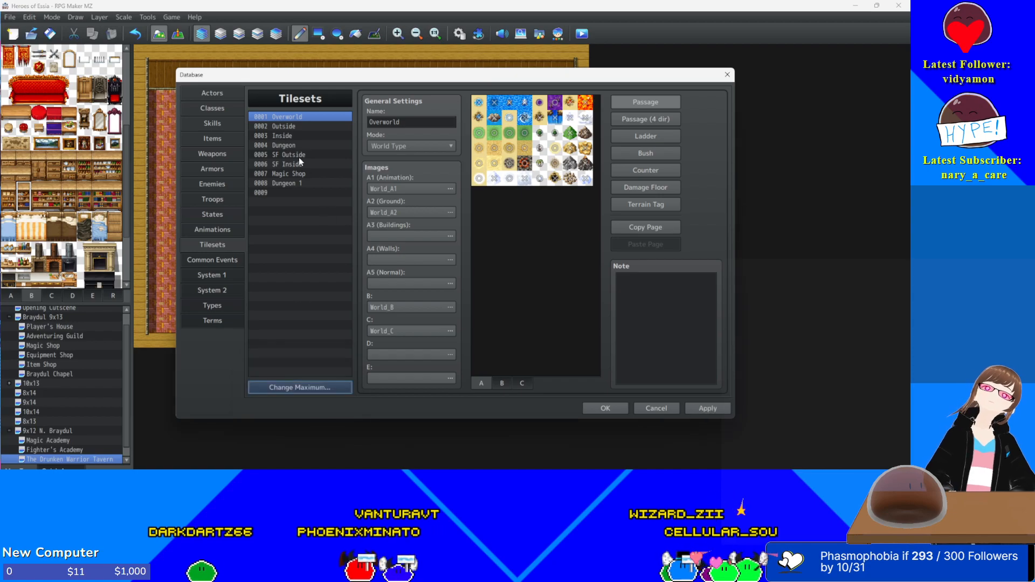
pyautogui.click(286, 136)
pyautogui.click(281, 193)
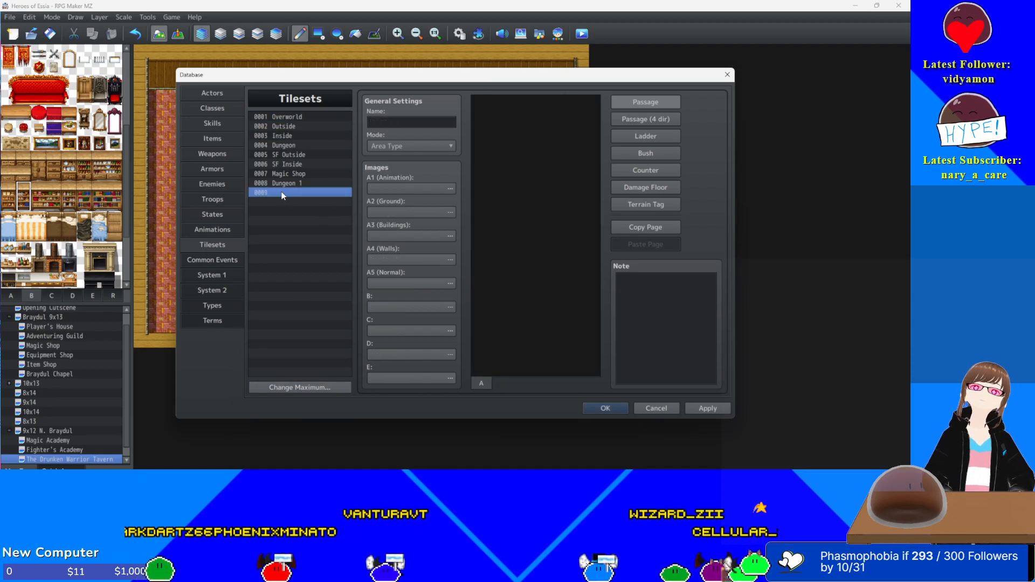
pyautogui.hotkey('ctrl', 'v')
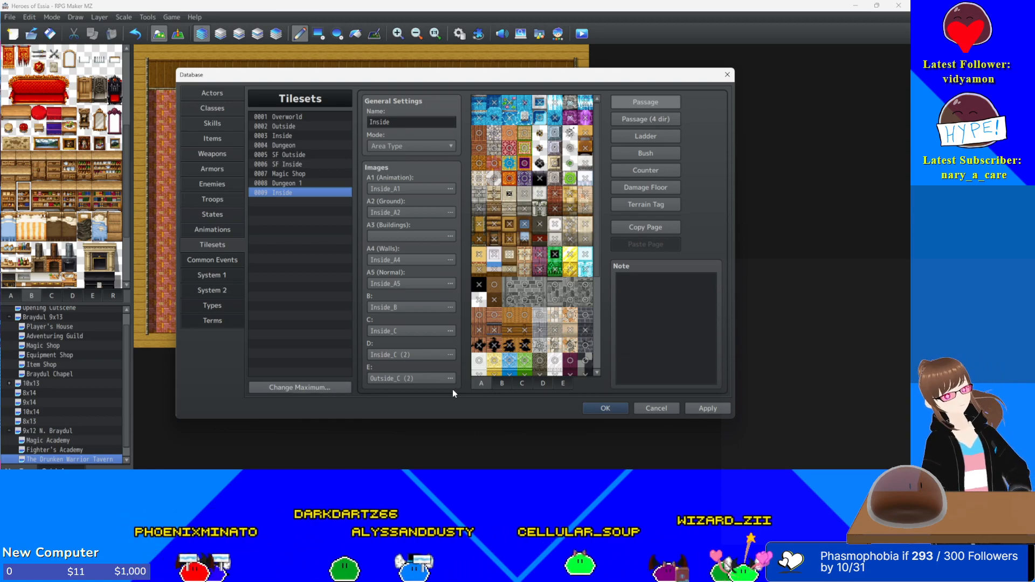
# - Set the copied tileset's E image to Inside_B (2) and rename the tileset Tavern
pyautogui.click(539, 382)
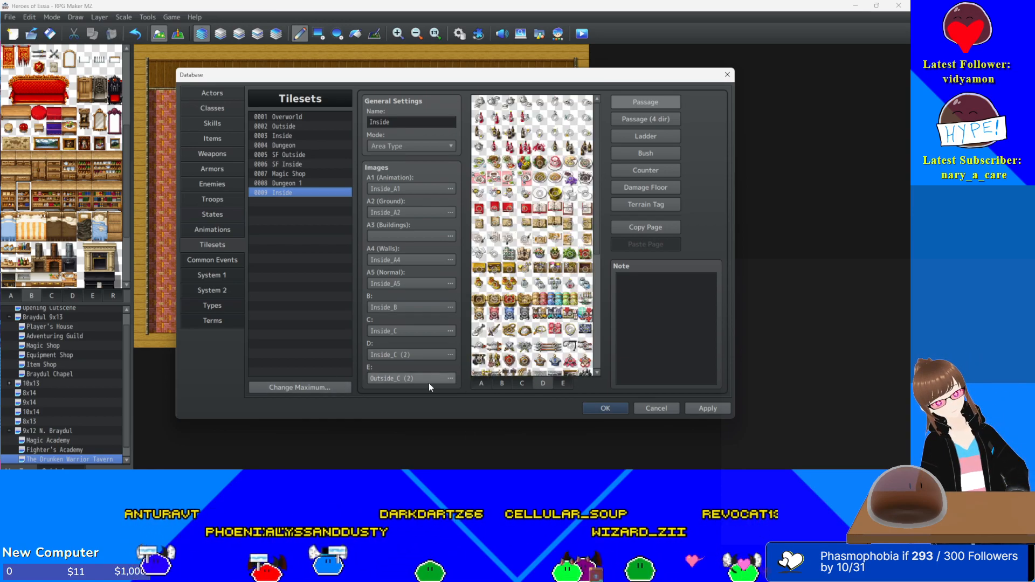
pyautogui.click(450, 378)
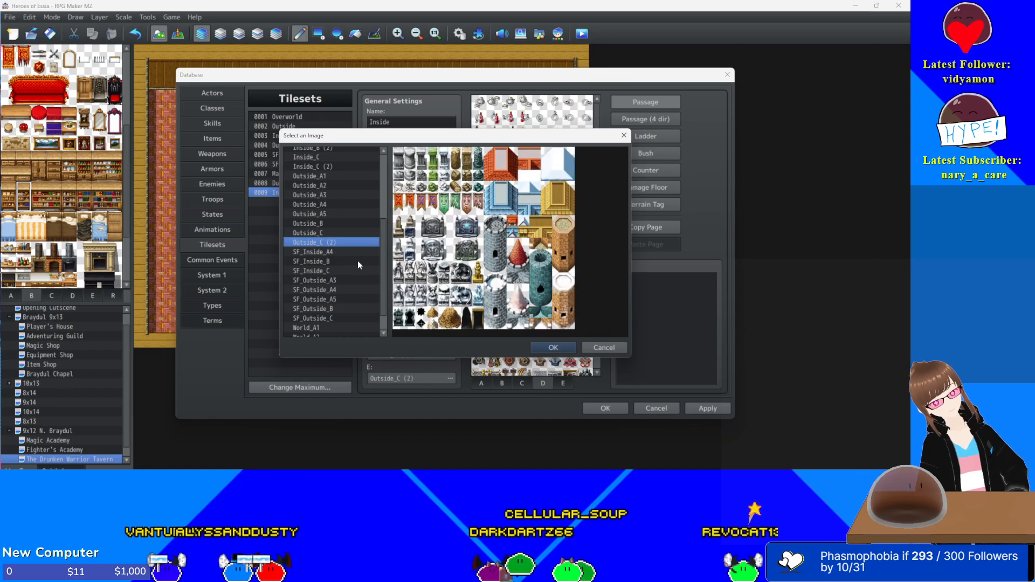
pyautogui.click(330, 233)
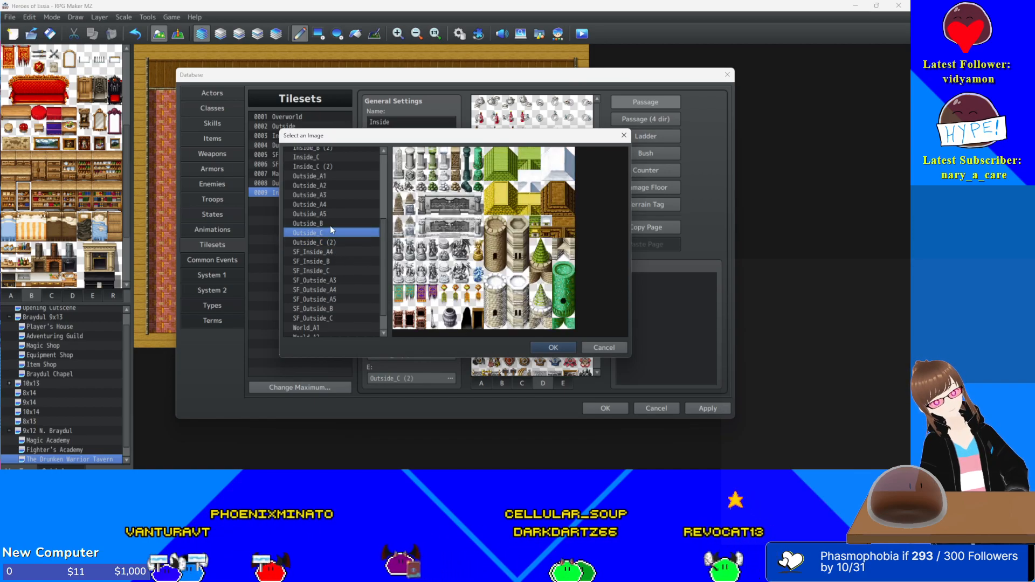
pyautogui.click(331, 223)
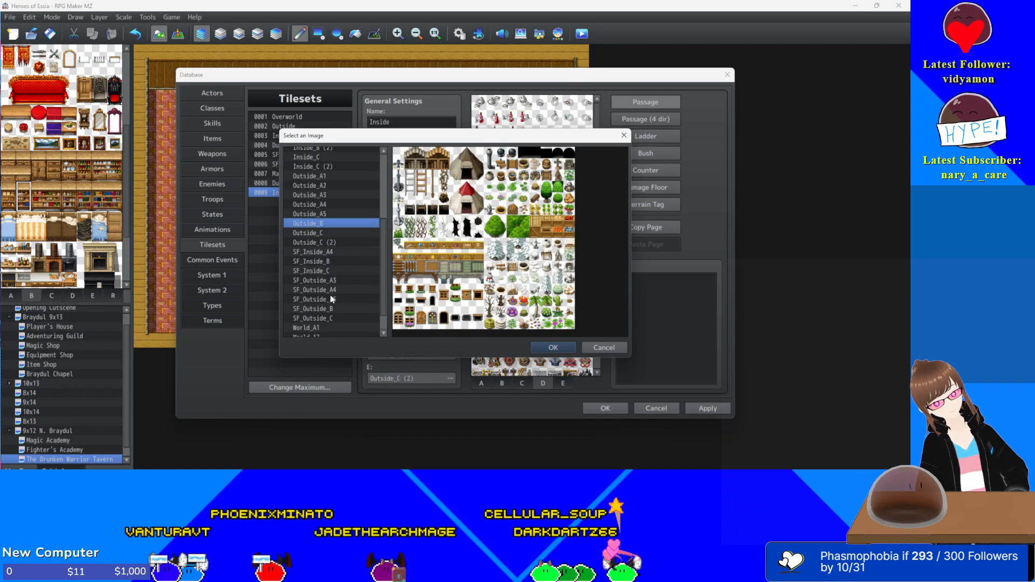
pyautogui.click(329, 167)
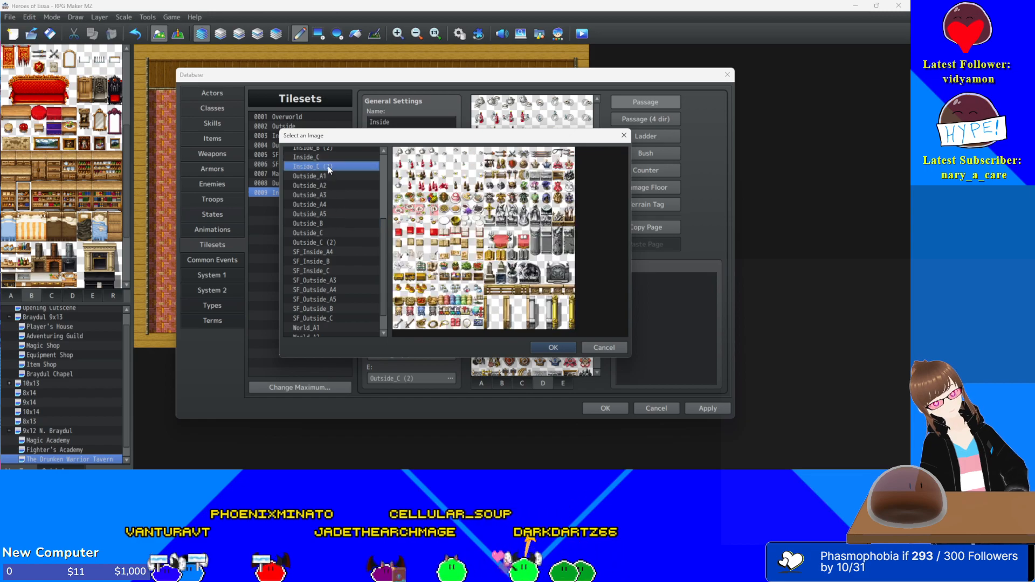
pyautogui.scroll(1, 319, 237)
pyautogui.click(340, 176)
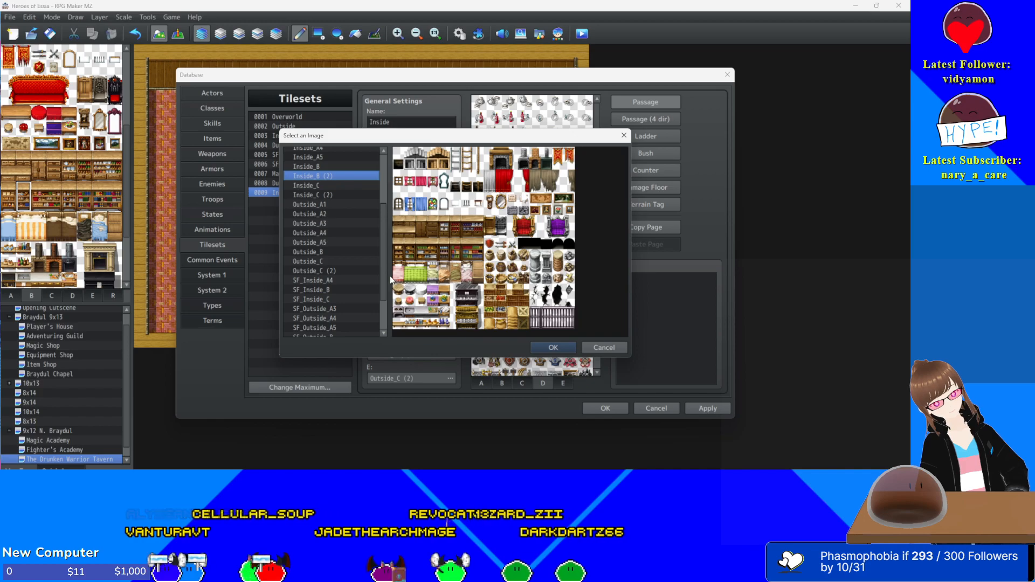
pyautogui.doubleClick(331, 175)
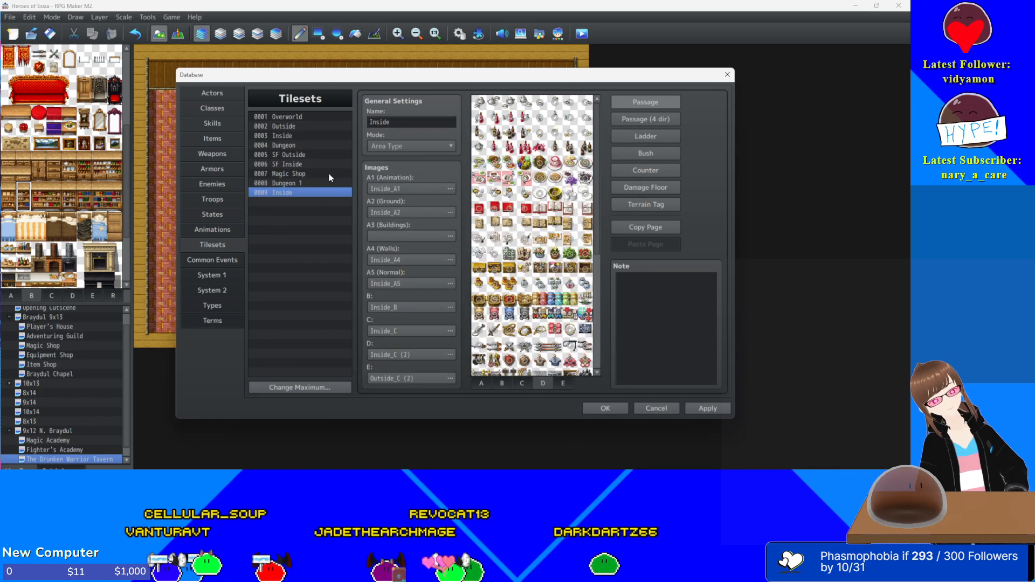
pyautogui.doubleClick(411, 122)
pyautogui.write('ern')
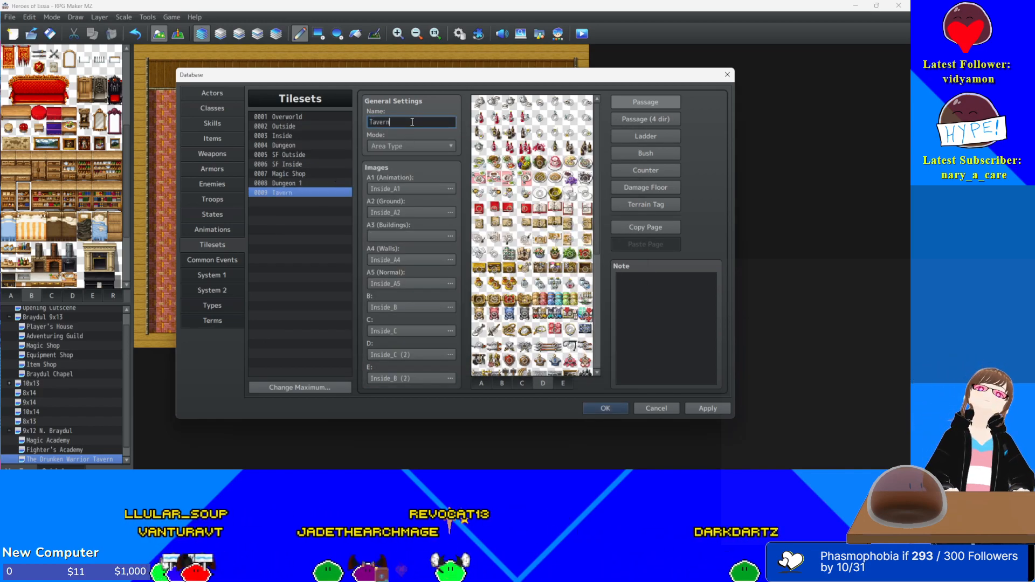
# - Apply the database changes, rename the tavern map The Drunken Thief Tavern and set its display name to The Drunken Thief
pyautogui.click(603, 409)
pyautogui.doubleClick(78, 458)
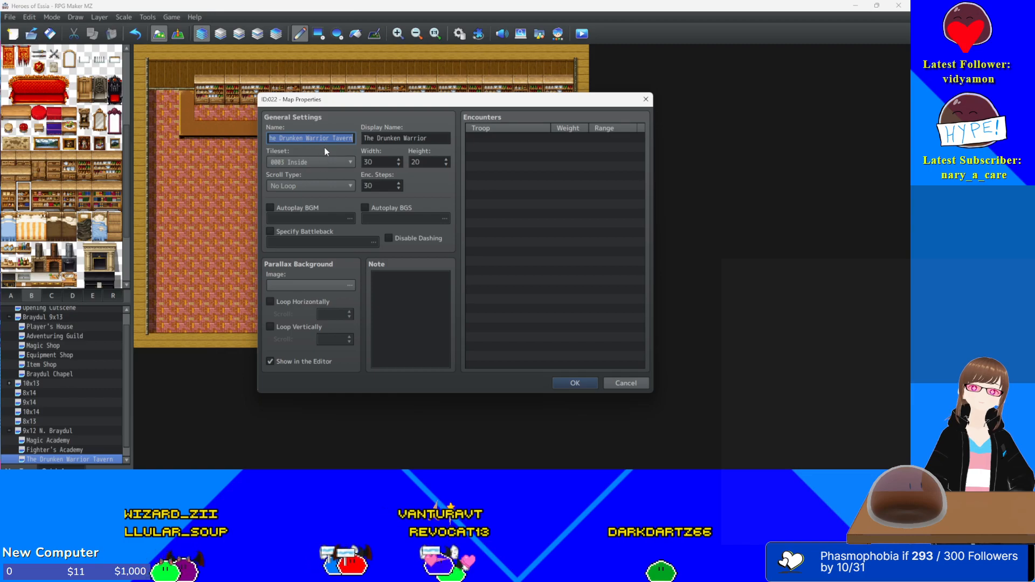
pyautogui.doubleClick(426, 139)
pyautogui.write('Thie')
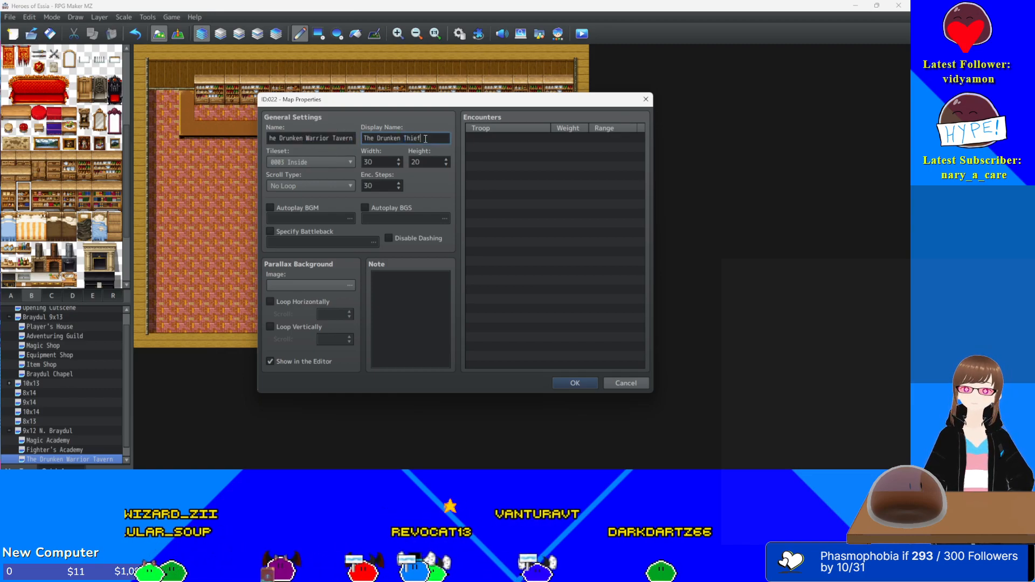
pyautogui.write('f')
pyautogui.doubleClick(318, 139)
pyautogui.write('Th')
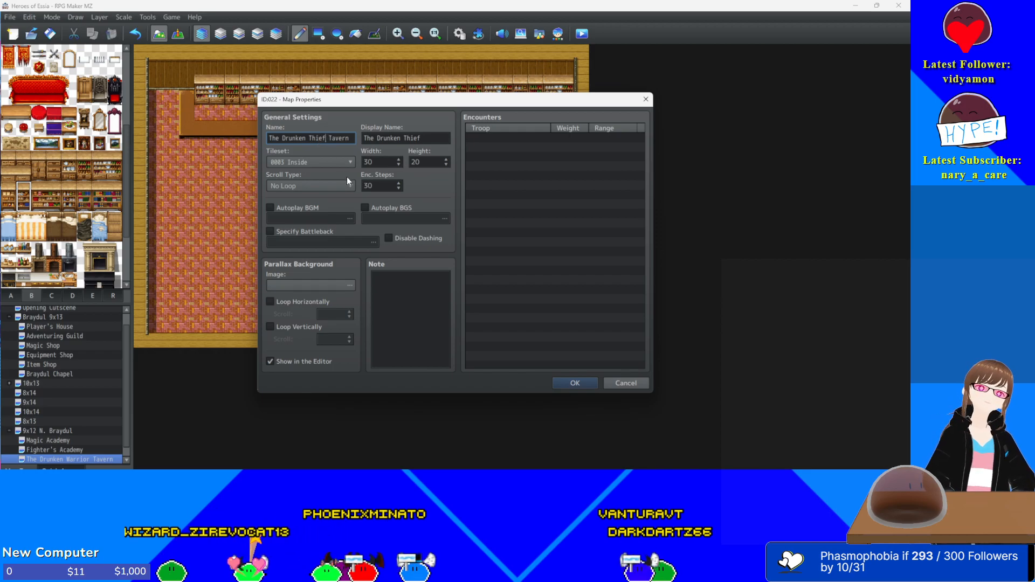
# - Switch the map to the 0009 Tavern tileset, apply its properties and show the E tile set
pyautogui.click(342, 163)
pyautogui.click(302, 265)
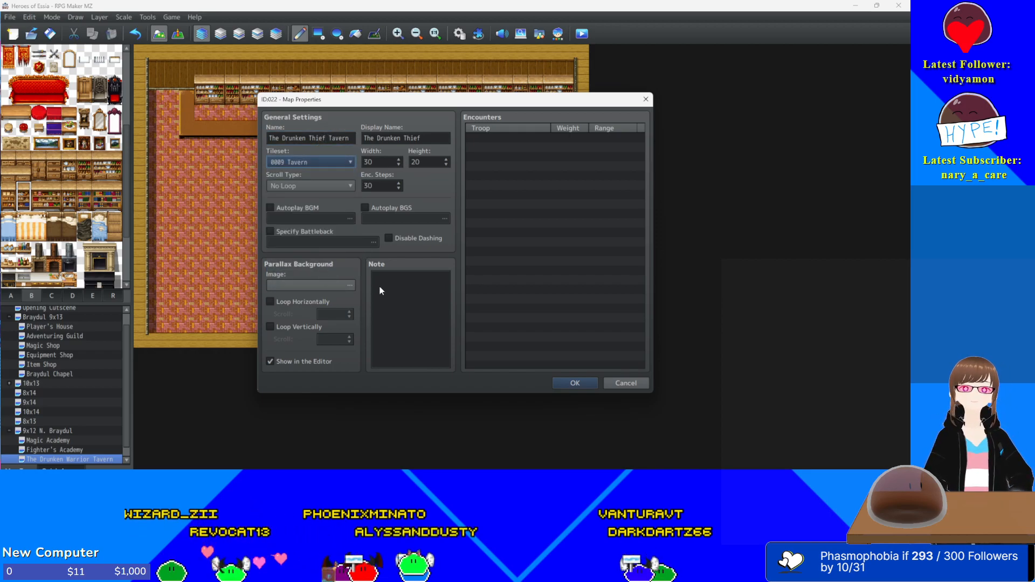
pyautogui.click(570, 385)
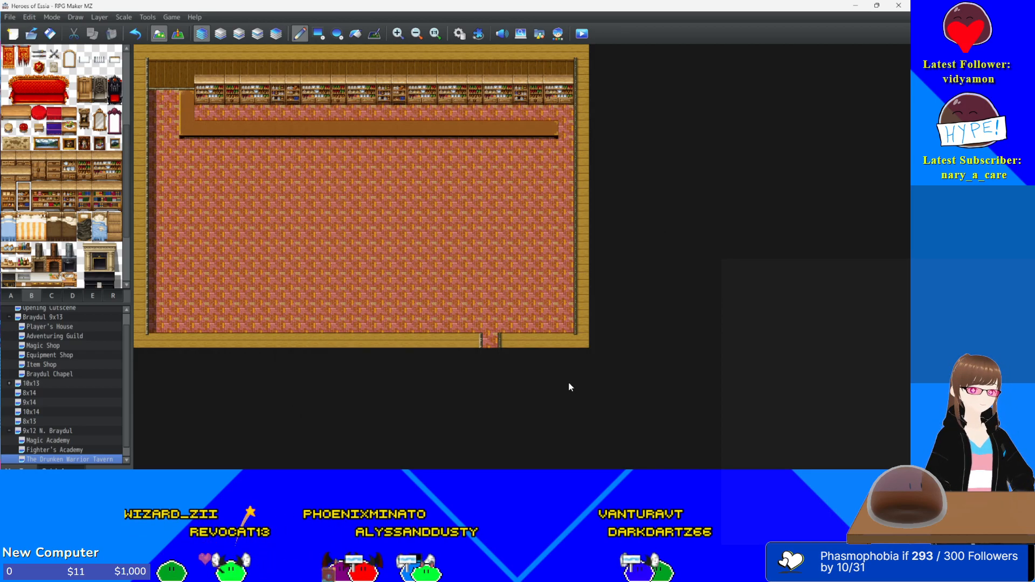
pyautogui.click(90, 299)
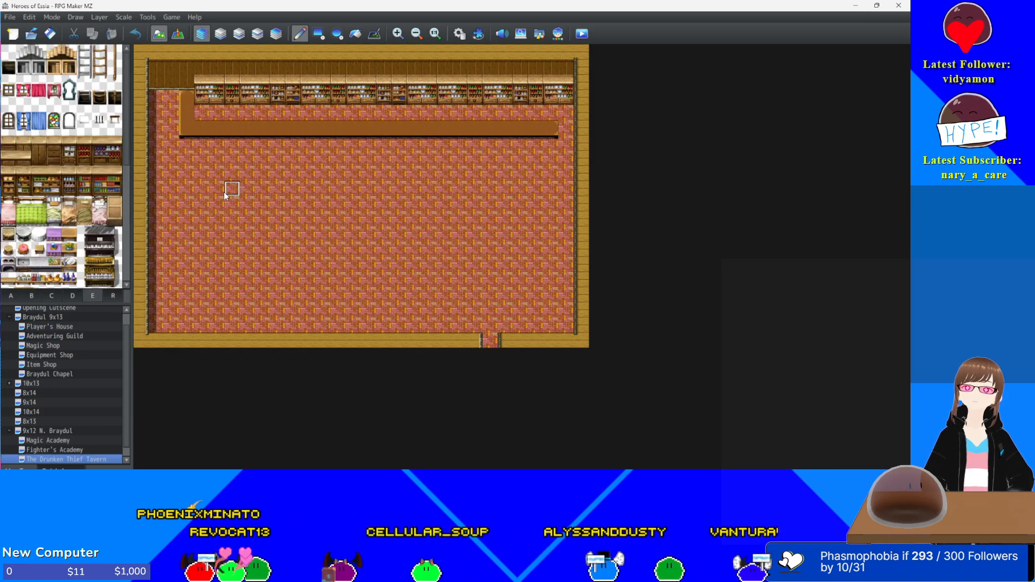
pyautogui.click(201, 187)
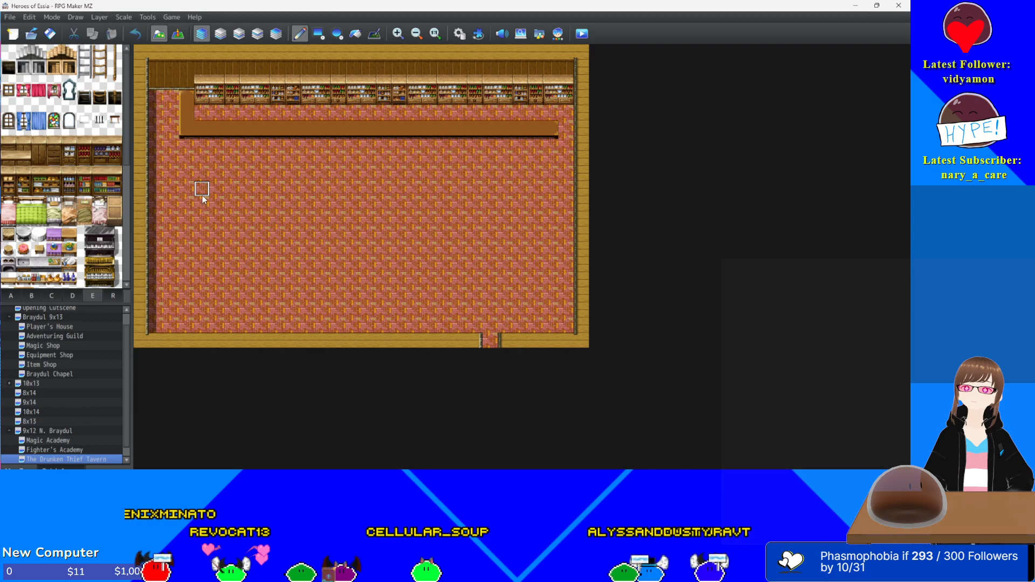
pyautogui.click(229, 248)
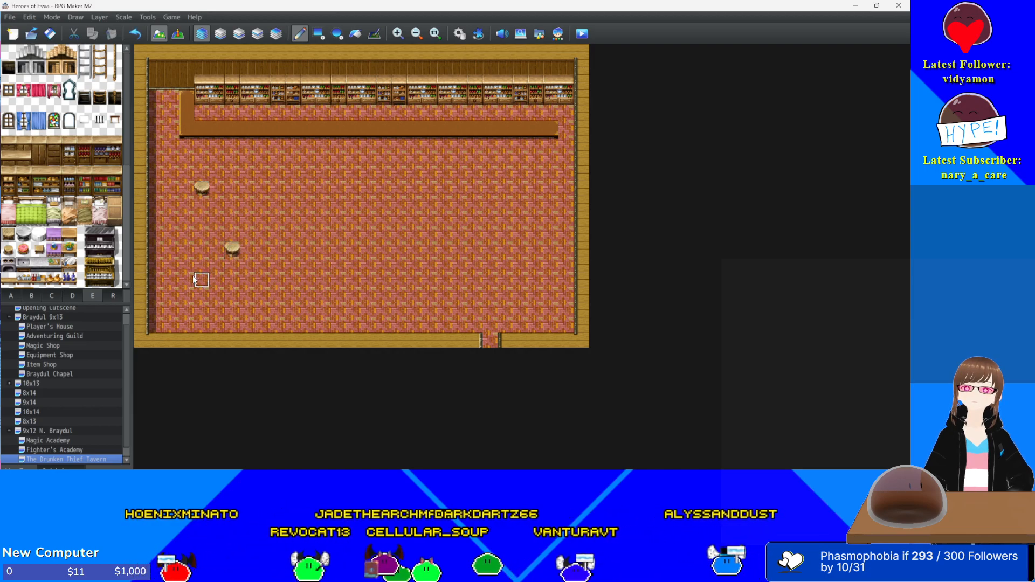
pyautogui.click(200, 298)
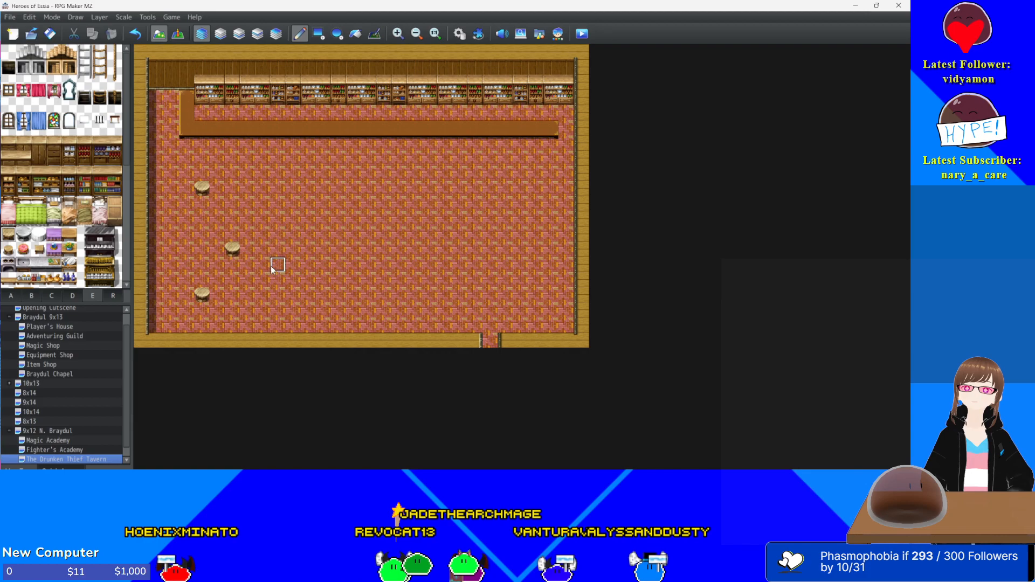
pyautogui.hotkey('ctrl', 'z')
pyautogui.hotkey('ctrl', 'z')
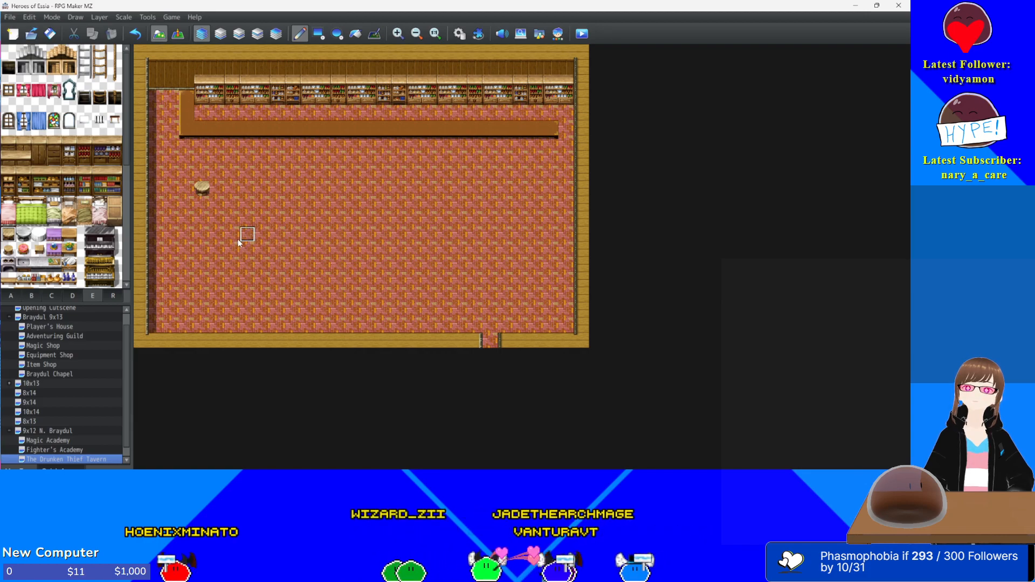
pyautogui.hotkey('ctrl', 'z')
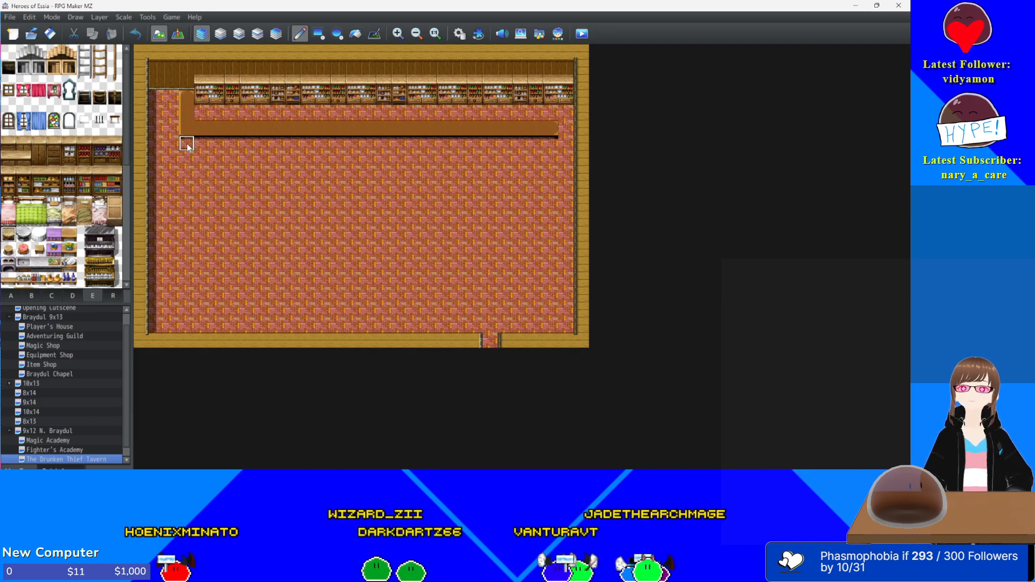
# - Place four round wooden tables in a staggered column near the tavern's west wall, three tiles apart vertically
pyautogui.click(186, 177)
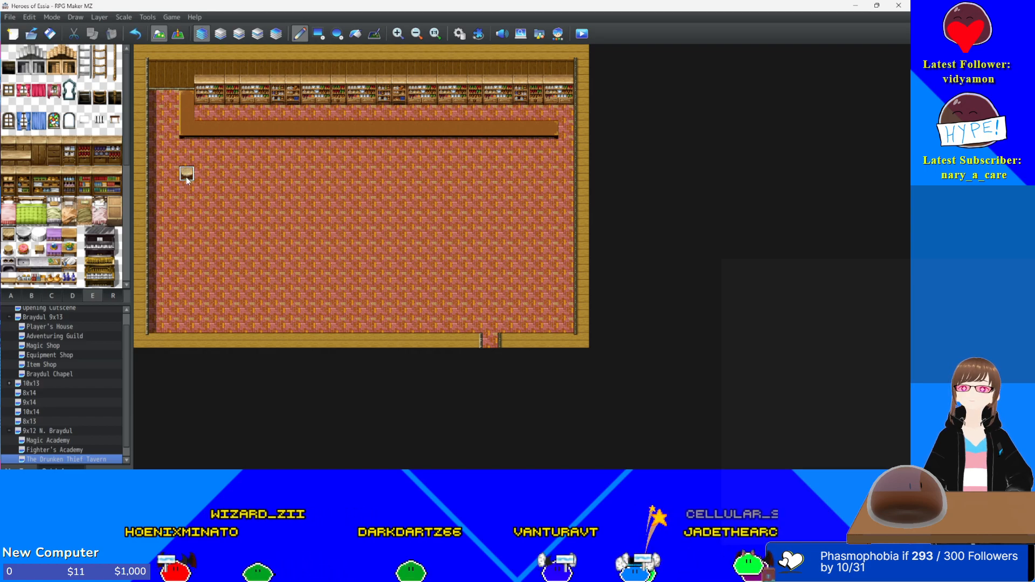
pyautogui.click(216, 217)
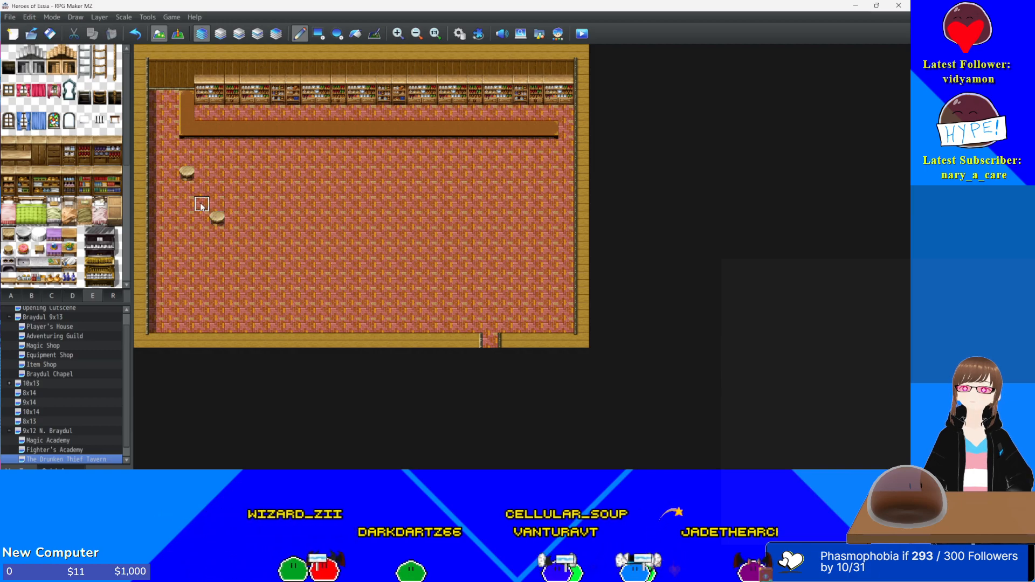
pyautogui.click(187, 265)
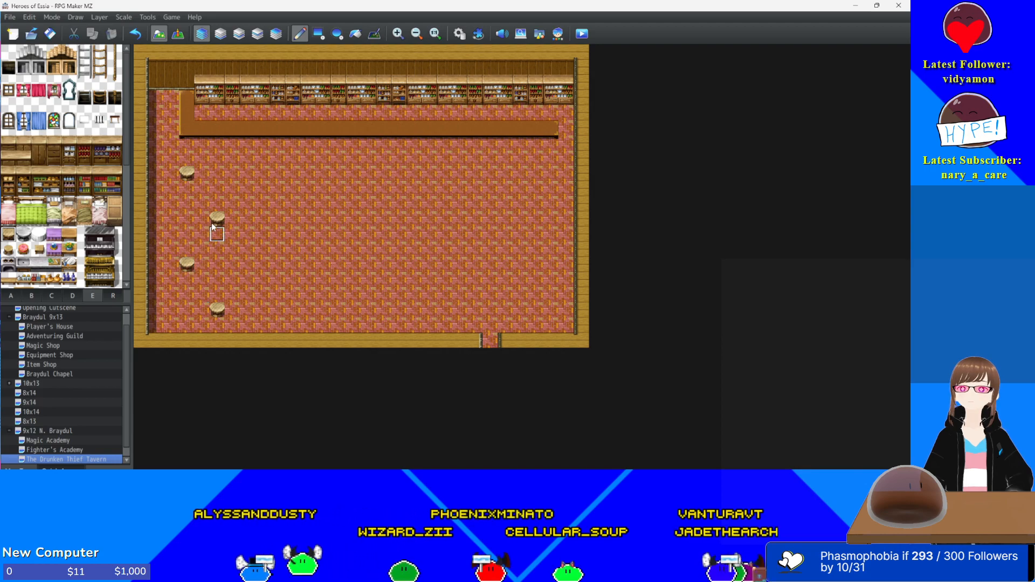
pyautogui.click(248, 264)
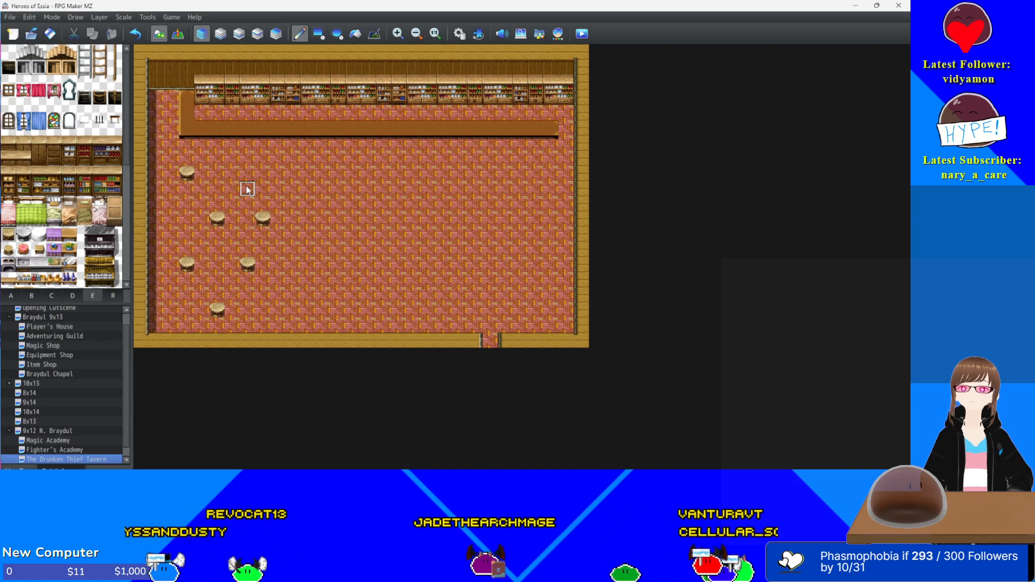
pyautogui.click(232, 174)
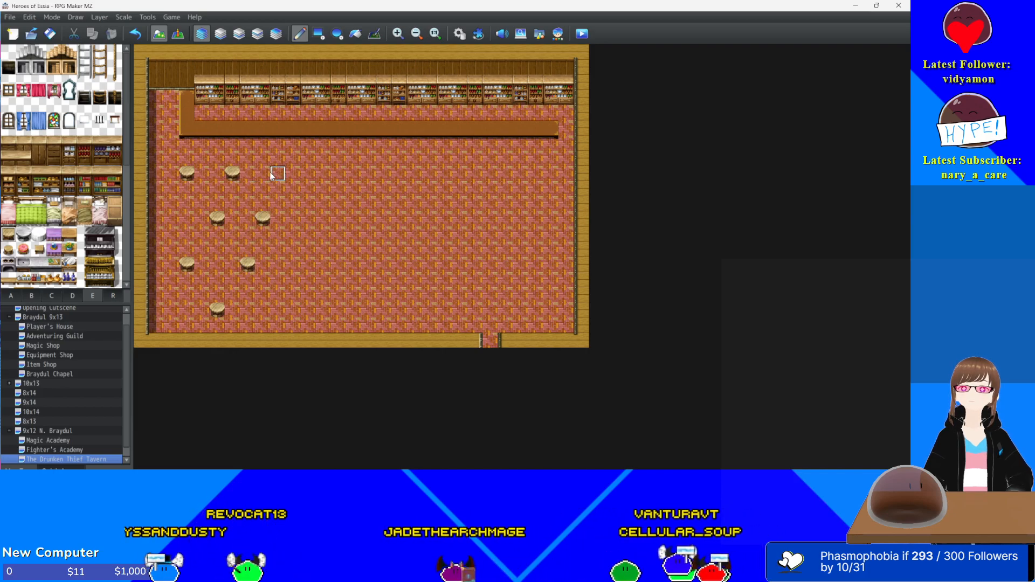
pyautogui.click(305, 264)
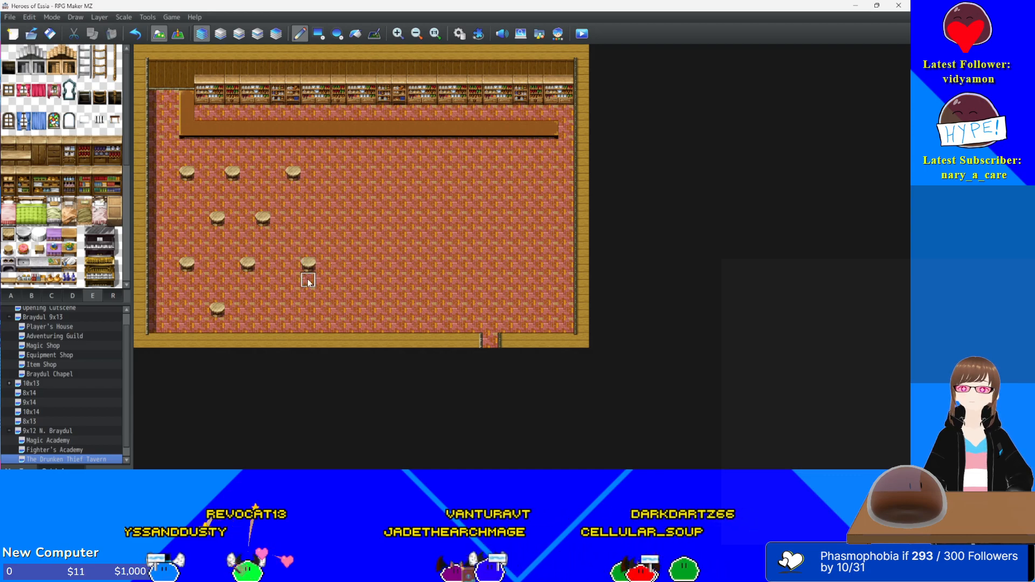
pyautogui.click(306, 310)
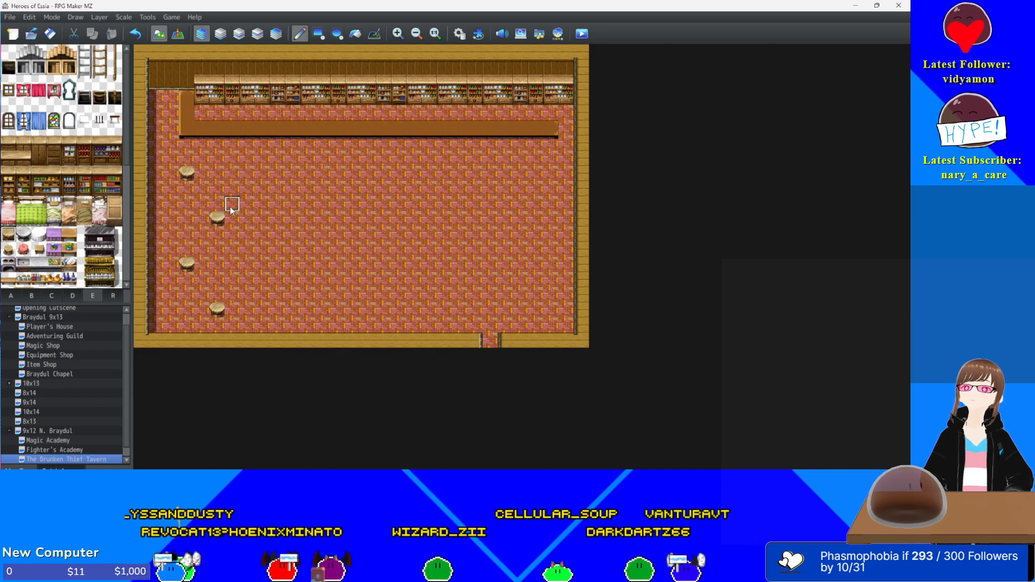
# - Add two more staggered columns of four round tables, each repeating the first column's pattern four tiles farther east
pyautogui.click(247, 175)
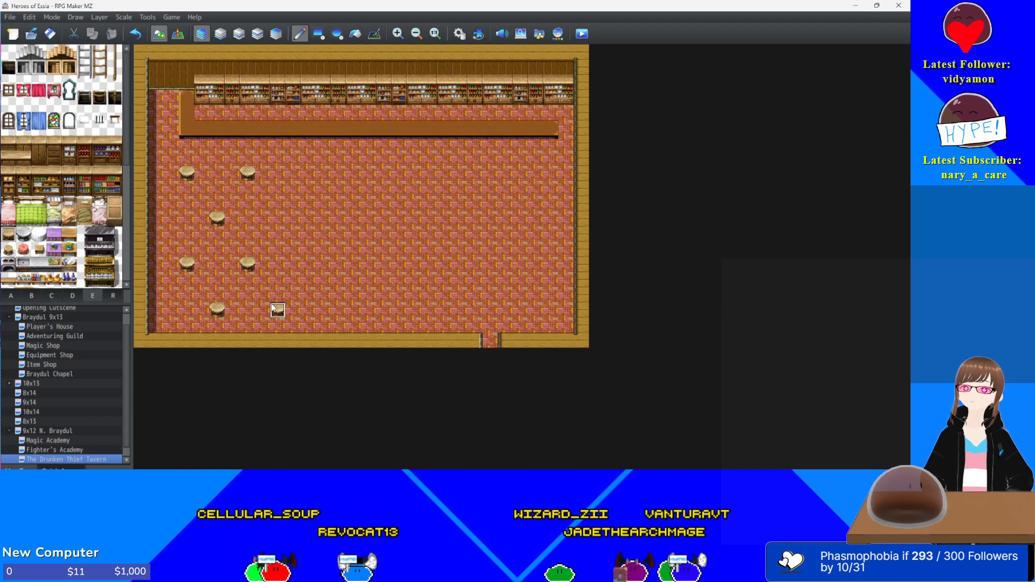
pyautogui.click(303, 267)
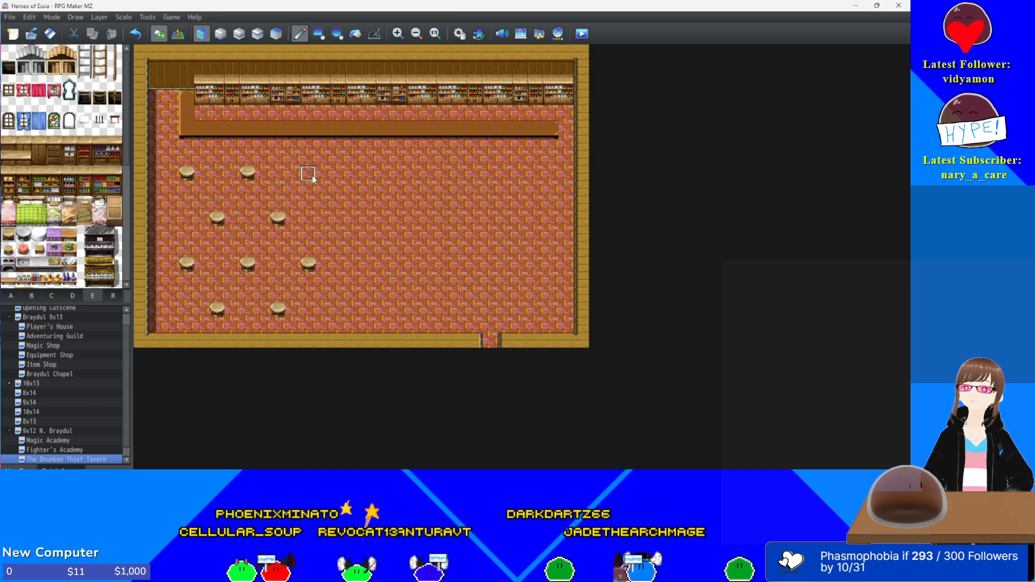
pyautogui.click(340, 216)
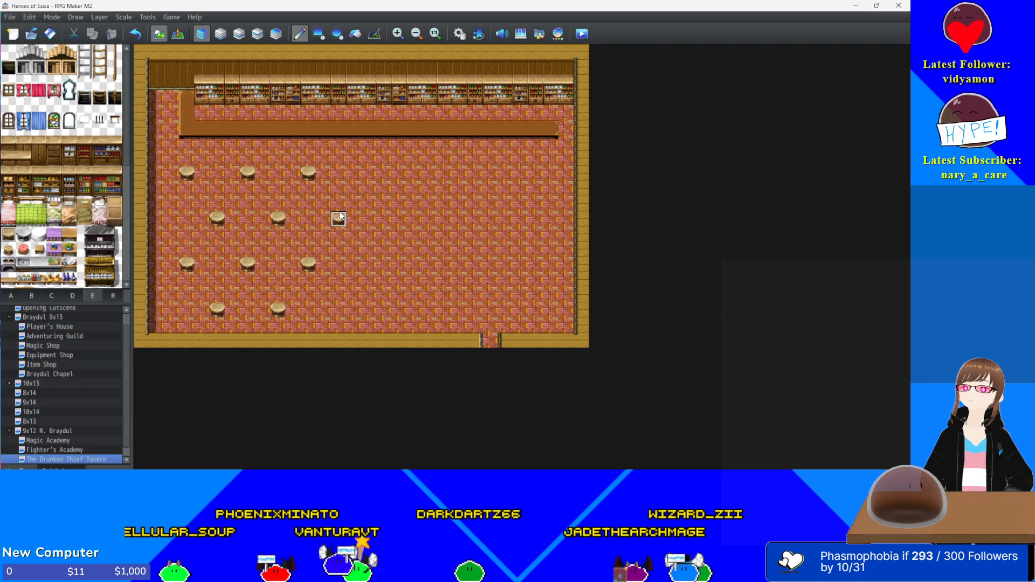
pyautogui.click(342, 309)
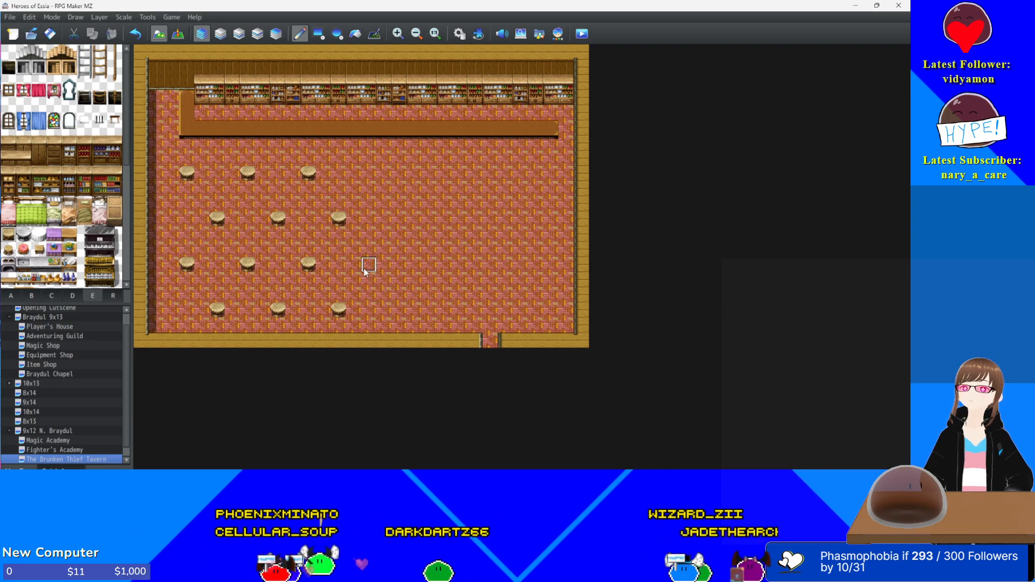
# - Continue the staggered round-table pattern to the east wall with three more four-table columns and two final tables in the first and third rows
pyautogui.click(366, 175)
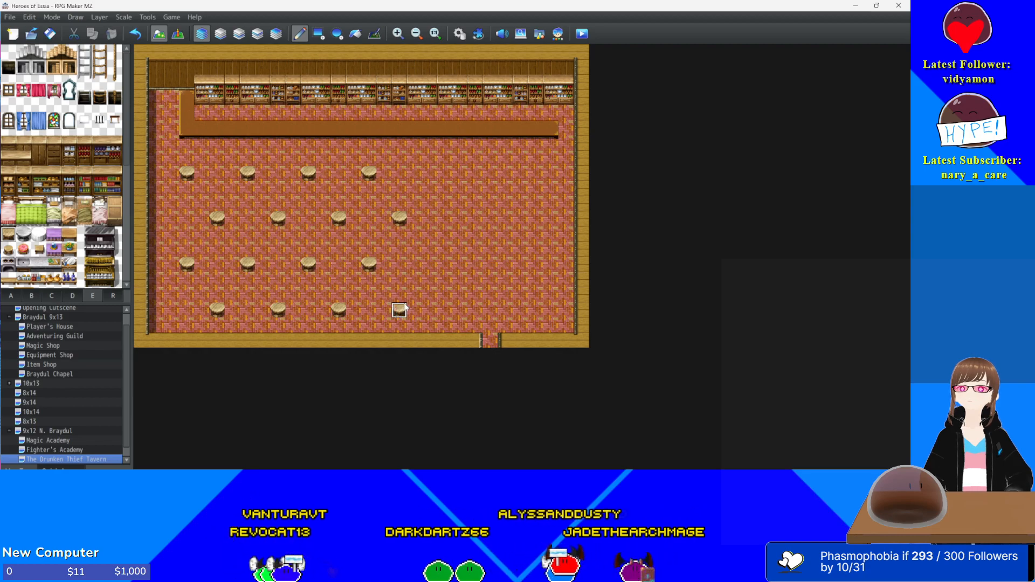
pyautogui.click(428, 263)
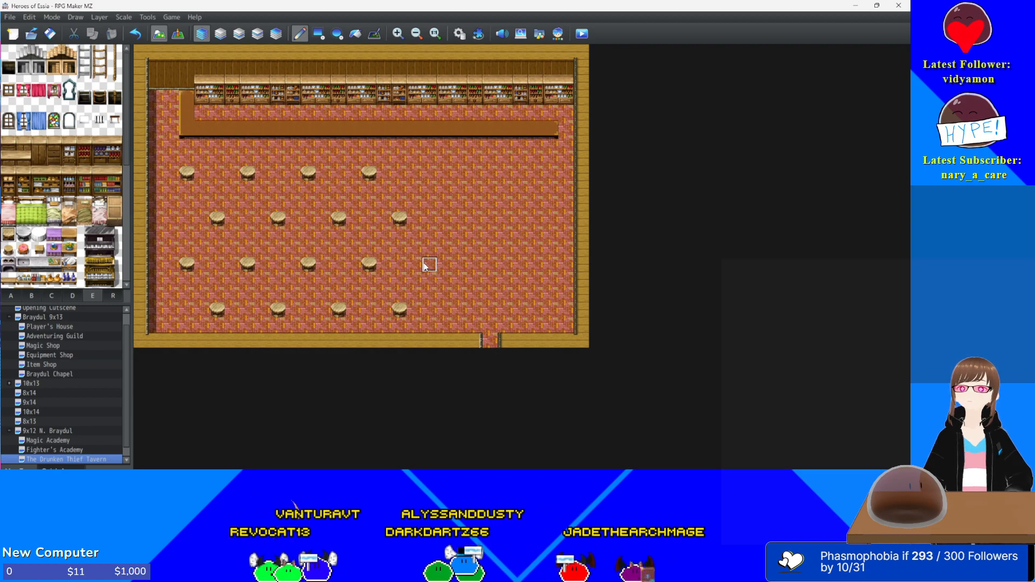
pyautogui.click(428, 172)
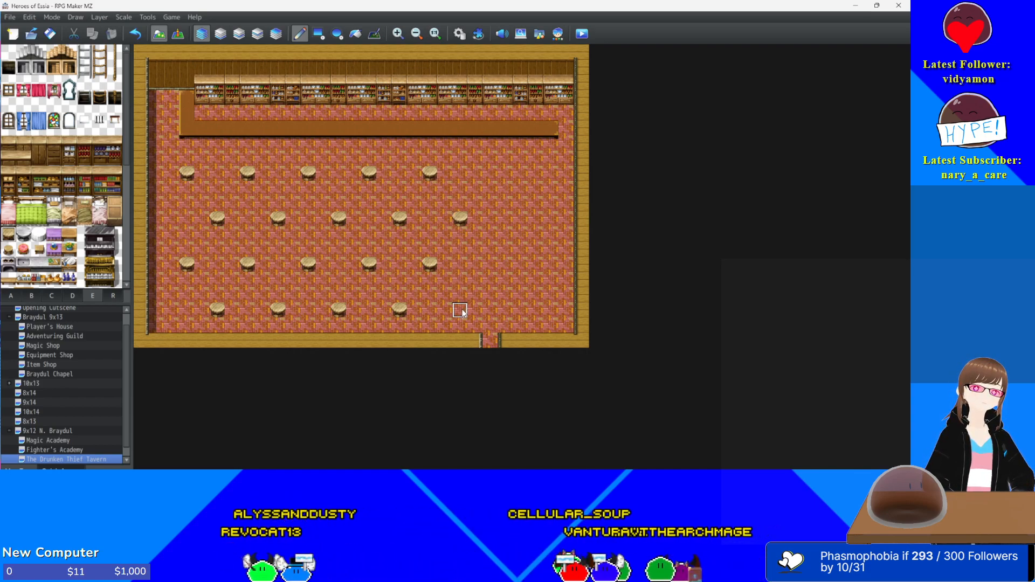
pyautogui.click(490, 264)
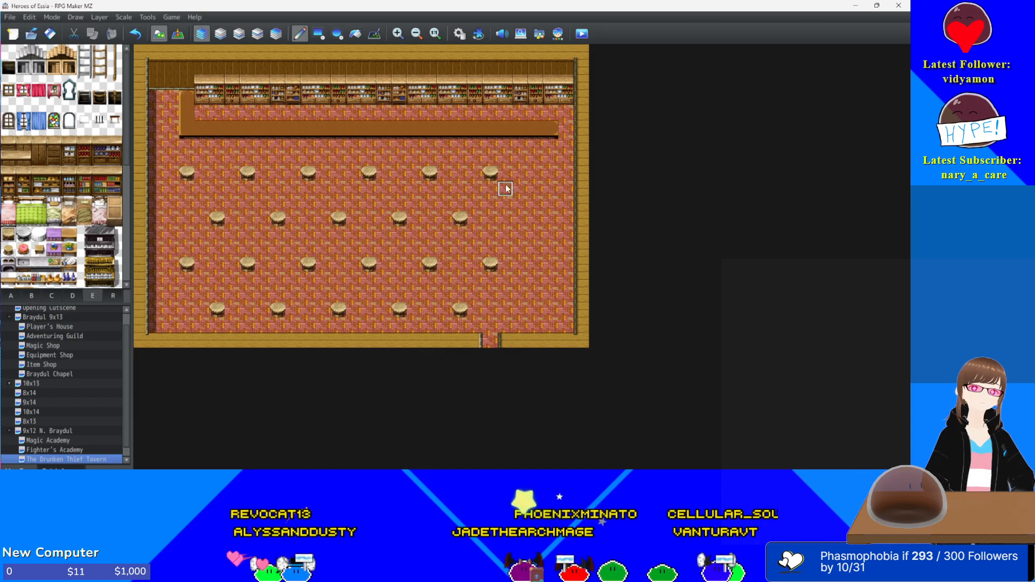
pyautogui.click(519, 220)
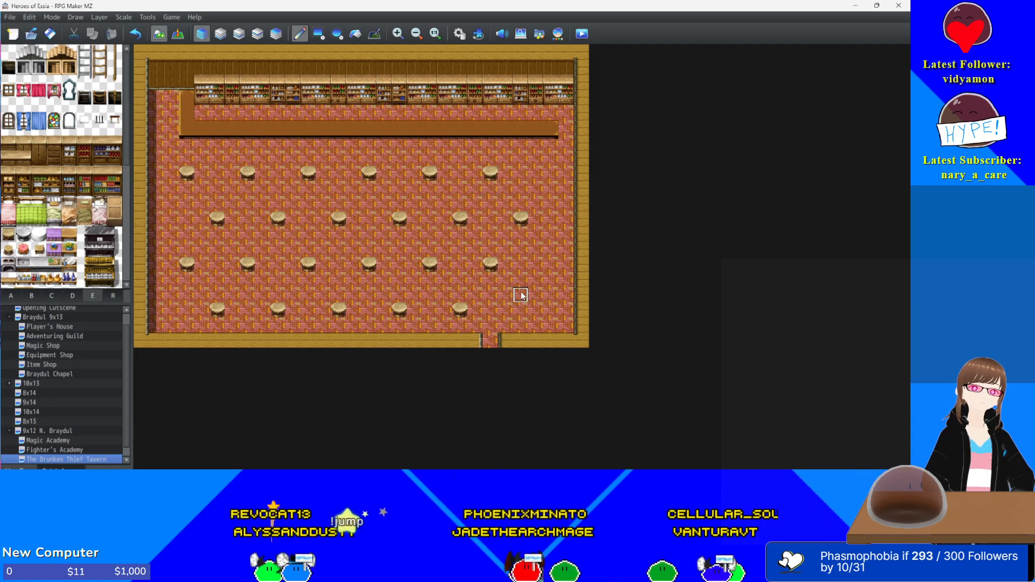
pyautogui.click(552, 266)
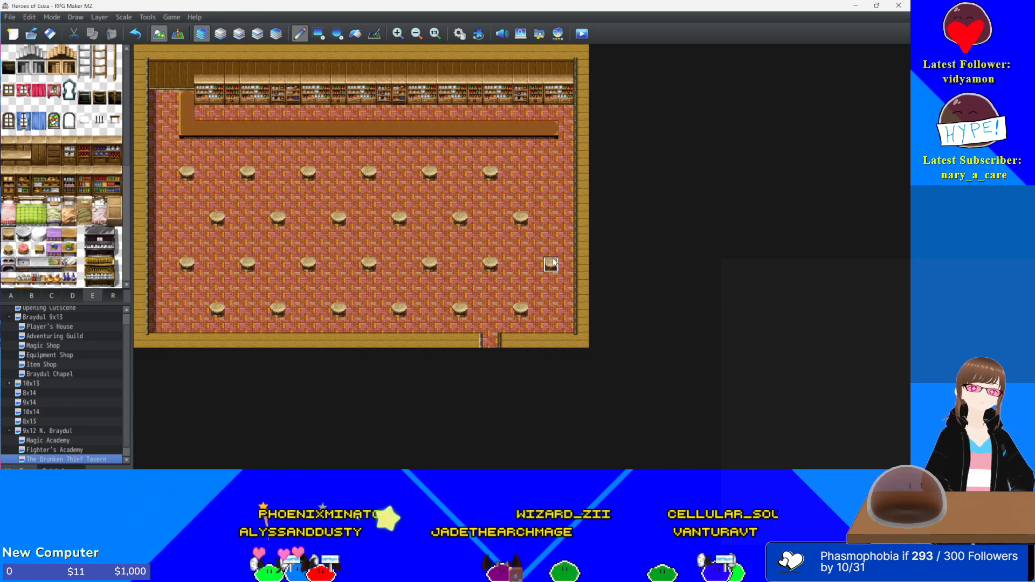
pyautogui.click(551, 170)
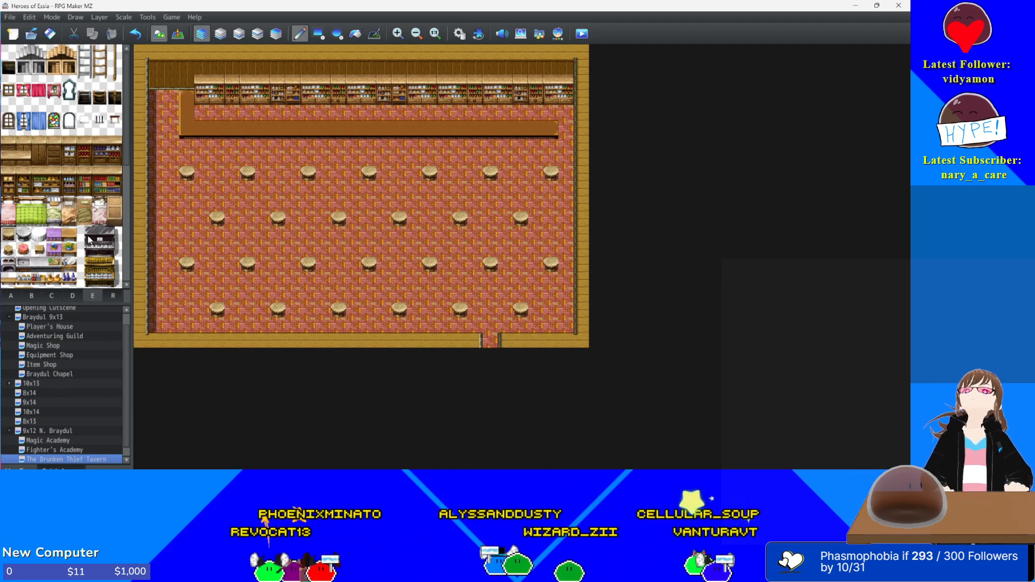
# - Place small round stools around the four tables of the westernmost column, two or three per table
pyautogui.click(172, 174)
pyautogui.click(202, 173)
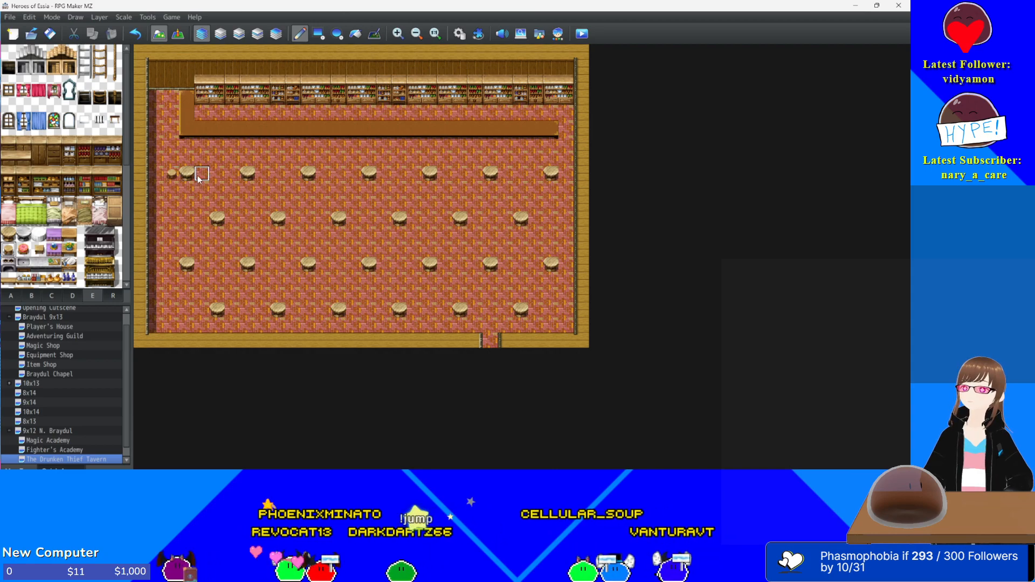
pyautogui.click(184, 251)
pyautogui.click(172, 264)
pyautogui.click(202, 312)
pyautogui.click(230, 313)
pyautogui.click(218, 234)
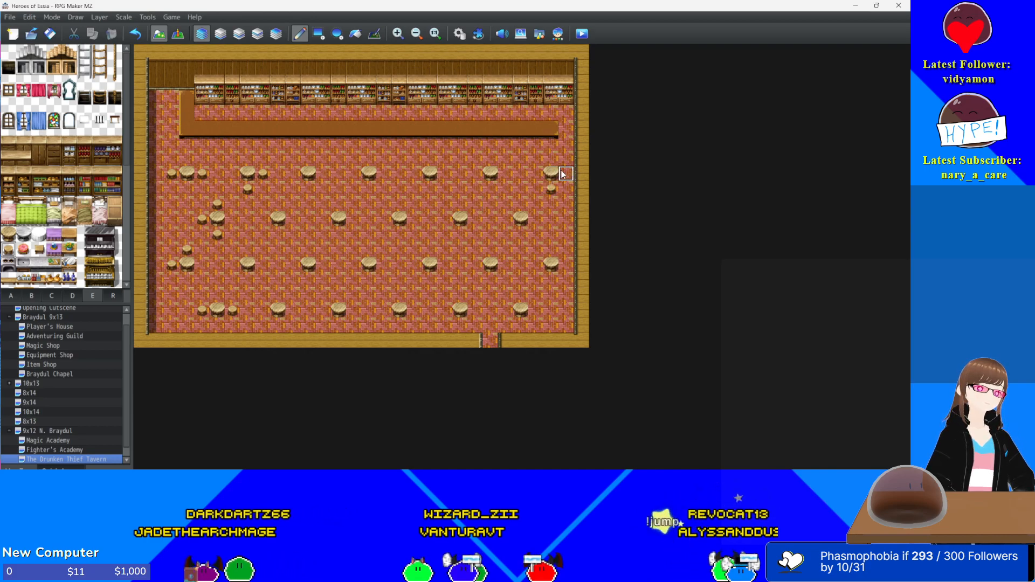
# - Place stools in varied arrangements around the remaining top-row tables, with a single stool east of the fourth table
pyautogui.click(491, 188)
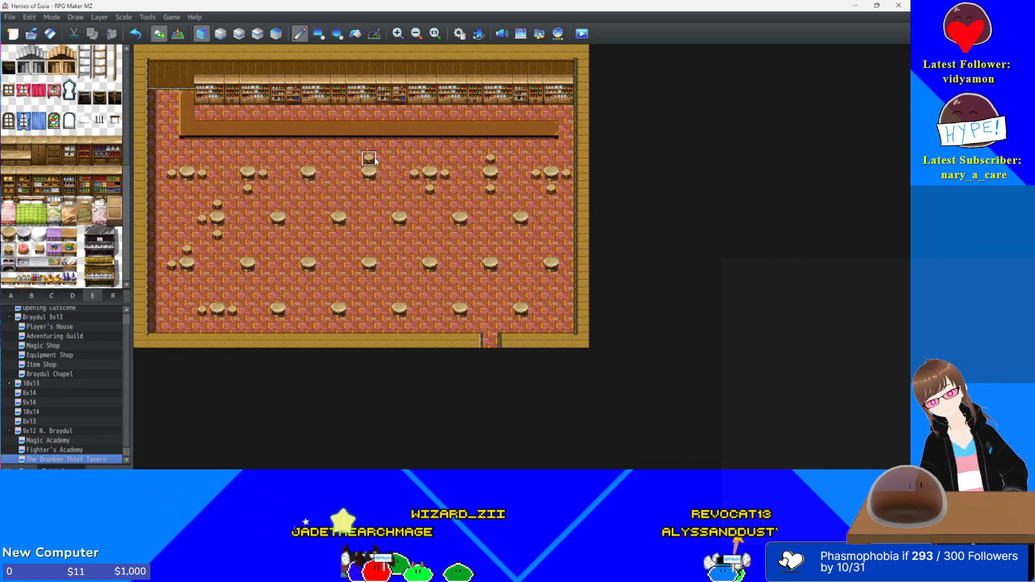
pyautogui.hotkey('ctrl', 'z')
pyautogui.click(384, 176)
pyautogui.click(308, 188)
# - Place small round stools in varied arrangements around the remaining second-row tables, from the second table to the easternmost
pyautogui.click(279, 205)
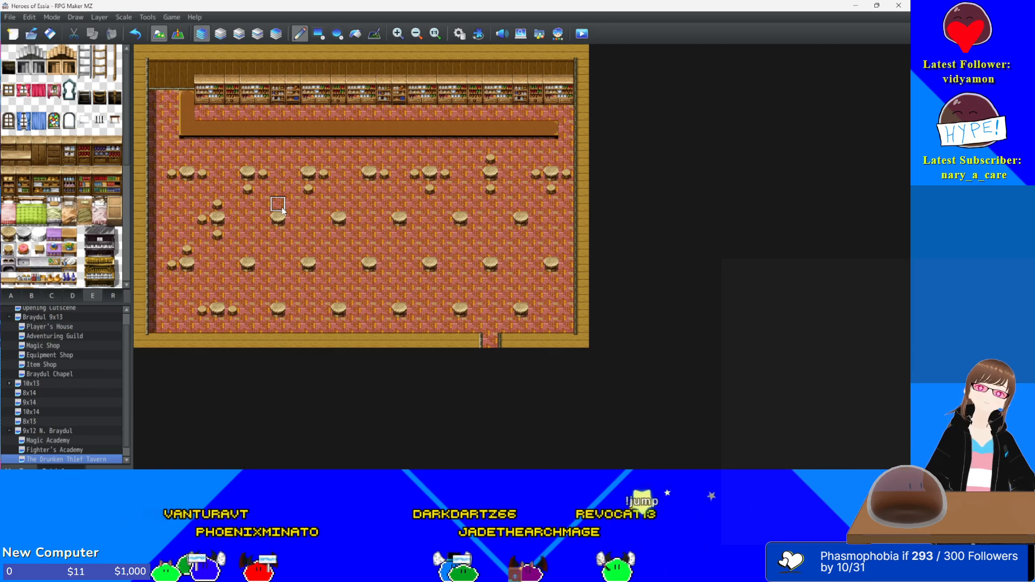
pyautogui.click(264, 218)
pyautogui.click(277, 234)
pyautogui.click(325, 218)
pyautogui.click(352, 220)
pyautogui.click(399, 206)
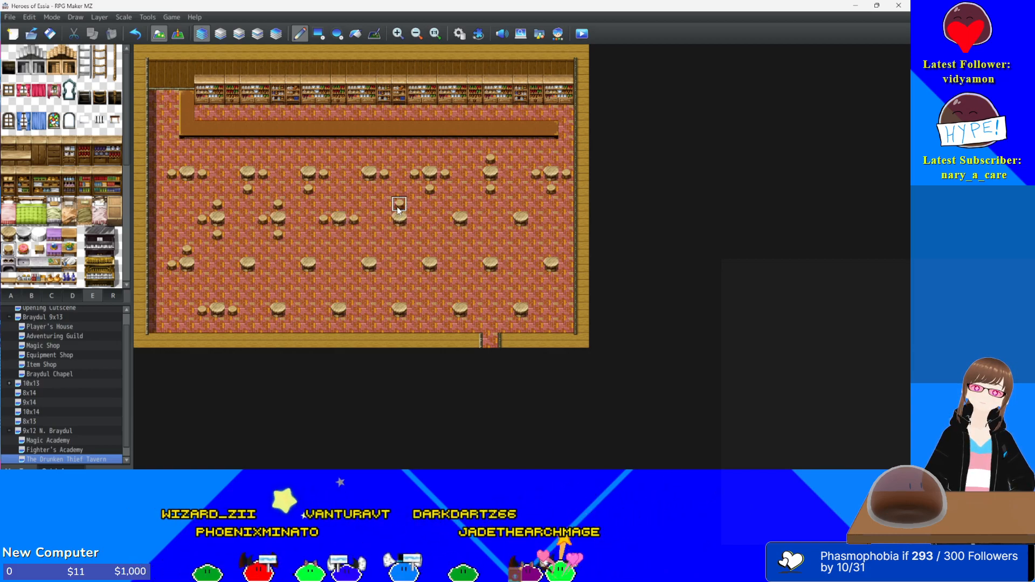
pyautogui.click(460, 234)
pyautogui.click(474, 218)
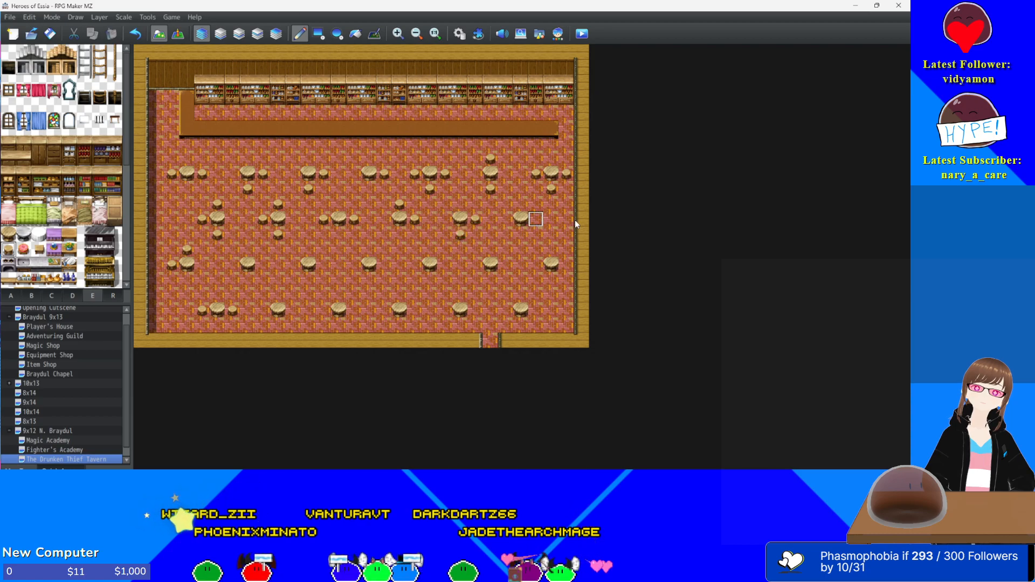
pyautogui.click(520, 205)
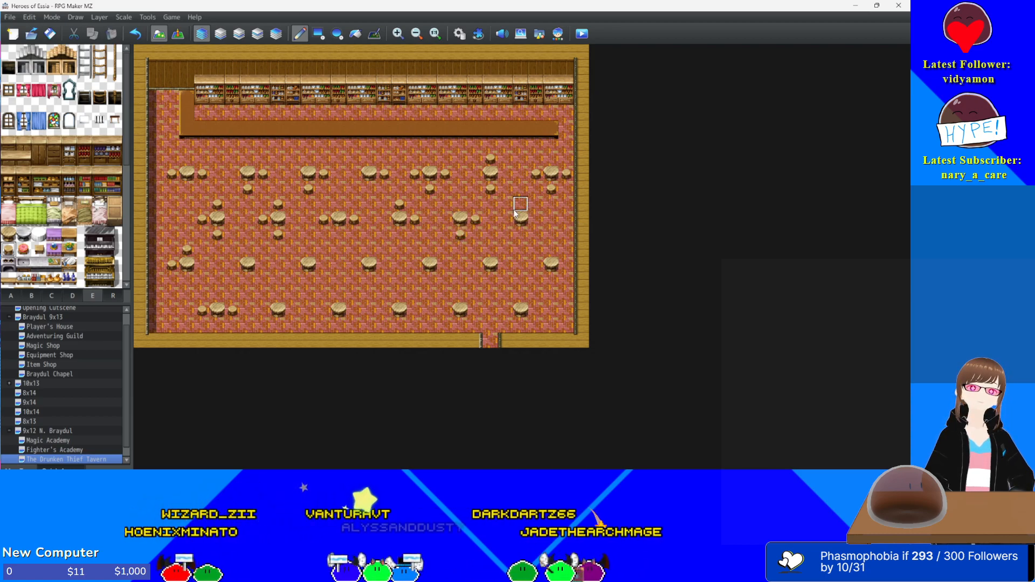
pyautogui.click(521, 233)
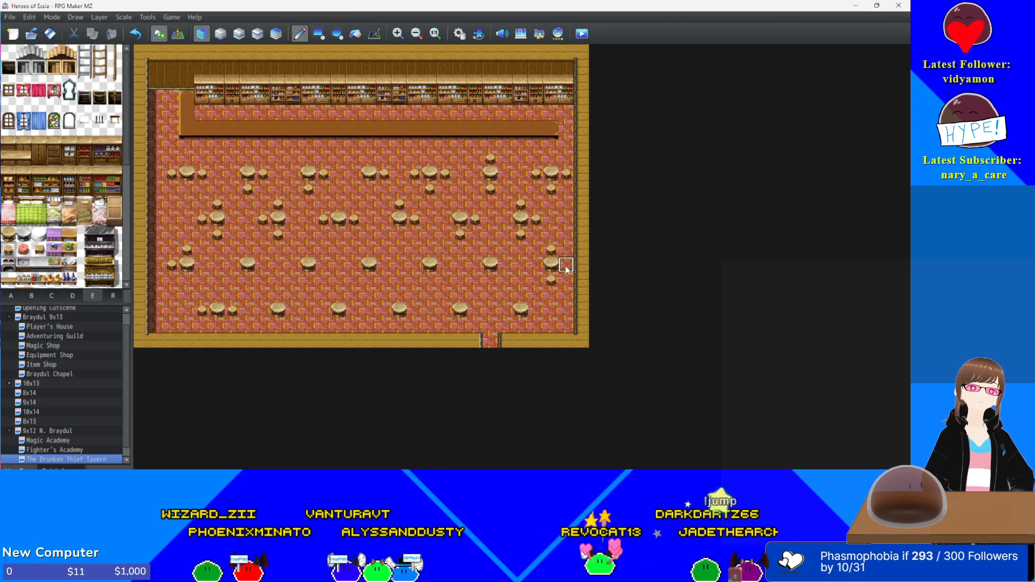
# - Place stools in varied arrangements around the eastern tables of the lower two rows, working west to the fourth bottom-row table
pyautogui.click(520, 325)
pyautogui.click(536, 309)
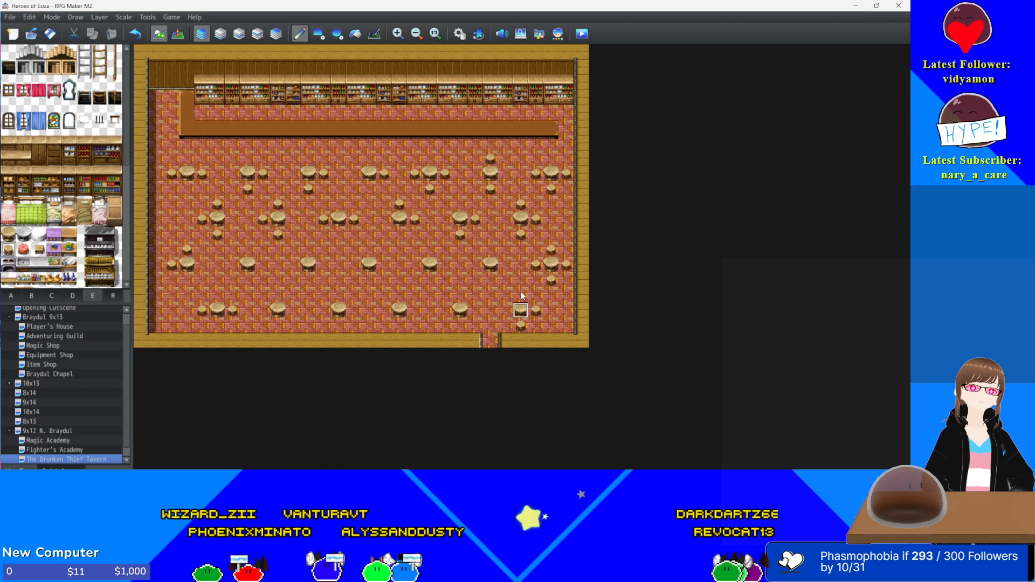
pyautogui.click(490, 249)
pyautogui.click(489, 278)
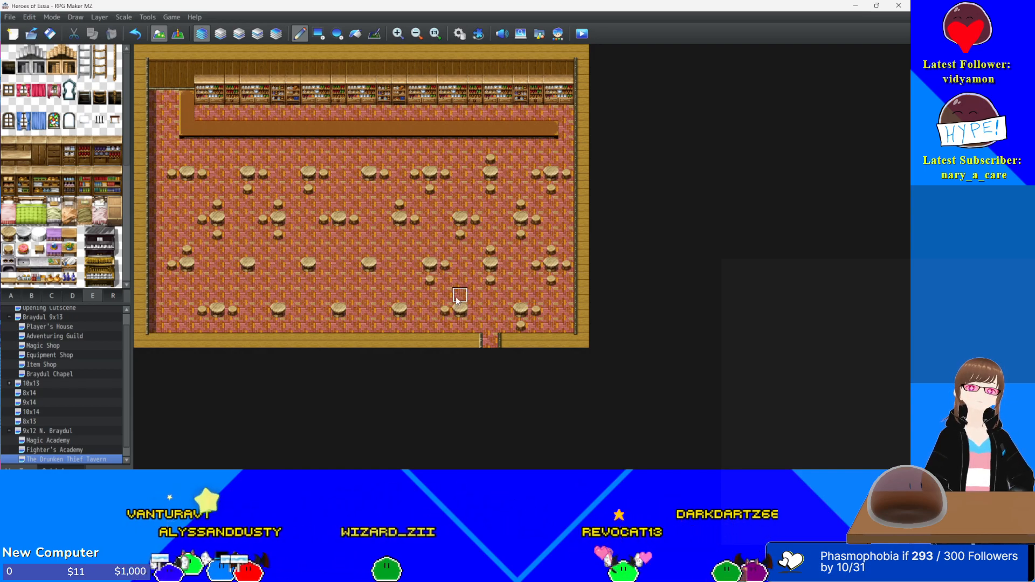
pyautogui.click(414, 310)
pyautogui.click(399, 294)
pyautogui.click(399, 325)
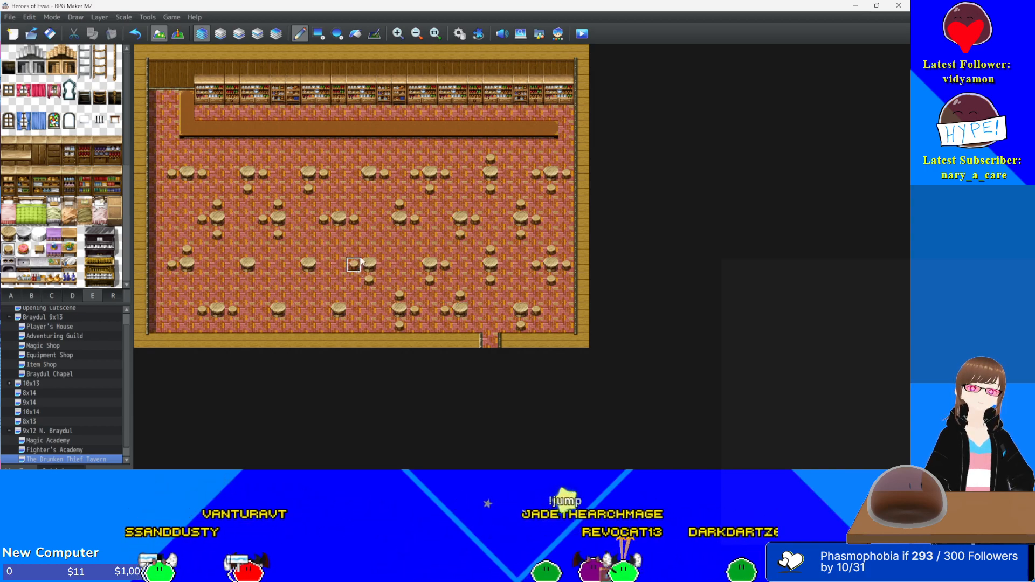
# - Place two or three stools around each of the remaining western tables in the third and bottom rows
pyautogui.click(338, 295)
pyautogui.click(339, 325)
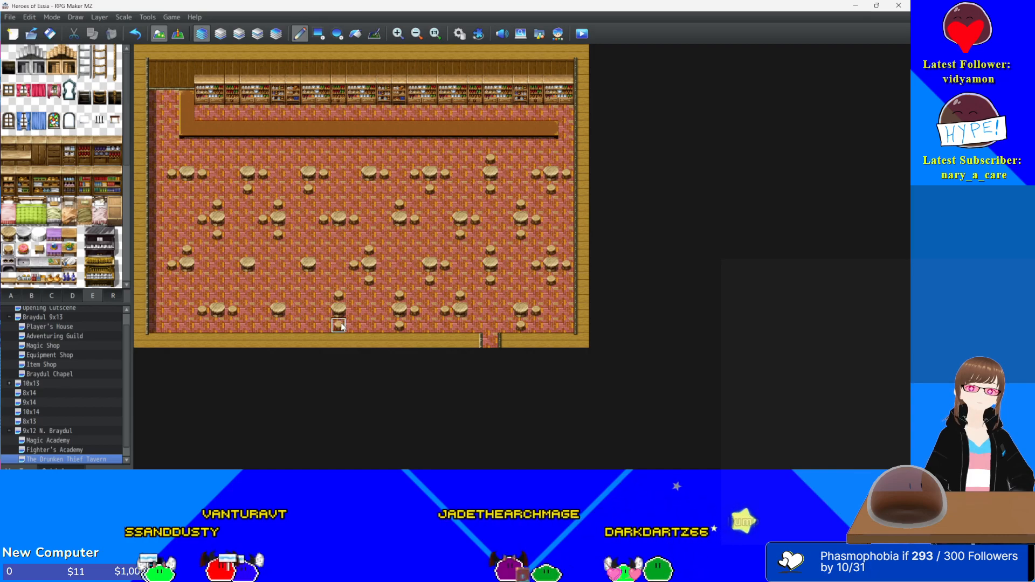
pyautogui.click(293, 264)
pyautogui.click(309, 250)
pyautogui.click(293, 310)
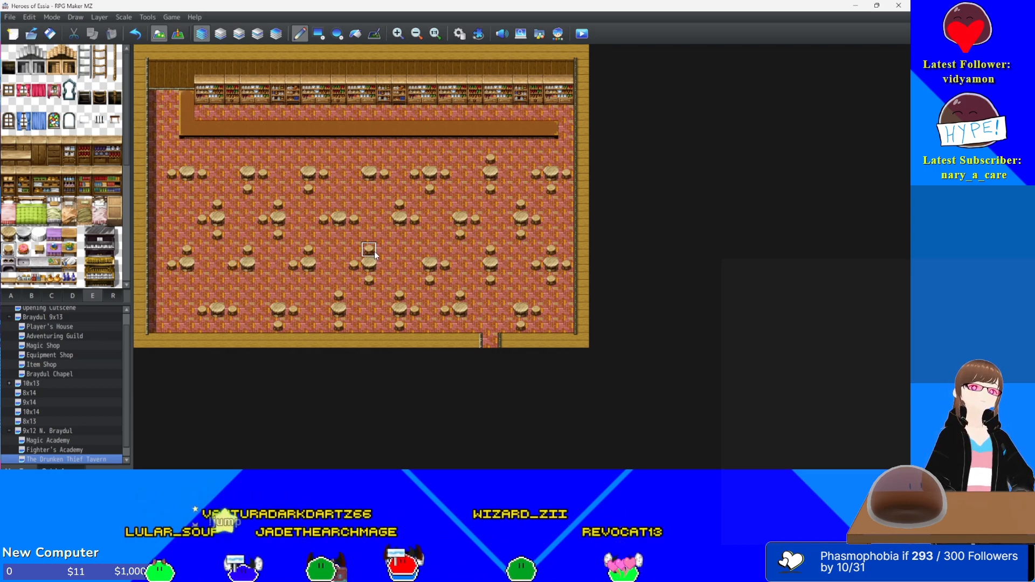
# - Switch to event editing and create an event named Lea with the Lea character image on the tavern's northwest corner floor tile
pyautogui.press('F6')
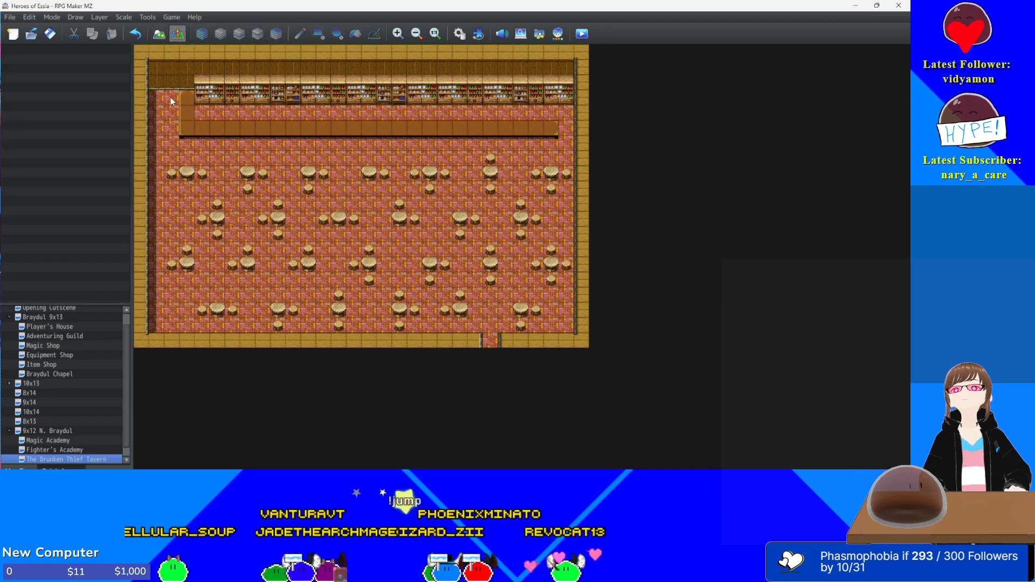
pyautogui.doubleClick(160, 98)
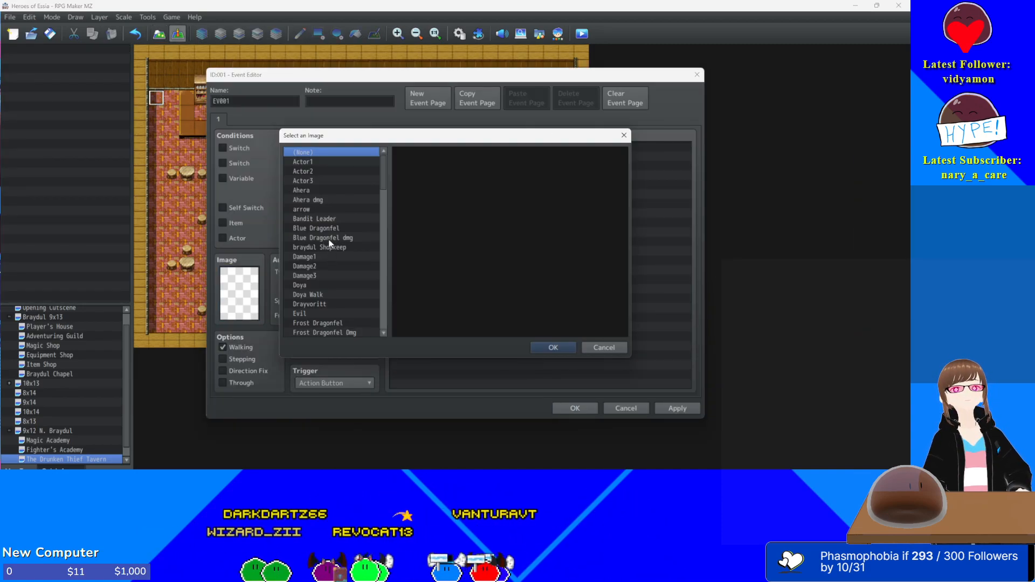
pyautogui.scroll(-20, 332, 237)
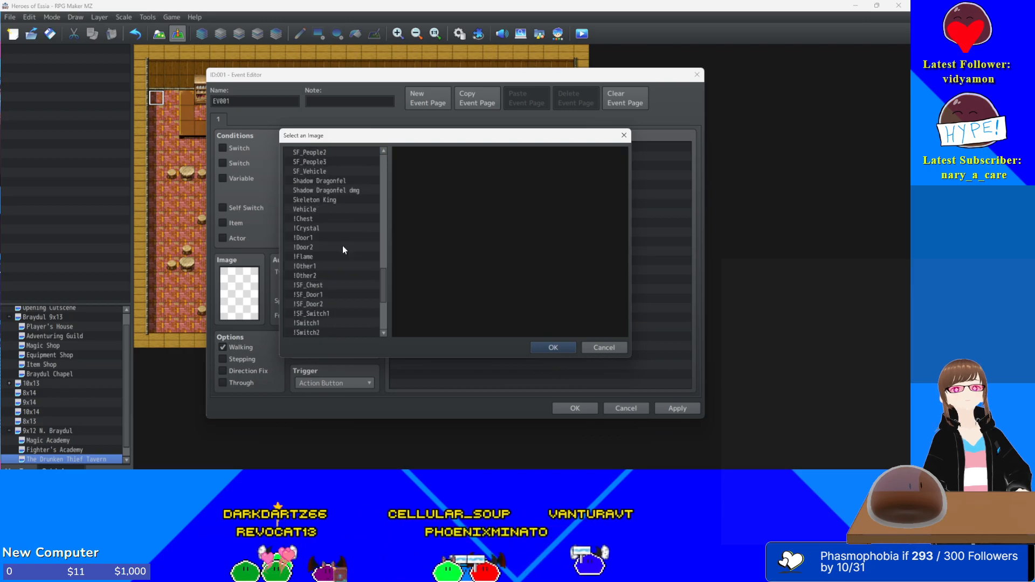
pyautogui.scroll(10, 343, 246)
pyautogui.scroll(10, 344, 258)
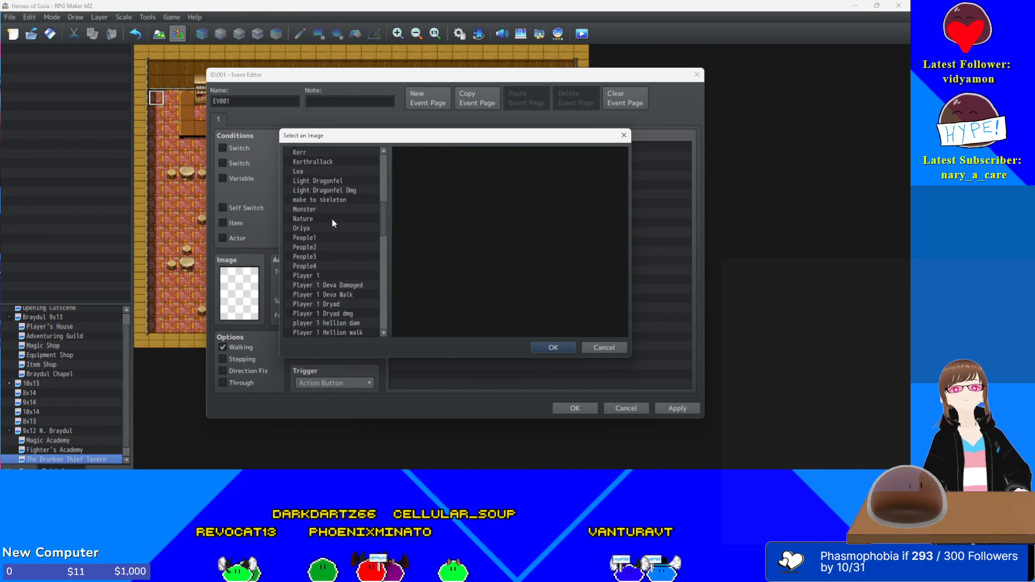
pyautogui.click(305, 170)
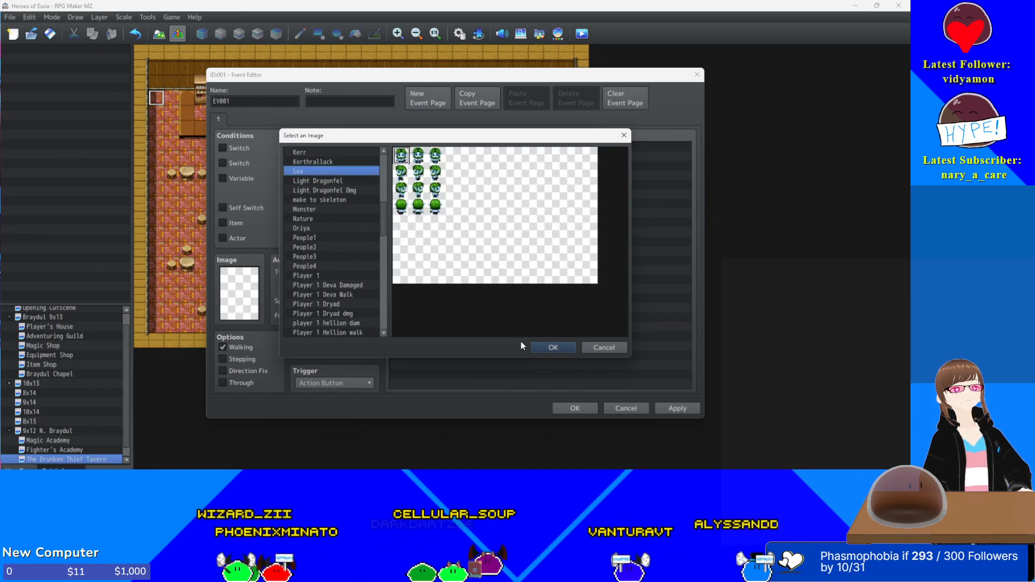
pyautogui.click(553, 347)
pyautogui.doubleClick(244, 107)
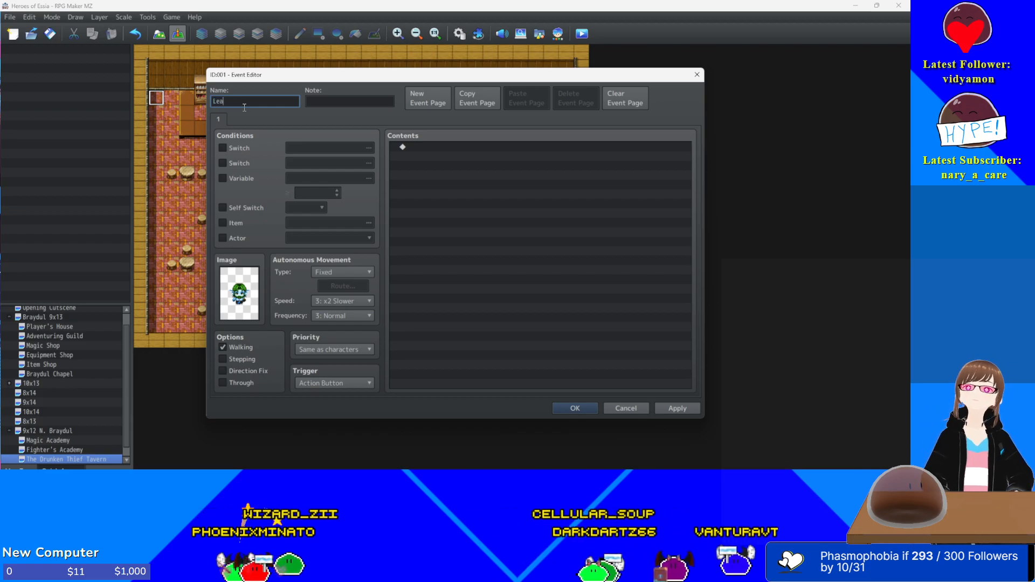
pyautogui.click(568, 409)
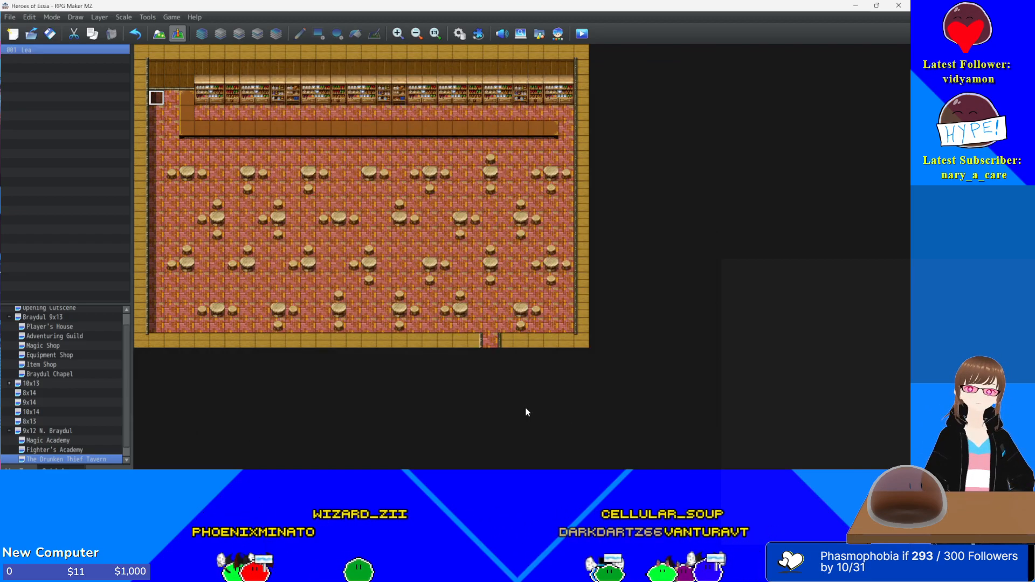
# - Examine the character events on the Fighter's Academy, Magic Academy, Adventuring Guild and Braydul Chapel maps for a reusable one
pyautogui.rightClick(72, 451)
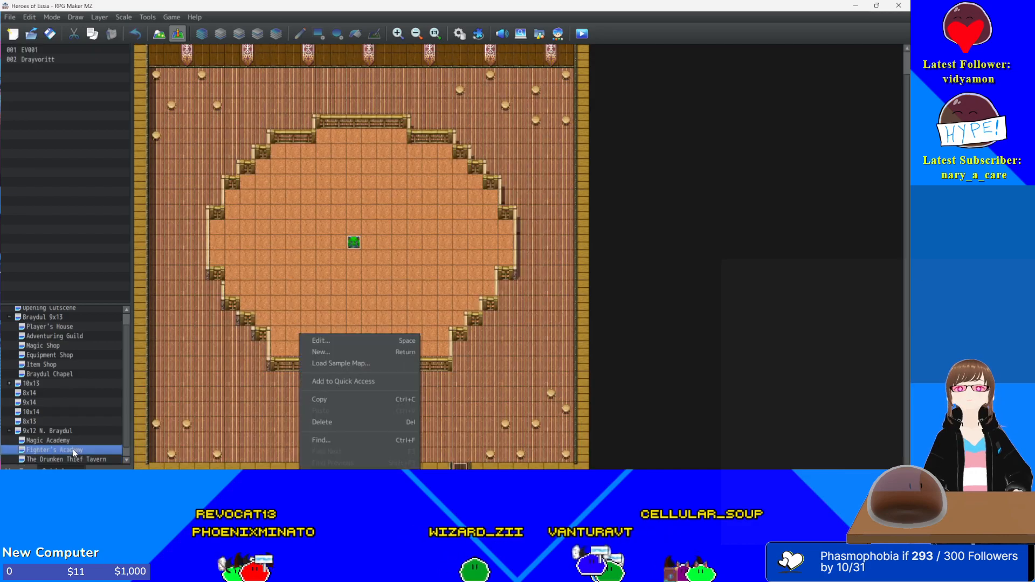
pyautogui.click(353, 243)
pyautogui.click(353, 242)
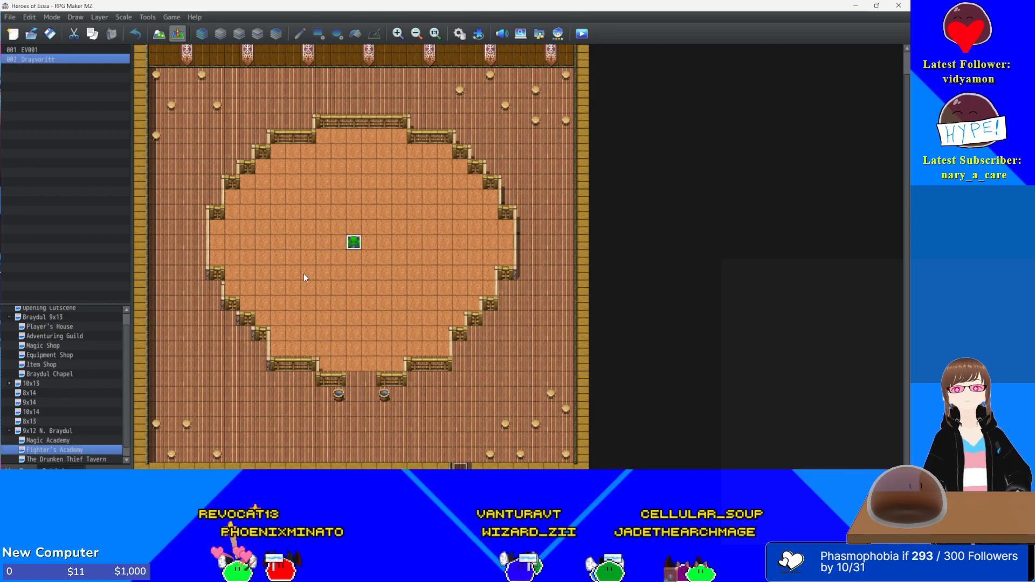
pyautogui.rightClick(53, 441)
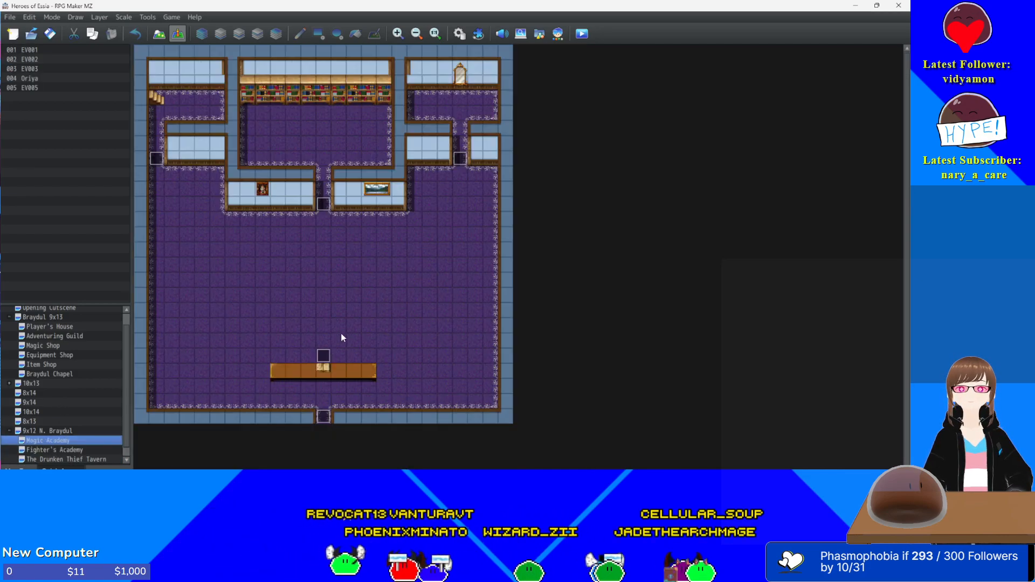
pyautogui.click(323, 356)
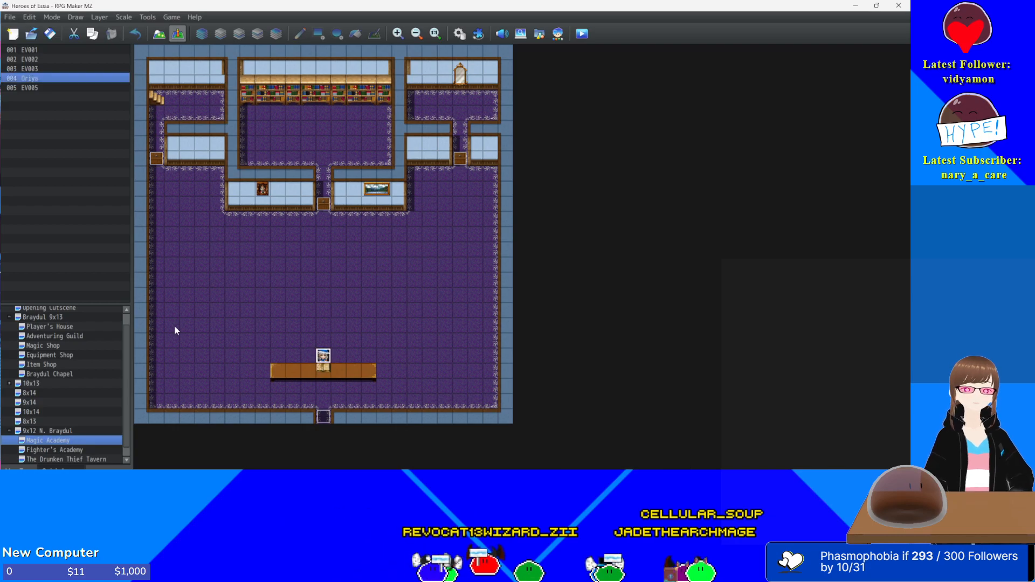
pyautogui.rightClick(54, 335)
pyautogui.click(52, 372)
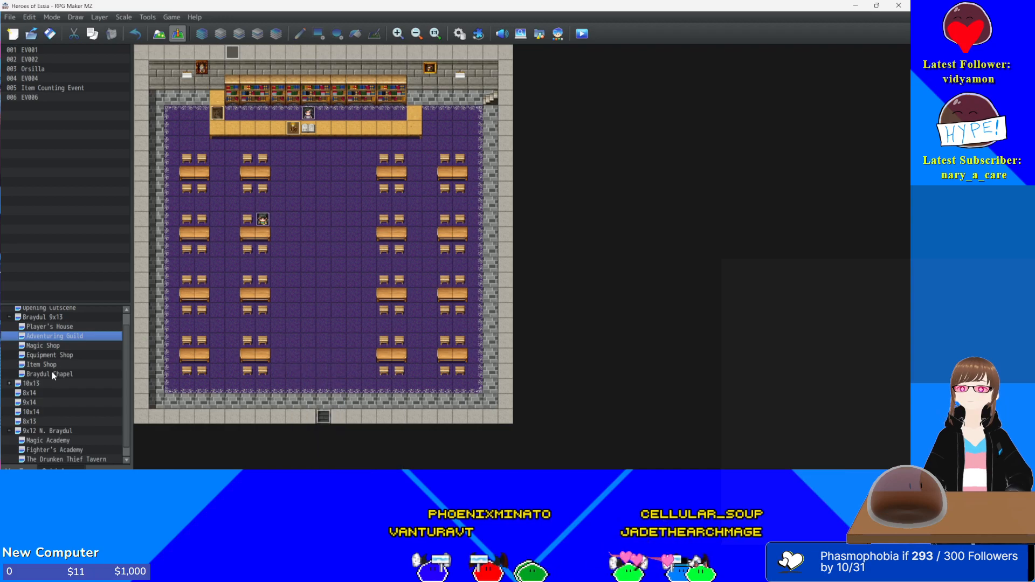
pyautogui.click(52, 373)
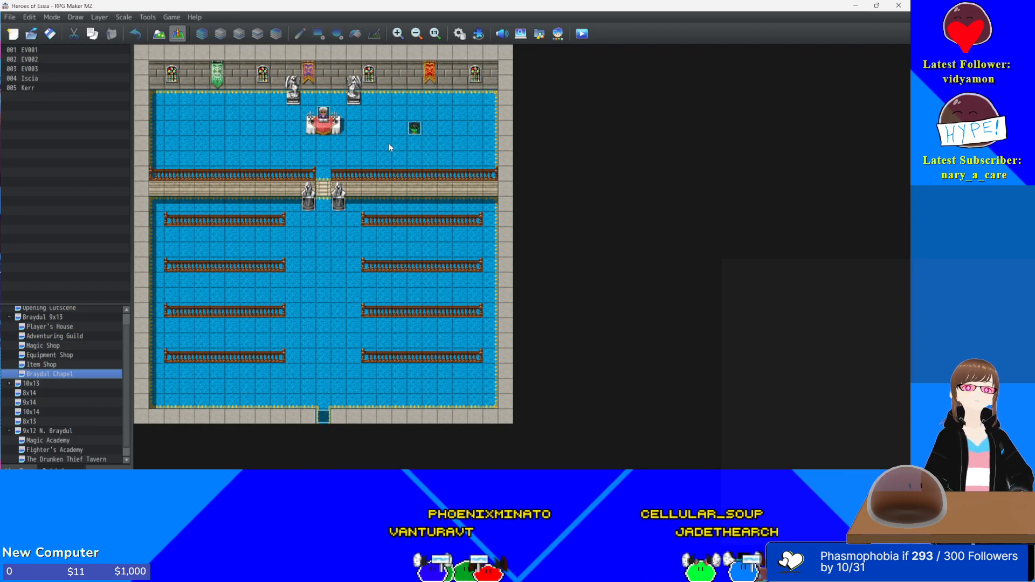
pyautogui.scroll(-1, 51, 444)
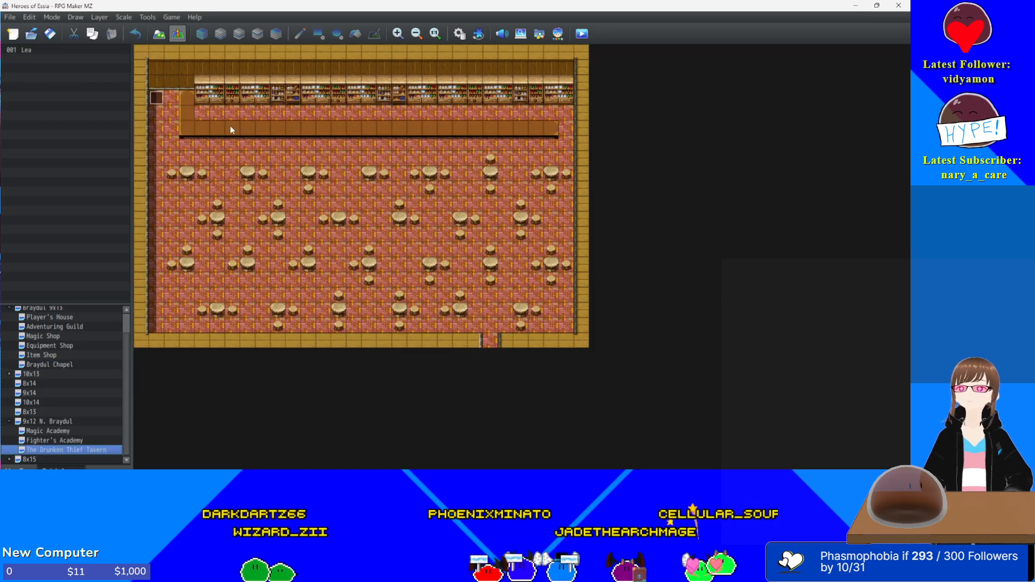
# - Delete the blank Lea event from the tavern's northwest corner
pyautogui.doubleClick(157, 98)
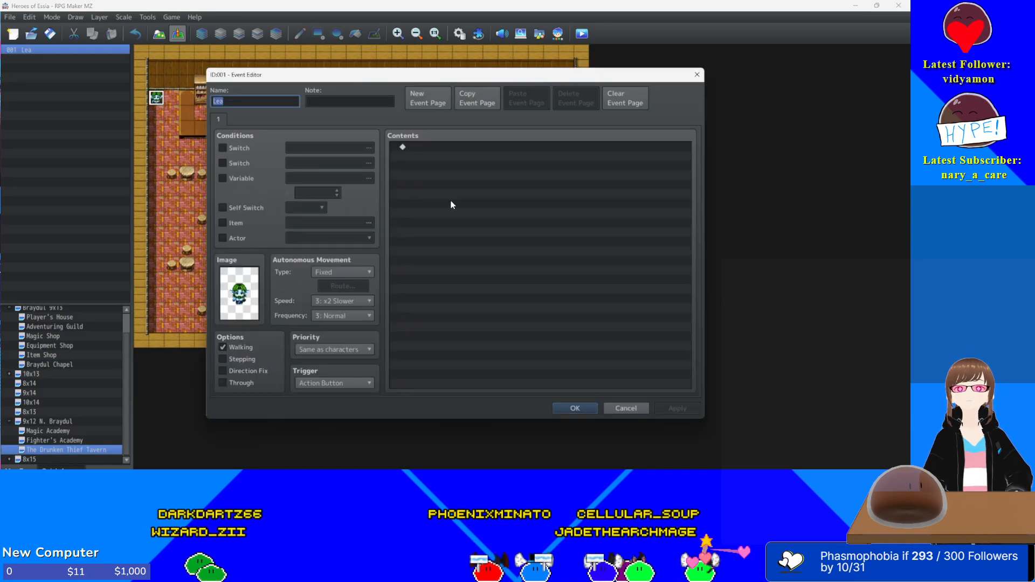
pyautogui.click(636, 411)
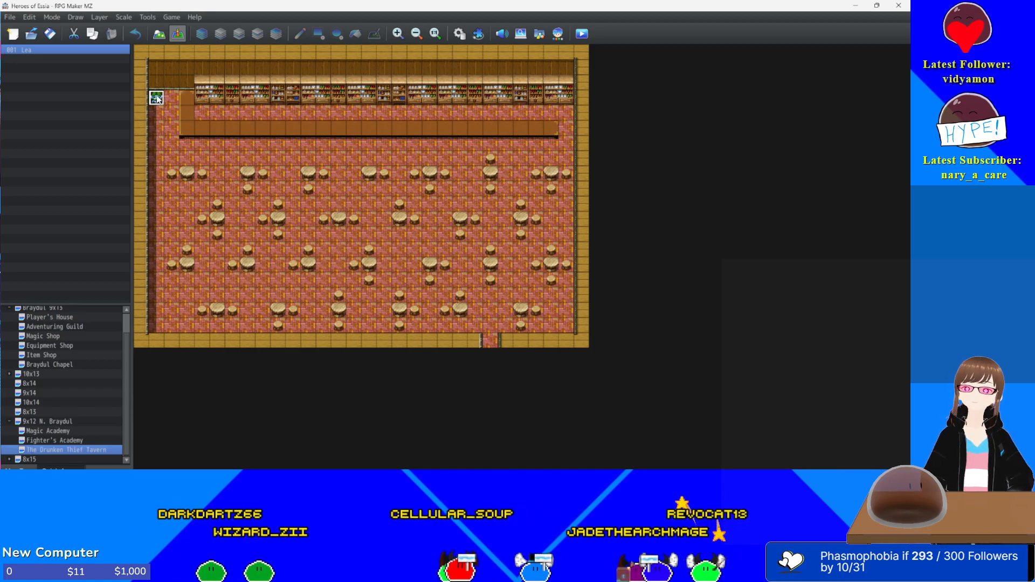
pyautogui.press('Delete')
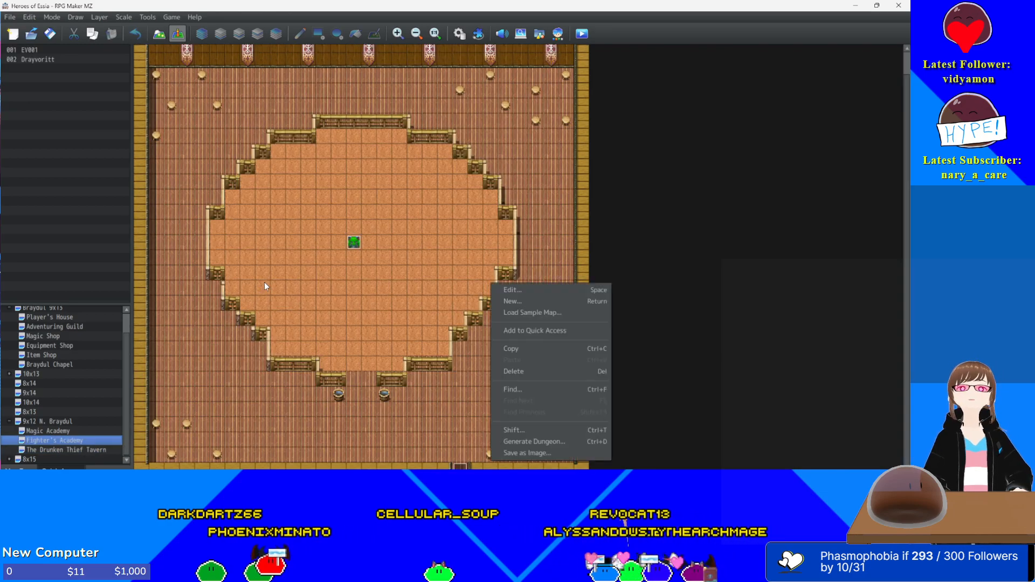
# - Copy the Drayvoritt event from the Fighter's Academy and paste it beside the tavern's west wall, one tile below the northwest corner
pyautogui.click(357, 245)
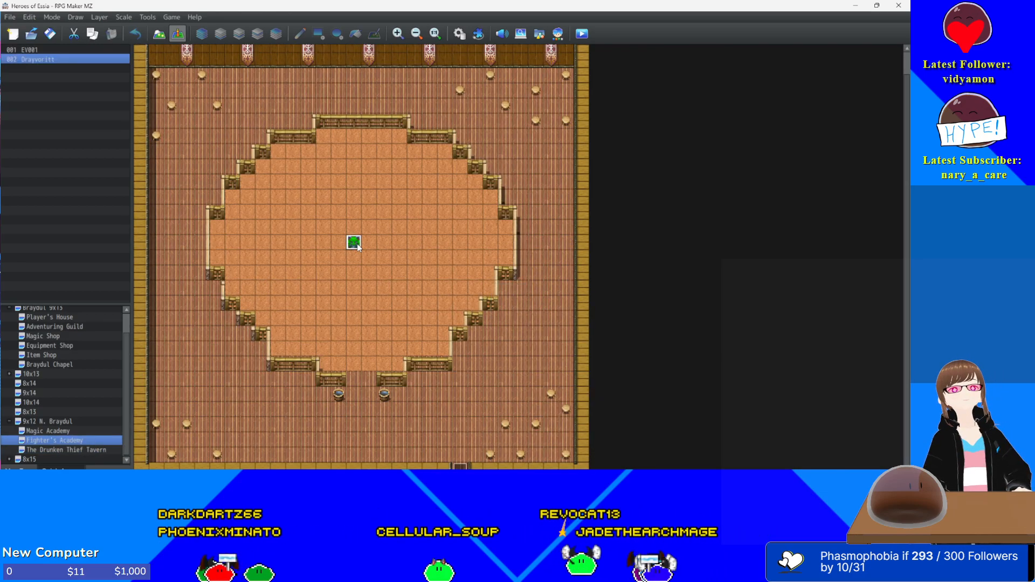
pyautogui.click(63, 450)
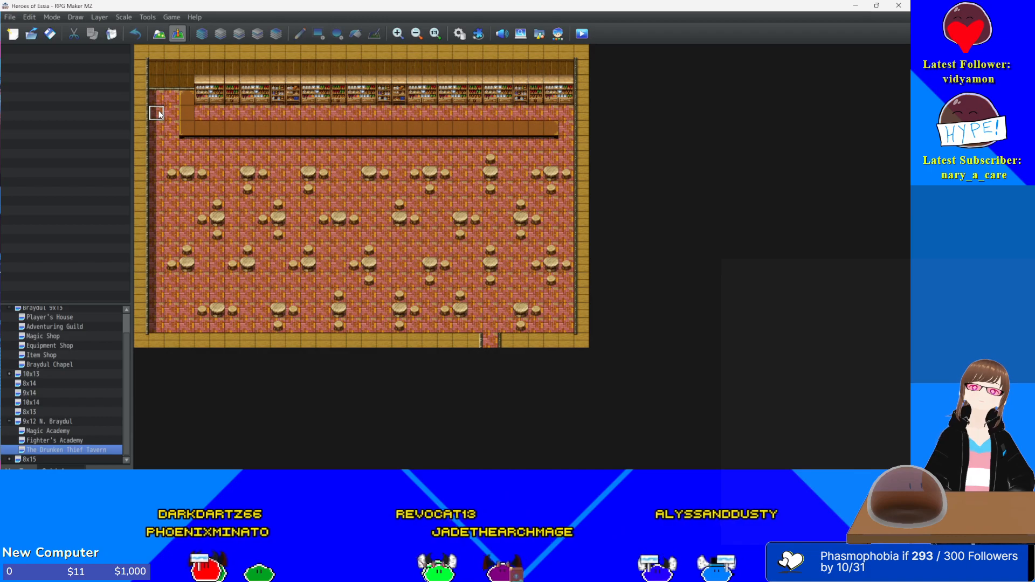
pyautogui.hotkey('ctrl', 'v')
# - Rename the pasted Drayvoritt event to Lea and change its character image to Lea
pyautogui.press('Return')
pyautogui.doubleClick(259, 100)
pyautogui.write('Lea')
pyautogui.doubleClick(239, 294)
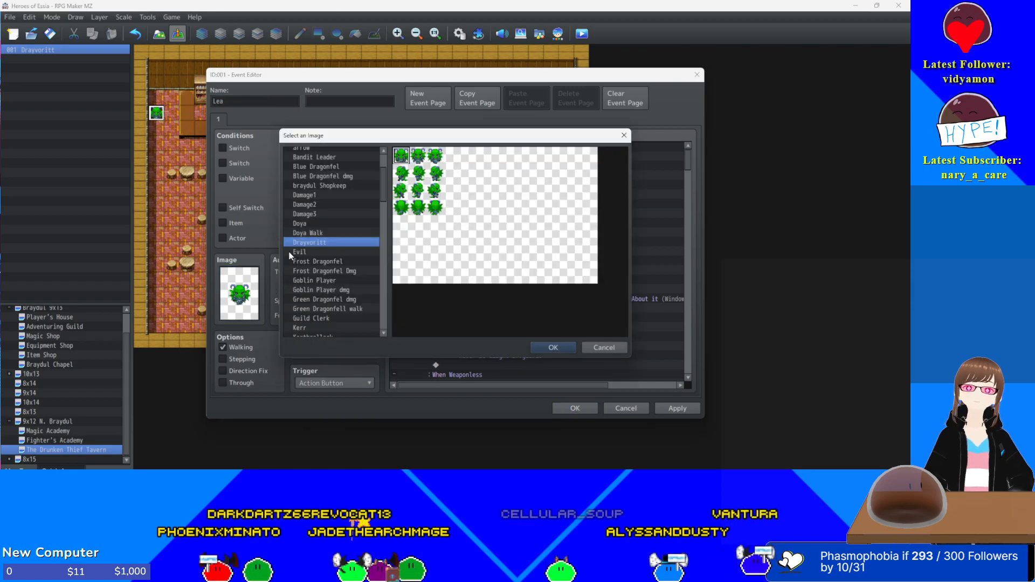
pyautogui.scroll(-2, 319, 306)
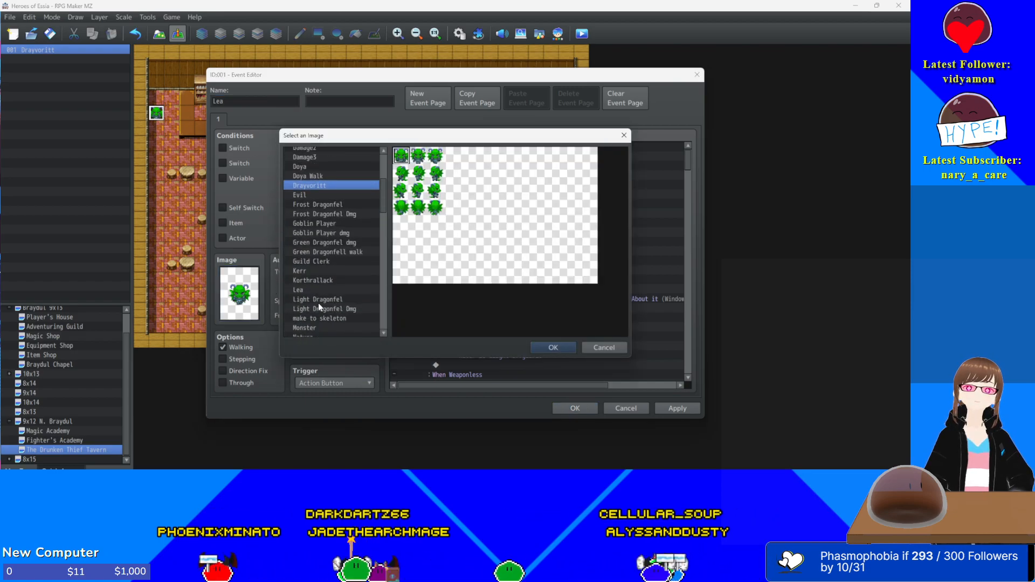
pyautogui.doubleClick(316, 290)
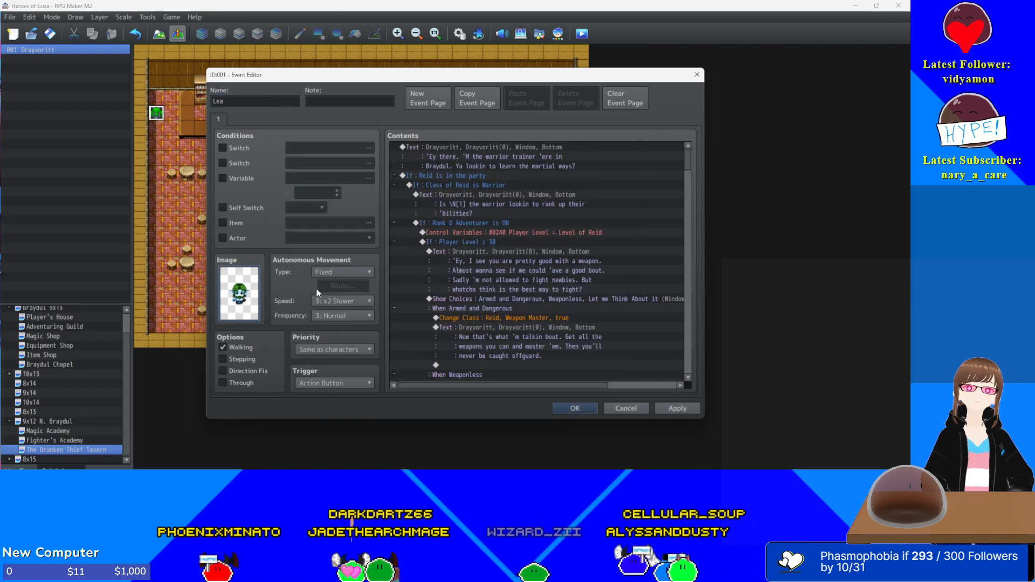
# - Set the face image and speaker name of Lea's opening greeting message to Lea
pyautogui.click(458, 148)
pyautogui.doubleClick(446, 170)
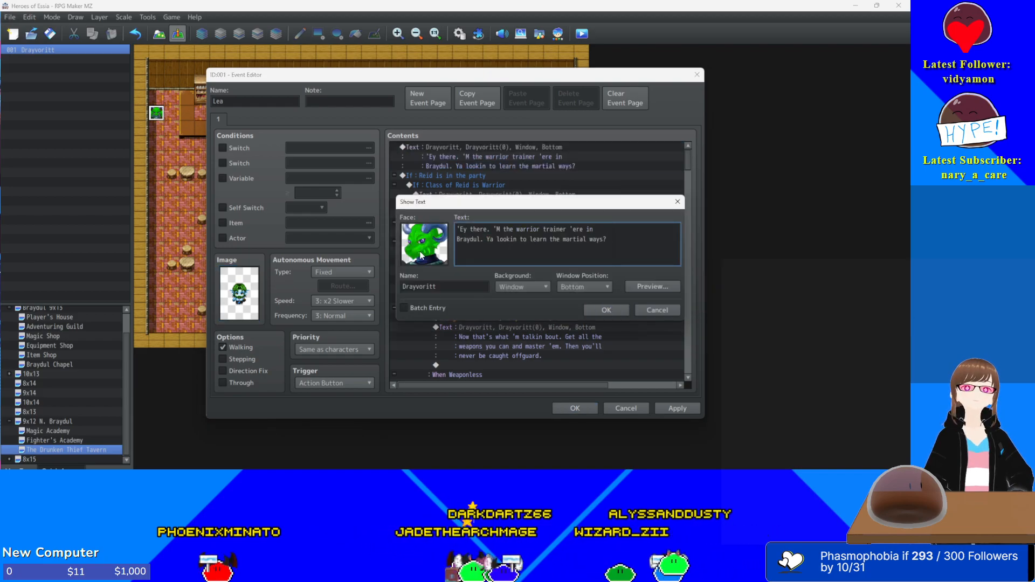
pyautogui.doubleClick(421, 256)
pyautogui.doubleClick(399, 319)
pyautogui.doubleClick(455, 287)
pyautogui.write('Lea')
# - Replace the greeting with "Hm... You look like you excel at subterfuge..." and, on a new line, "What say you, lookin to learn the ways of a thief?"
pyautogui.moveTo(643, 253); pyautogui.dragTo(407, 229)
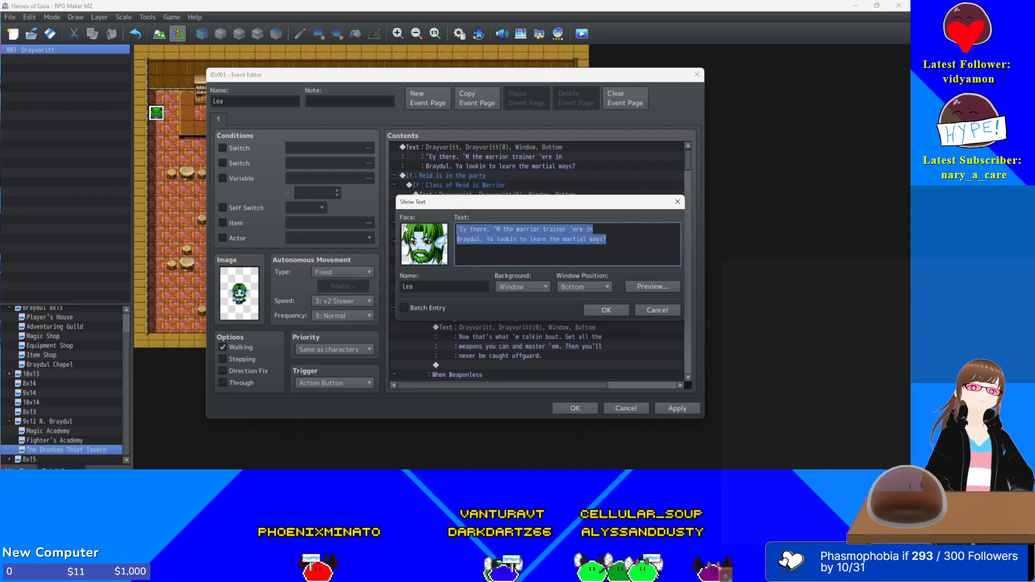
pyautogui.write('Hm... You look like')
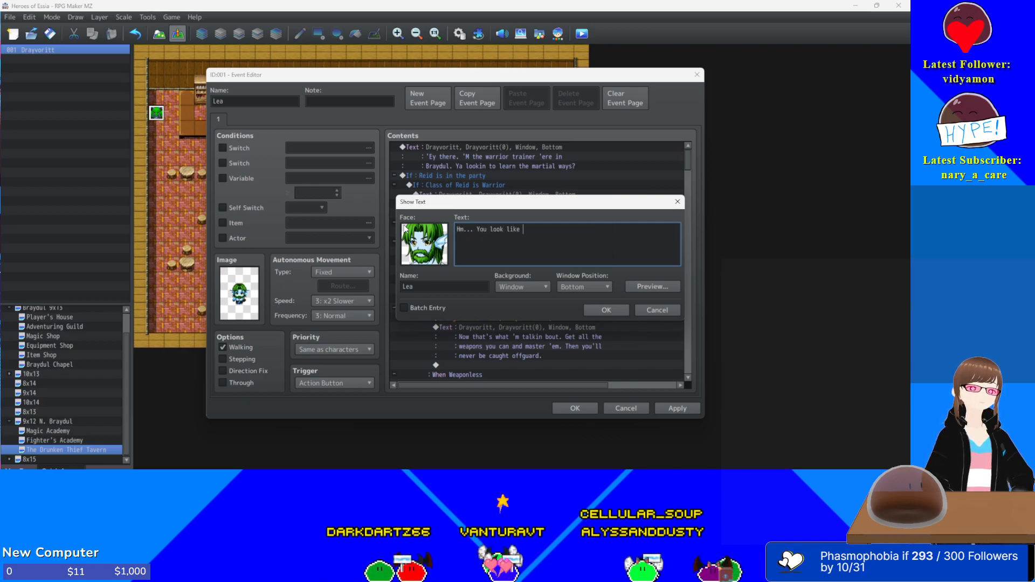
pyautogui.write(' you excel at ')
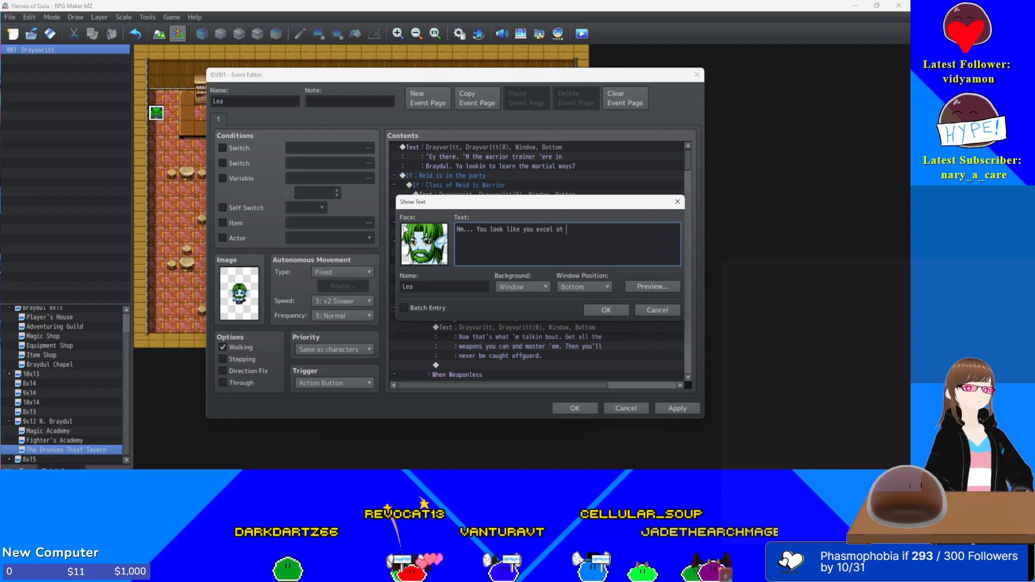
pyautogui.write('subterfuge...')
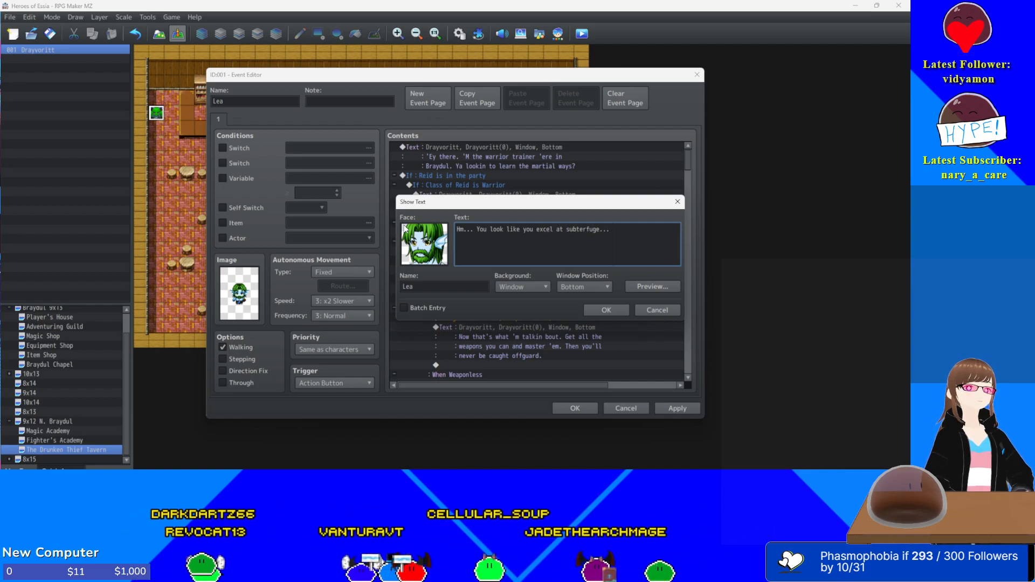
pyautogui.press('Return')
pyautogui.write('What say you, lookin to learn the ways of a')
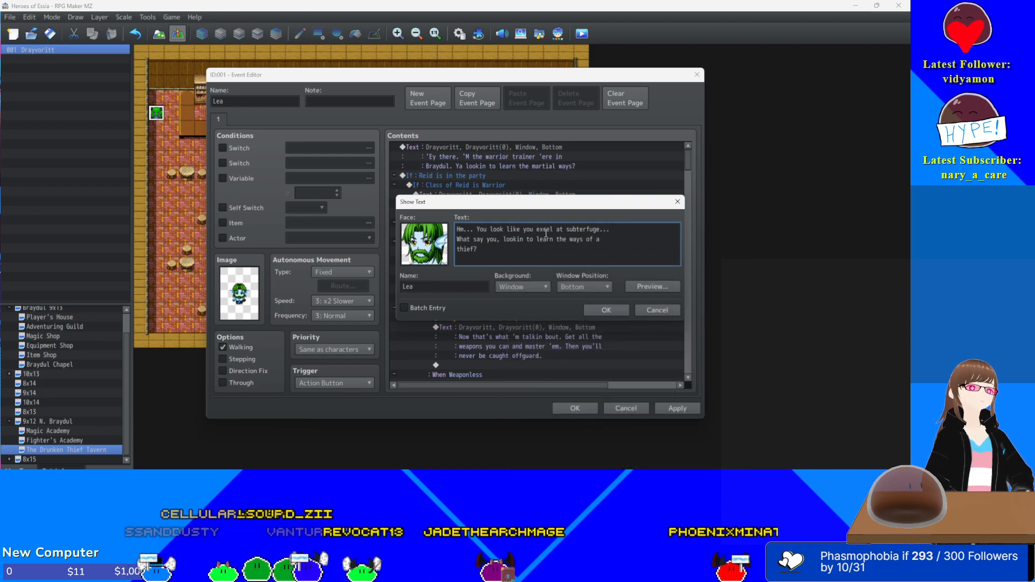
# - Change "you excel" to "you could excel" in the greeting and rewrap it into three lines, breaking after "at" and "learn"
pyautogui.click(587, 233)
pyautogui.press('Return')
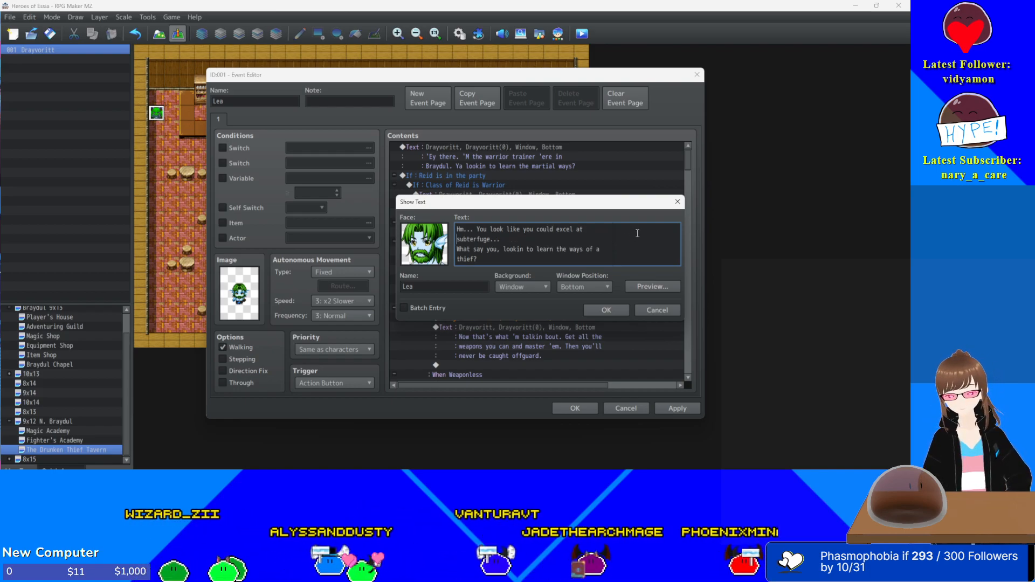
pyautogui.press('End')
pyautogui.press('Delete')
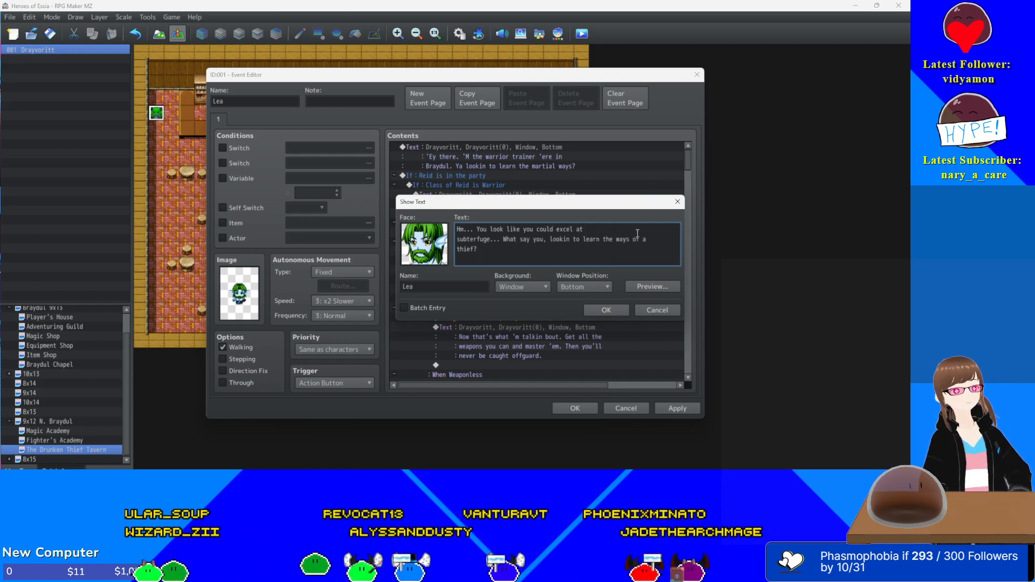
pyautogui.hotkey('ctrl', 'Left')
pyautogui.press('Return')
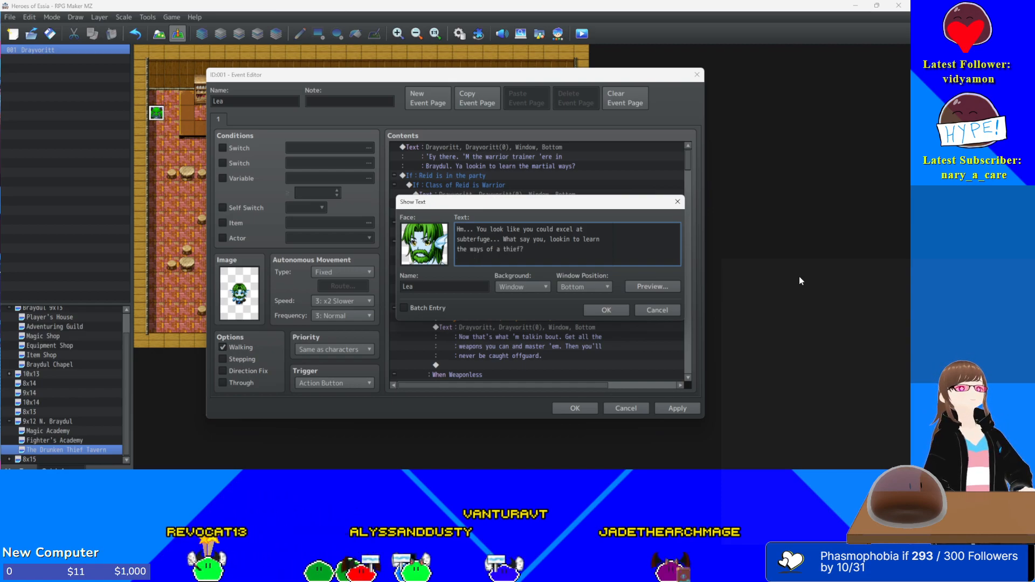
pyautogui.click(600, 305)
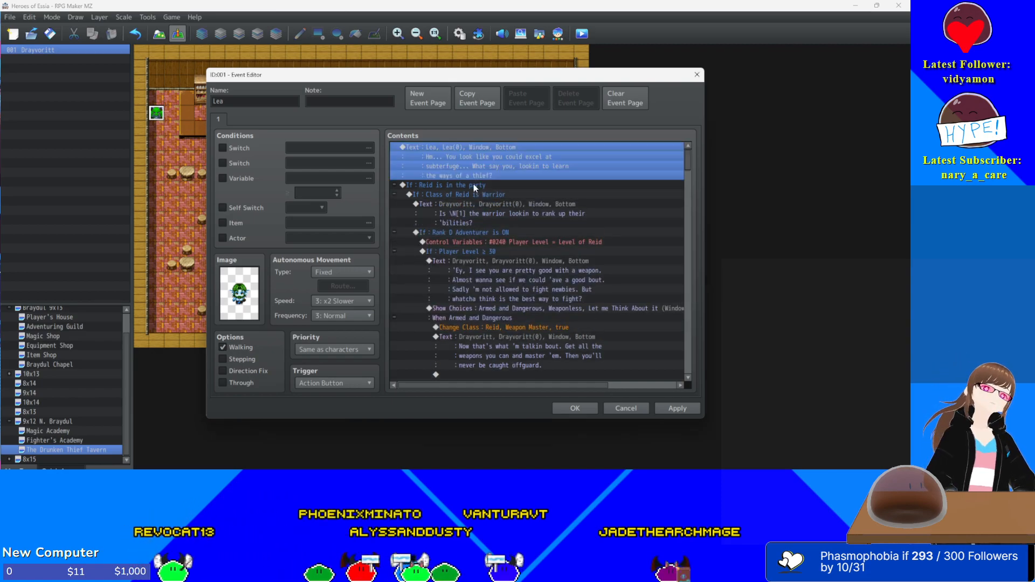
# - Change the class condition in Reid's branch of Lea's event to Thief
pyautogui.click(478, 194)
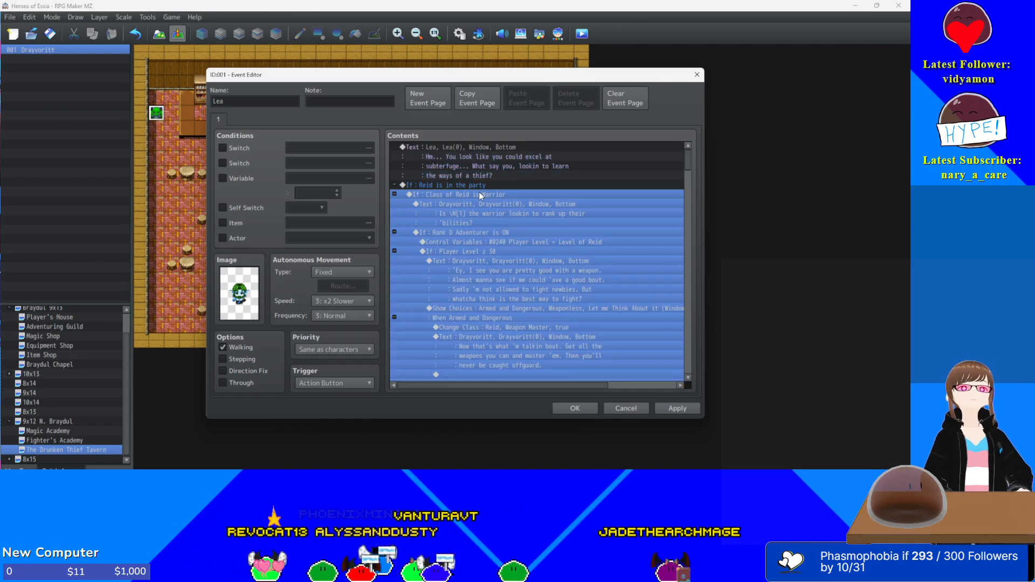
pyautogui.doubleClick(479, 192)
pyautogui.click(515, 202)
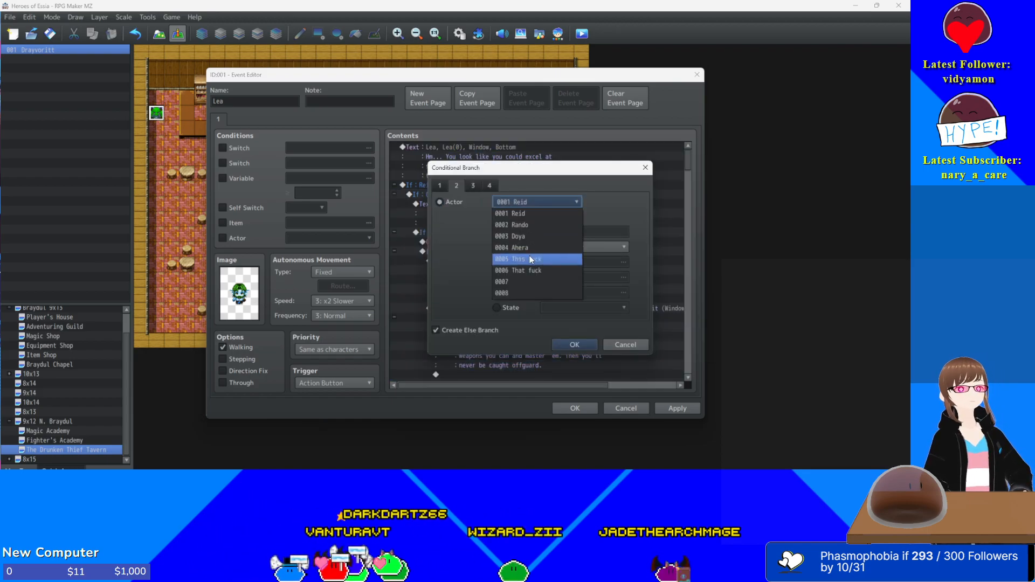
pyautogui.click(531, 215)
pyautogui.click(558, 249)
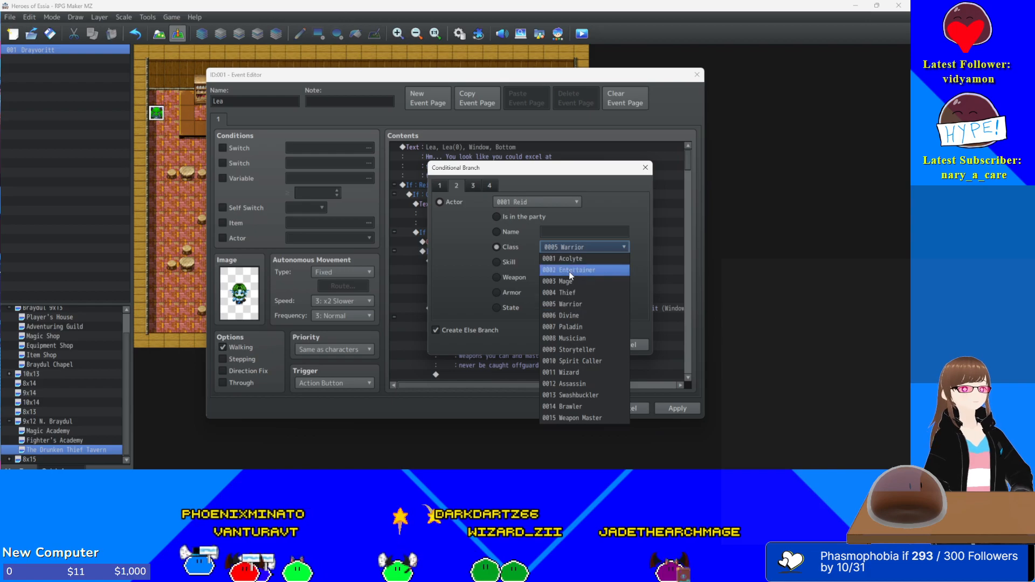
pyautogui.click(572, 303)
pyautogui.click(575, 343)
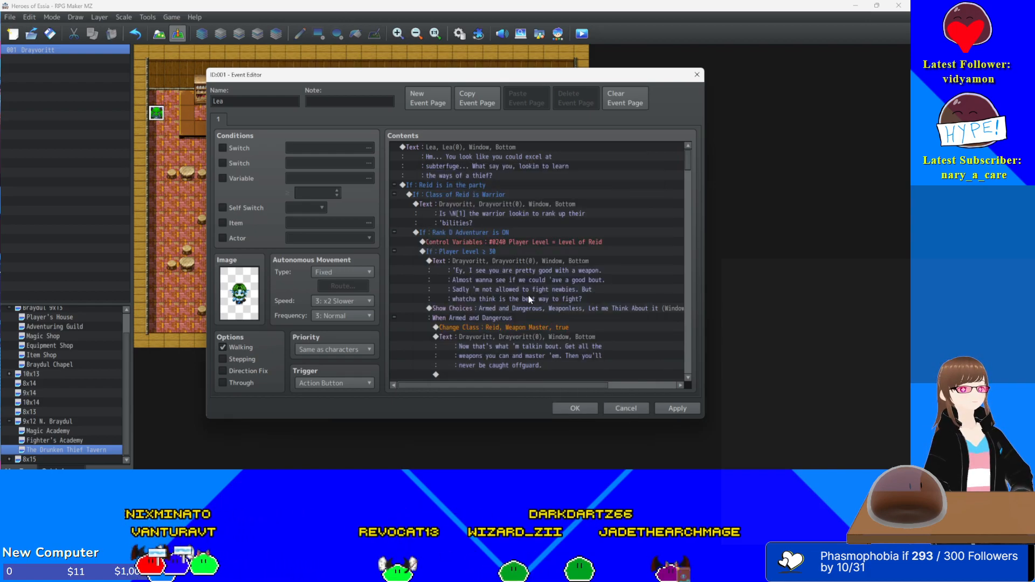
# - Rewrite the message under Reid's class condition as "Is \N[1] the thief lookin to better their sneaky skillset?" on two lines
pyautogui.doubleClick(495, 205)
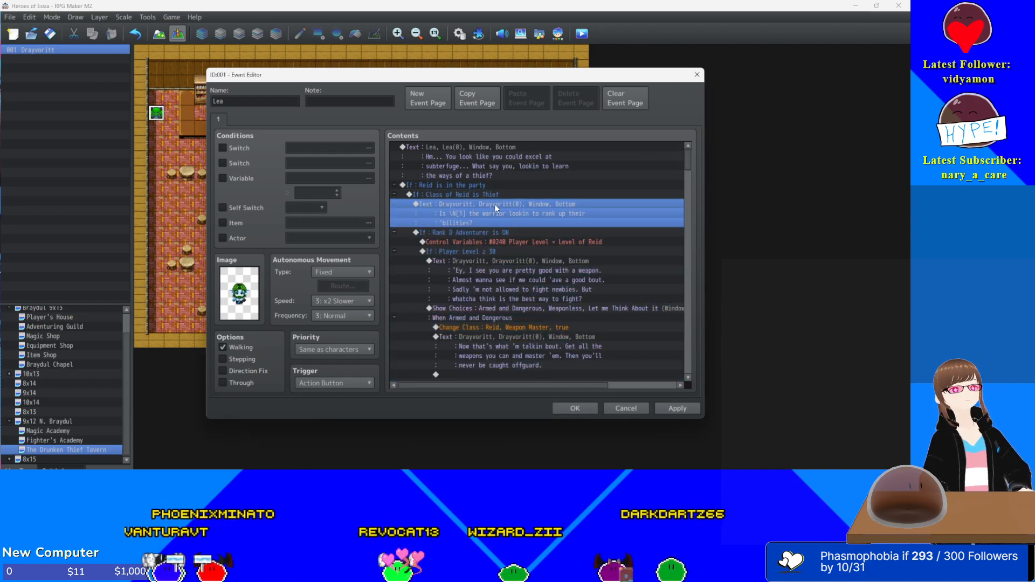
pyautogui.moveTo(499, 230)
pyautogui.mouseDown()
pyautogui.moveTo(490, 239)
pyautogui.moveTo(497, 231)
pyautogui.mouseUp()
pyautogui.doubleClick(502, 229)
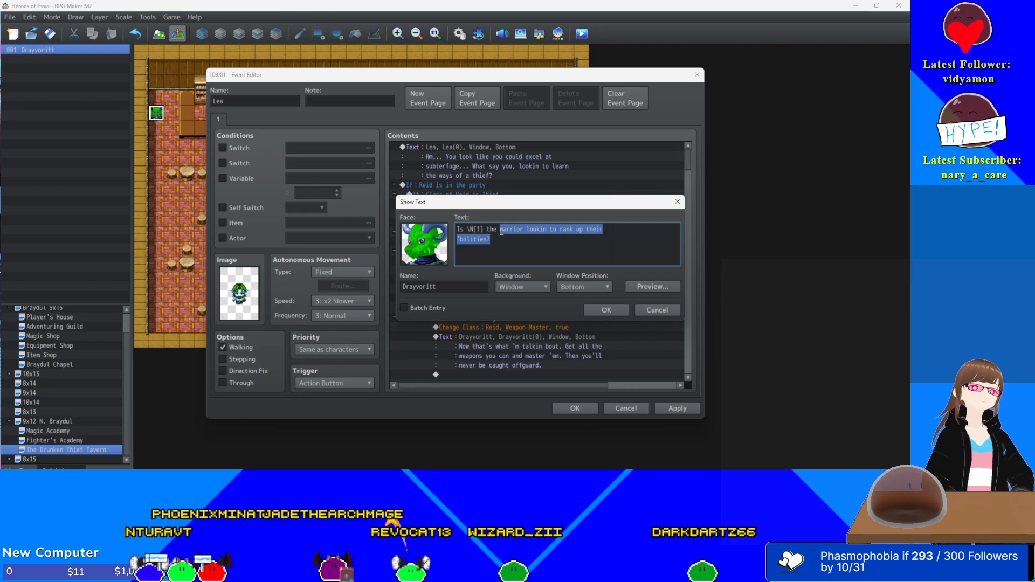
pyautogui.write('the thi')
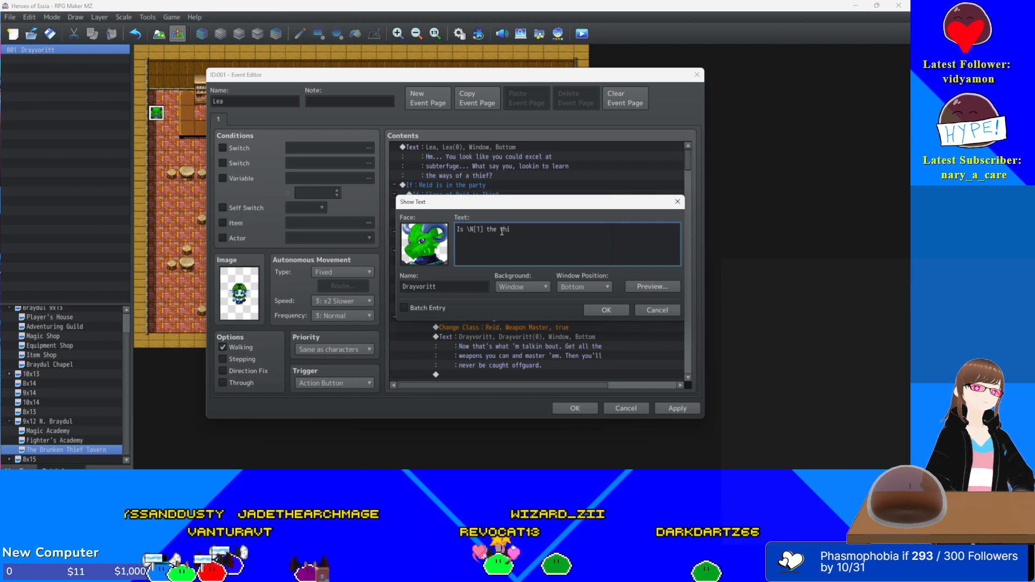
pyautogui.write('ef lookin to ')
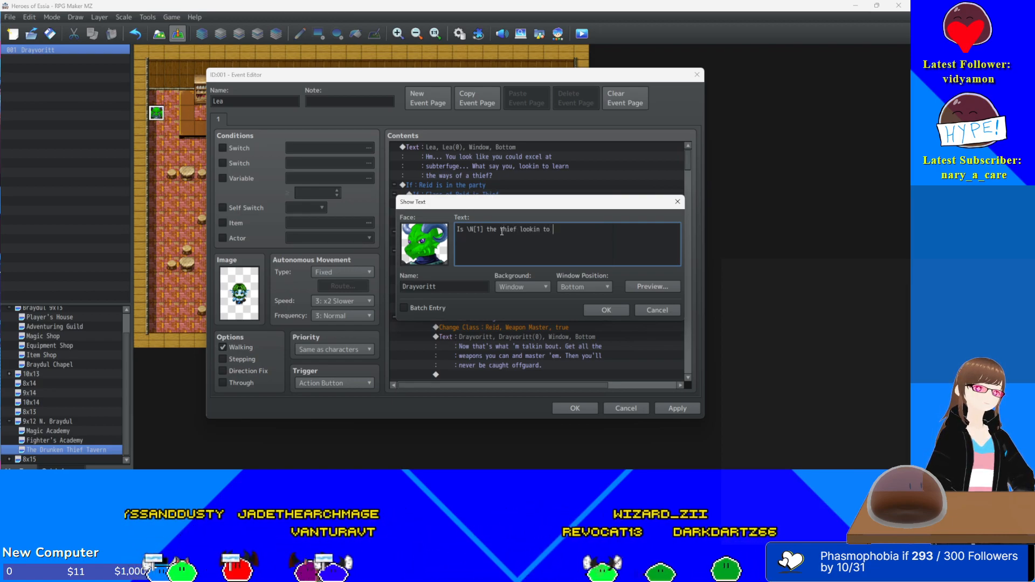
pyautogui.write('bett')
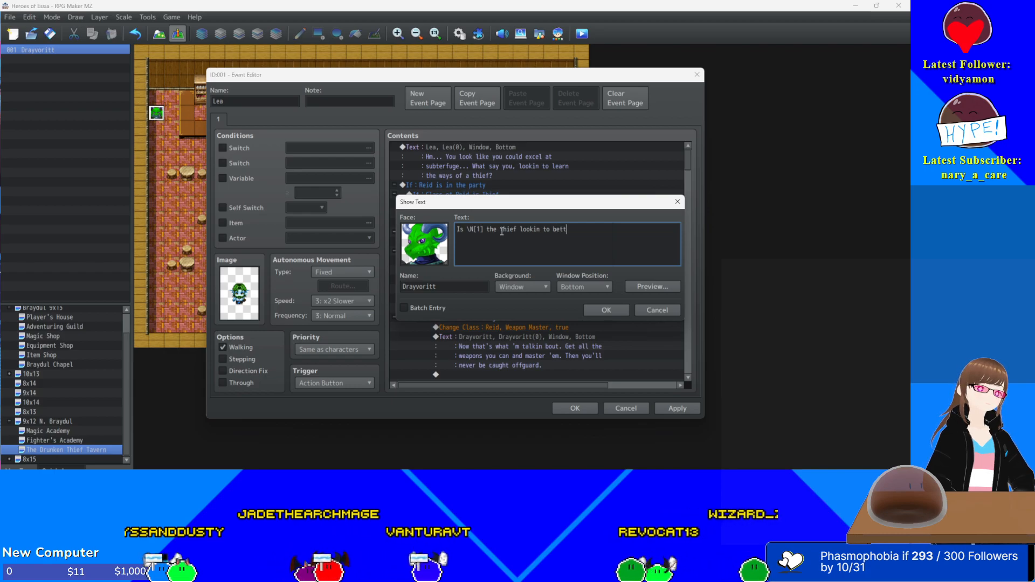
pyautogui.write('er their')
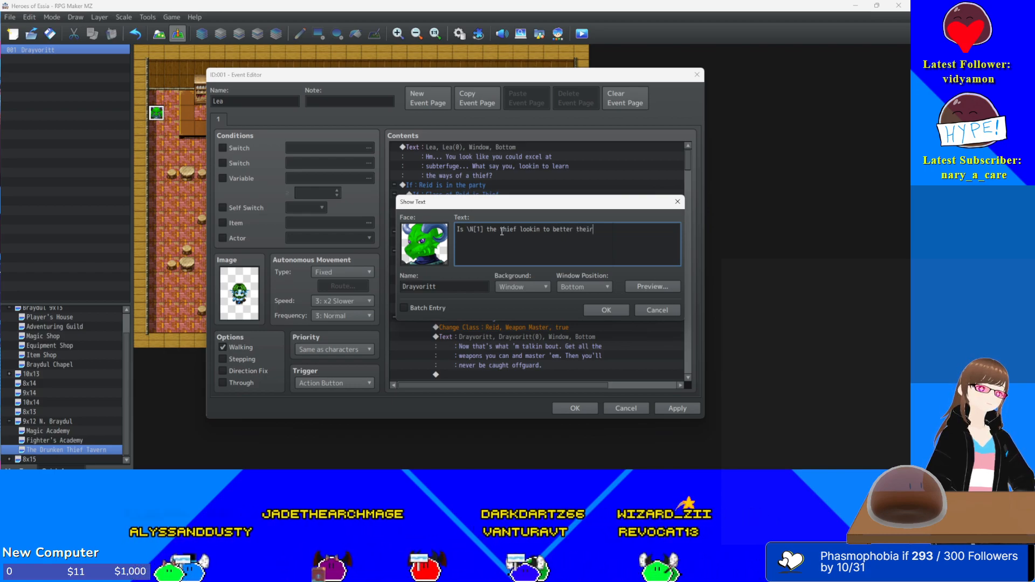
pyautogui.press('Return')
pyautogui.write('sub')
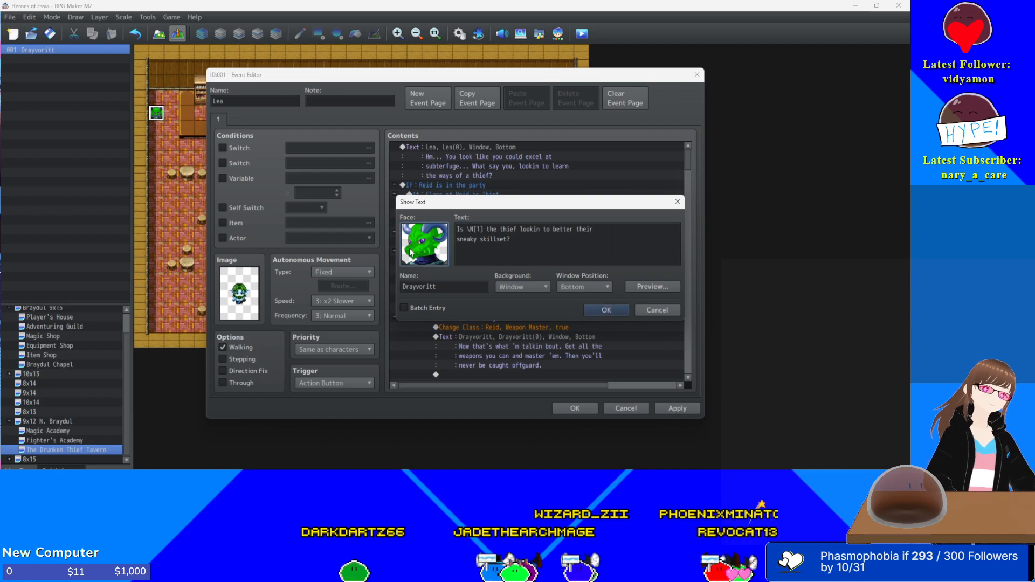
# - Set the thief message's face image and speaker name to Lea, and save the event
pyautogui.doubleClick(410, 249)
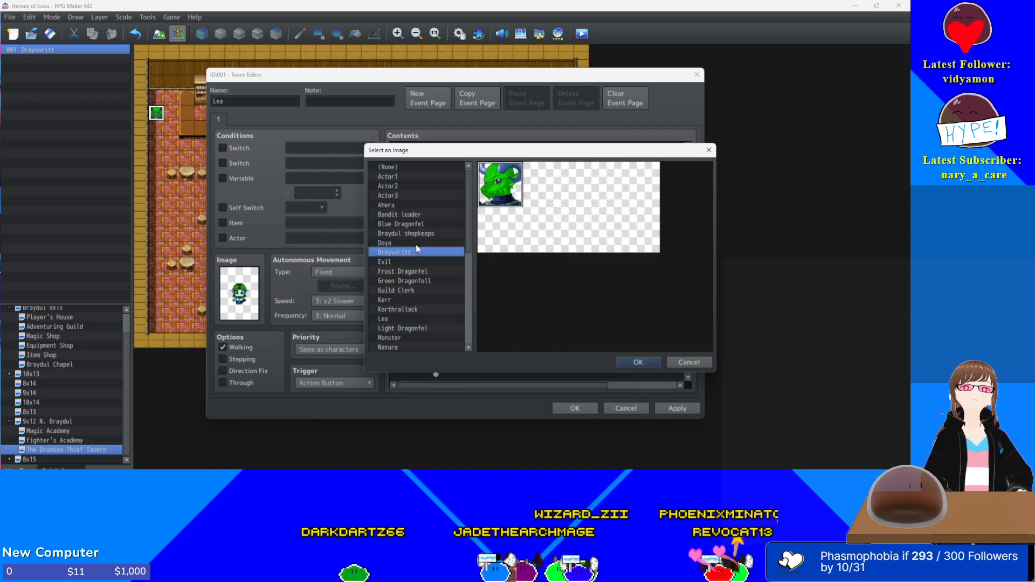
pyautogui.doubleClick(394, 319)
pyautogui.click(444, 288)
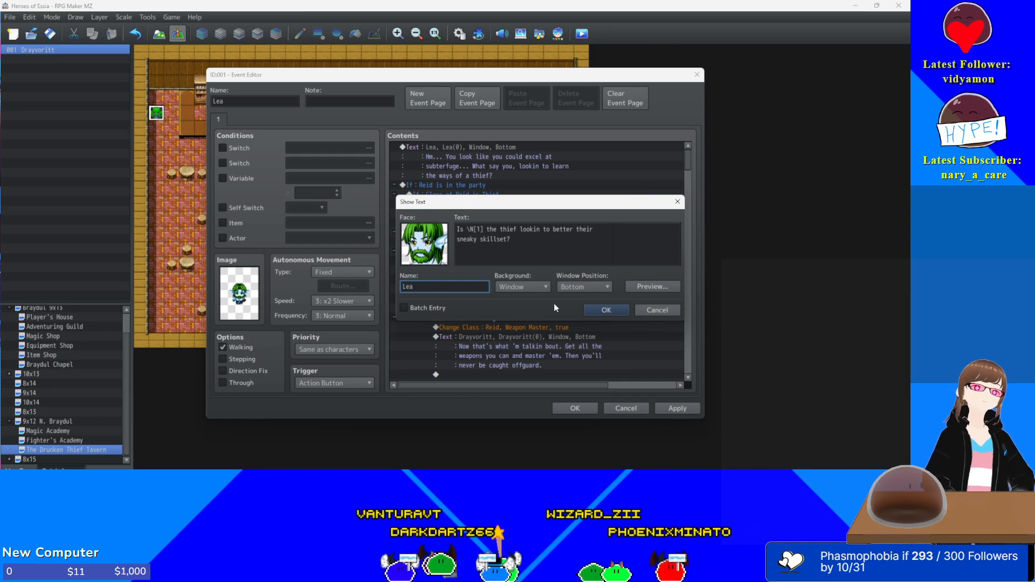
pyautogui.click(591, 307)
pyautogui.click(587, 402)
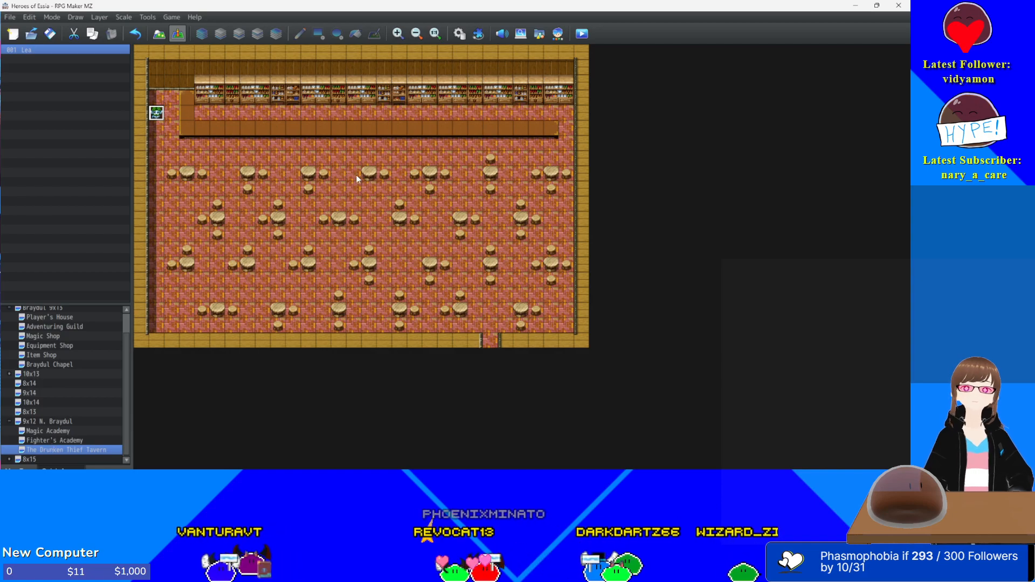
# - Review the warrior rank-up message in the Drayvoritt event on the Fighter's Academy map
pyautogui.click(359, 246)
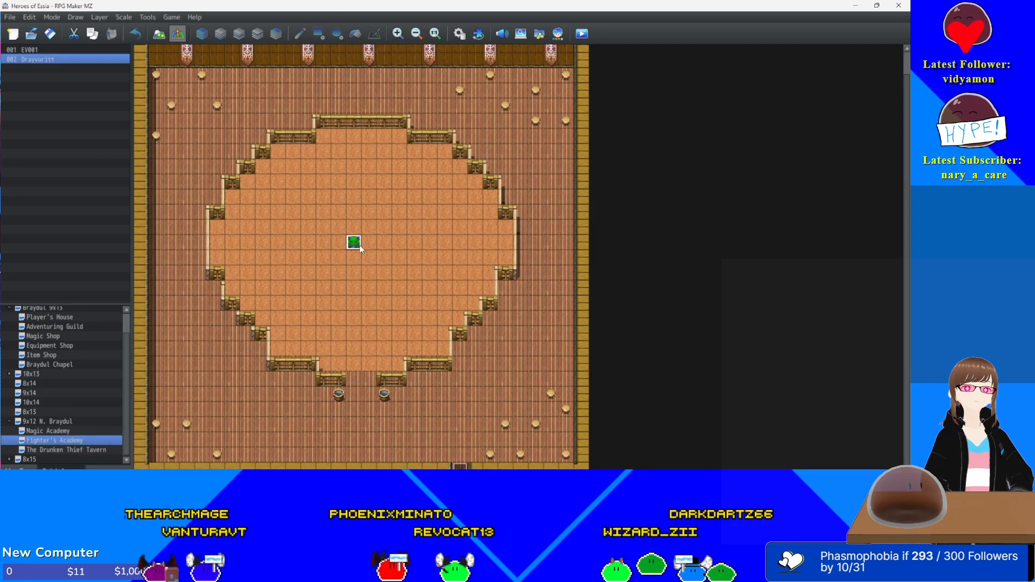
pyautogui.press('Return')
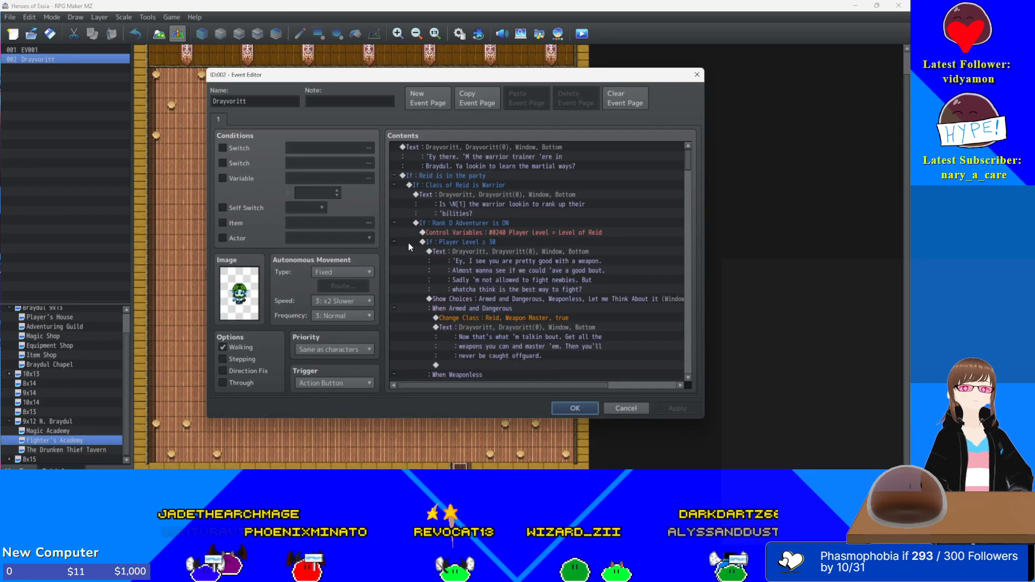
pyautogui.doubleClick(473, 193)
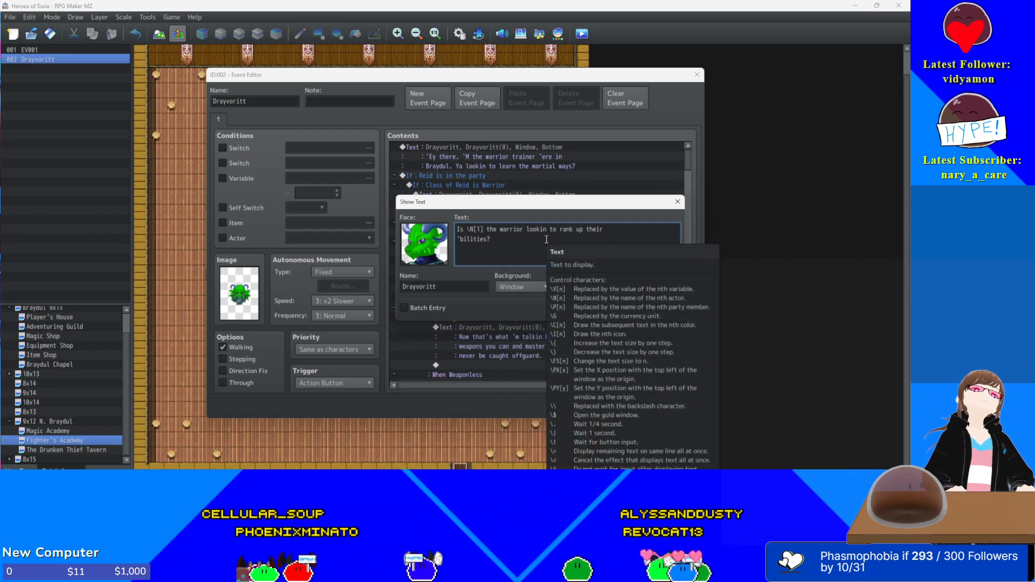
pyautogui.click(652, 311)
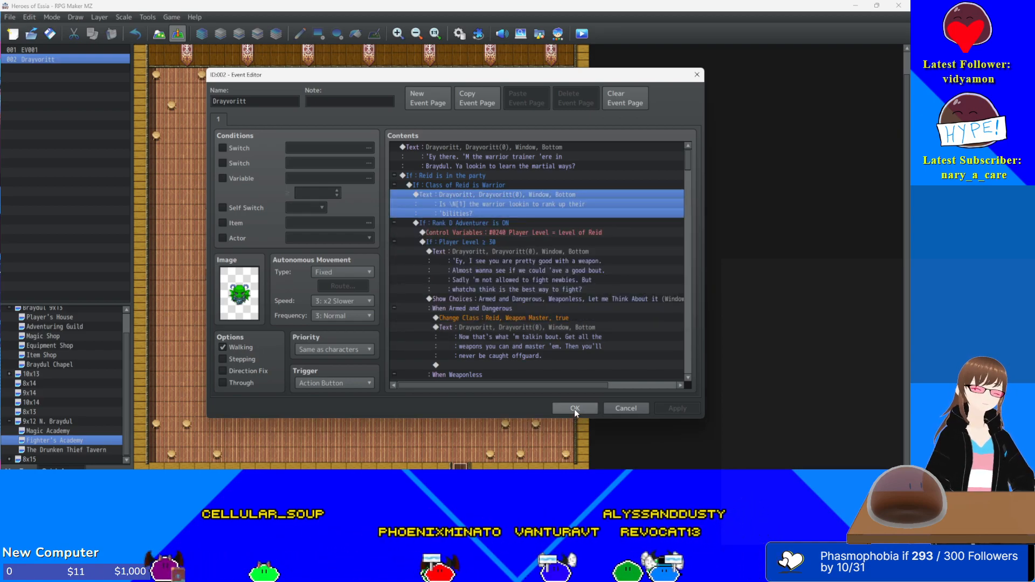